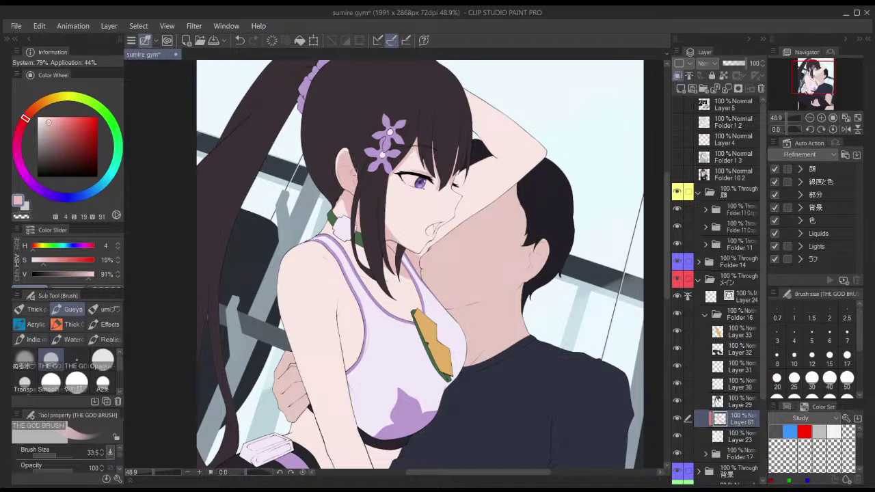
- Shade the raised arm beside the hair with a larger brush in pale pink on Layer 61, checking against the painted reference in Folder 10 2
{"action": "left_click_drag", "start_coordinate": [346, 194], "coordinate": [356, 198], "text": "ctrl+alt"}
{"action": "left_click_drag", "start_coordinate": [419, 204], "coordinate": [412, 171]}
{"action": "left_click_drag", "start_coordinate": [465, 145], "coordinate": [456, 146]}
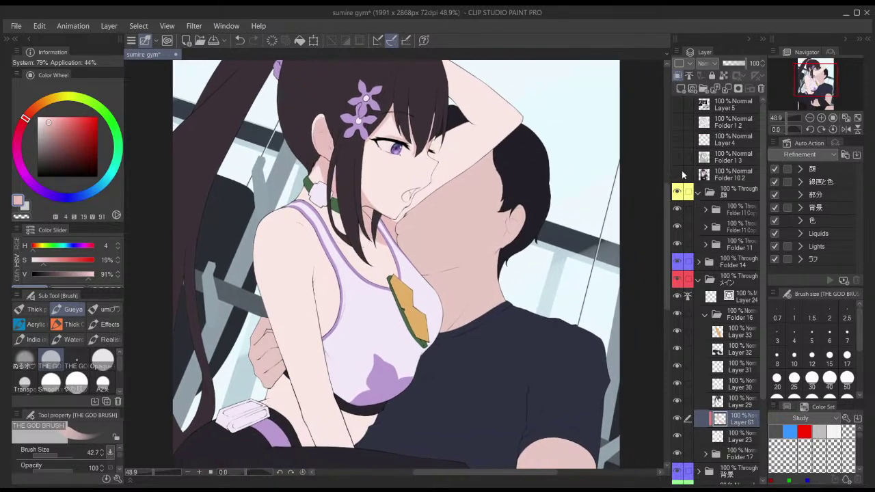
{"action": "mouse_move", "coordinate": [573, 179]}
{"action": "left_mouse_down"}
{"action": "mouse_move", "coordinate": [571, 156]}
{"action": "mouse_move", "coordinate": [588, 182]}
{"action": "mouse_move", "coordinate": [600, 163]}
{"action": "left_mouse_up"}
{"action": "left_click", "coordinate": [677, 174]}
{"action": "left_click", "coordinate": [677, 173]}
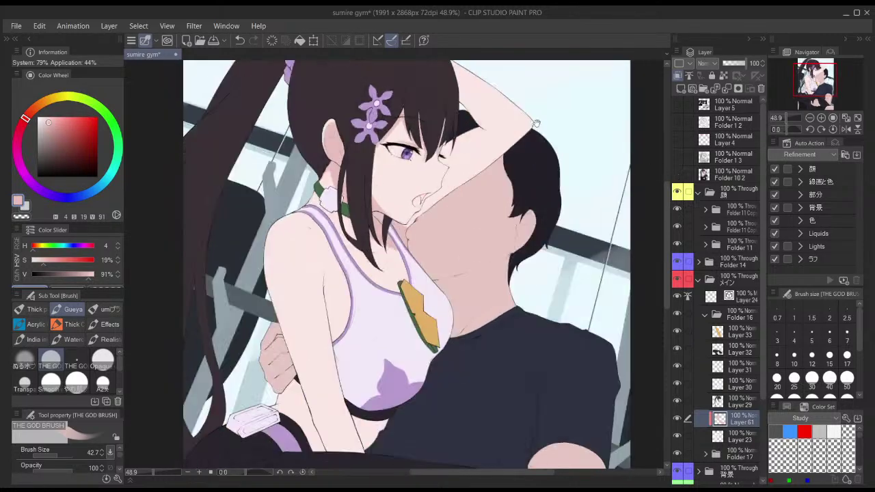
{"action": "left_click_drag", "start_coordinate": [526, 133], "coordinate": [494, 181]}
{"action": "left_click_drag", "start_coordinate": [426, 125], "coordinate": [436, 141]}
{"action": "key", "text": "bracketright"}
{"action": "key", "text": "bracketright"}
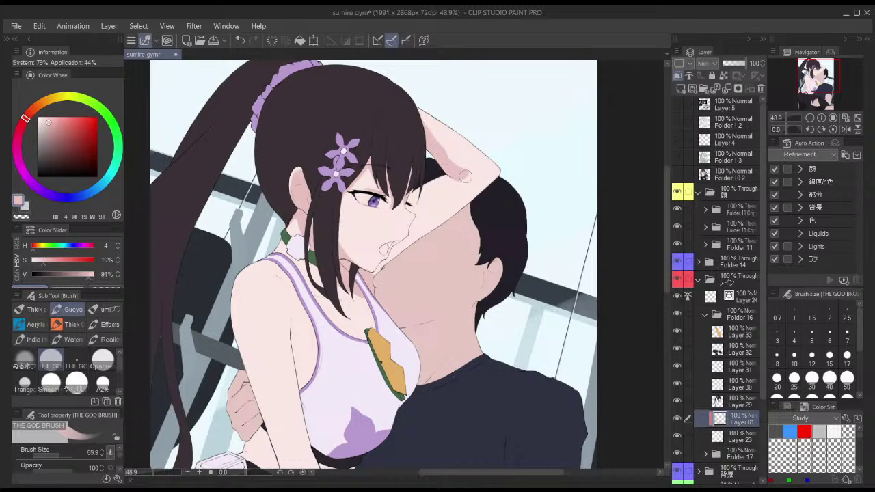
{"action": "mouse_move", "coordinate": [439, 124]}
{"action": "left_mouse_down"}
{"action": "mouse_move", "coordinate": [424, 103]}
{"action": "mouse_move", "coordinate": [434, 136]}
{"action": "mouse_move", "coordinate": [443, 124]}
{"action": "left_mouse_up"}
{"action": "key", "text": "bracketleft"}
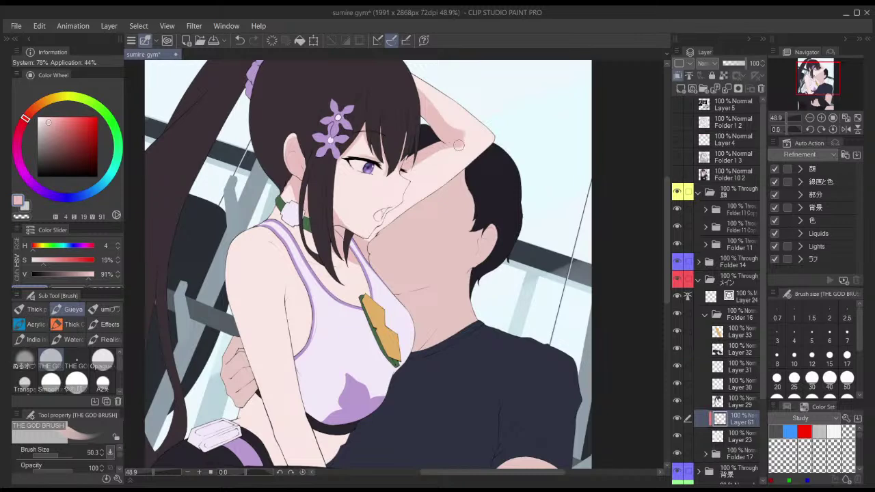
- Undo the last stroke and shade the raised forearm from the elbow down toward the face, cleaning the edge with transparent colour
{"action": "key", "text": "ctrl+z"}
{"action": "mouse_move", "coordinate": [438, 153]}
{"action": "left_mouse_down"}
{"action": "mouse_move", "coordinate": [452, 156]}
{"action": "mouse_move", "coordinate": [402, 193]}
{"action": "left_mouse_up"}
{"action": "left_click_drag", "start_coordinate": [445, 172], "coordinate": [380, 231]}
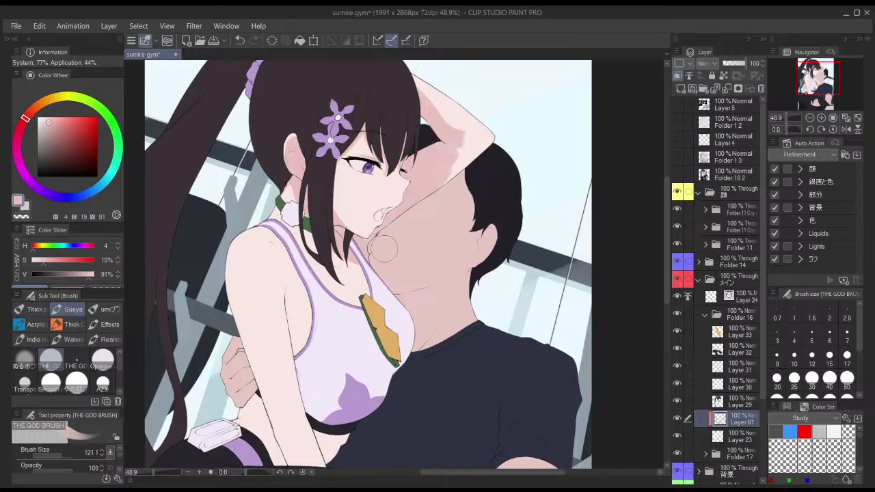
{"action": "mouse_move", "coordinate": [480, 155]}
{"action": "left_mouse_down"}
{"action": "mouse_move", "coordinate": [472, 152]}
{"action": "mouse_move", "coordinate": [478, 141]}
{"action": "mouse_move", "coordinate": [436, 179]}
{"action": "mouse_move", "coordinate": [438, 190]}
{"action": "mouse_move", "coordinate": [470, 170]}
{"action": "mouse_move", "coordinate": [466, 186]}
{"action": "mouse_move", "coordinate": [448, 174]}
{"action": "mouse_move", "coordinate": [429, 185]}
{"action": "left_mouse_up"}
{"action": "key", "text": "h"}
{"action": "key", "text": "h"}
{"action": "key", "text": "bracketleft"}
{"action": "key", "text": "bracketleft"}
{"action": "key", "text": "bracketleft"}
{"action": "scroll", "coordinate": [453, 181], "scroll_direction": "down", "scroll_amount": 1}
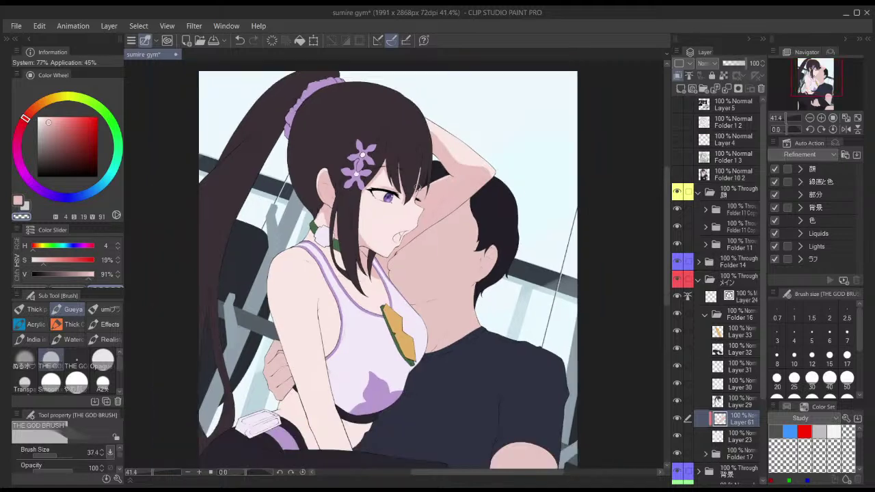
{"action": "key", "text": "c"}
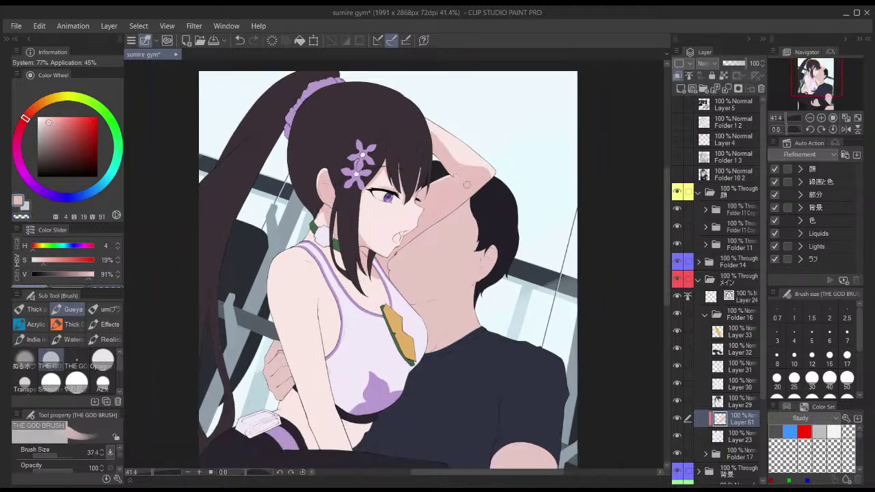
- Compare the skin with the painted reference in Folder 10 2 and shade the neck around the choker
{"action": "left_click_drag", "start_coordinate": [544, 162], "coordinate": [539, 150]}
{"action": "left_click", "coordinate": [677, 175]}
{"action": "left_click", "coordinate": [678, 175]}
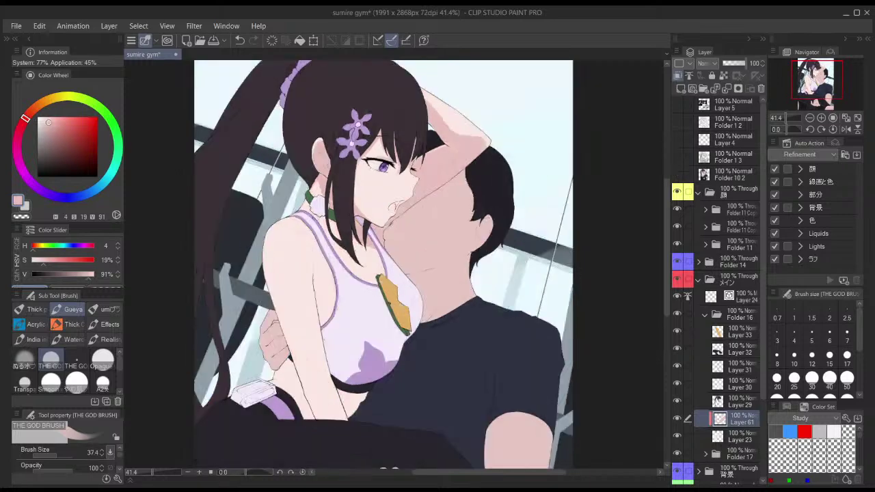
{"action": "left_click_drag", "start_coordinate": [306, 233], "coordinate": [306, 232]}
{"action": "left_click_drag", "start_coordinate": [327, 211], "coordinate": [333, 211]}
{"action": "left_click_drag", "start_coordinate": [383, 170], "coordinate": [401, 131]}
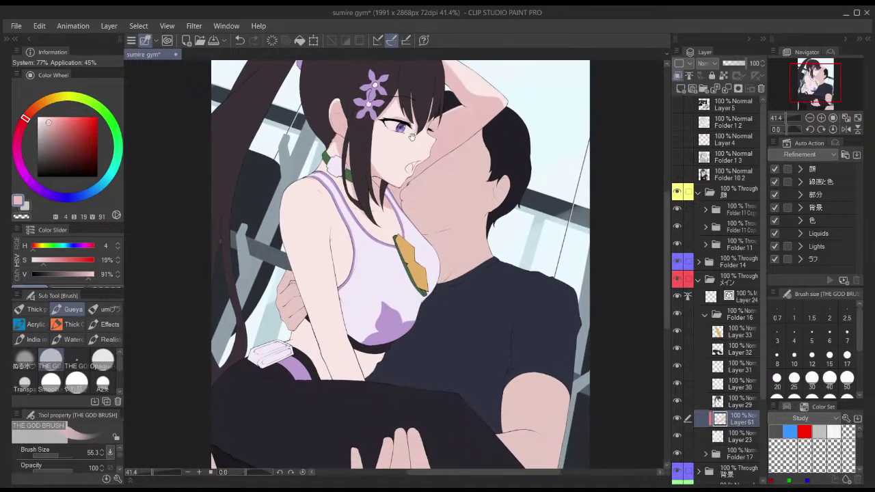
{"action": "scroll", "coordinate": [374, 162], "scroll_direction": "up", "scroll_amount": 3}
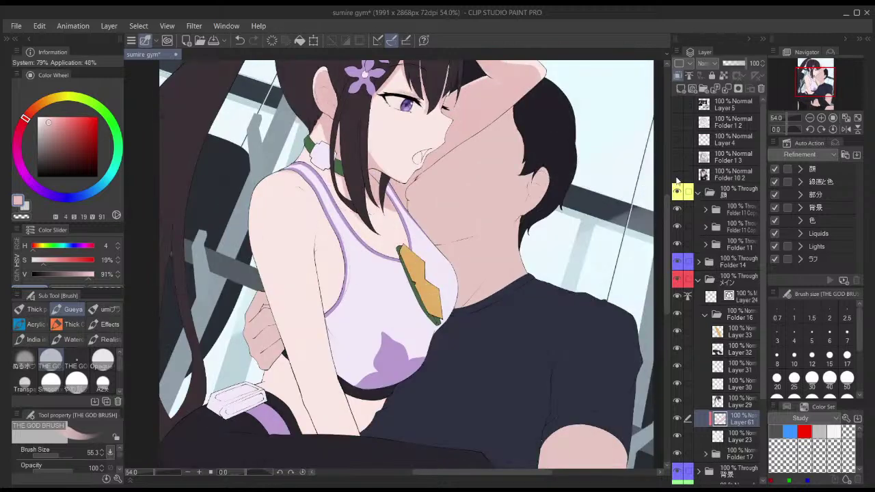
- Shade the skin above the neckline and below the choker with a smaller brush, redoing unsuitable strokes
{"action": "key", "text": "["}
{"action": "left_click_drag", "start_coordinate": [393, 238], "coordinate": [402, 242]}
{"action": "key", "text": "ctrl+z"}
{"action": "left_click_drag", "start_coordinate": [373, 207], "coordinate": [369, 206]}
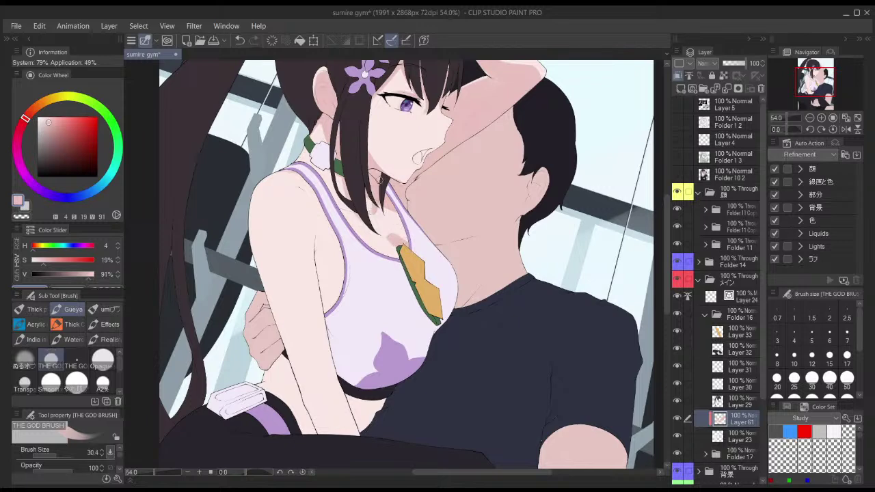
{"action": "left_click_drag", "start_coordinate": [348, 204], "coordinate": [347, 200]}
{"action": "key", "text": "ctrl+z"}
{"action": "mouse_move", "coordinate": [316, 172]}
{"action": "left_mouse_down"}
{"action": "mouse_move", "coordinate": [335, 181]}
{"action": "mouse_move", "coordinate": [338, 172]}
{"action": "mouse_move", "coordinate": [348, 184]}
{"action": "left_mouse_up"}
{"action": "scroll", "coordinate": [395, 197], "scroll_direction": "down", "scroll_amount": 3}
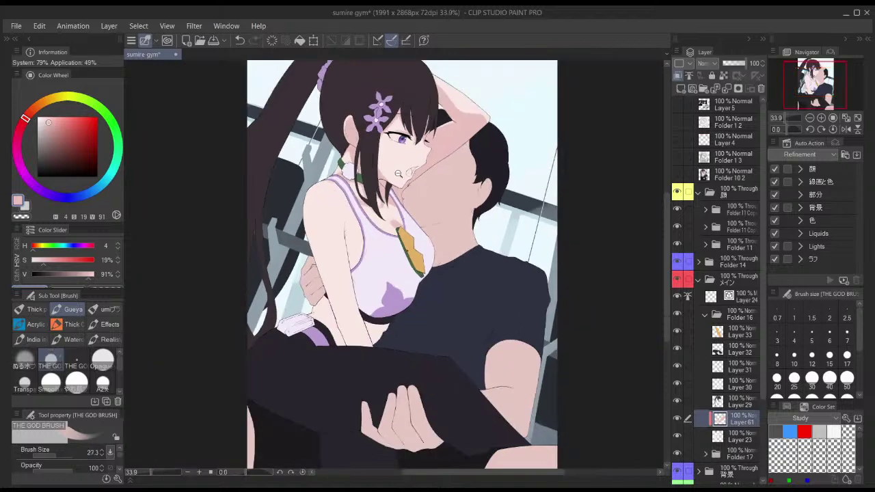
- Shade the woman's lowered arm from shoulder to wrist with a large brush, undoing the first attempts
{"action": "scroll", "coordinate": [429, 184], "scroll_direction": "down", "scroll_amount": 3}
{"action": "left_click_drag", "start_coordinate": [435, 199], "coordinate": [440, 165]}
{"action": "scroll", "coordinate": [391, 173], "scroll_direction": "up", "scroll_amount": 3}
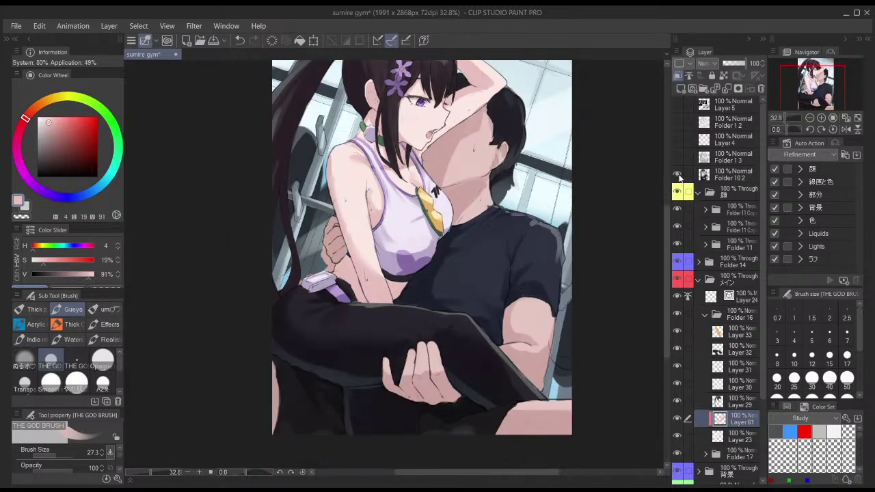
{"action": "left_click_drag", "start_coordinate": [329, 163], "coordinate": [333, 194]}
{"action": "key", "text": "ctrl+z"}
{"action": "mouse_move", "coordinate": [333, 152]}
{"action": "left_mouse_down"}
{"action": "mouse_move", "coordinate": [342, 202]}
{"action": "mouse_move", "coordinate": [335, 152]}
{"action": "mouse_move", "coordinate": [330, 203]}
{"action": "mouse_move", "coordinate": [359, 247]}
{"action": "left_mouse_up"}
{"action": "key", "text": "ctrl+z"}
{"action": "left_click_drag", "start_coordinate": [341, 221], "coordinate": [382, 302]}
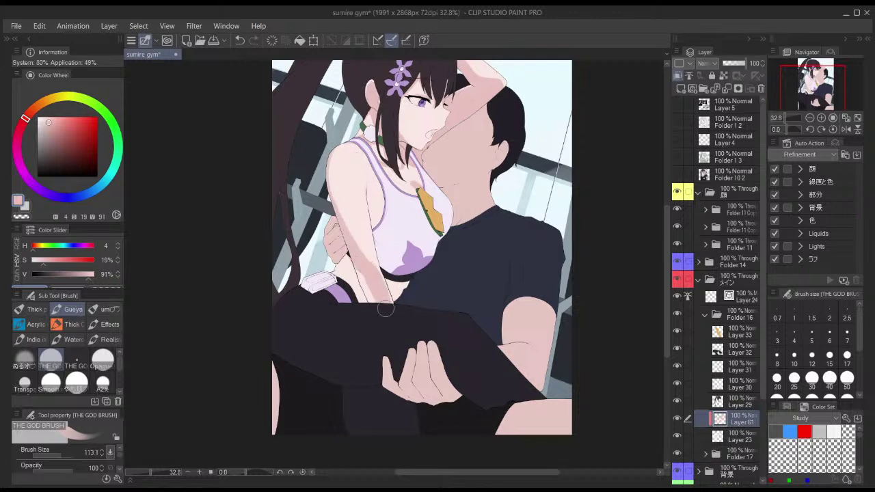
- Extend the pink shading over the lowered forearm, the waist and the hand behind it, checking against Folder 10 2
{"action": "left_click_drag", "start_coordinate": [361, 275], "coordinate": [378, 302]}
{"action": "left_click_drag", "start_coordinate": [343, 249], "coordinate": [358, 297]}
{"action": "left_click_drag", "start_coordinate": [339, 256], "coordinate": [331, 271]}
{"action": "mouse_move", "coordinate": [405, 279]}
{"action": "left_mouse_down"}
{"action": "mouse_move", "coordinate": [392, 278]}
{"action": "mouse_move", "coordinate": [398, 305]}
{"action": "left_mouse_up"}
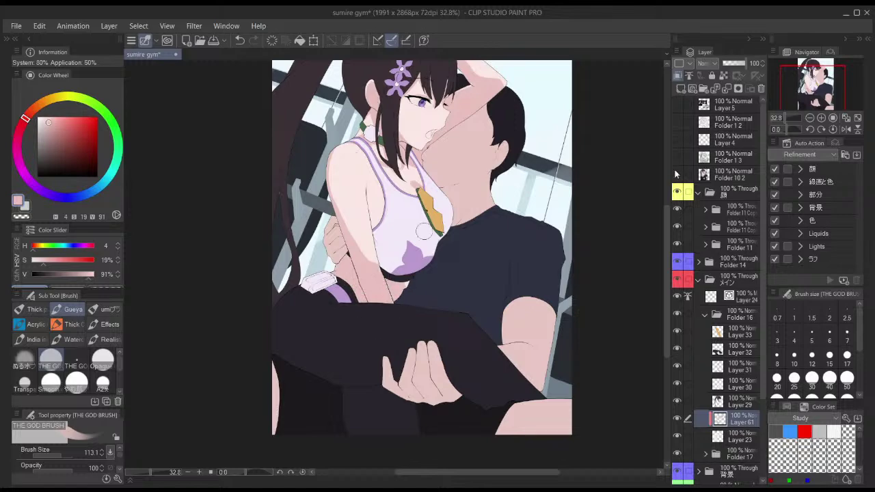
{"action": "left_click", "coordinate": [678, 176]}
{"action": "left_click", "coordinate": [678, 176]}
- Trim the shading along the lowered forearm with transparent colour, then reduce the brush size for finer work
{"action": "key", "text": "c"}
{"action": "key", "text": "["}
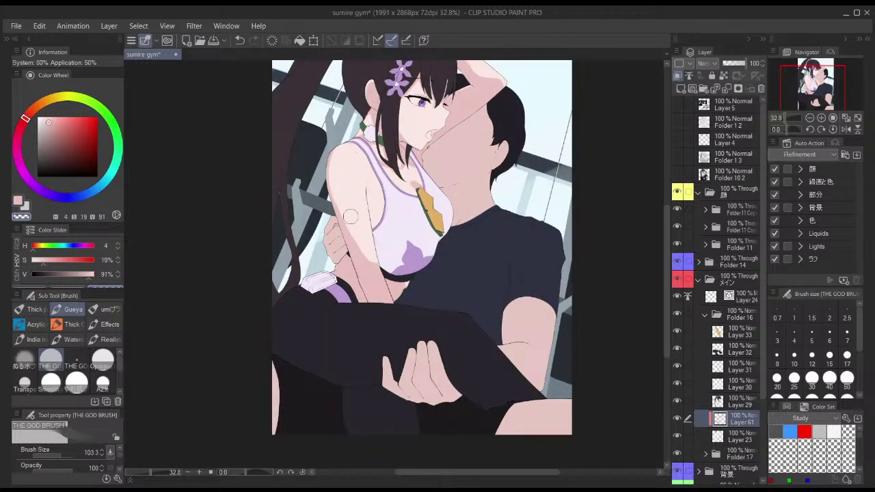
{"action": "key", "text": "["}
{"action": "left_click_drag", "start_coordinate": [368, 256], "coordinate": [394, 319]}
{"action": "key", "text": "["}
{"action": "key", "text": "["}
{"action": "key", "text": "["}
{"action": "key", "text": "["}
{"action": "key", "text": "["}
{"action": "key", "text": "["}
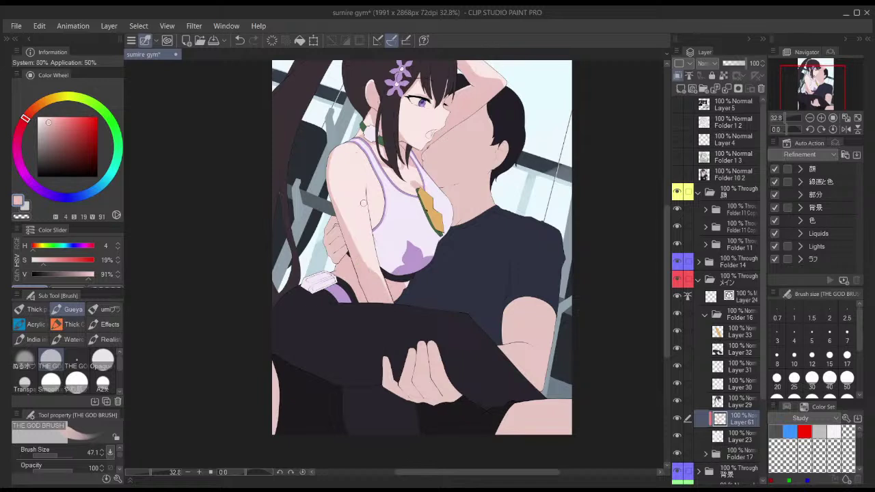
- Add a shading stroke along the lowered arm with a wider brush and shade the armpit area with a smaller one
{"action": "key", "text": "bracketright"}
{"action": "key", "text": "bracketright"}
{"action": "key", "text": "bracketright"}
{"action": "key", "text": "bracketright"}
{"action": "key", "text": "bracketright"}
{"action": "key", "text": "bracketright"}
{"action": "key", "text": "bracketleft"}
{"action": "left_click_drag", "start_coordinate": [344, 225], "coordinate": [374, 287]}
{"action": "key", "text": "bracketleft"}
{"action": "key", "text": "bracketleft"}
{"action": "key", "text": "bracketleft"}
{"action": "key", "text": "bracketleft"}
{"action": "key", "text": "bracketleft"}
{"action": "key", "text": "bracketleft"}
{"action": "key", "text": "bracketleft"}
{"action": "key", "text": "bracketleft"}
{"action": "key", "text": "bracketleft"}
{"action": "key", "text": "bracketleft"}
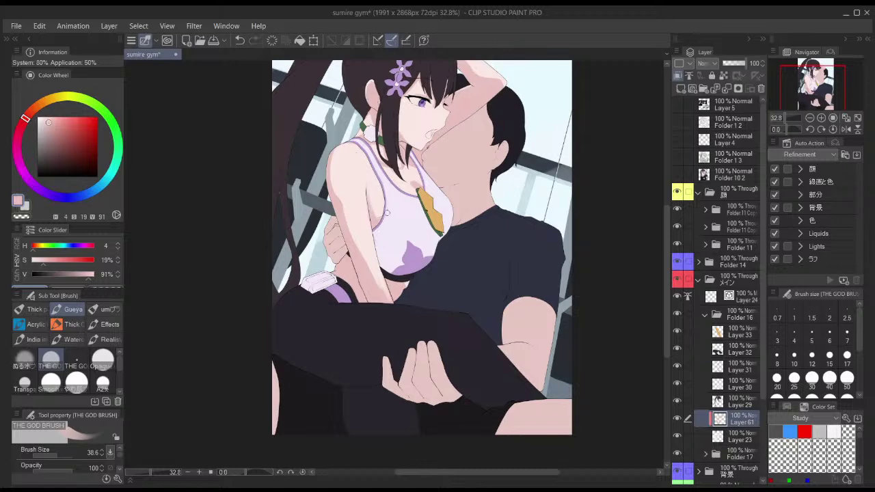
- Examine the skin shading in normal and mirrored view, comparing it with the painted reference in Folder 10 2
{"action": "scroll", "coordinate": [449, 156], "scroll_direction": "down", "scroll_amount": 2}
{"action": "left_click_drag", "start_coordinate": [552, 122], "coordinate": [529, 141]}
{"action": "key", "text": "h"}
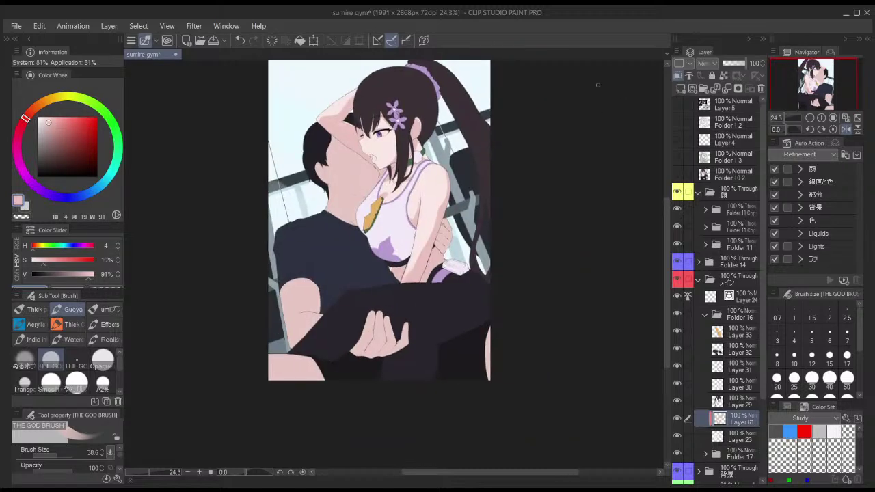
{"action": "key", "text": "h"}
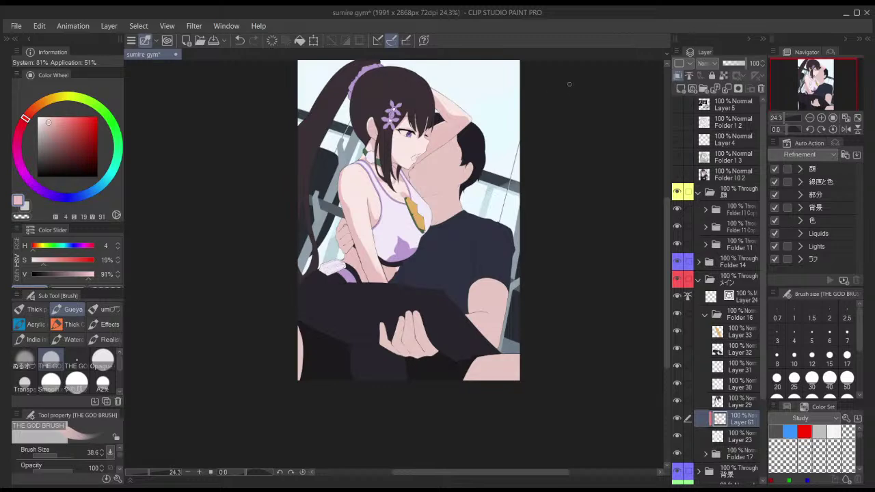
{"action": "left_click", "coordinate": [680, 180]}
{"action": "left_click", "coordinate": [680, 179]}
{"action": "left_click", "coordinate": [680, 179]}
{"action": "left_click", "coordinate": [680, 179]}
{"action": "left_click", "coordinate": [679, 179]}
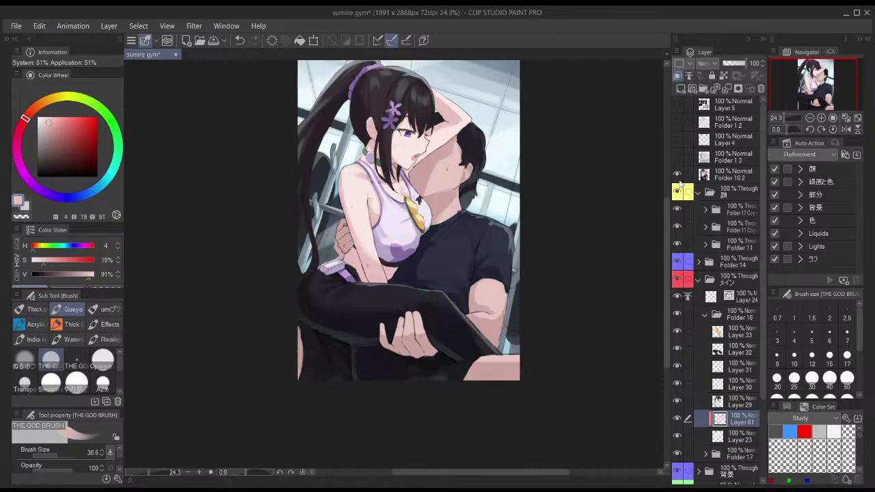
{"action": "left_click", "coordinate": [678, 179]}
{"action": "left_click", "coordinate": [679, 179]}
{"action": "left_click", "coordinate": [679, 179]}
{"action": "scroll", "coordinate": [402, 124], "scroll_direction": "up", "scroll_amount": 5}
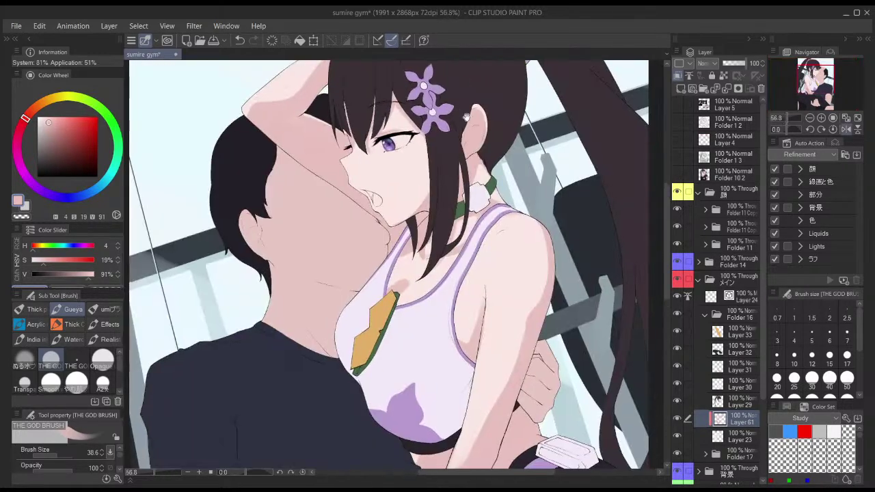
{"action": "key", "text": "h"}
{"action": "scroll", "coordinate": [470, 150], "scroll_direction": "down", "scroll_amount": 2}
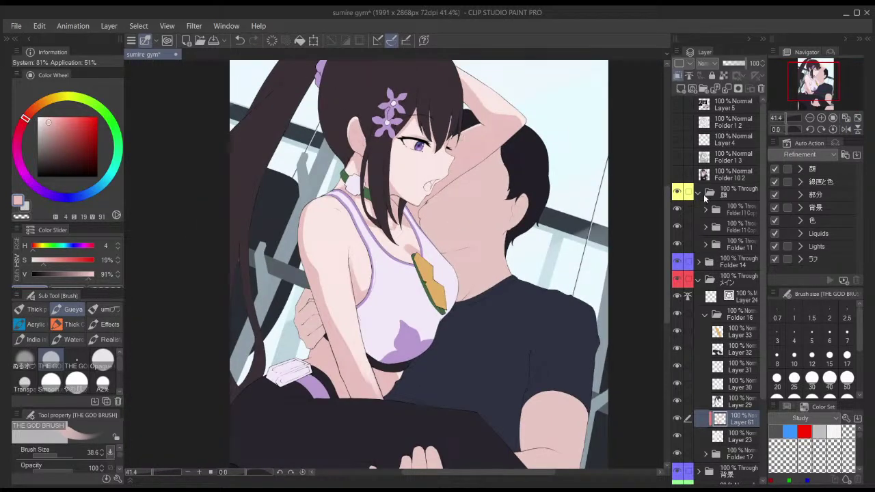
{"action": "left_click", "coordinate": [678, 176]}
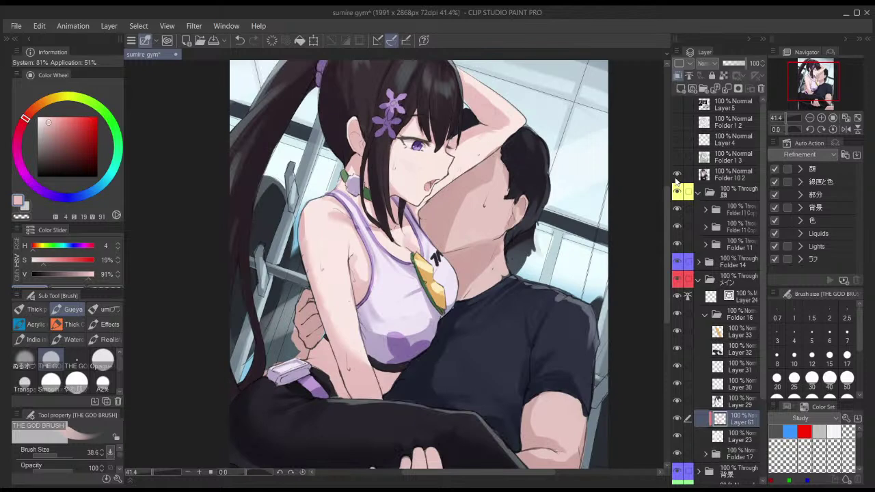
{"action": "left_click", "coordinate": [678, 176]}
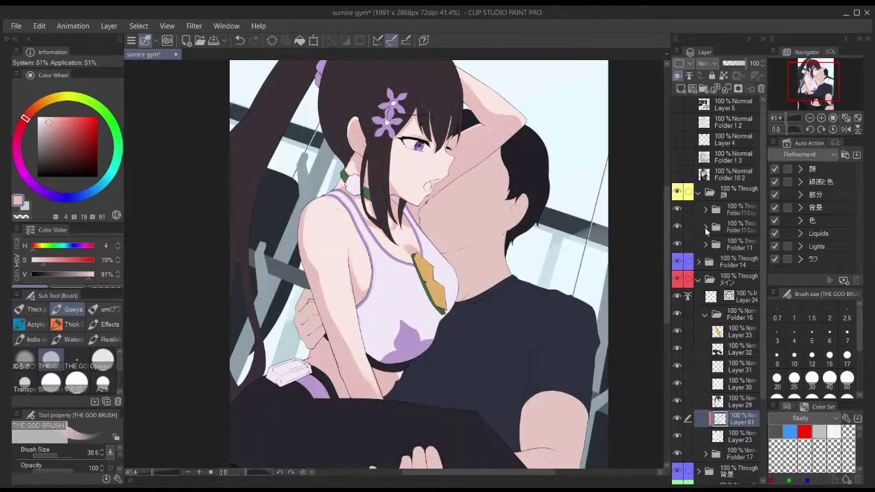
- Identify the iris folder, Folder 12, inside the Folder 11 copy by toggling its visibility, and select it
{"action": "left_click", "coordinate": [706, 228]}
{"action": "left_click", "coordinate": [677, 259]}
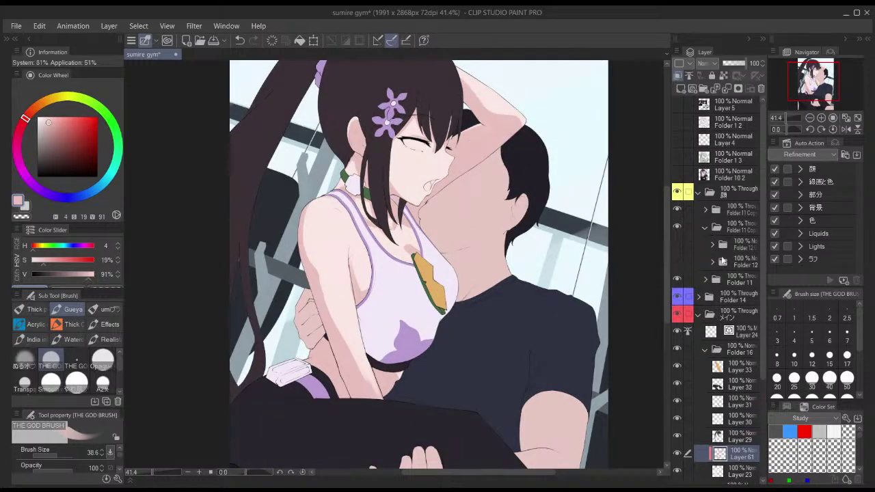
{"action": "left_click", "coordinate": [718, 261]}
{"action": "left_click", "coordinate": [678, 263]}
{"action": "scroll", "coordinate": [426, 132], "scroll_direction": "up", "scroll_amount": 5}
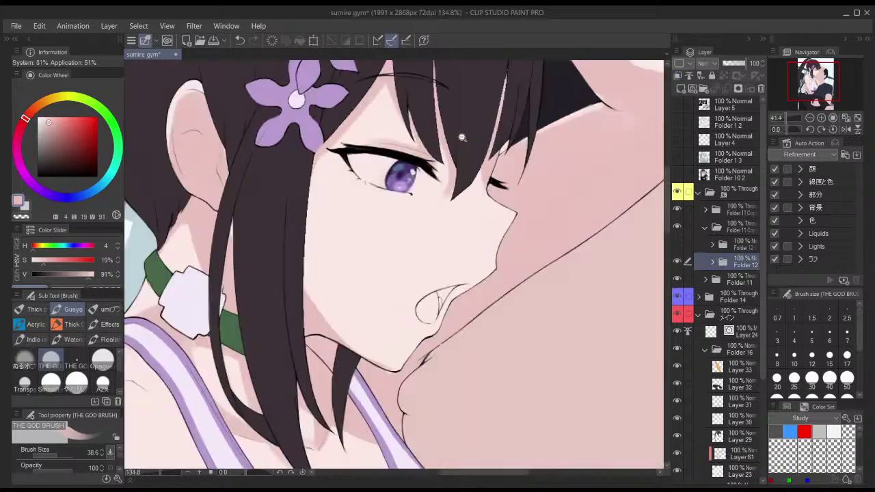
{"action": "left_click", "coordinate": [409, 188], "text": "ctrl+shift"}
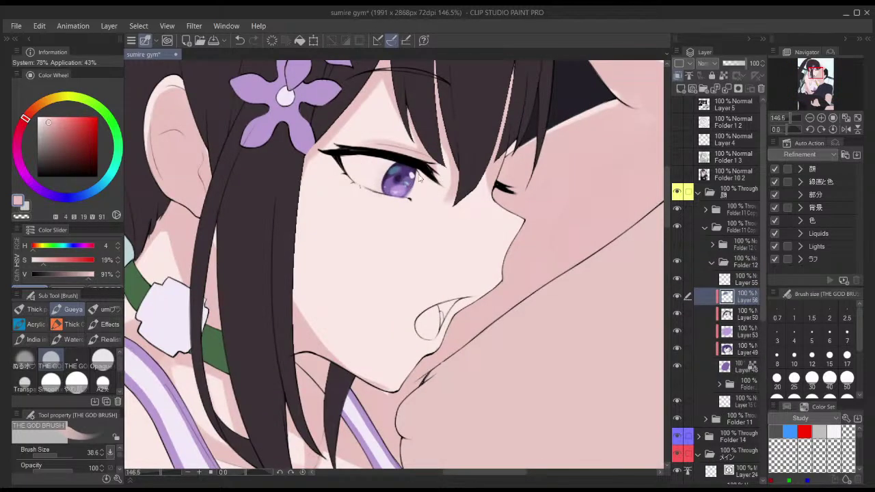
{"action": "key", "text": "ctrl+z"}
{"action": "key", "text": "ctrl+z"}
{"action": "key", "text": "ctrl+z"}
{"action": "left_click", "coordinate": [718, 257]}
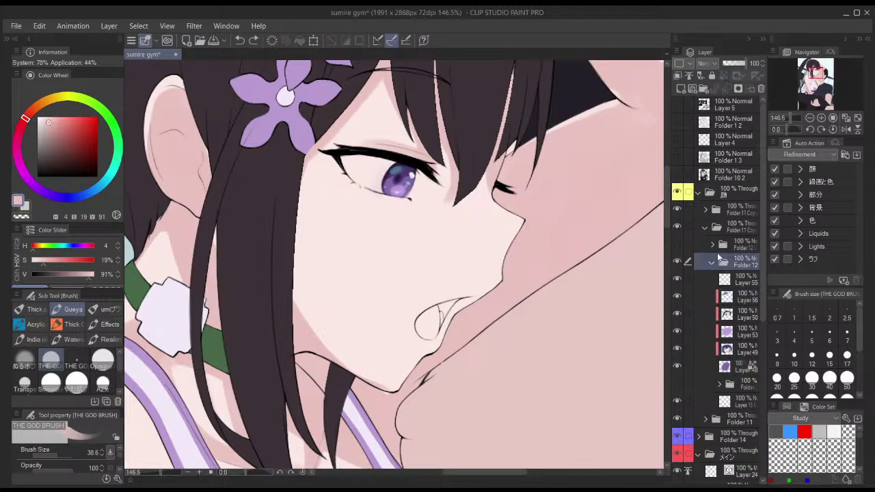
{"action": "left_click", "coordinate": [713, 264]}
- Transform Folder 12 to nudge the woman's iris slightly upward within the eye
{"action": "key", "text": "ctrl+t"}
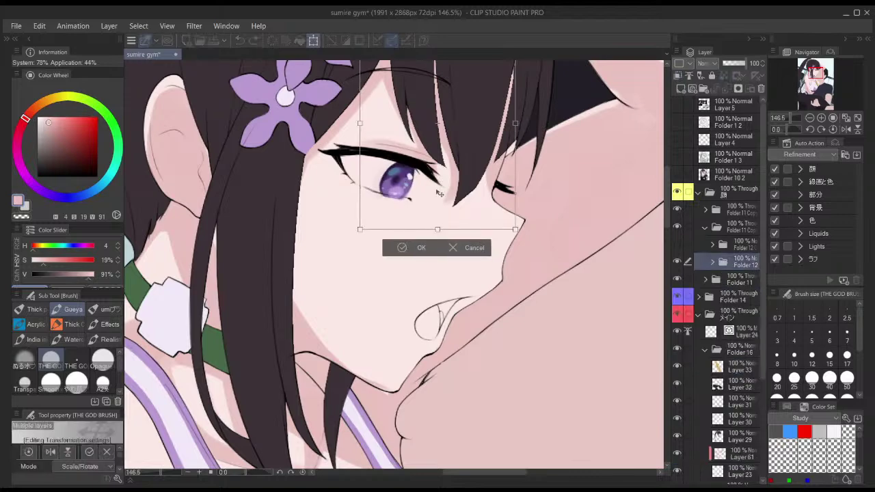
{"action": "key", "text": "Up"}
{"action": "key", "text": "Up"}
{"action": "key", "text": "Right"}
{"action": "key", "text": "Left"}
{"action": "key", "text": "Return"}
{"action": "scroll", "coordinate": [452, 194], "scroll_direction": "down", "scroll_amount": 5}
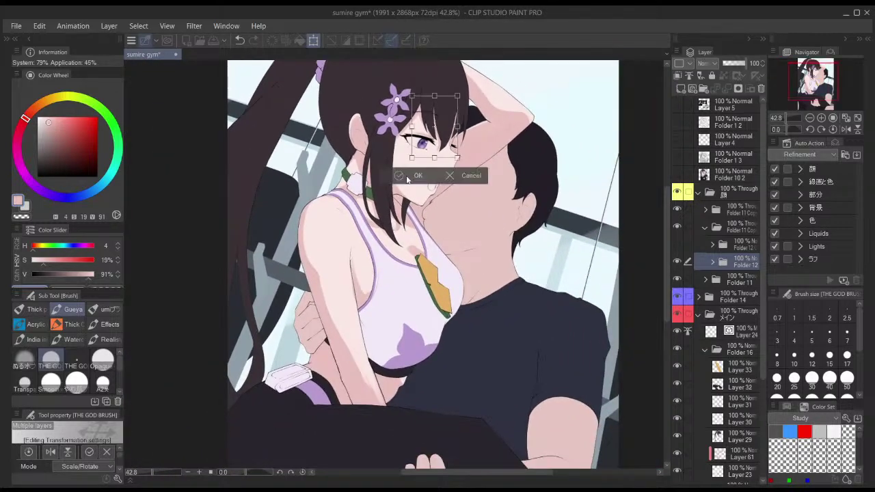
{"action": "left_click", "coordinate": [408, 179]}
- Check the repositioned iris in mirrored and normal view and compare the face with the painted reference in Folder 10 2
{"action": "key", "text": "h"}
{"action": "left_click_drag", "start_coordinate": [460, 110], "coordinate": [459, 112]}
{"action": "scroll", "coordinate": [459, 112], "scroll_direction": "down", "scroll_amount": 1}
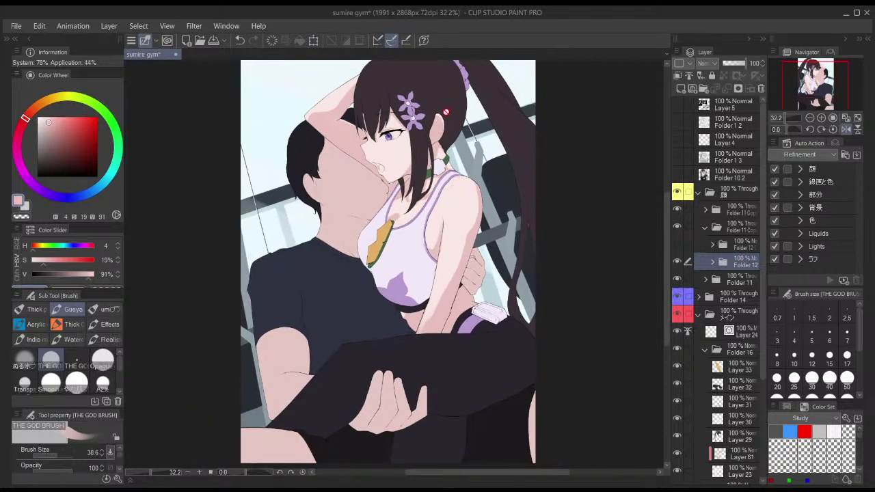
{"action": "key", "text": "h"}
{"action": "scroll", "coordinate": [394, 142], "scroll_direction": "up", "scroll_amount": 8}
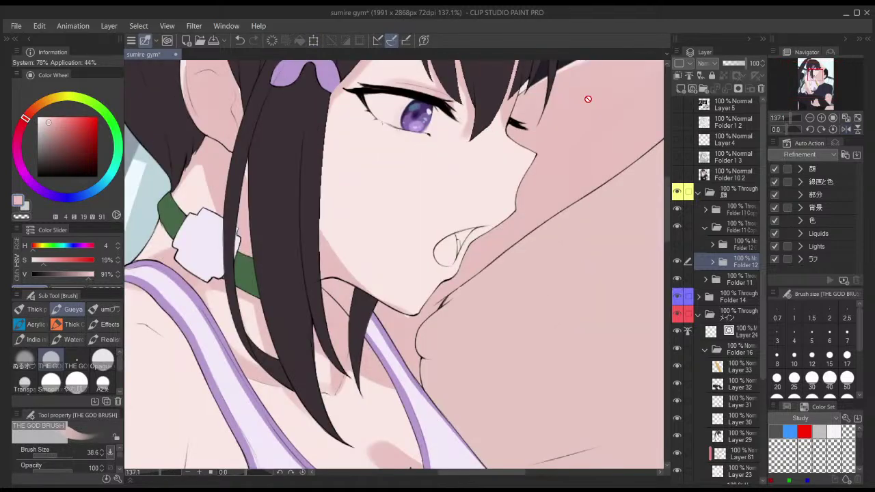
{"action": "left_click", "coordinate": [678, 175]}
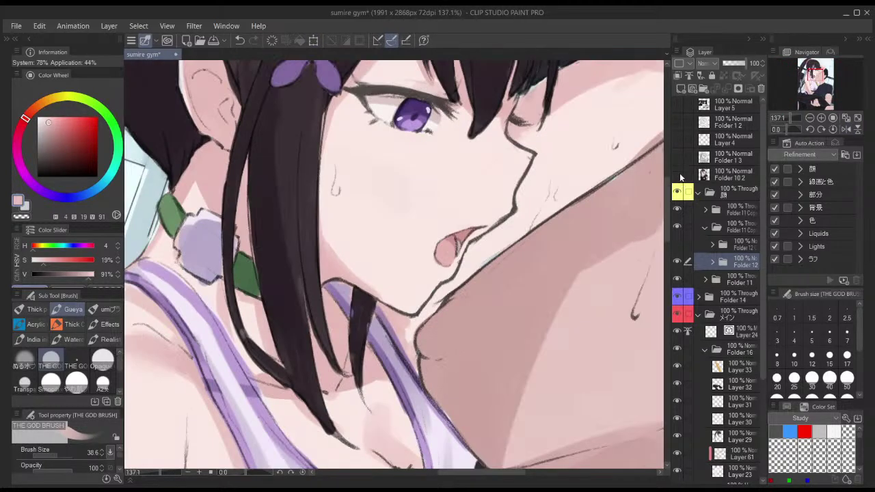
{"action": "left_click_drag", "start_coordinate": [570, 151], "coordinate": [559, 169]}
{"action": "scroll", "coordinate": [558, 169], "scroll_direction": "down", "scroll_amount": 4}
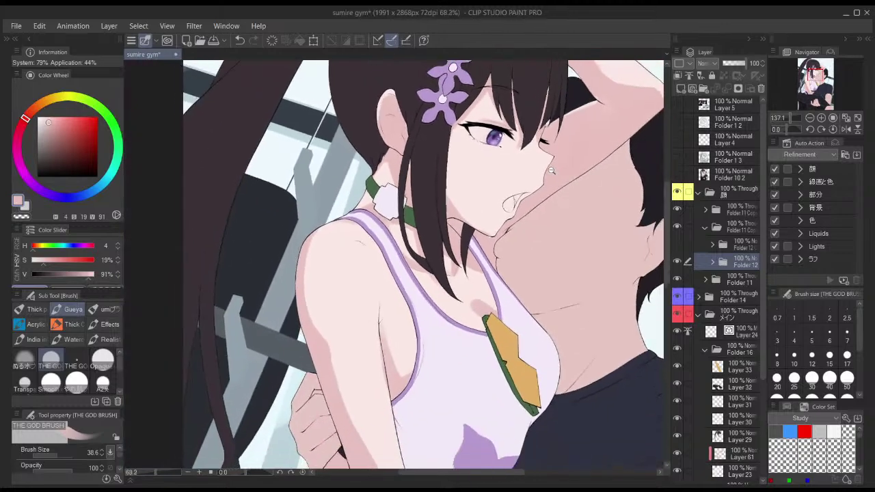
- Identify the woman's hair base, Layer 29, by toggling its visibility, and add a new layer clipped to it
{"action": "left_click_drag", "start_coordinate": [578, 200], "coordinate": [524, 154]}
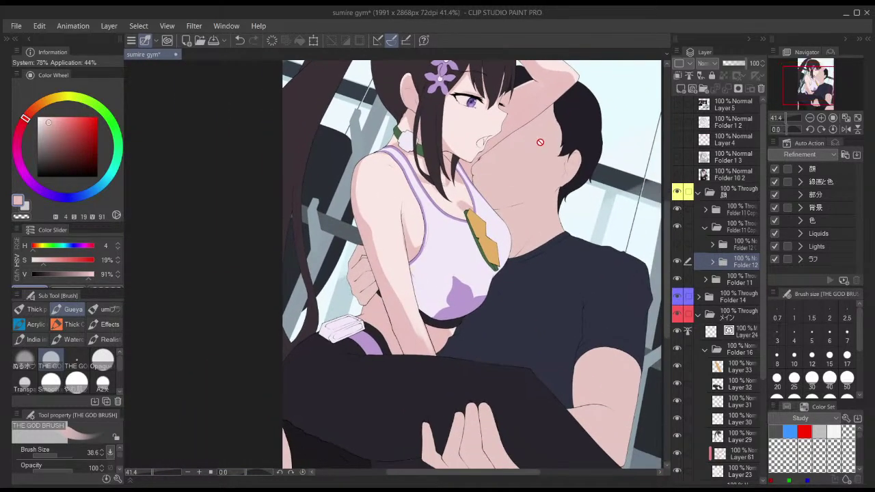
{"action": "scroll", "coordinate": [539, 138], "scroll_direction": "down", "scroll_amount": 1}
{"action": "left_click_drag", "start_coordinate": [580, 146], "coordinate": [521, 184]}
{"action": "scroll", "coordinate": [519, 190], "scroll_direction": "down", "scroll_amount": 1}
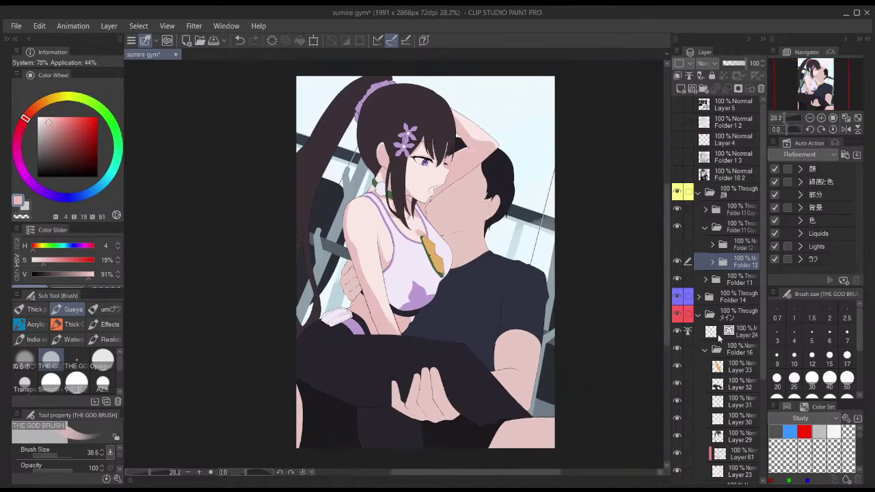
{"action": "scroll", "coordinate": [732, 287], "scroll_direction": "down", "scroll_amount": 3}
{"action": "left_click", "coordinate": [714, 373]}
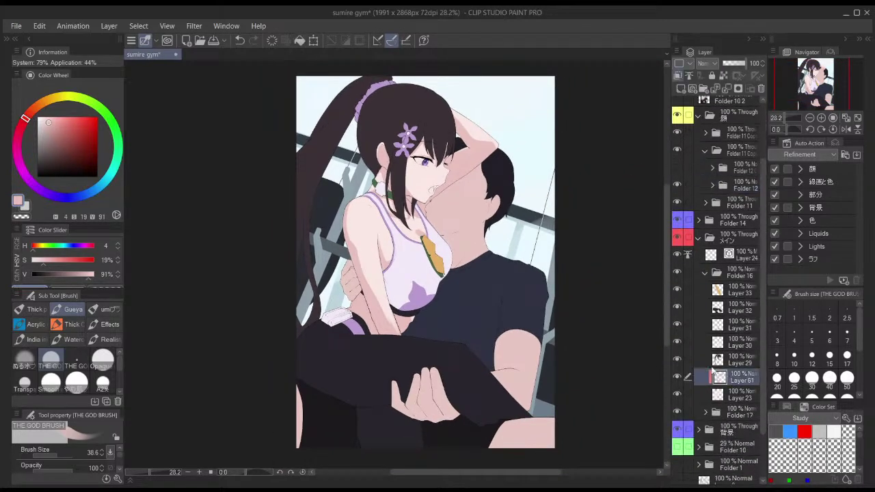
{"action": "left_click", "coordinate": [77, 357]}
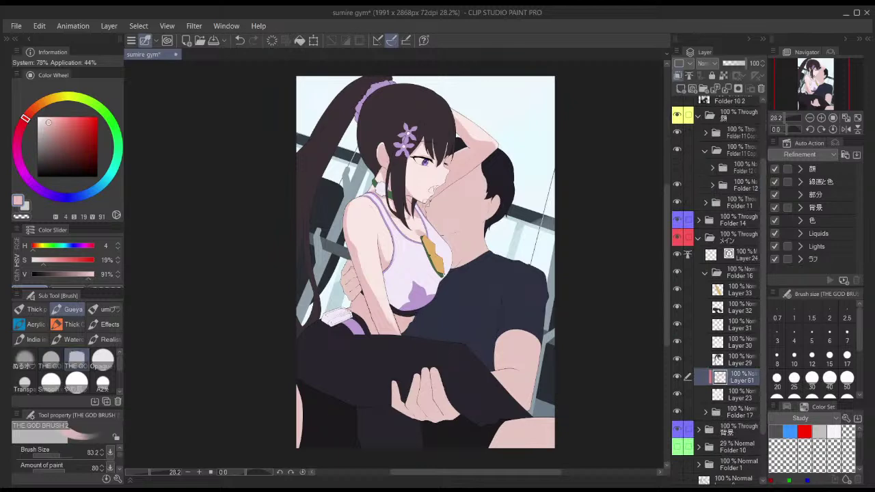
{"action": "key", "text": "comma"}
{"action": "left_click", "coordinate": [677, 360]}
{"action": "left_click", "coordinate": [677, 360]}
{"action": "left_click", "coordinate": [711, 361]}
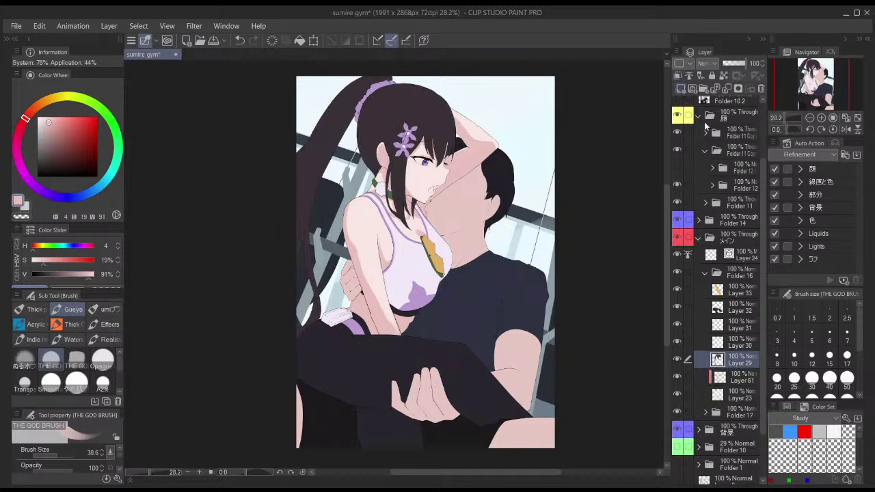
{"action": "key", "text": "ctrl+shift+n"}
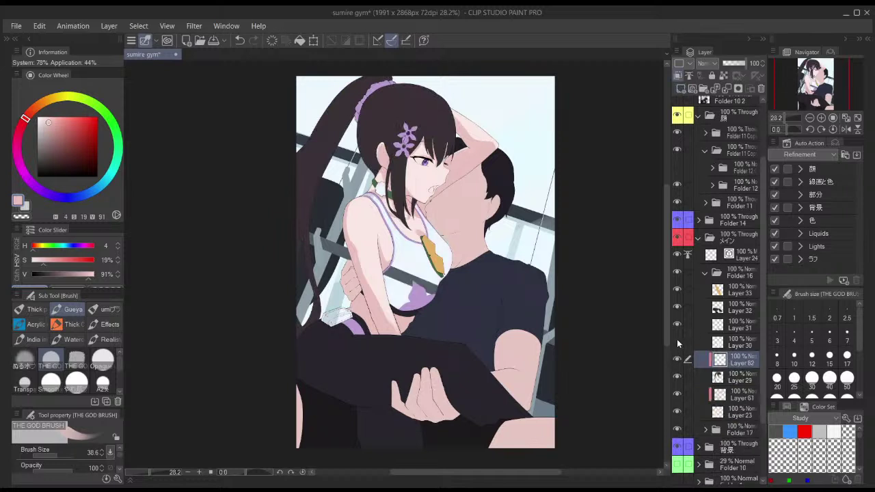
- Group Layers 30 through 33 into one folder inside Folder 16
{"action": "left_click", "coordinate": [719, 342]}
{"action": "left_click", "coordinate": [713, 291], "text": "shift"}
{"action": "key", "text": "ctrl+g"}
{"action": "left_click", "coordinate": [713, 291]}
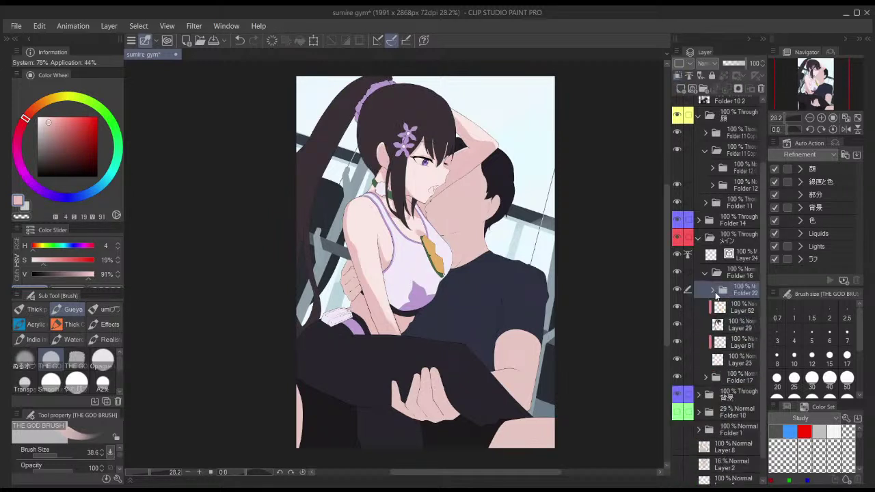
- Group Layer 62 with the hair base Layer 29, and Layer 61 with Layer 23, in separate folders
{"action": "left_click", "coordinate": [726, 309]}
{"action": "left_click", "coordinate": [729, 331], "text": "shift"}
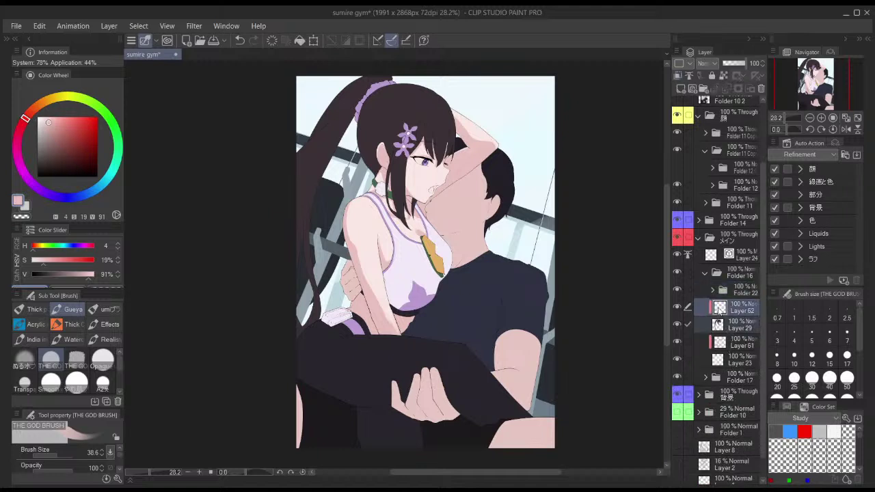
{"action": "key", "text": "ctrl+g"}
{"action": "left_click", "coordinate": [713, 309]}
{"action": "left_click", "coordinate": [733, 327]}
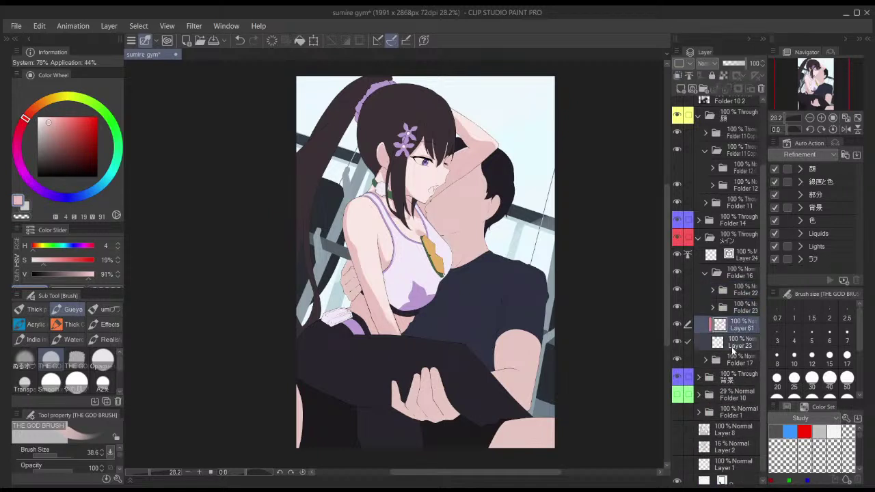
{"action": "key", "text": "ctrl+g"}
{"action": "left_click", "coordinate": [734, 345]}
- Select Layer 62 inside Folder 23 and sample the dark hair colour from the painted reference in Folder 10 2
{"action": "left_click", "coordinate": [713, 324]}
{"action": "left_click", "coordinate": [713, 303]}
{"action": "left_click", "coordinate": [713, 302]}
{"action": "left_click", "coordinate": [713, 319]}
{"action": "left_click", "coordinate": [731, 336]}
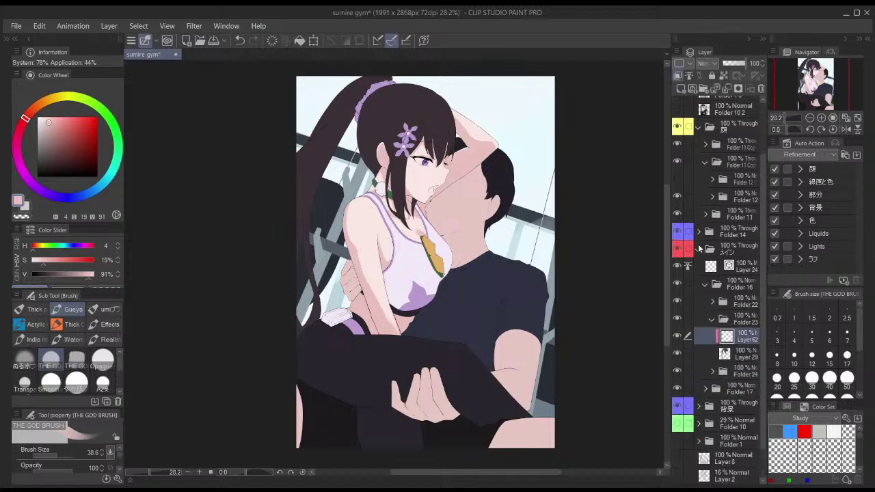
{"action": "left_click", "coordinate": [677, 110]}
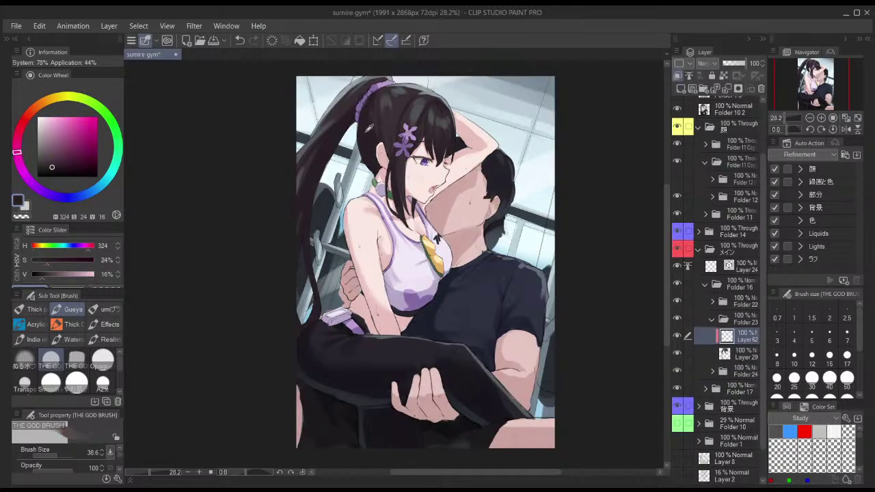
- Brush dark shadows over the back of the woman's head and her side lock, undoing the stray strokes
{"action": "key", "text": "]"}
{"action": "key", "text": "]"}
{"action": "key", "text": "]"}
{"action": "key", "text": "]"}
{"action": "key", "text": "]"}
{"action": "left_click_drag", "start_coordinate": [367, 99], "coordinate": [381, 165]}
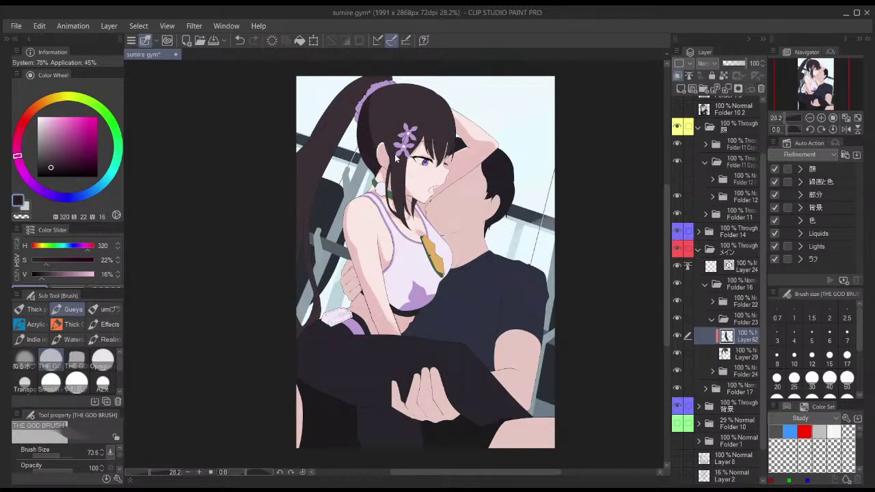
{"action": "key", "text": "["}
{"action": "key", "text": "["}
{"action": "key", "text": "["}
{"action": "key", "text": "["}
{"action": "key", "text": "ctrl+z"}
{"action": "key", "text": "ctrl+z"}
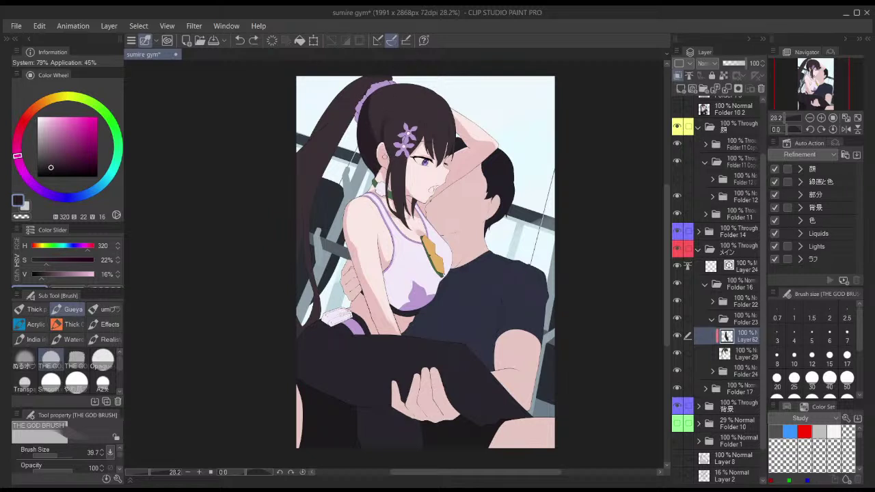
- Enlarge the brush to about 66 and paint the shadow on the upper ponytail
{"action": "key", "text": "]"}
{"action": "key", "text": "]"}
{"action": "key", "text": "]"}
{"action": "key", "text": "]"}
{"action": "key", "text": "]"}
{"action": "key", "text": "]"}
{"action": "key", "text": "]"}
{"action": "key", "text": "]"}
{"action": "mouse_move", "coordinate": [393, 187]}
{"action": "left_mouse_down"}
{"action": "mouse_move", "coordinate": [401, 218]}
{"action": "mouse_move", "coordinate": [331, 112]}
{"action": "left_mouse_up"}
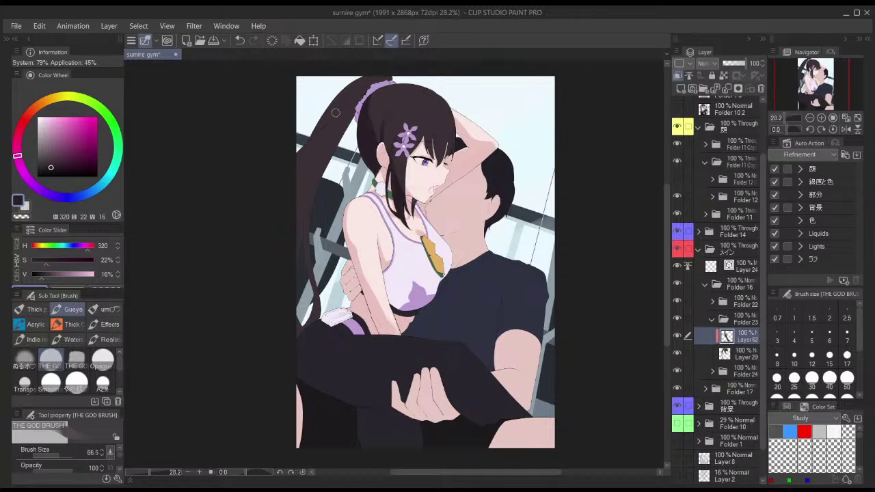
- Compare the hair with the painted reference in Folder 10 2 and extend the dark shadow down the ponytail's length
{"action": "left_click", "coordinate": [677, 110]}
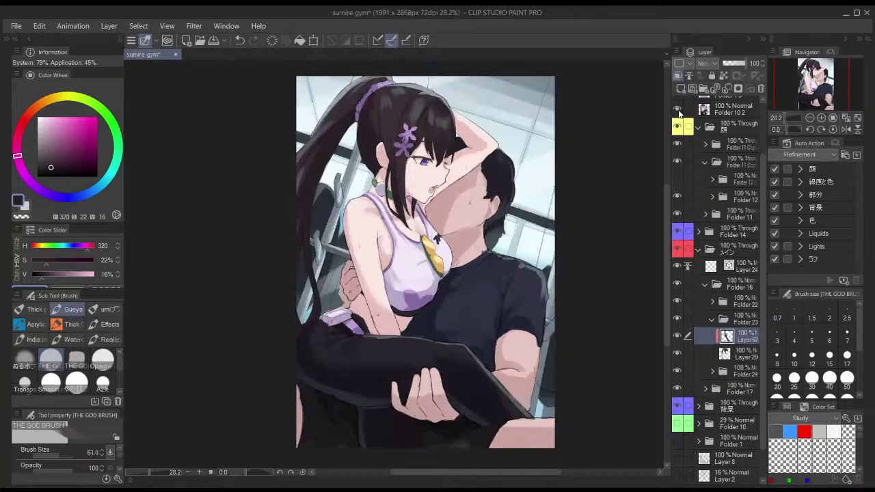
{"action": "left_click", "coordinate": [678, 110]}
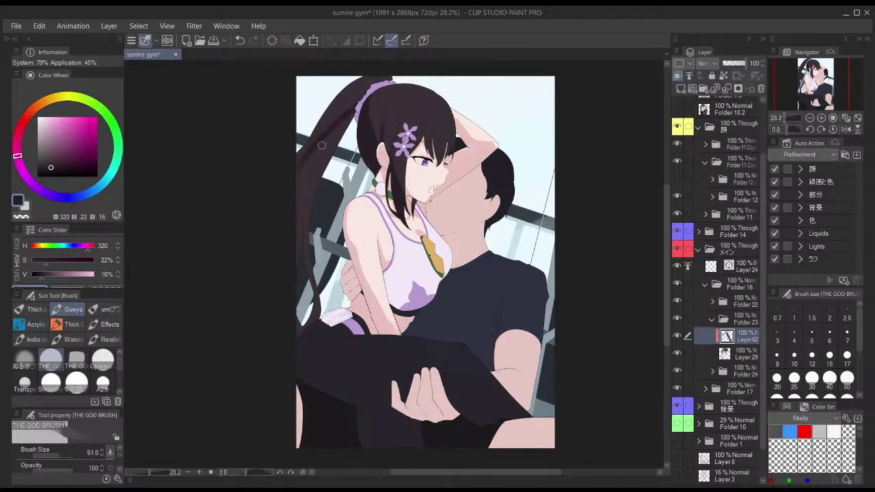
{"action": "mouse_move", "coordinate": [351, 121]}
{"action": "left_mouse_down"}
{"action": "mouse_move", "coordinate": [370, 118]}
{"action": "mouse_move", "coordinate": [303, 256]}
{"action": "left_mouse_up"}
{"action": "left_click_drag", "start_coordinate": [298, 232], "coordinate": [324, 215]}
{"action": "mouse_move", "coordinate": [339, 130]}
{"action": "left_mouse_down"}
{"action": "mouse_move", "coordinate": [303, 184]}
{"action": "mouse_move", "coordinate": [301, 213]}
{"action": "left_mouse_up"}
{"action": "key", "text": "ctrl+z"}
{"action": "mouse_move", "coordinate": [338, 133]}
{"action": "left_mouse_down"}
{"action": "mouse_move", "coordinate": [301, 228]}
{"action": "mouse_move", "coordinate": [316, 326]}
{"action": "left_mouse_up"}
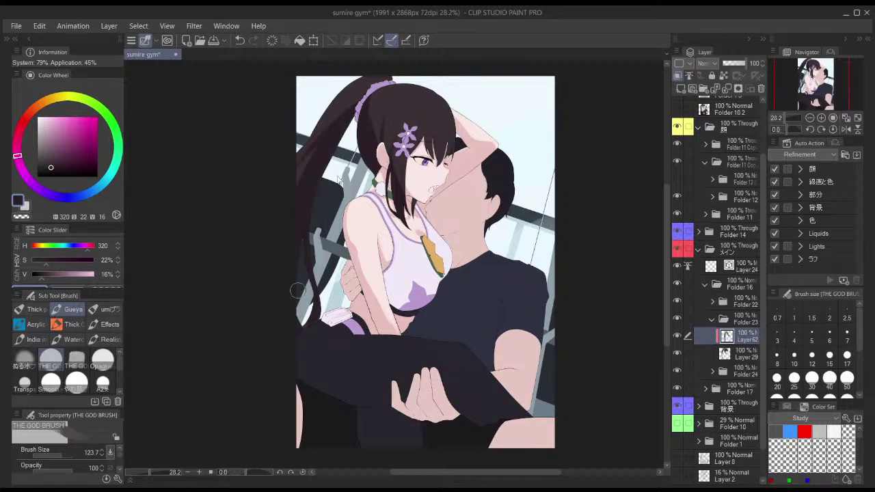
{"action": "scroll", "coordinate": [359, 77], "scroll_direction": "up", "scroll_amount": 3}
{"action": "scroll", "coordinate": [359, 77], "scroll_direction": "up", "scroll_amount": 1}
{"action": "key", "text": "ctrl+z"}
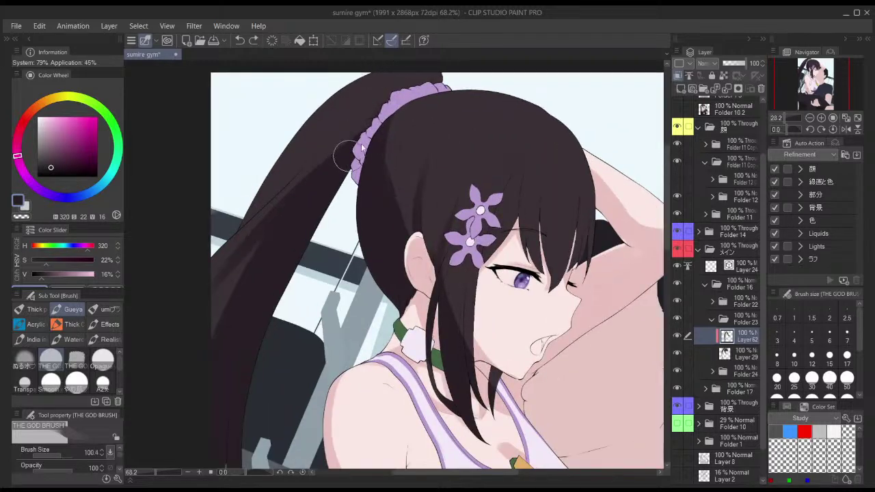
- Refine the hair shadows beside the purple scrunchie with a smaller brush of about 26 to 34, undoing stray strokes
{"action": "left_click_drag", "start_coordinate": [378, 167], "coordinate": [358, 168]}
{"action": "key", "text": "bracketleft"}
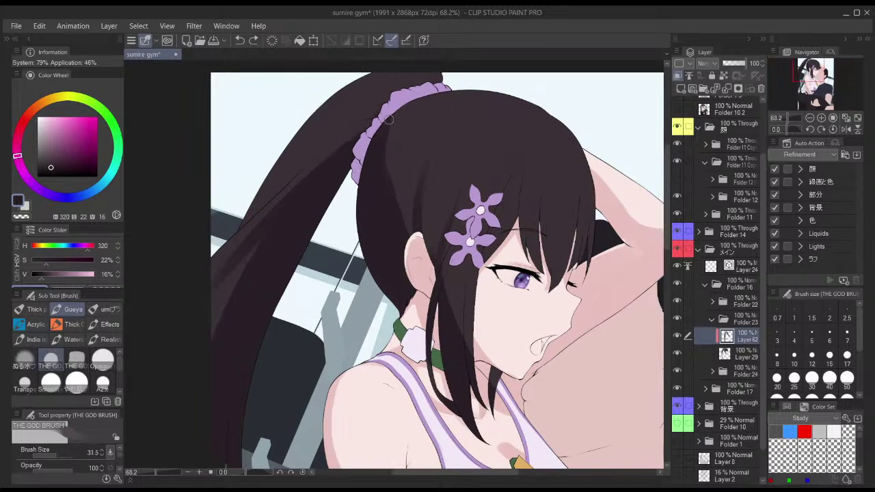
{"action": "scroll", "coordinate": [407, 119], "scroll_direction": "down", "scroll_amount": 1}
{"action": "left_click_drag", "start_coordinate": [447, 95], "coordinate": [500, 82]}
{"action": "key", "text": "ctrl+z"}
{"action": "mouse_move", "coordinate": [417, 111]}
{"action": "left_mouse_down"}
{"action": "mouse_move", "coordinate": [445, 103]}
{"action": "mouse_move", "coordinate": [352, 159]}
{"action": "left_mouse_up"}
{"action": "key", "text": "ctrl+z"}
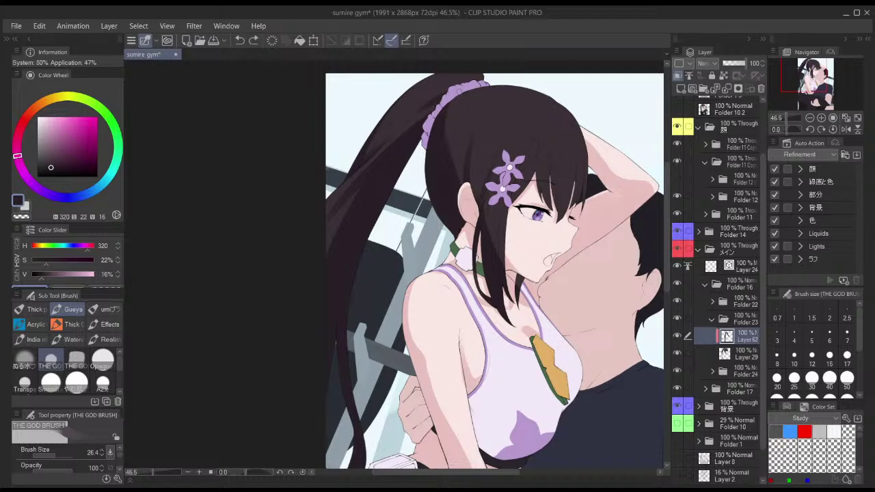
- Rework the shadow strokes along the outer edge of the ponytail with the brush at about 45
{"action": "scroll", "coordinate": [459, 96], "scroll_direction": "down", "scroll_amount": 2}
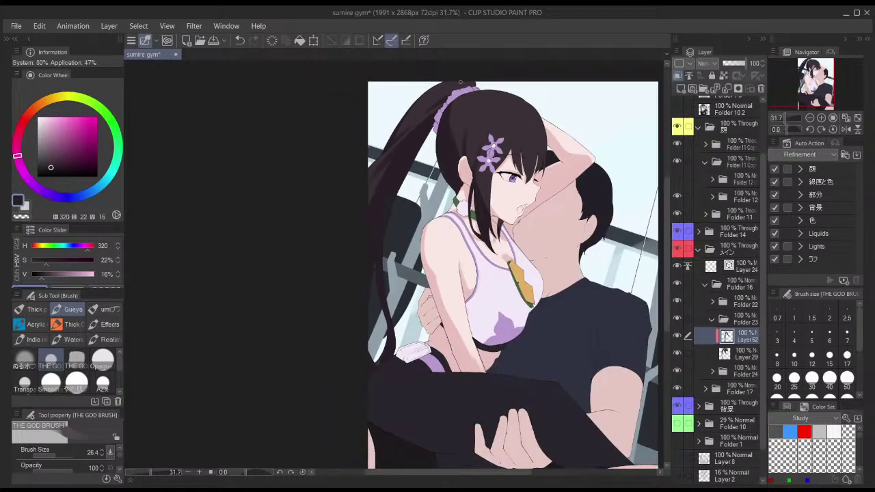
{"action": "scroll", "coordinate": [459, 80], "scroll_direction": "up", "scroll_amount": 2}
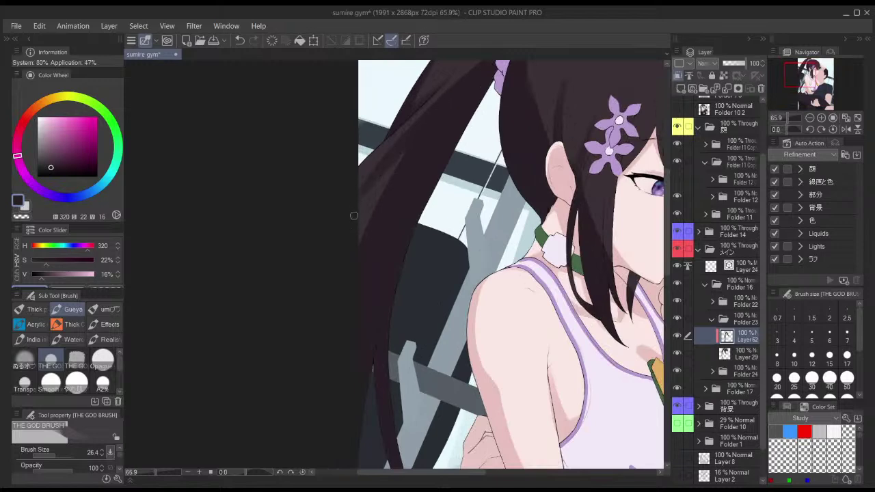
{"action": "key", "text": "ctrl+z"}
{"action": "left_click_drag", "start_coordinate": [413, 127], "coordinate": [356, 219]}
{"action": "scroll", "coordinate": [419, 172], "scroll_direction": "down", "scroll_amount": 2}
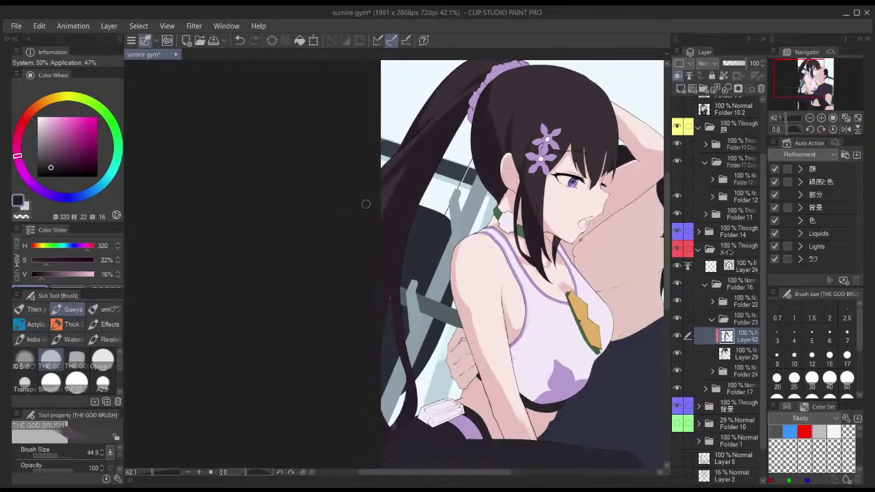
{"action": "scroll", "coordinate": [433, 148], "scroll_direction": "down", "scroll_amount": 1}
{"action": "scroll", "coordinate": [434, 148], "scroll_direction": "up", "scroll_amount": 1}
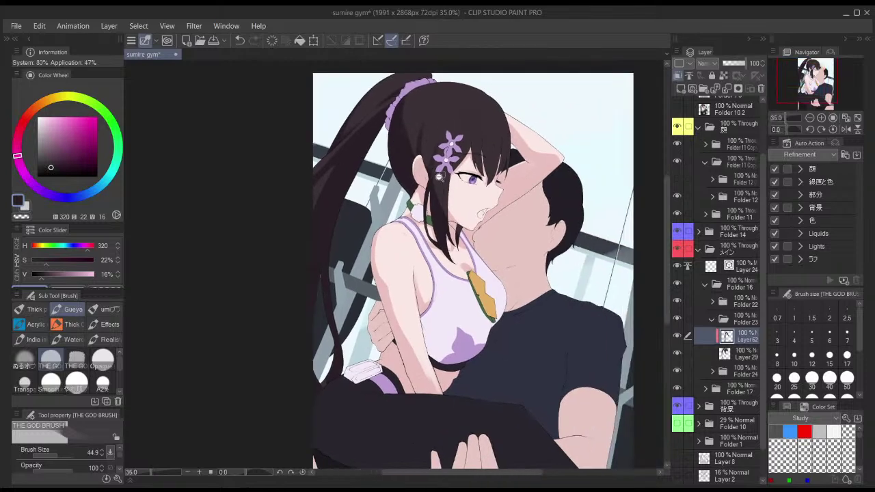
- Touch up the shadows on the side lock beside the face with a brush of about 24, undoing the last stroke
{"action": "scroll", "coordinate": [443, 177], "scroll_direction": "up", "scroll_amount": 1}
{"action": "key", "text": "["}
{"action": "key", "text": "["}
{"action": "key", "text": "["}
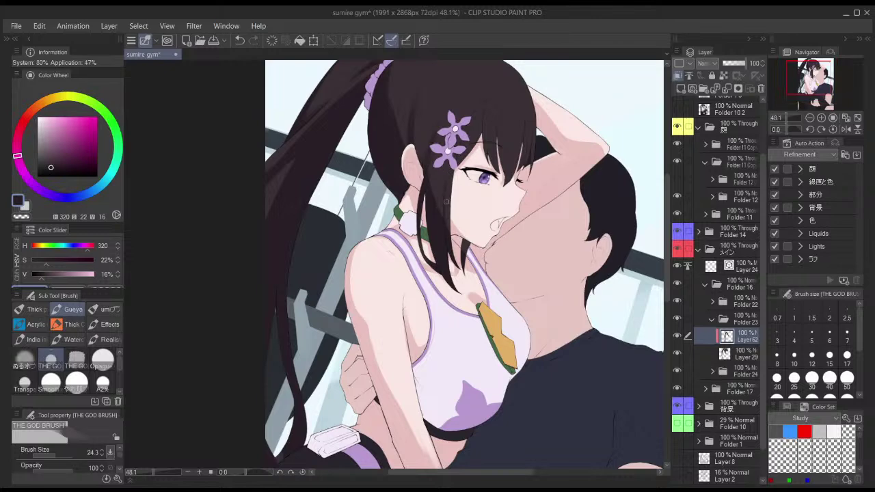
{"action": "key", "text": "bracketleft"}
{"action": "key", "text": "]"}
{"action": "key", "text": "]"}
{"action": "left_click_drag", "start_coordinate": [454, 110], "coordinate": [449, 127]}
{"action": "key", "text": "ctrl+z"}
- Shade the hair around the flower ornament with a larger brush of up to 86 and check it in mirrored view
{"action": "key", "text": "bracketright"}
{"action": "key", "text": "bracketright"}
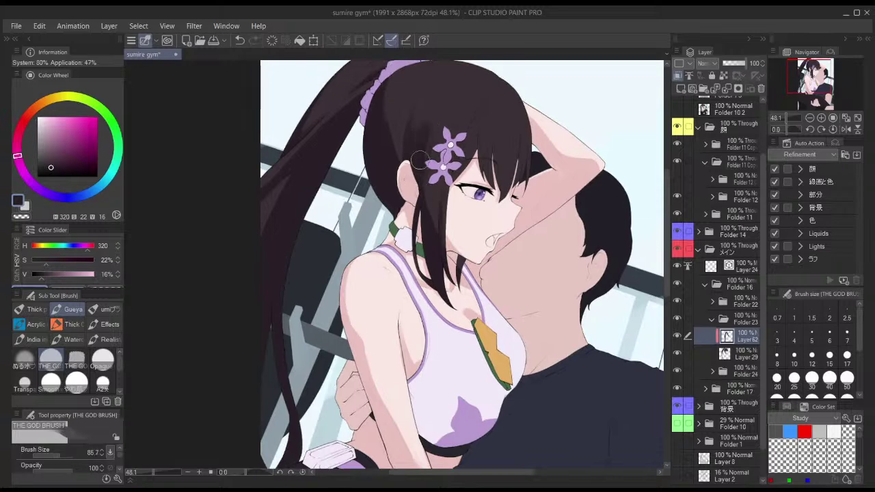
{"action": "key", "text": "bracketleft"}
{"action": "scroll", "coordinate": [445, 86], "scroll_direction": "down", "scroll_amount": 1}
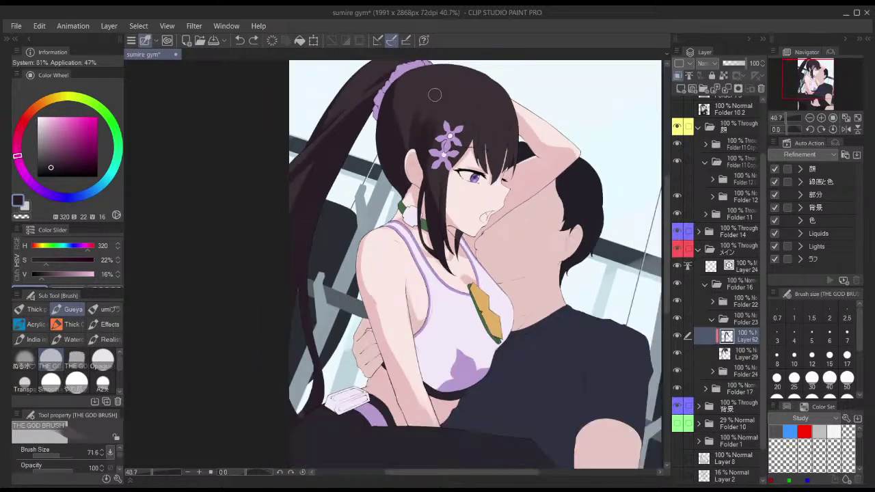
{"action": "key", "text": "c"}
{"action": "key", "text": "bracketleft"}
{"action": "key", "text": "bracketleft"}
{"action": "key", "text": "h"}
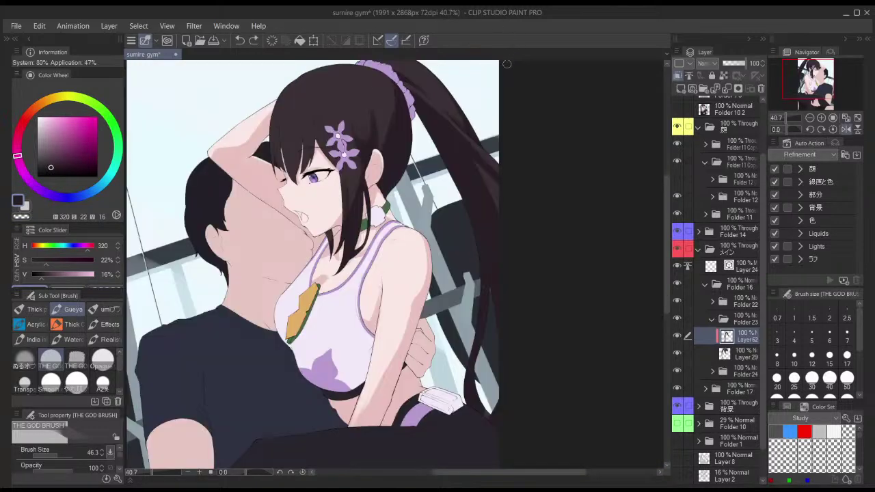
{"action": "key", "text": "h"}
- Paint shadow strokes into the bangs above the eye with varying brush sizes, undoing the last stroke
{"action": "key", "text": "bracketleft"}
{"action": "key", "text": "bracketleft"}
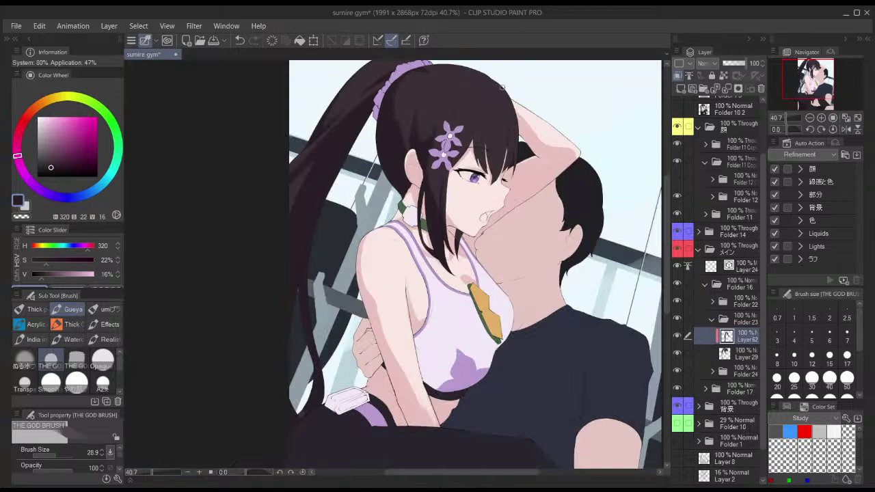
{"action": "scroll", "coordinate": [489, 108], "scroll_direction": "up", "scroll_amount": 2}
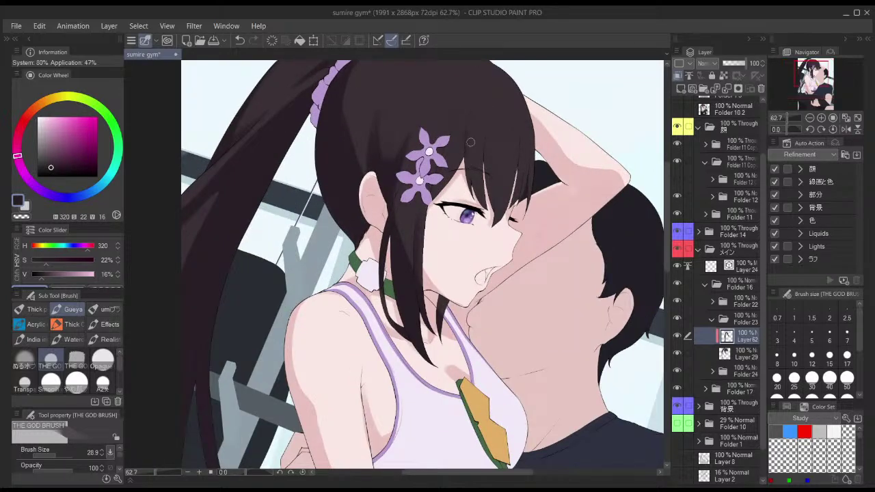
{"action": "key", "text": "bracketleft"}
{"action": "key", "text": "bracketright"}
{"action": "key", "text": "bracketright"}
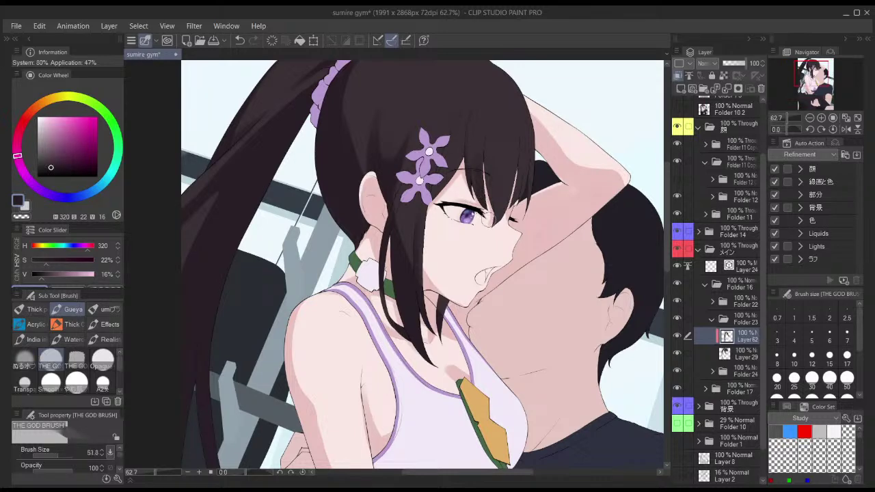
{"action": "key", "text": "ctrl+z"}
{"action": "key", "text": "bracketleft"}
- Compare the bangs with the reference in Folder 10 2 and add fine shadows at their tips with a 13 brush
{"action": "left_click", "coordinate": [680, 112]}
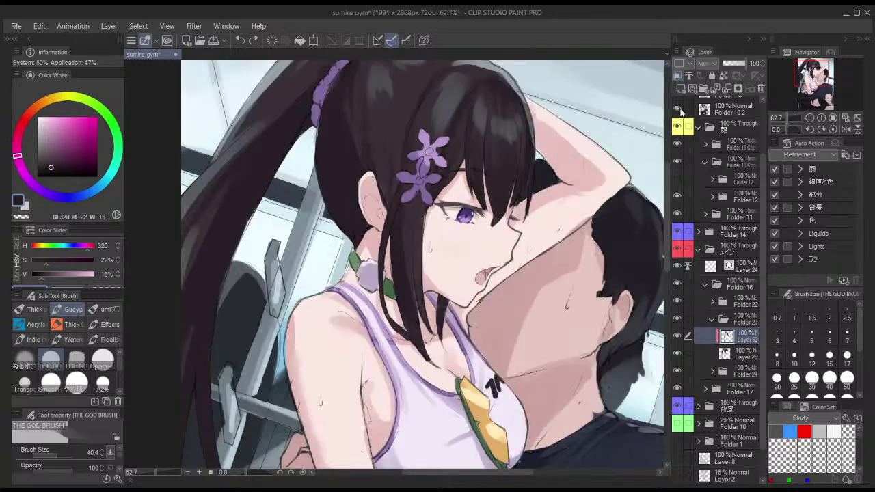
{"action": "left_click", "coordinate": [679, 110]}
{"action": "key", "text": "bracketleft"}
{"action": "key", "text": "bracketleft"}
{"action": "key", "text": "bracketleft"}
{"action": "left_click_drag", "start_coordinate": [495, 205], "coordinate": [498, 192]}
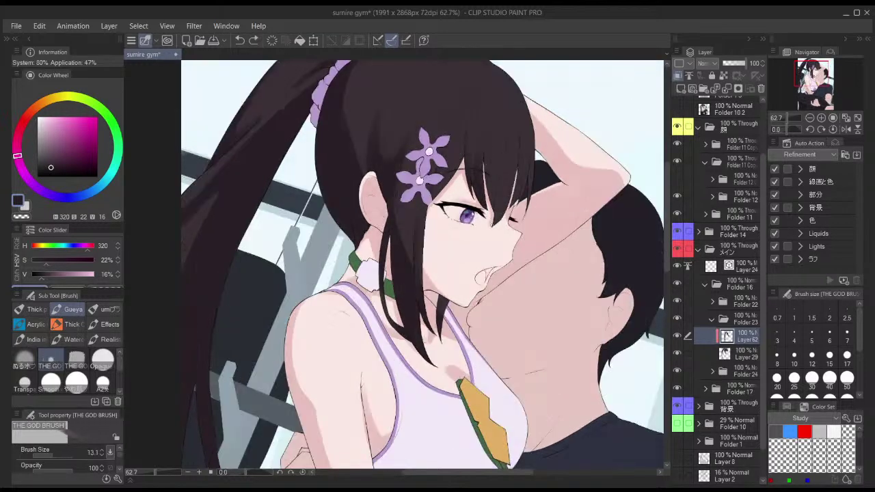
- Broaden the shadows across the upper bangs with brush sizes between about 36 and 54
{"action": "key", "text": "bracketright"}
{"action": "key", "text": "bracketright"}
{"action": "key", "text": "bracketright"}
{"action": "key", "text": "bracketright"}
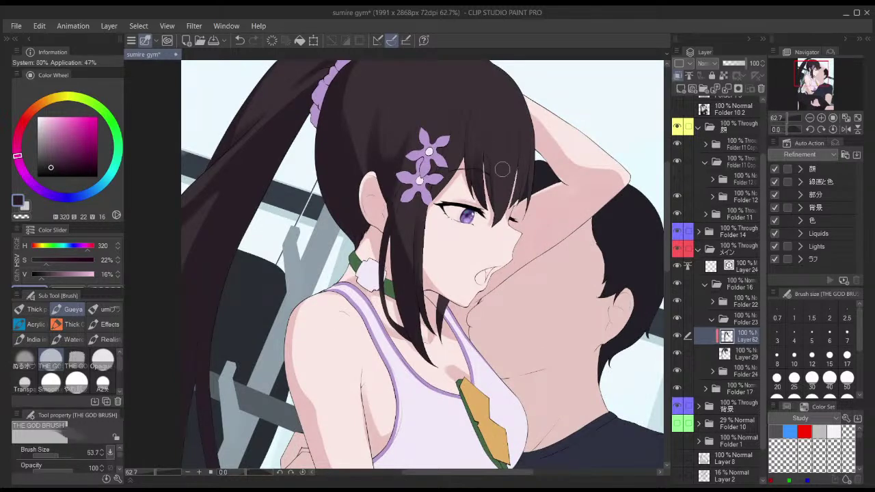
{"action": "key", "text": "bracketright"}
{"action": "key", "text": "bracketleft"}
{"action": "key", "text": "bracketleft"}
{"action": "key", "text": "bracketleft"}
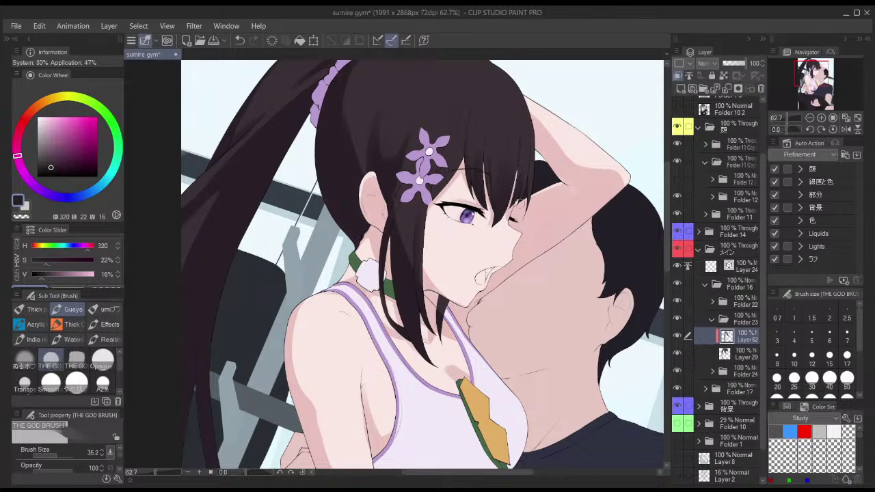
- Paint narrow shadow strokes into the bangs beside the flower ornament with brush sizes between about 18 and 25
{"action": "key", "text": "bracketleft"}
{"action": "key", "text": "bracketleft"}
{"action": "key", "text": "ctrl+z"}
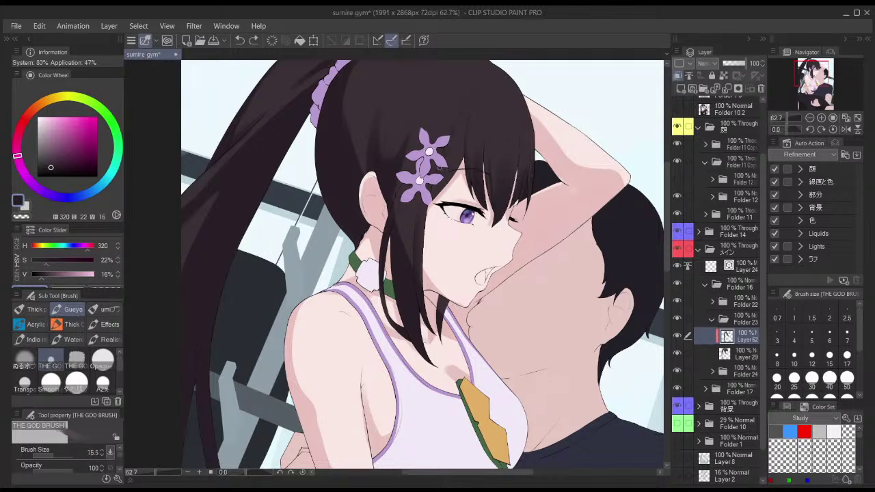
{"action": "key", "text": "bracketright"}
{"action": "key", "text": "bracketleft"}
{"action": "key", "text": "bracketleft"}
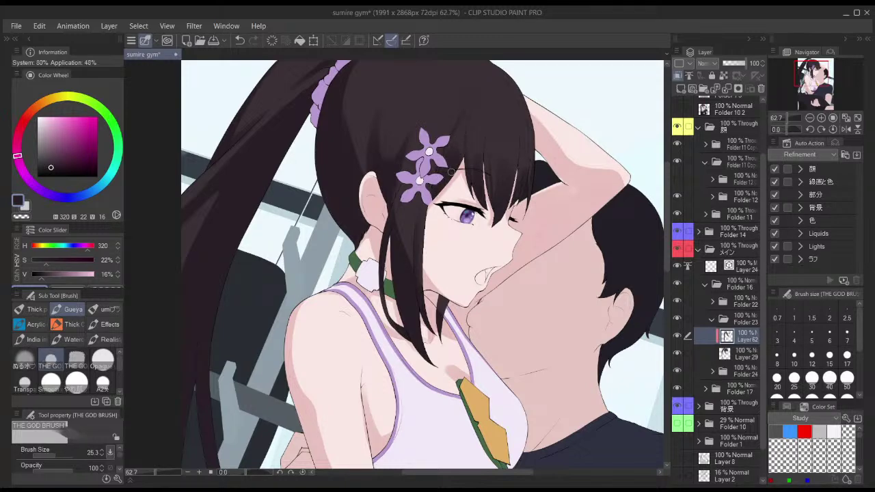
- Paint a shadow strand from the parting down towards the flower ornament with brush sizes between about 29 and 44
{"action": "scroll", "coordinate": [481, 145], "scroll_direction": "down", "scroll_amount": 2}
{"action": "key", "text": "c"}
{"action": "key", "text": "bracketright"}
{"action": "scroll", "coordinate": [454, 163], "scroll_direction": "up", "scroll_amount": 2}
{"action": "key", "text": "bracketleft"}
{"action": "key", "text": "bracketleft"}
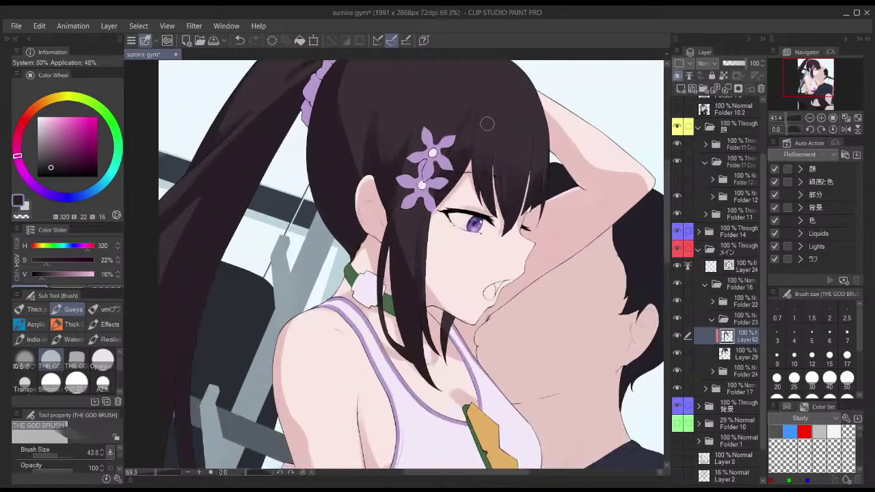
{"action": "key", "text": "ctrl+z"}
{"action": "left_click_drag", "start_coordinate": [481, 109], "coordinate": [460, 160]}
{"action": "key", "text": "bracketright"}
{"action": "scroll", "coordinate": [466, 162], "scroll_direction": "down", "scroll_amount": 2}
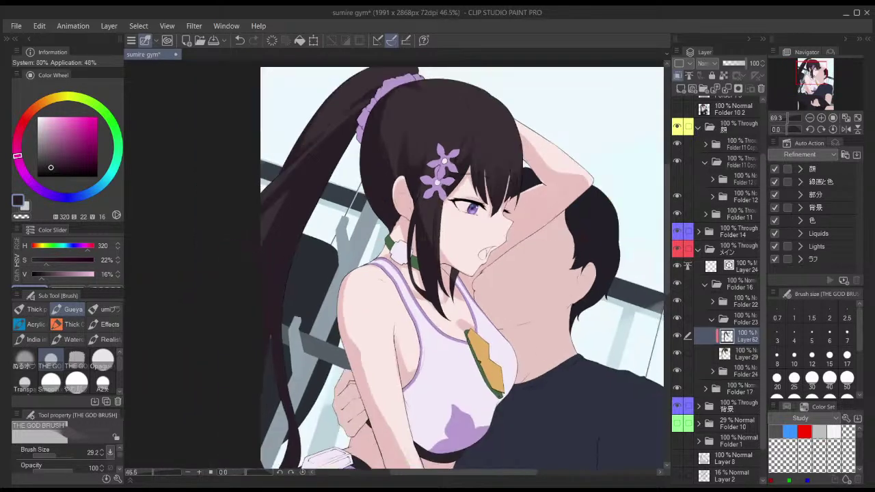
- Add fine strand shadows from the parting down the front edge of the bangs, using brush sizes of about 14 to 26 and transparent colour for cleanup
{"action": "key", "text": "bracketleft"}
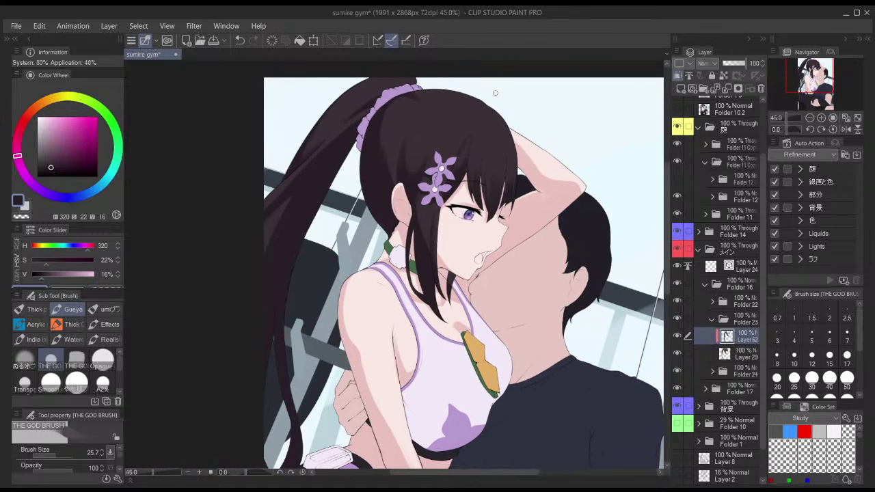
{"action": "key", "text": "bracketleft"}
{"action": "key", "text": "bracketleft"}
{"action": "scroll", "coordinate": [473, 128], "scroll_direction": "up", "scroll_amount": 2}
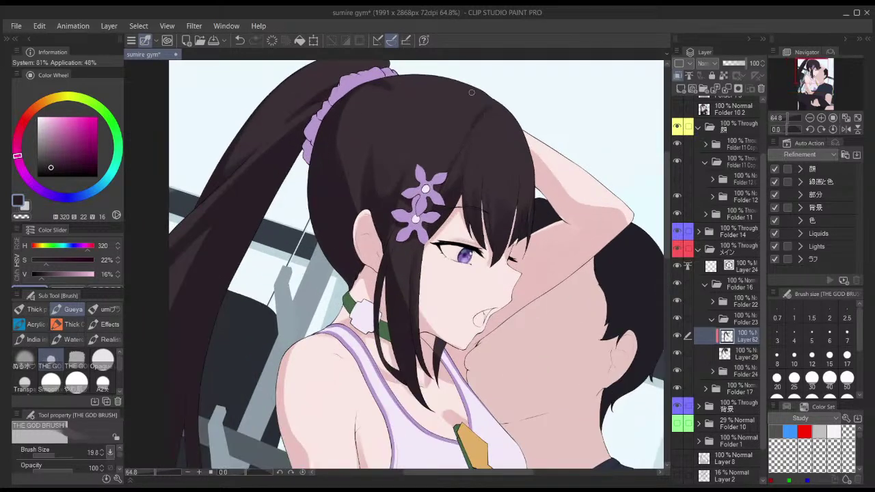
{"action": "key", "text": "bracketleft"}
{"action": "key", "text": "bracketright"}
{"action": "key", "text": "bracketright"}
{"action": "key", "text": "bracketright"}
{"action": "key", "text": "bracketright"}
{"action": "key", "text": "bracketleft"}
{"action": "key", "text": "bracketleft"}
{"action": "key", "text": "bracketleft"}
{"action": "key", "text": "bracketleft"}
{"action": "key", "text": "bracketleft"}
{"action": "key", "text": "ctrl+z"}
{"action": "key", "text": "c"}
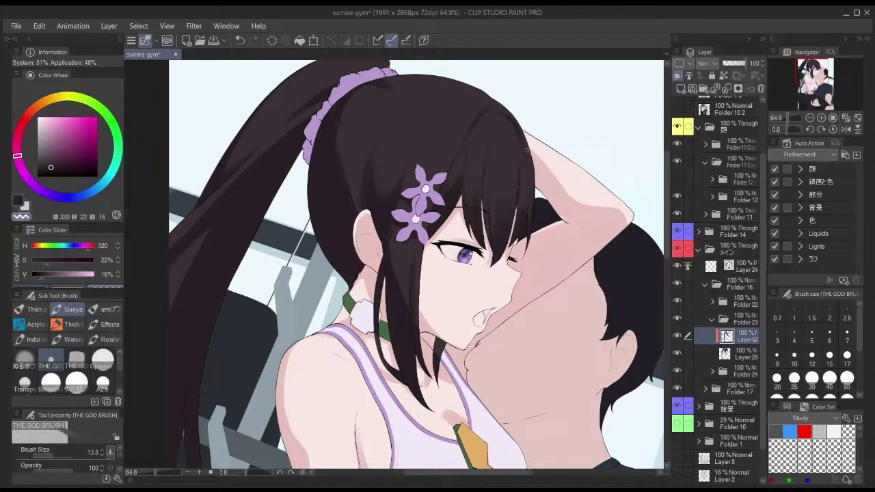
{"action": "key", "text": "c"}
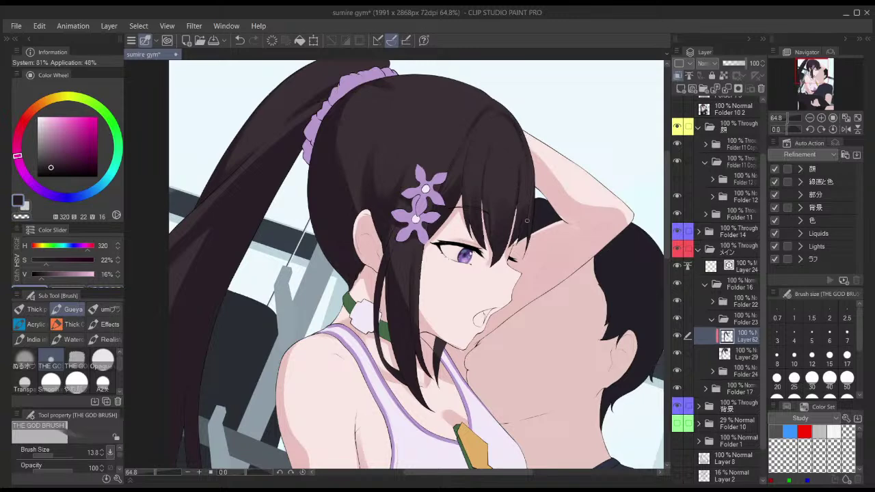
- Try a broad shadow at the parting with a 47 brush and thin strands across the crown with a finer one
{"action": "left_click_drag", "start_coordinate": [494, 110], "coordinate": [499, 111]}
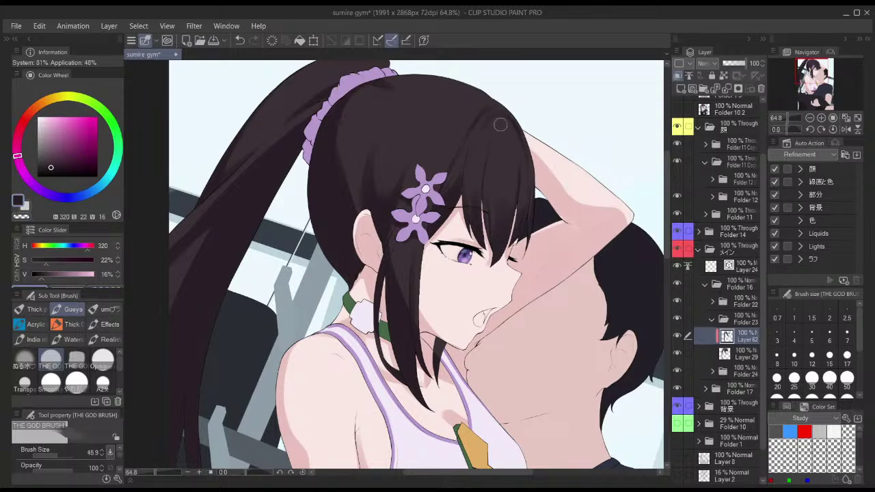
{"action": "key", "text": "ctrl+z"}
{"action": "key", "text": "bracketleft"}
{"action": "key", "text": "bracketleft"}
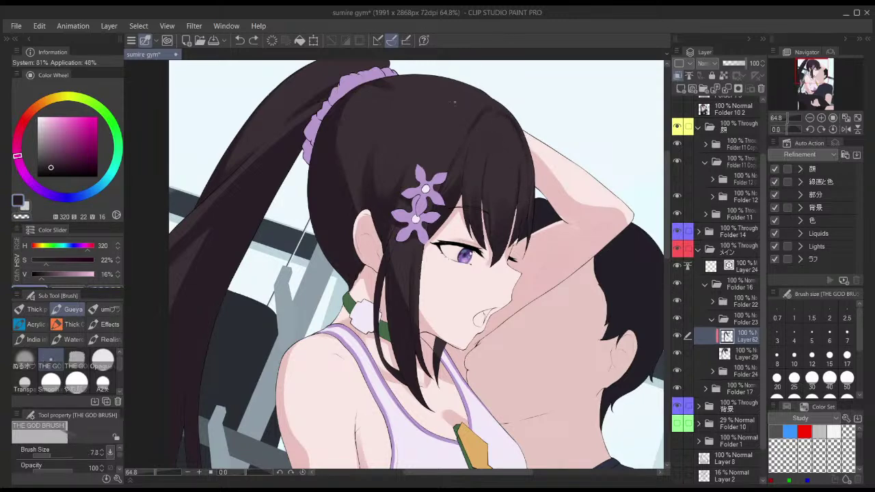
{"action": "left_click_drag", "start_coordinate": [421, 143], "coordinate": [447, 107]}
{"action": "key", "text": "ctrl+z"}
{"action": "left_click_drag", "start_coordinate": [403, 176], "coordinate": [510, 71]}
{"action": "key", "text": "ctrl+z"}
{"action": "mouse_move", "coordinate": [420, 147]}
{"action": "left_mouse_down"}
{"action": "mouse_move", "coordinate": [447, 113]}
{"action": "mouse_move", "coordinate": [497, 86]}
{"action": "left_mouse_up"}
{"action": "key", "text": "ctrl+z"}
- Refine the shadow where the crown meets the parting with a brush of about 17 and check it in mirrored view
{"action": "mouse_move", "coordinate": [482, 116]}
{"action": "left_mouse_down"}
{"action": "mouse_move", "coordinate": [443, 186]}
{"action": "mouse_move", "coordinate": [485, 116]}
{"action": "mouse_move", "coordinate": [449, 226]}
{"action": "left_mouse_up"}
{"action": "key", "text": "bracketleft"}
{"action": "key", "text": "bracketleft"}
{"action": "key", "text": "ctrl+z"}
{"action": "left_click_drag", "start_coordinate": [491, 106], "coordinate": [476, 92]}
{"action": "key", "text": "ctrl+z"}
{"action": "key", "text": "ctrl+z"}
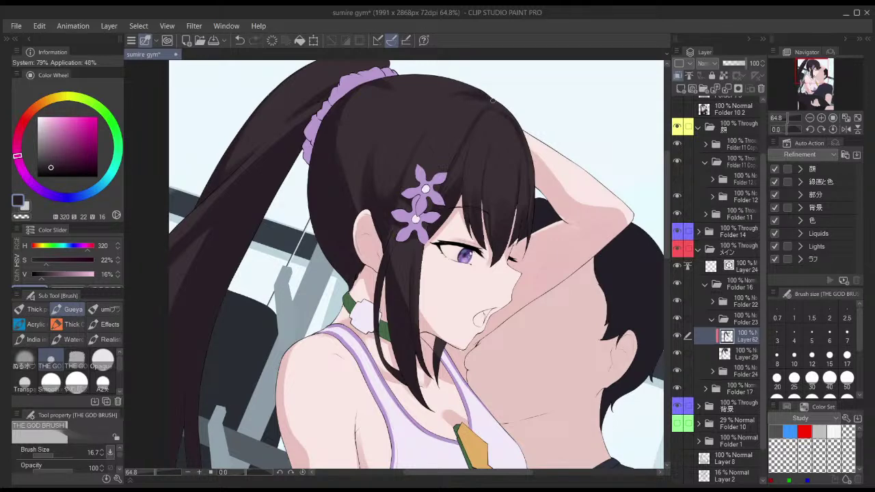
{"action": "scroll", "coordinate": [513, 108], "scroll_direction": "down", "scroll_amount": 2}
{"action": "key", "text": "h"}
{"action": "left_click_drag", "start_coordinate": [554, 87], "coordinate": [563, 80]}
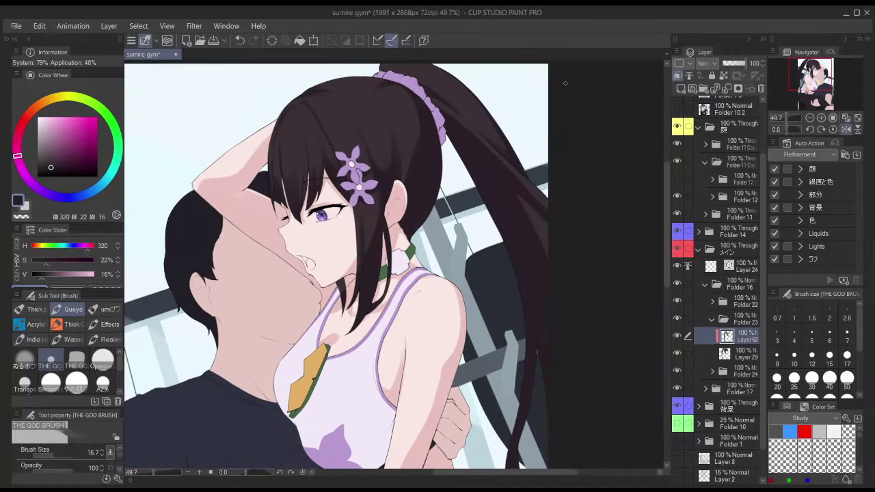
{"action": "key", "text": "h"}
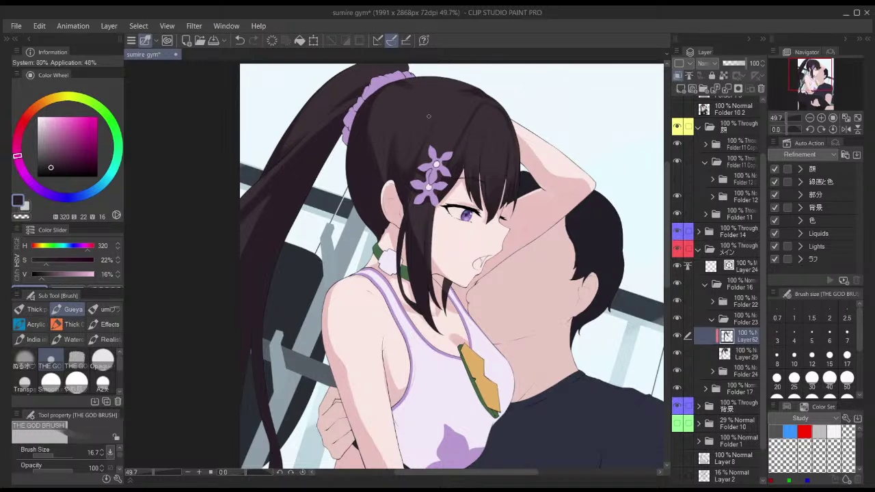
- Lighten the hair shadow between the scrunchie and the ear using transparent colour with a brush of about 33
{"action": "key", "text": "c"}
{"action": "left_click_drag", "start_coordinate": [402, 147], "coordinate": [416, 147]}
{"action": "left_click_drag", "start_coordinate": [402, 120], "coordinate": [403, 175]}
{"action": "key", "text": "ctrl+z"}
{"action": "left_click_drag", "start_coordinate": [398, 102], "coordinate": [404, 180]}
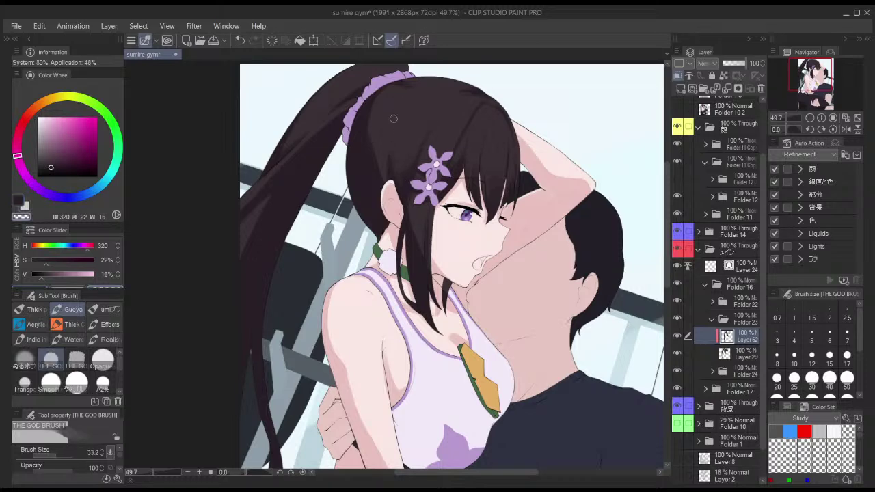
- Rework the strand shadows above the ear with a brush of about 27, alternating shadow and transparent colour and checking the mirrored view
{"action": "key", "text": "c"}
{"action": "key", "text": "bracketleft"}
{"action": "key", "text": "bracketleft"}
{"action": "key", "text": "bracketleft"}
{"action": "key", "text": "bracketleft"}
{"action": "key", "text": "bracketleft"}
{"action": "key", "text": "bracketright"}
{"action": "key", "text": "h"}
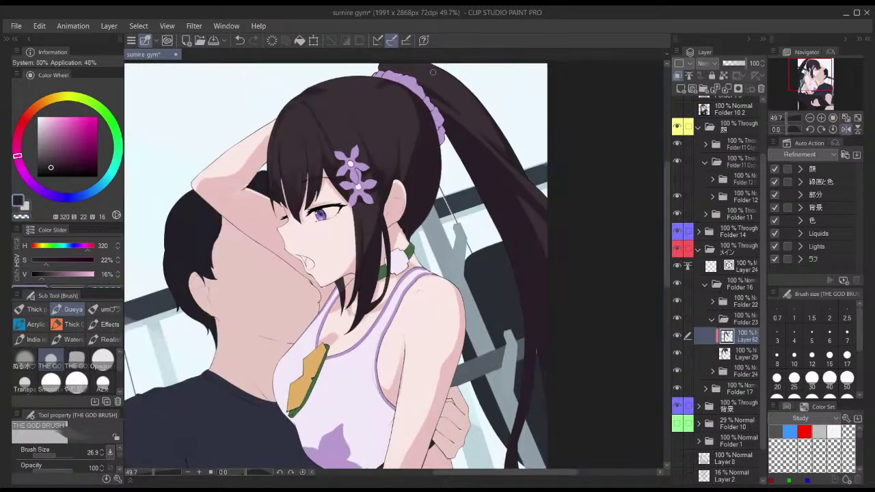
{"action": "key", "text": "h"}
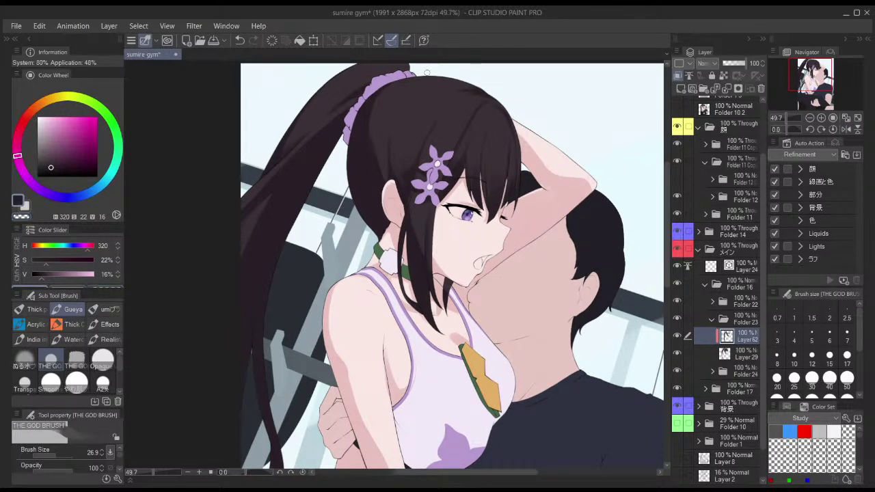
{"action": "key", "text": "c"}
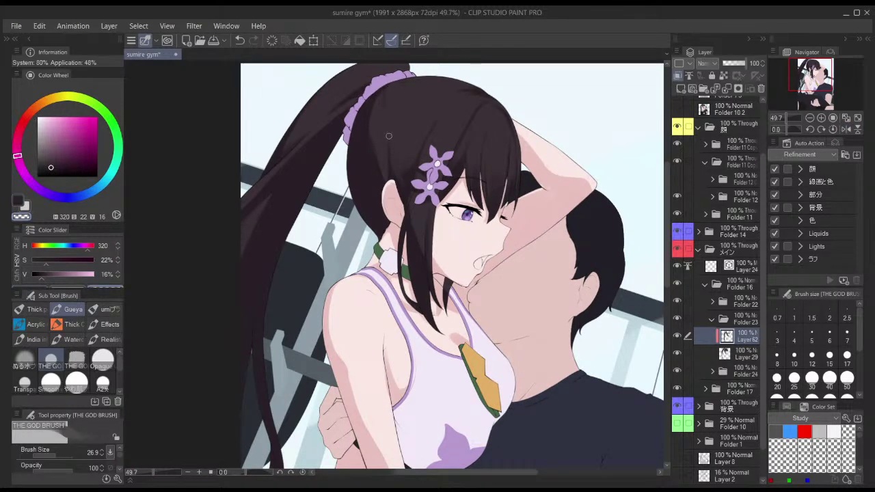
{"action": "key", "text": "c"}
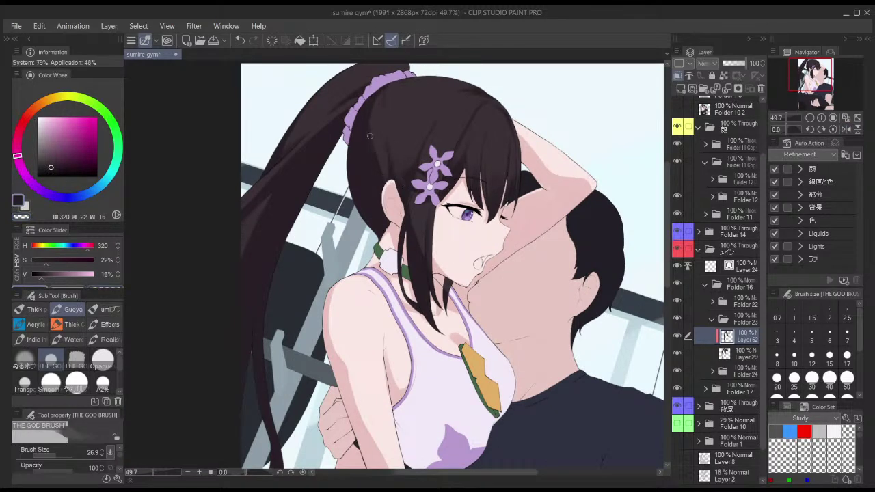
- Inspect the crown up close and paint thin shadows beside the scrunchie and along the hairline with brush sizes between about 10 and 18
{"action": "scroll", "coordinate": [369, 136], "scroll_direction": "down", "scroll_amount": 2}
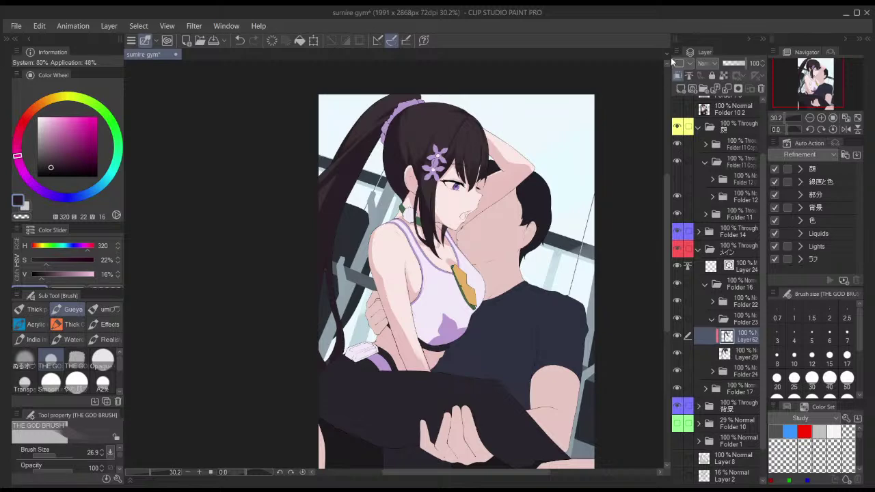
{"action": "scroll", "coordinate": [417, 123], "scroll_direction": "up", "scroll_amount": 10}
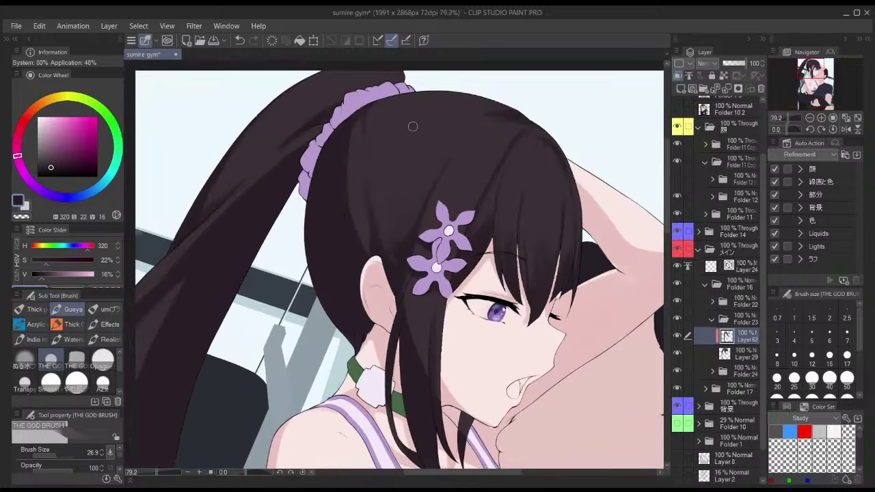
{"action": "scroll", "coordinate": [435, 126], "scroll_direction": "up", "scroll_amount": 3}
{"action": "scroll", "coordinate": [458, 204], "scroll_direction": "down", "scroll_amount": 2}
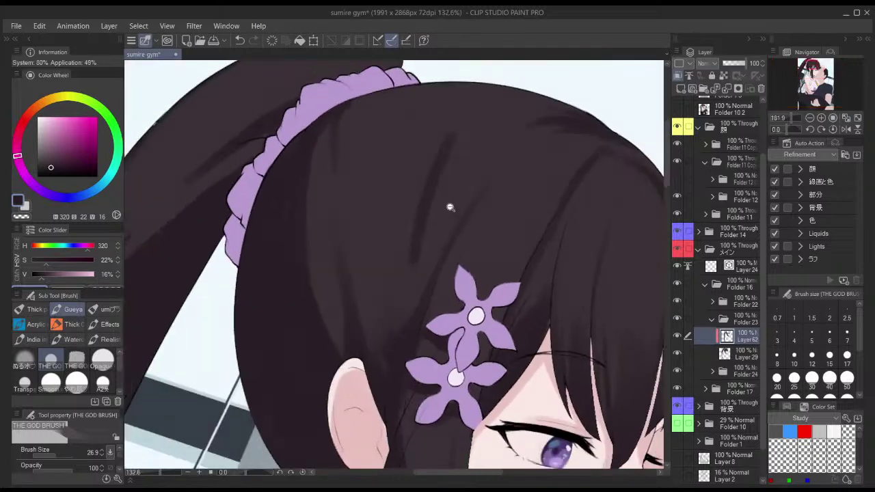
{"action": "scroll", "coordinate": [437, 205], "scroll_direction": "up", "scroll_amount": 3}
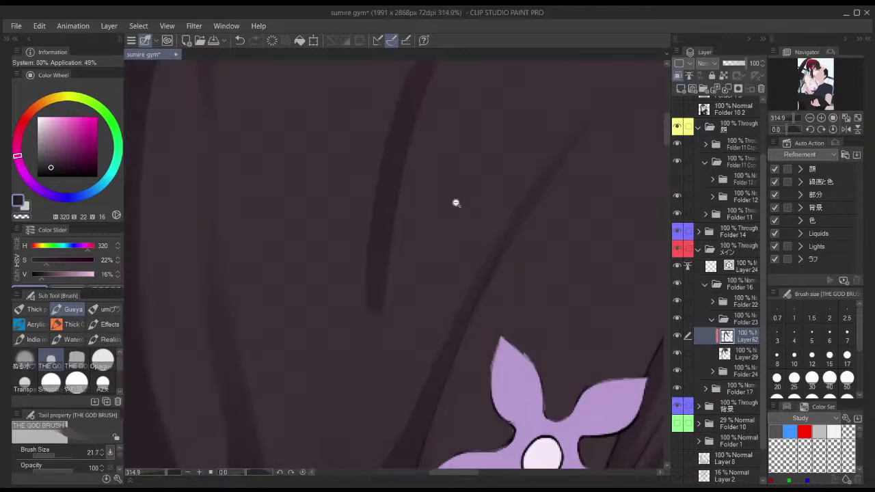
{"action": "scroll", "coordinate": [446, 211], "scroll_direction": "down", "scroll_amount": 1}
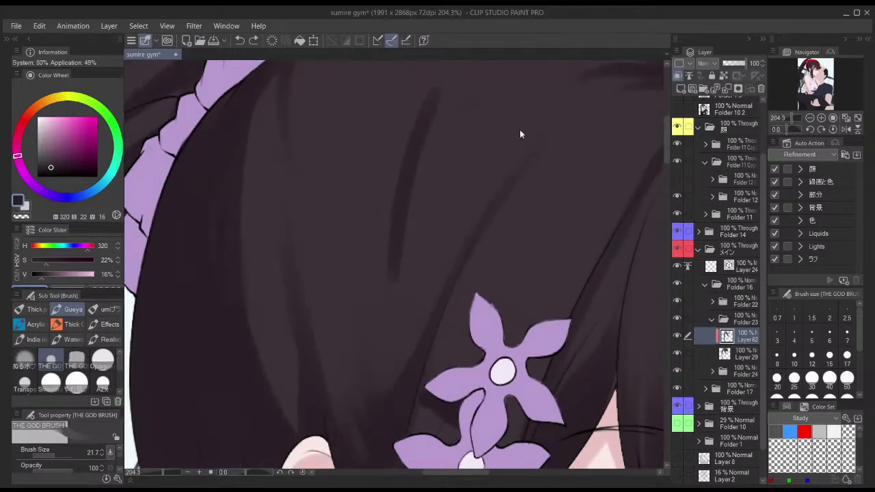
{"action": "scroll", "coordinate": [458, 149], "scroll_direction": "down", "scroll_amount": 1}
{"action": "scroll", "coordinate": [390, 168], "scroll_direction": "down", "scroll_amount": 2}
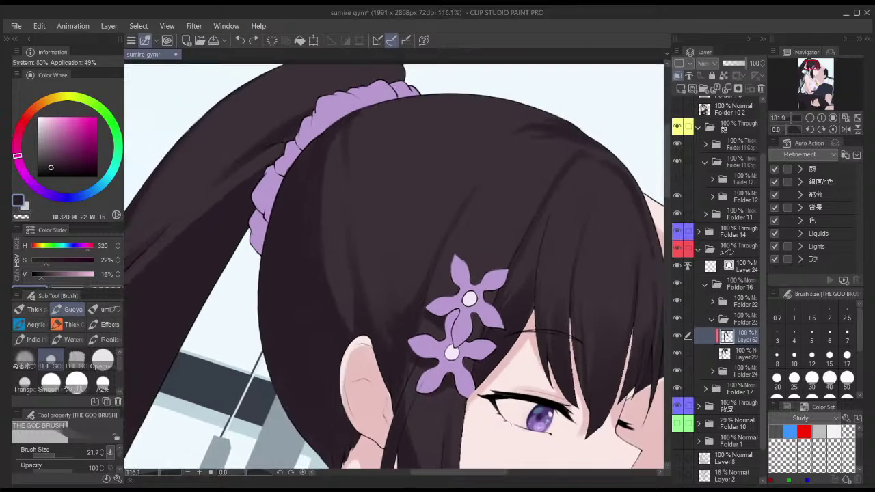
{"action": "left_click_drag", "start_coordinate": [369, 175], "coordinate": [370, 174]}
{"action": "left_click_drag", "start_coordinate": [364, 109], "coordinate": [341, 183]}
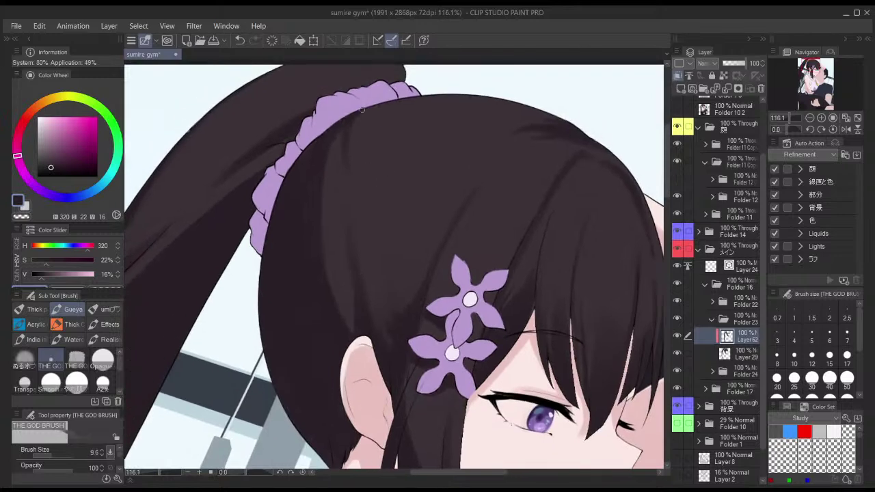
{"action": "key", "text": "bracketright"}
{"action": "key", "text": "bracketright"}
{"action": "scroll", "coordinate": [486, 106], "scroll_direction": "down", "scroll_amount": 1}
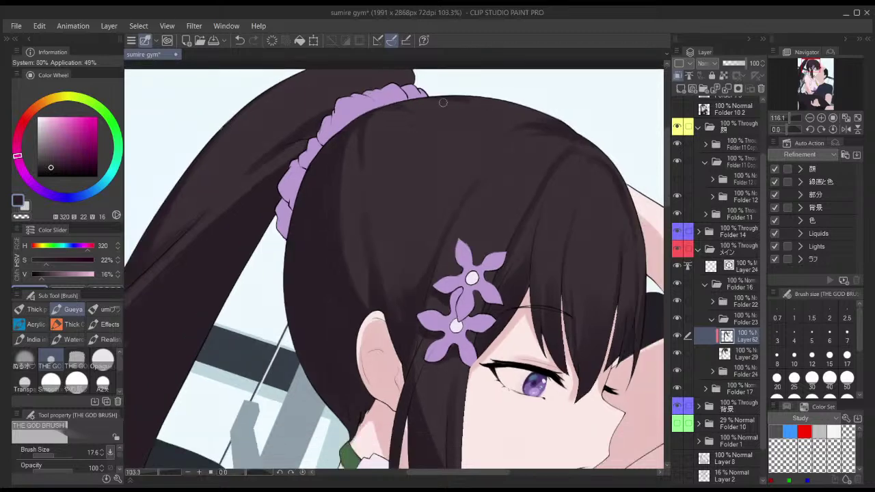
{"action": "left_click_drag", "start_coordinate": [516, 121], "coordinate": [470, 112]}
- Check the hair shading in mirrored view and compare it with the painted reference in Folder 10 2
{"action": "key", "text": "h"}
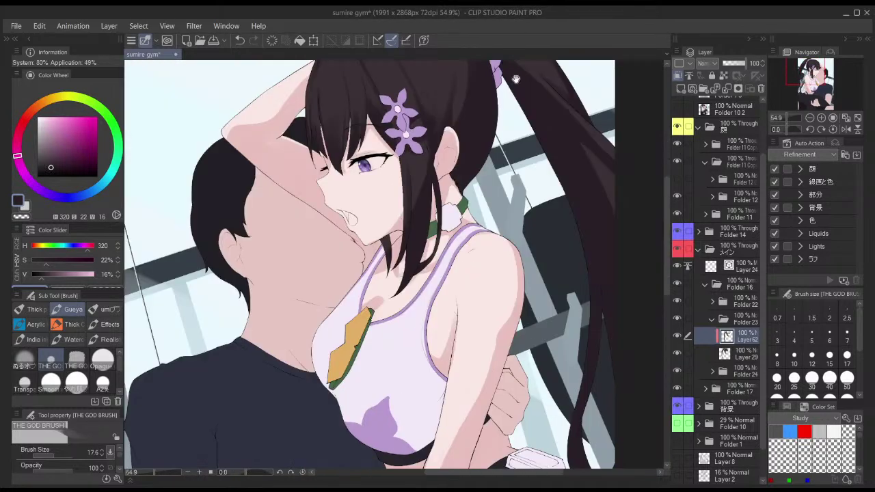
{"action": "left_click_drag", "start_coordinate": [530, 102], "coordinate": [494, 197]}
{"action": "key", "text": "h"}
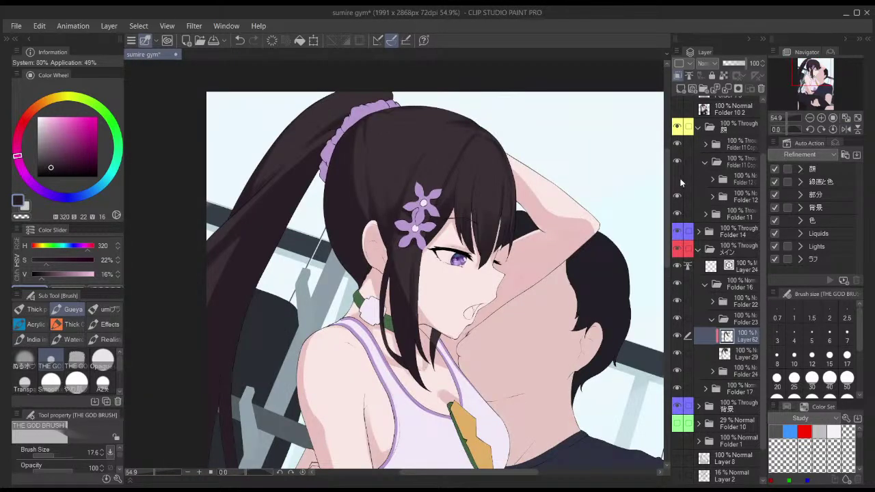
{"action": "left_click", "coordinate": [678, 111]}
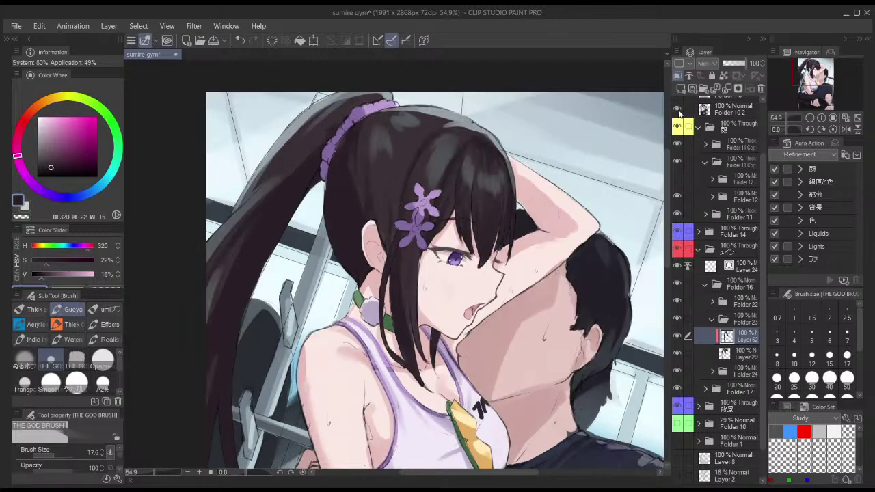
{"action": "left_click", "coordinate": [678, 110]}
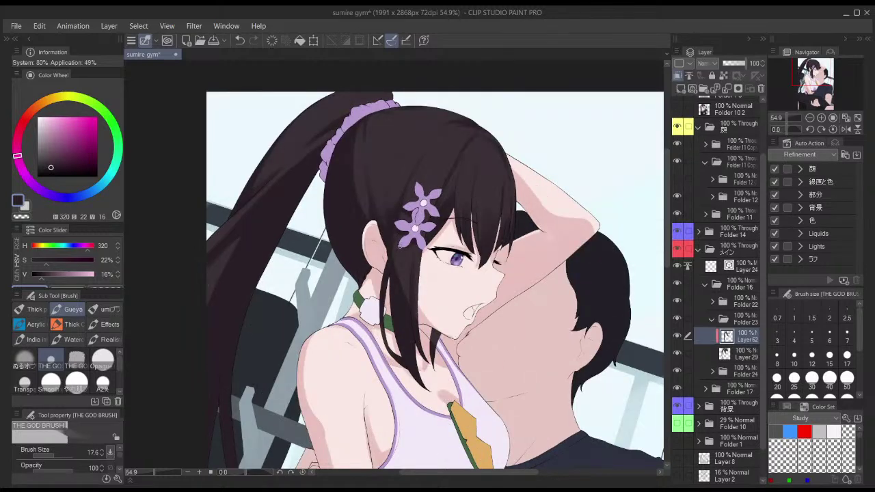
- Erase shadow from the top of the side lock below the flower ornament using transparent colour with a brush of about 18
{"action": "scroll", "coordinate": [405, 243], "scroll_direction": "up", "scroll_amount": 2}
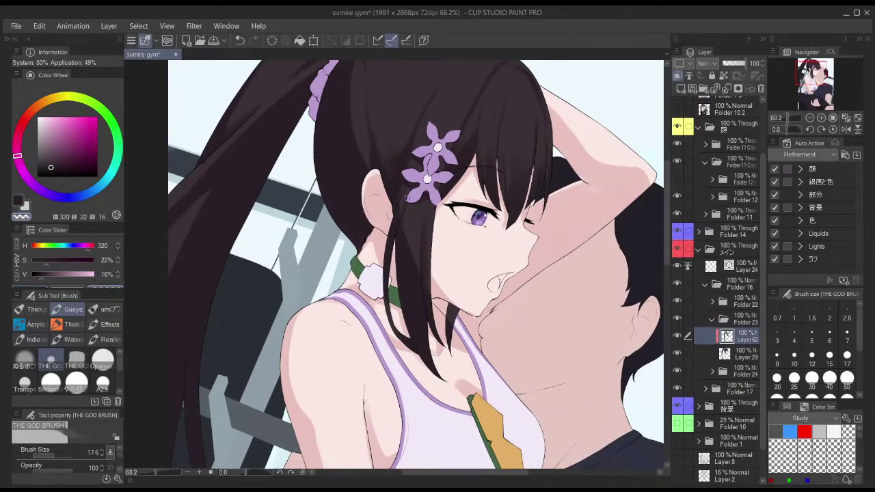
{"action": "scroll", "coordinate": [395, 226], "scroll_direction": "up", "scroll_amount": 2}
{"action": "left_click_drag", "start_coordinate": [385, 267], "coordinate": [391, 242]}
{"action": "key", "text": "ctrl+z"}
{"action": "left_click_drag", "start_coordinate": [418, 155], "coordinate": [398, 223]}
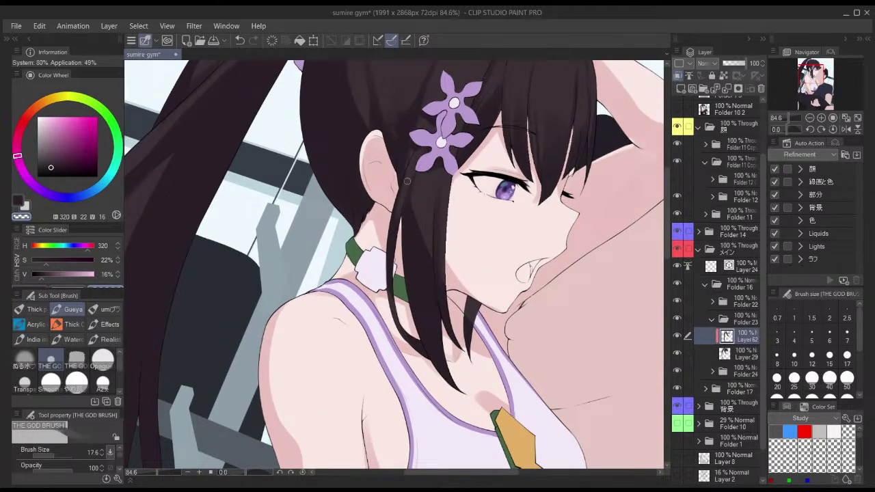
- Paint a broader shadow down the side lock beside the cheek with a brush of about 36
{"action": "key", "text": "c"}
{"action": "key", "text": "]"}
{"action": "mouse_move", "coordinate": [416, 175]}
{"action": "left_mouse_down"}
{"action": "mouse_move", "coordinate": [412, 236]}
{"action": "mouse_move", "coordinate": [423, 265]}
{"action": "mouse_move", "coordinate": [426, 253]}
{"action": "left_mouse_up"}
{"action": "key", "text": "]"}
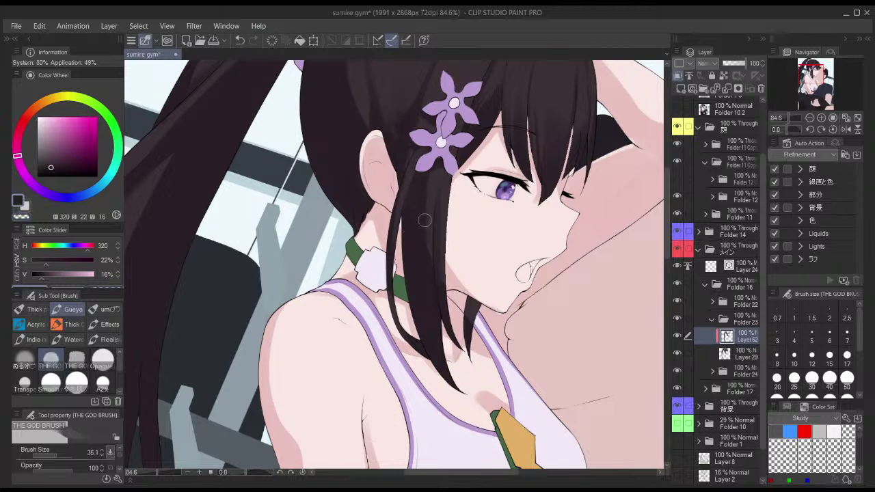
- Carve a narrow lighter streak into the middle of the side lock using transparent colour with a brush of about 19
{"action": "key", "text": "c"}
{"action": "key", "text": "bracketleft"}
{"action": "key", "text": "bracketleft"}
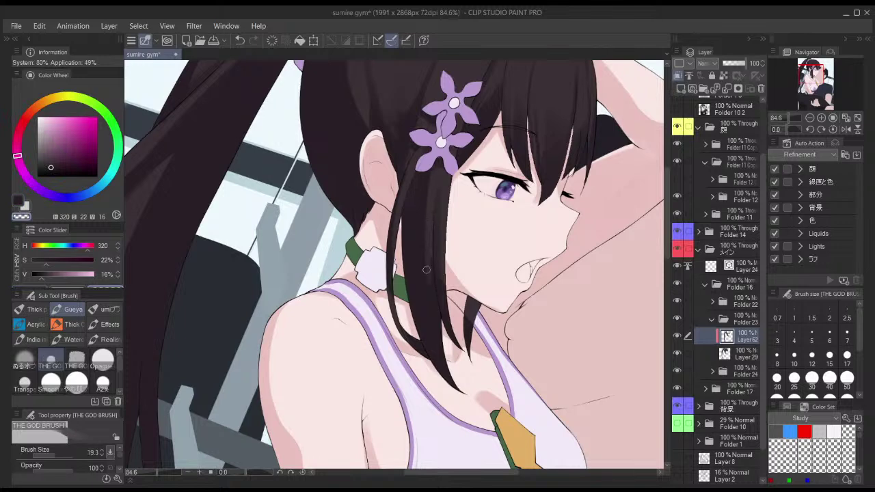
{"action": "key", "text": "ctrl+z"}
{"action": "mouse_move", "coordinate": [433, 184]}
{"action": "left_mouse_down"}
{"action": "mouse_move", "coordinate": [436, 314]}
{"action": "mouse_move", "coordinate": [445, 331]}
{"action": "left_mouse_up"}
{"action": "key", "text": "ctrl+z"}
{"action": "left_click_drag", "start_coordinate": [428, 238], "coordinate": [429, 299]}
- Soften the side lock's shadow along its length using transparent colour with a brush of about 59
{"action": "key", "text": "bracketright"}
{"action": "key", "text": "bracketright"}
{"action": "left_click_drag", "start_coordinate": [424, 171], "coordinate": [421, 260]}
{"action": "key", "text": "ctrl+z"}
{"action": "left_click_drag", "start_coordinate": [431, 156], "coordinate": [428, 309]}
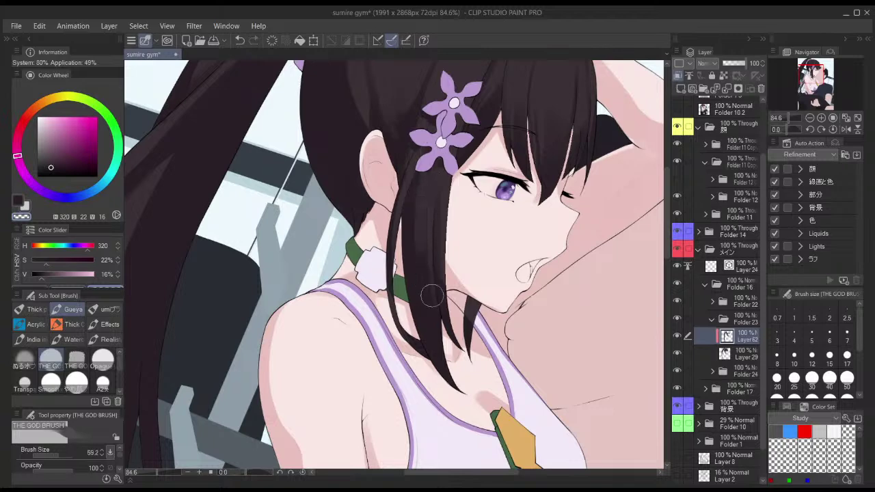
- Erase shadow down the upper part of the side lock using transparent colour with a brush of about 59
{"action": "left_click_drag", "start_coordinate": [428, 163], "coordinate": [421, 300]}
{"action": "key", "text": "ctrl+z"}
{"action": "left_click_drag", "start_coordinate": [431, 167], "coordinate": [423, 263]}
{"action": "scroll", "coordinate": [448, 252], "scroll_direction": "down", "scroll_amount": 2}
{"action": "key", "text": "bracketleft"}
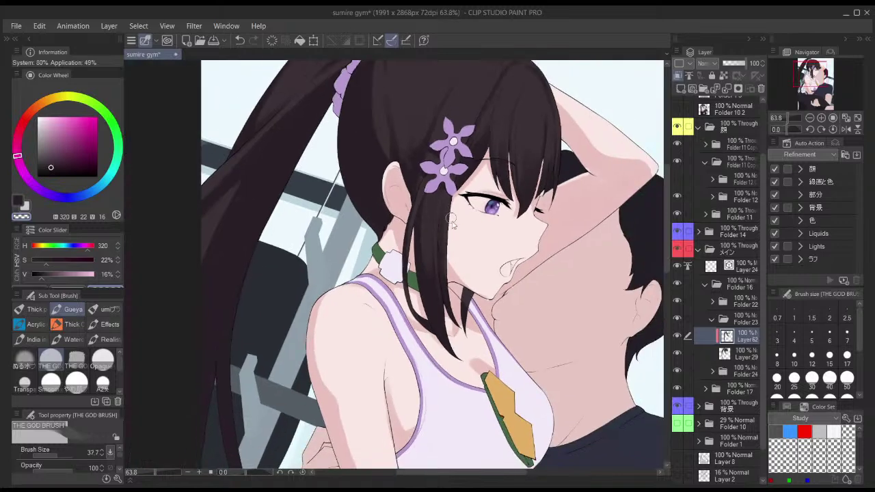
{"action": "key", "text": "bracketleft"}
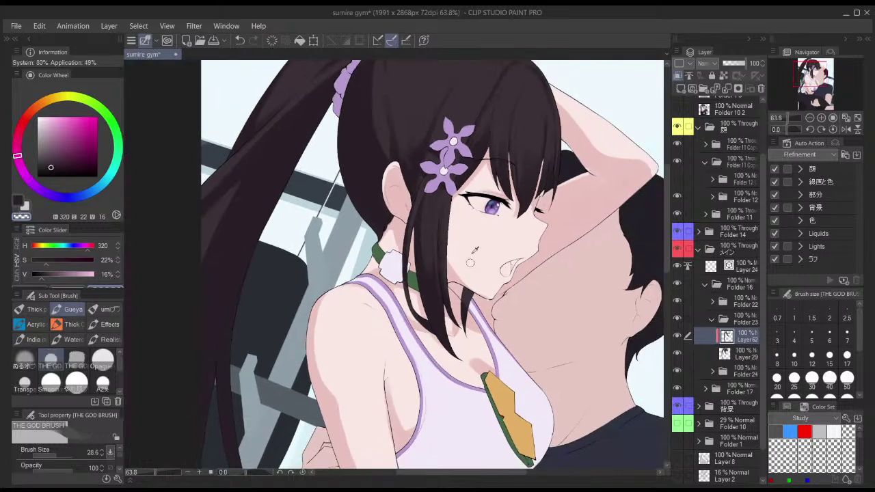
{"action": "scroll", "coordinate": [470, 264], "scroll_direction": "down", "scroll_amount": 1}
{"action": "key", "text": "bracketleft"}
{"action": "key", "text": "bracketleft"}
{"action": "scroll", "coordinate": [447, 198], "scroll_direction": "up", "scroll_amount": 4}
{"action": "scroll", "coordinate": [443, 224], "scroll_direction": "down", "scroll_amount": 1}
{"action": "key", "text": "bracketright"}
{"action": "key", "text": "bracketright"}
{"action": "key", "text": "bracketright"}
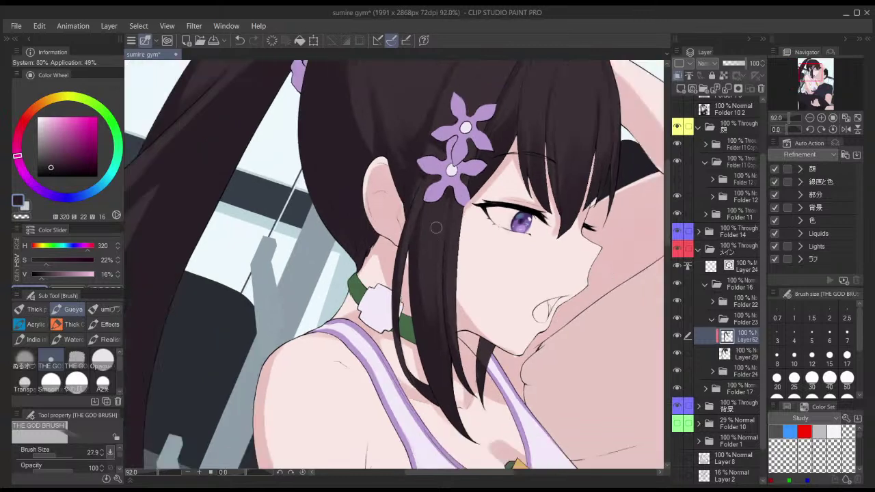
{"action": "scroll", "coordinate": [458, 212], "scroll_direction": "down", "scroll_amount": 1}
{"action": "key", "text": "bracketleft"}
{"action": "key", "text": "bracketleft"}
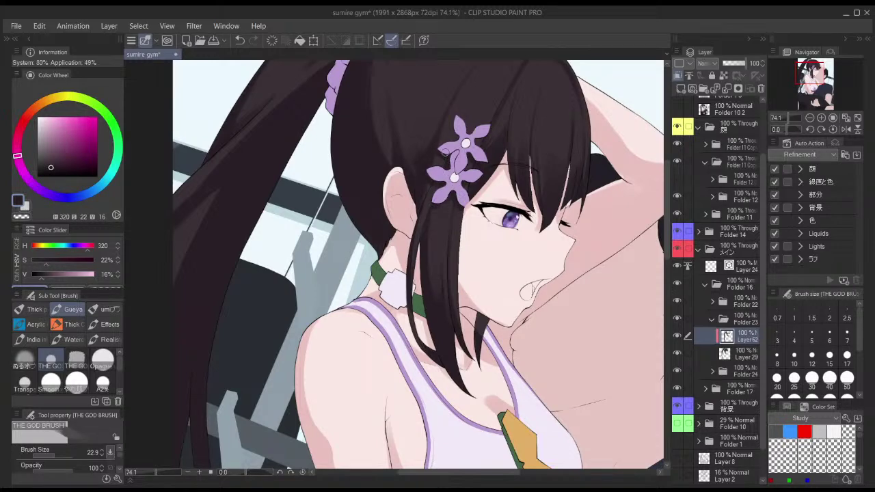
{"action": "scroll", "coordinate": [448, 158], "scroll_direction": "down", "scroll_amount": 2}
{"action": "scroll", "coordinate": [424, 186], "scroll_direction": "up", "scroll_amount": 5}
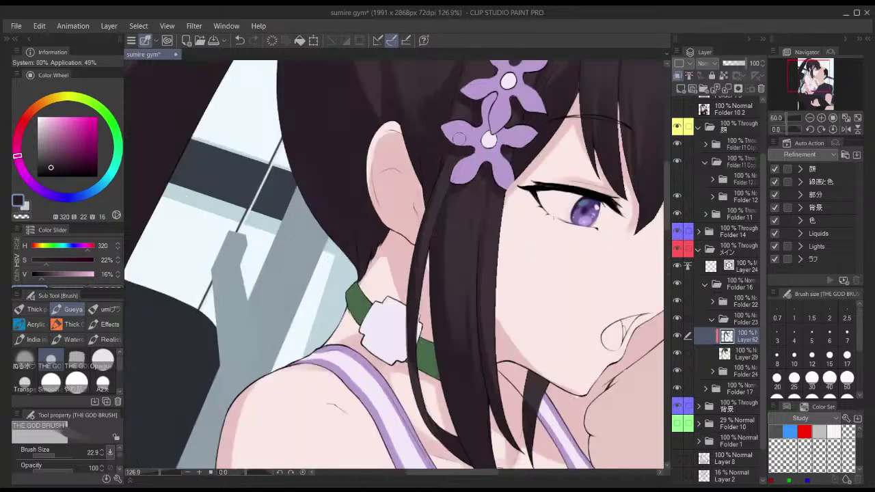
{"action": "scroll", "coordinate": [450, 150], "scroll_direction": "down", "scroll_amount": 1}
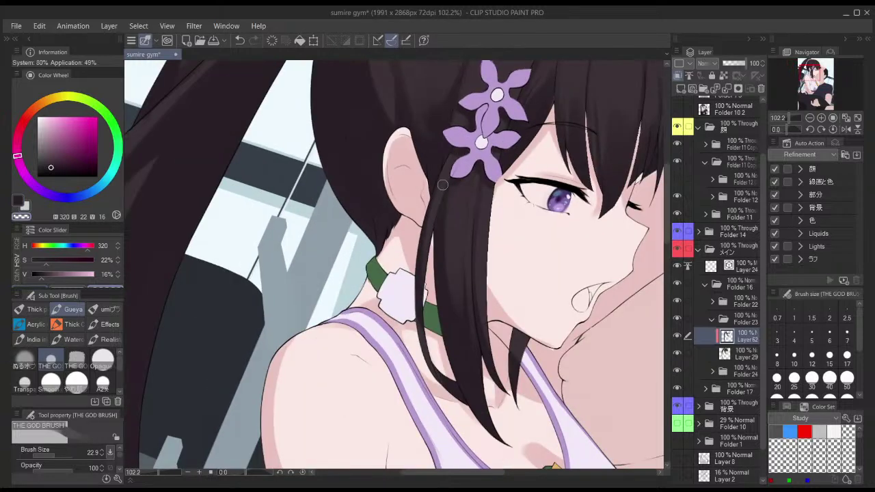
- Paint shadow strands down the crown toward the ear with a brush of about 31
{"action": "scroll", "coordinate": [438, 205], "scroll_direction": "up", "scroll_amount": 3}
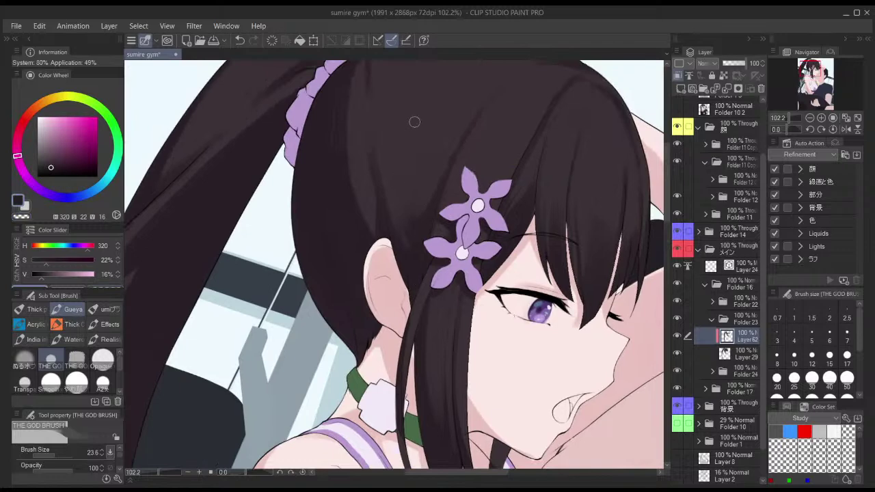
{"action": "scroll", "coordinate": [412, 127], "scroll_direction": "up", "scroll_amount": 1}
{"action": "key", "text": "]"}
{"action": "left_click_drag", "start_coordinate": [363, 111], "coordinate": [409, 276]}
{"action": "left_click_drag", "start_coordinate": [366, 141], "coordinate": [406, 269]}
{"action": "key", "text": "c"}
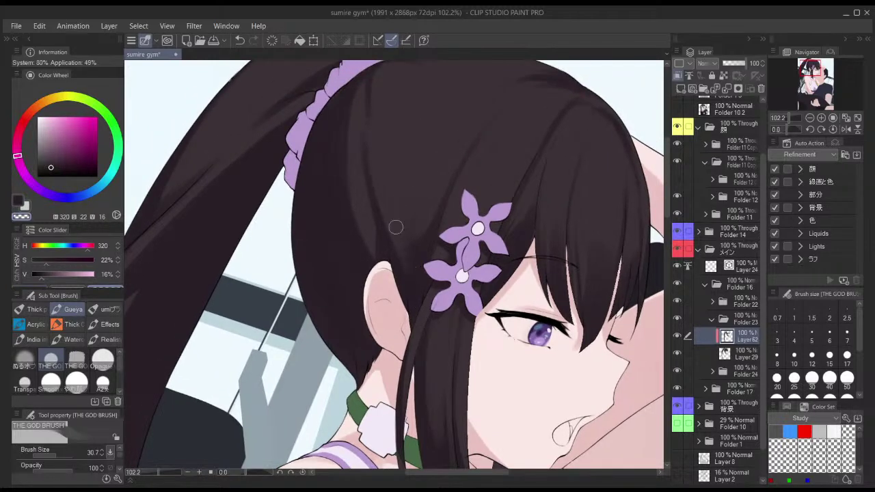
- Soften the shadow between the ear and the flower ornament using transparent colour with a much larger brush
{"action": "key", "text": "c"}
{"action": "key", "text": "bracketright"}
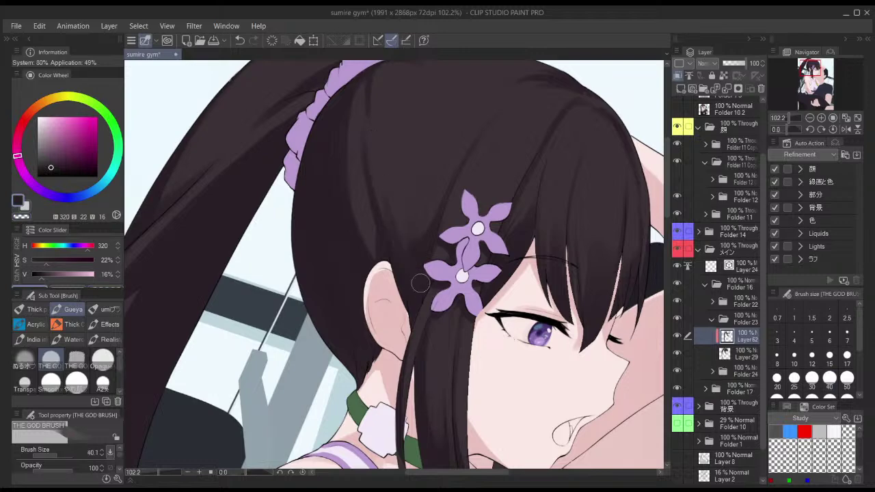
{"action": "key", "text": "bracketright"}
{"action": "key", "text": "bracketright"}
{"action": "key", "text": "bracketright"}
{"action": "key", "text": "bracketright"}
{"action": "left_click_drag", "start_coordinate": [399, 186], "coordinate": [428, 264]}
{"action": "key", "text": "bracketleft"}
{"action": "scroll", "coordinate": [435, 171], "scroll_direction": "down", "scroll_amount": 5}
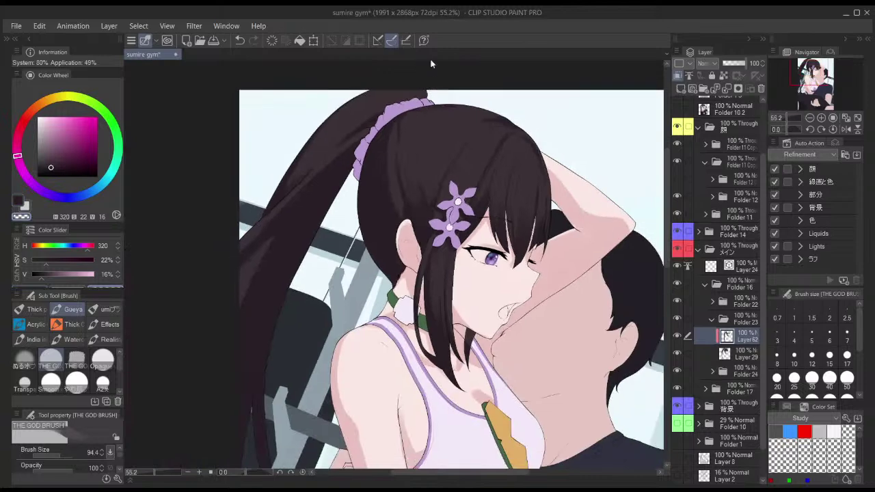
- Rework the shadow strands on the crown above the ear, alternating paint and transparent colour with a brush of about 42
{"action": "key", "text": "bracketleft"}
{"action": "key", "text": "bracketleft"}
{"action": "key", "text": "bracketleft"}
{"action": "key", "text": "bracketleft"}
{"action": "mouse_move", "coordinate": [411, 152]}
{"action": "left_mouse_down"}
{"action": "mouse_move", "coordinate": [422, 179]}
{"action": "mouse_move", "coordinate": [400, 159]}
{"action": "left_mouse_up"}
{"action": "key", "text": "c"}
{"action": "left_click_drag", "start_coordinate": [413, 201], "coordinate": [410, 193]}
{"action": "key", "text": "c"}
{"action": "mouse_move", "coordinate": [392, 122]}
{"action": "left_mouse_down"}
{"action": "mouse_move", "coordinate": [400, 177]}
{"action": "mouse_move", "coordinate": [388, 196]}
{"action": "left_mouse_up"}
{"action": "left_click_drag", "start_coordinate": [383, 156], "coordinate": [402, 209]}
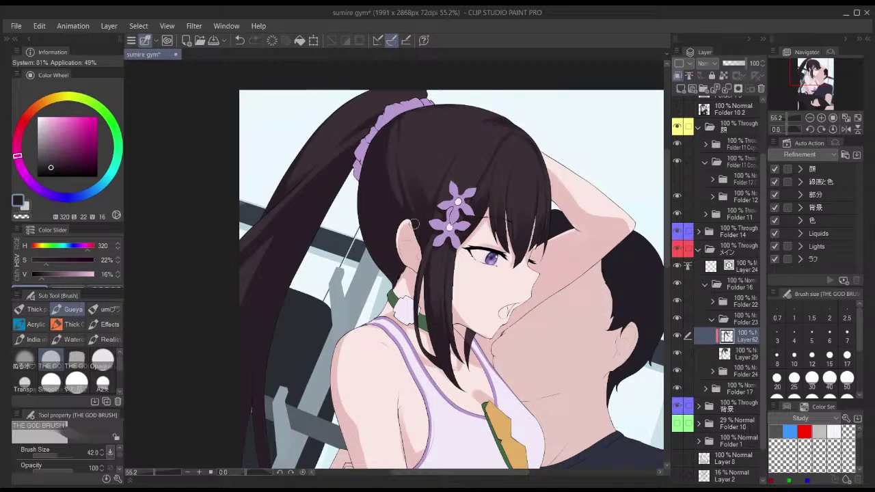
- Undo the last crown stroke and thin the strands above the ear using transparent colour with a brush of about 29
{"action": "key", "text": "["}
{"action": "key", "text": "c"}
{"action": "key", "text": "ctrl+z"}
{"action": "key", "text": "["}
{"action": "key", "text": "["}
{"action": "key", "text": "["}
{"action": "left_click_drag", "start_coordinate": [388, 171], "coordinate": [394, 185]}
{"action": "key", "text": "]"}
{"action": "key", "text": "]"}
{"action": "key", "text": "]"}
{"action": "left_click_drag", "start_coordinate": [393, 125], "coordinate": [413, 204]}
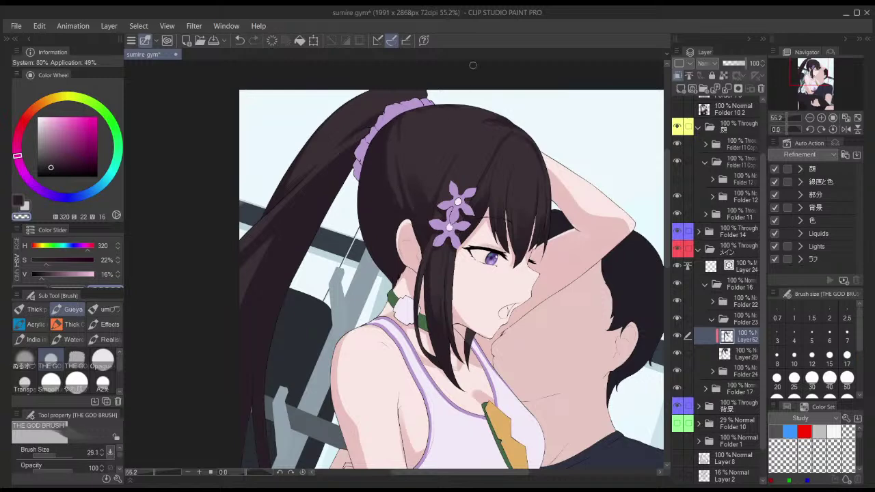
- Try to paint a broad shadow on the crown beside the hair tie with a brush of about 51
{"action": "key", "text": "h"}
{"action": "key", "text": "h"}
{"action": "left_click_drag", "start_coordinate": [556, 158], "coordinate": [580, 112]}
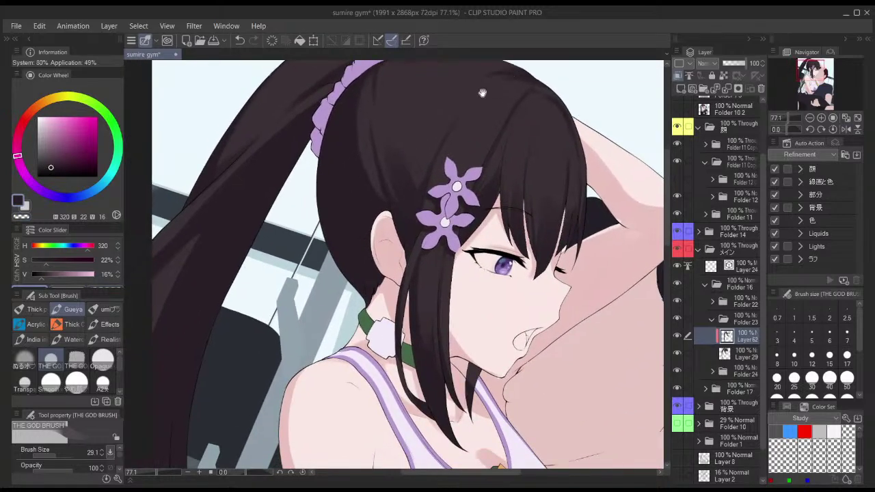
{"action": "left_click_drag", "start_coordinate": [481, 89], "coordinate": [451, 120]}
{"action": "key", "text": "bracketleft"}
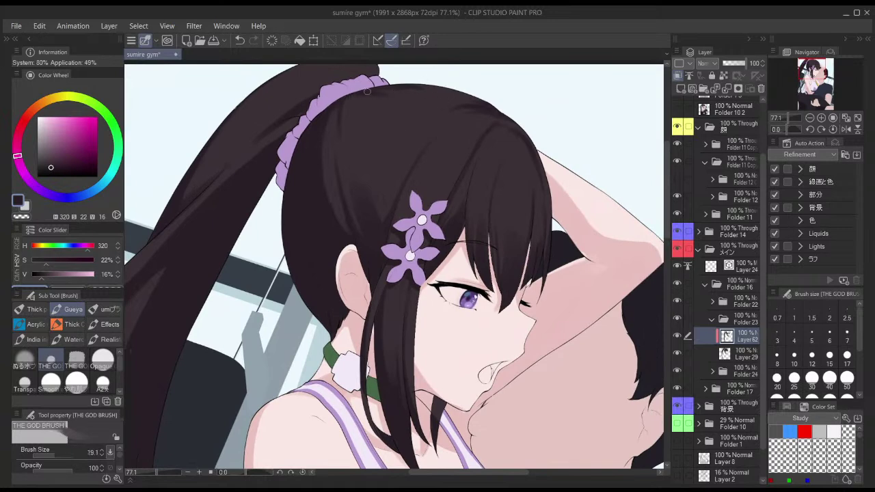
{"action": "key", "text": "c"}
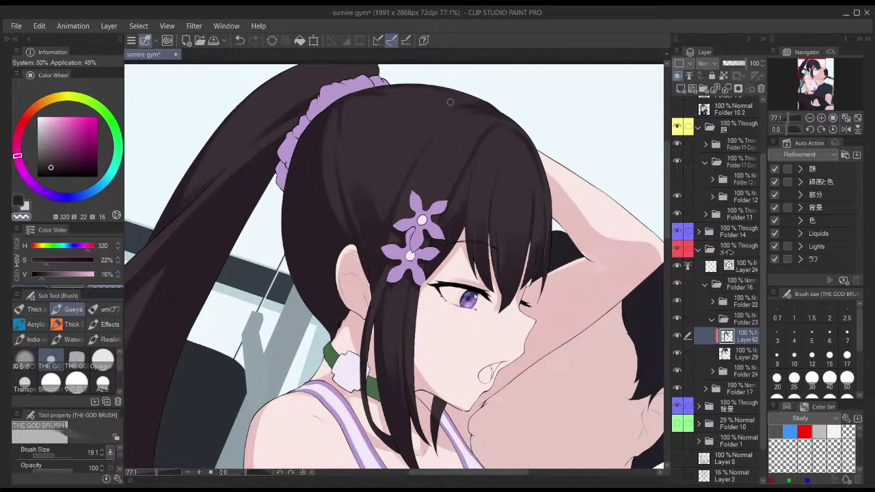
{"action": "key", "text": "c"}
{"action": "key", "text": "bracketright"}
{"action": "key", "text": "bracketright"}
{"action": "key", "text": "bracketright"}
{"action": "mouse_move", "coordinate": [346, 163]}
{"action": "left_mouse_down"}
{"action": "mouse_move", "coordinate": [371, 207]}
{"action": "mouse_move", "coordinate": [357, 173]}
{"action": "left_mouse_up"}
{"action": "key", "text": "ctrl+z"}
- Compare the hair shading with the painted reference by toggling the visibility of Folder 10 2
{"action": "key", "text": "c"}
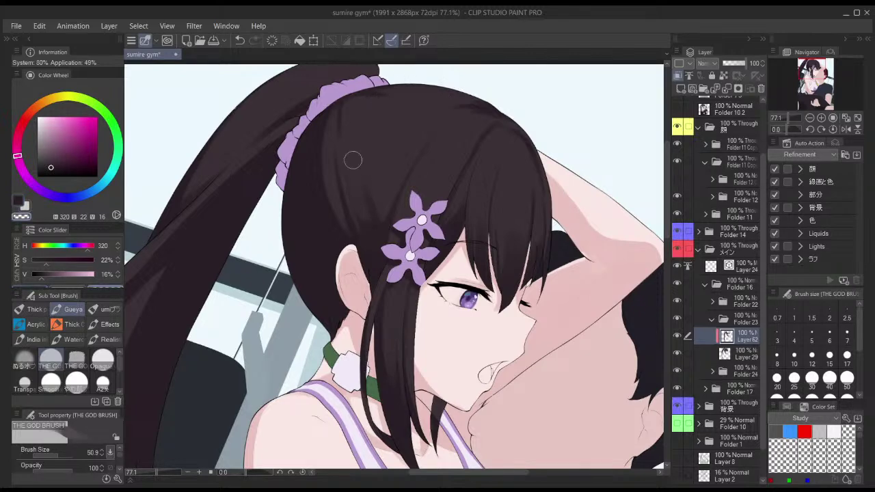
{"action": "left_click_drag", "start_coordinate": [374, 144], "coordinate": [381, 95]}
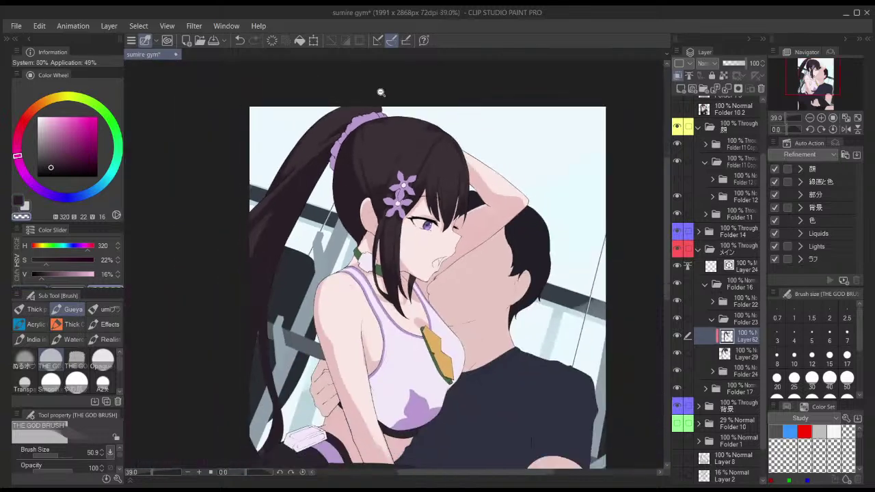
{"action": "key", "text": "c"}
{"action": "key", "text": "bracketleft"}
{"action": "key", "text": "bracketleft"}
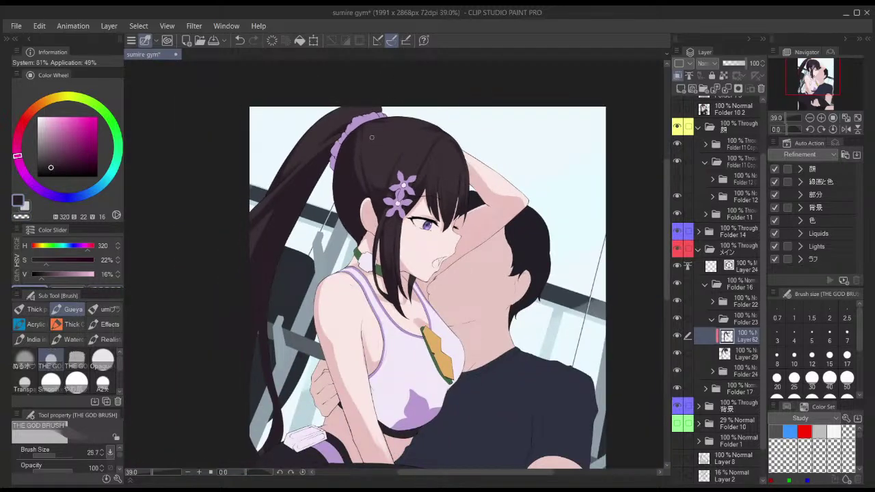
{"action": "left_click", "coordinate": [678, 110]}
{"action": "left_click", "coordinate": [677, 111]}
{"action": "left_click", "coordinate": [677, 112]}
{"action": "left_click", "coordinate": [678, 112]}
{"action": "left_click", "coordinate": [678, 113]}
{"action": "left_click", "coordinate": [678, 113]}
- Paint a dark shadow at the root of the bangs beside the parting with a brush of about 19
{"action": "scroll", "coordinate": [446, 140], "scroll_direction": "up", "scroll_amount": 2}
{"action": "mouse_move", "coordinate": [452, 141]}
{"action": "left_mouse_down"}
{"action": "mouse_move", "coordinate": [466, 166]}
{"action": "mouse_move", "coordinate": [459, 141]}
{"action": "left_mouse_up"}
{"action": "key", "text": "c"}
{"action": "key", "text": "c"}
{"action": "key", "text": "c"}
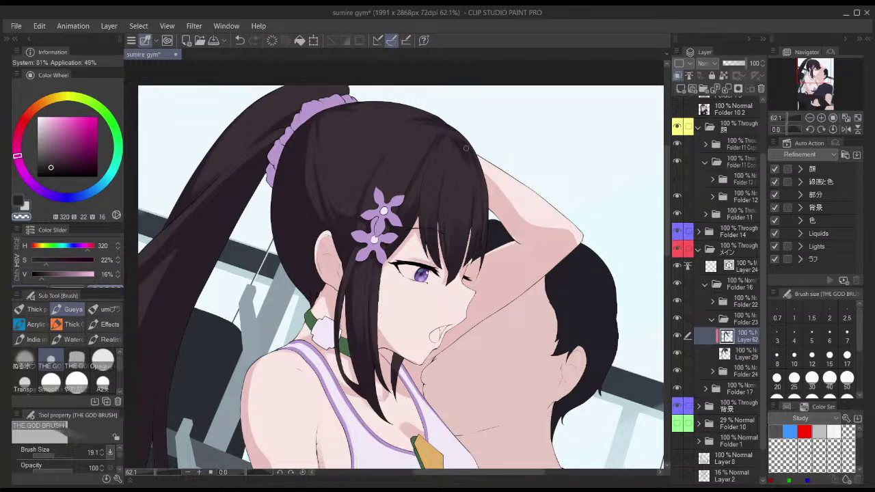
{"action": "key", "text": "c"}
{"action": "mouse_move", "coordinate": [459, 160]}
{"action": "left_mouse_down"}
{"action": "mouse_move", "coordinate": [472, 181]}
{"action": "mouse_move", "coordinate": [453, 140]}
{"action": "left_mouse_up"}
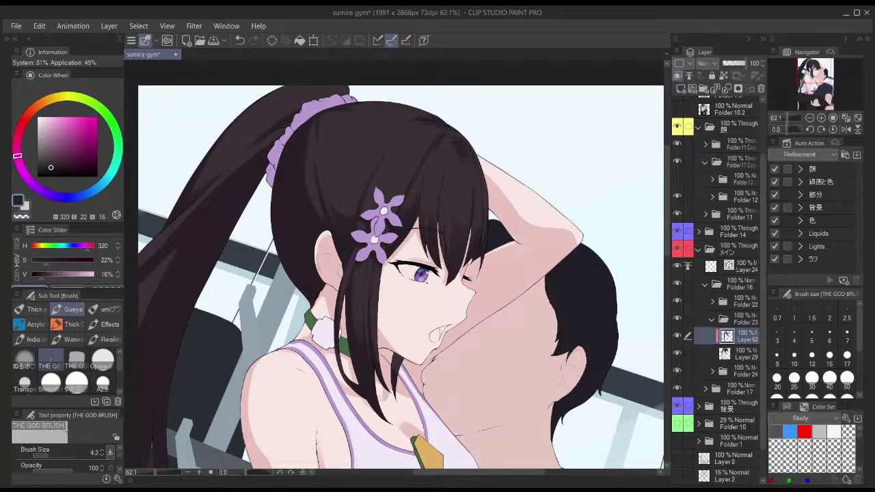
- Undo the last bangs strokes and paint a thin shadow strand near their outer edge with a brush of about 14
{"action": "scroll", "coordinate": [455, 150], "scroll_direction": "up", "scroll_amount": 1}
{"action": "scroll", "coordinate": [457, 140], "scroll_direction": "up", "scroll_amount": 1}
{"action": "key", "text": "c"}
{"action": "key", "text": "c"}
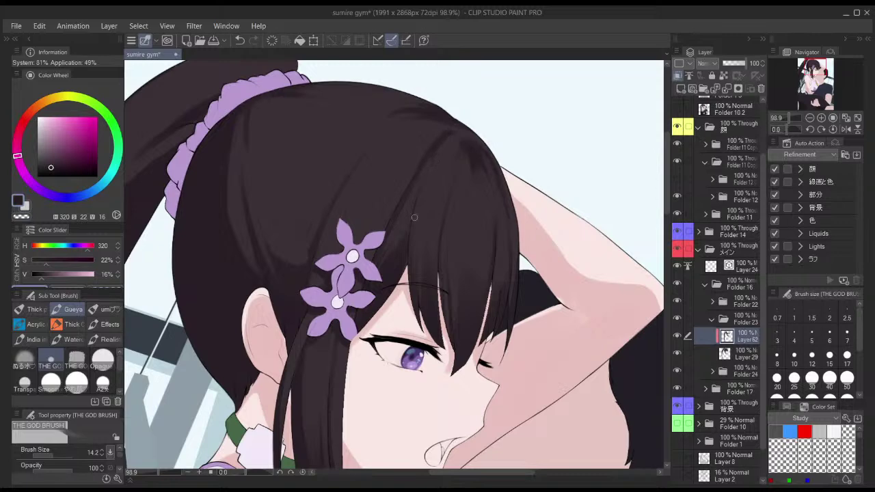
{"action": "scroll", "coordinate": [418, 192], "scroll_direction": "down", "scroll_amount": 2}
{"action": "key", "text": "ctrl+z"}
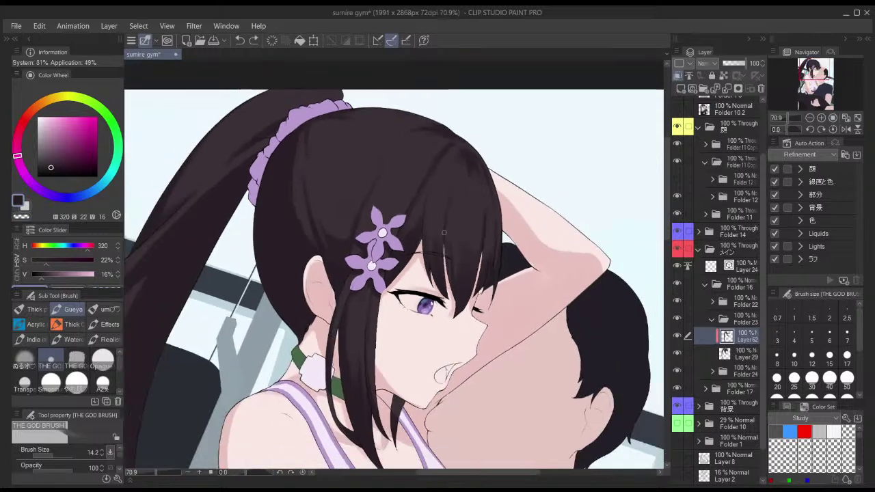
{"action": "key", "text": "ctrl+z"}
{"action": "left_click_drag", "start_coordinate": [485, 240], "coordinate": [486, 213]}
{"action": "scroll", "coordinate": [489, 235], "scroll_direction": "down", "scroll_amount": 1}
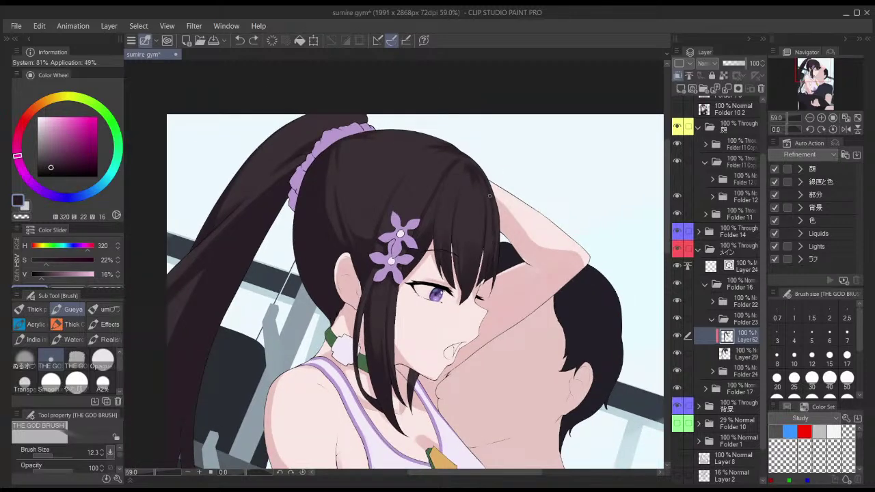
- Try to add a thin strand down the outer tips of the bangs with a brush of about 12
{"action": "scroll", "coordinate": [489, 202], "scroll_direction": "up", "scroll_amount": 3}
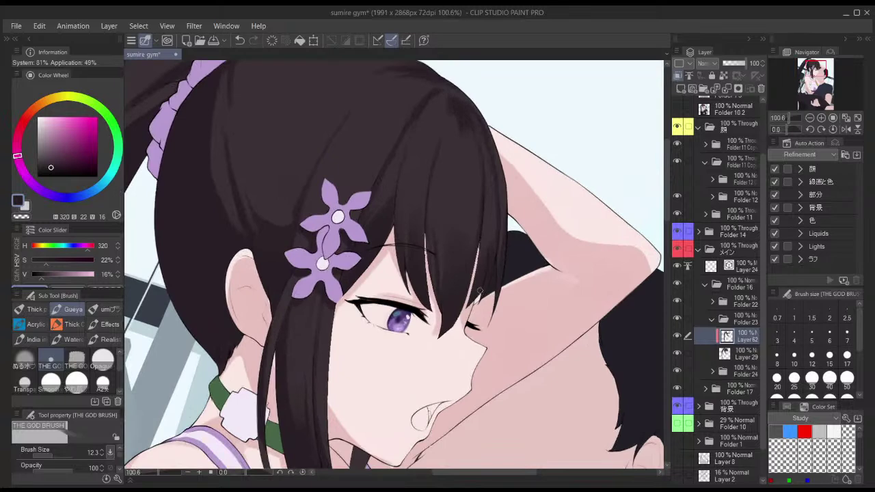
{"action": "key", "text": "c"}
{"action": "key", "text": "c"}
{"action": "key", "text": "c"}
{"action": "key", "text": "c"}
{"action": "left_click_drag", "start_coordinate": [494, 220], "coordinate": [492, 263]}
{"action": "key", "text": "]"}
{"action": "key", "text": "ctrl+z"}
- Paint a thin curved shadow along the bangs' outer edge up to the parting with a brush of about 12
{"action": "key", "text": "c"}
{"action": "key", "text": "c"}
{"action": "key", "text": "["}
{"action": "mouse_move", "coordinate": [499, 176]}
{"action": "left_mouse_down"}
{"action": "mouse_move", "coordinate": [482, 100]}
{"action": "mouse_move", "coordinate": [473, 115]}
{"action": "left_mouse_up"}
{"action": "scroll", "coordinate": [504, 188], "scroll_direction": "down", "scroll_amount": 1}
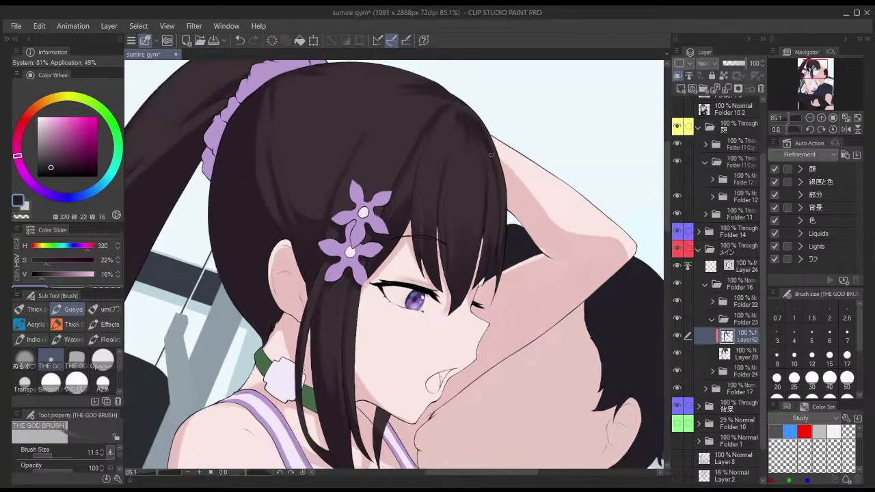
- Try to paint a shadow strand down the middle of the bangs with a brush of about 18
{"action": "key", "text": "c"}
{"action": "key", "text": "["}
{"action": "key", "text": "]"}
{"action": "key", "text": "]"}
{"action": "key", "text": "]"}
{"action": "key", "text": "]"}
{"action": "key", "text": "c"}
{"action": "key", "text": "["}
{"action": "key", "text": "]"}
{"action": "key", "text": "bracketleft"}
{"action": "key", "text": "c"}
{"action": "key", "text": "bracketright"}
{"action": "left_click_drag", "start_coordinate": [467, 166], "coordinate": [469, 195]}
- Mirror the canvas view and repaint the bangs' shadow strand from the parting downward with a brush of about 18
{"action": "key", "text": "h"}
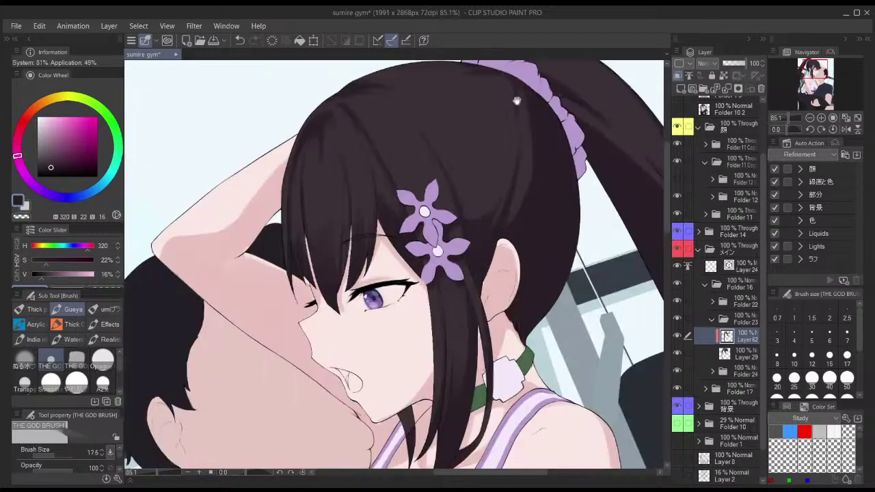
{"action": "key", "text": "ctrl+z"}
{"action": "left_click_drag", "start_coordinate": [330, 118], "coordinate": [324, 189]}
{"action": "key", "text": "ctrl+z"}
{"action": "left_click_drag", "start_coordinate": [332, 122], "coordinate": [333, 182]}
{"action": "key", "text": "bracketright"}
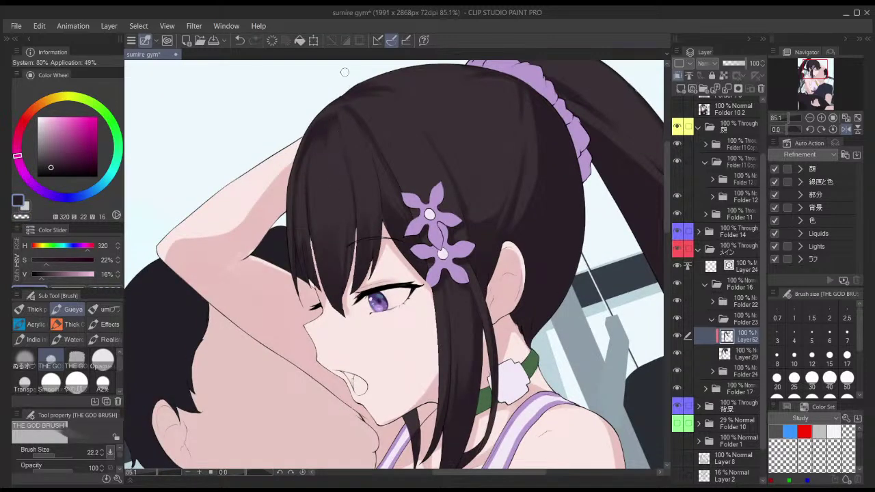
- Unmirror the canvas view and erase shadow beside the parting using transparent colour with a brush of about 15
{"action": "key", "text": "bracketleft"}
{"action": "key", "text": "bracketleft"}
{"action": "key", "text": "c"}
{"action": "key", "text": "c"}
{"action": "left_click_drag", "start_coordinate": [331, 114], "coordinate": [338, 109]}
{"action": "key", "text": "ctrl+z"}
{"action": "key", "text": "h"}
{"action": "key", "text": "c"}
{"action": "left_click_drag", "start_coordinate": [436, 110], "coordinate": [414, 143]}
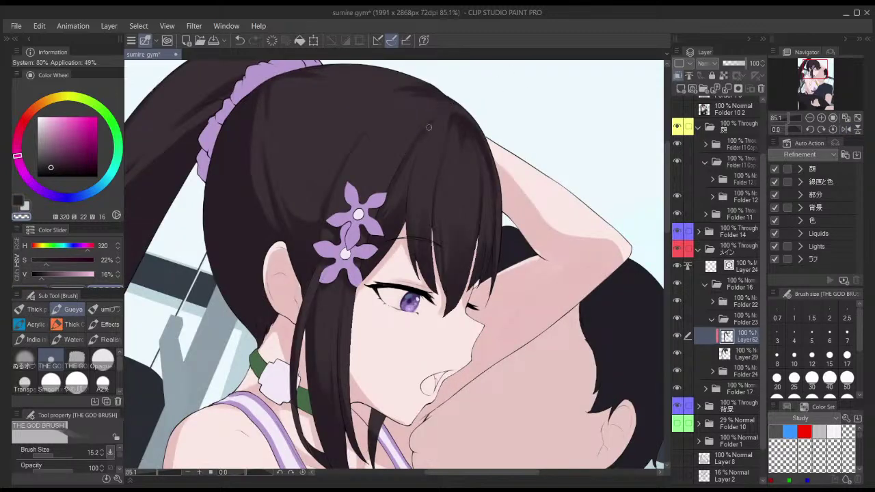
- Try several shadow strands from the parting toward the flower ornament with a brush of about 13
{"action": "key", "text": "c"}
{"action": "key", "text": "bracketleft"}
{"action": "key", "text": "ctrl+z"}
{"action": "left_click_drag", "start_coordinate": [438, 113], "coordinate": [394, 182]}
{"action": "left_click_drag", "start_coordinate": [440, 115], "coordinate": [412, 152]}
{"action": "key", "text": "ctrl+z"}
{"action": "left_click_drag", "start_coordinate": [445, 110], "coordinate": [388, 200]}
{"action": "key", "text": "ctrl+z"}
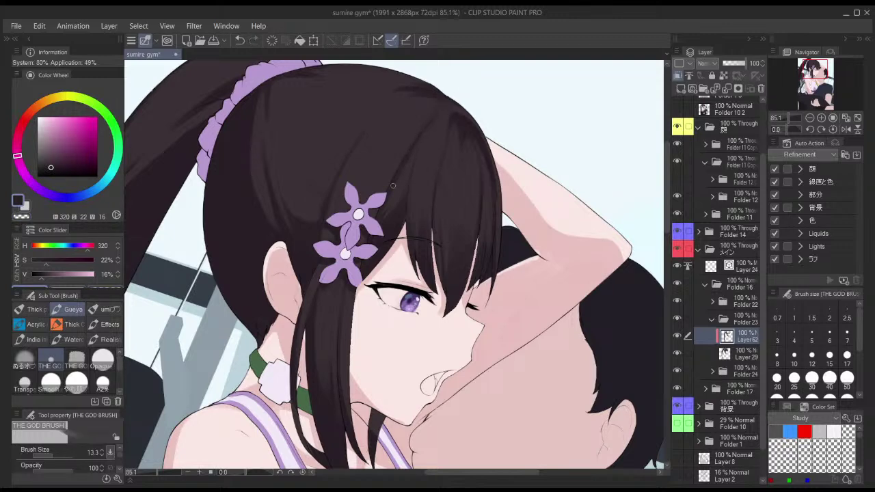
{"action": "key", "text": "ctrl+z"}
{"action": "mouse_move", "coordinate": [436, 116]}
{"action": "left_mouse_down"}
{"action": "mouse_move", "coordinate": [390, 211]}
{"action": "mouse_move", "coordinate": [404, 177]}
{"action": "left_mouse_up"}
{"action": "key", "text": "ctrl+z"}
- Lighten the hair between the bangs and the upper flower ornament using transparent colour
{"action": "key", "text": "c"}
{"action": "key", "text": "["}
{"action": "key", "text": "]"}
{"action": "mouse_move", "coordinate": [410, 176]}
{"action": "left_mouse_down"}
{"action": "mouse_move", "coordinate": [382, 225]}
{"action": "mouse_move", "coordinate": [386, 234]}
{"action": "left_mouse_up"}
{"action": "key", "text": "]"}
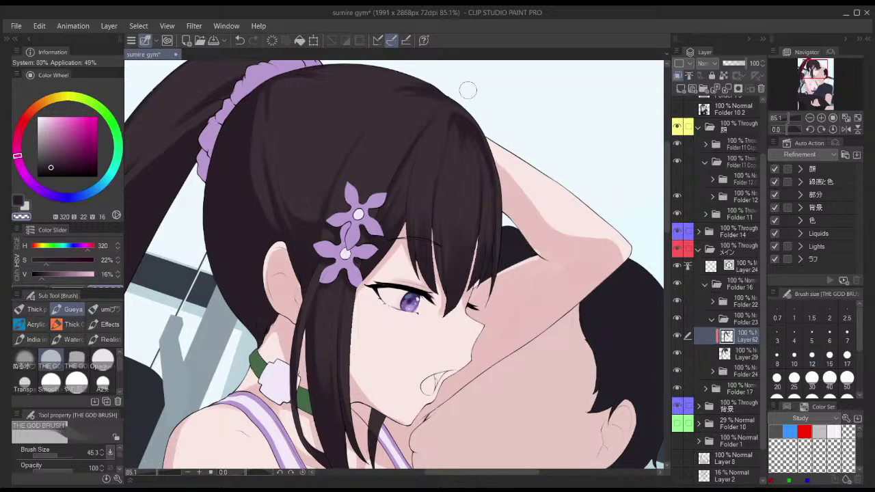
{"action": "key", "text": "["}
{"action": "key", "text": "["}
{"action": "key", "text": "["}
{"action": "left_click_drag", "start_coordinate": [400, 207], "coordinate": [385, 233]}
- Paint a short shadow stroke up toward the parting of the bangs with a brush of about 13.5
{"action": "key", "text": "c"}
{"action": "key", "text": "["}
{"action": "left_click_drag", "start_coordinate": [421, 156], "coordinate": [428, 129]}
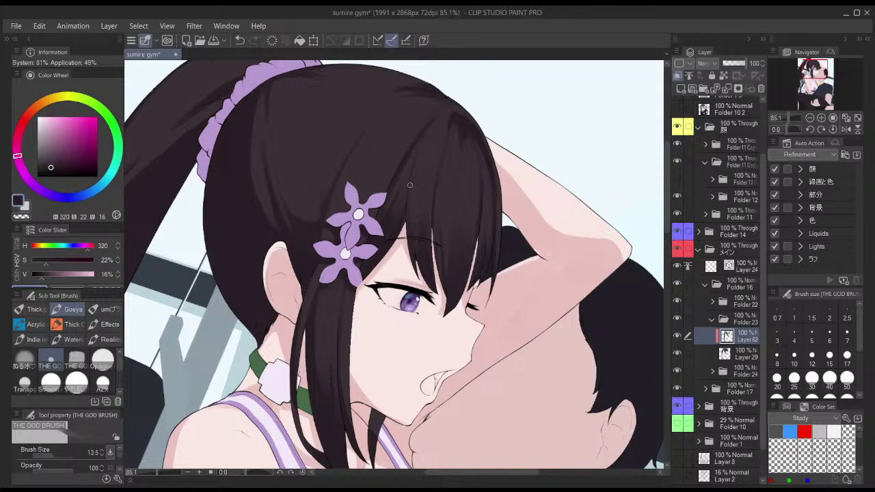
- Save the illustration and paint a shadow strand from above the flower ornament up to the parting with a brush of about 14
{"action": "key", "text": "ctrl+s"}
{"action": "left_click_drag", "start_coordinate": [409, 174], "coordinate": [432, 119]}
{"action": "scroll", "coordinate": [464, 136], "scroll_direction": "down", "scroll_amount": 4}
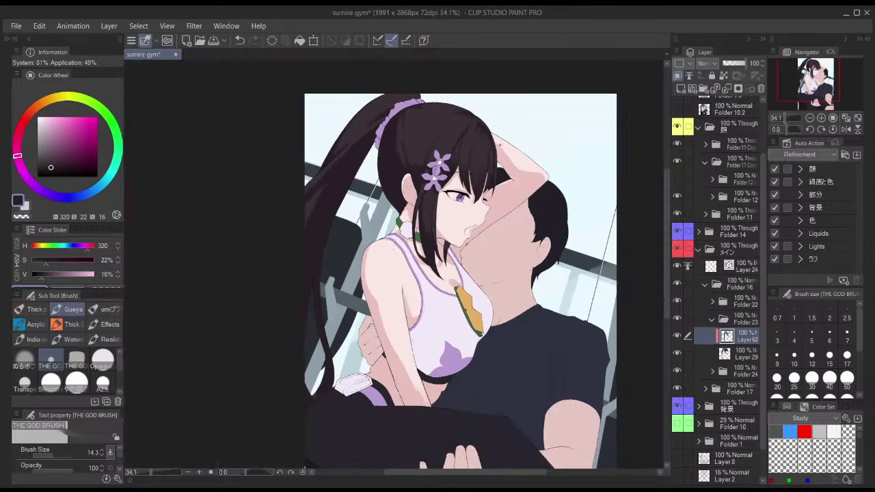
{"action": "scroll", "coordinate": [440, 129], "scroll_direction": "up", "scroll_amount": 3}
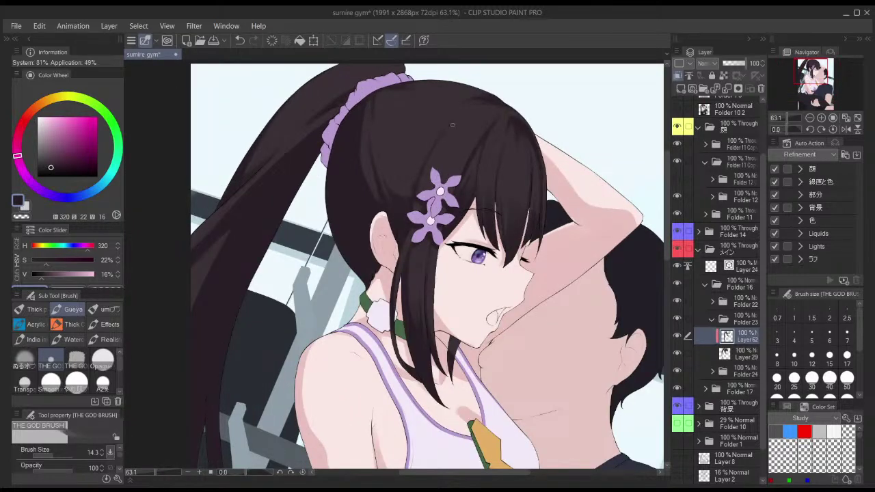
- Lighten the side hair beside the scrunchie using transparent colour with a brush of about 25
{"action": "left_click_drag", "start_coordinate": [492, 80], "coordinate": [464, 121]}
{"action": "mouse_move", "coordinate": [361, 174]}
{"action": "left_mouse_down"}
{"action": "mouse_move", "coordinate": [366, 169]}
{"action": "mouse_move", "coordinate": [367, 231]}
{"action": "left_mouse_up"}
{"action": "key", "text": "ctrl+z"}
{"action": "key", "text": "c"}
{"action": "key", "text": "bracketright"}
{"action": "left_click_drag", "start_coordinate": [341, 160], "coordinate": [338, 204]}
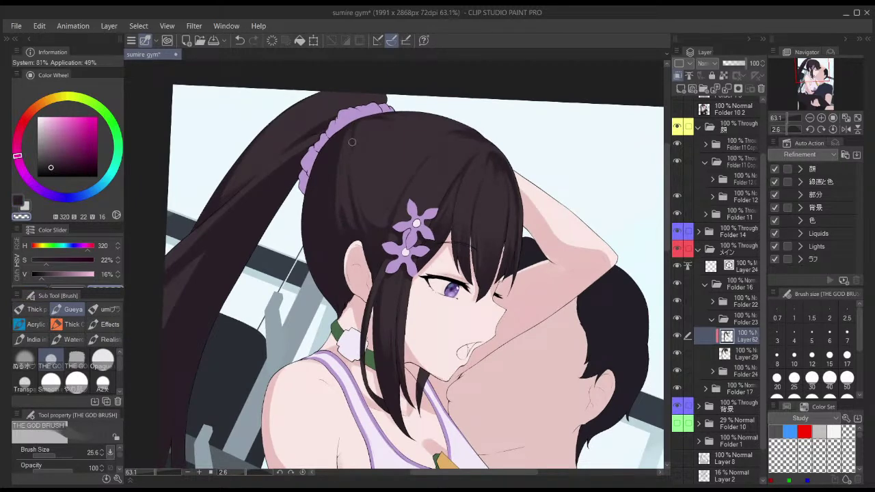
- Refine the shading at the crown next to the scrunchie, alternating shadow and transparent colour with a brush of about 18 to 20
{"action": "key", "text": "c"}
{"action": "key", "text": "bracketleft"}
{"action": "key", "text": "bracketleft"}
{"action": "key", "text": "bracketleft"}
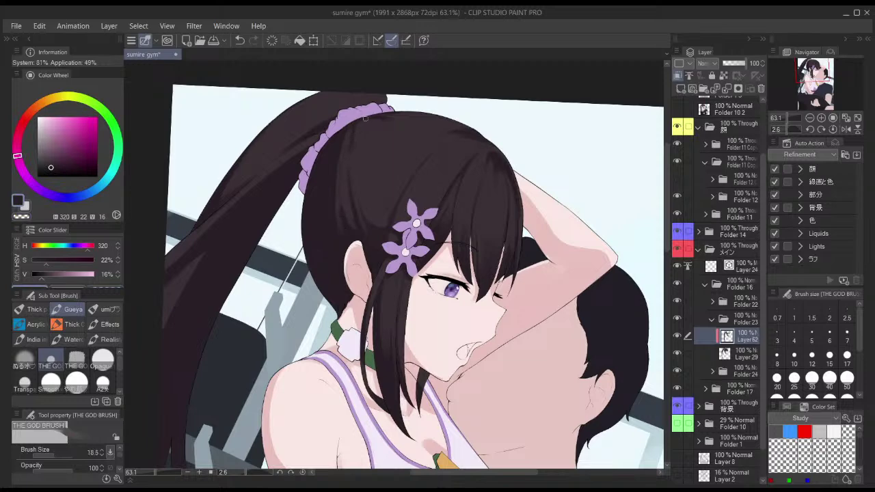
{"action": "key", "text": "c"}
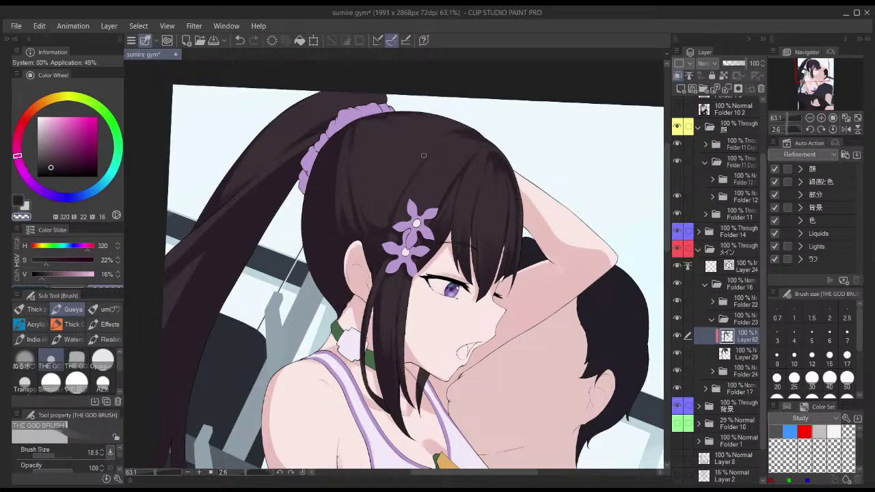
{"action": "key", "text": "c"}
{"action": "key", "text": "c"}
{"action": "key", "text": "c"}
{"action": "key", "text": "bracketright"}
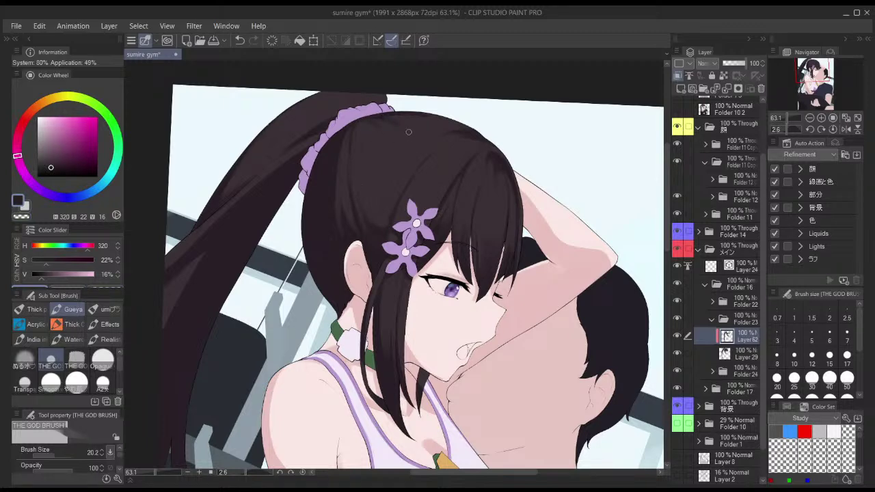
{"action": "key", "text": "c"}
{"action": "left_click_drag", "start_coordinate": [371, 131], "coordinate": [387, 125]}
{"action": "key", "text": "c"}
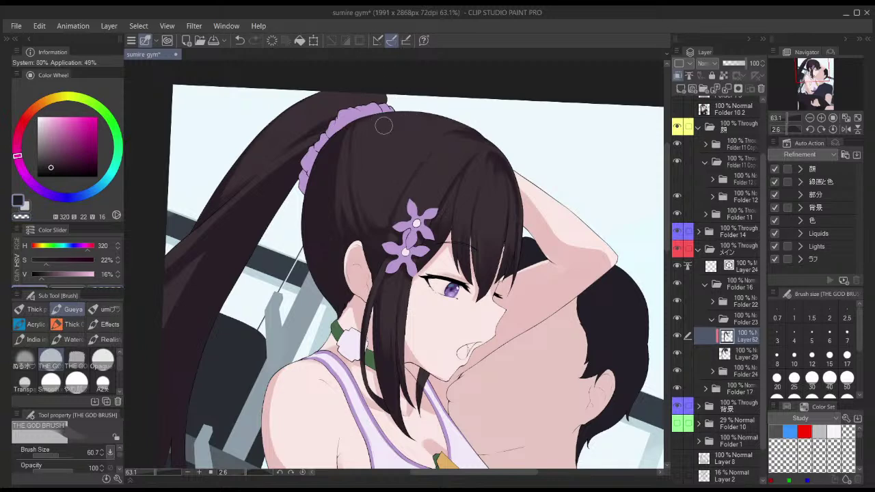
- Undo the last crown stroke and paint a shadow strand from the crown down toward the upper flower with a brush of about 18.5
{"action": "key", "text": "bracketleft"}
{"action": "key", "text": "bracketleft"}
{"action": "key", "text": "bracketleft"}
{"action": "key", "text": "bracketleft"}
{"action": "key", "text": "bracketleft"}
{"action": "key", "text": "bracketleft"}
{"action": "key", "text": "bracketleft"}
{"action": "key", "text": "bracketleft"}
{"action": "key", "text": "bracketleft"}
{"action": "key", "text": "bracketleft"}
{"action": "key", "text": "ctrl+z"}
{"action": "left_click_drag", "start_coordinate": [378, 168], "coordinate": [396, 200]}
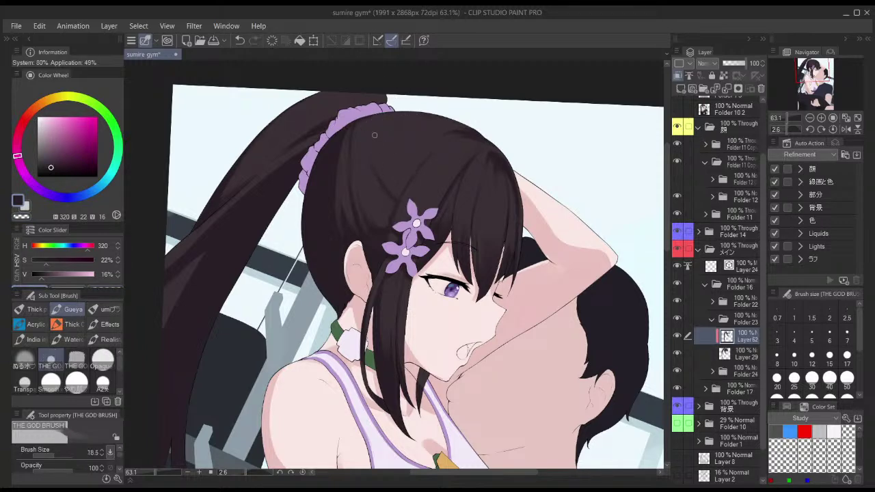
- Soften the shadow strands above the ear using transparent colour with a brush of about 25
{"action": "scroll", "coordinate": [395, 162], "scroll_direction": "down", "scroll_amount": 2}
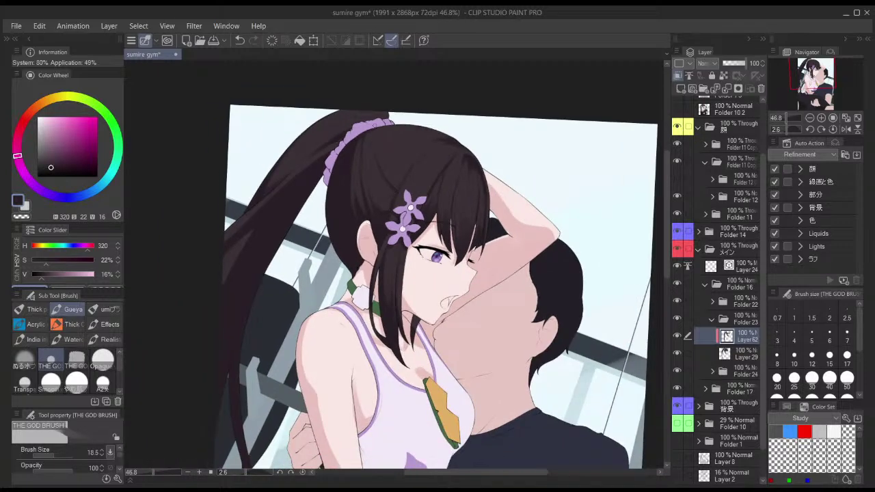
{"action": "scroll", "coordinate": [373, 131], "scroll_direction": "up", "scroll_amount": 2}
{"action": "key", "text": "c"}
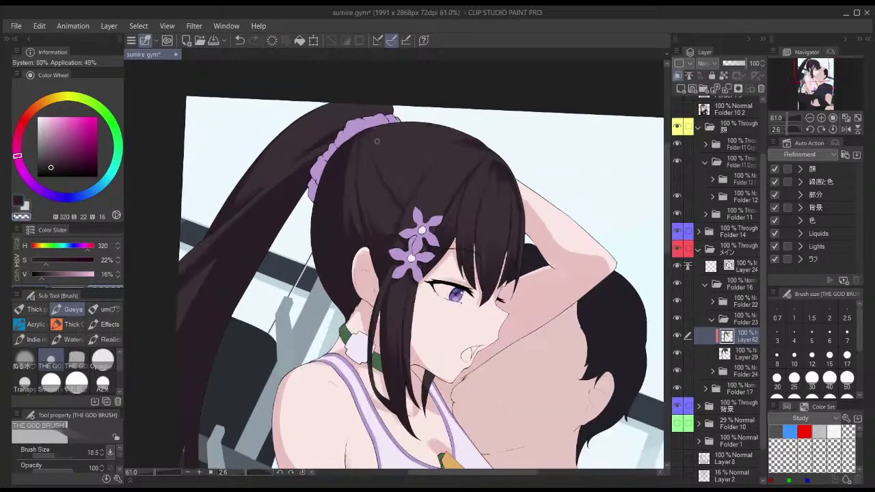
{"action": "key", "text": "c"}
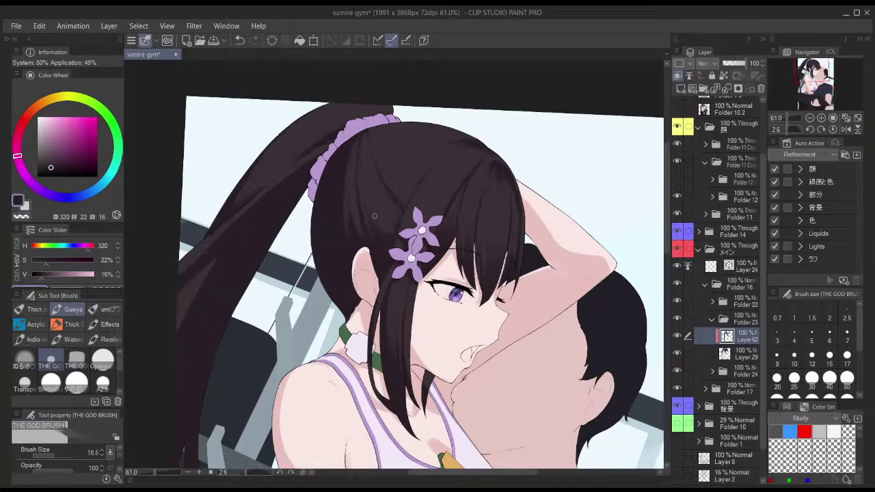
{"action": "key", "text": "]"}
{"action": "key", "text": "]"}
{"action": "key", "text": "]"}
{"action": "key", "text": "c"}
{"action": "key", "text": "]"}
{"action": "key", "text": "]"}
{"action": "left_click_drag", "start_coordinate": [373, 198], "coordinate": [362, 217]}
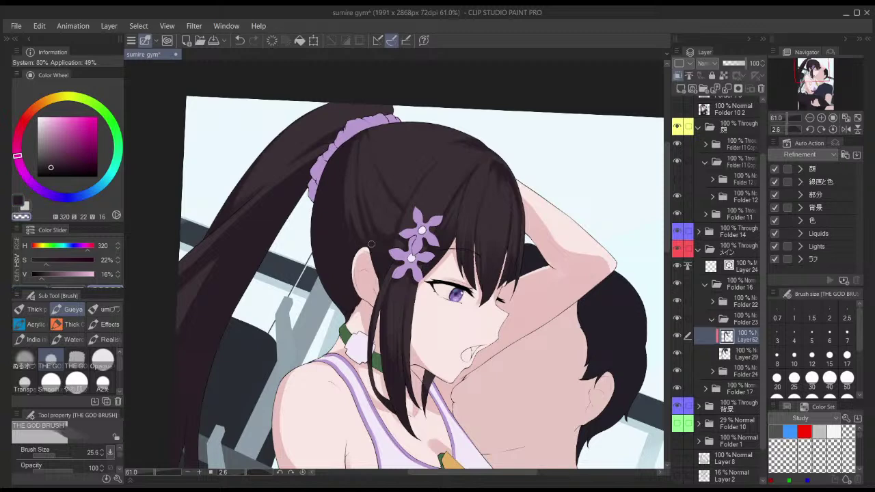
{"action": "key", "text": "c"}
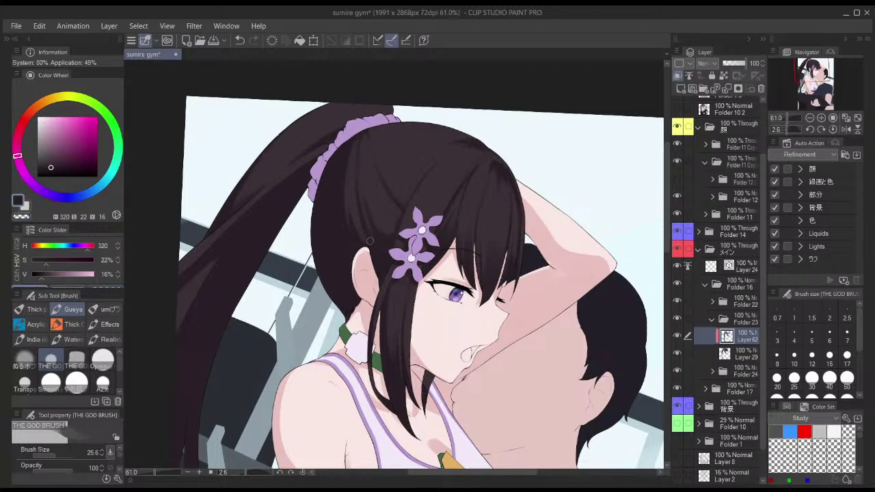
- Sharpen the shadow strand running from the scrunchie to the upper flower using a fine brush of about 7
{"action": "key", "text": "bracketleft"}
{"action": "scroll", "coordinate": [386, 199], "scroll_direction": "down", "scroll_amount": 1}
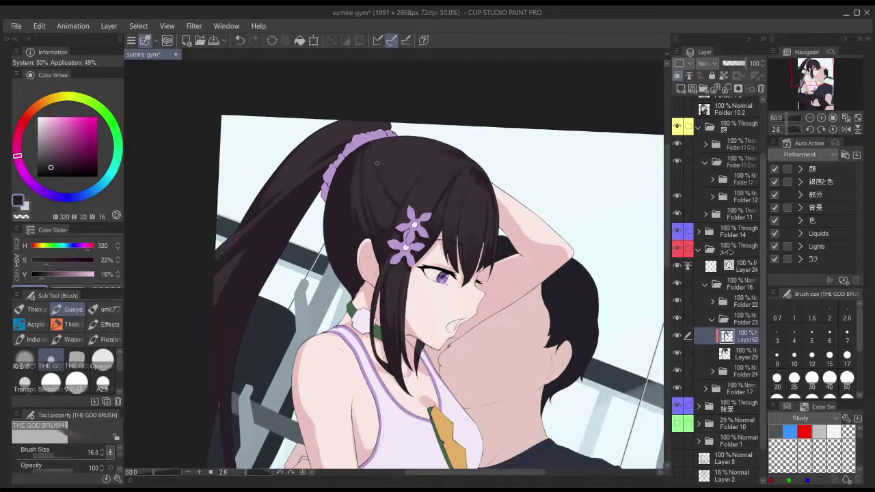
{"action": "scroll", "coordinate": [395, 201], "scroll_direction": "up", "scroll_amount": 3}
{"action": "key", "text": "bracketleft"}
{"action": "key", "text": "bracketleft"}
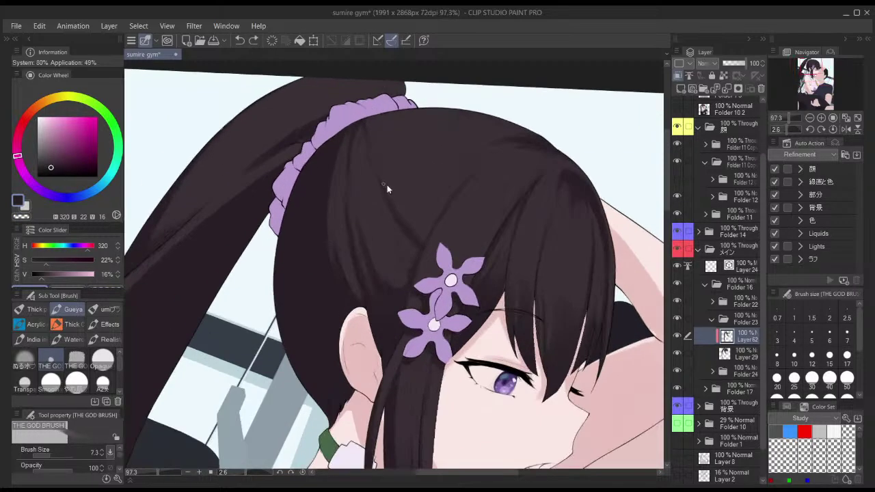
{"action": "left_click_drag", "start_coordinate": [408, 238], "coordinate": [396, 218]}
{"action": "mouse_move", "coordinate": [385, 188]}
{"action": "left_mouse_down"}
{"action": "mouse_move", "coordinate": [422, 245]}
{"action": "mouse_move", "coordinate": [418, 238]}
{"action": "left_mouse_up"}
{"action": "left_click_drag", "start_coordinate": [385, 161], "coordinate": [365, 135]}
{"action": "key", "text": "bracketright"}
{"action": "key", "text": "bracketright"}
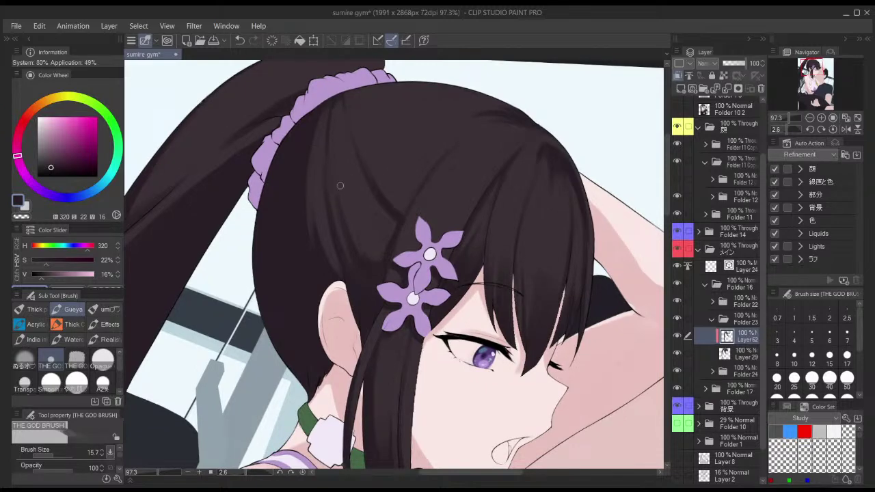
- Mirror the canvas view and flip it back to examine the hair shading
{"action": "key", "text": "c"}
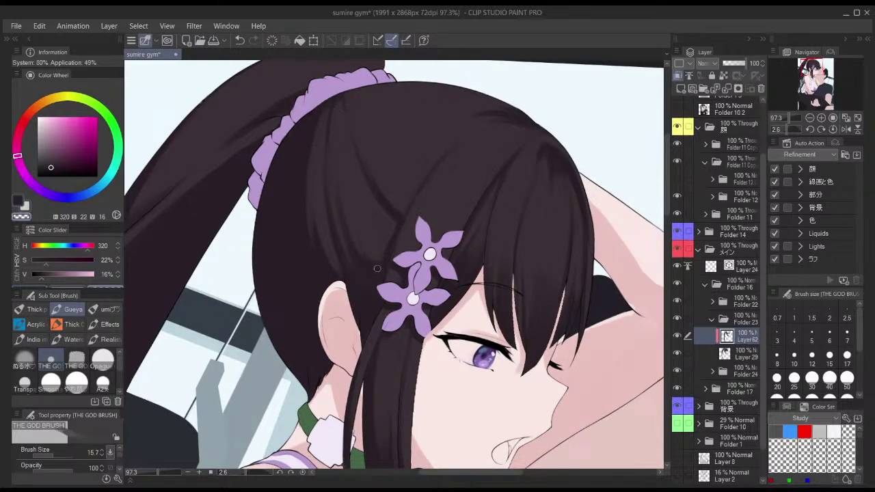
{"action": "scroll", "coordinate": [388, 236], "scroll_direction": "down", "scroll_amount": 4}
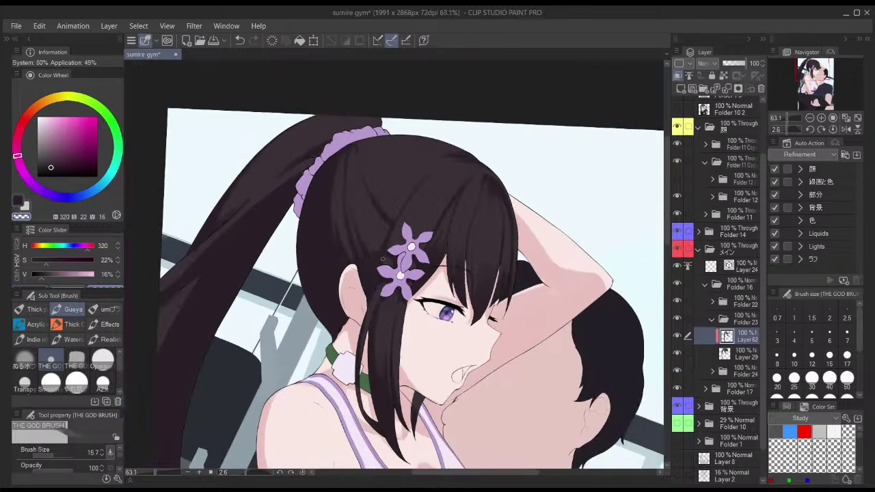
{"action": "key", "text": "h"}
{"action": "key", "text": "h"}
{"action": "key", "text": "c"}
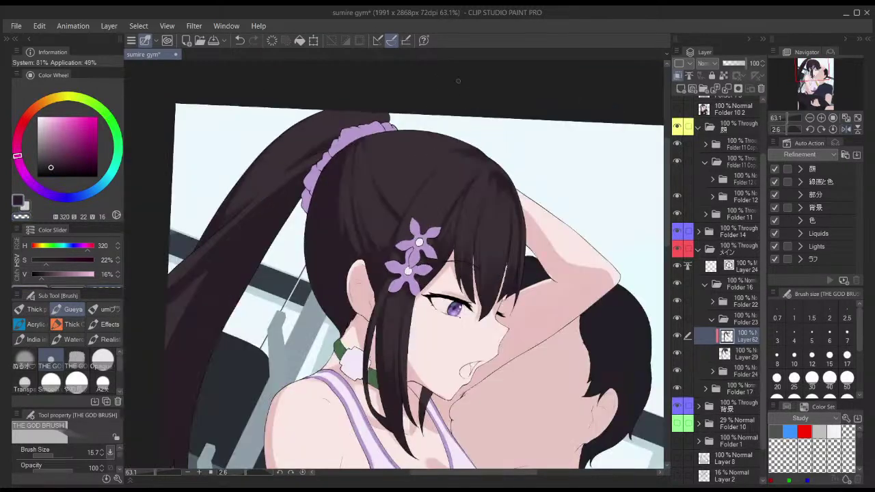
- Try short shadow strokes at the crown on a rotated canvas, and undo them
{"action": "key", "text": "r"}
{"action": "left_click_drag", "start_coordinate": [528, 144], "coordinate": [442, 85]}
{"action": "key", "text": "b"}
{"action": "left_click_drag", "start_coordinate": [402, 134], "coordinate": [397, 138]}
{"action": "mouse_move", "coordinate": [385, 148]}
{"action": "left_mouse_down"}
{"action": "mouse_move", "coordinate": [409, 132]}
{"action": "mouse_move", "coordinate": [400, 142]}
{"action": "mouse_move", "coordinate": [425, 138]}
{"action": "mouse_move", "coordinate": [419, 129]}
{"action": "mouse_move", "coordinate": [406, 136]}
{"action": "left_mouse_up"}
{"action": "key", "text": "c"}
{"action": "key", "text": "ctrl+z"}
{"action": "key", "text": "ctrl+z"}
{"action": "scroll", "coordinate": [761, 159], "scroll_direction": "up", "scroll_amount": 2}
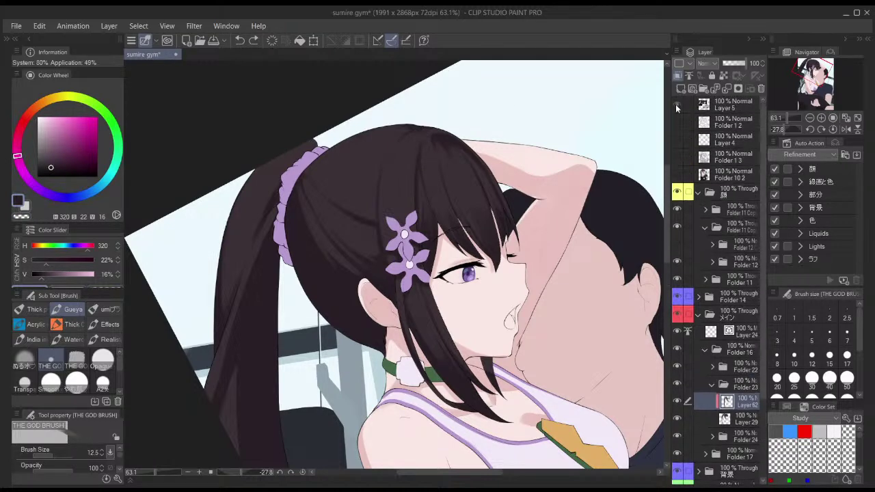
- Show the character references on Layer 5 to compare the hair shading, and hide them again
{"action": "left_click", "coordinate": [676, 105]}
{"action": "key", "text": "shift+space"}
{"action": "left_click_drag", "start_coordinate": [494, 86], "coordinate": [597, 102]}
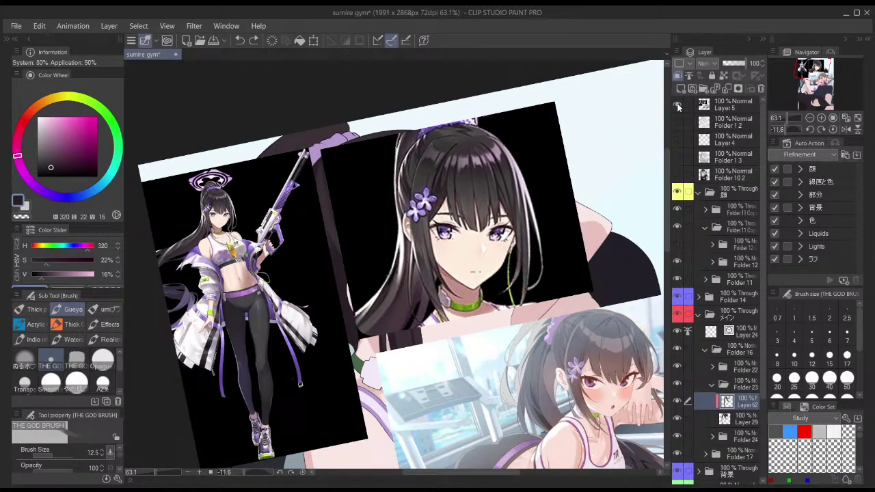
{"action": "left_click", "coordinate": [678, 105]}
- Paint thin shadow strands down the bangs below the parting with a brush of about 12
{"action": "scroll", "coordinate": [534, 175], "scroll_direction": "down", "scroll_amount": 1}
{"action": "key", "text": "space"}
{"action": "mouse_move", "coordinate": [538, 152]}
{"action": "left_mouse_down"}
{"action": "mouse_move", "coordinate": [503, 141]}
{"action": "mouse_move", "coordinate": [530, 139]}
{"action": "mouse_move", "coordinate": [535, 105]}
{"action": "left_mouse_up"}
{"action": "key", "text": "shift+space"}
{"action": "key", "text": "b"}
{"action": "scroll", "coordinate": [435, 149], "scroll_direction": "up", "scroll_amount": 2}
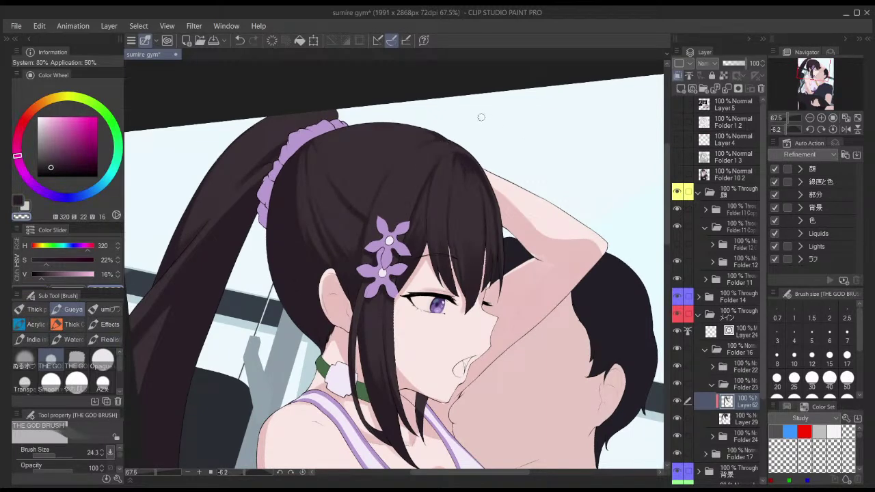
{"action": "key", "text": "c"}
{"action": "mouse_move", "coordinate": [457, 183]}
{"action": "left_mouse_down"}
{"action": "mouse_move", "coordinate": [455, 190]}
{"action": "mouse_move", "coordinate": [454, 179]}
{"action": "left_mouse_up"}
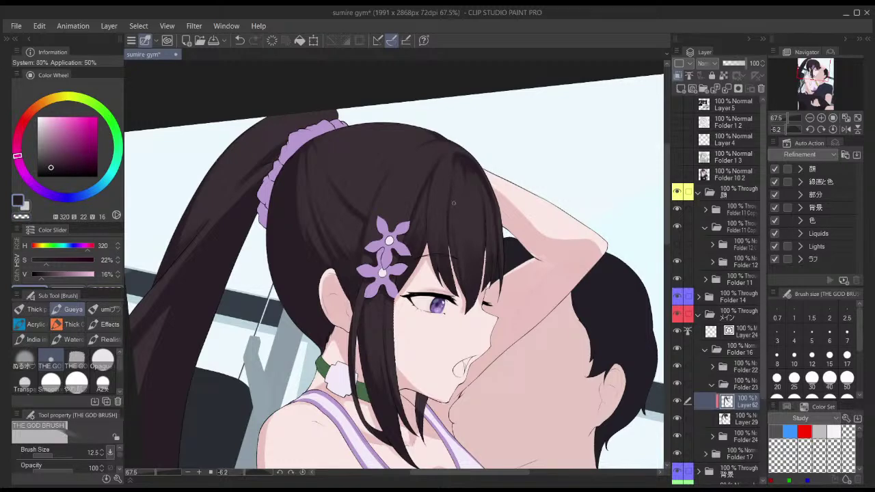
{"action": "key", "text": "bracketright"}
{"action": "scroll", "coordinate": [441, 205], "scroll_direction": "up", "scroll_amount": 1}
{"action": "key", "text": "bracketleft"}
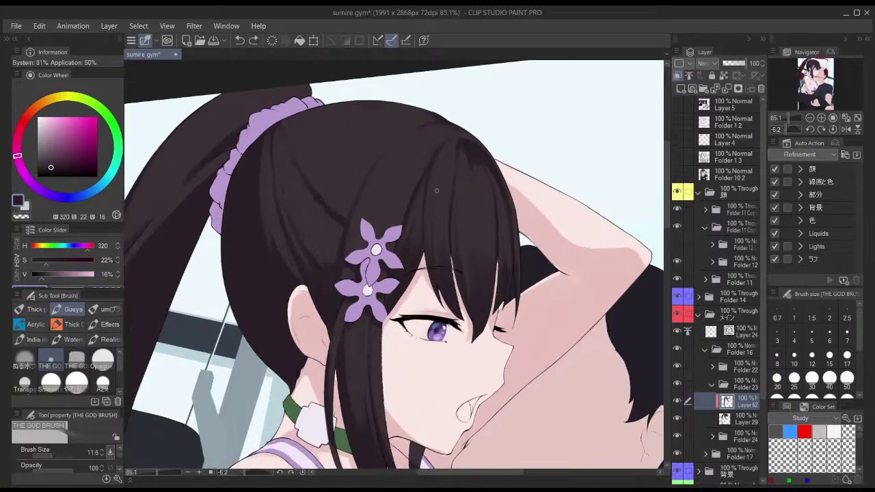
- Lighten the bangs strand above the forehead using transparent colour at about 11.6, and undo the last broad stroke
{"action": "key", "text": "c"}
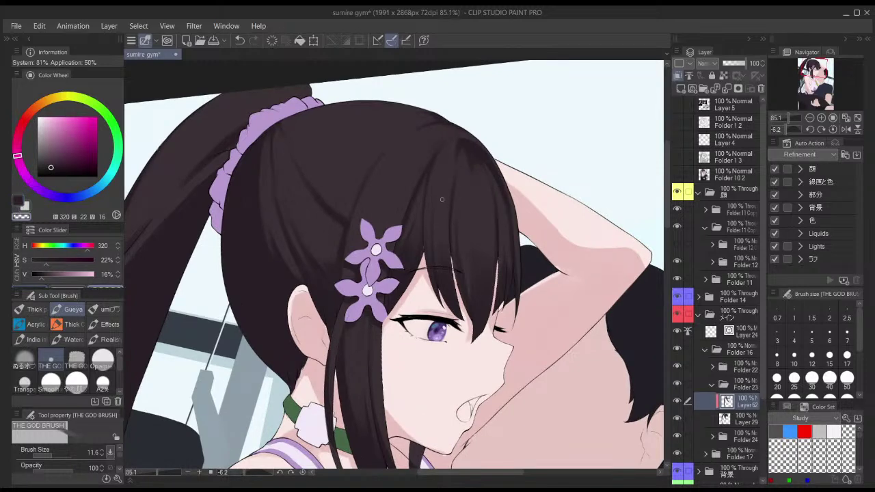
{"action": "left_click_drag", "start_coordinate": [434, 254], "coordinate": [441, 170]}
{"action": "key", "text": "c"}
{"action": "key", "text": "c"}
{"action": "key", "text": "c"}
{"action": "key", "text": "]"}
{"action": "key", "text": "]"}
{"action": "key", "text": "]"}
{"action": "key", "text": "]"}
{"action": "key", "text": "ctrl+z"}
{"action": "key", "text": "]"}
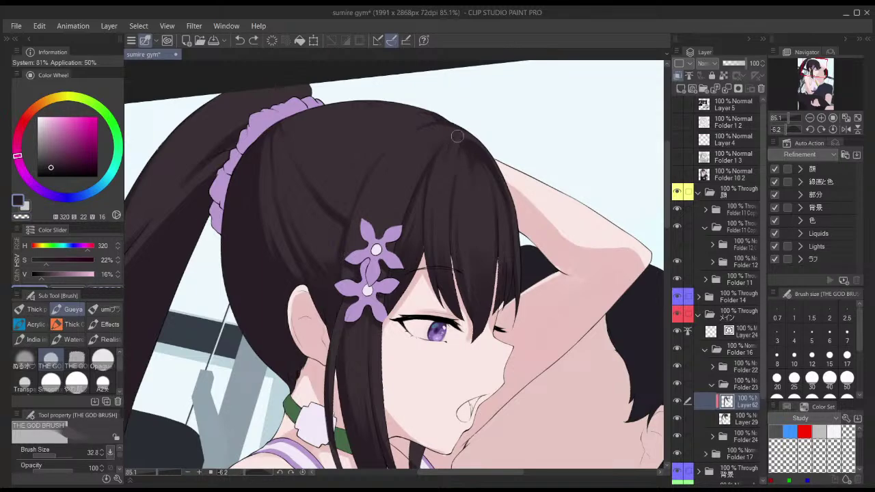
- Soften the dark shadow at the top of the parting using transparent colour with a brush of about 46 to 68
{"action": "key", "text": "c"}
{"action": "key", "text": "bracketright"}
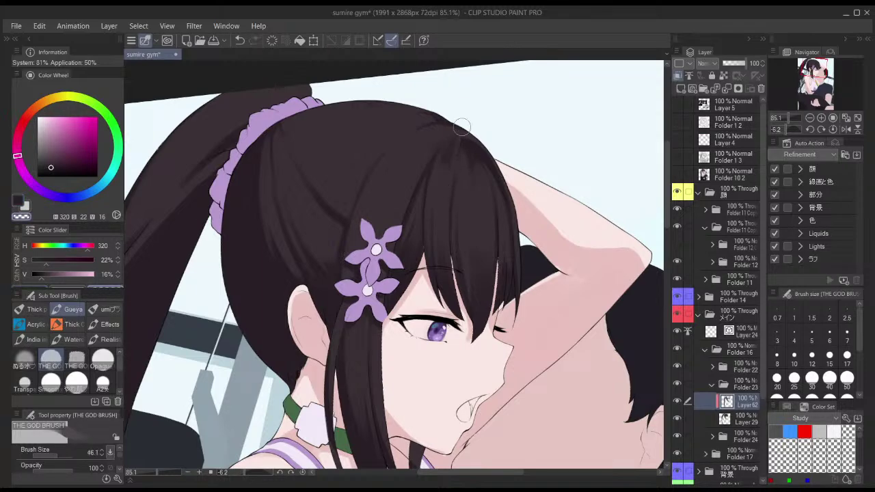
{"action": "scroll", "coordinate": [489, 129], "scroll_direction": "down", "scroll_amount": 1}
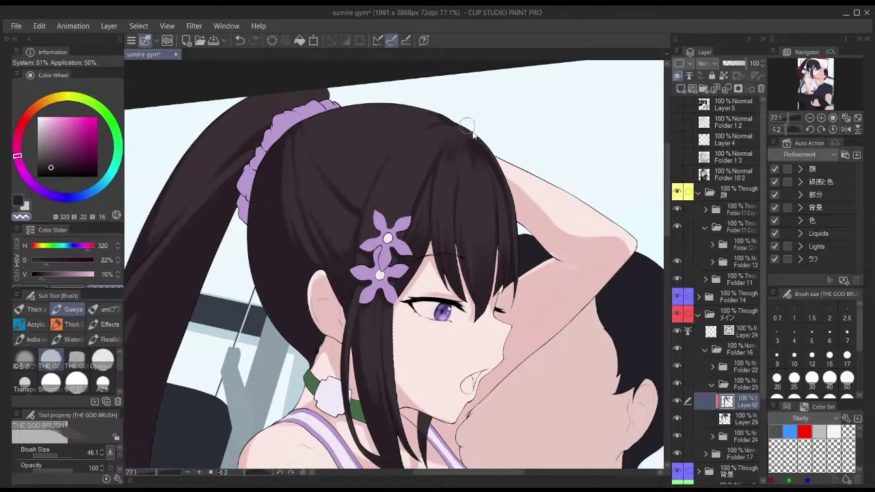
{"action": "scroll", "coordinate": [465, 137], "scroll_direction": "up", "scroll_amount": 8}
{"action": "key", "text": "bracketright"}
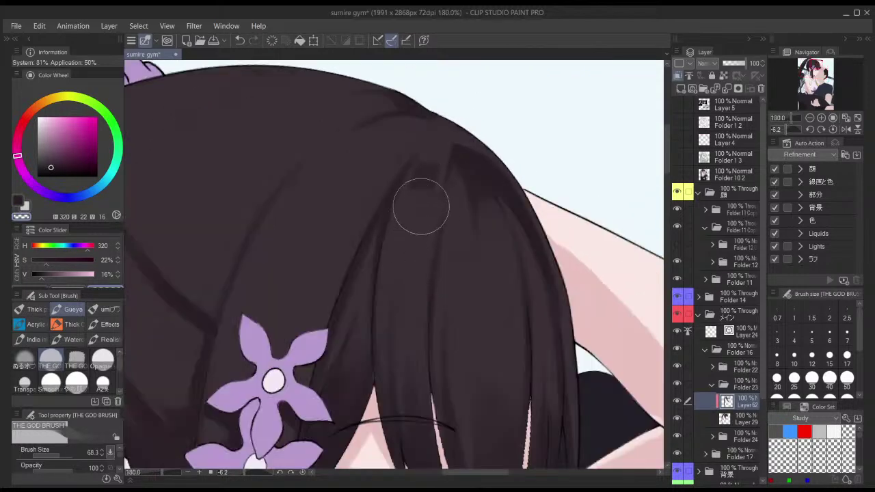
- Try thin shadow strokes at the parting with a fine brush of about 7.5, and undo them
{"action": "scroll", "coordinate": [442, 187], "scroll_direction": "down", "scroll_amount": 4}
{"action": "key", "text": "bracketleft"}
{"action": "key", "text": "bracketleft"}
{"action": "key", "text": "bracketleft"}
{"action": "key", "text": "bracketleft"}
{"action": "key", "text": "bracketleft"}
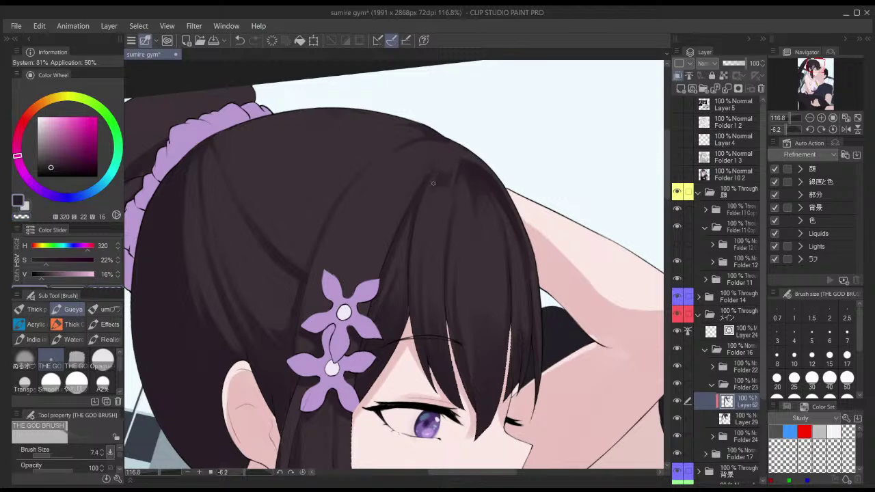
{"action": "key", "text": "bracketleft"}
{"action": "key", "text": "ctrl+z"}
{"action": "scroll", "coordinate": [446, 157], "scroll_direction": "down", "scroll_amount": 3}
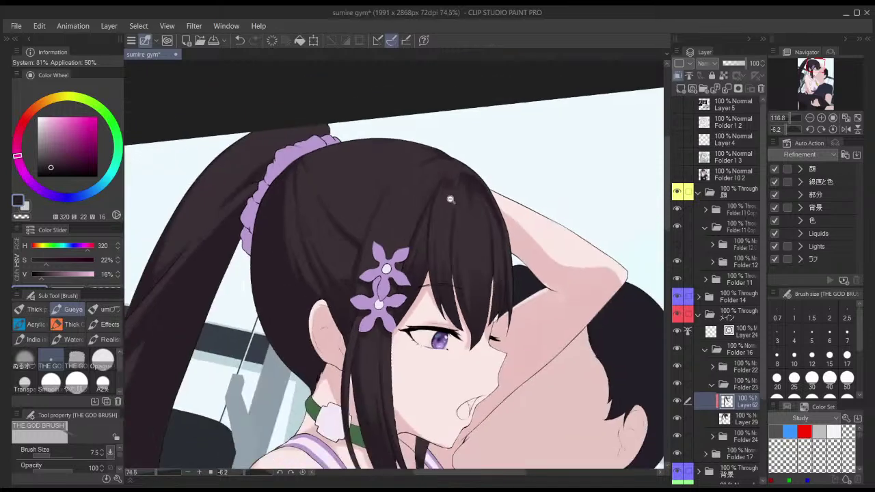
{"action": "scroll", "coordinate": [461, 189], "scroll_direction": "up", "scroll_amount": 2}
{"action": "key", "text": "ctrl+z"}
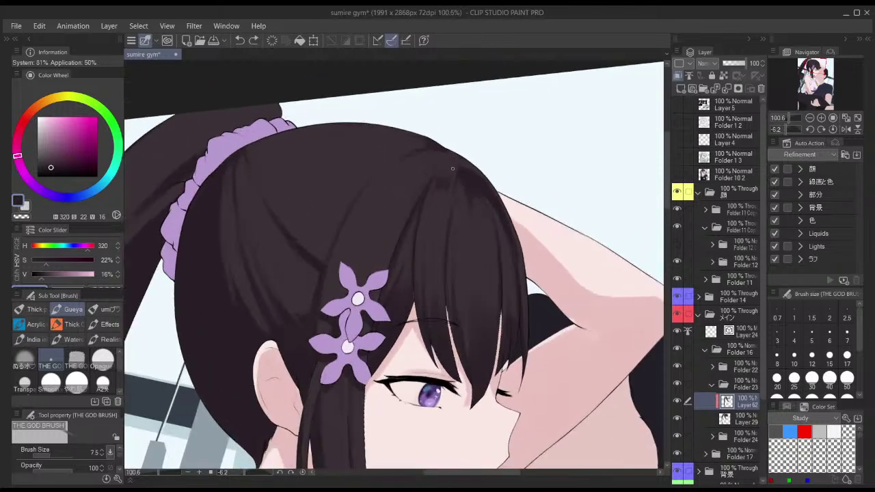
- Reposition and rotate the canvas, try short shadow strokes across the bangs, and undo them
{"action": "scroll", "coordinate": [441, 219], "scroll_direction": "down", "scroll_amount": 2}
{"action": "left_click_drag", "start_coordinate": [539, 174], "coordinate": [531, 173]}
{"action": "left_click_drag", "start_coordinate": [533, 179], "coordinate": [434, 119]}
{"action": "left_click_drag", "start_coordinate": [448, 113], "coordinate": [484, 107]}
{"action": "left_click_drag", "start_coordinate": [416, 140], "coordinate": [434, 140]}
{"action": "left_click_drag", "start_coordinate": [412, 95], "coordinate": [419, 97]}
{"action": "key", "text": "ctrl+z"}
{"action": "key", "text": "ctrl+z"}
- Refine the central bangs strands by alternating transparent and shadow colour with a brush of about 12
{"action": "key", "text": "c"}
{"action": "key", "text": "bracketright"}
{"action": "key", "text": "bracketright"}
{"action": "left_click_drag", "start_coordinate": [383, 145], "coordinate": [395, 106]}
{"action": "key", "text": "c"}
{"action": "key", "text": "c"}
{"action": "key", "text": "bracketright"}
{"action": "key", "text": "c"}
{"action": "left_click_drag", "start_coordinate": [382, 145], "coordinate": [386, 127]}
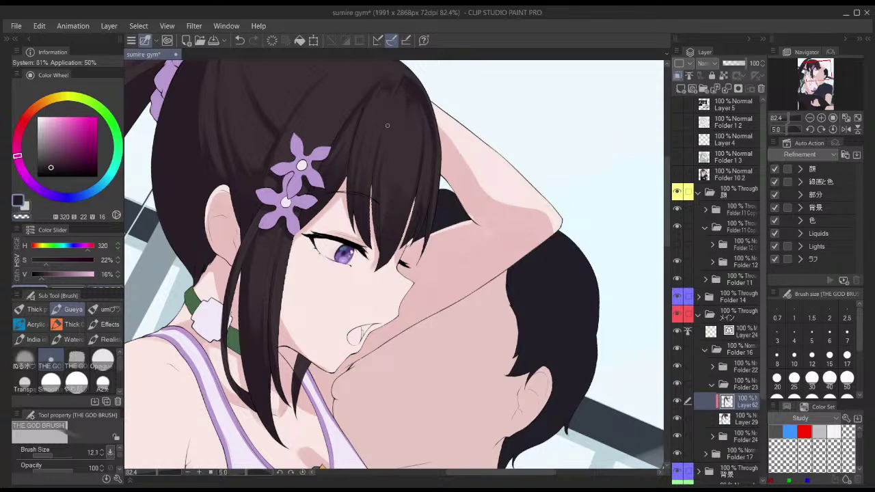
{"action": "scroll", "coordinate": [416, 108], "scroll_direction": "down", "scroll_amount": 1}
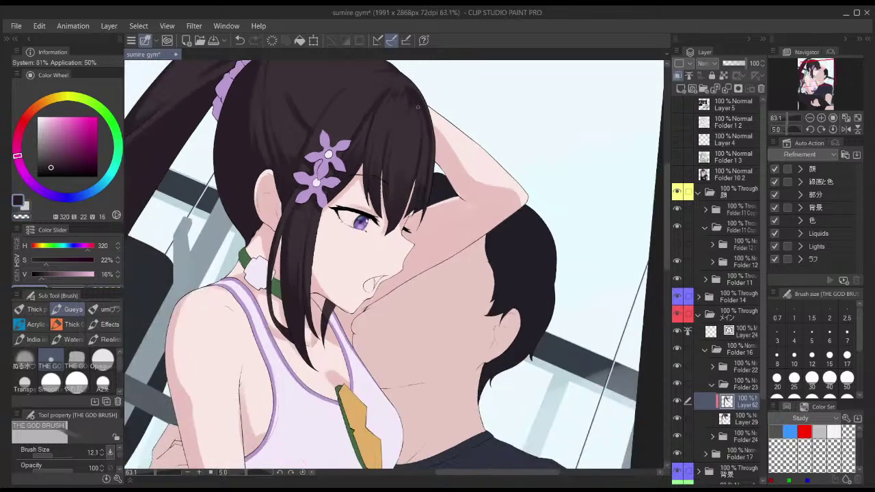
{"action": "scroll", "coordinate": [441, 127], "scroll_direction": "down", "scroll_amount": 1}
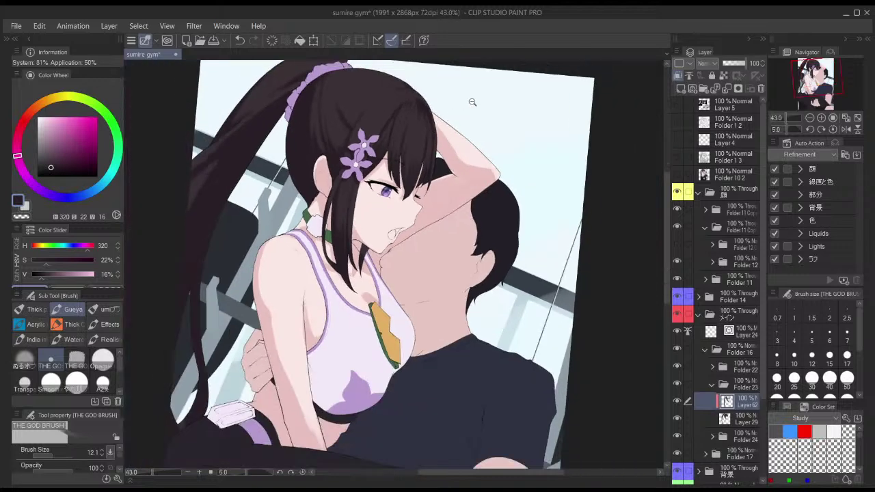
- Inspect the hair at different zooms, rotate the canvas to about -11.8 degrees, and compare it with the character reference images
{"action": "scroll", "coordinate": [457, 90], "scroll_direction": "down", "scroll_amount": 1}
{"action": "scroll", "coordinate": [410, 113], "scroll_direction": "up", "scroll_amount": 3}
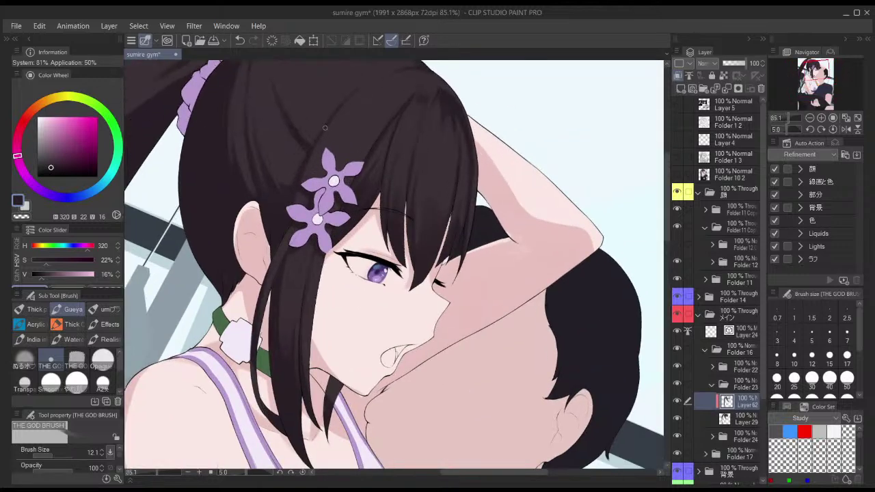
{"action": "scroll", "coordinate": [326, 167], "scroll_direction": "down", "scroll_amount": 2}
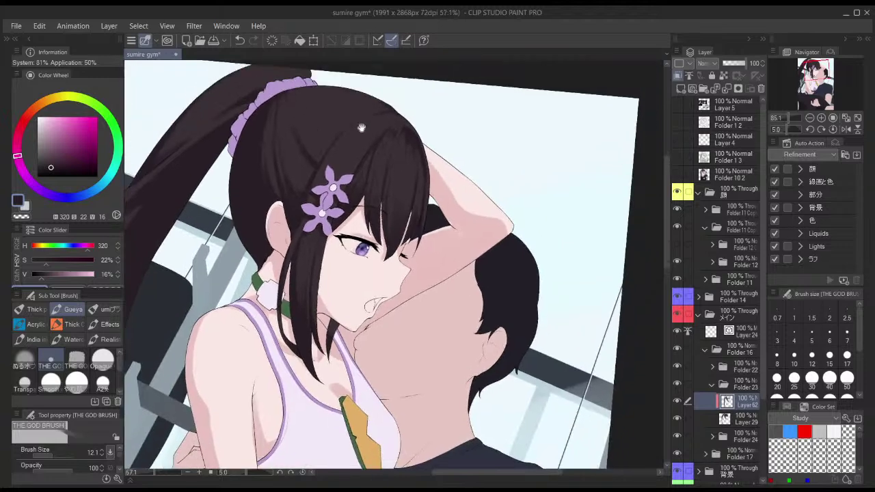
{"action": "scroll", "coordinate": [404, 149], "scroll_direction": "down", "scroll_amount": 3}
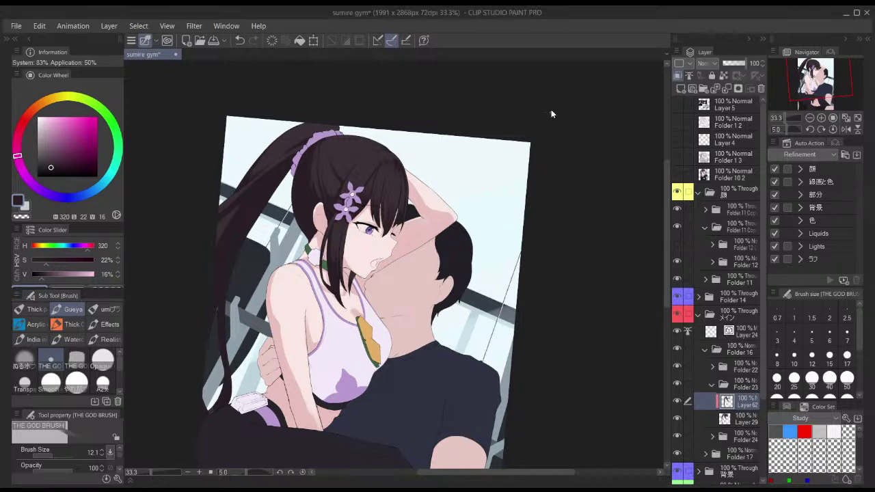
{"action": "key", "text": "r"}
{"action": "left_click_drag", "start_coordinate": [394, 150], "coordinate": [348, 167]}
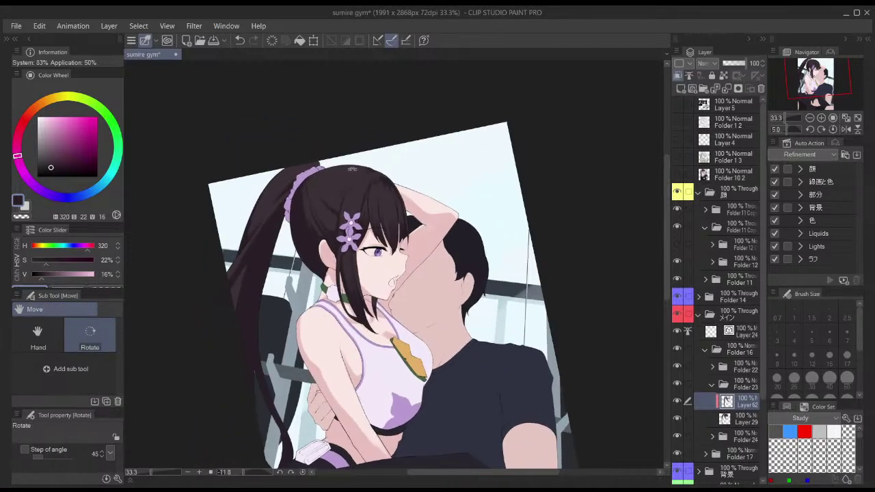
{"action": "scroll", "coordinate": [340, 180], "scroll_direction": "up", "scroll_amount": 3}
{"action": "left_click", "coordinate": [678, 105]}
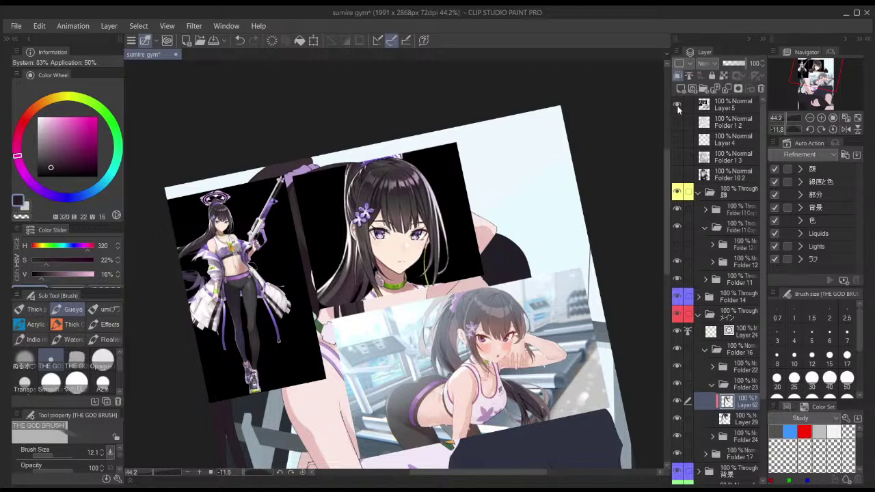
{"action": "left_click", "coordinate": [677, 106]}
{"action": "scroll", "coordinate": [295, 179], "scroll_direction": "up", "scroll_amount": 3}
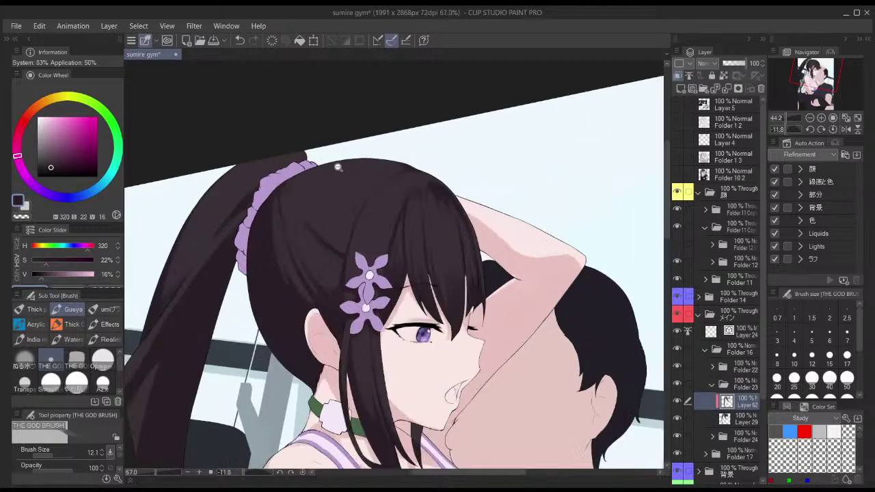
- Refine the shadow strokes along the top of the crown beside the scrunchie with a brush of about 13 to 15
{"action": "key", "text": "ctrl+z"}
{"action": "left_click_drag", "start_coordinate": [295, 178], "coordinate": [332, 170]}
{"action": "key", "text": "ctrl+z"}
{"action": "key", "text": "ctrl+y"}
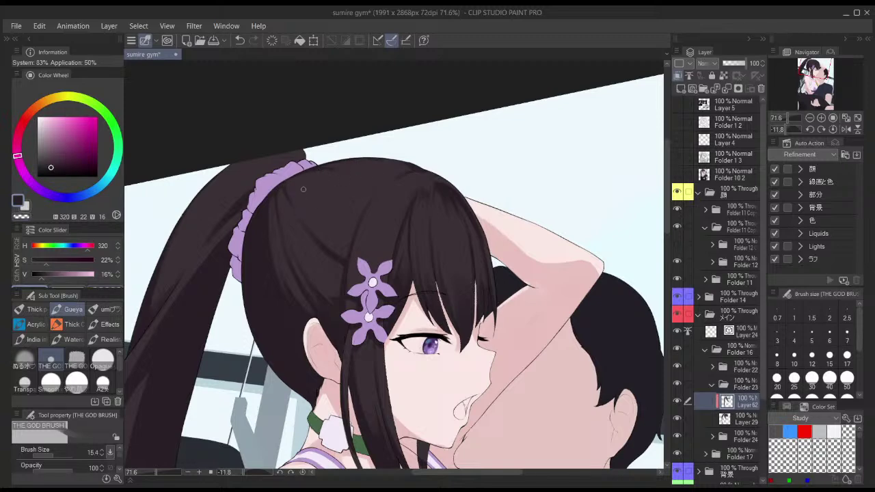
{"action": "scroll", "coordinate": [405, 171], "scroll_direction": "up", "scroll_amount": 1}
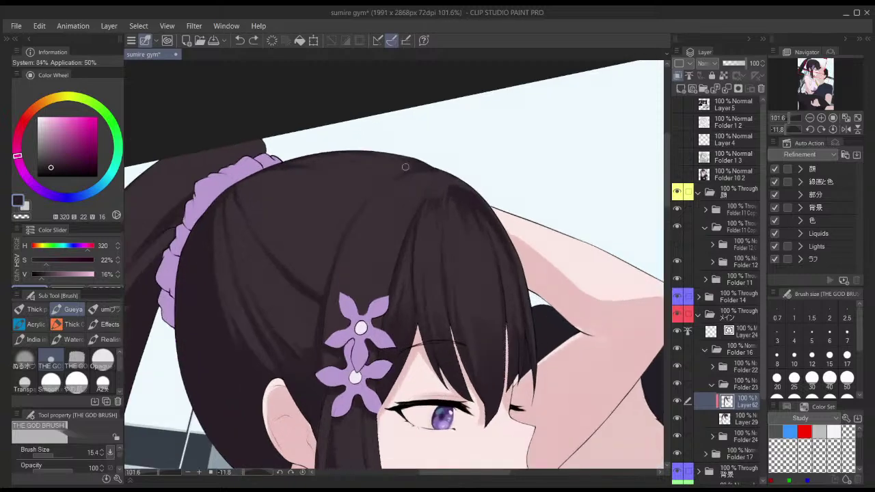
{"action": "mouse_move", "coordinate": [417, 166]}
{"action": "left_mouse_down"}
{"action": "mouse_move", "coordinate": [430, 149]}
{"action": "mouse_move", "coordinate": [469, 130]}
{"action": "mouse_move", "coordinate": [404, 152]}
{"action": "left_mouse_up"}
{"action": "mouse_move", "coordinate": [463, 137]}
{"action": "left_mouse_down"}
{"action": "mouse_move", "coordinate": [404, 151]}
{"action": "mouse_move", "coordinate": [437, 140]}
{"action": "left_mouse_up"}
{"action": "key", "text": "ctrl+z"}
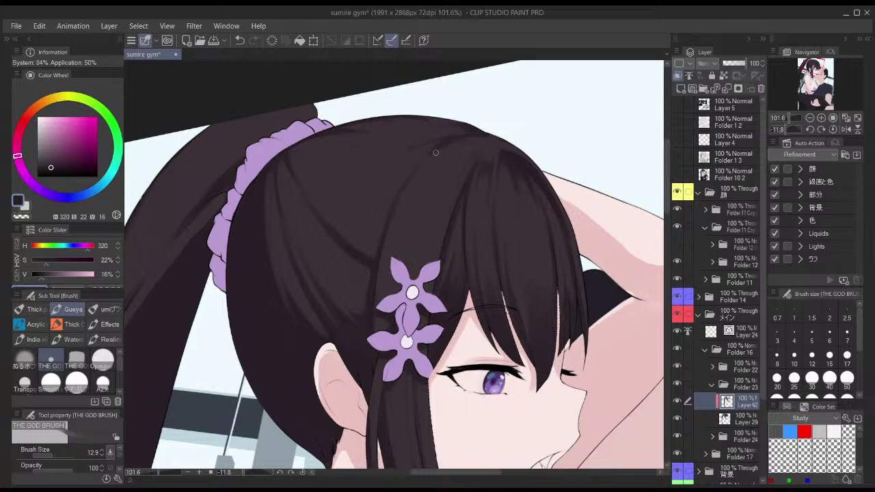
- Rotate the canvas to about -3.7 degrees and check the whole illustration in normal and mirrored view
{"action": "scroll", "coordinate": [438, 159], "scroll_direction": "down", "scroll_amount": 2}
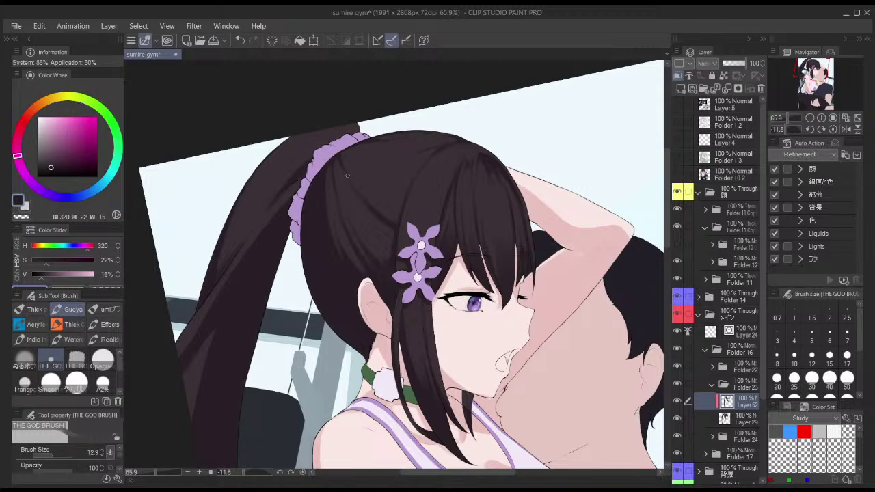
{"action": "scroll", "coordinate": [465, 198], "scroll_direction": "down", "scroll_amount": 2}
{"action": "left_click_drag", "start_coordinate": [467, 197], "coordinate": [411, 151]}
{"action": "left_click_drag", "start_coordinate": [449, 135], "coordinate": [515, 121]}
{"action": "left_click_drag", "start_coordinate": [539, 145], "coordinate": [522, 100]}
{"action": "key", "text": "h"}
{"action": "key", "text": "h"}
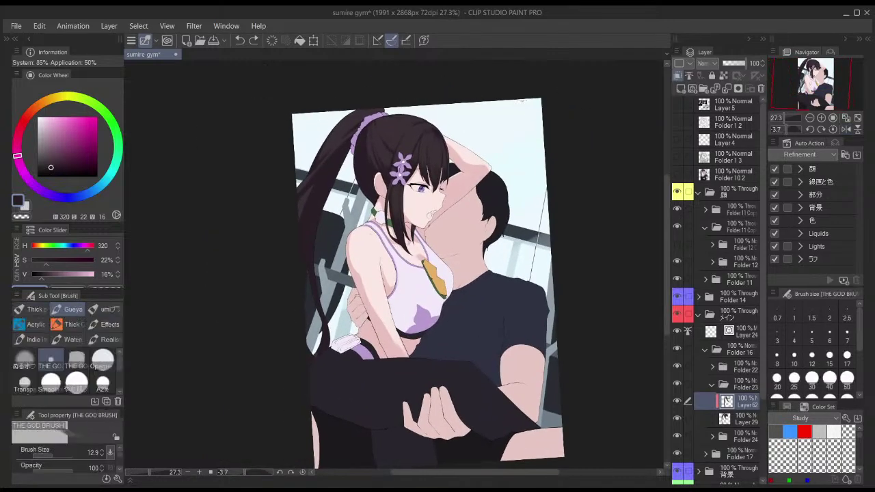
- Refine the strand running from the scrunchie to the flower hairpins, using shadow colour at about 6.9 and transparent colour at about 16 to 21
{"action": "scroll", "coordinate": [394, 105], "scroll_direction": "up", "scroll_amount": 5}
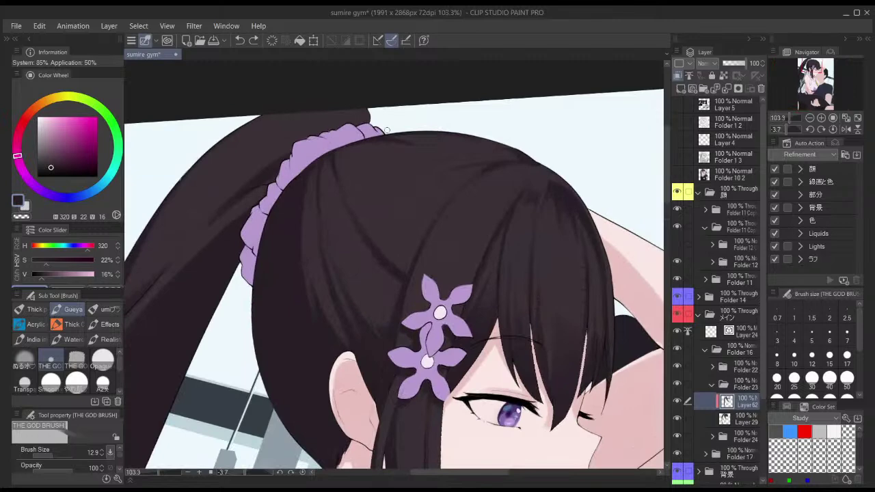
{"action": "left_click_drag", "start_coordinate": [451, 147], "coordinate": [421, 96]}
{"action": "key", "text": "bracketleft"}
{"action": "key", "text": "bracketleft"}
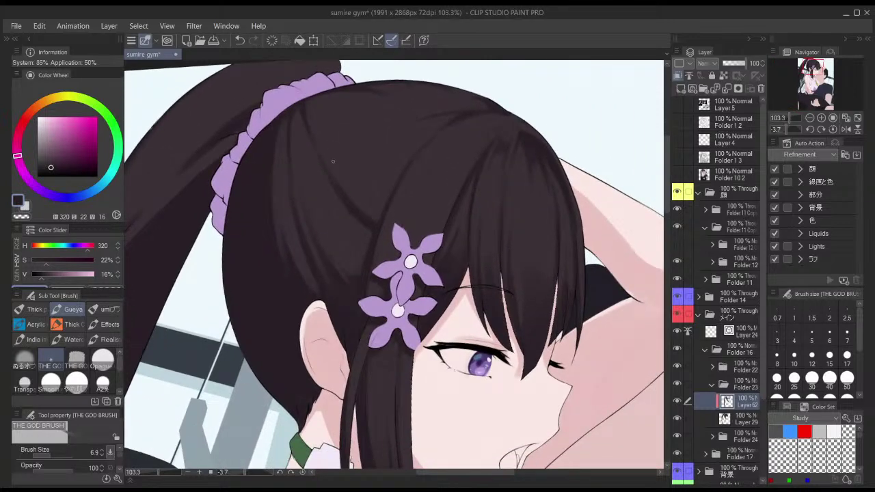
{"action": "key", "text": "bracketright"}
{"action": "key", "text": "bracketright"}
{"action": "key", "text": "bracketright"}
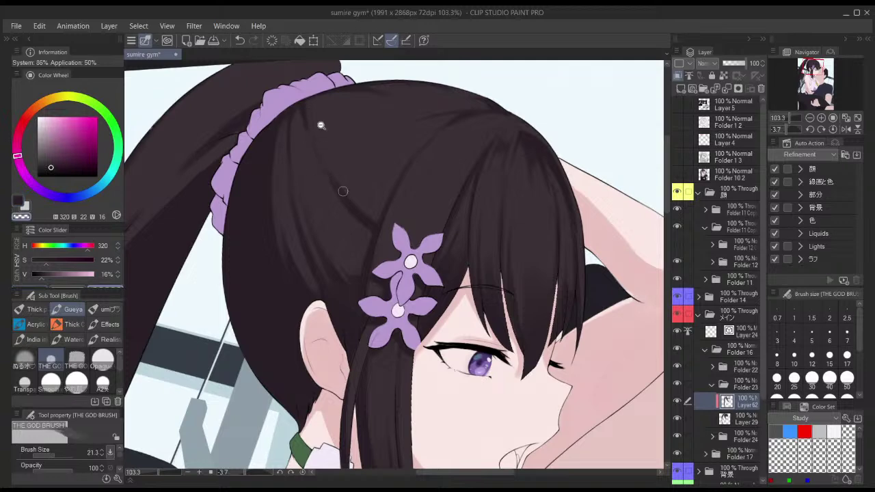
{"action": "scroll", "coordinate": [329, 119], "scroll_direction": "down", "scroll_amount": 1}
{"action": "key", "text": "bracketleft"}
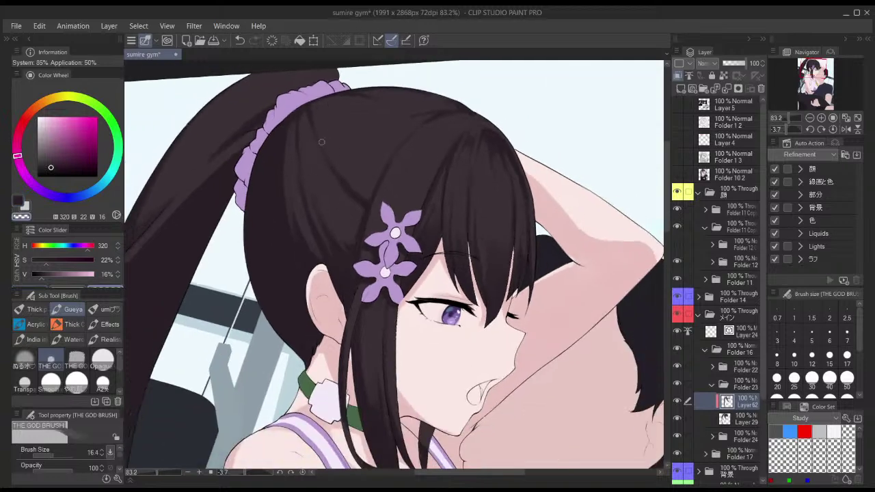
- Redraw the long shadow strand from the scrunchie toward the flower hairpins, undoing the unwanted strokes
{"action": "key", "text": "c"}
{"action": "mouse_move", "coordinate": [342, 144]}
{"action": "left_mouse_down"}
{"action": "mouse_move", "coordinate": [334, 129]}
{"action": "mouse_move", "coordinate": [362, 188]}
{"action": "left_mouse_up"}
{"action": "key", "text": "ctrl+z"}
{"action": "scroll", "coordinate": [334, 118], "scroll_direction": "down", "scroll_amount": 1}
{"action": "key", "text": "bracketleft"}
{"action": "key", "text": "ctrl+z"}
{"action": "mouse_move", "coordinate": [301, 94]}
{"action": "left_mouse_down"}
{"action": "mouse_move", "coordinate": [294, 140]}
{"action": "mouse_move", "coordinate": [300, 131]}
{"action": "mouse_move", "coordinate": [334, 193]}
{"action": "left_mouse_up"}
- Blend the hair shading behind the flower hairpins using shadow colour at about 152 and transparent colour at about 116
{"action": "key", "text": "bracketright"}
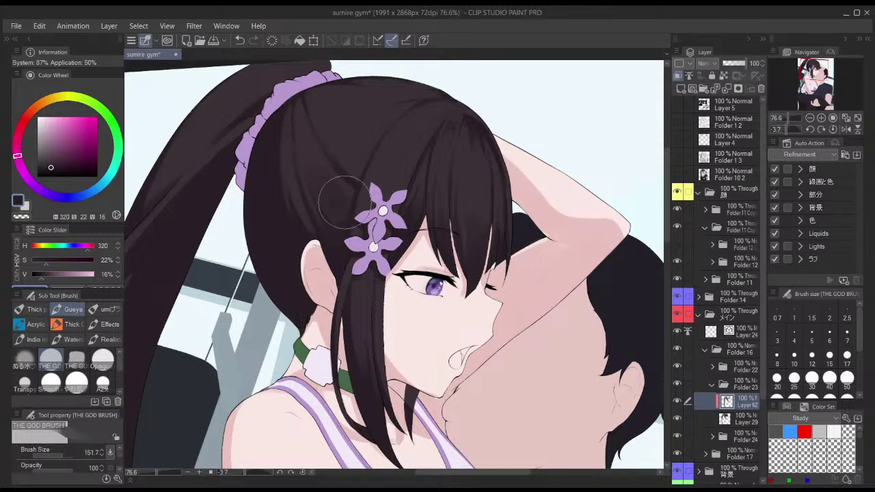
{"action": "key", "text": "bracketright"}
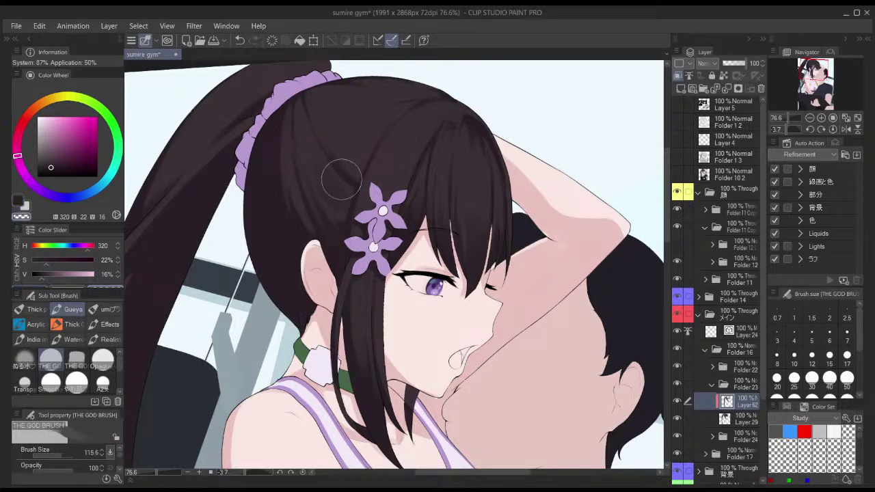
{"action": "scroll", "coordinate": [329, 174], "scroll_direction": "down", "scroll_amount": 1}
{"action": "scroll", "coordinate": [335, 190], "scroll_direction": "down", "scroll_amount": 2}
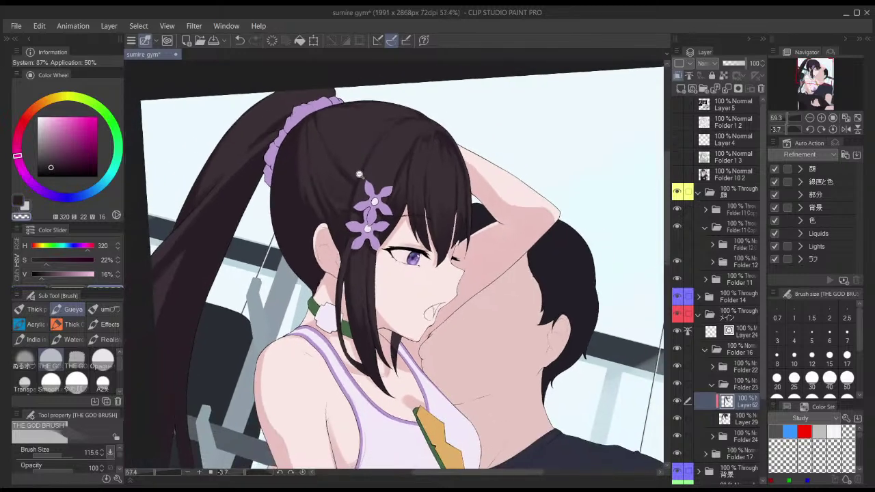
- Shade the side hair between the ear and the flower hairpins with shadow colour, reducing the brush from about 48 to 18
{"action": "key", "text": "bracketleft"}
{"action": "key", "text": "bracketleft"}
{"action": "key", "text": "bracketleft"}
{"action": "key", "text": "bracketleft"}
{"action": "key", "text": "c"}
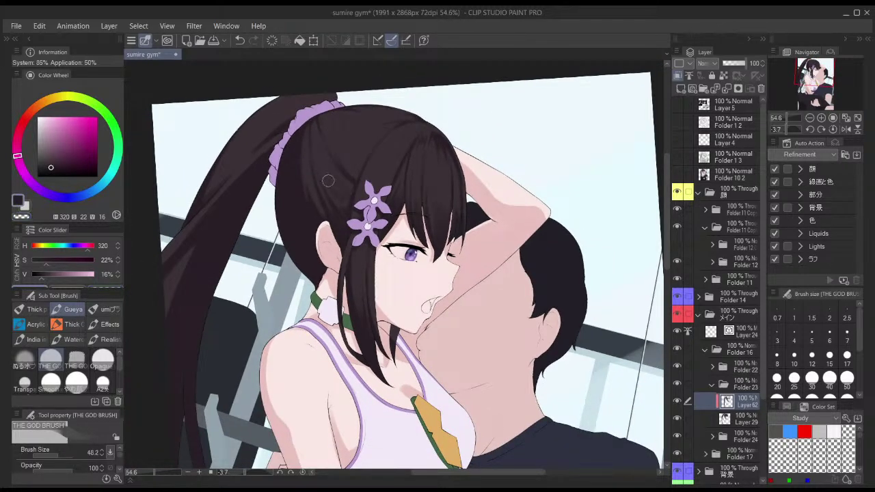
{"action": "scroll", "coordinate": [341, 184], "scroll_direction": "up", "scroll_amount": 4}
{"action": "key", "text": "bracketleft"}
{"action": "key", "text": "bracketleft"}
{"action": "key", "text": "bracketleft"}
{"action": "key", "text": "bracketleft"}
{"action": "key", "text": "bracketleft"}
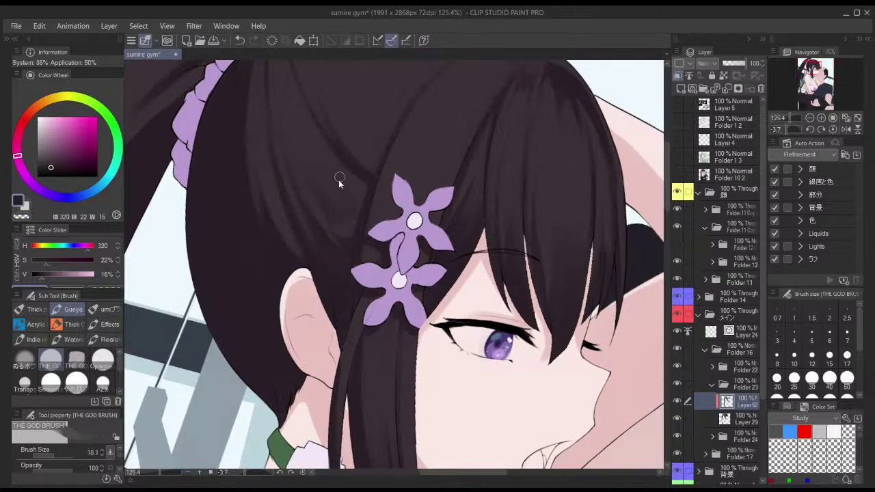
- Soften the shading just behind the upper flower hairpin with transparent colour and a brush of about 37
{"action": "key", "text": "bracketright"}
{"action": "key", "text": "bracketright"}
{"action": "key", "text": "bracketright"}
{"action": "key", "text": "bracketright"}
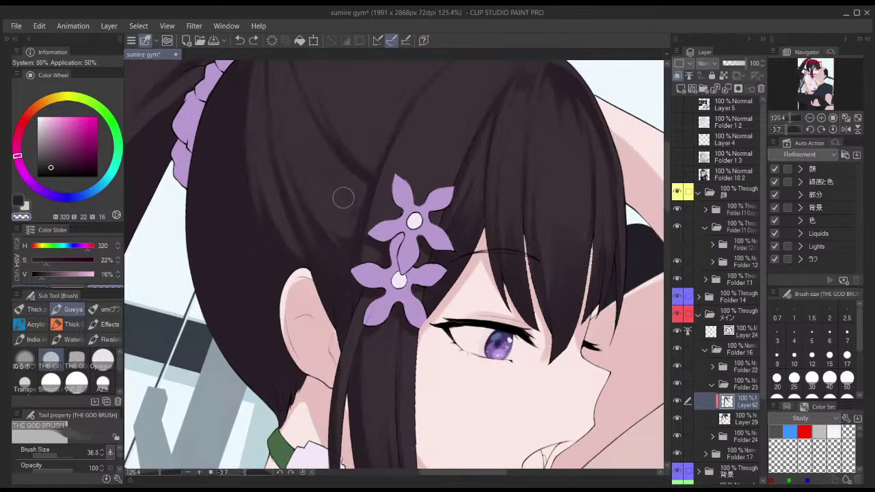
{"action": "left_click_drag", "start_coordinate": [343, 199], "coordinate": [339, 187]}
- Rotate the canvas to about -4.3 degrees and review the hair shading on the whole figure
{"action": "scroll", "coordinate": [348, 162], "scroll_direction": "down", "scroll_amount": 6}
{"action": "scroll", "coordinate": [410, 75], "scroll_direction": "down", "scroll_amount": 1}
{"action": "key", "text": "c"}
{"action": "left_click_drag", "start_coordinate": [449, 132], "coordinate": [434, 125]}
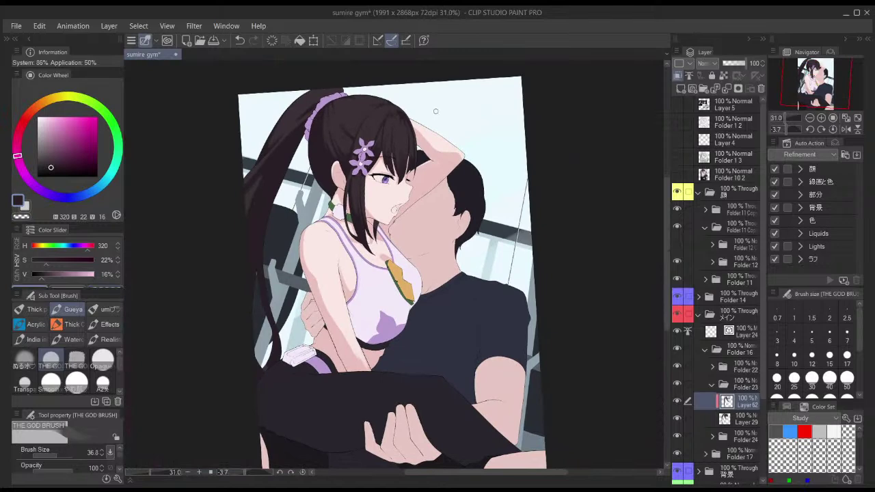
{"action": "key", "text": "shift+space"}
{"action": "mouse_move", "coordinate": [520, 100]}
{"action": "left_mouse_down"}
{"action": "mouse_move", "coordinate": [529, 105]}
{"action": "mouse_move", "coordinate": [536, 54]}
{"action": "left_mouse_up"}
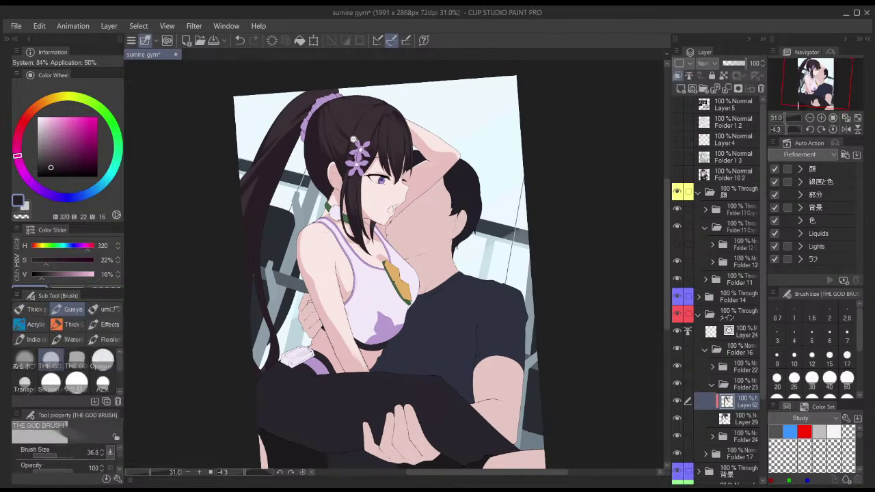
- Shade the hair section above the flower hairpins with shadow colour, enlarging the brush to about 67
{"action": "scroll", "coordinate": [380, 120], "scroll_direction": "up", "scroll_amount": 4}
{"action": "left_click_drag", "start_coordinate": [382, 104], "coordinate": [385, 124]}
{"action": "key", "text": "bracketleft"}
{"action": "key", "text": "bracketright"}
{"action": "key", "text": "bracketright"}
{"action": "key", "text": "bracketright"}
{"action": "key", "text": "bracketright"}
{"action": "key", "text": "bracketright"}
{"action": "key", "text": "bracketright"}
{"action": "key", "text": "bracketright"}
{"action": "key", "text": "bracketright"}
{"action": "key", "text": "bracketright"}
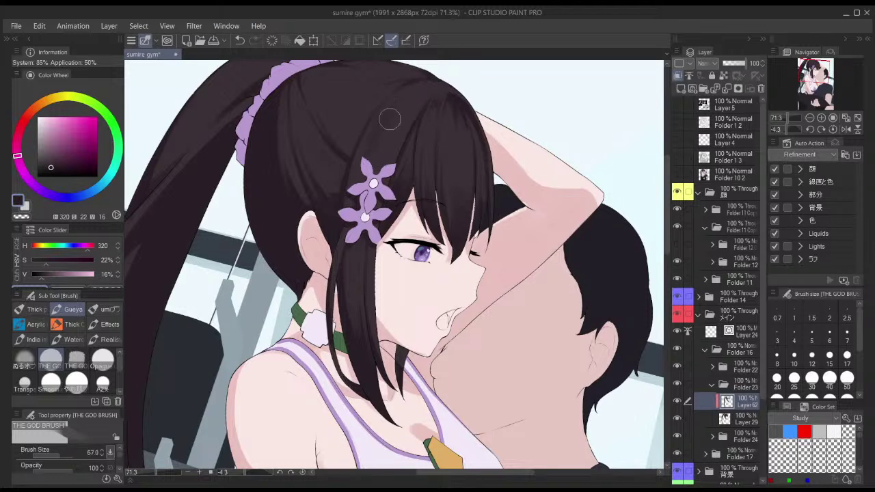
- Blend the hair between the flower hairpins and the parting, alternating transparent colour at about 67 to 83 with shadow colour at about 120
{"action": "key", "text": "c"}
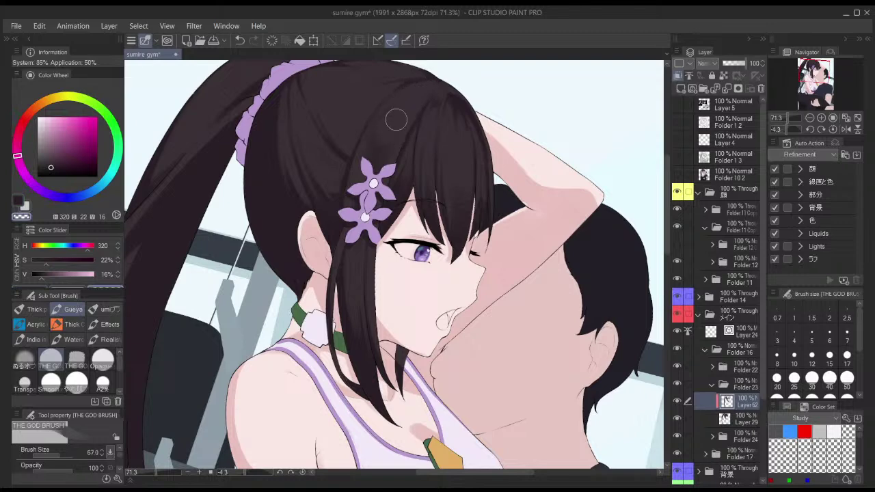
{"action": "key", "text": "["}
{"action": "key", "text": "c"}
{"action": "key", "text": "bracketright"}
{"action": "key", "text": "bracketright"}
{"action": "key", "text": "bracketright"}
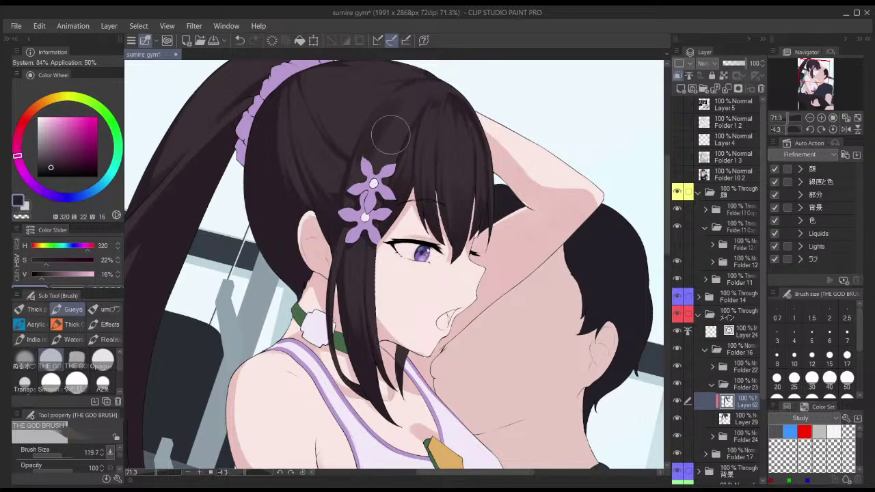
{"action": "key", "text": "c"}
{"action": "key", "text": "bracketleft"}
{"action": "key", "text": "bracketleft"}
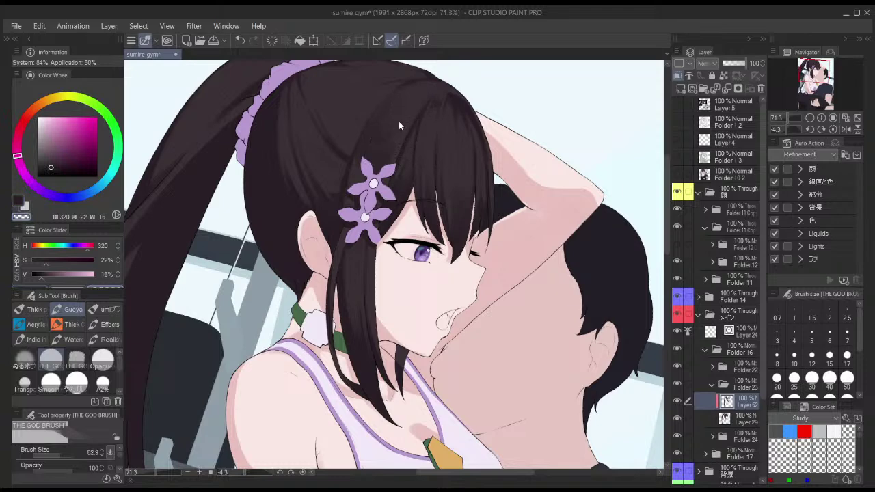
- Adjust the shading above the upper flower hairpin with varying brush sizes, ending with fine shadow strokes of about 14
{"action": "key", "text": "bracketright"}
{"action": "key", "text": "bracketright"}
{"action": "key", "text": "bracketright"}
{"action": "key", "text": "bracketleft"}
{"action": "key", "text": "bracketleft"}
{"action": "key", "text": "bracketleft"}
{"action": "key", "text": "bracketleft"}
{"action": "key", "text": "bracketright"}
{"action": "key", "text": "bracketleft"}
{"action": "key", "text": "bracketleft"}
{"action": "key", "text": "bracketleft"}
{"action": "key", "text": "bracketleft"}
{"action": "key", "text": "bracketleft"}
{"action": "key", "text": "bracketleft"}
{"action": "key", "text": "bracketleft"}
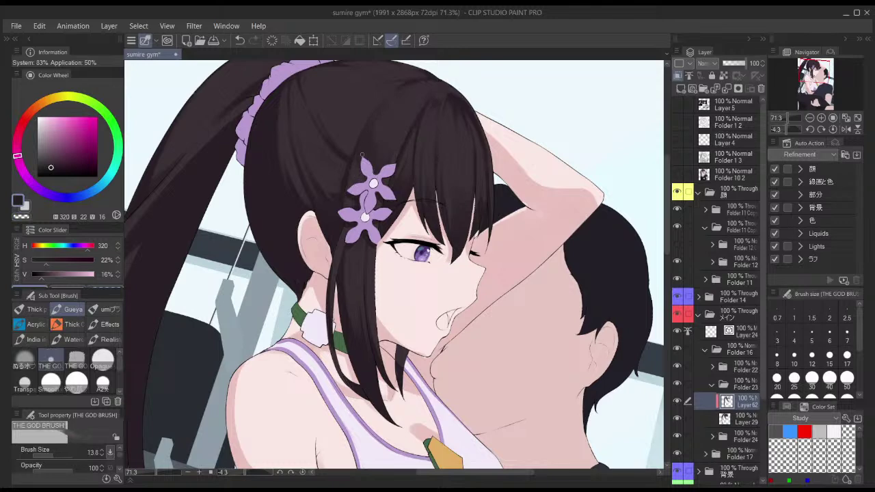
- Deepen the shadow between the upper flower hairpin and the bangs with a brush of about 44, finishing with transparent colour
{"action": "key", "text": "bracketright"}
{"action": "key", "text": "bracketright"}
{"action": "key", "text": "bracketright"}
{"action": "key", "text": "bracketright"}
{"action": "key", "text": "bracketright"}
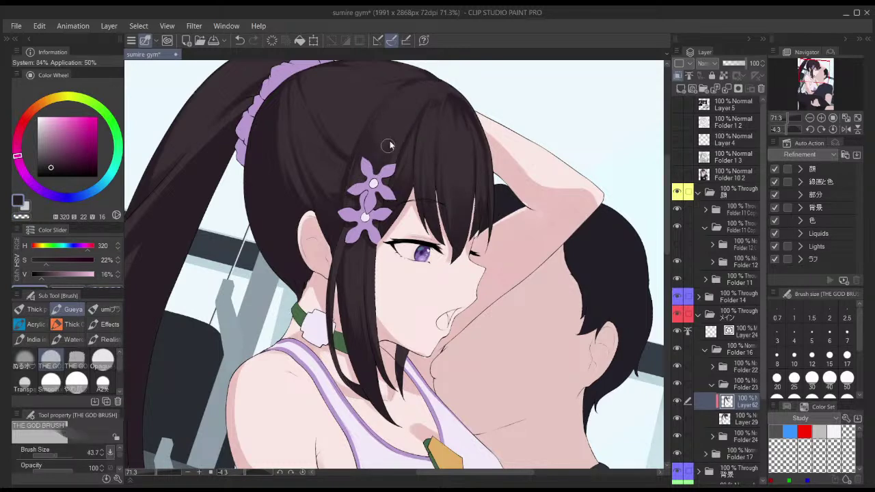
{"action": "key", "text": "c"}
- Check the hair shading in mirrored view and examine the overall figure from farther out
{"action": "key", "text": "h"}
{"action": "scroll", "coordinate": [451, 123], "scroll_direction": "down", "scroll_amount": 2}
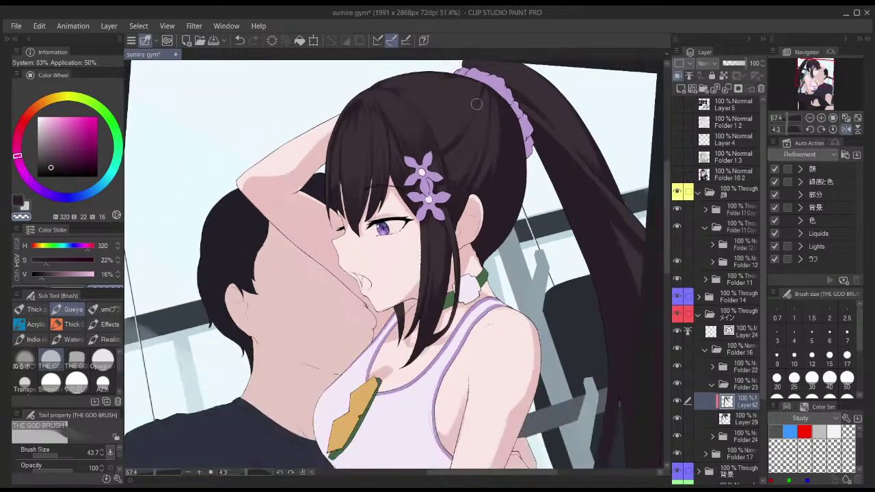
{"action": "key", "text": "h"}
{"action": "scroll", "coordinate": [451, 120], "scroll_direction": "down", "scroll_amount": 3}
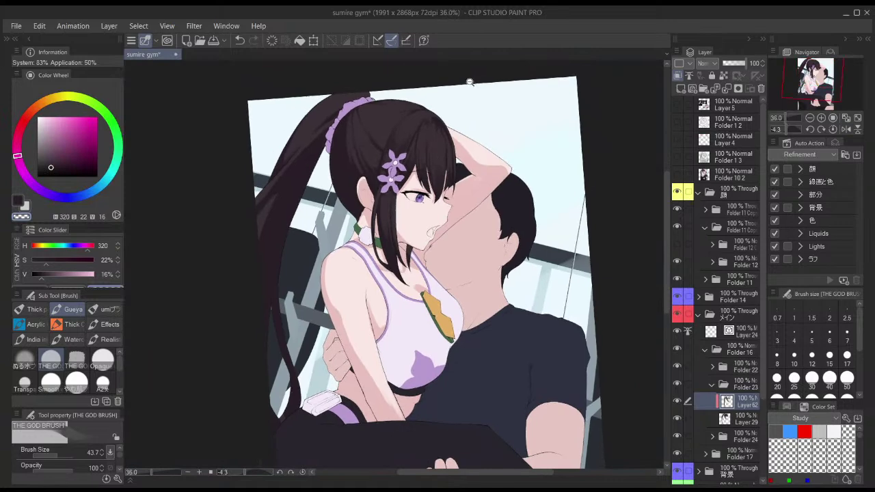
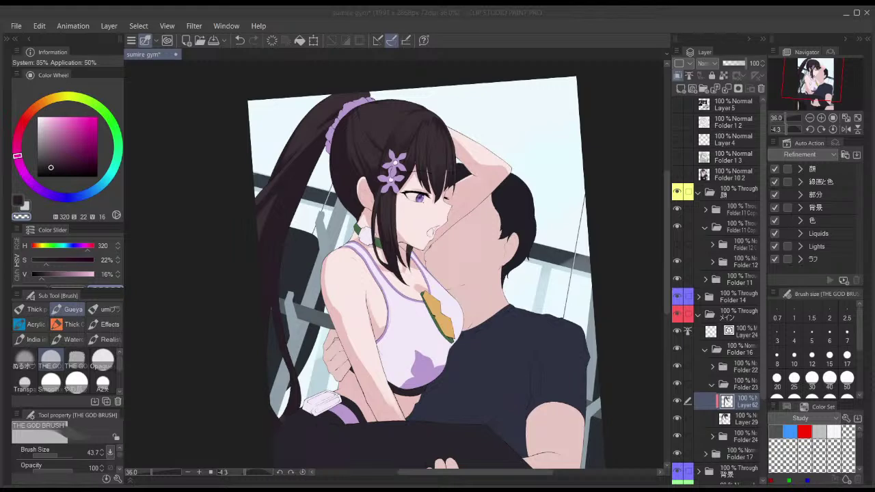
{"action": "left_click", "coordinate": [616, 108]}
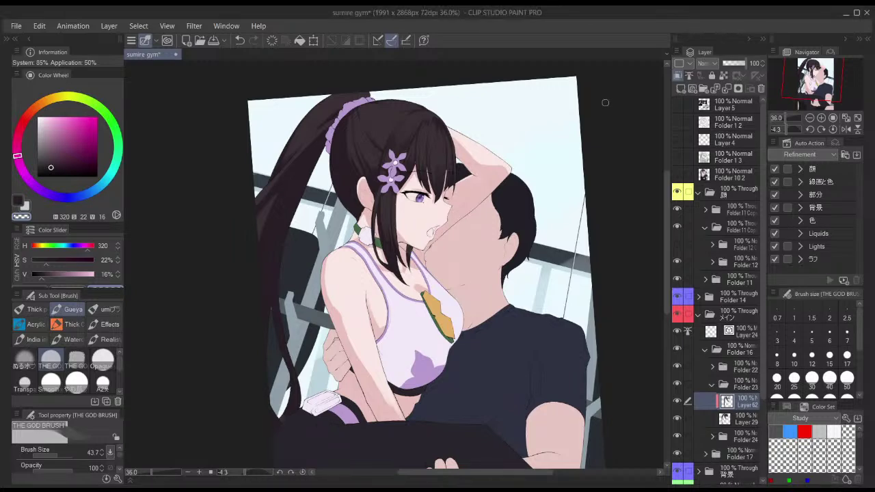
- Try short shadow strokes near the top of the crown with a fine brush of about 12.9, and undo them
{"action": "scroll", "coordinate": [405, 136], "scroll_direction": "up", "scroll_amount": 3}
{"action": "key", "text": "bracketleft"}
{"action": "key", "text": "bracketleft"}
{"action": "key", "text": "bracketleft"}
{"action": "key", "text": "bracketleft"}
{"action": "key", "text": "h"}
{"action": "key", "text": "h"}
{"action": "mouse_move", "coordinate": [483, 104]}
{"action": "left_mouse_down"}
{"action": "mouse_move", "coordinate": [495, 100]}
{"action": "mouse_move", "coordinate": [483, 104]}
{"action": "left_mouse_up"}
{"action": "key", "text": "ctrl+z"}
{"action": "key", "text": "bracketleft"}
{"action": "key", "text": "bracketleft"}
{"action": "left_click_drag", "start_coordinate": [482, 103], "coordinate": [472, 127]}
{"action": "key", "text": "bracketright"}
{"action": "key", "text": "ctrl+z"}
- Reposition the head in view and compare the crown shading in mirrored and normal orientation
{"action": "left_click_drag", "start_coordinate": [512, 124], "coordinate": [515, 84]}
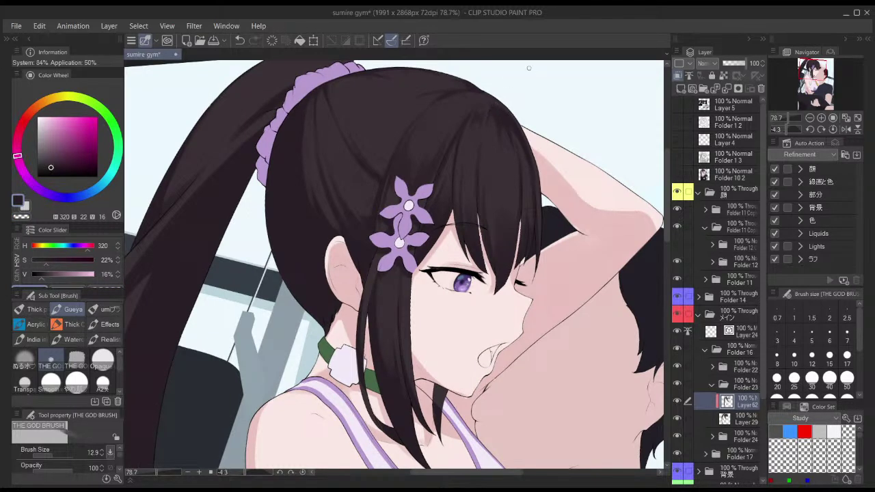
{"action": "key", "text": "h"}
{"action": "key", "text": "h"}
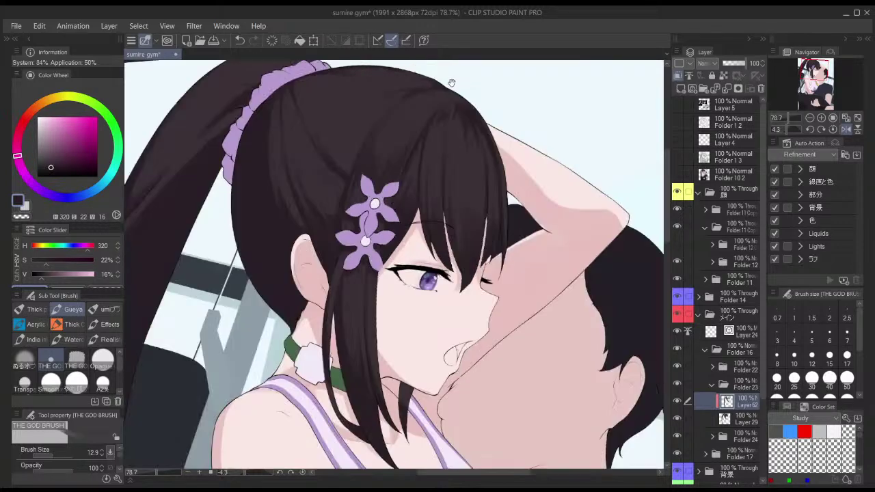
- Paint fine shadow strokes on the upper bangs near the front of the crown with a brush of about 12
{"action": "key", "text": "bracketleft"}
{"action": "key", "text": "bracketright"}
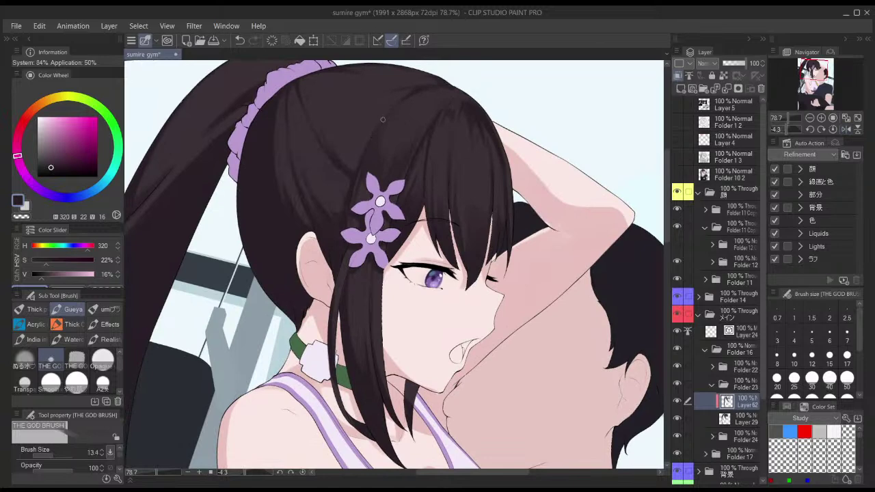
{"action": "scroll", "coordinate": [410, 130], "scroll_direction": "down", "scroll_amount": 4}
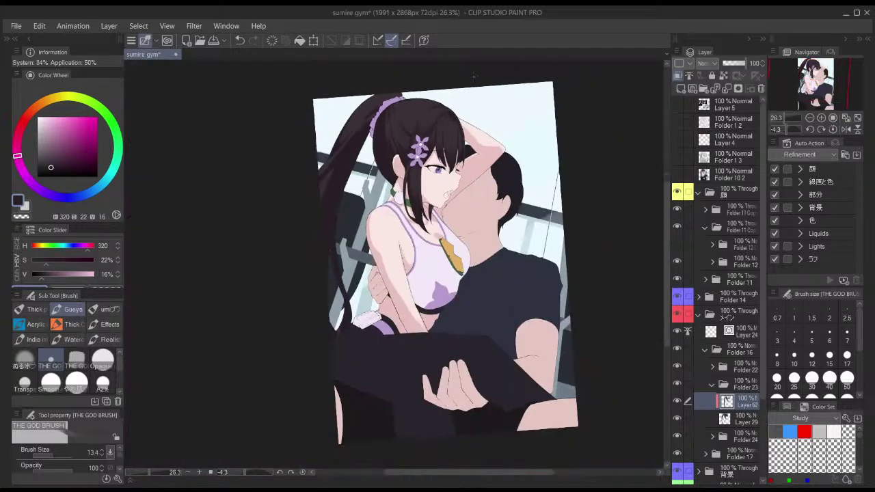
{"action": "scroll", "coordinate": [458, 102], "scroll_direction": "up", "scroll_amount": 6}
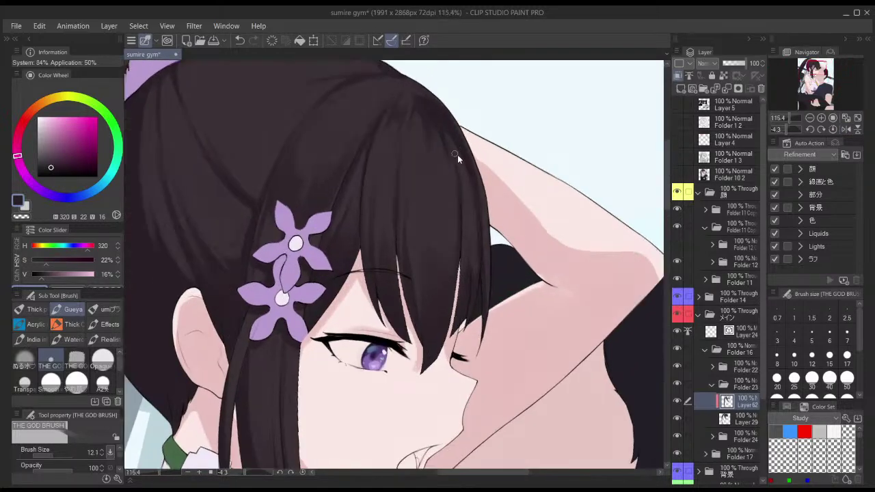
{"action": "left_click_drag", "start_coordinate": [439, 125], "coordinate": [461, 189]}
{"action": "key", "text": "bracketleft"}
{"action": "left_click_drag", "start_coordinate": [403, 146], "coordinate": [405, 147]}
- Soften the upper bangs' shadow with a larger brush, alternating between transparent and dark colour, and add a stroke with a fine brush
{"action": "key", "text": "bracketright"}
{"action": "key", "text": "bracketright"}
{"action": "key", "text": "bracketright"}
{"action": "key", "text": "bracketright"}
{"action": "key", "text": "bracketright"}
{"action": "key", "text": "bracketright"}
{"action": "key", "text": "bracketright"}
{"action": "key", "text": "bracketright"}
{"action": "key", "text": "bracketright"}
{"action": "key", "text": "bracketright"}
{"action": "key", "text": "c"}
{"action": "key", "text": "c"}
{"action": "left_click_drag", "start_coordinate": [438, 161], "coordinate": [419, 154]}
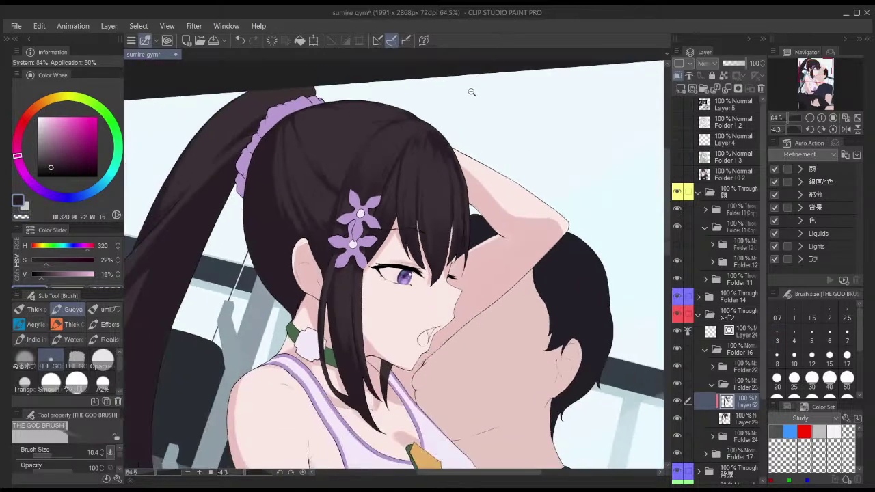
- Soften the shading on the lower middle bangs with transparent colour, using brush sizes of about 39 and 24
{"action": "left_click_drag", "start_coordinate": [471, 123], "coordinate": [431, 126]}
{"action": "left_click_drag", "start_coordinate": [444, 208], "coordinate": [458, 219]}
{"action": "scroll", "coordinate": [458, 219], "scroll_direction": "up", "scroll_amount": 2}
{"action": "key", "text": "bracketright"}
{"action": "key", "text": "bracketright"}
{"action": "key", "text": "bracketright"}
{"action": "key", "text": "bracketright"}
{"action": "key", "text": "bracketright"}
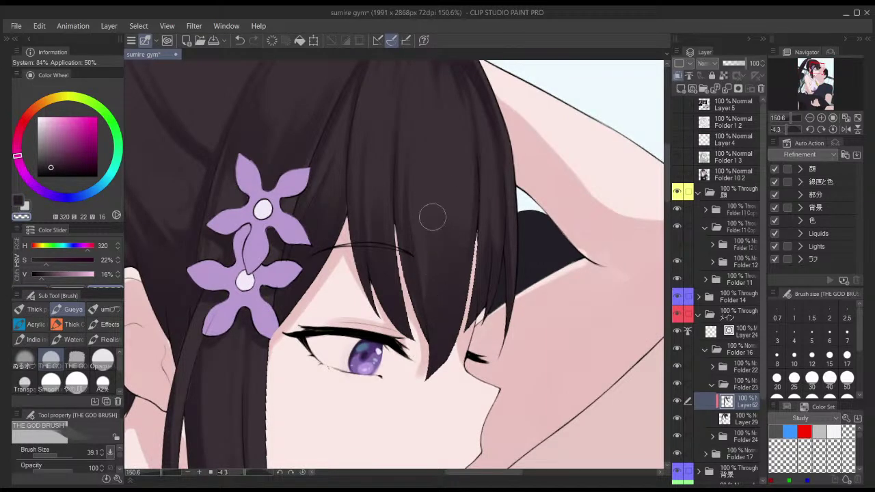
{"action": "key", "text": "bracketleft"}
{"action": "key", "text": "bracketleft"}
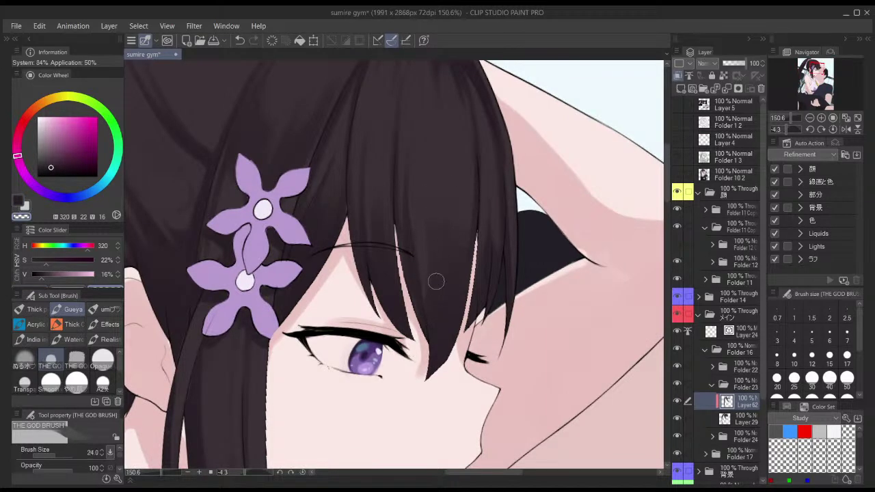
- Deepen the bangs beside the raised arm with a dark brush of about 58, refining the strands with transparent colour at about 24.7
{"action": "key", "text": "bracketright"}
{"action": "key", "text": "bracketright"}
{"action": "key", "text": "bracketright"}
{"action": "key", "text": "bracketright"}
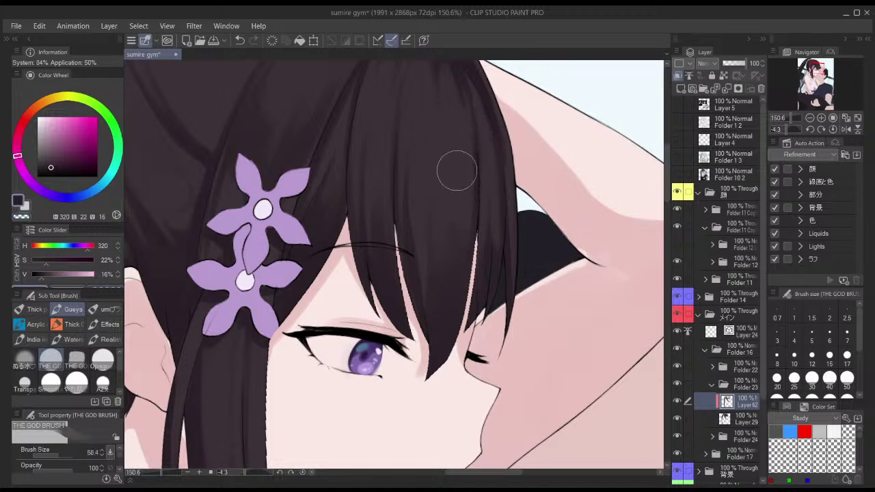
{"action": "key", "text": "bracketleft"}
{"action": "key", "text": "bracketleft"}
{"action": "key", "text": "bracketleft"}
{"action": "key", "text": "bracketleft"}
{"action": "key", "text": "bracketleft"}
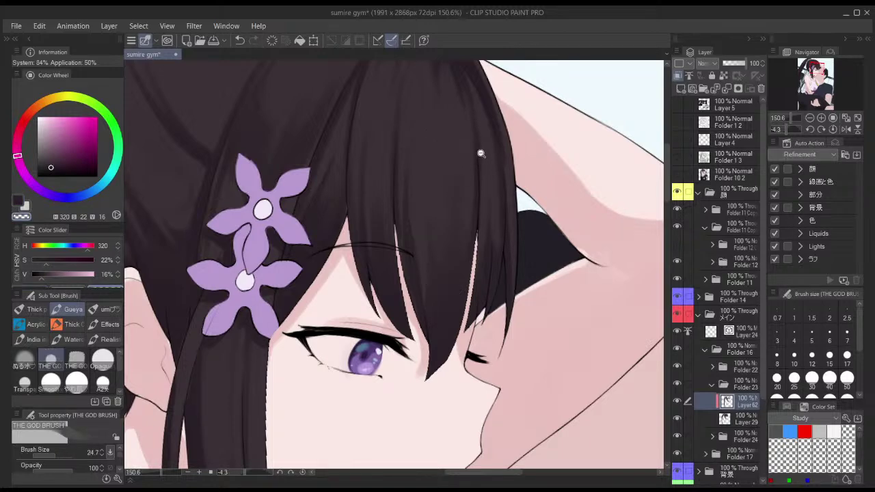
{"action": "scroll", "coordinate": [450, 149], "scroll_direction": "down", "scroll_amount": 2}
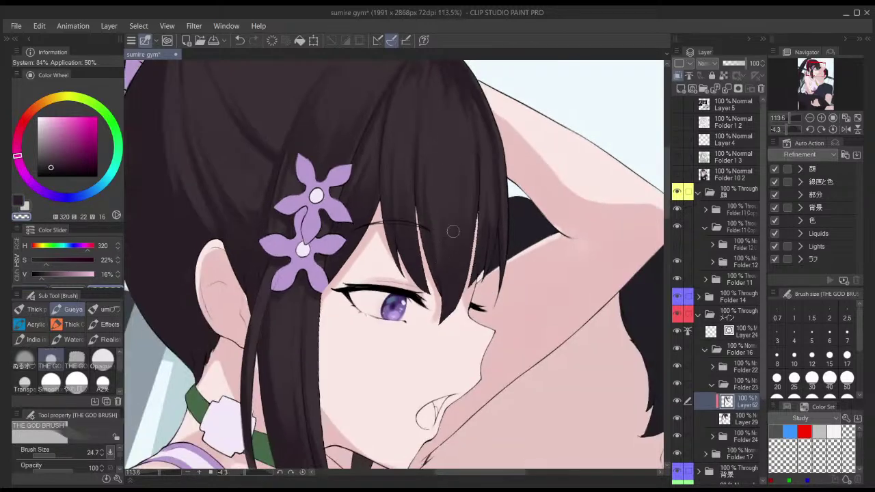
{"action": "scroll", "coordinate": [497, 133], "scroll_direction": "down", "scroll_amount": 2}
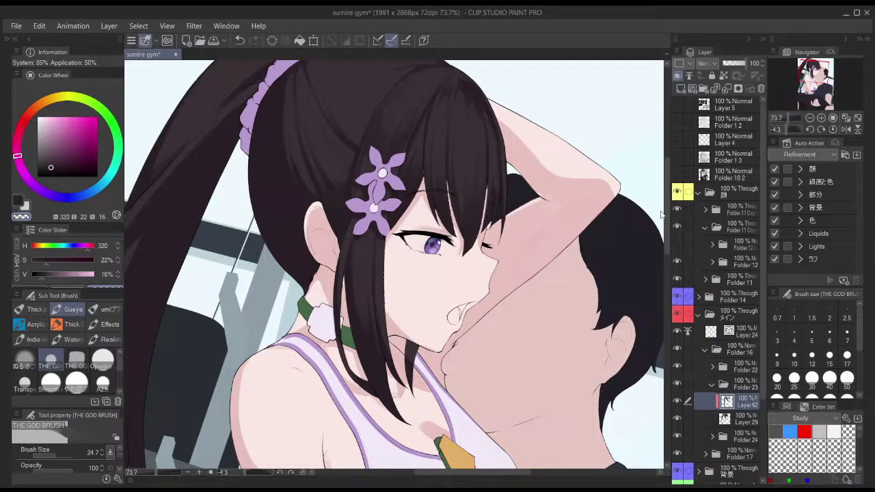
- Try shadow strokes across the crown above the flower hairpins, and undo them
{"action": "mouse_move", "coordinate": [377, 83]}
{"action": "left_mouse_down"}
{"action": "mouse_move", "coordinate": [373, 144]}
{"action": "mouse_move", "coordinate": [346, 166]}
{"action": "mouse_move", "coordinate": [352, 180]}
{"action": "left_mouse_up"}
{"action": "key", "text": "c"}
{"action": "key", "text": "ctrl+z"}
{"action": "left_click_drag", "start_coordinate": [335, 131], "coordinate": [367, 174]}
{"action": "mouse_move", "coordinate": [409, 154]}
{"action": "left_mouse_down"}
{"action": "mouse_move", "coordinate": [388, 194]}
{"action": "mouse_move", "coordinate": [398, 169]}
{"action": "left_mouse_up"}
{"action": "left_click_drag", "start_coordinate": [362, 135], "coordinate": [366, 157]}
{"action": "left_click_drag", "start_coordinate": [350, 134], "coordinate": [354, 148]}
{"action": "key", "text": "ctrl+z"}
{"action": "key", "text": "ctrl+z"}
{"action": "key", "text": "ctrl+z"}
{"action": "key", "text": "ctrl+z"}
{"action": "key", "text": "ctrl+z"}
{"action": "key", "text": "ctrl+z"}
{"action": "key", "text": "ctrl+z"}
{"action": "key", "text": "ctrl+z"}
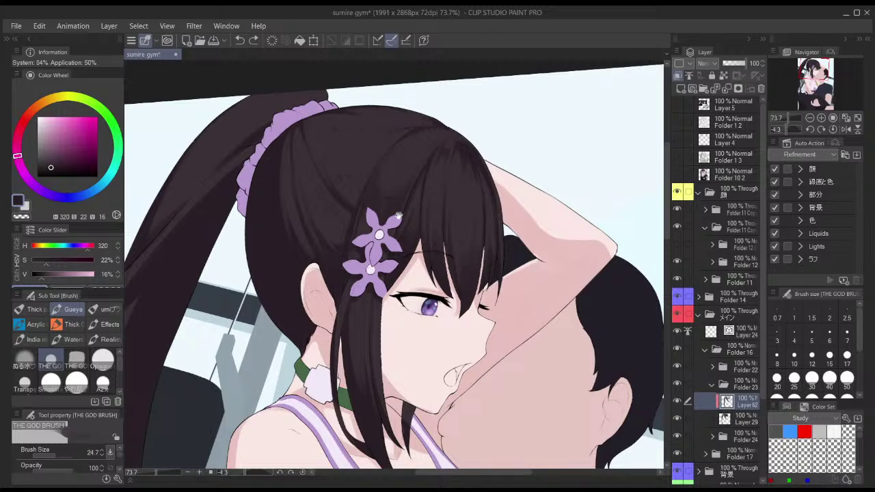
- Try a curved shadow stroke on the crown running down from the scrunchie, and undo it
{"action": "left_click_drag", "start_coordinate": [444, 176], "coordinate": [351, 174]}
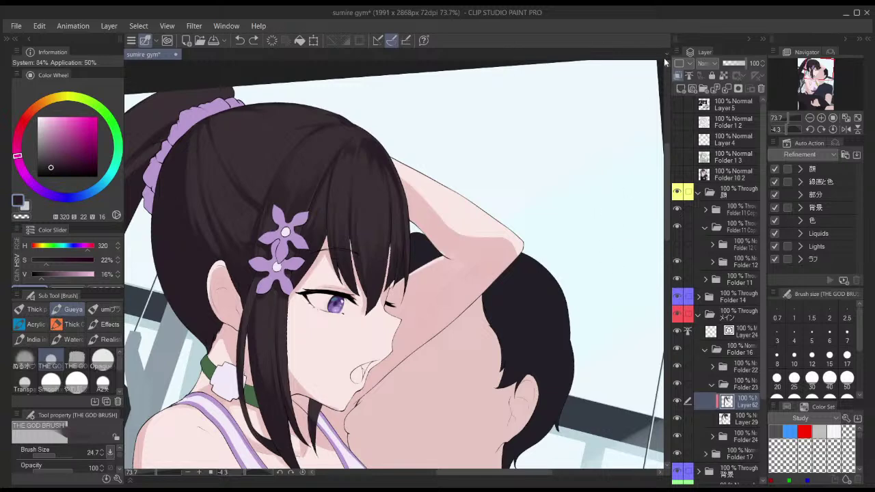
{"action": "left_click_drag", "start_coordinate": [395, 107], "coordinate": [537, 129]}
{"action": "left_click_drag", "start_coordinate": [356, 148], "coordinate": [437, 148]}
{"action": "mouse_move", "coordinate": [381, 152]}
{"action": "left_mouse_down"}
{"action": "mouse_move", "coordinate": [407, 201]}
{"action": "mouse_move", "coordinate": [450, 238]}
{"action": "left_mouse_up"}
{"action": "key", "text": "ctrl+z"}
{"action": "left_click_drag", "start_coordinate": [460, 131], "coordinate": [437, 130]}
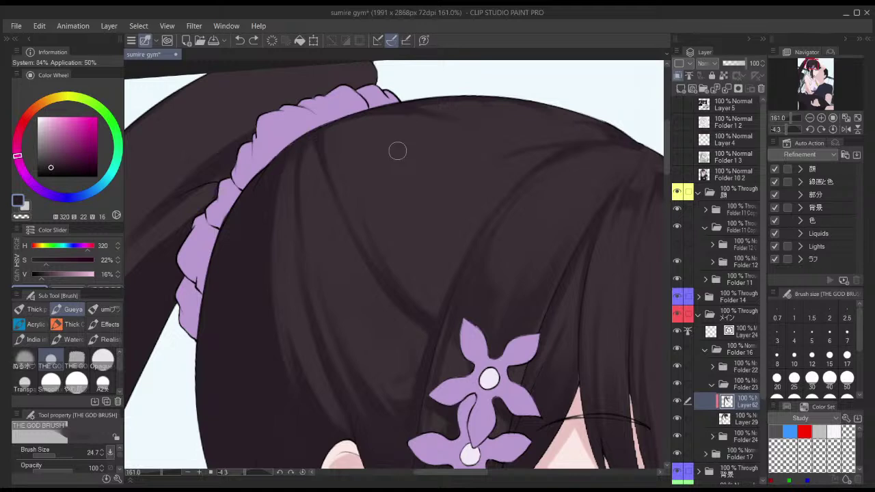
{"action": "left_click_drag", "start_coordinate": [363, 152], "coordinate": [355, 152]}
{"action": "mouse_move", "coordinate": [321, 128]}
{"action": "left_mouse_down"}
{"action": "mouse_move", "coordinate": [379, 264]}
{"action": "mouse_move", "coordinate": [373, 274]}
{"action": "left_mouse_up"}
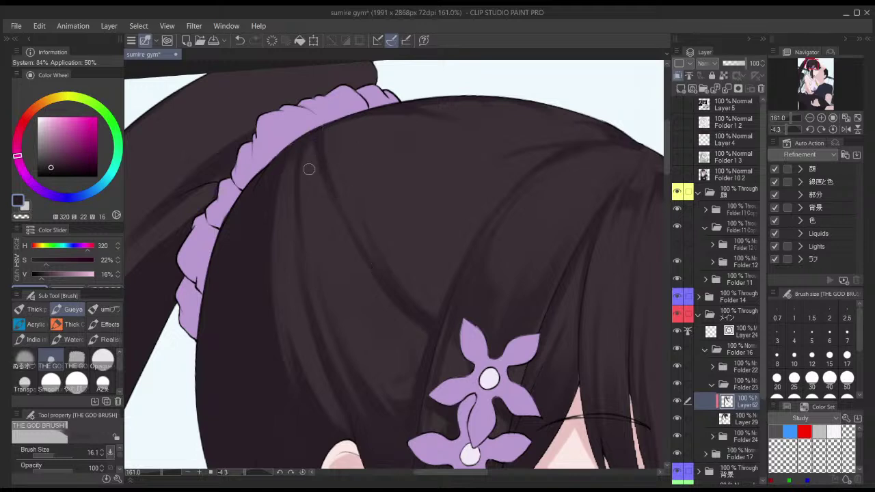
{"action": "key", "text": "ctrl+z"}
- Paint a curved strand shadow from the scrunchie down the side of the head with a brush of about 16, softening it with transparent colour at about 45
{"action": "left_click_drag", "start_coordinate": [324, 202], "coordinate": [316, 167]}
{"action": "left_click_drag", "start_coordinate": [359, 277], "coordinate": [363, 292]}
{"action": "left_click_drag", "start_coordinate": [320, 166], "coordinate": [372, 297]}
{"action": "key", "text": "ctrl+z"}
{"action": "left_click_drag", "start_coordinate": [319, 173], "coordinate": [372, 330]}
{"action": "key", "text": "c"}
{"action": "left_click_drag", "start_coordinate": [356, 298], "coordinate": [315, 153]}
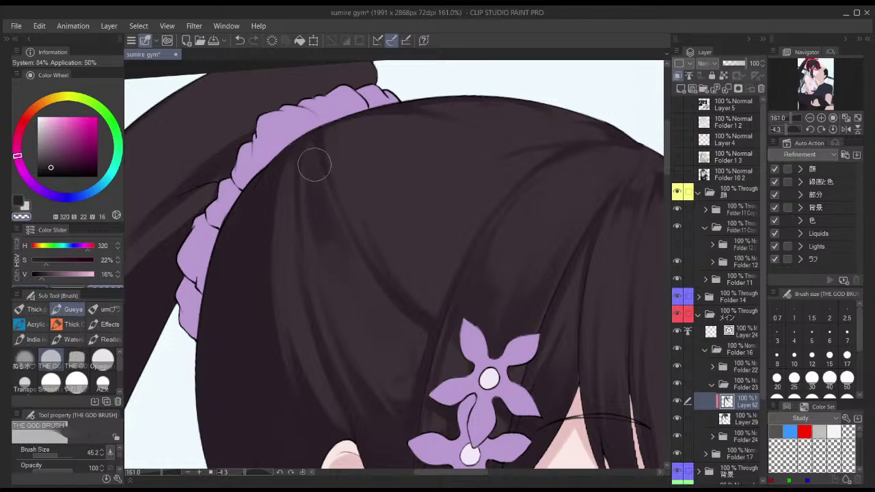
{"action": "scroll", "coordinate": [390, 170], "scroll_direction": "down", "scroll_amount": 2}
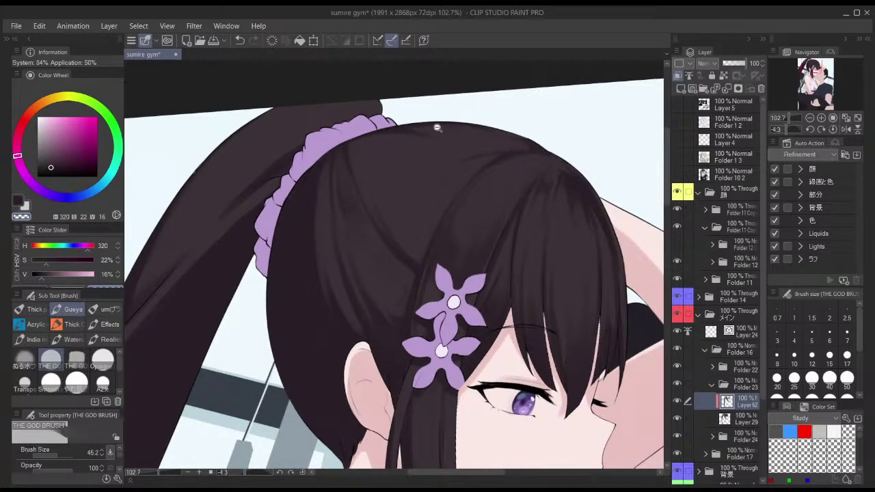
{"action": "scroll", "coordinate": [437, 128], "scroll_direction": "down", "scroll_amount": 2}
{"action": "scroll", "coordinate": [438, 100], "scroll_direction": "up", "scroll_amount": 2}
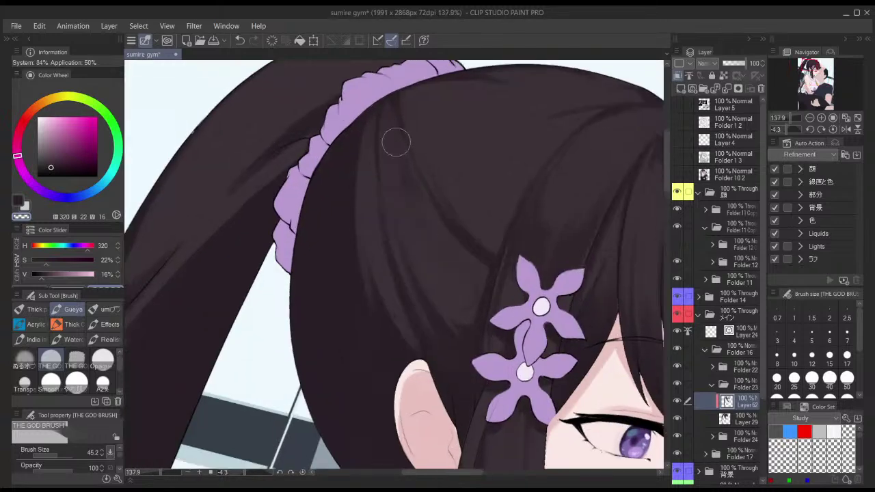
{"action": "scroll", "coordinate": [435, 141], "scroll_direction": "down", "scroll_amount": 1}
{"action": "scroll", "coordinate": [438, 130], "scroll_direction": "down", "scroll_amount": 1}
- Try shading the base of the ponytail beside the scrunchie with a brush reduced to about 12, and undo the last stroke
{"action": "key", "text": "c"}
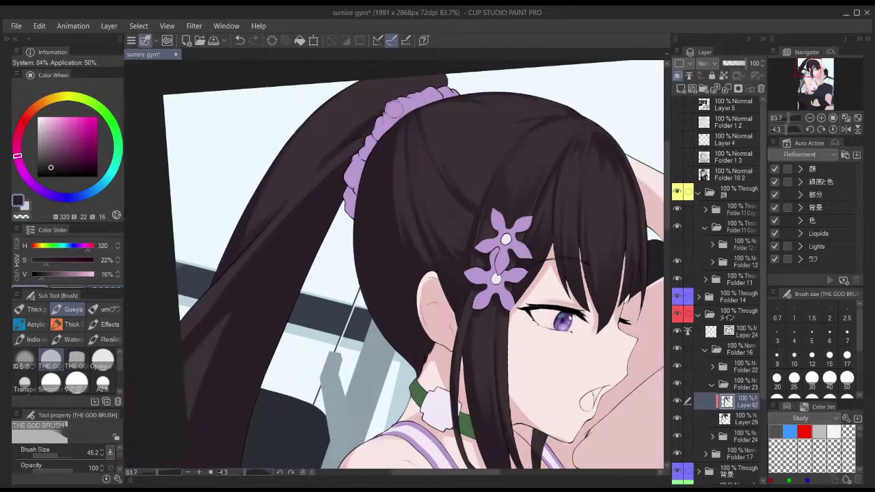
{"action": "left_click_drag", "start_coordinate": [397, 101], "coordinate": [417, 94]}
{"action": "left_click_drag", "start_coordinate": [367, 134], "coordinate": [374, 139]}
{"action": "key", "text": "bracketleft"}
{"action": "key", "text": "bracketleft"}
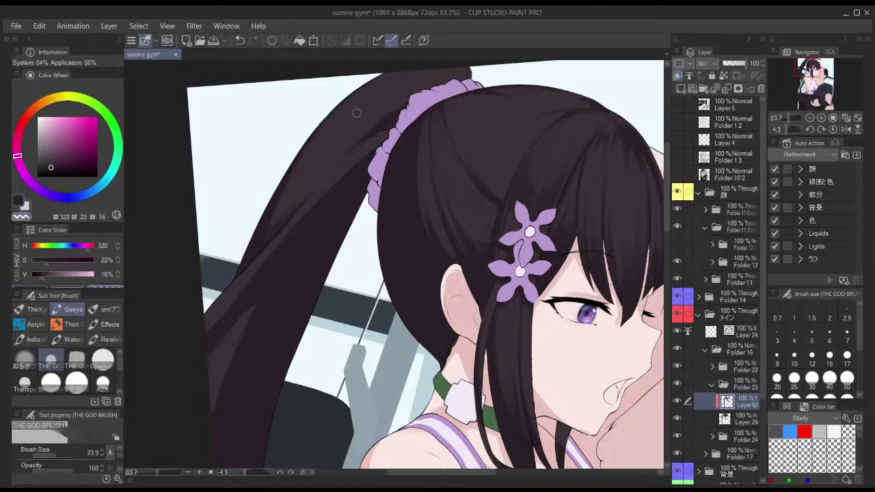
{"action": "key", "text": "bracketleft"}
{"action": "key", "text": "bracketleft"}
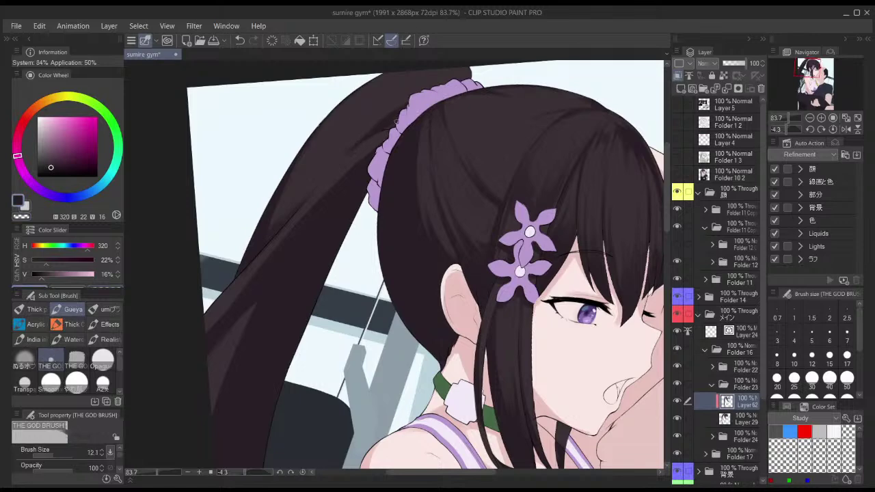
{"action": "key", "text": "ctrl+z"}
- Straighten the canvas rotation to 0 and examine the hair shading on the overall figure from farther out
{"action": "scroll", "coordinate": [389, 126], "scroll_direction": "down", "scroll_amount": 3}
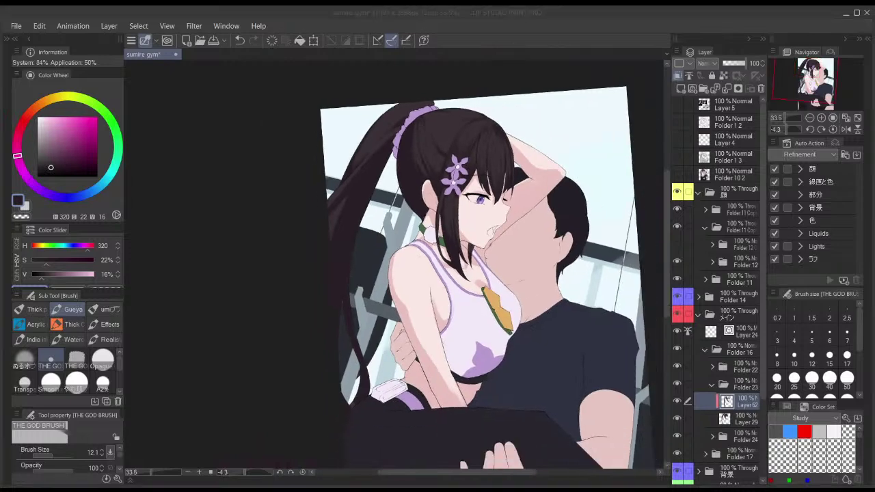
{"action": "left_click", "coordinate": [278, 186]}
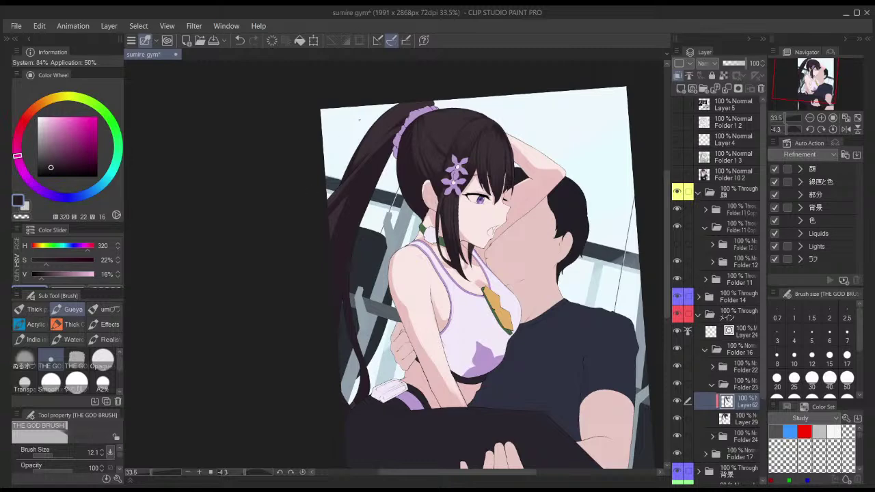
{"action": "scroll", "coordinate": [384, 109], "scroll_direction": "up", "scroll_amount": 2}
{"action": "scroll", "coordinate": [479, 148], "scroll_direction": "down", "scroll_amount": 1}
{"action": "left_click_drag", "start_coordinate": [506, 159], "coordinate": [443, 113]}
{"action": "key", "text": "shift+space"}
{"action": "left_click_drag", "start_coordinate": [550, 112], "coordinate": [553, 127]}
{"action": "scroll", "coordinate": [518, 123], "scroll_direction": "down", "scroll_amount": 1}
{"action": "key", "text": "h"}
{"action": "left_click_drag", "start_coordinate": [542, 124], "coordinate": [536, 116]}
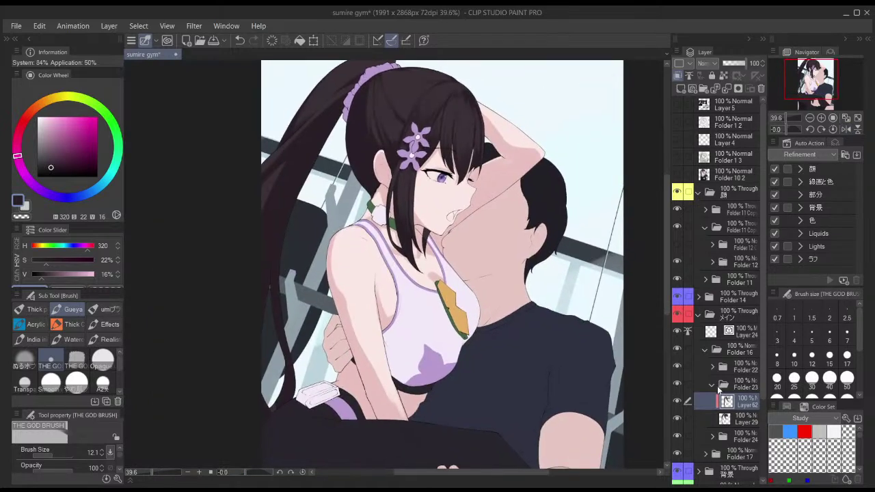
{"action": "scroll", "coordinate": [594, 171], "scroll_direction": "down", "scroll_amount": 1}
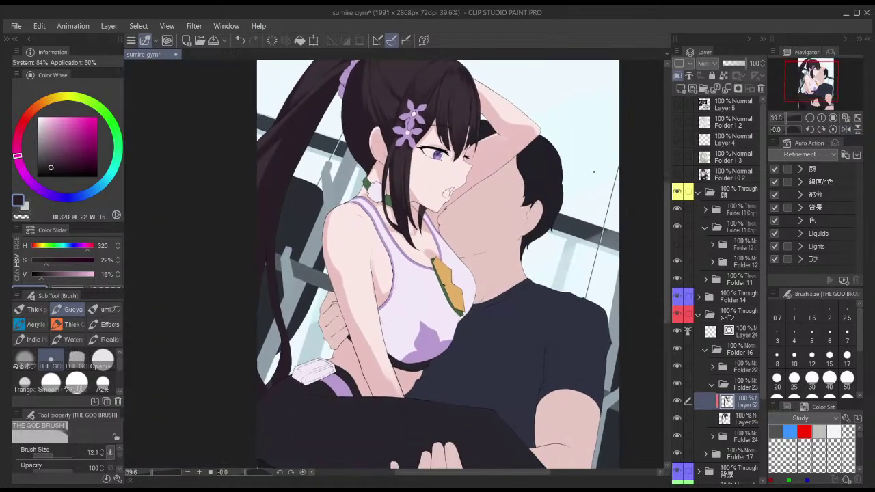
- Collapse the 顔 folder, expand Folder 24, select Layer 61 and sample the skin shadow colour on the woman's arm
{"action": "left_click", "coordinate": [698, 193]}
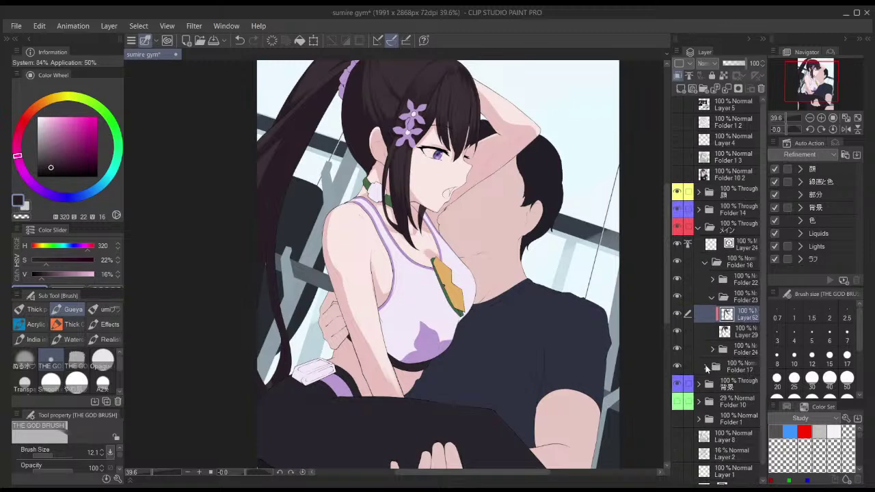
{"action": "left_click", "coordinate": [705, 367]}
{"action": "left_click", "coordinate": [728, 419]}
{"action": "left_click", "coordinate": [705, 369]}
{"action": "left_click", "coordinate": [712, 350]}
{"action": "left_click", "coordinate": [725, 368]}
{"action": "left_click", "coordinate": [335, 272], "text": "alt"}
- Smooth the skin shadows along the woman's upper arm and beside the armpit with an enlarged Blur tool
{"action": "key", "text": "j"}
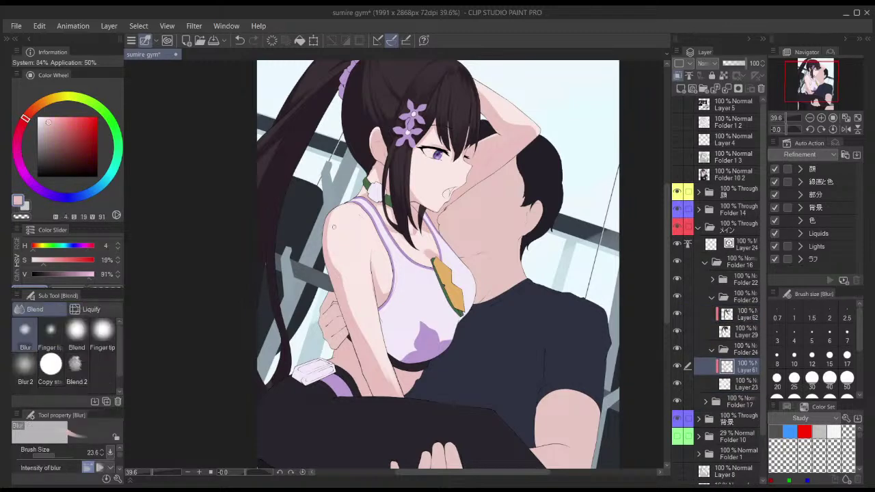
{"action": "key", "text": "bracketright"}
{"action": "mouse_move", "coordinate": [342, 276]}
{"action": "left_mouse_down"}
{"action": "mouse_move", "coordinate": [391, 379]}
{"action": "mouse_move", "coordinate": [363, 328]}
{"action": "left_mouse_up"}
{"action": "left_click_drag", "start_coordinate": [381, 263], "coordinate": [383, 292]}
- Shade the skin beside the armpit with a brush of about 28, trim it with transparent colour at about 40, and blur it
{"action": "key", "text": "b"}
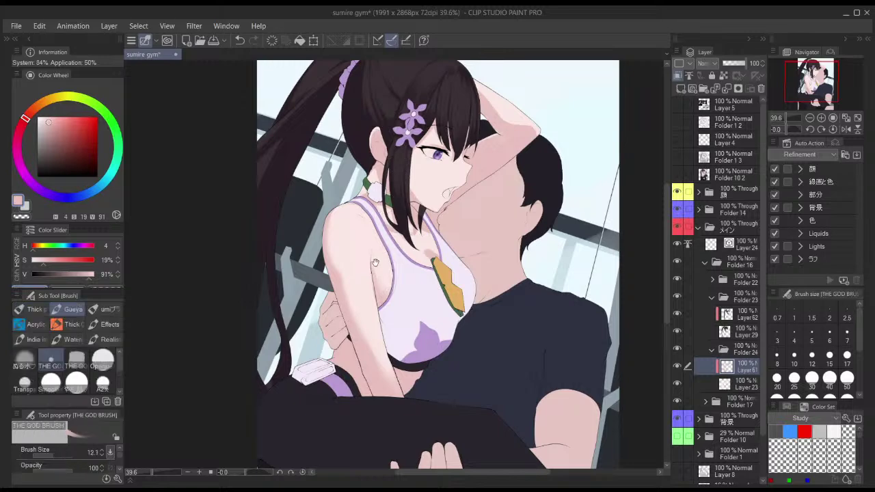
{"action": "scroll", "coordinate": [376, 253], "scroll_direction": "up", "scroll_amount": 2}
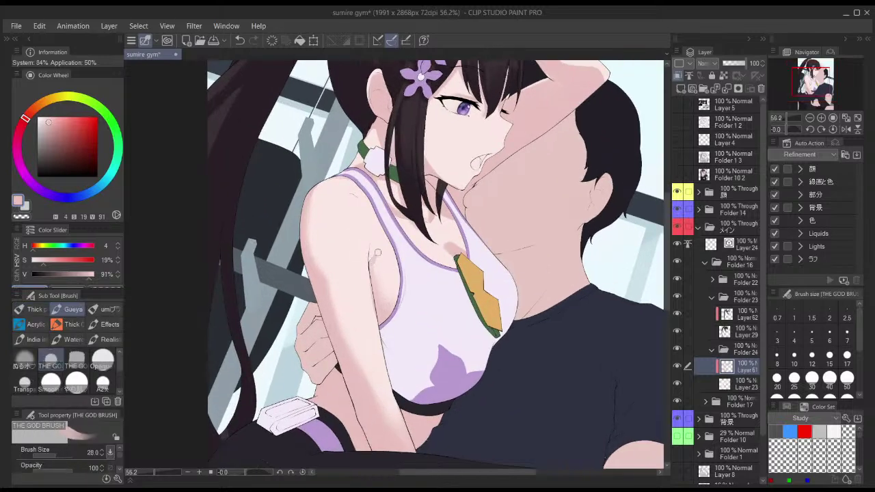
{"action": "key", "text": "bracketleft"}
{"action": "key", "text": "c"}
{"action": "key", "text": "bracketright"}
{"action": "key", "text": "bracketright"}
{"action": "key", "text": "bracketleft"}
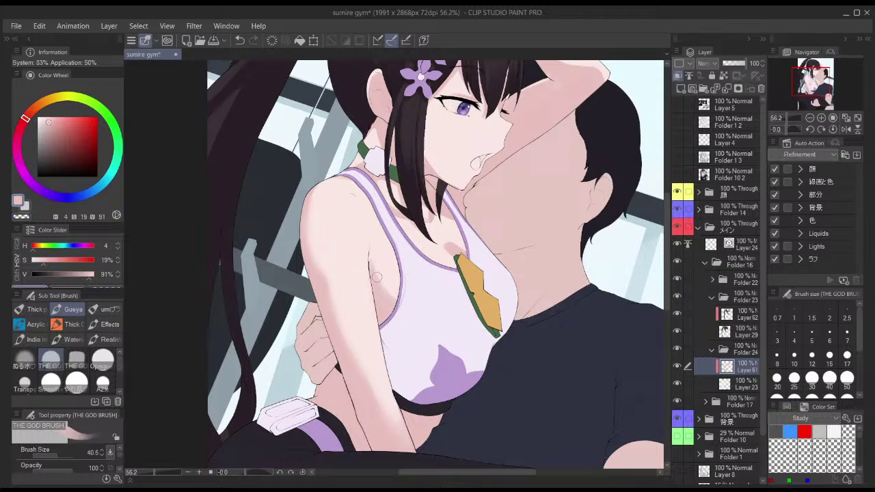
{"action": "key", "text": "j"}
{"action": "scroll", "coordinate": [400, 226], "scroll_direction": "down", "scroll_amount": 2}
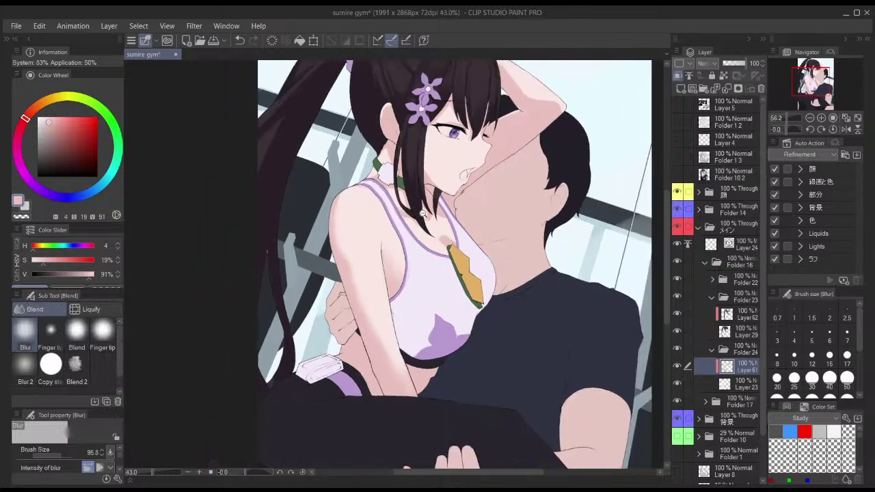
- Paint a small shadow at the armpit crease with brush sizes of about 11 to 20, and blur it
{"action": "key", "text": "b"}
{"action": "scroll", "coordinate": [387, 246], "scroll_direction": "up", "scroll_amount": 5}
{"action": "key", "text": "bracketleft"}
{"action": "key", "text": "bracketleft"}
{"action": "key", "text": "bracketleft"}
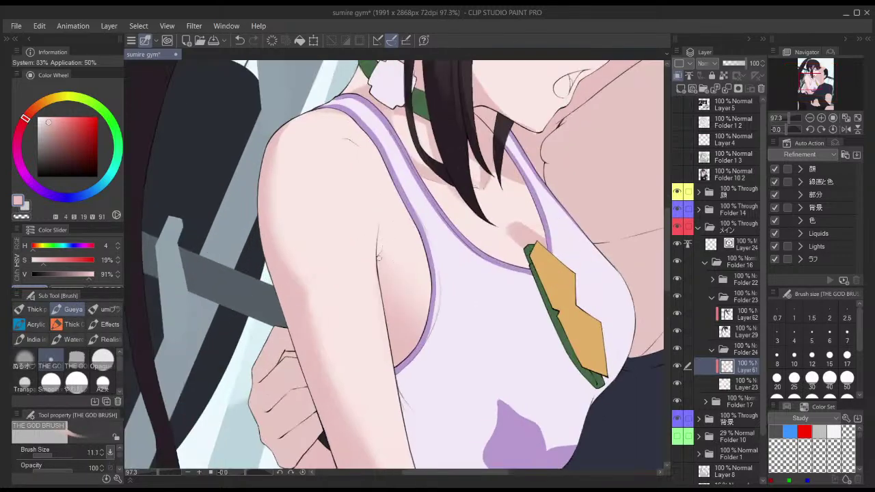
{"action": "key", "text": "bracketright"}
{"action": "key", "text": "bracketright"}
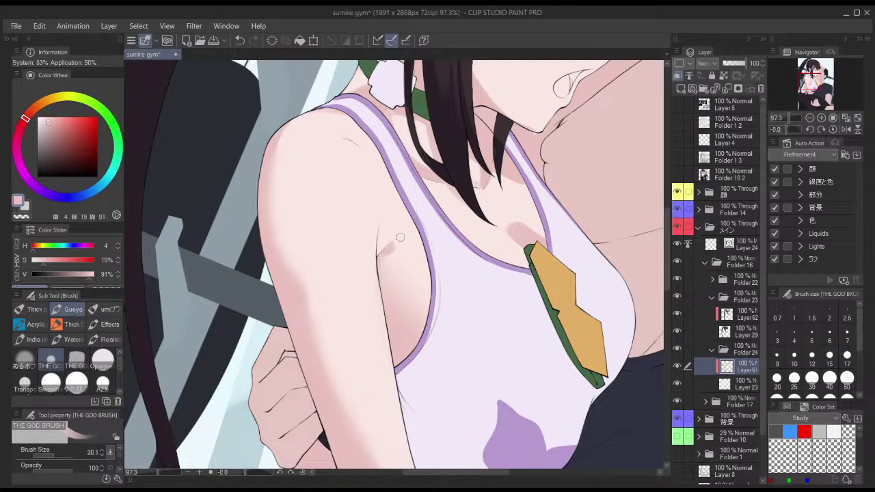
{"action": "key", "text": "j"}
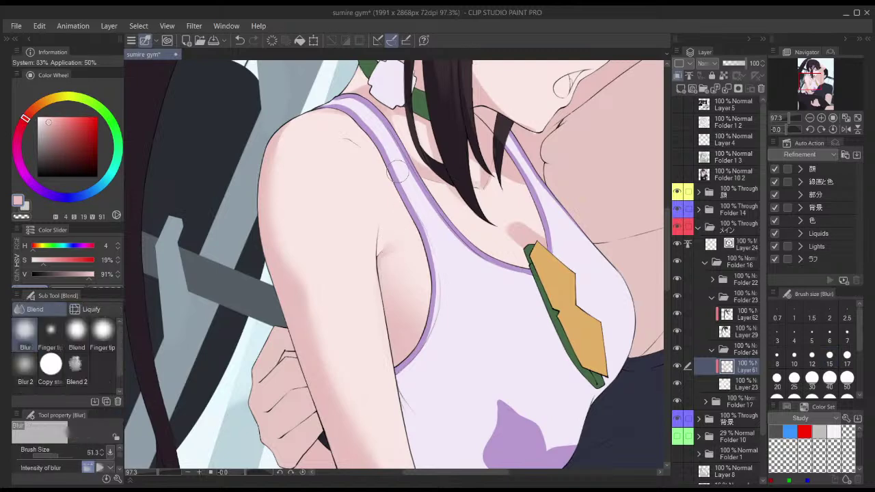
- Undo a stray stroke, then add a short shadow along the upper armpit line with a brush of about 21 and blur it
{"action": "key", "text": "b"}
{"action": "key", "text": "bracketleft"}
{"action": "key", "text": "ctrl+z"}
{"action": "mouse_move", "coordinate": [381, 221]}
{"action": "left_mouse_down"}
{"action": "mouse_move", "coordinate": [379, 249]}
{"action": "mouse_move", "coordinate": [385, 216]}
{"action": "left_mouse_up"}
{"action": "key", "text": "bracketright"}
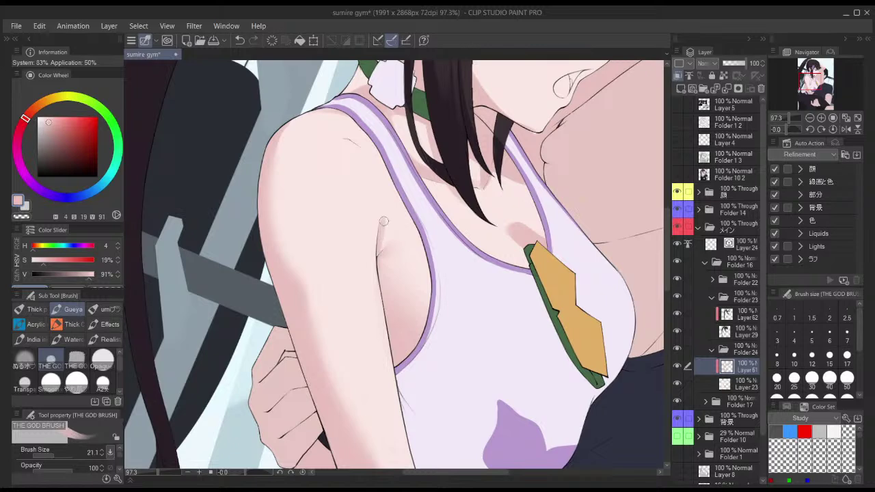
{"action": "key", "text": "j"}
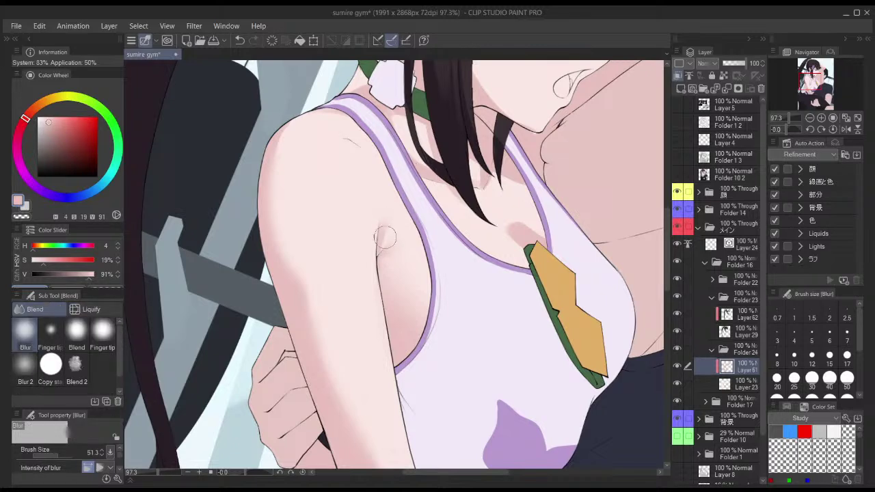
- Undo a stray stroke, then repaint the small armpit crease shadow with a brush of about 18 to 25, trimming it with transparent colour
{"action": "key", "text": "b"}
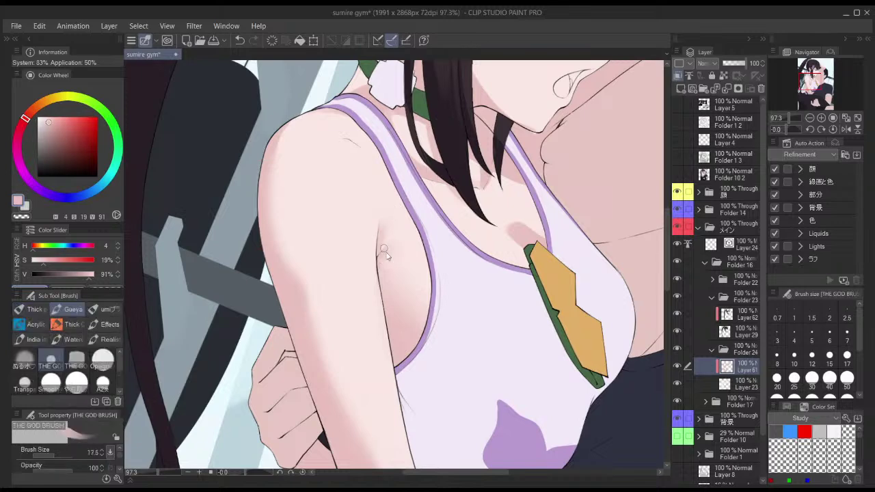
{"action": "key", "text": "j"}
{"action": "left_click_drag", "start_coordinate": [400, 246], "coordinate": [405, 277]}
{"action": "key", "text": "b"}
{"action": "key", "text": "ctrl+z"}
{"action": "key", "text": "h"}
{"action": "key", "text": "h"}
{"action": "key", "text": "c"}
{"action": "left_click_drag", "start_coordinate": [385, 239], "coordinate": [380, 248]}
{"action": "key", "text": "c"}
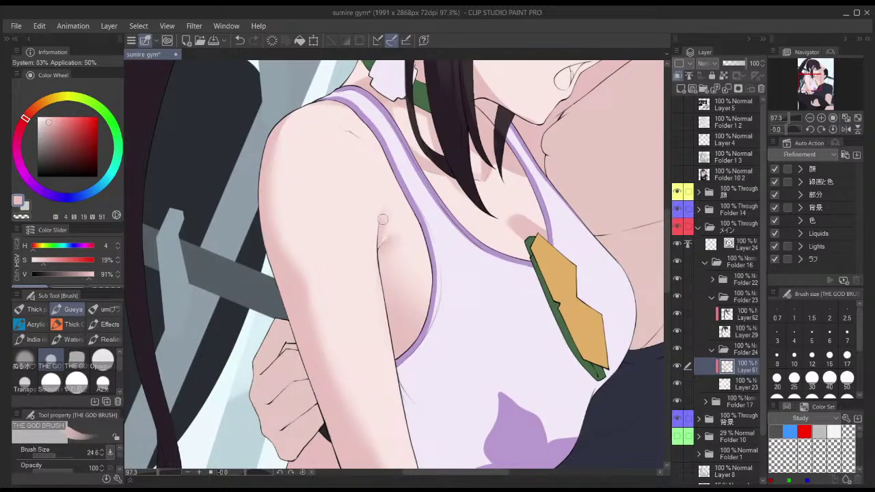
- Blur the armpit crease shadow, then paint a shadow along the woman's collarbone beside the strap with a brush of about 17
{"action": "key", "text": "j"}
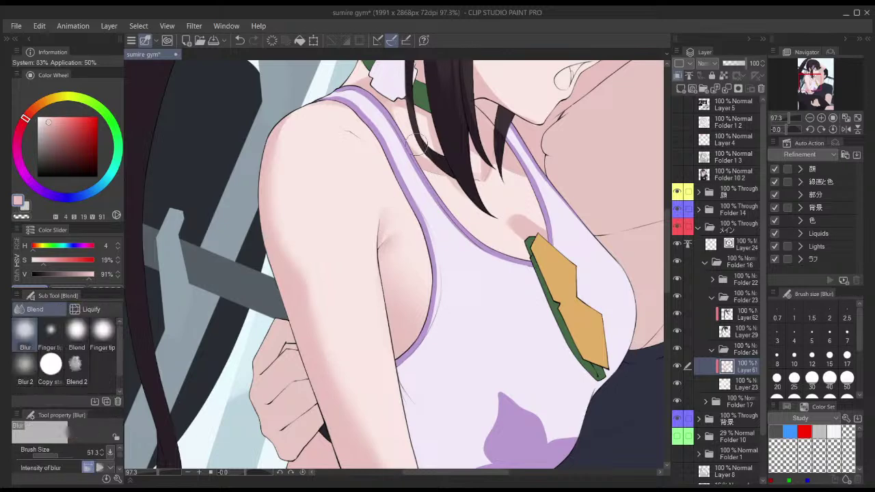
{"action": "key", "text": "b"}
{"action": "key", "text": "ctrl+z"}
{"action": "mouse_move", "coordinate": [345, 128]}
{"action": "left_mouse_down"}
{"action": "mouse_move", "coordinate": [394, 156]}
{"action": "mouse_move", "coordinate": [373, 147]}
{"action": "mouse_move", "coordinate": [400, 142]}
{"action": "left_mouse_up"}
{"action": "left_click", "coordinate": [401, 143], "text": "alt"}
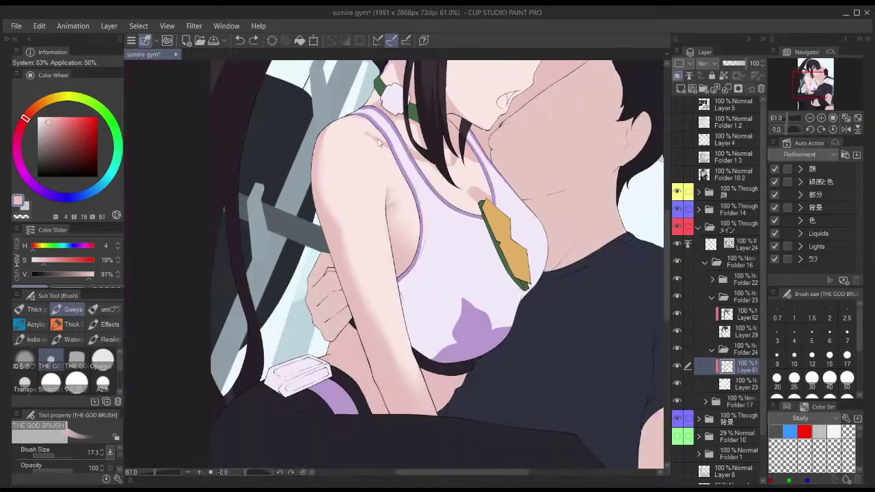
{"action": "left_click", "coordinate": [456, 137], "text": "alt"}
{"action": "left_click_drag", "start_coordinate": [508, 126], "coordinate": [503, 125]}
- Trim the shadows around the collarbone and neck with transparent colour at about 23, and soften them with a Blur size of about 42
{"action": "key", "text": "h"}
{"action": "left_click_drag", "start_coordinate": [521, 58], "coordinate": [520, 63]}
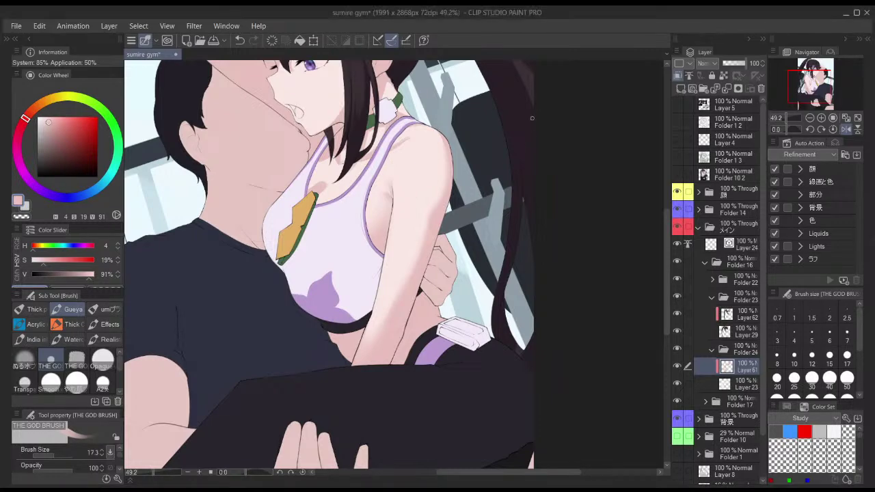
{"action": "key", "text": "h"}
{"action": "scroll", "coordinate": [437, 266], "scroll_direction": "up", "scroll_amount": 3}
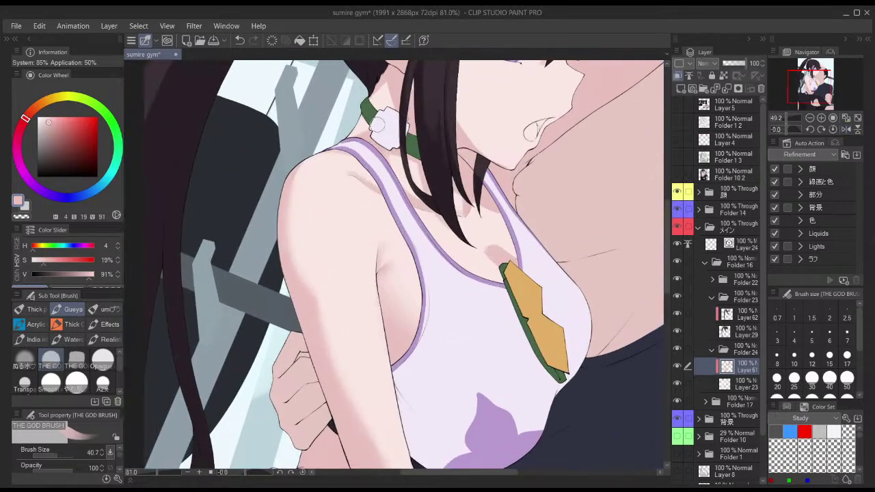
{"action": "left_click", "coordinate": [678, 176]}
{"action": "left_click", "coordinate": [677, 176]}
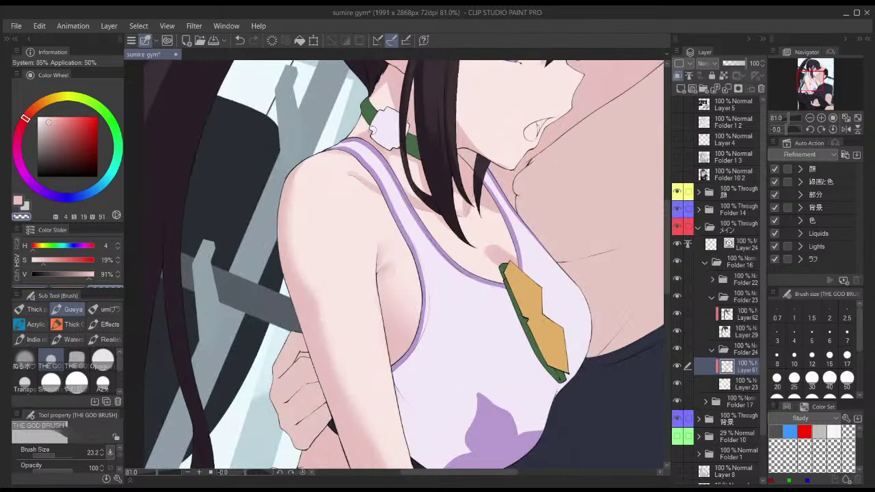
{"action": "key", "text": "j"}
{"action": "mouse_move", "coordinate": [389, 131]}
{"action": "left_mouse_down"}
{"action": "mouse_move", "coordinate": [411, 138]}
{"action": "mouse_move", "coordinate": [400, 153]}
{"action": "mouse_move", "coordinate": [426, 153]}
{"action": "mouse_move", "coordinate": [415, 176]}
{"action": "left_mouse_up"}
{"action": "key", "text": "bracketleft"}
{"action": "key", "text": "bracketleft"}
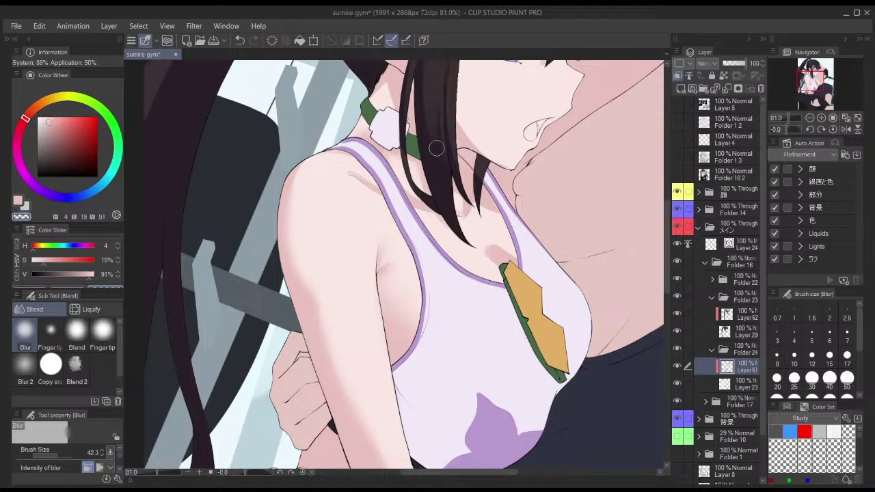
- Undo the last stroke, then shade the skin of the neck below the green collar with a brush of about 46 and blur it
{"action": "key", "text": "b"}
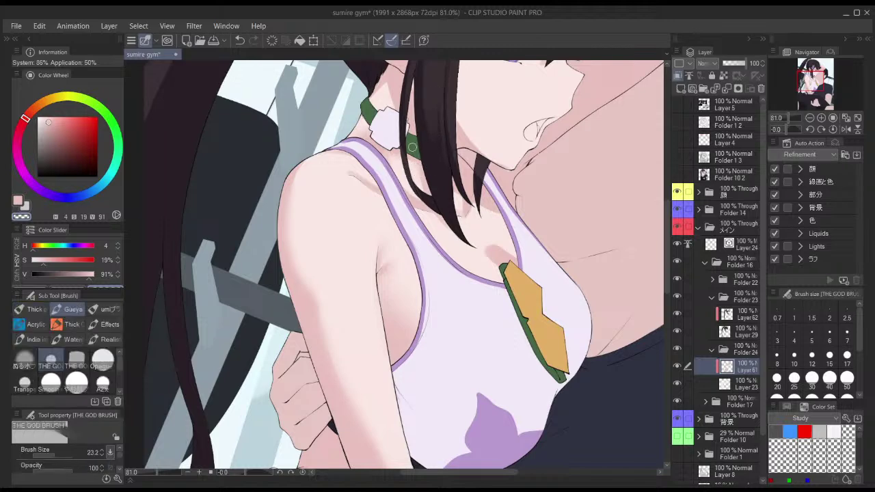
{"action": "key", "text": "]"}
{"action": "key", "text": "ctrl+z"}
{"action": "left_click", "coordinate": [372, 136], "text": "alt"}
{"action": "left_click", "coordinate": [372, 135], "text": "alt"}
{"action": "key", "text": "]"}
{"action": "mouse_move", "coordinate": [371, 131]}
{"action": "left_mouse_down"}
{"action": "mouse_move", "coordinate": [364, 134]}
{"action": "mouse_move", "coordinate": [434, 185]}
{"action": "left_mouse_up"}
{"action": "key", "text": "["}
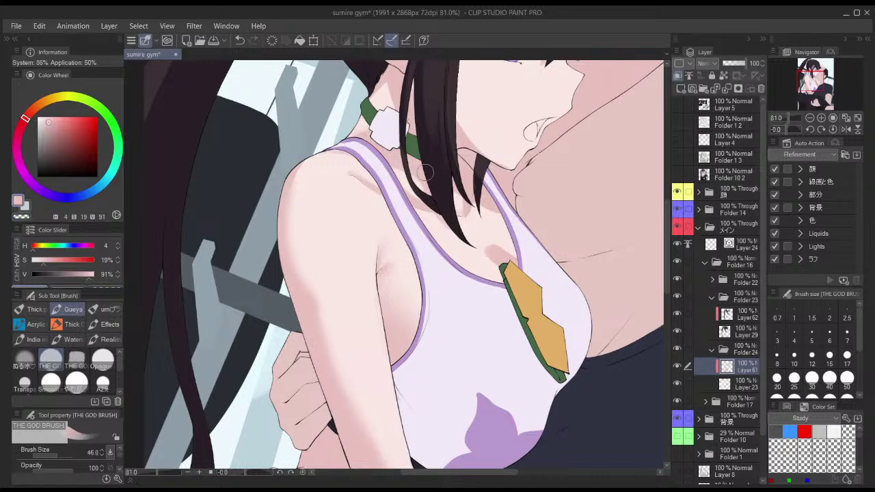
{"action": "key", "text": "j"}
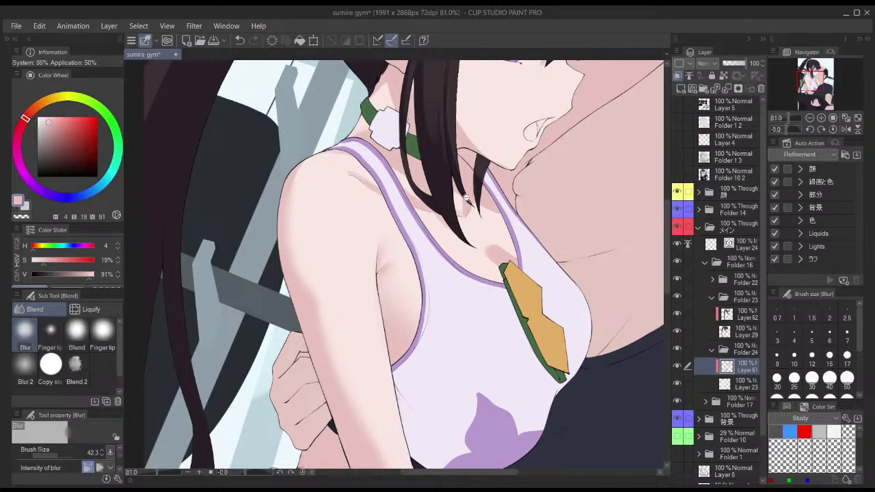
- Compare the skin shading with the finished painting by mirroring the canvas and toggling the visibility of Folder 10 2
{"action": "scroll", "coordinate": [468, 186], "scroll_direction": "down", "scroll_amount": 3}
{"action": "scroll", "coordinate": [469, 188], "scroll_direction": "down", "scroll_amount": 1}
{"action": "key", "text": "b"}
{"action": "key", "text": "h"}
{"action": "key", "text": "h"}
{"action": "left_click", "coordinate": [676, 179]}
{"action": "left_click", "coordinate": [676, 178]}
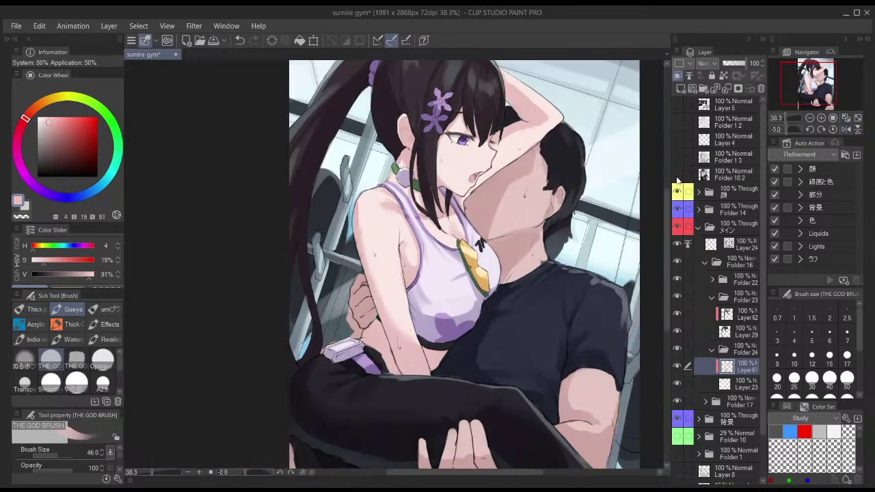
{"action": "left_click", "coordinate": [677, 180]}
{"action": "left_click", "coordinate": [676, 180]}
- Clean up the neck shadow around the collar with transparent colour and a brush of about 31, blur it, and check the mirrored canvas
{"action": "scroll", "coordinate": [405, 164], "scroll_direction": "up", "scroll_amount": 3}
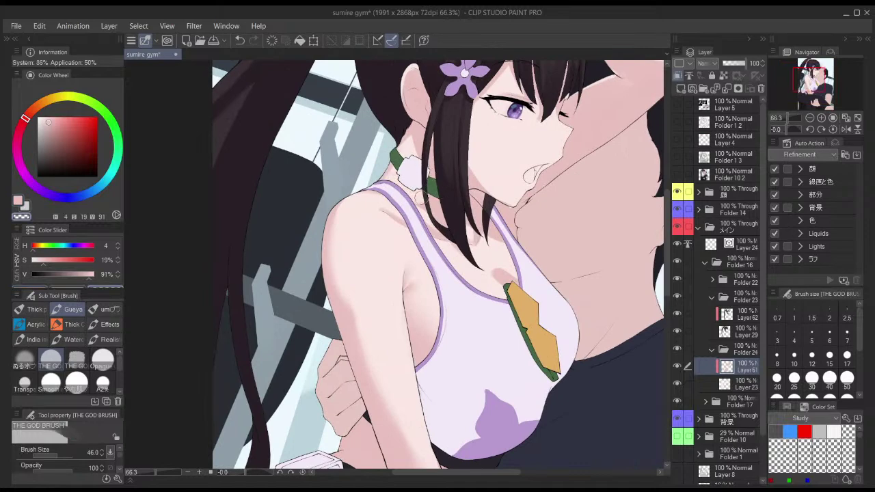
{"action": "key", "text": "c"}
{"action": "key", "text": "["}
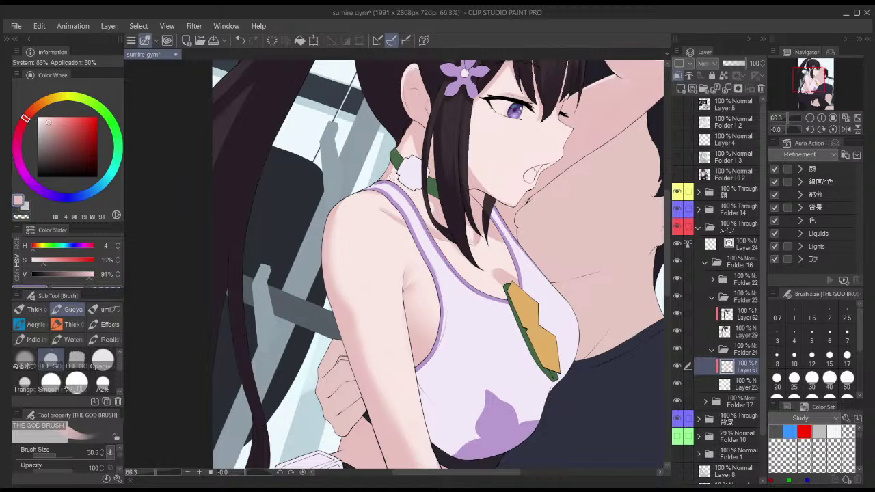
{"action": "key", "text": "j"}
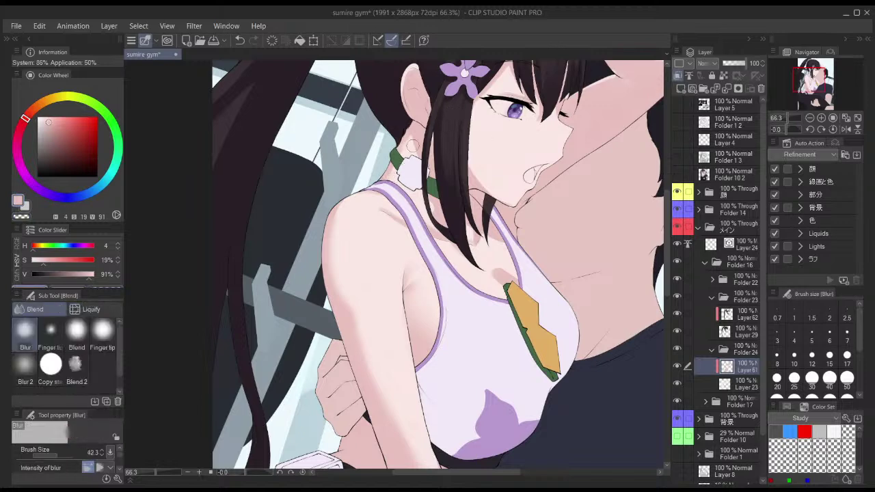
{"action": "key", "text": "b"}
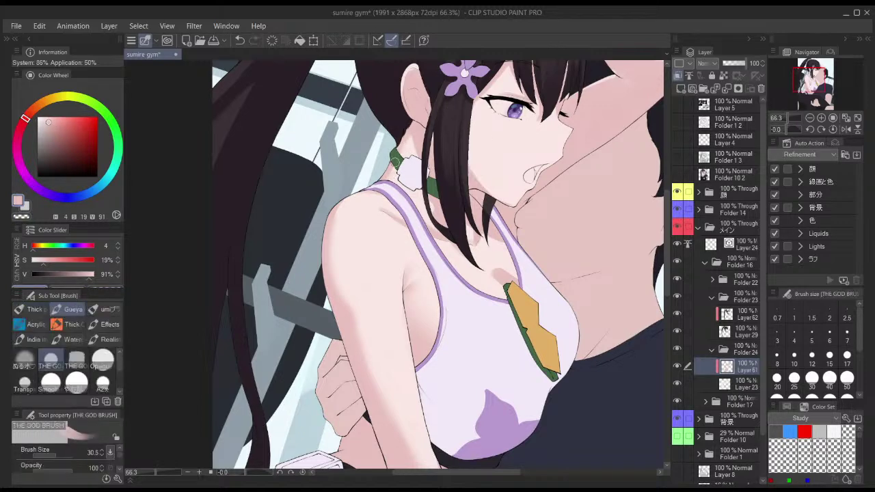
{"action": "scroll", "coordinate": [478, 170], "scroll_direction": "down", "scroll_amount": 3}
{"action": "left_click_drag", "start_coordinate": [476, 161], "coordinate": [460, 161]}
{"action": "key", "text": "h"}
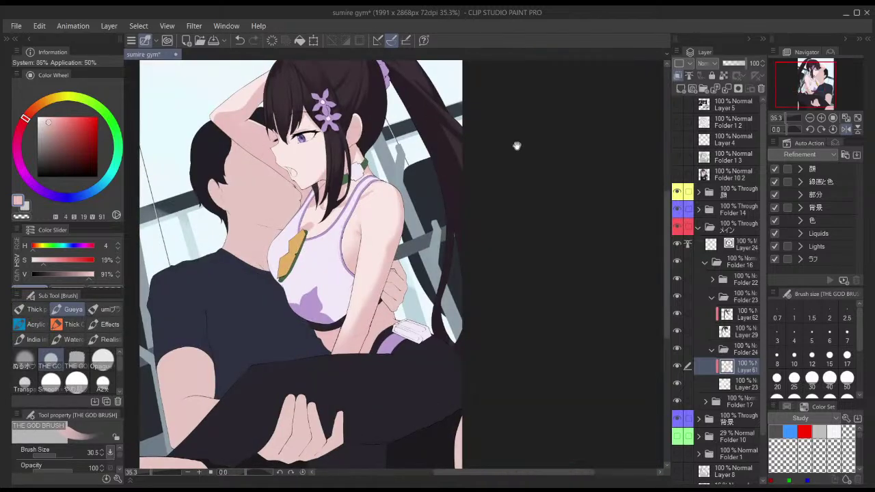
{"action": "key", "text": "h"}
{"action": "left_click_drag", "start_coordinate": [524, 167], "coordinate": [473, 166]}
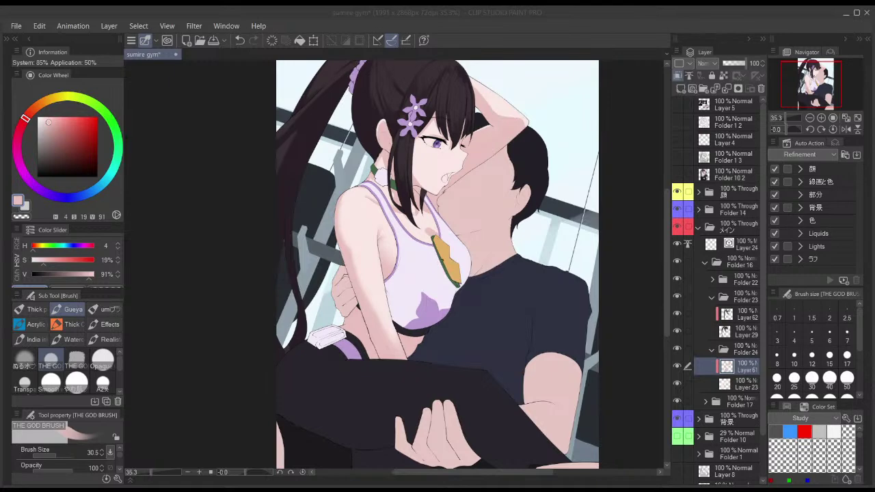
- Touch up the shadows between the strap and collar with a brush of about 28 and the Blur tool
{"action": "scroll", "coordinate": [410, 176], "scroll_direction": "up", "scroll_amount": 3}
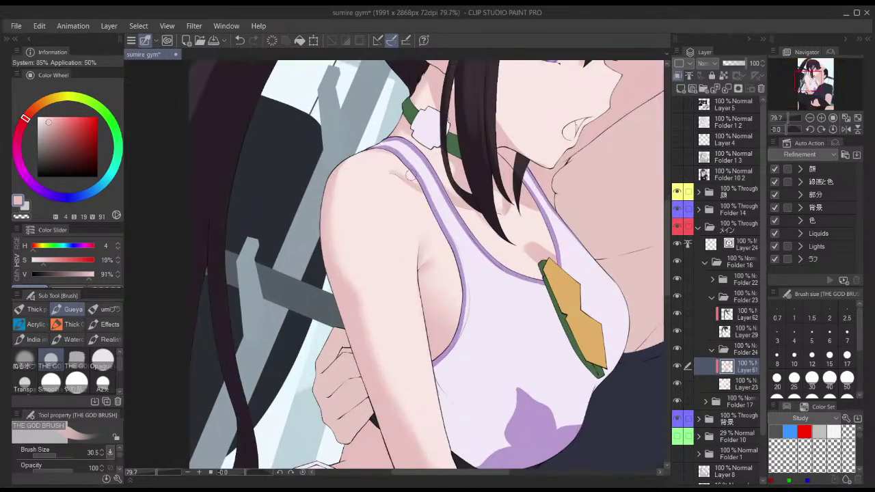
{"action": "key", "text": "j"}
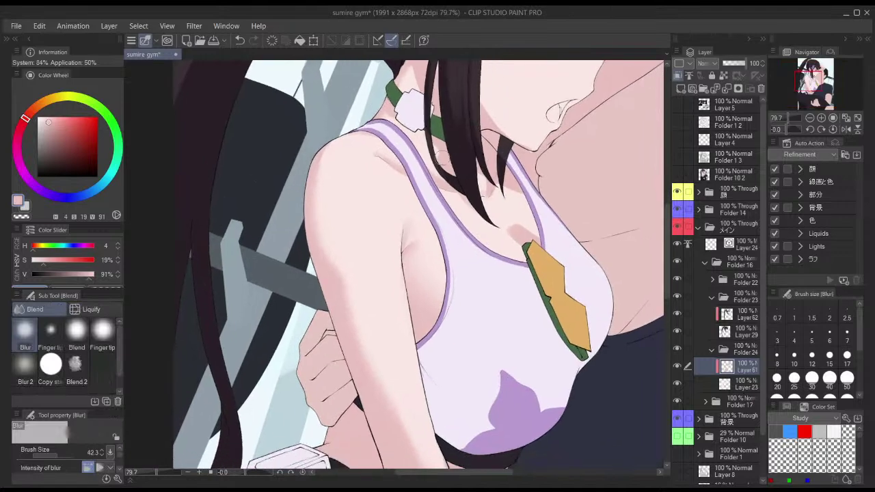
{"action": "key", "text": "b"}
{"action": "key", "text": "bracketleft"}
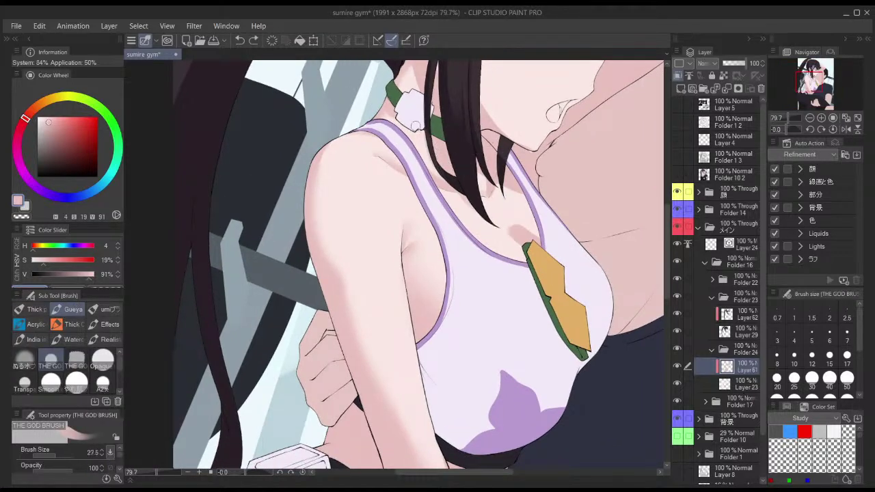
{"action": "mouse_move", "coordinate": [434, 123]}
{"action": "left_mouse_down"}
{"action": "mouse_move", "coordinate": [434, 166]}
{"action": "mouse_move", "coordinate": [366, 158]}
{"action": "left_mouse_up"}
{"action": "key", "text": "j"}
- Soften the chest shadow above the ribbon with Blur at 97, and trim it with transparent colour at about 47
{"action": "key", "text": "b"}
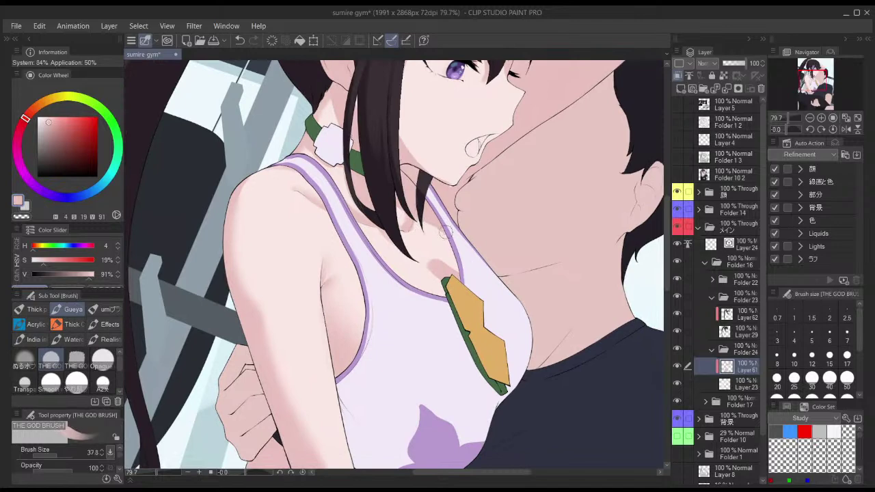
{"action": "key", "text": "j"}
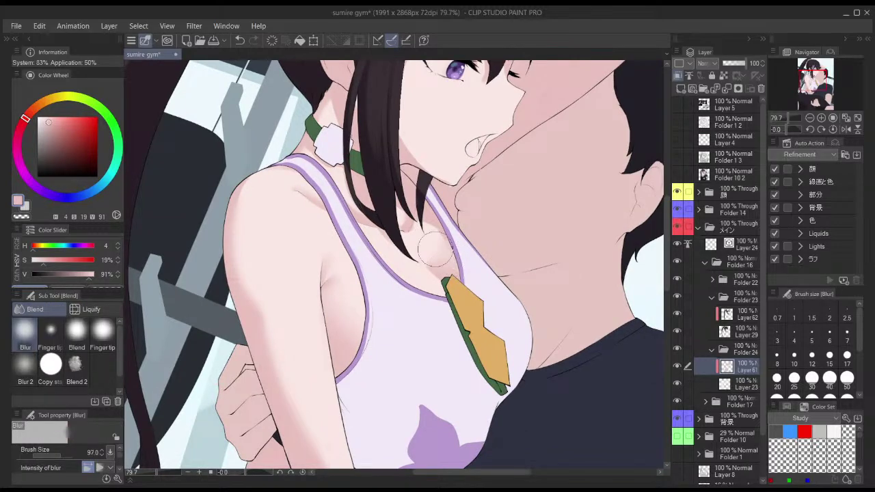
{"action": "scroll", "coordinate": [446, 254], "scroll_direction": "down", "scroll_amount": 2}
{"action": "key", "text": "b"}
{"action": "key", "text": "["}
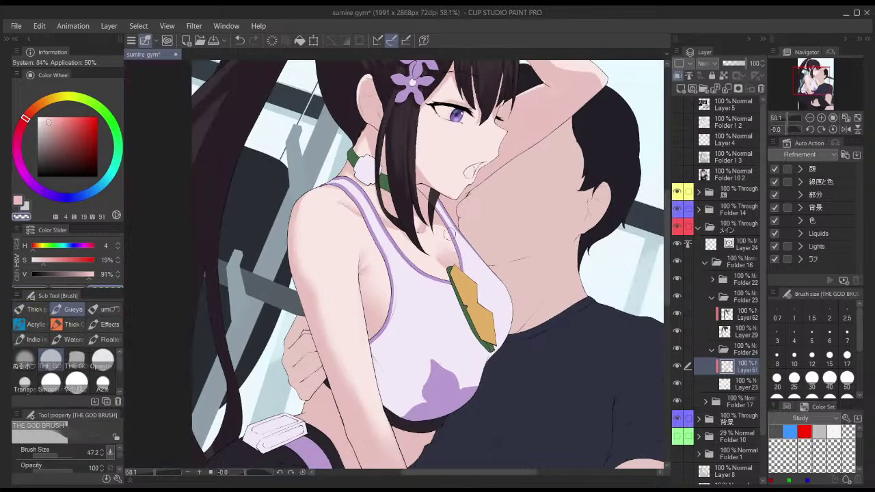
{"action": "key", "text": "j"}
{"action": "scroll", "coordinate": [452, 246], "scroll_direction": "down", "scroll_amount": 1}
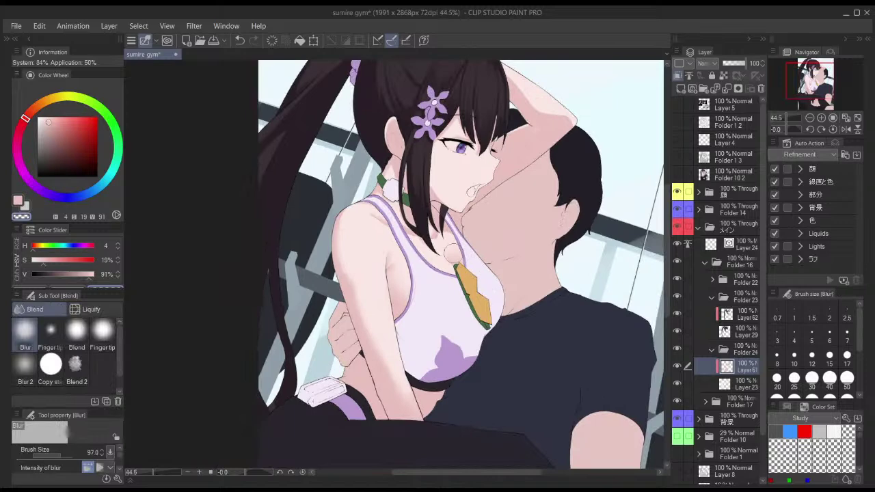
- Rework the chest shadow just above the ribbon with transparent colour at 46 and a skin-shadow brush of about 43, and blur it
{"action": "key", "text": "["}
{"action": "key", "text": "["}
{"action": "key", "text": "["}
{"action": "key", "text": "["}
{"action": "key", "text": "bracketright"}
{"action": "key", "text": "bracketright"}
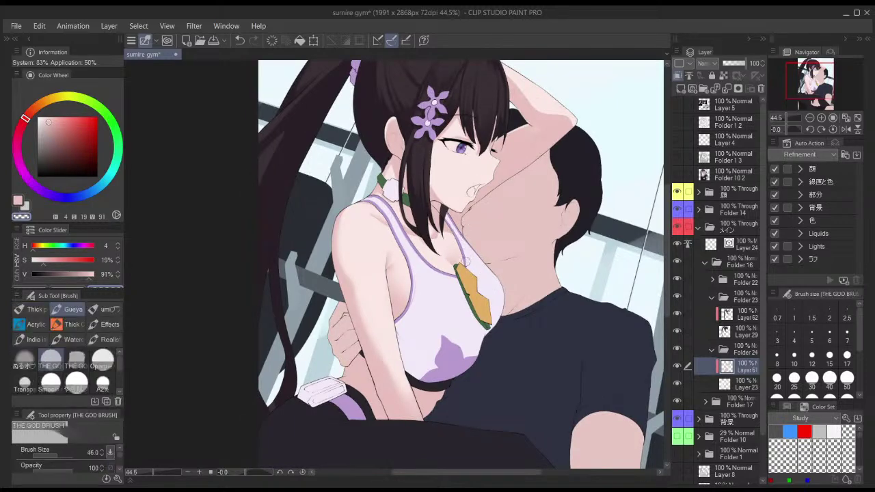
{"action": "key", "text": "x"}
{"action": "left_click", "coordinate": [469, 257], "text": "alt"}
{"action": "left_click_drag", "start_coordinate": [463, 266], "coordinate": [463, 258]}
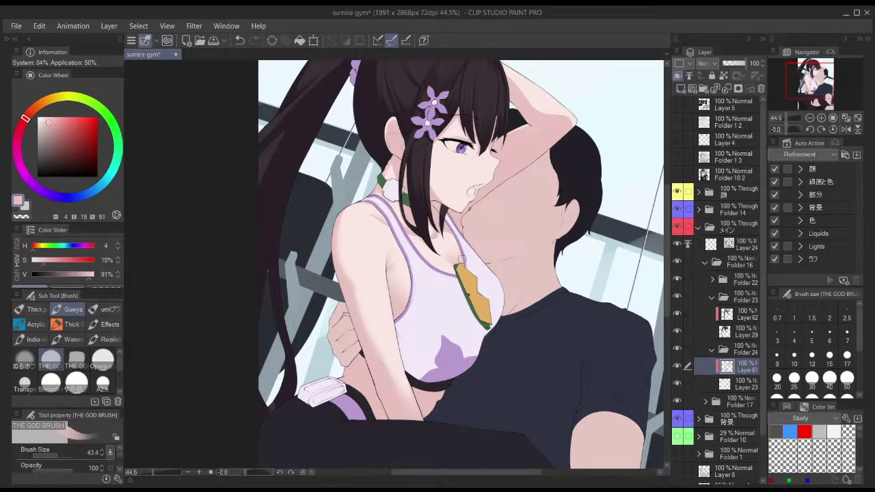
{"action": "key", "text": "j"}
{"action": "key", "text": "b"}
{"action": "key", "text": "j"}
{"action": "key", "text": "b"}
- Check the mirrored canvas, undo a stroke, then touch up the armpit crease shadow with a brush of about 17 and blur it
{"action": "key", "text": "h"}
{"action": "key", "text": "["}
{"action": "key", "text": "["}
{"action": "key", "text": "h"}
{"action": "left_click_drag", "start_coordinate": [543, 117], "coordinate": [515, 124]}
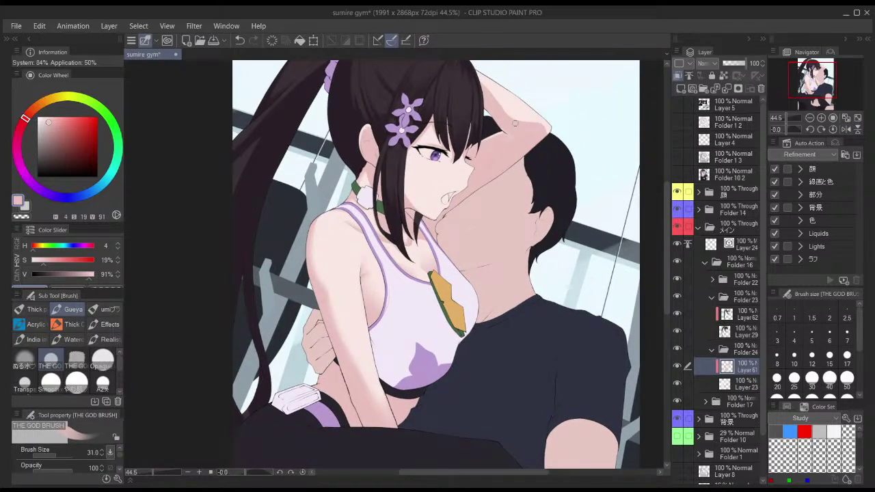
{"action": "scroll", "coordinate": [529, 111], "scroll_direction": "down", "scroll_amount": 3}
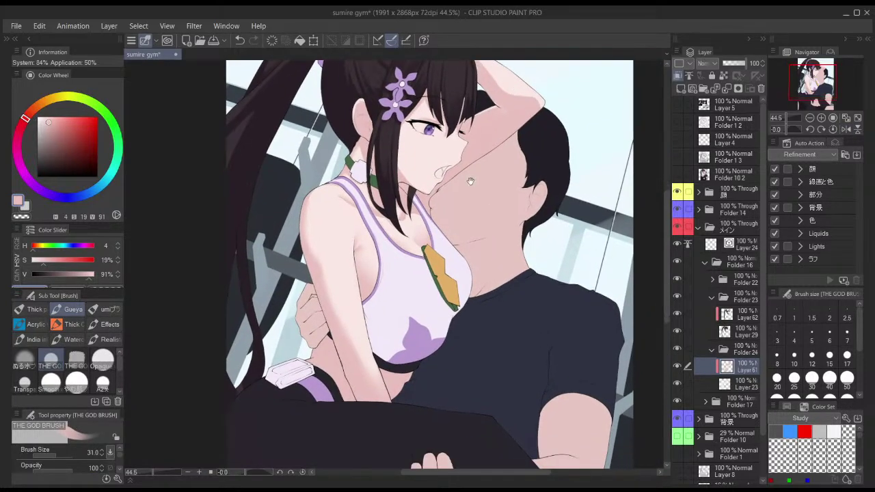
{"action": "mouse_move", "coordinate": [353, 208]}
{"action": "left_mouse_down"}
{"action": "mouse_move", "coordinate": [356, 195]}
{"action": "mouse_move", "coordinate": [363, 225]}
{"action": "mouse_move", "coordinate": [354, 232]}
{"action": "left_mouse_up"}
{"action": "scroll", "coordinate": [365, 201], "scroll_direction": "up", "scroll_amount": 5}
{"action": "key", "text": "ctrl+z"}
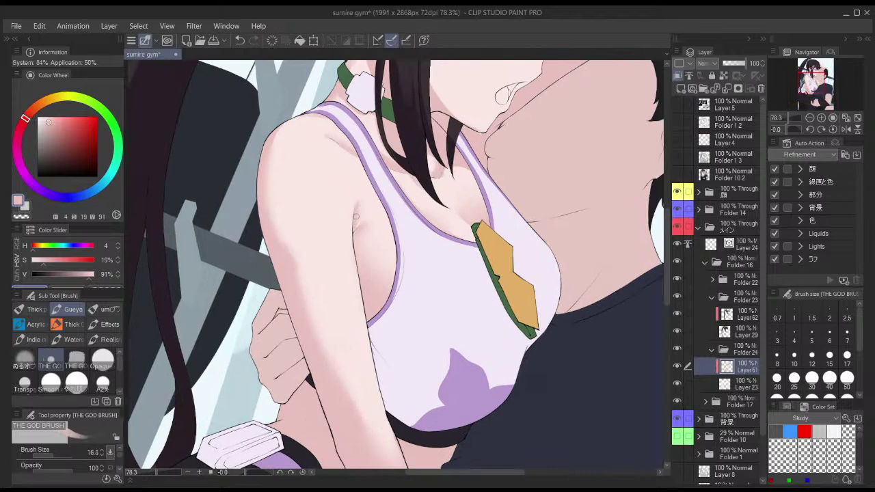
{"action": "key", "text": "j"}
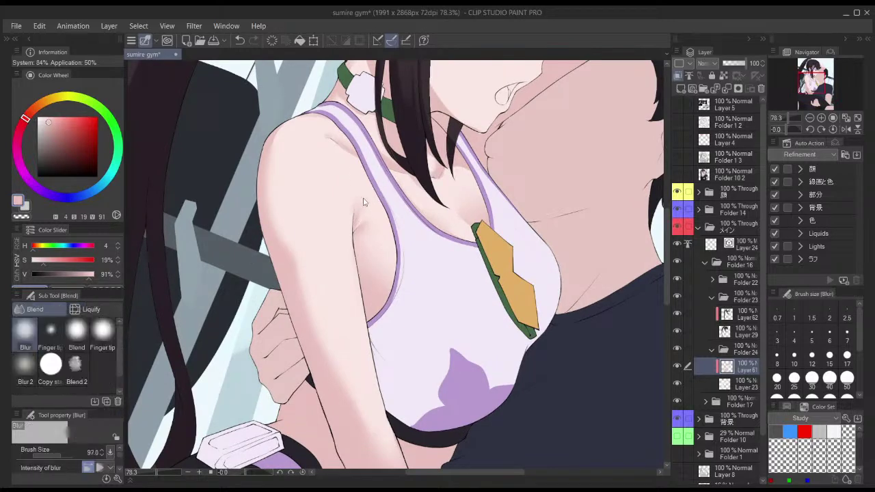
{"action": "mouse_move", "coordinate": [375, 213]}
{"action": "left_mouse_down"}
{"action": "mouse_move", "coordinate": [364, 199]}
{"action": "mouse_move", "coordinate": [354, 228]}
{"action": "left_mouse_up"}
- Undo the trial strokes at the armpit crease and soften its shadow with the Blur tool at about 59
{"action": "key", "text": "b"}
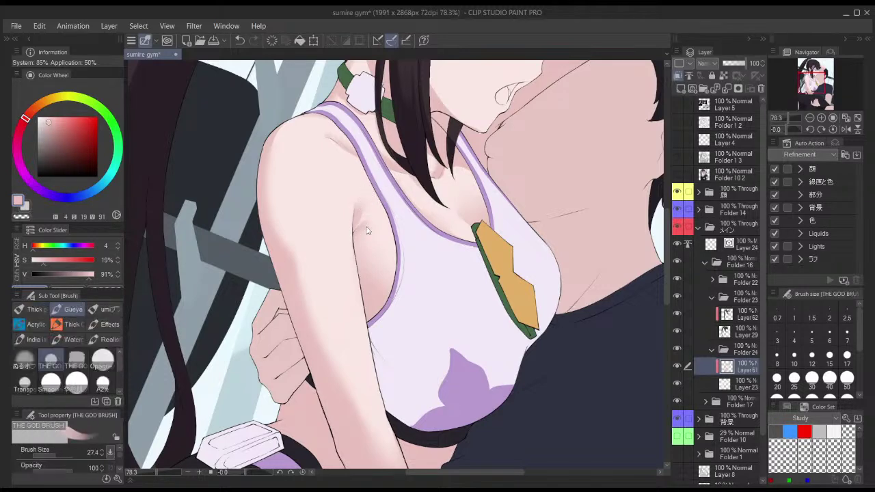
{"action": "key", "text": "ctrl+z"}
{"action": "mouse_move", "coordinate": [368, 227]}
{"action": "left_mouse_down"}
{"action": "mouse_move", "coordinate": [362, 221]}
{"action": "mouse_move", "coordinate": [355, 233]}
{"action": "left_mouse_up"}
{"action": "key", "text": "ctrl+z"}
{"action": "key", "text": "bracketright"}
{"action": "key", "text": "j"}
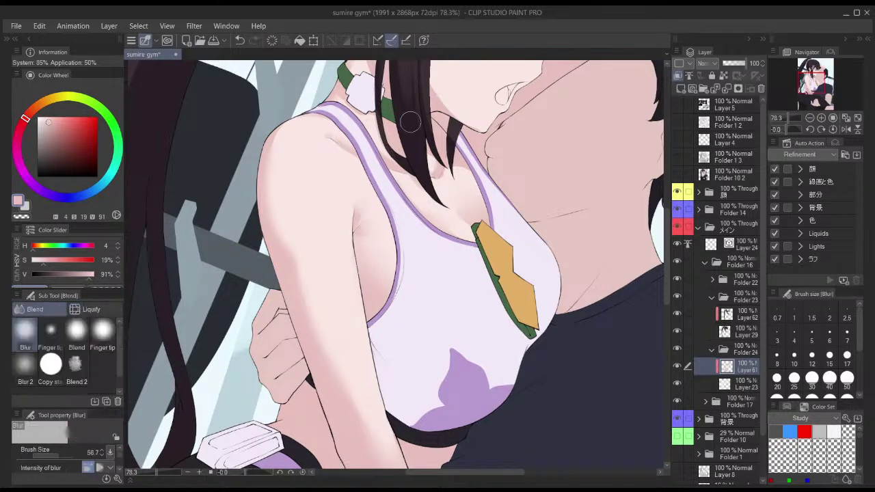
- Retouch the armpit crease shadow with a skin-shadow brush of about 11 and soften it with Blur at about 59
{"action": "key", "text": "b"}
{"action": "key", "text": "h"}
{"action": "mouse_move", "coordinate": [459, 225]}
{"action": "left_mouse_down"}
{"action": "mouse_move", "coordinate": [417, 225]}
{"action": "mouse_move", "coordinate": [523, 222]}
{"action": "left_mouse_up"}
{"action": "key", "text": "bracketleft"}
{"action": "key", "text": "bracketleft"}
{"action": "key", "text": "bracketleft"}
{"action": "key", "text": "bracketleft"}
{"action": "key", "text": "bracketleft"}
{"action": "key", "text": "bracketleft"}
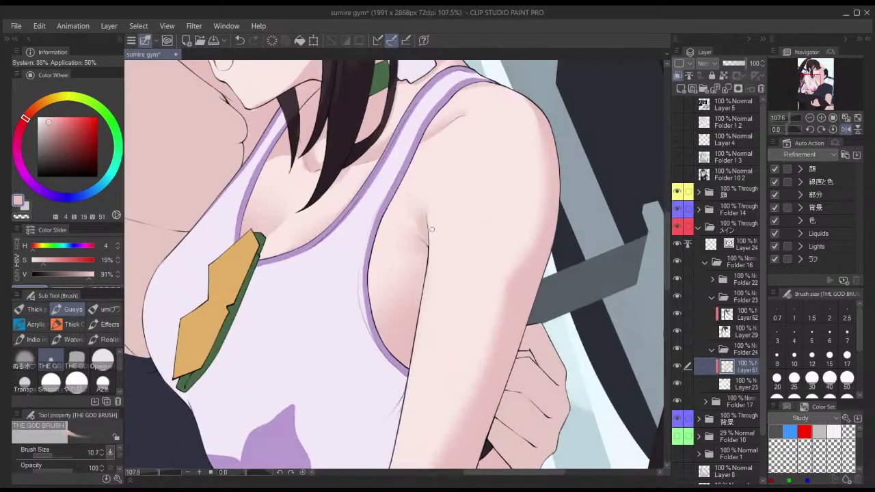
{"action": "key", "text": "h"}
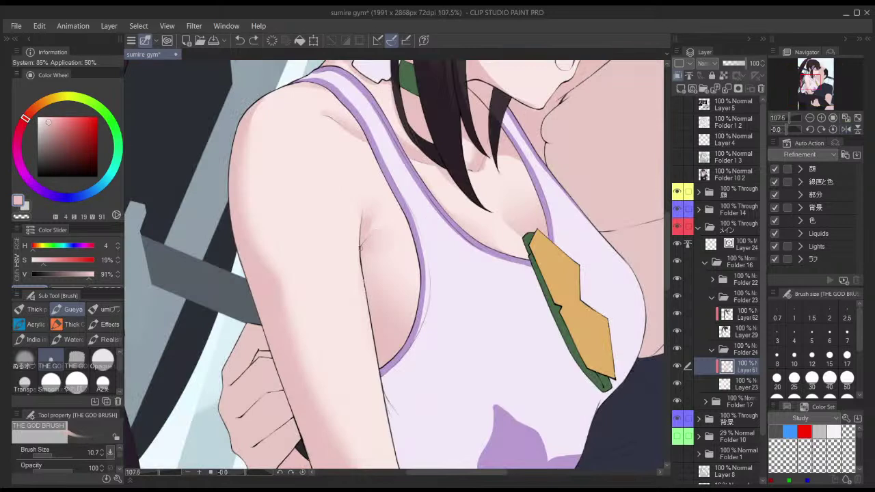
{"action": "key", "text": "bracketright"}
{"action": "key", "text": "bracketright"}
{"action": "key", "text": "bracketright"}
{"action": "key", "text": "j"}
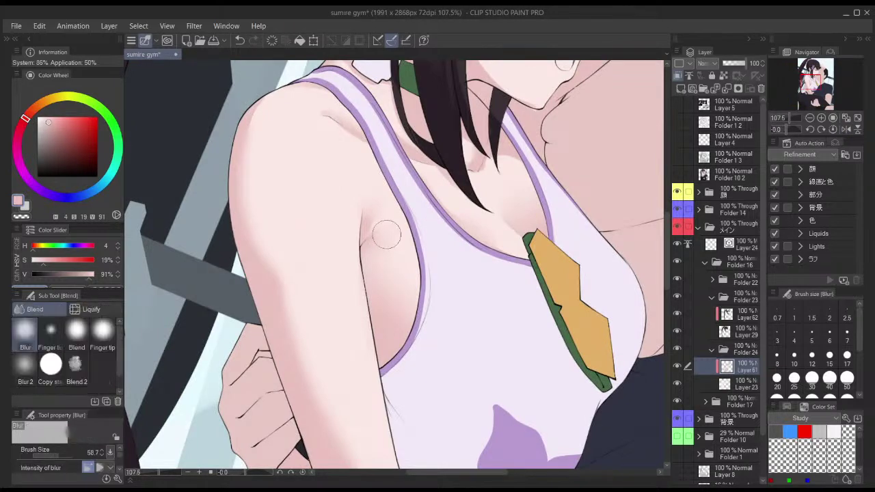
- Trim the shadow above the armpit crease with transparent colour at about 29 and blur its edge
{"action": "key", "text": "b"}
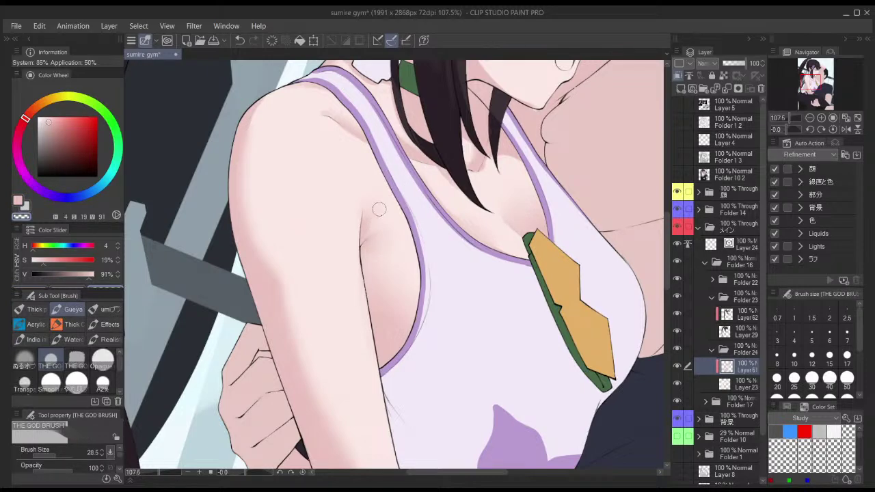
{"action": "scroll", "coordinate": [399, 195], "scroll_direction": "down", "scroll_amount": 2}
{"action": "key", "text": "j"}
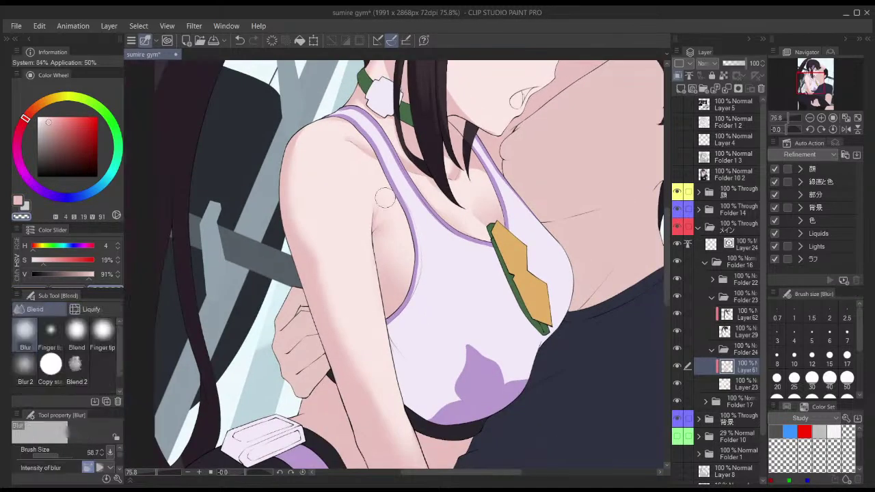
- Paint more skin shadow along the armpit crease with a brush of about 29, reduced to about 24
{"action": "key", "text": "b"}
{"action": "scroll", "coordinate": [400, 162], "scroll_direction": "up", "scroll_amount": 2}
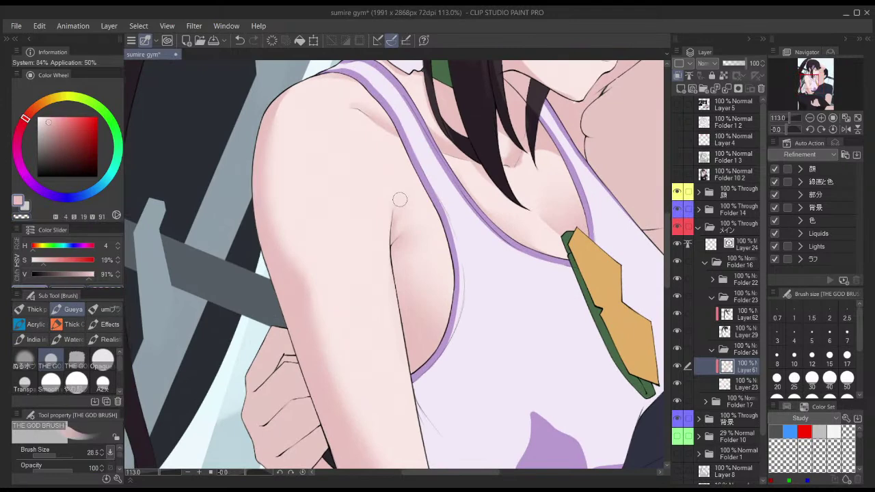
{"action": "left_click_drag", "start_coordinate": [400, 215], "coordinate": [394, 215]}
{"action": "key", "text": "h"}
{"action": "scroll", "coordinate": [433, 136], "scroll_direction": "down", "scroll_amount": 4}
{"action": "scroll", "coordinate": [432, 166], "scroll_direction": "up", "scroll_amount": 3}
{"action": "left_click_drag", "start_coordinate": [404, 193], "coordinate": [413, 192]}
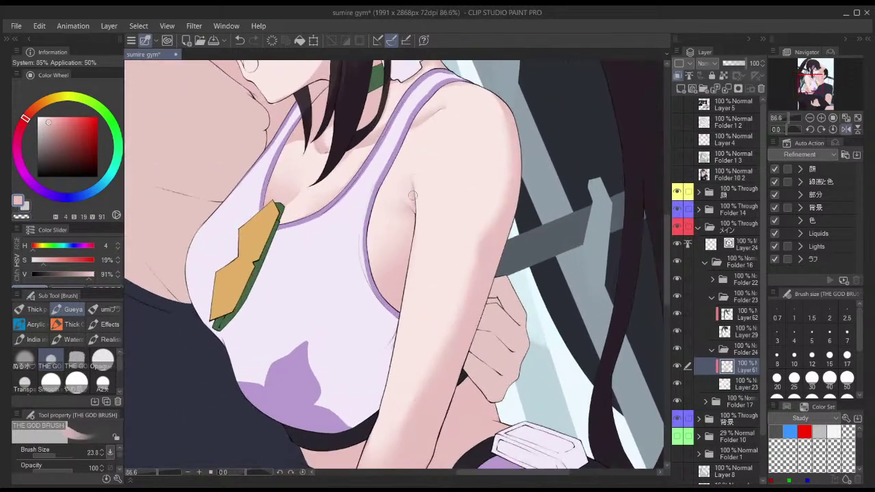
- Soften the armpit shadow towards the tank top strap with Blur at about 59 and check it on the mirrored canvas
{"action": "key", "text": "h"}
{"action": "left_click_drag", "start_coordinate": [417, 136], "coordinate": [374, 186]}
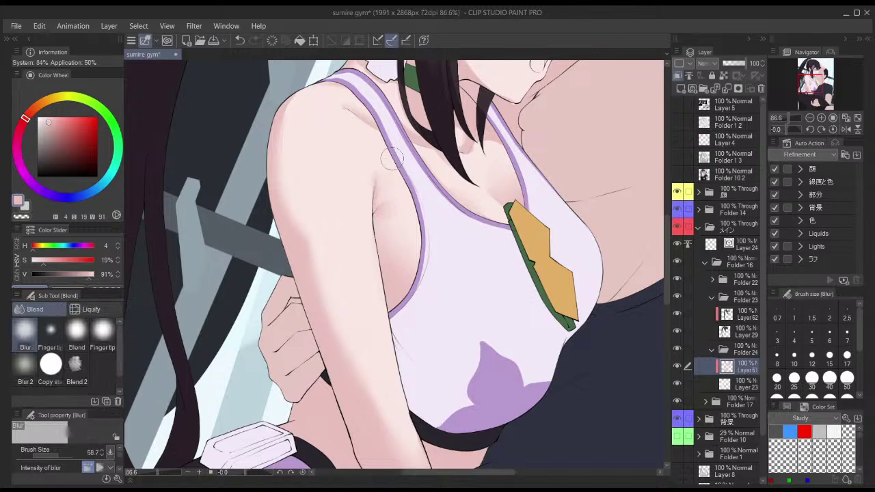
{"action": "key", "text": "j"}
{"action": "key", "text": "h"}
{"action": "scroll", "coordinate": [460, 166], "scroll_direction": "down", "scroll_amount": 2}
{"action": "key", "text": "h"}
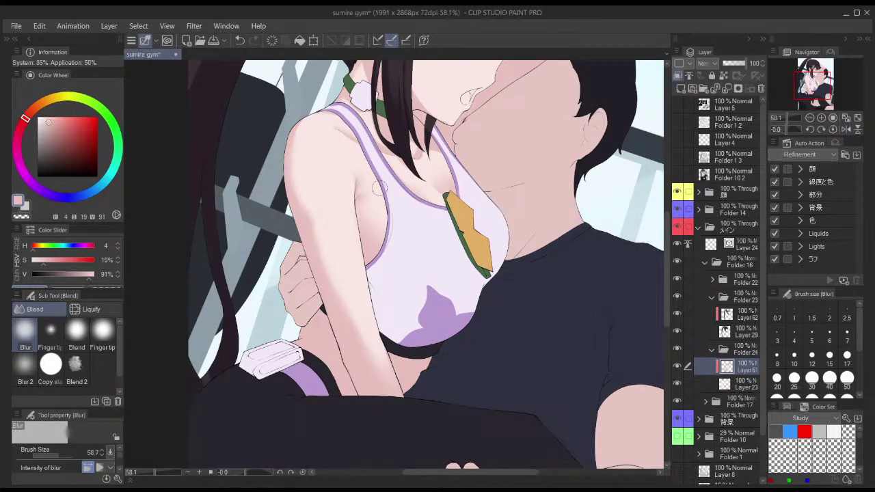
- Touch up the armpit shadow with skin-shadow brushes of about 20 and 31, blur it, and undo the last stroke
{"action": "key", "text": "b"}
{"action": "key", "text": "]"}
{"action": "key", "text": "]"}
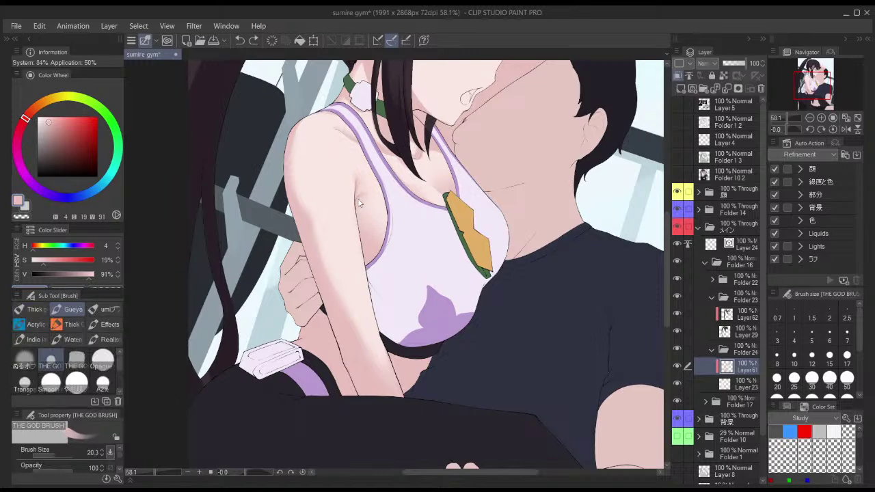
{"action": "left_click_drag", "start_coordinate": [366, 237], "coordinate": [378, 246], "text": "ctrl+alt"}
{"action": "key", "text": "j"}
{"action": "key", "text": "b"}
{"action": "left_click_drag", "start_coordinate": [335, 111], "coordinate": [337, 113], "text": "ctrl+alt"}
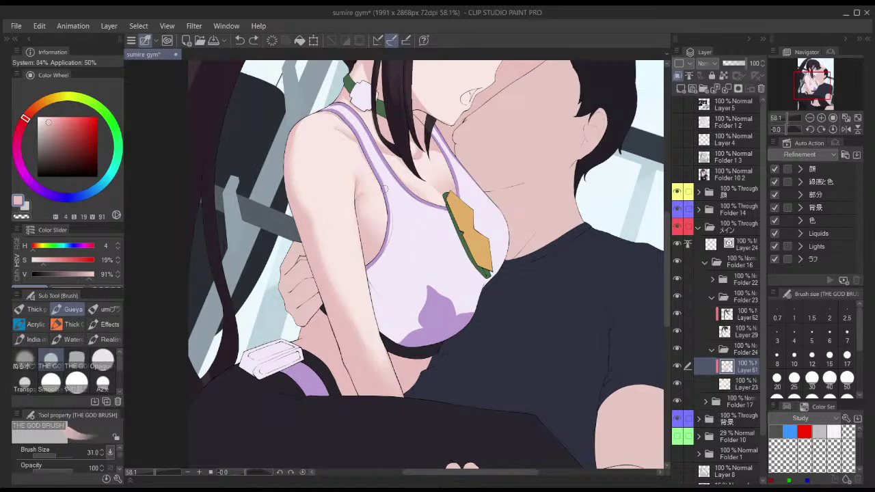
{"action": "key", "text": "ctrl+z"}
- Bring up the colour history and soften the shadow on the woman's raised arm with Blur at about 86
{"action": "scroll", "coordinate": [399, 240], "scroll_direction": "down", "scroll_amount": 5}
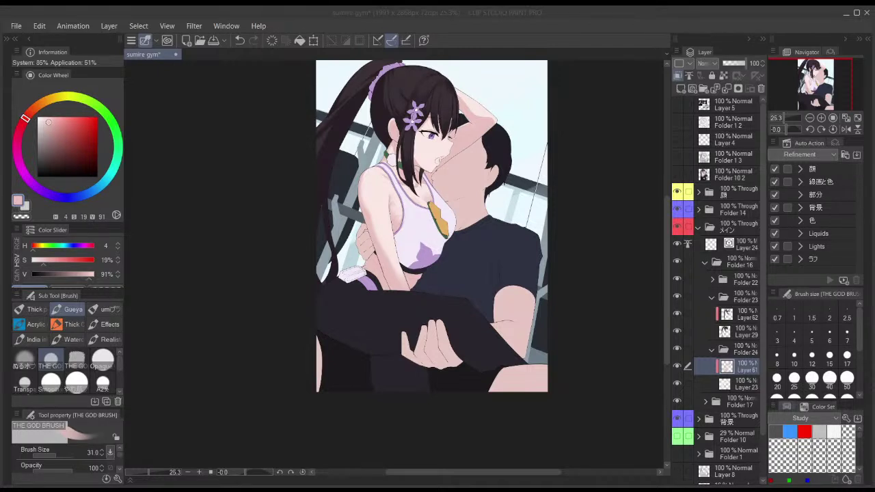
{"action": "left_click", "coordinate": [786, 407]}
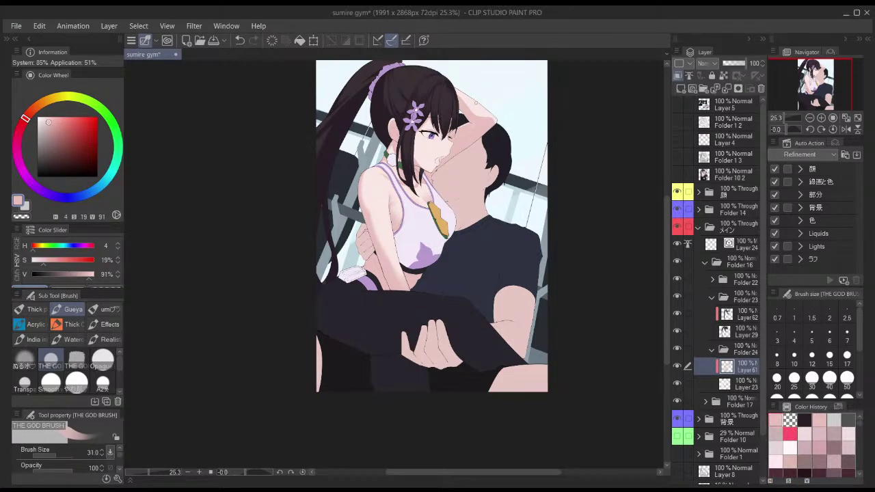
{"action": "scroll", "coordinate": [488, 105], "scroll_direction": "up", "scroll_amount": 5}
{"action": "key", "text": "j"}
{"action": "left_click_drag", "start_coordinate": [459, 114], "coordinate": [446, 123]}
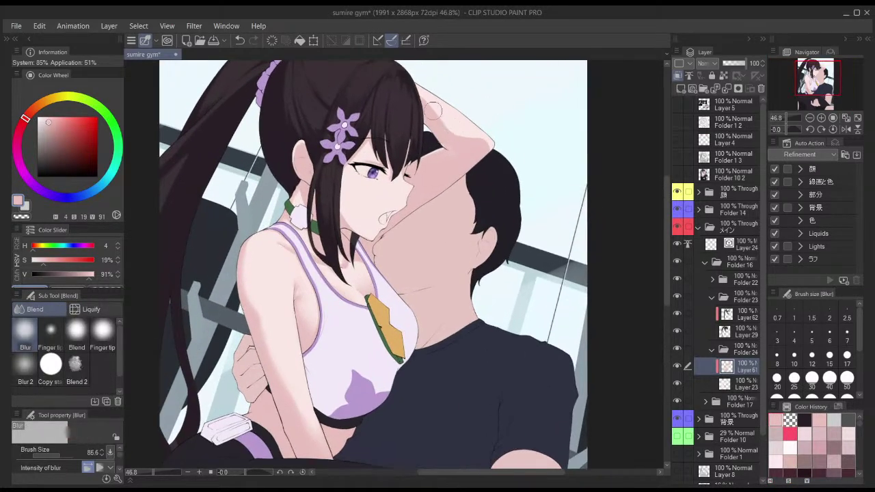
{"action": "scroll", "coordinate": [472, 130], "scroll_direction": "down", "scroll_amount": 2}
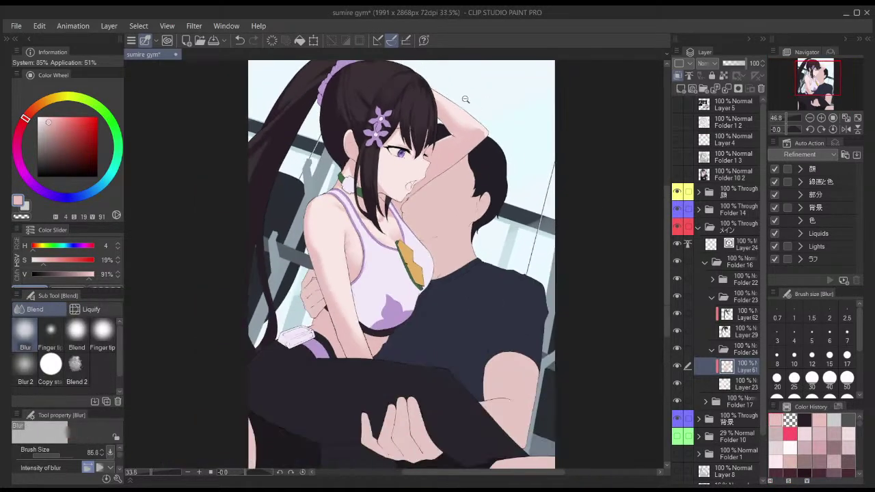
{"action": "key", "text": "h"}
{"action": "left_click_drag", "start_coordinate": [547, 102], "coordinate": [543, 101]}
{"action": "key", "text": "h"}
{"action": "left_click_drag", "start_coordinate": [571, 223], "coordinate": [565, 217]}
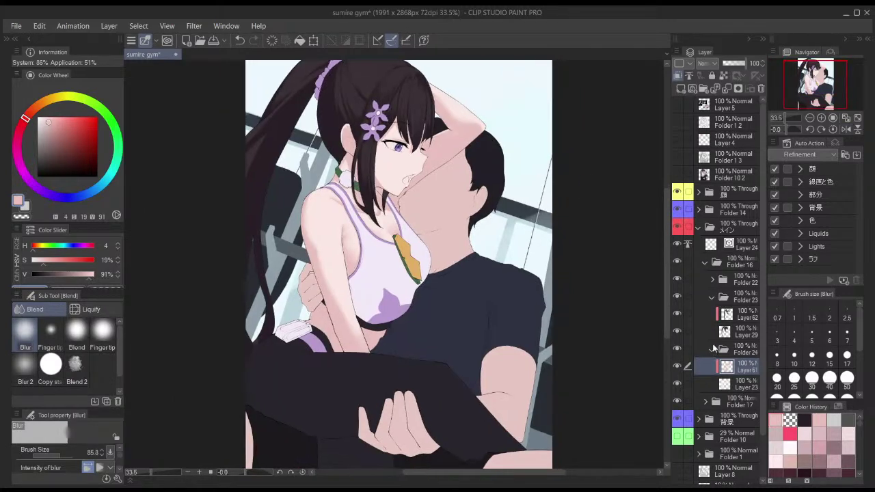
- Collapse Folder 23 and Folder 24 and expand Folder 22 to reach the clothing colour layers
{"action": "left_click", "coordinate": [712, 350]}
{"action": "left_click", "coordinate": [713, 298]}
{"action": "left_click", "coordinate": [713, 280]}
{"action": "left_click", "coordinate": [713, 280]}
{"action": "left_click", "coordinate": [712, 280]}
{"action": "left_click", "coordinate": [678, 349]}
{"action": "left_click", "coordinate": [678, 348]}
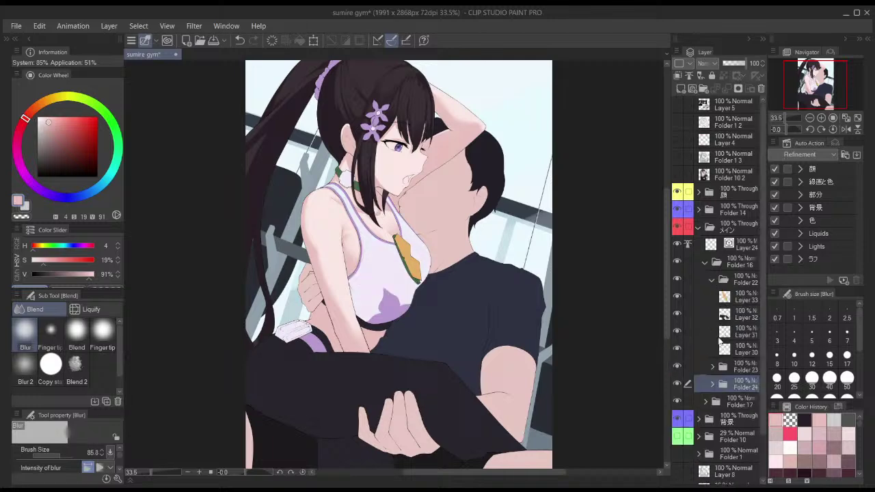
- Activate Layer 30 with transparent pixels locked, and pick the greyish purple shadow colour from the Folder 10 2 reference for THE GOD BRUSH
{"action": "left_click", "coordinate": [735, 349]}
{"action": "left_click", "coordinate": [676, 176]}
{"action": "left_click", "coordinate": [376, 301], "text": "alt"}
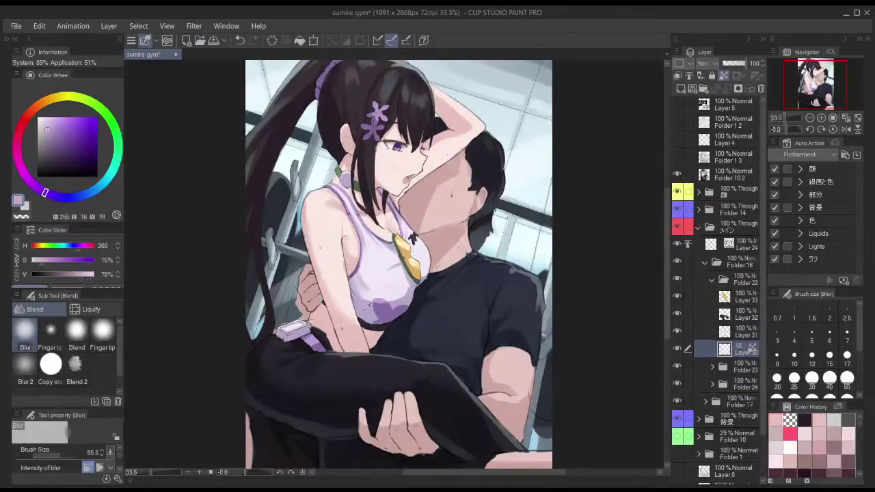
{"action": "left_click", "coordinate": [676, 175]}
{"action": "key", "text": "]"}
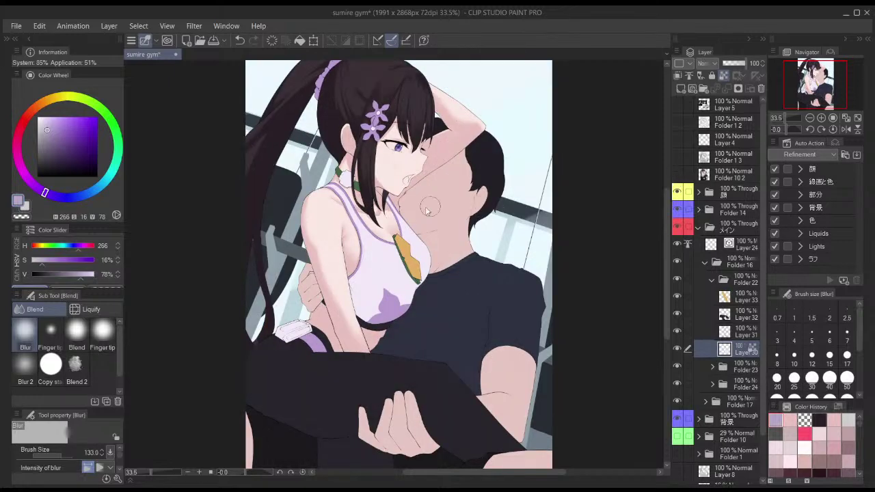
{"action": "key", "text": "b"}
{"action": "key", "text": "]"}
{"action": "key", "text": "]"}
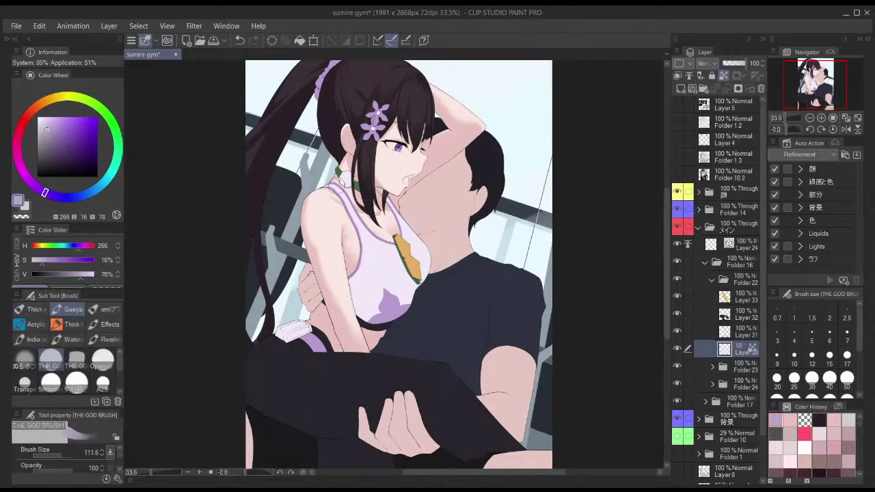
- Paint greyish purple shadow on the neck ornament and the tank top's upper straps, checking against the Folder 10 2 reference
{"action": "left_click_drag", "start_coordinate": [341, 174], "coordinate": [347, 182]}
{"action": "left_click_drag", "start_coordinate": [470, 205], "coordinate": [442, 159]}
{"action": "left_click", "coordinate": [677, 177]}
{"action": "left_click", "coordinate": [677, 177]}
- Paint the greyish purple shadow across the lower part of the white tank top, comparing it with the Folder 10 2 reference
{"action": "key", "text": "]"}
{"action": "key", "text": "]"}
{"action": "mouse_move", "coordinate": [367, 266]}
{"action": "left_mouse_down"}
{"action": "mouse_move", "coordinate": [430, 258]}
{"action": "mouse_move", "coordinate": [426, 251]}
{"action": "mouse_move", "coordinate": [416, 263]}
{"action": "left_mouse_up"}
{"action": "key", "text": "["}
{"action": "key", "text": "["}
{"action": "key", "text": "["}
{"action": "left_click", "coordinate": [677, 176]}
{"action": "left_click", "coordinate": [678, 176]}
{"action": "left_click_drag", "start_coordinate": [333, 287], "coordinate": [369, 276]}
{"action": "scroll", "coordinate": [365, 272], "scroll_direction": "down", "scroll_amount": 2}
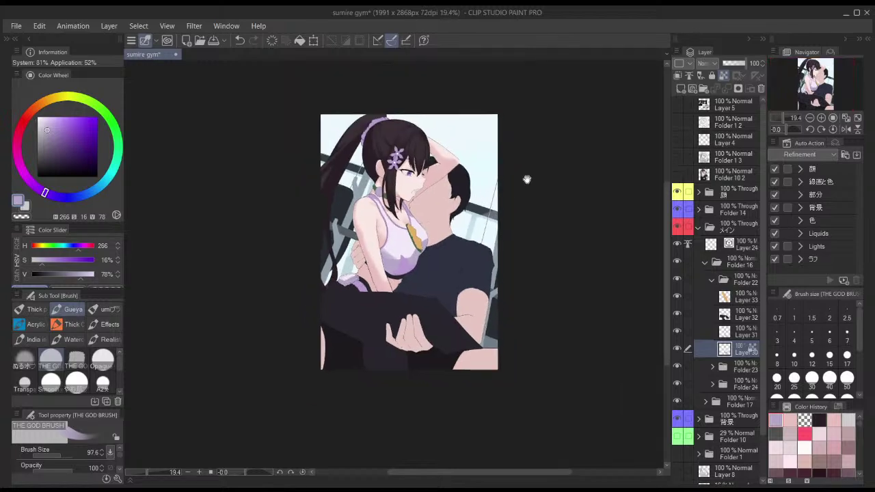
- Pick the darker purple from the Folder 10 2 reference and shade the tank top's purple emblem on Layer 31
{"action": "left_click", "coordinate": [735, 331]}
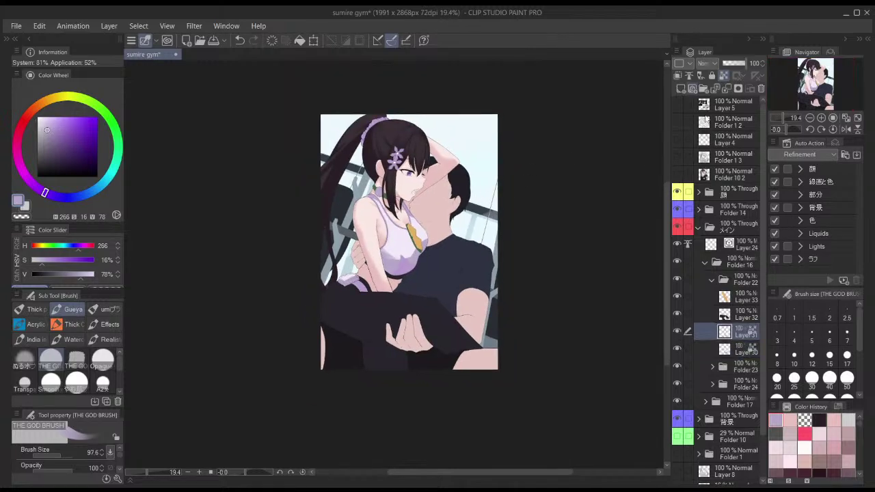
{"action": "scroll", "coordinate": [358, 274], "scroll_direction": "up", "scroll_amount": 3}
{"action": "left_click", "coordinate": [371, 311], "text": "alt"}
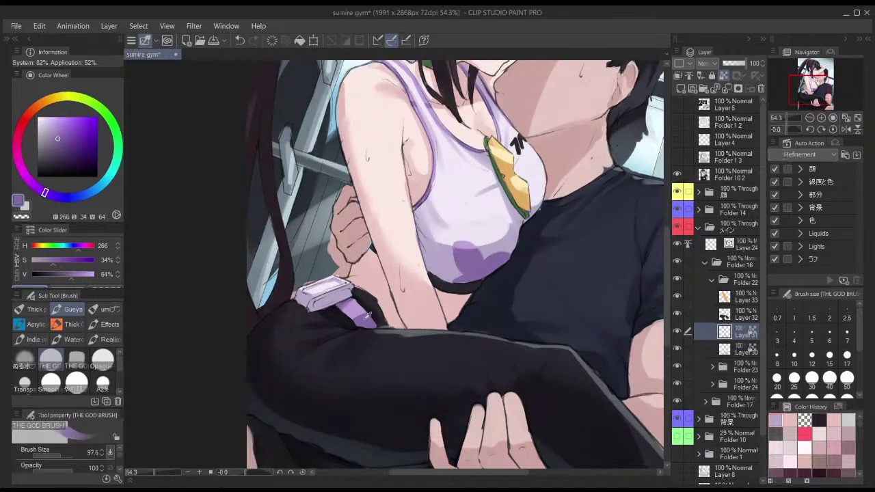
{"action": "left_click", "coordinate": [677, 175]}
{"action": "mouse_move", "coordinate": [473, 242]}
{"action": "left_mouse_down"}
{"action": "mouse_move", "coordinate": [508, 243]}
{"action": "mouse_move", "coordinate": [472, 254]}
{"action": "mouse_move", "coordinate": [464, 276]}
{"action": "left_mouse_up"}
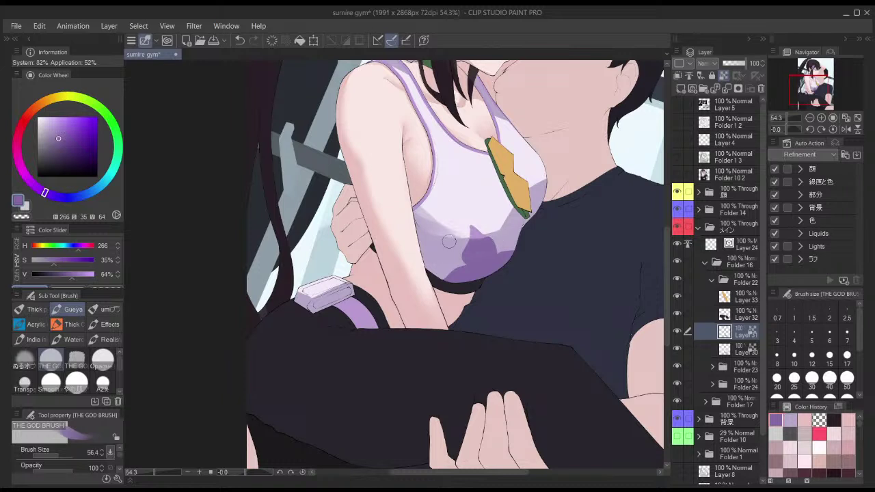
- Shade the purple waistband and the tank top's purple strap trim with the darker purple
{"action": "mouse_move", "coordinate": [357, 319]}
{"action": "left_mouse_down"}
{"action": "mouse_move", "coordinate": [378, 318]}
{"action": "mouse_move", "coordinate": [380, 327]}
{"action": "mouse_move", "coordinate": [354, 334]}
{"action": "mouse_move", "coordinate": [331, 306]}
{"action": "mouse_move", "coordinate": [359, 296]}
{"action": "left_mouse_up"}
{"action": "left_click_drag", "start_coordinate": [394, 239], "coordinate": [359, 236]}
{"action": "left_click_drag", "start_coordinate": [427, 107], "coordinate": [408, 164]}
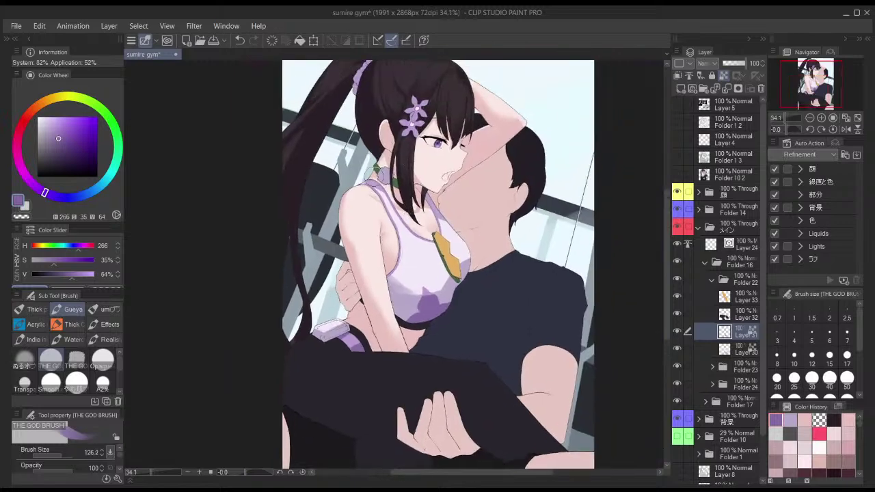
{"action": "left_click_drag", "start_coordinate": [456, 186], "coordinate": [445, 187]}
- Refine the shading of the purple trim along the straps and armhole, alternating between the light base purple and the darker purple
{"action": "key", "text": "c"}
{"action": "key", "text": "x"}
{"action": "left_click_drag", "start_coordinate": [401, 257], "coordinate": [434, 257]}
{"action": "left_click", "coordinate": [404, 259], "text": "alt"}
{"action": "left_click", "coordinate": [404, 260], "text": "alt"}
{"action": "left_click_drag", "start_coordinate": [408, 164], "coordinate": [423, 221]}
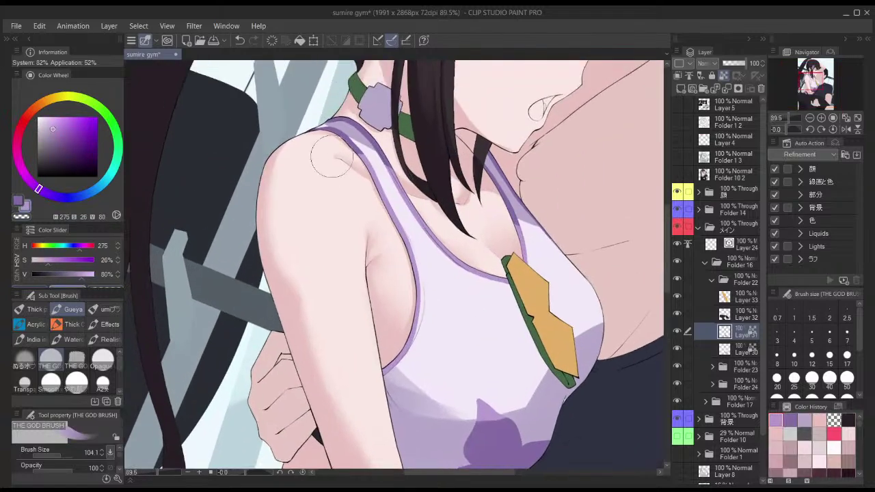
{"action": "mouse_move", "coordinate": [398, 254]}
{"action": "left_mouse_down"}
{"action": "mouse_move", "coordinate": [355, 172]}
{"action": "mouse_move", "coordinate": [339, 172]}
{"action": "left_mouse_up"}
{"action": "key", "text": "x"}
{"action": "left_click_drag", "start_coordinate": [359, 347], "coordinate": [353, 267]}
{"action": "scroll", "coordinate": [471, 176], "scroll_direction": "down", "scroll_amount": 2}
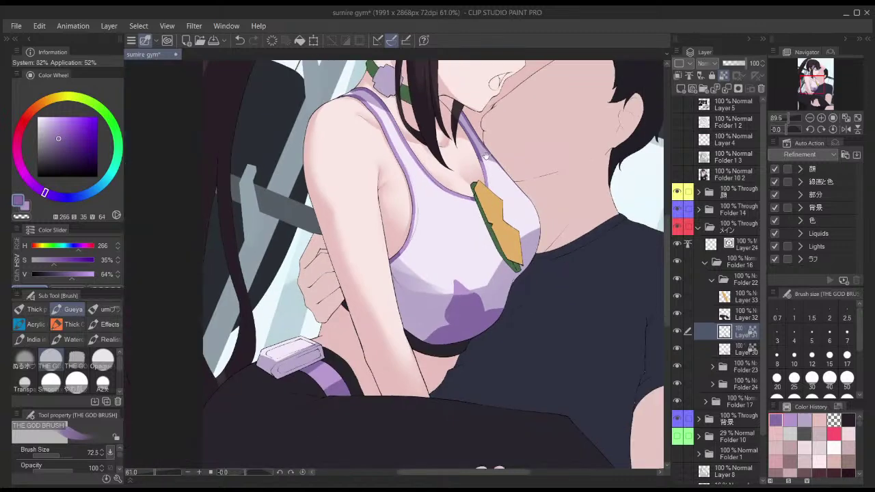
{"action": "left_click_drag", "start_coordinate": [504, 117], "coordinate": [504, 160]}
{"action": "scroll", "coordinate": [504, 160], "scroll_direction": "down", "scroll_amount": 1}
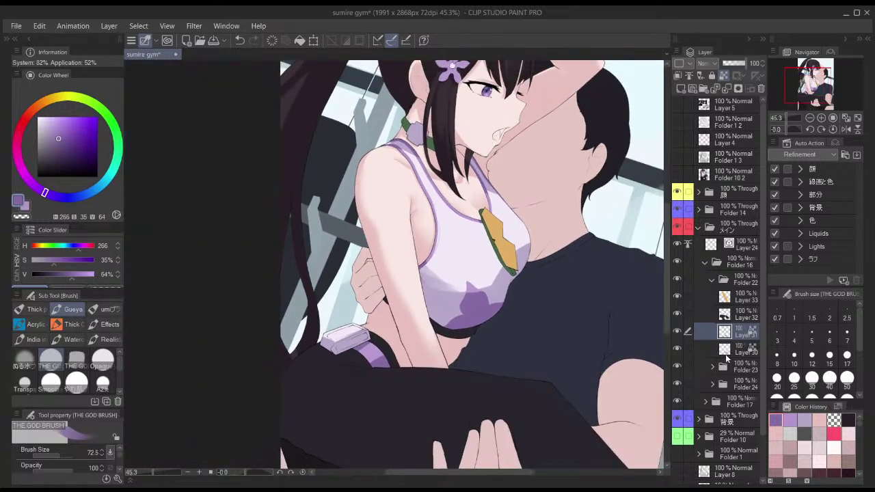
- Fill the missing strap area beneath the chin on Layer 30 with the tank top's pale lilac, and lock the layer's transparent pixels
{"action": "left_click", "coordinate": [718, 355]}
{"action": "left_click", "coordinate": [677, 175]}
{"action": "left_click", "coordinate": [476, 224], "text": "alt"}
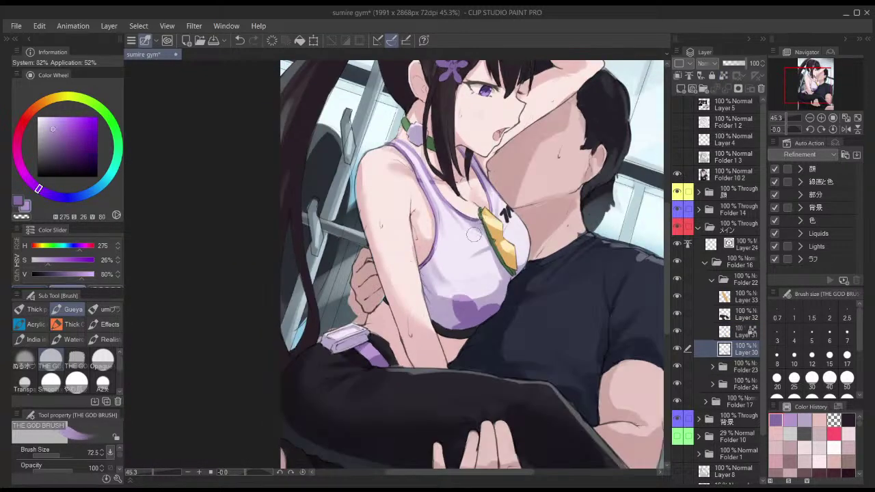
{"action": "left_click", "coordinate": [464, 244], "text": "alt"}
{"action": "key", "text": "g"}
{"action": "left_click", "coordinate": [677, 175]}
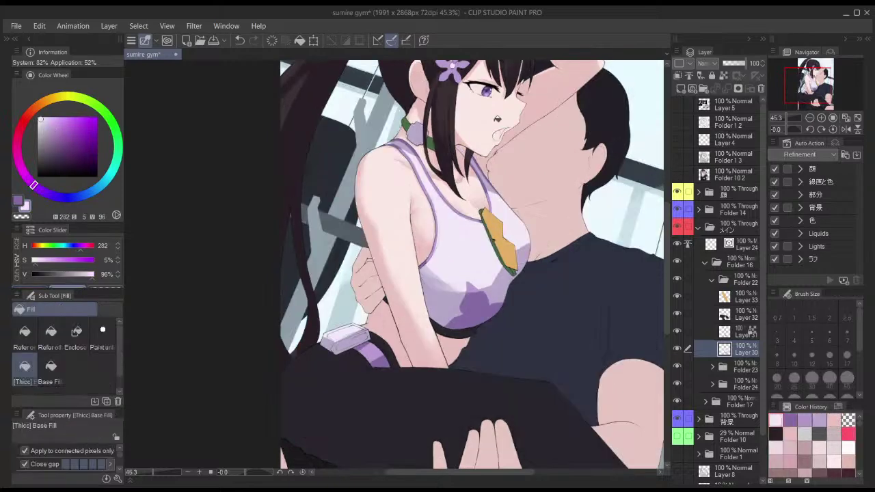
{"action": "scroll", "coordinate": [474, 140], "scroll_direction": "up", "scroll_amount": 5}
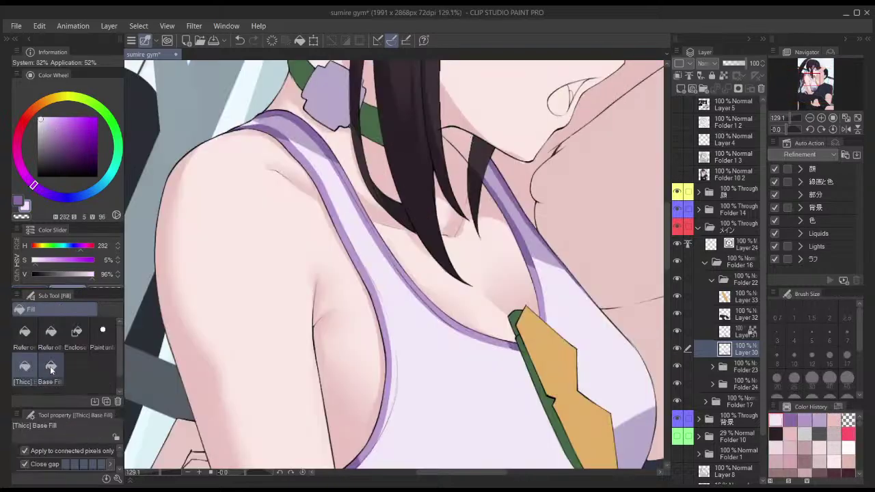
{"action": "left_click", "coordinate": [51, 332]}
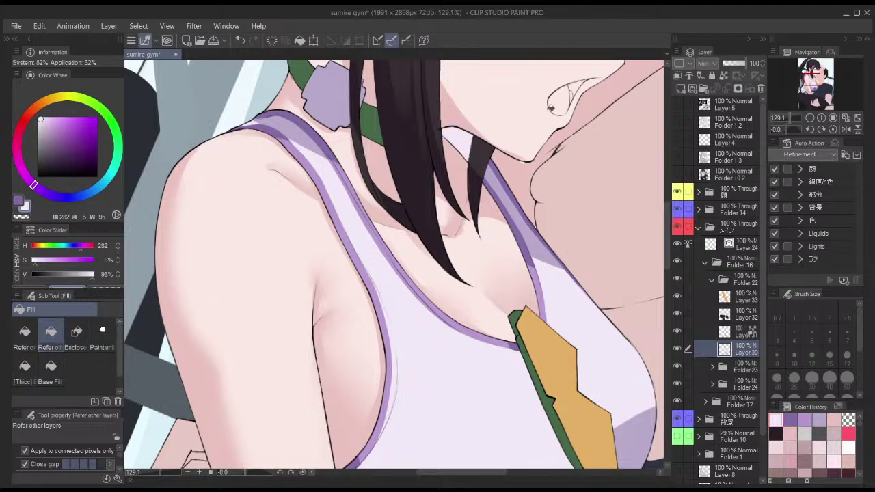
{"action": "left_click", "coordinate": [723, 76]}
- Within a selection of Layer 30's pixels, draw the missing light purple trim on the strap beneath the chin on Layer 31 with the Mapping pen
{"action": "left_click", "coordinate": [726, 351], "text": "ctrl"}
{"action": "left_click", "coordinate": [729, 333]}
{"action": "left_click", "coordinate": [535, 265], "text": "alt"}
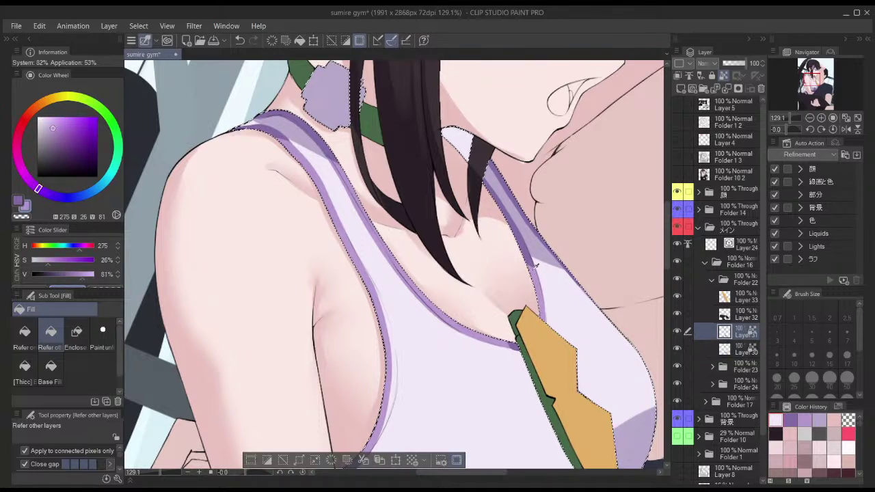
{"action": "left_click", "coordinate": [537, 262], "text": "alt"}
{"action": "key", "text": "p"}
{"action": "scroll", "coordinate": [486, 135], "scroll_direction": "up", "scroll_amount": 5}
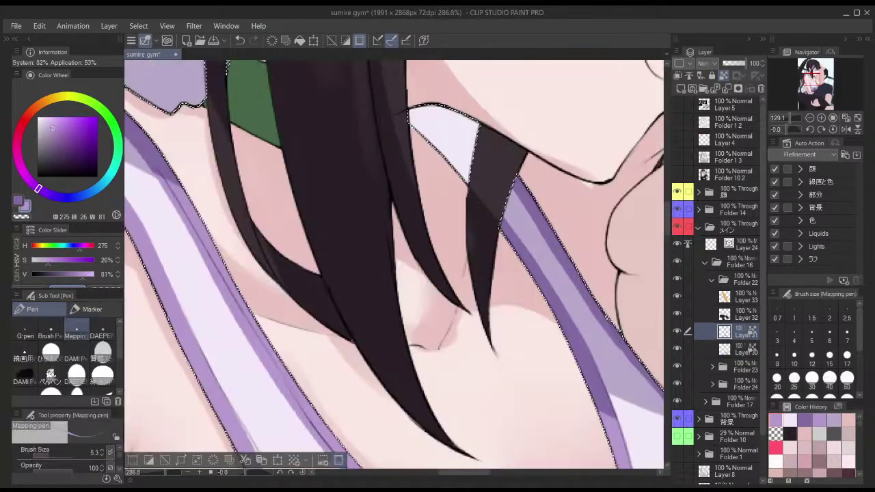
{"action": "left_click", "coordinate": [724, 76]}
{"action": "left_click_drag", "start_coordinate": [395, 105], "coordinate": [496, 220]}
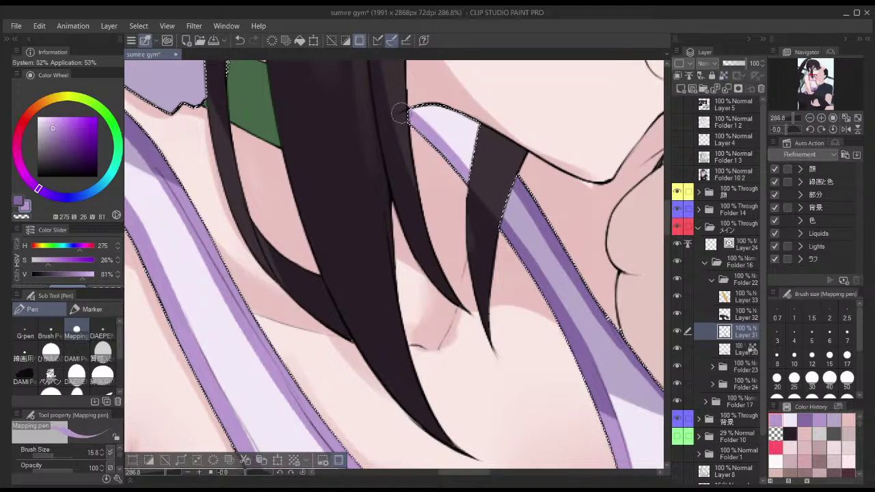
{"action": "scroll", "coordinate": [482, 115], "scroll_direction": "down", "scroll_amount": 5}
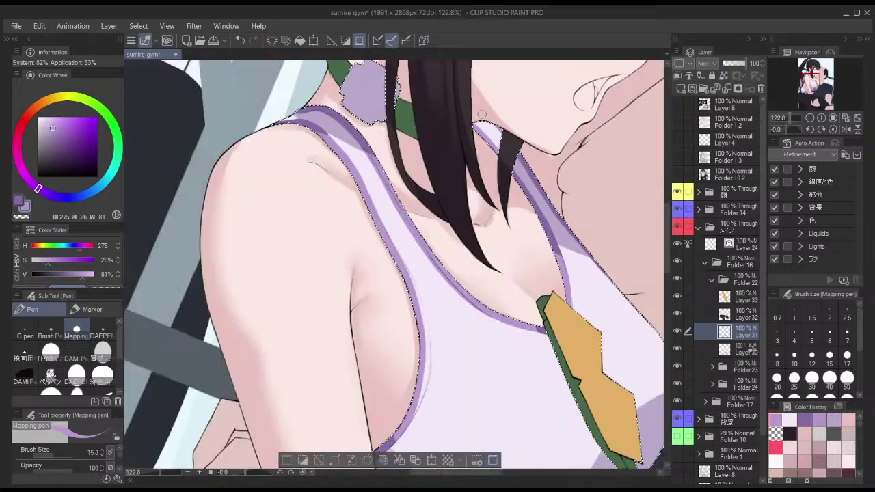
{"action": "key", "text": "ctrl+d"}
- Shade the newly filled strap area on Layer 30 with the greyish purple shadow colour using THE GOD BRUSH
{"action": "left_click", "coordinate": [746, 350]}
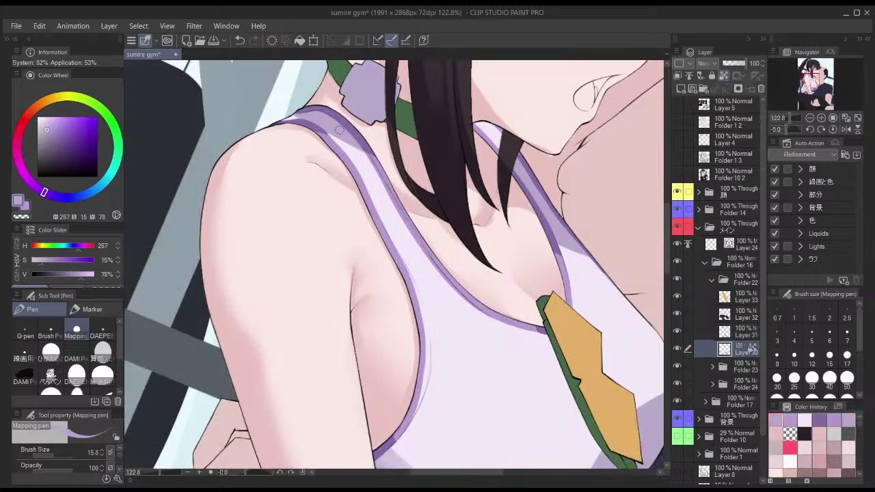
{"action": "key", "text": "b"}
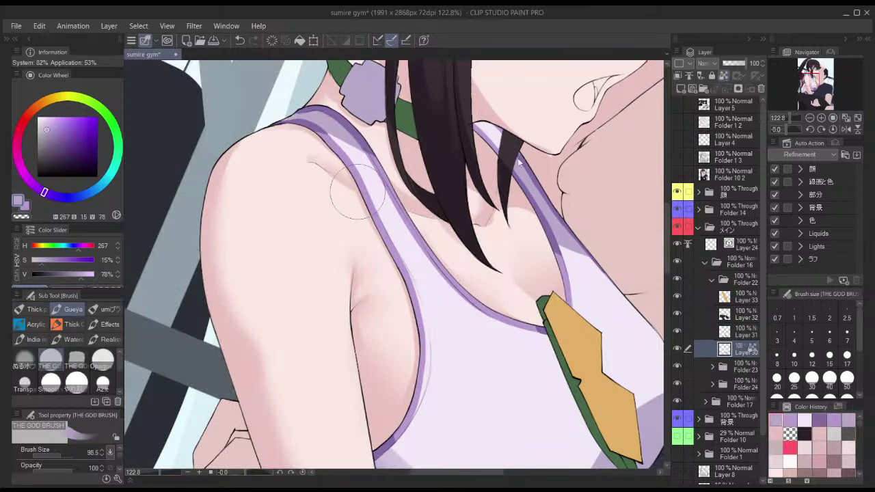
{"action": "key", "text": "bracketleft"}
{"action": "left_click_drag", "start_coordinate": [509, 147], "coordinate": [486, 146]}
- Activate Layer 31, pick a purple from the strap trim, and try a shadow stroke on that trim before undoing it
{"action": "left_click", "coordinate": [743, 334]}
{"action": "key", "text": "x"}
{"action": "left_click", "coordinate": [556, 236], "text": "alt"}
{"action": "mouse_move", "coordinate": [540, 195]}
{"action": "left_mouse_down"}
{"action": "mouse_move", "coordinate": [461, 123]}
{"action": "mouse_move", "coordinate": [534, 152]}
{"action": "left_mouse_up"}
{"action": "key", "text": "ctrl+z"}
{"action": "key", "text": "slash"}
{"action": "scroll", "coordinate": [568, 174], "scroll_direction": "down", "scroll_amount": 4}
- Enlarge the brush and paint dark purple shadows on the purple hair scrunchie
{"action": "left_click_drag", "start_coordinate": [569, 174], "coordinate": [451, 250]}
{"action": "key", "text": "h"}
{"action": "left_click_drag", "start_coordinate": [545, 183], "coordinate": [534, 183]}
{"action": "key", "text": "h"}
{"action": "key", "text": "bracketright"}
{"action": "key", "text": "bracketright"}
{"action": "key", "text": "bracketright"}
{"action": "key", "text": "bracketright"}
{"action": "key", "text": "bracketright"}
{"action": "key", "text": "bracketright"}
{"action": "key", "text": "bracketright"}
{"action": "left_click_drag", "start_coordinate": [440, 176], "coordinate": [424, 170]}
{"action": "left_click_drag", "start_coordinate": [393, 114], "coordinate": [394, 164]}
{"action": "mouse_move", "coordinate": [357, 111]}
{"action": "left_mouse_down"}
{"action": "mouse_move", "coordinate": [356, 183]}
{"action": "mouse_move", "coordinate": [367, 161]}
{"action": "left_mouse_up"}
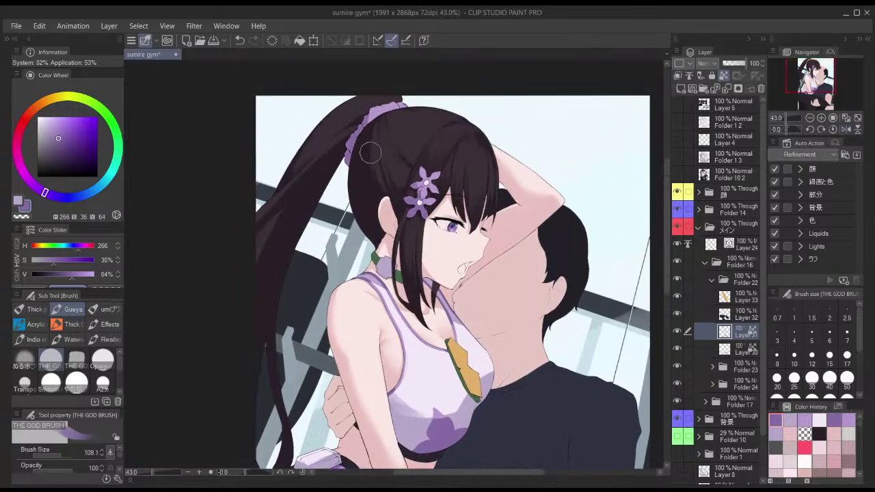
- Start painting near-black shadows on the black leggings on Layer 32, using the Folder 10 2 reference as a guide, and undo the last stroke
{"action": "scroll", "coordinate": [366, 161], "scroll_direction": "down", "scroll_amount": 3}
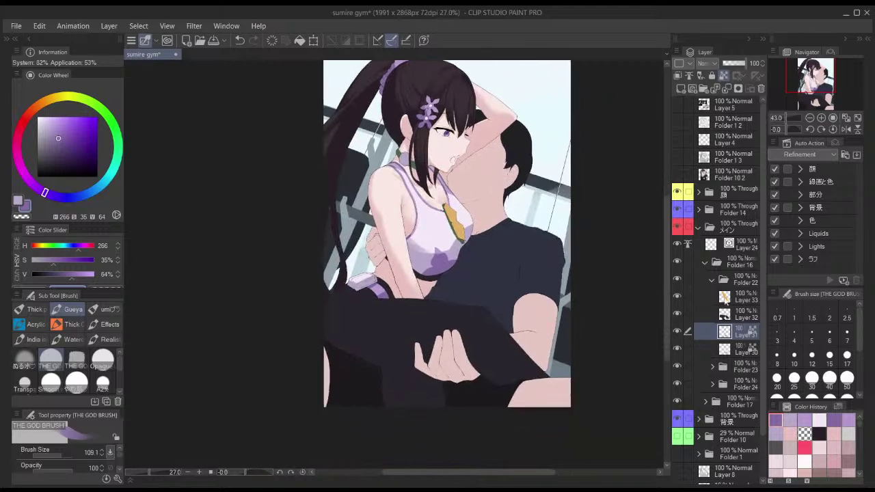
{"action": "left_click", "coordinate": [735, 314]}
{"action": "left_click", "coordinate": [676, 175]}
{"action": "scroll", "coordinate": [381, 320], "scroll_direction": "up", "scroll_amount": 5}
{"action": "left_click", "coordinate": [676, 175]}
{"action": "left_click_drag", "start_coordinate": [522, 199], "coordinate": [489, 206]}
{"action": "left_click_drag", "start_coordinate": [344, 215], "coordinate": [403, 311]}
{"action": "mouse_move", "coordinate": [482, 321]}
{"action": "left_mouse_down"}
{"action": "mouse_move", "coordinate": [444, 280]}
{"action": "mouse_move", "coordinate": [403, 276]}
{"action": "left_mouse_up"}
{"action": "key", "text": "ctrl+z"}
- Extend the near-black shadows along the underside of the raised thigh and the lower leg, and compare with the Folder 10 2 reference
{"action": "left_click_drag", "start_coordinate": [351, 266], "coordinate": [552, 296]}
{"action": "left_click_drag", "start_coordinate": [471, 311], "coordinate": [433, 288]}
{"action": "left_click_drag", "start_coordinate": [363, 276], "coordinate": [479, 293]}
{"action": "left_click_drag", "start_coordinate": [533, 283], "coordinate": [512, 268]}
{"action": "left_click_drag", "start_coordinate": [406, 253], "coordinate": [472, 253]}
{"action": "mouse_move", "coordinate": [514, 231]}
{"action": "left_mouse_down"}
{"action": "mouse_move", "coordinate": [593, 329]}
{"action": "mouse_move", "coordinate": [508, 258]}
{"action": "mouse_move", "coordinate": [592, 323]}
{"action": "mouse_move", "coordinate": [539, 305]}
{"action": "mouse_move", "coordinate": [532, 288]}
{"action": "mouse_move", "coordinate": [373, 308]}
{"action": "mouse_move", "coordinate": [449, 323]}
{"action": "left_mouse_up"}
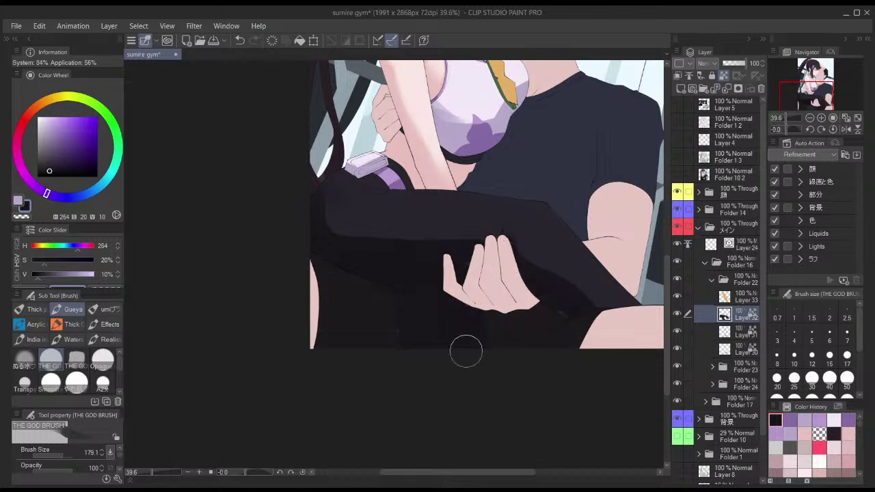
{"action": "left_click_drag", "start_coordinate": [619, 209], "coordinate": [578, 277]}
{"action": "left_click", "coordinate": [678, 175]}
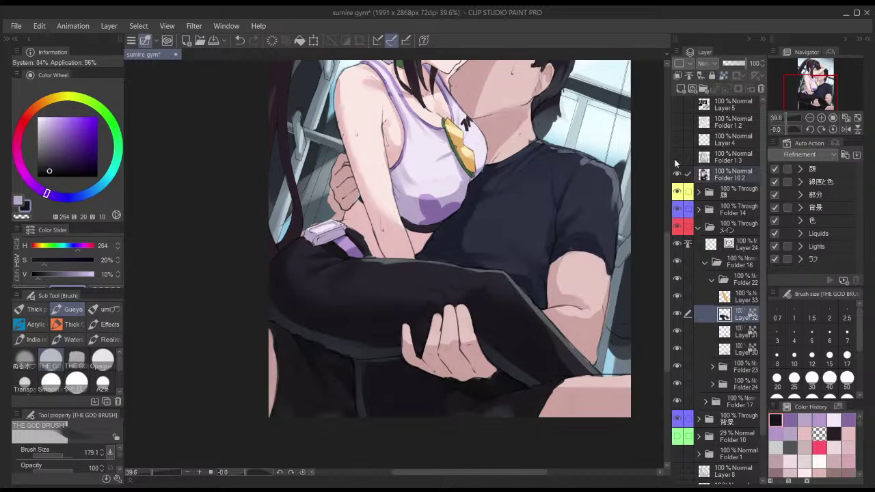
{"action": "left_click", "coordinate": [684, 175]}
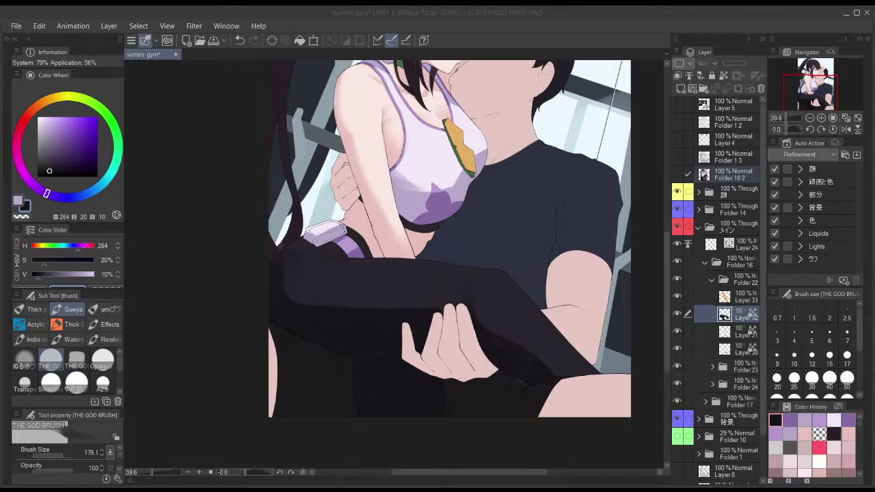
- Refine the leggings' shadows beneath the purple waistband and near the end of the raised leg, varying the brush size
{"action": "left_click", "coordinate": [567, 32]}
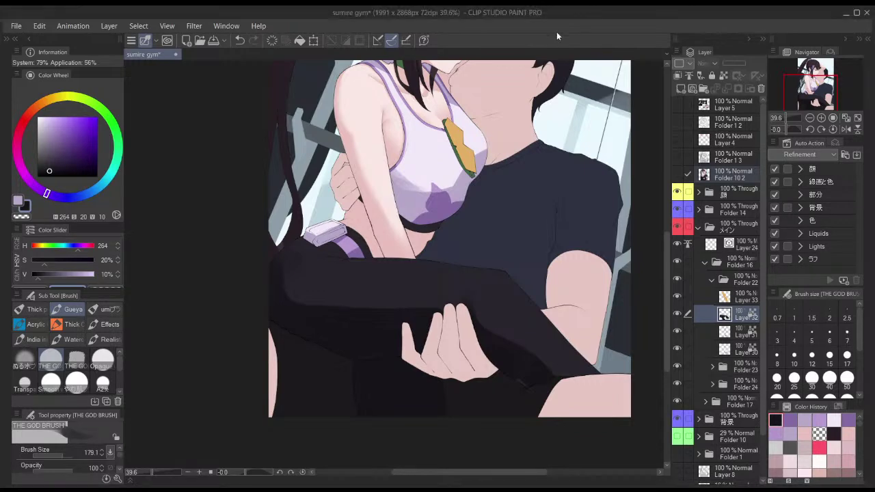
{"action": "left_click_drag", "start_coordinate": [441, 109], "coordinate": [471, 60]}
{"action": "mouse_move", "coordinate": [306, 197]}
{"action": "left_mouse_down"}
{"action": "mouse_move", "coordinate": [313, 207]}
{"action": "mouse_move", "coordinate": [335, 179]}
{"action": "mouse_move", "coordinate": [317, 190]}
{"action": "left_mouse_up"}
{"action": "key", "text": "bracketleft"}
{"action": "key", "text": "bracketleft"}
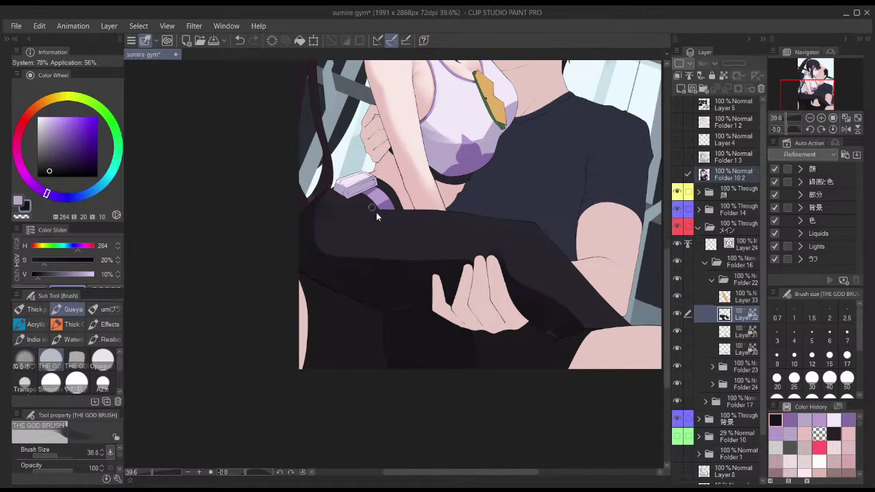
{"action": "left_click_drag", "start_coordinate": [376, 214], "coordinate": [340, 220]}
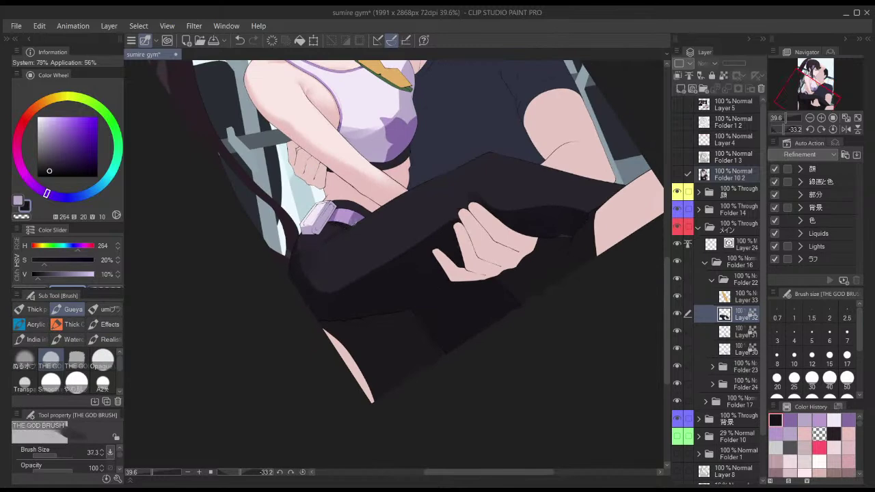
{"action": "key", "text": "bracketright"}
{"action": "key", "text": "bracketright"}
{"action": "key", "text": "bracketright"}
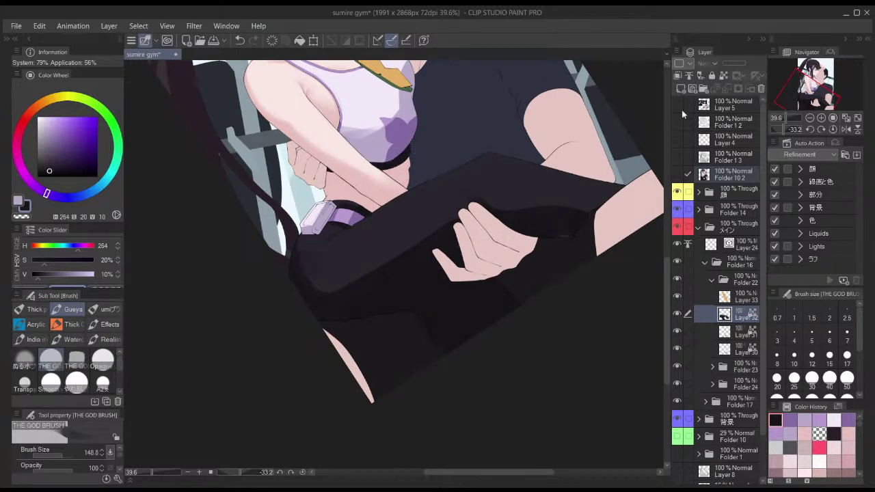
- Show the Layer 5 character reference, examine how the black leggings are shaded, and hide it again
{"action": "left_click", "coordinate": [678, 105]}
{"action": "left_click_drag", "start_coordinate": [469, 121], "coordinate": [551, 342]}
{"action": "left_click_drag", "start_coordinate": [418, 182], "coordinate": [456, 183]}
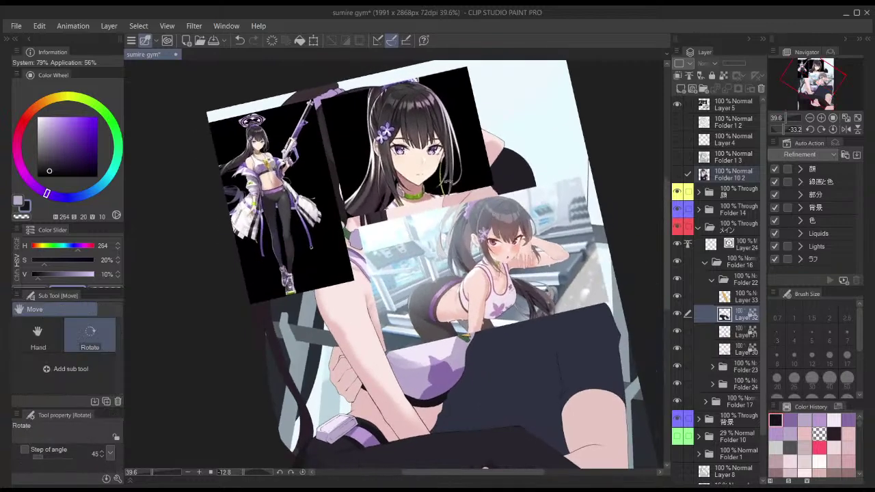
{"action": "left_click_drag", "start_coordinate": [262, 173], "coordinate": [297, 172]}
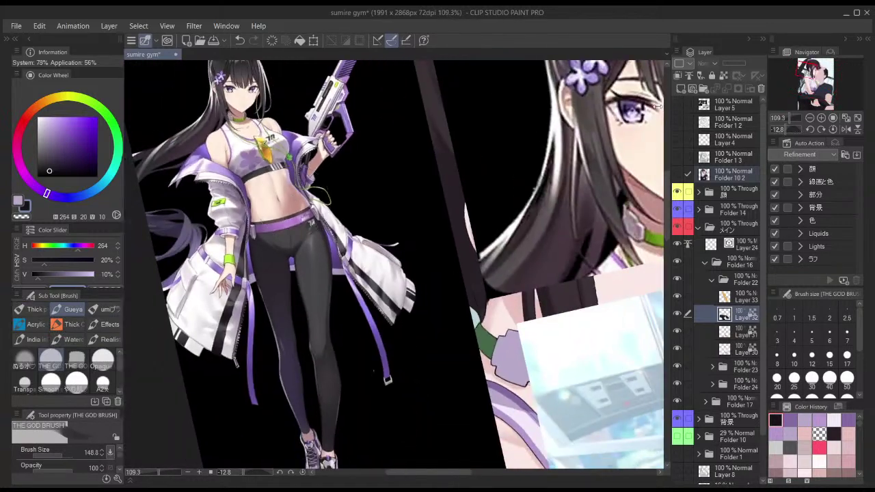
{"action": "left_click", "coordinate": [677, 105]}
- Straighten the canvas rotation and touch up the leggings' near-black shadow edge around the supporting fingers and under the thigh
{"action": "left_click_drag", "start_coordinate": [484, 220], "coordinate": [455, 220]}
{"action": "left_click_drag", "start_coordinate": [636, 291], "coordinate": [448, 176]}
{"action": "left_click_drag", "start_coordinate": [533, 217], "coordinate": [507, 173]}
{"action": "left_click_drag", "start_coordinate": [511, 165], "coordinate": [528, 191]}
{"action": "left_click_drag", "start_coordinate": [403, 254], "coordinate": [431, 258]}
{"action": "left_click_drag", "start_coordinate": [482, 249], "coordinate": [446, 145]}
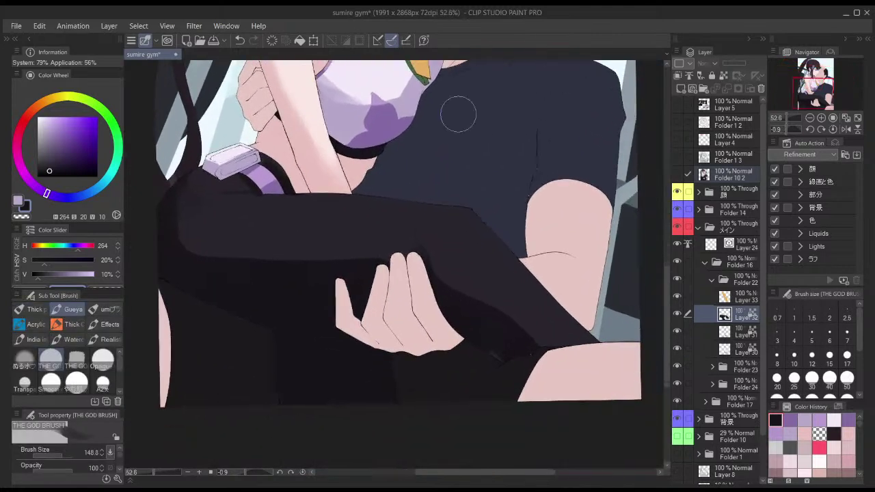
{"action": "mouse_move", "coordinate": [412, 253]}
{"action": "left_mouse_down"}
{"action": "mouse_move", "coordinate": [403, 254]}
{"action": "mouse_move", "coordinate": [426, 257]}
{"action": "left_mouse_up"}
{"action": "left_click_drag", "start_coordinate": [380, 236], "coordinate": [400, 264]}
{"action": "left_click_drag", "start_coordinate": [341, 262], "coordinate": [319, 245]}
{"action": "scroll", "coordinate": [319, 245], "scroll_direction": "down", "scroll_amount": 5}
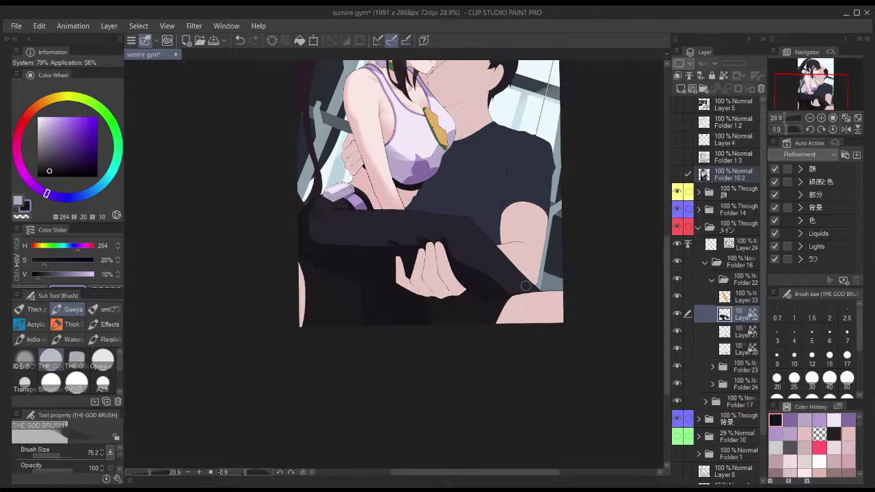
- Check the illustration in a mirrored view and show the Folder 10 2 reference for comparison
{"action": "left_click_drag", "start_coordinate": [562, 108], "coordinate": [537, 223]}
{"action": "key", "text": "h"}
{"action": "key", "text": "h"}
{"action": "left_click", "coordinate": [677, 175]}
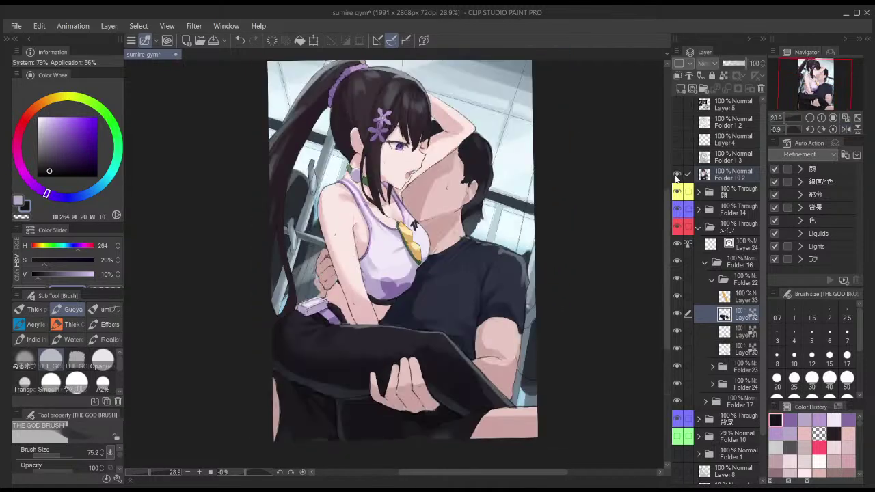
- Sample the green edging of the chest ornament and compare its colours with the Folder 10 2 reference
{"action": "scroll", "coordinate": [401, 238], "scroll_direction": "up", "scroll_amount": 10}
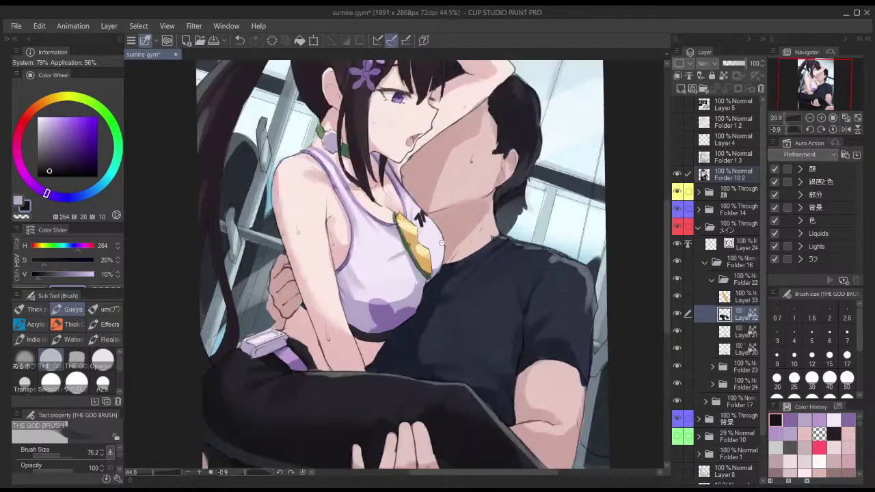
{"action": "left_click", "coordinate": [416, 267], "text": "alt"}
{"action": "left_click", "coordinate": [677, 175]}
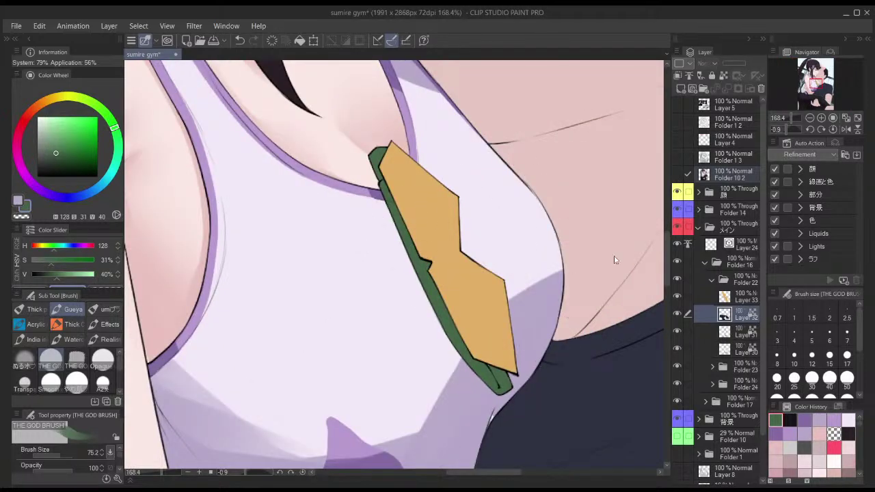
{"action": "left_click", "coordinate": [677, 175]}
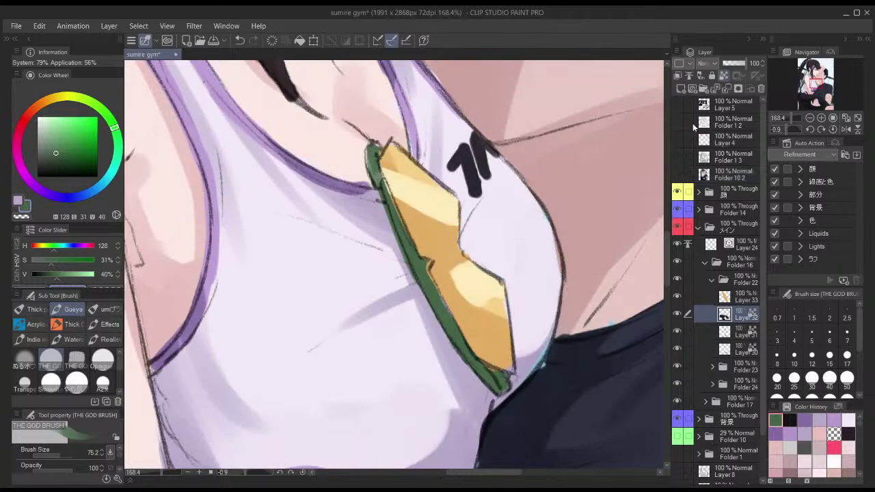
{"action": "left_click", "coordinate": [676, 174]}
- Try a darker green, around HSV 134, 36, 25, on the chest ornament's edging on Layer 32
{"action": "left_click", "coordinate": [118, 135]}
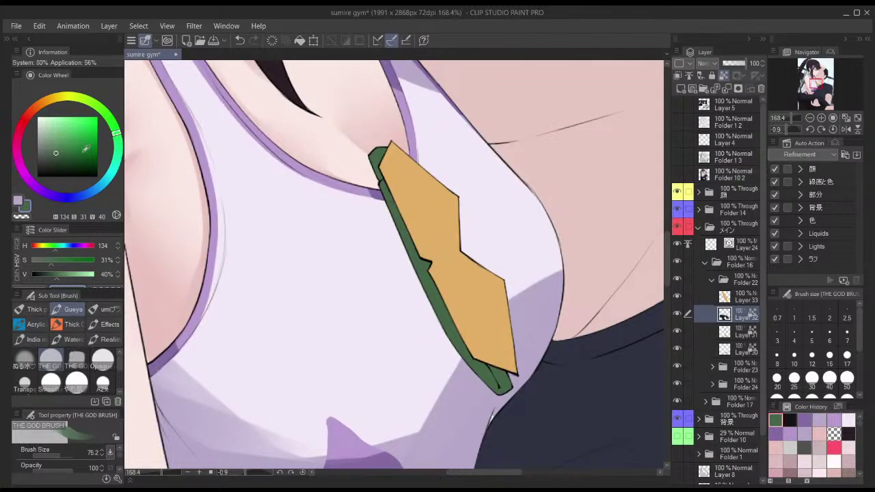
{"action": "left_click", "coordinate": [59, 161]}
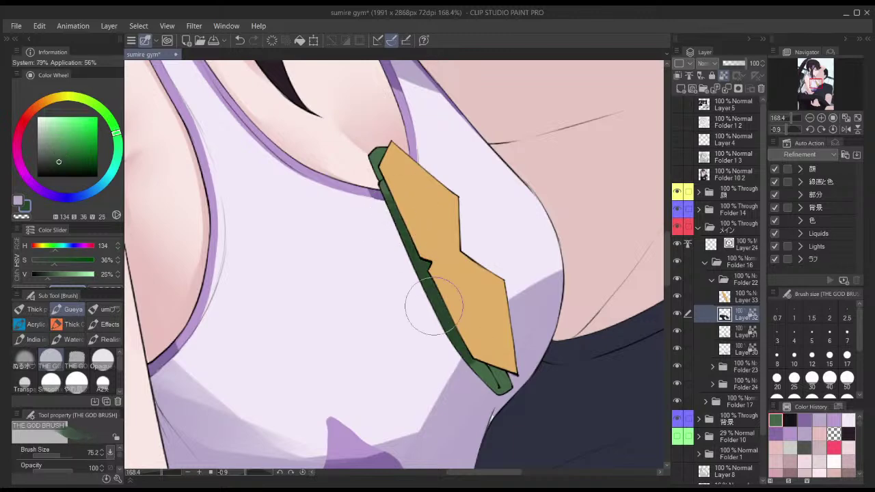
{"action": "scroll", "coordinate": [516, 262], "scroll_direction": "down", "scroll_amount": 5}
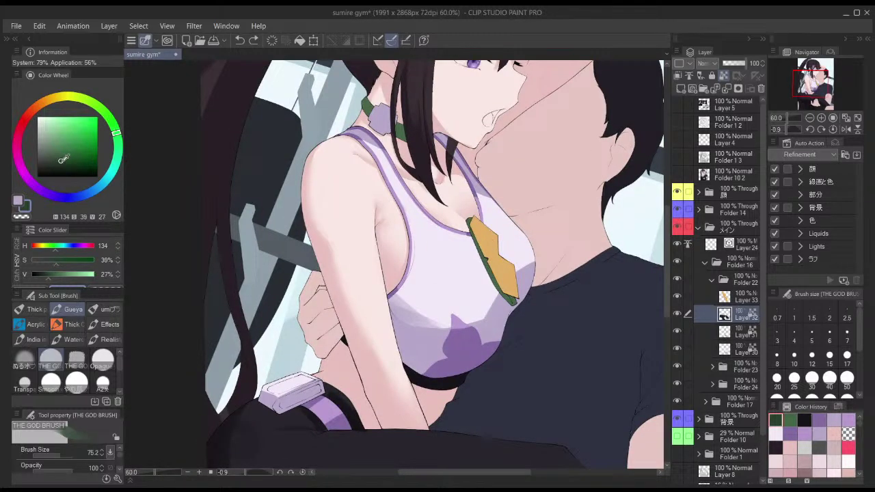
{"action": "scroll", "coordinate": [533, 313], "scroll_direction": "up", "scroll_amount": 2}
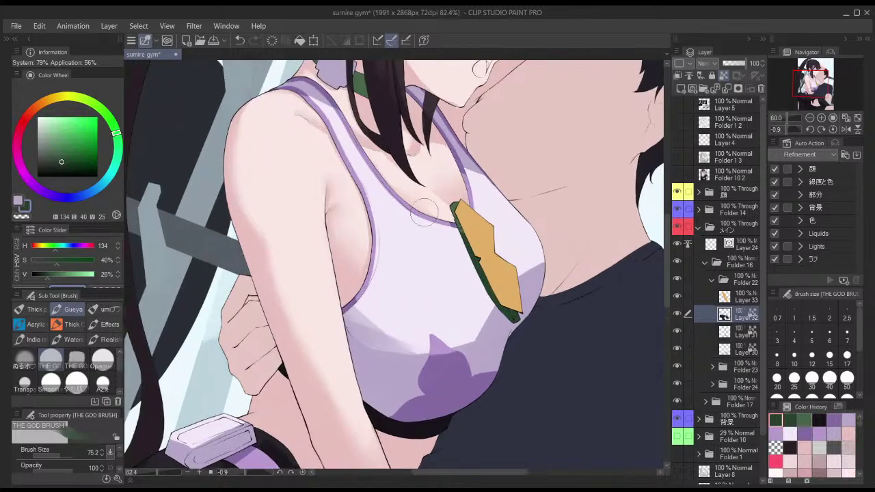
{"action": "left_click", "coordinate": [117, 215]}
{"action": "scroll", "coordinate": [466, 241], "scroll_direction": "up", "scroll_amount": 5}
- Repaint the chest ornament's edging on Layer 32 in a darker green, around HLS 132, 23, 36
{"action": "left_click", "coordinate": [441, 179], "text": "alt"}
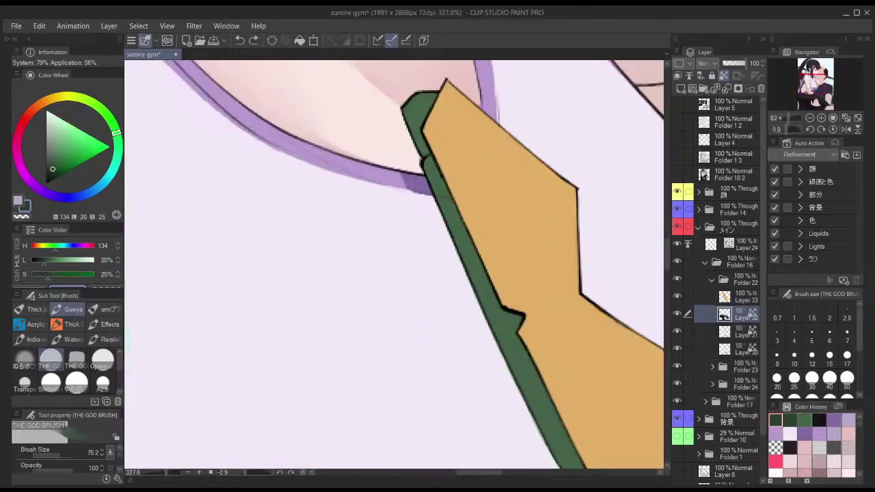
{"action": "left_click", "coordinate": [116, 134]}
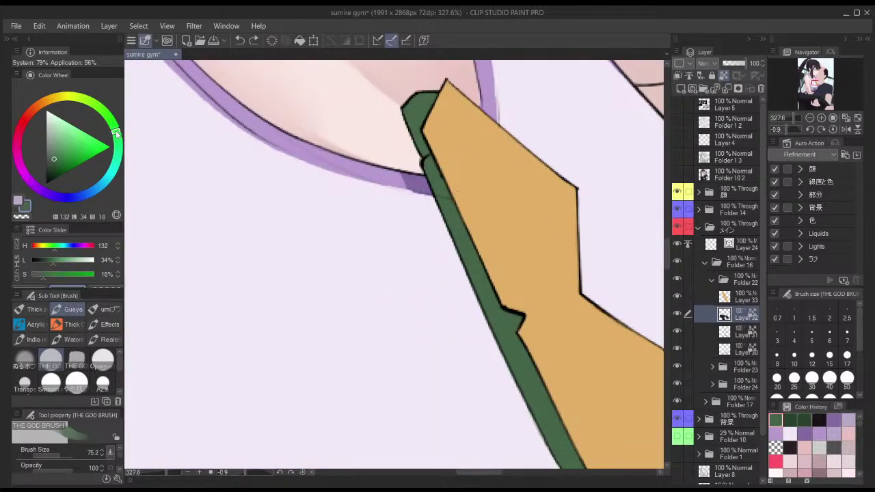
{"action": "left_click", "coordinate": [57, 162]}
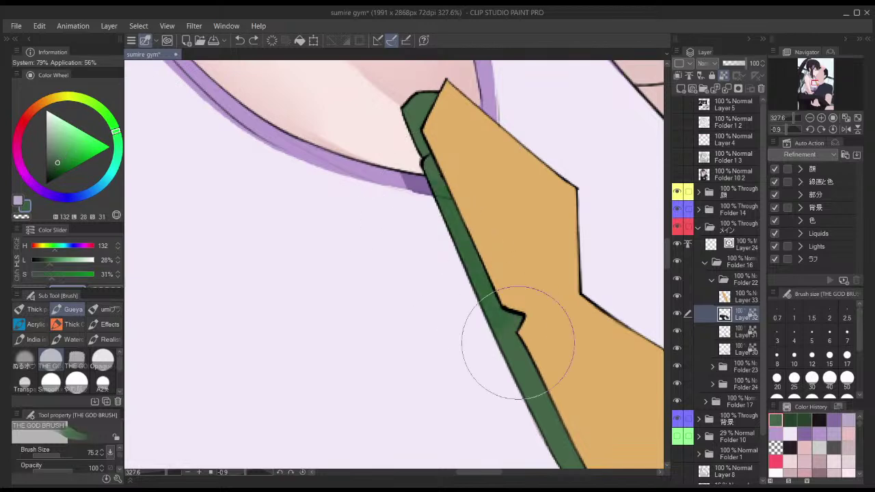
{"action": "scroll", "coordinate": [475, 260], "scroll_direction": "down", "scroll_amount": 1}
{"action": "key", "text": "ctrl+z"}
{"action": "left_click", "coordinate": [59, 164]}
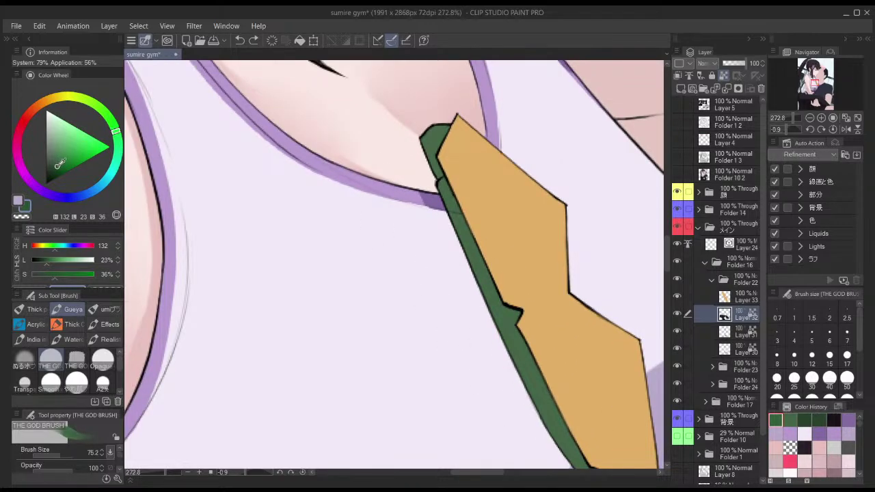
{"action": "left_click_drag", "start_coordinate": [483, 215], "coordinate": [458, 218]}
{"action": "mouse_move", "coordinate": [467, 227]}
{"action": "left_mouse_down"}
{"action": "mouse_move", "coordinate": [511, 319]}
{"action": "mouse_move", "coordinate": [609, 415]}
{"action": "mouse_move", "coordinate": [581, 418]}
{"action": "left_mouse_up"}
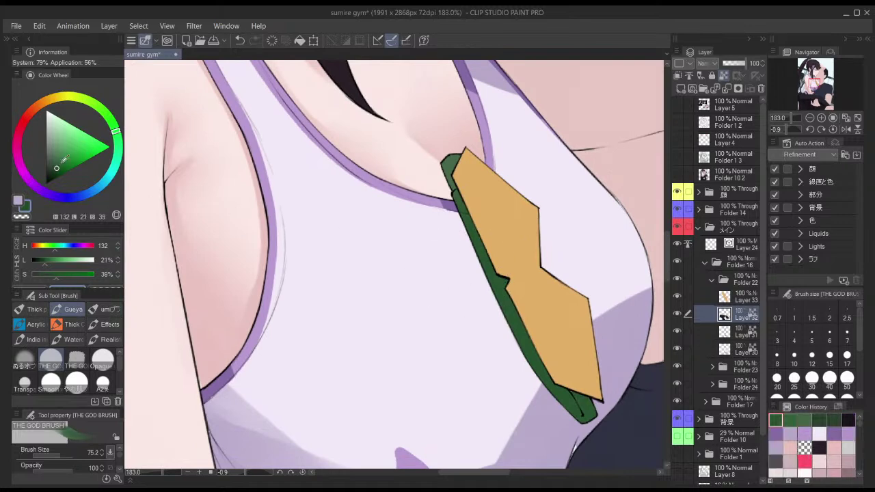
- Deepen the ornament's edging with a more saturated green, HSV 132, 56, 29, down to its lower tip
{"action": "left_click", "coordinate": [116, 215]}
{"action": "left_click_drag", "start_coordinate": [510, 276], "coordinate": [491, 225]}
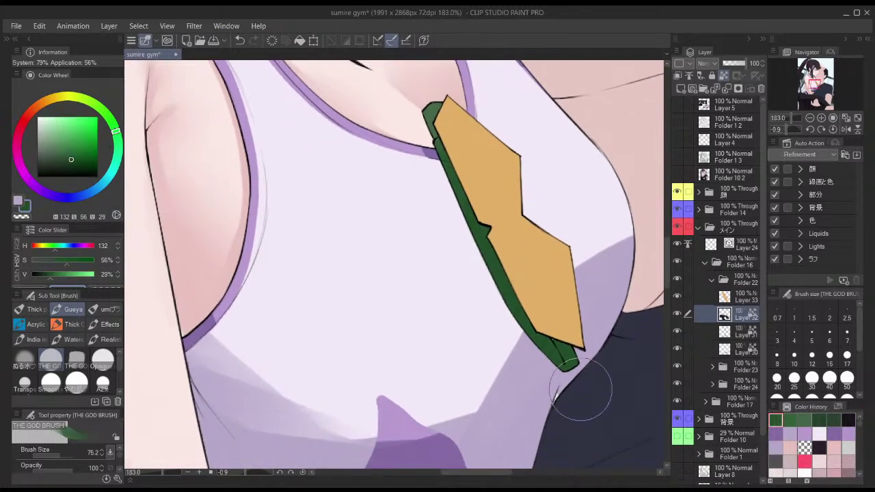
{"action": "left_click_drag", "start_coordinate": [444, 171], "coordinate": [457, 242]}
{"action": "left_click_drag", "start_coordinate": [534, 203], "coordinate": [523, 206]}
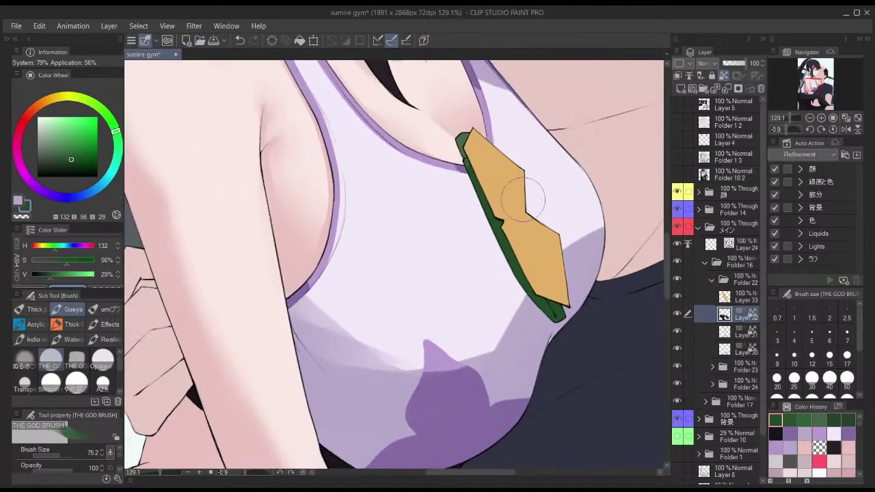
- Try a still deeper green, such as HSV 132, 71, 21, on the ornament's edging
{"action": "left_click", "coordinate": [116, 215]}
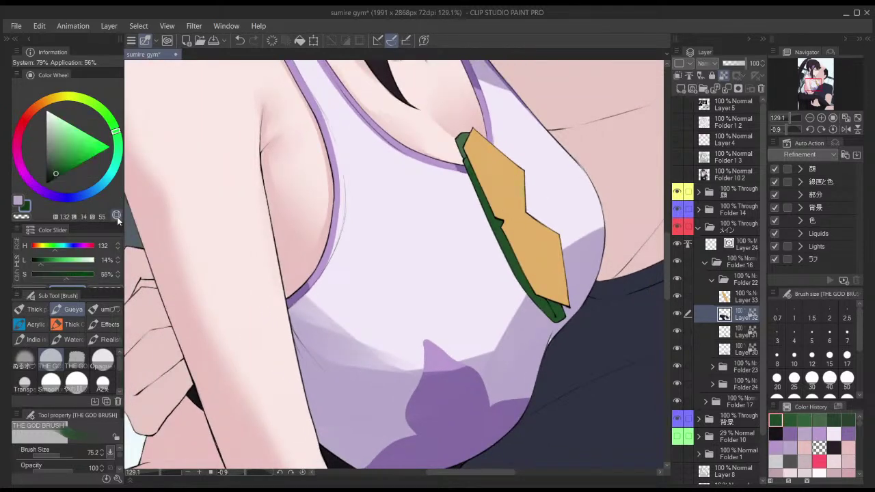
{"action": "left_click", "coordinate": [115, 216]}
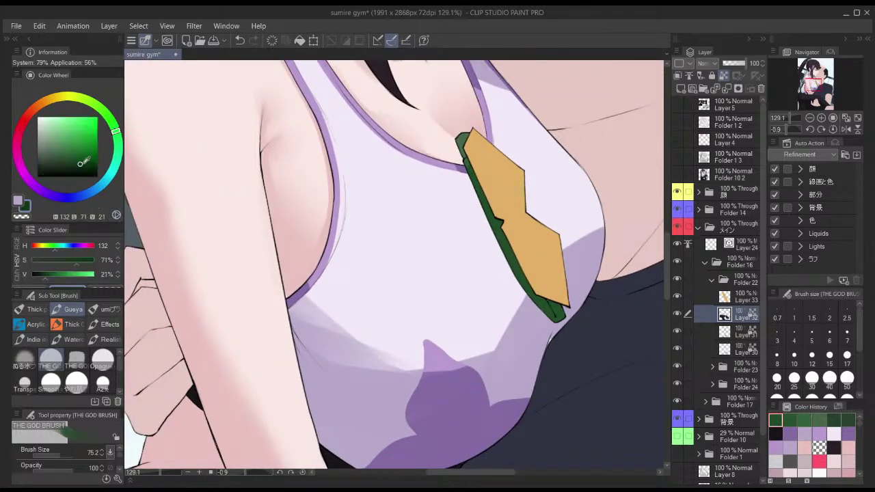
{"action": "left_click", "coordinate": [68, 170]}
{"action": "left_click", "coordinate": [116, 216]}
{"action": "left_click", "coordinate": [116, 215]}
{"action": "left_click", "coordinate": [73, 164]}
{"action": "left_click_drag", "start_coordinate": [516, 244], "coordinate": [523, 273]}
- Sample the ornament edging's dark green and paint the visible parts of the choker band with it
{"action": "left_click", "coordinate": [511, 267], "text": "alt"}
{"action": "left_click_drag", "start_coordinate": [528, 215], "coordinate": [524, 230]}
{"action": "left_click_drag", "start_coordinate": [549, 143], "coordinate": [568, 334]}
{"action": "left_click_drag", "start_coordinate": [396, 149], "coordinate": [428, 236]}
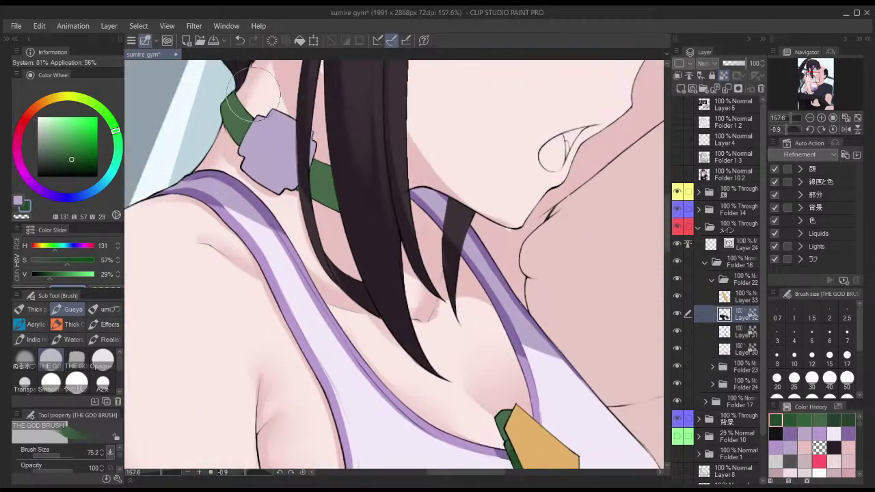
{"action": "mouse_move", "coordinate": [313, 147]}
{"action": "left_mouse_down"}
{"action": "mouse_move", "coordinate": [327, 192]}
{"action": "mouse_move", "coordinate": [290, 191]}
{"action": "left_mouse_up"}
{"action": "left_click_drag", "start_coordinate": [240, 97], "coordinate": [218, 113]}
{"action": "left_click_drag", "start_coordinate": [302, 161], "coordinate": [284, 162]}
- Select Layer 30, sample the tank top's lavender shadow and compare the clothing with the Folder 10 2 reference
{"action": "left_click_drag", "start_coordinate": [491, 223], "coordinate": [452, 199]}
{"action": "left_click", "coordinate": [733, 348]}
{"action": "left_click_drag", "start_coordinate": [349, 230], "coordinate": [395, 230]}
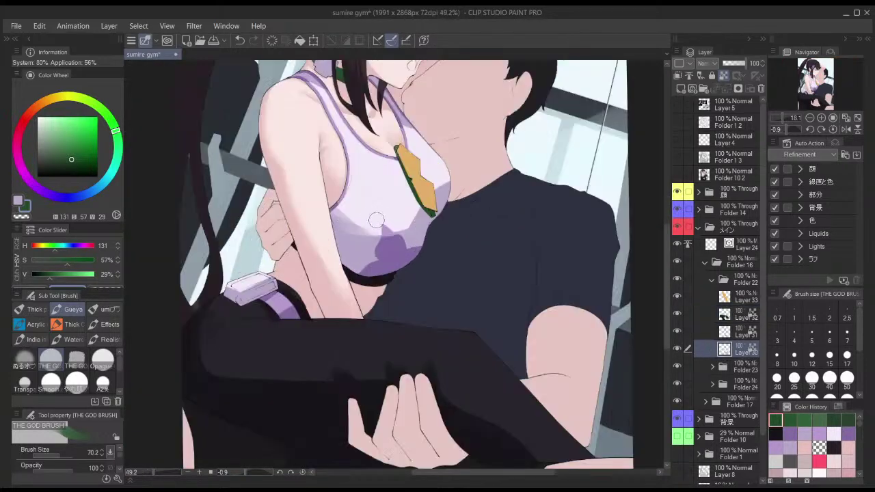
{"action": "left_click", "coordinate": [376, 223], "text": "alt"}
{"action": "left_click_drag", "start_coordinate": [403, 149], "coordinate": [390, 306]}
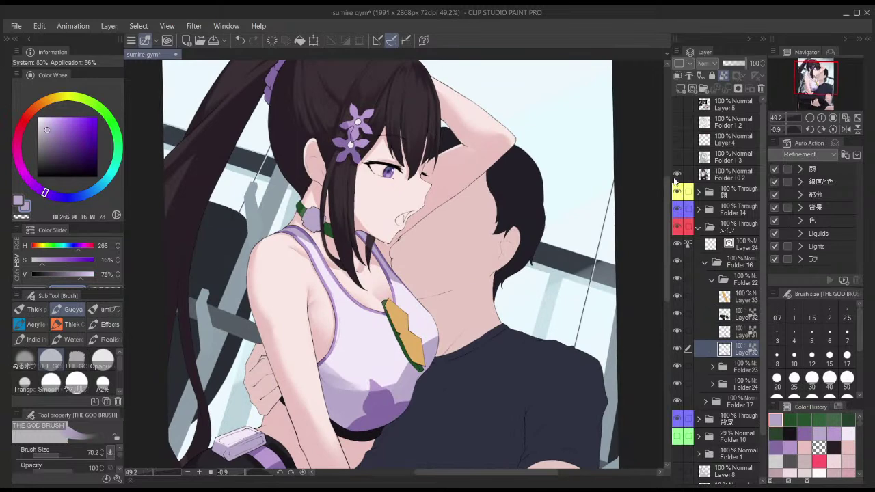
{"action": "left_click_drag", "start_coordinate": [413, 177], "coordinate": [399, 176]}
{"action": "left_click_drag", "start_coordinate": [614, 237], "coordinate": [599, 197]}
- Shade the orange chest ornament on Layer 33 with a darker orange, HSV 31, 57, 72, using a smaller brush
{"action": "left_click", "coordinate": [741, 300]}
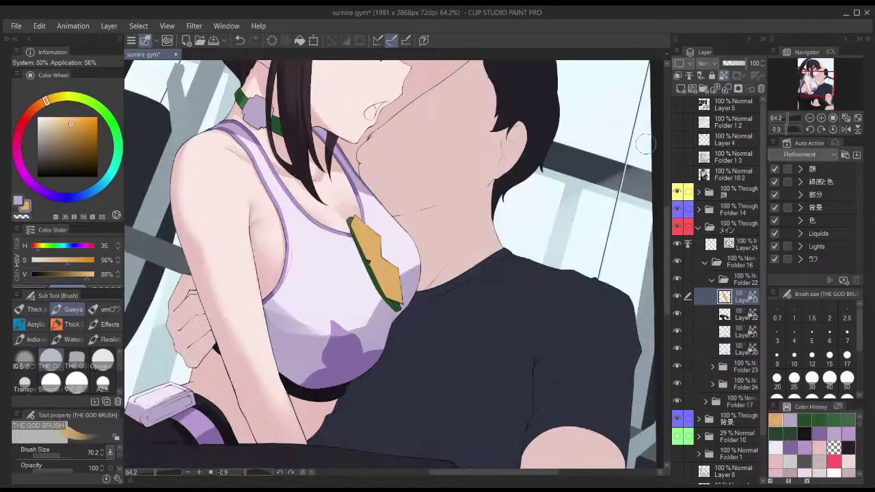
{"action": "left_click", "coordinate": [42, 102]}
{"action": "left_click", "coordinate": [72, 134]}
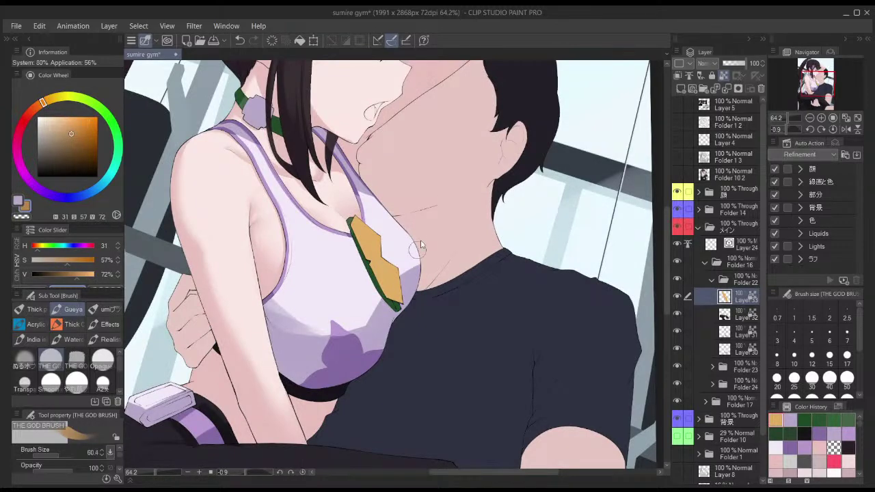
{"action": "mouse_move", "coordinate": [375, 277]}
{"action": "left_mouse_down"}
{"action": "mouse_move", "coordinate": [412, 299]}
{"action": "mouse_move", "coordinate": [381, 276]}
{"action": "left_mouse_up"}
{"action": "key", "text": "ctrl+z"}
{"action": "key", "text": "bracketleft"}
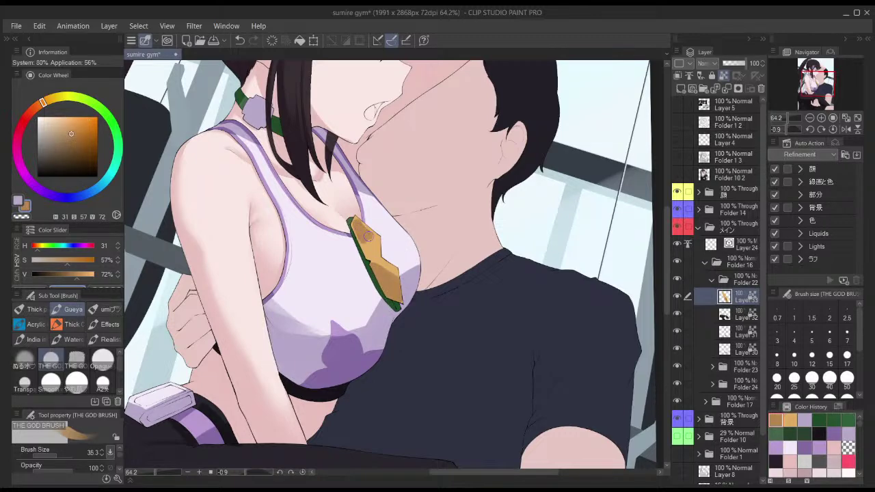
- Check the ornament's shading in a mirrored view of the whole illustration and restore the normal orientation
{"action": "scroll", "coordinate": [405, 240], "scroll_direction": "down", "scroll_amount": 2}
{"action": "key", "text": "h"}
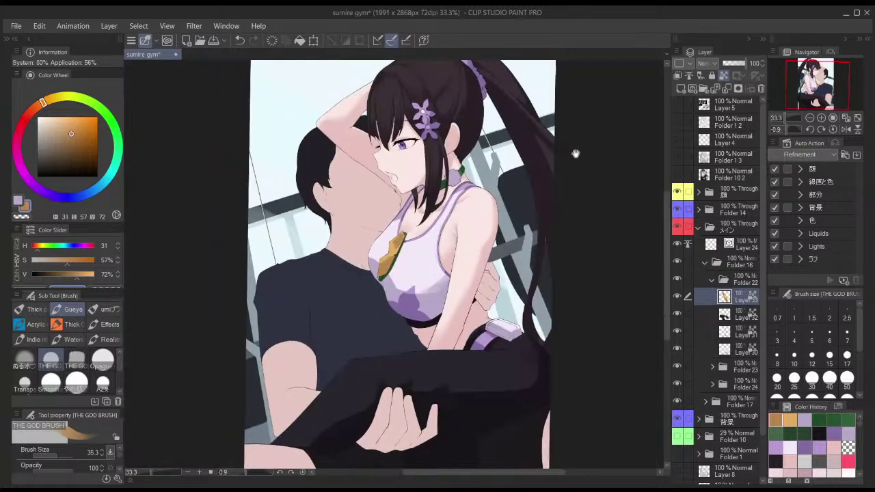
{"action": "key", "text": "h"}
{"action": "scroll", "coordinate": [579, 182], "scroll_direction": "down", "scroll_amount": 2}
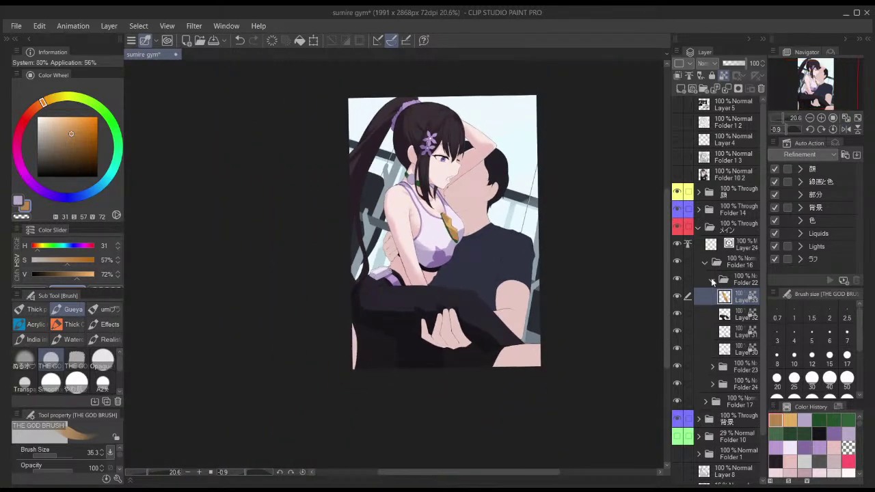
- Collapse Folders 22 to 24, open Folder 17 and select Layer 34, toggling layer visibility to identify the man's skin
{"action": "left_click", "coordinate": [712, 281]}
{"action": "left_click", "coordinate": [714, 300]}
{"action": "left_click", "coordinate": [712, 298]}
{"action": "left_click", "coordinate": [713, 315]}
{"action": "left_click", "coordinate": [725, 349]}
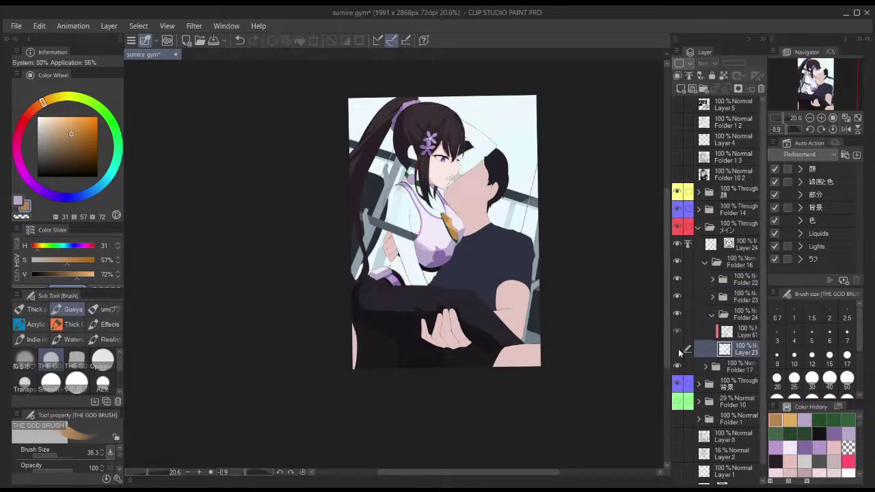
{"action": "left_click", "coordinate": [711, 316]}
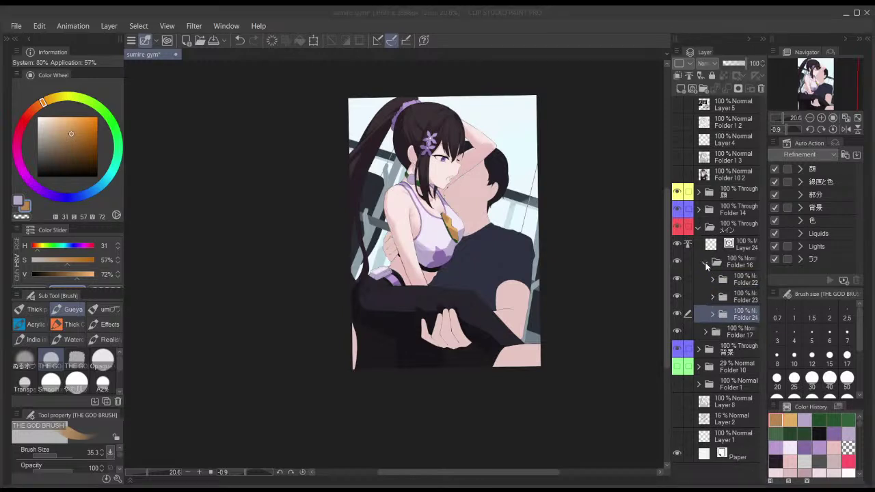
{"action": "left_click", "coordinate": [706, 332]}
{"action": "left_click", "coordinate": [716, 385]}
{"action": "left_click", "coordinate": [677, 384]}
{"action": "left_click", "coordinate": [678, 384]}
- Sample the skin shadow from the Folder 10 2 reference and paint a pinkish-brown shadow, HSV 7, 21, 81, on the man's face
{"action": "left_click", "coordinate": [677, 174]}
{"action": "left_click", "coordinate": [471, 171], "text": "alt"}
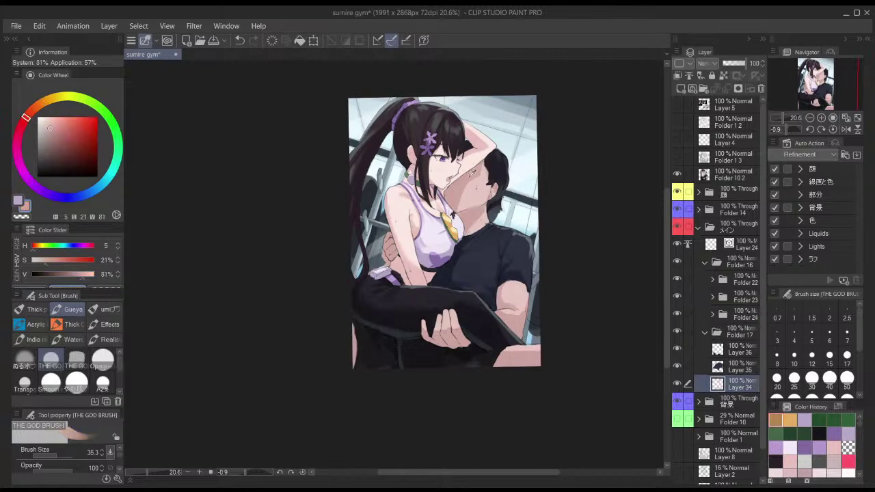
{"action": "left_click", "coordinate": [677, 174]}
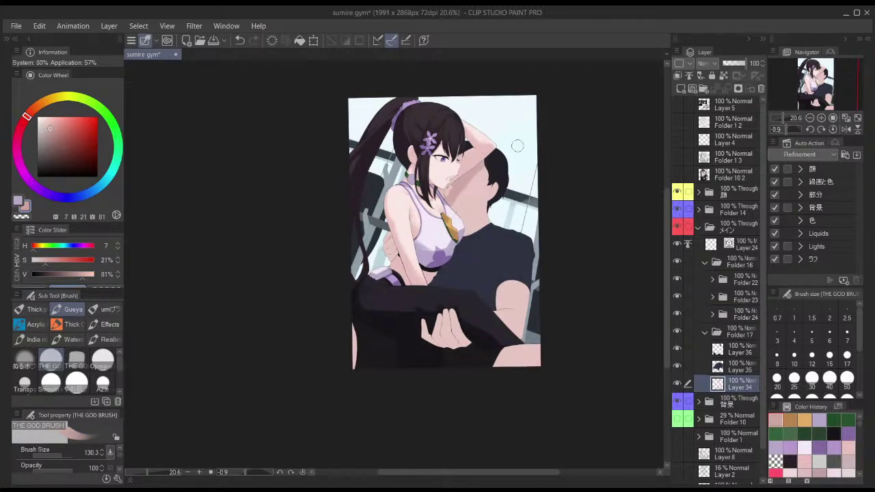
{"action": "key", "text": "/"}
{"action": "key", "text": "ctrl+z"}
{"action": "key", "text": "ctrl+z"}
{"action": "key", "text": "ctrl+z"}
{"action": "key", "text": "/"}
{"action": "left_click_drag", "start_coordinate": [484, 161], "coordinate": [476, 160]}
- Open Folders 14 and 15, lock Layer 25's transparent pixels and reselect Layer 34
{"action": "left_click", "coordinate": [699, 209]}
{"action": "left_click", "coordinate": [706, 245]}
{"action": "left_click", "coordinate": [735, 279]}
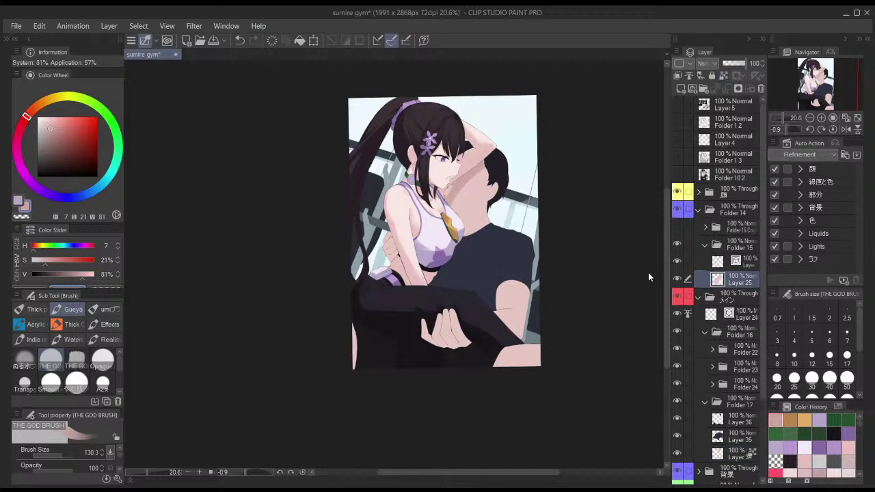
{"action": "left_click", "coordinate": [738, 451]}
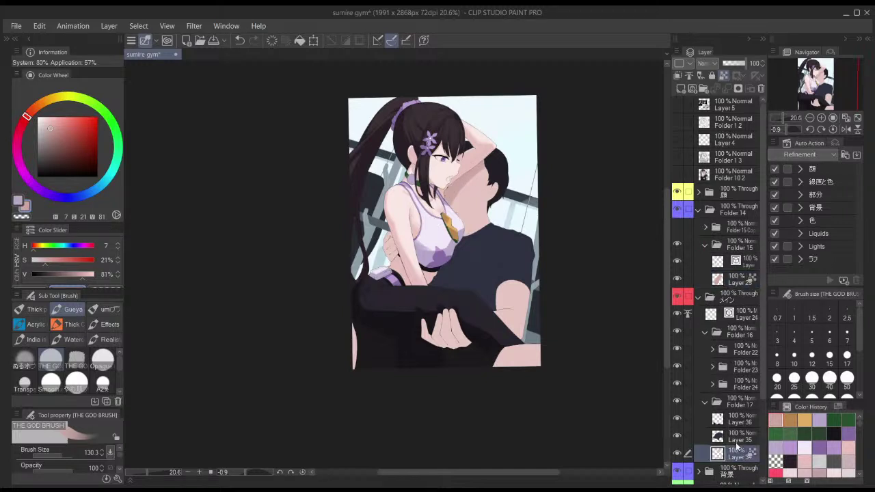
- Extend the skin shadow over the man's cheek, jaw and neck on Layer 34
{"action": "scroll", "coordinate": [478, 168], "scroll_direction": "up", "scroll_amount": 3}
{"action": "mouse_move", "coordinate": [483, 175]}
{"action": "left_mouse_down"}
{"action": "mouse_move", "coordinate": [438, 248]}
{"action": "mouse_move", "coordinate": [501, 237]}
{"action": "left_mouse_up"}
{"action": "key", "text": "ctrl+z"}
{"action": "mouse_move", "coordinate": [449, 254]}
{"action": "left_mouse_down"}
{"action": "mouse_move", "coordinate": [505, 232]}
{"action": "mouse_move", "coordinate": [448, 273]}
{"action": "left_mouse_up"}
{"action": "mouse_move", "coordinate": [493, 239]}
{"action": "left_mouse_down"}
{"action": "mouse_move", "coordinate": [472, 254]}
{"action": "mouse_move", "coordinate": [462, 279]}
{"action": "left_mouse_up"}
{"action": "mouse_move", "coordinate": [486, 255]}
{"action": "left_mouse_down"}
{"action": "mouse_move", "coordinate": [449, 305]}
{"action": "mouse_move", "coordinate": [465, 289]}
{"action": "left_mouse_up"}
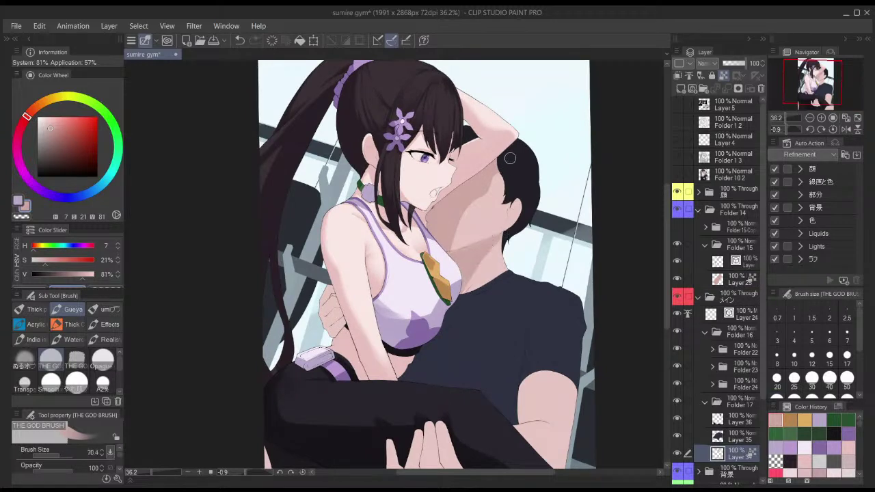
- Shade the man's hand behind her waist, the hand under her thigh and his upper arm, varying the brush size
{"action": "left_click_drag", "start_coordinate": [341, 307], "coordinate": [347, 307]}
{"action": "left_click_drag", "start_coordinate": [341, 294], "coordinate": [329, 340]}
{"action": "scroll", "coordinate": [371, 333], "scroll_direction": "down", "scroll_amount": 4}
{"action": "left_click_drag", "start_coordinate": [397, 364], "coordinate": [403, 364]}
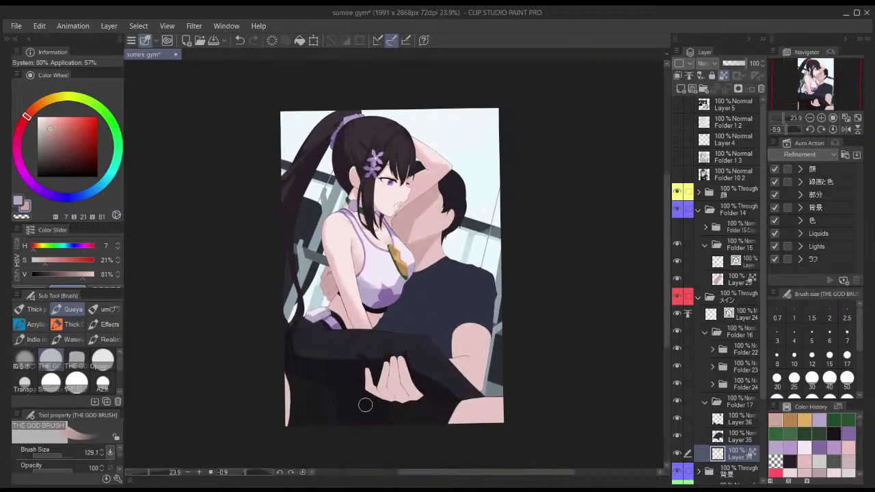
{"action": "mouse_move", "coordinate": [379, 395]}
{"action": "left_mouse_down"}
{"action": "mouse_move", "coordinate": [408, 392]}
{"action": "mouse_move", "coordinate": [402, 400]}
{"action": "left_mouse_up"}
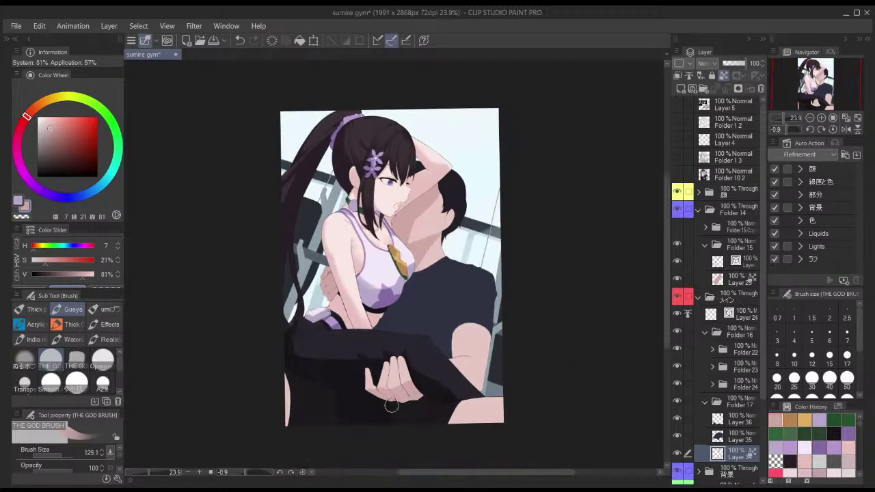
{"action": "left_click_drag", "start_coordinate": [460, 324], "coordinate": [454, 324]}
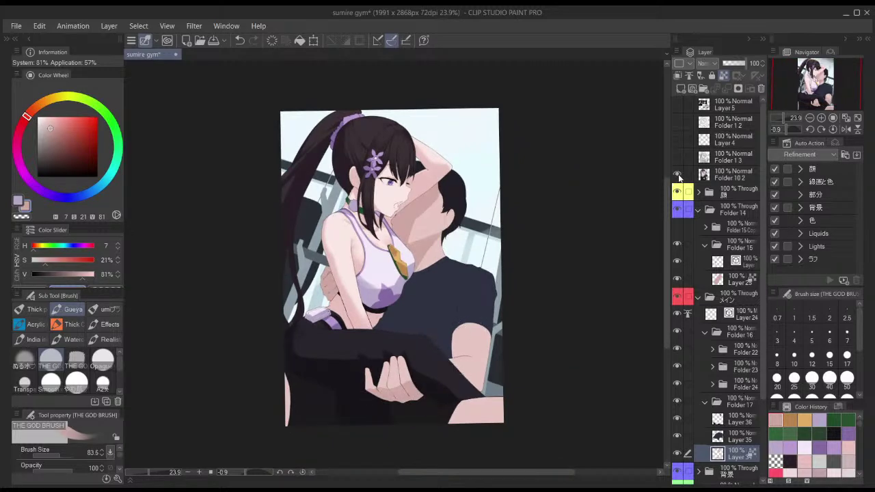
- Check the Folder 10 2 reference and shade the man's forearm and the bare skin in the canvas's lower corner
{"action": "left_click", "coordinate": [678, 177]}
{"action": "left_click", "coordinate": [679, 176]}
{"action": "left_click_drag", "start_coordinate": [551, 262], "coordinate": [529, 233]}
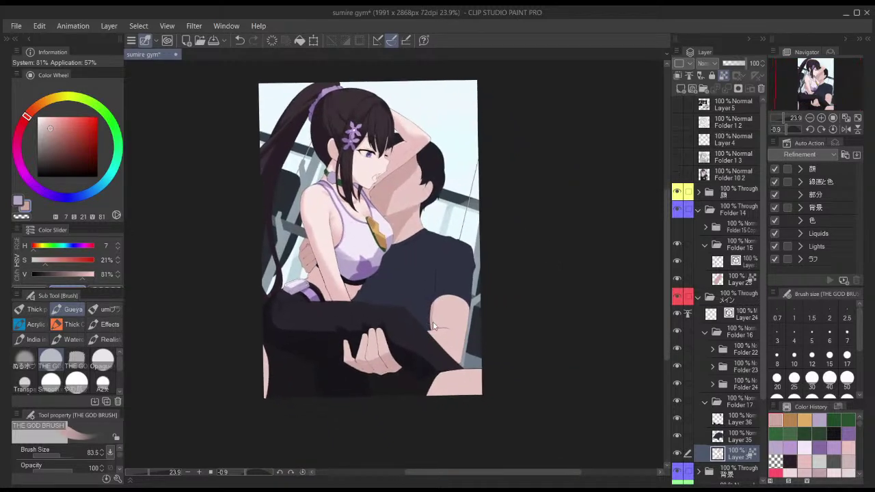
{"action": "mouse_move", "coordinate": [431, 341]}
{"action": "left_mouse_down"}
{"action": "mouse_move", "coordinate": [462, 346]}
{"action": "mouse_move", "coordinate": [440, 344]}
{"action": "mouse_move", "coordinate": [454, 349]}
{"action": "mouse_move", "coordinate": [454, 362]}
{"action": "mouse_move", "coordinate": [468, 321]}
{"action": "mouse_move", "coordinate": [456, 375]}
{"action": "left_mouse_up"}
{"action": "key", "text": "bracketleft"}
{"action": "left_click", "coordinate": [846, 129]}
{"action": "left_click", "coordinate": [846, 129]}
{"action": "mouse_move", "coordinate": [431, 401]}
{"action": "left_mouse_down"}
{"action": "mouse_move", "coordinate": [439, 383]}
{"action": "mouse_move", "coordinate": [478, 368]}
{"action": "mouse_move", "coordinate": [478, 353]}
{"action": "mouse_move", "coordinate": [471, 361]}
{"action": "mouse_move", "coordinate": [480, 364]}
{"action": "left_mouse_up"}
- Sample the light skin tone and refine the edges of the shadow on the man's forearm, varying the brush size
{"action": "key", "text": "bracketright"}
{"action": "key", "text": "bracketright"}
{"action": "key", "text": "bracketright"}
{"action": "key", "text": "bracketright"}
{"action": "key", "text": "bracketright"}
{"action": "key", "text": "bracketright"}
{"action": "key", "text": "bracketright"}
{"action": "key", "text": "bracketright"}
{"action": "key", "text": "bracketright"}
{"action": "key", "text": "bracketright"}
{"action": "key", "text": "bracketright"}
{"action": "key", "text": "bracketright"}
{"action": "key", "text": "x"}
{"action": "left_click", "coordinate": [481, 354], "text": "alt"}
{"action": "key", "text": "bracketleft"}
{"action": "key", "text": "bracketleft"}
{"action": "key", "text": "bracketleft"}
{"action": "key", "text": "bracketleft"}
{"action": "key", "text": "bracketleft"}
{"action": "key", "text": "bracketleft"}
{"action": "key", "text": "bracketleft"}
{"action": "key", "text": "bracketleft"}
{"action": "key", "text": "bracketleft"}
{"action": "key", "text": "bracketleft"}
{"action": "key", "text": "c"}
{"action": "key", "text": "bracketright"}
{"action": "key", "text": "bracketright"}
{"action": "key", "text": "bracketright"}
{"action": "key", "text": "bracketright"}
{"action": "key", "text": "bracketright"}
{"action": "key", "text": "ctrl+z"}
{"action": "key", "text": "ctrl+z"}
{"action": "key", "text": "ctrl+z"}
- Return to the skin shadow HSV 7, 21, 81 and broaden the man's arm shading with the brush enlarged to 251.6
{"action": "key", "text": "x"}
{"action": "key", "text": "bracketright"}
{"action": "key", "text": "bracketright"}
{"action": "key", "text": "bracketright"}
{"action": "key", "text": "bracketright"}
- Compare the man's skin shading with the Folder 10 2 reference, also checking it mirrored and at a small size
{"action": "left_click", "coordinate": [677, 180]}
{"action": "left_click", "coordinate": [677, 180]}
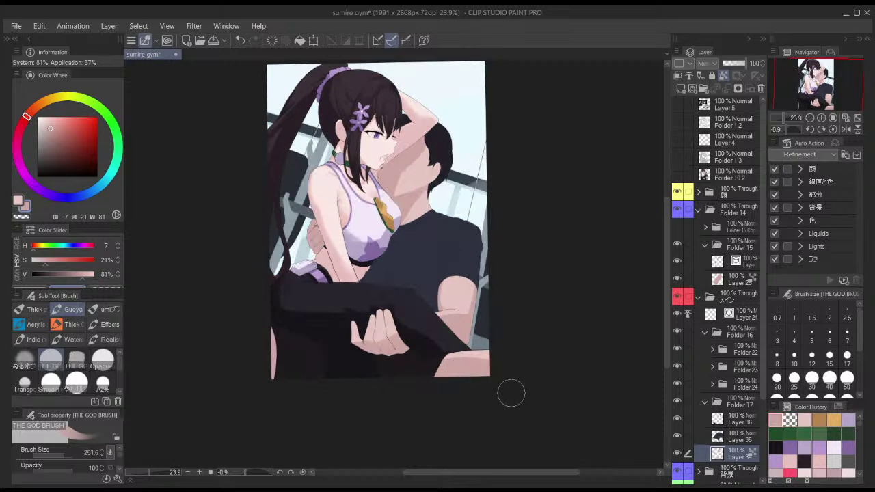
{"action": "key", "text": "h"}
{"action": "left_click_drag", "start_coordinate": [569, 175], "coordinate": [567, 197]}
{"action": "key", "text": "h"}
{"action": "mouse_move", "coordinate": [538, 233]}
{"action": "left_mouse_down"}
{"action": "mouse_move", "coordinate": [519, 264]}
{"action": "mouse_move", "coordinate": [472, 268]}
{"action": "mouse_move", "coordinate": [468, 260]}
{"action": "left_mouse_up"}
{"action": "left_click", "coordinate": [677, 175]}
{"action": "left_click", "coordinate": [677, 175]}
{"action": "left_click", "coordinate": [677, 176]}
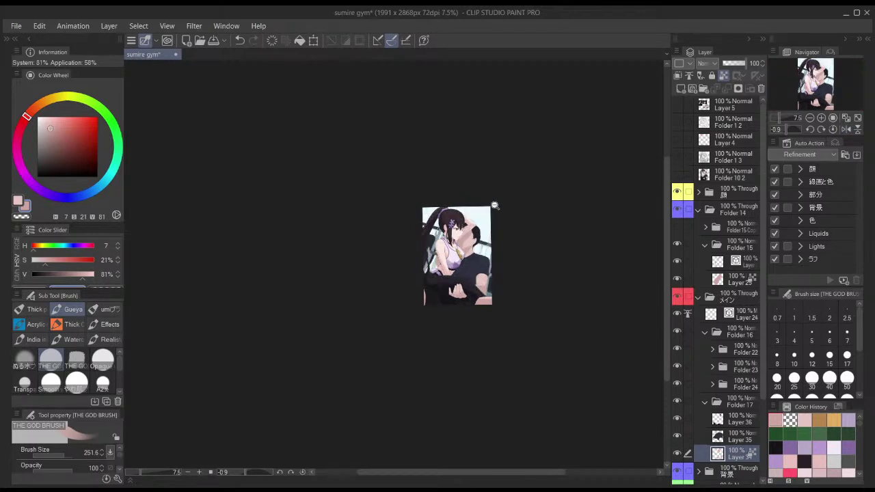
{"action": "scroll", "coordinate": [523, 196], "scroll_direction": "up", "scroll_amount": 5}
{"action": "key", "text": "h"}
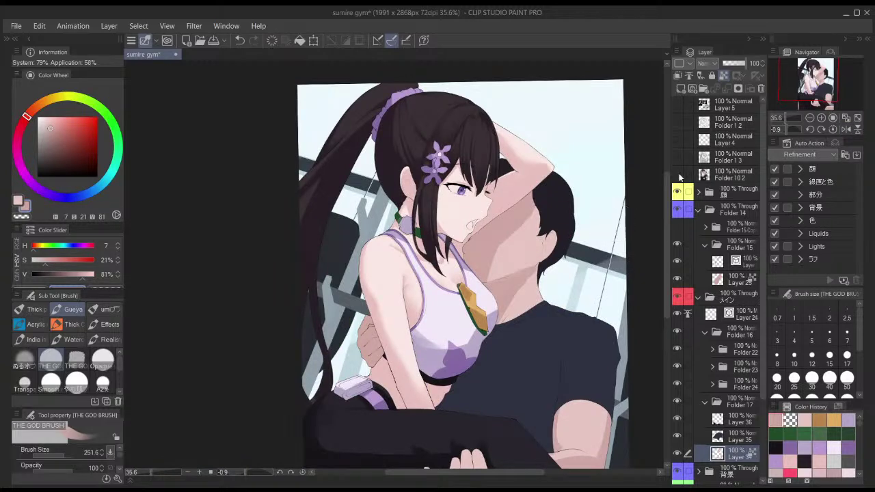
{"action": "left_click", "coordinate": [679, 175]}
{"action": "left_click", "coordinate": [679, 176]}
- Collapse Folder 17, open Folder 24 and select Layer 23, toggling its visibility to check which skin it holds
{"action": "left_click", "coordinate": [706, 402]}
{"action": "left_click", "coordinate": [713, 384]}
{"action": "left_click", "coordinate": [726, 421]}
{"action": "left_click", "coordinate": [679, 420]}
{"action": "left_click", "coordinate": [678, 420]}
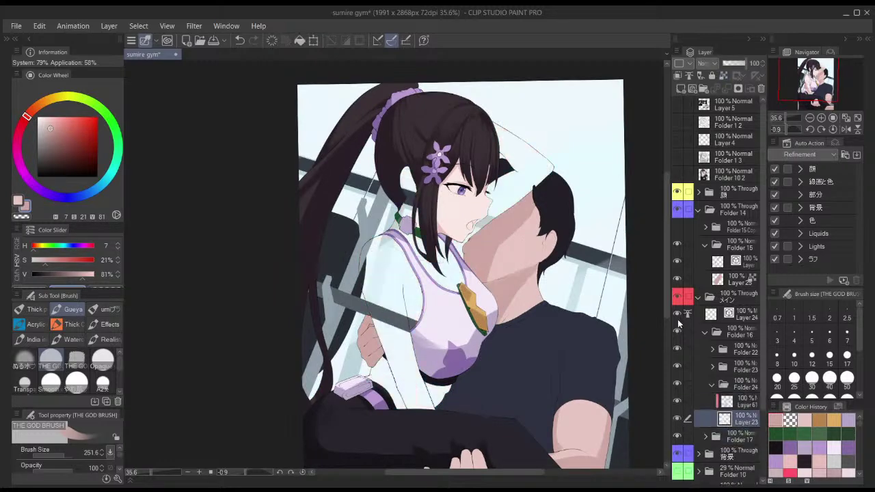
{"action": "left_click", "coordinate": [510, 184], "text": "alt"}
{"action": "key", "text": "period"}
{"action": "key", "text": "c"}
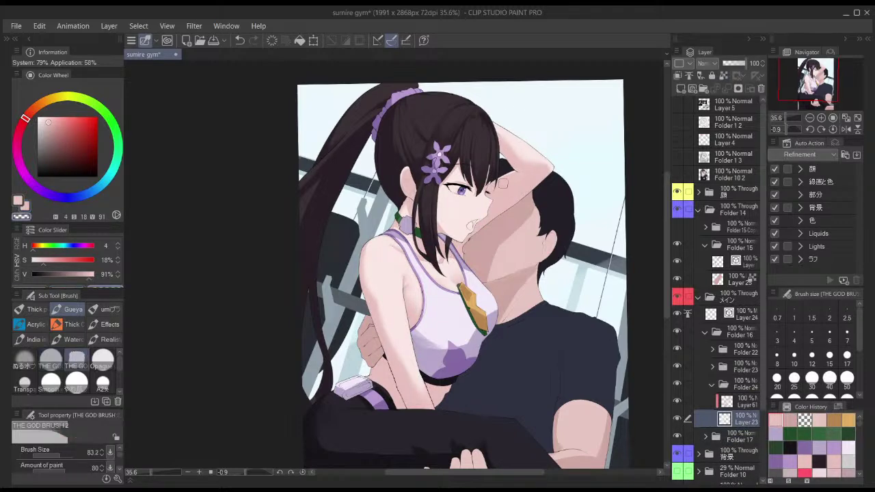
{"action": "key", "text": "bracketleft"}
{"action": "key", "text": "comma"}
{"action": "key", "text": "bracketleft"}
{"action": "key", "text": "bracketleft"}
{"action": "left_click_drag", "start_coordinate": [510, 177], "coordinate": [490, 191]}
{"action": "key", "text": "ctrl+z"}
{"action": "left_click", "coordinate": [513, 179], "text": "alt"}
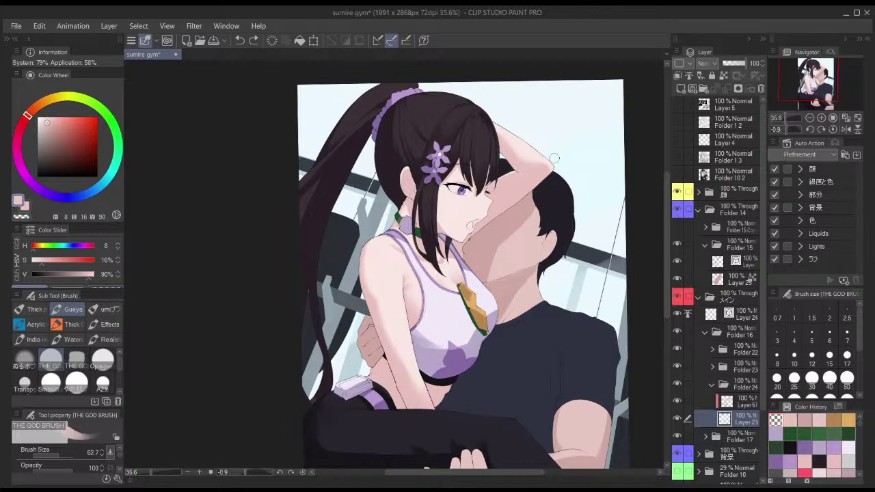
- On Layer 61, erase part of the skin shadow along the woman's raised forearm with a brush size of 90
{"action": "left_click", "coordinate": [727, 401]}
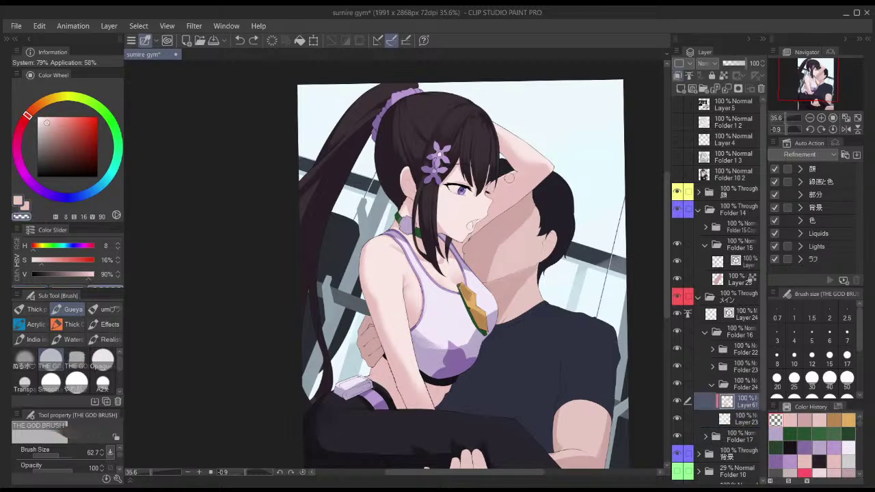
{"action": "mouse_move", "coordinate": [512, 179]}
{"action": "left_mouse_down"}
{"action": "mouse_move", "coordinate": [488, 191]}
{"action": "mouse_move", "coordinate": [536, 177]}
{"action": "left_mouse_up"}
{"action": "key", "text": "h"}
{"action": "key", "text": "h"}
{"action": "key", "text": "ctrl+z"}
{"action": "key", "text": "["}
{"action": "left_click_drag", "start_coordinate": [501, 181], "coordinate": [455, 209]}
{"action": "key", "text": "ctrl+z"}
{"action": "key", "text": "]"}
{"action": "left_click_drag", "start_coordinate": [496, 183], "coordinate": [451, 223]}
{"action": "key", "text": "h"}
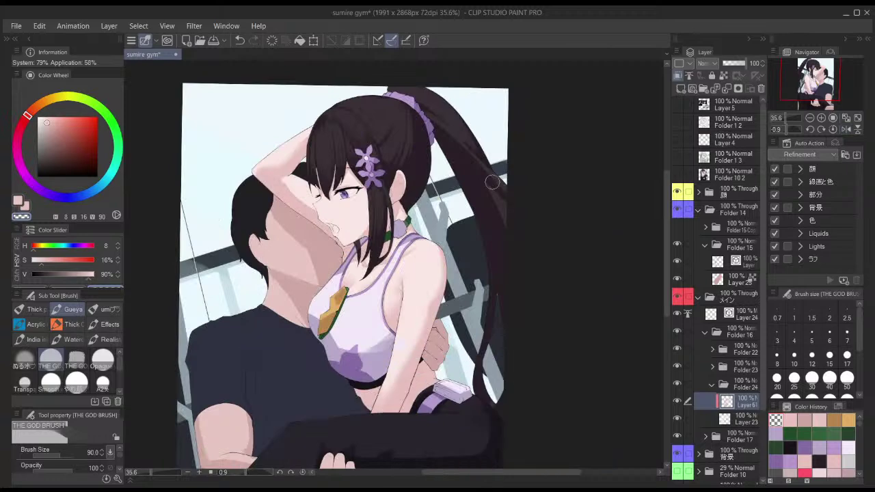
{"action": "key", "text": "h"}
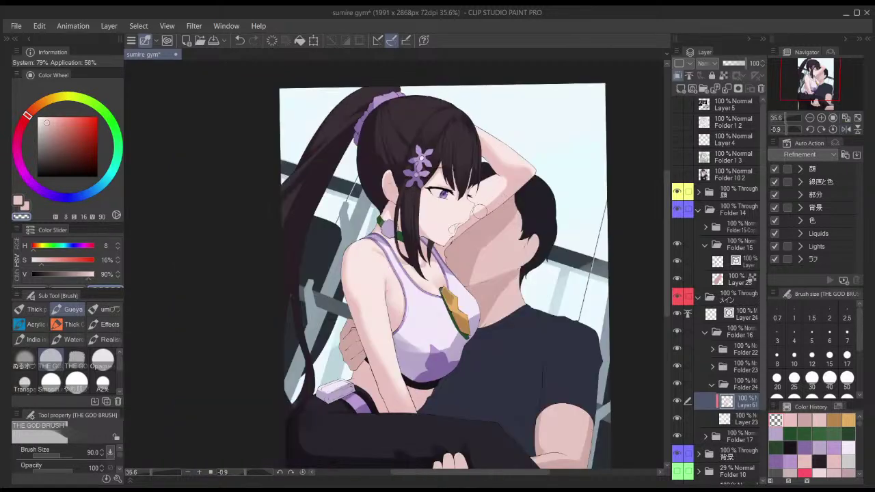
- Soften the shadow edge on her raised forearm with the Blur tool, checking the result mirrored
{"action": "key", "text": "j"}
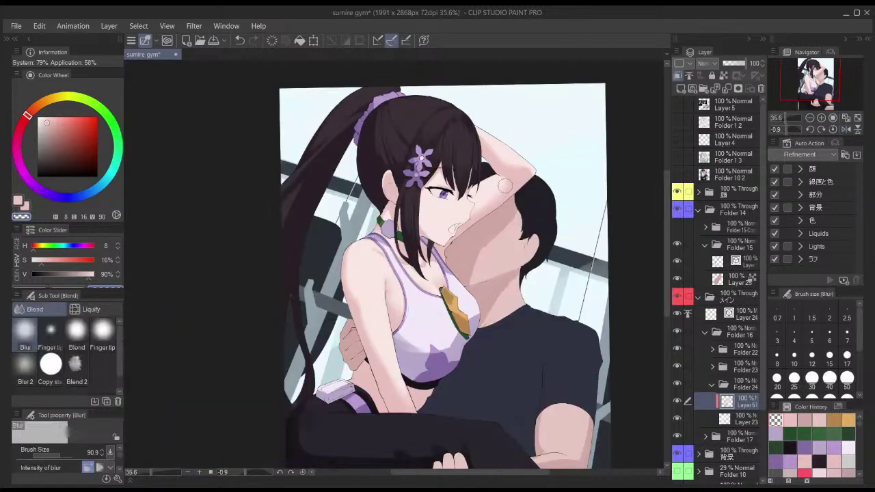
{"action": "scroll", "coordinate": [541, 186], "scroll_direction": "down", "scroll_amount": 2}
{"action": "key", "text": "h"}
{"action": "key", "text": "b"}
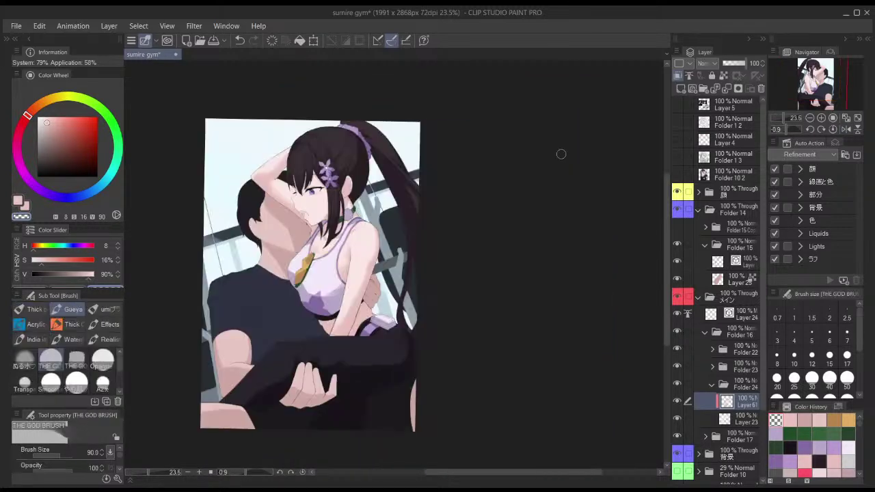
{"action": "key", "text": "h"}
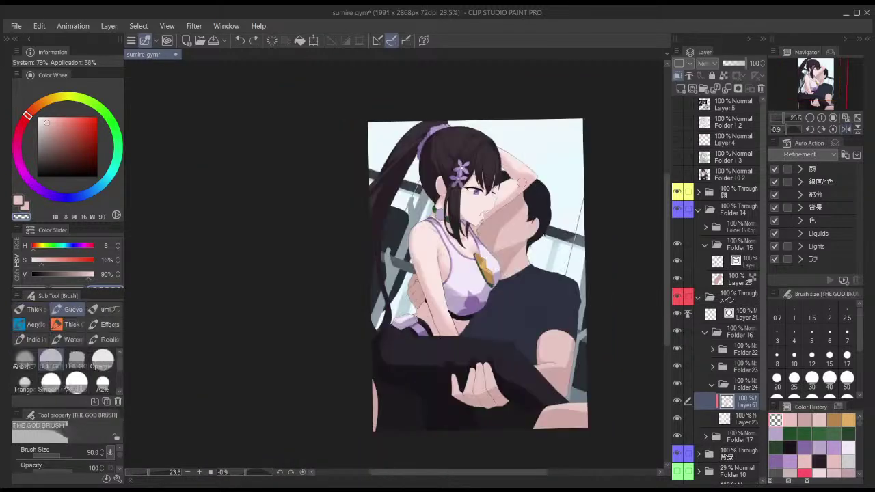
{"action": "scroll", "coordinate": [523, 185], "scroll_direction": "up", "scroll_amount": 3}
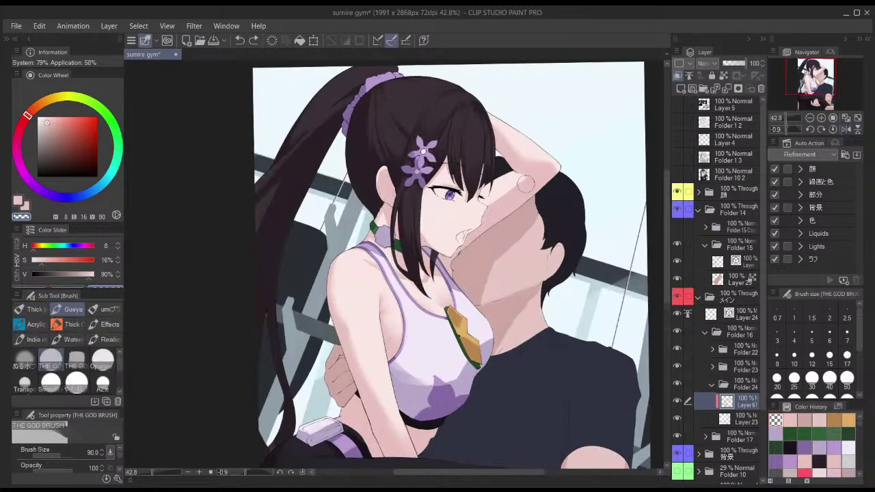
{"action": "key", "text": "j"}
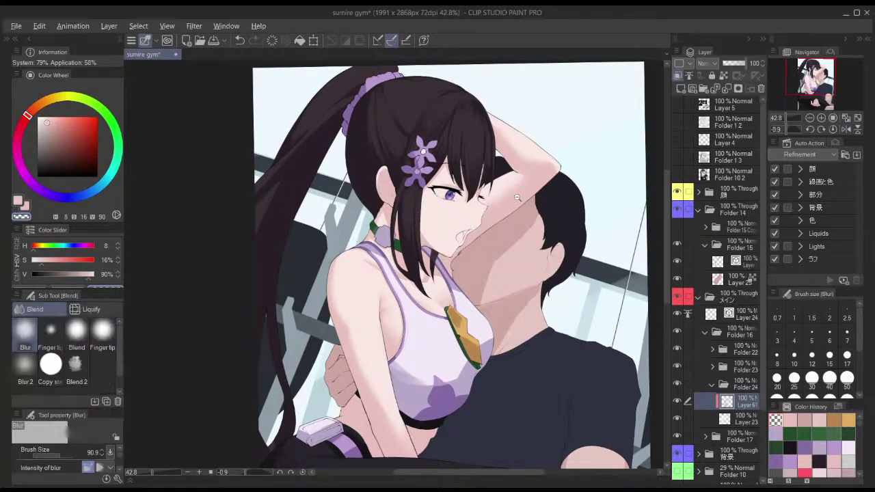
{"action": "scroll", "coordinate": [514, 197], "scroll_direction": "down", "scroll_amount": 2}
{"action": "key", "text": "h"}
{"action": "key", "text": "h"}
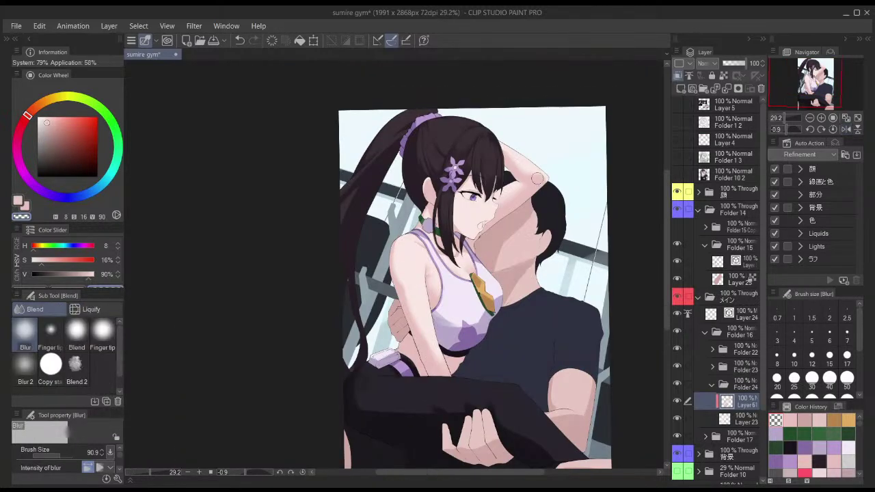
{"action": "key", "text": "b"}
- Compare the current skin and clothing shading with the Folder 10 2 reference version
{"action": "left_click", "coordinate": [677, 175]}
{"action": "left_click", "coordinate": [677, 175]}
{"action": "left_click", "coordinate": [677, 175]}
{"action": "left_click", "coordinate": [677, 175]}
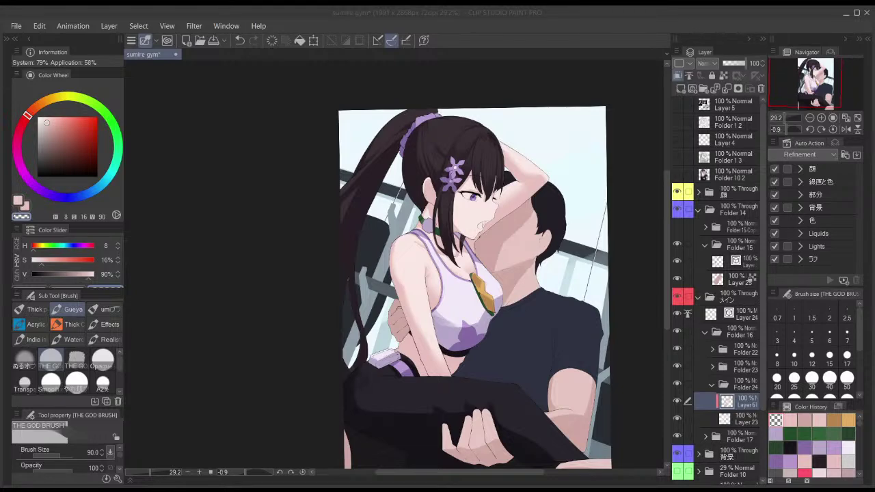
{"action": "left_click", "coordinate": [676, 175]}
{"action": "left_click", "coordinate": [676, 175]}
{"action": "left_click", "coordinate": [677, 176]}
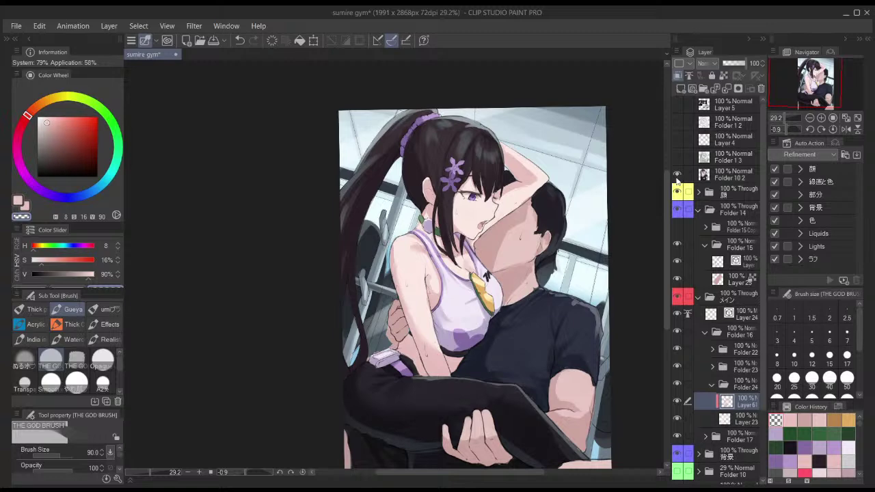
{"action": "left_click", "coordinate": [677, 176]}
{"action": "left_click", "coordinate": [677, 176]}
{"action": "left_click", "coordinate": [677, 175]}
{"action": "left_click", "coordinate": [676, 175]}
{"action": "left_click", "coordinate": [676, 176]}
- Collapse Folders 24 and 16, open Folder 17 and select Layer 35 with its transparent pixels locked
{"action": "left_click", "coordinate": [712, 384]}
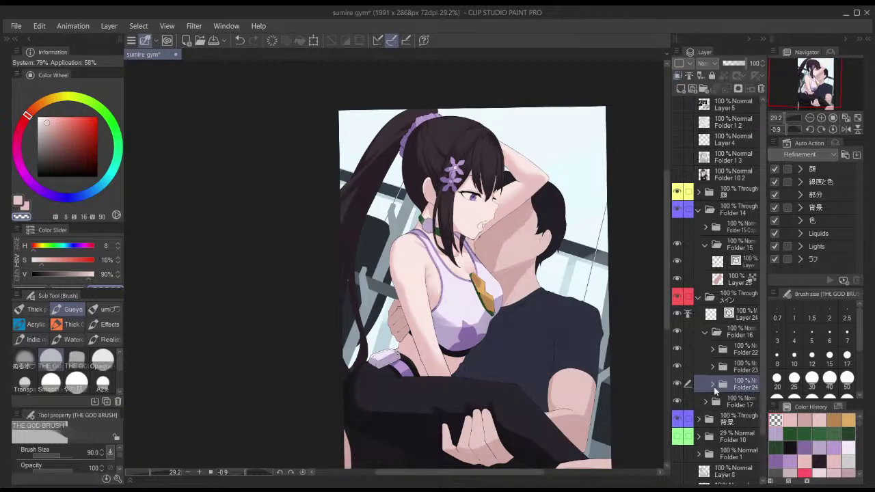
{"action": "left_click", "coordinate": [705, 401]}
{"action": "left_click", "coordinate": [705, 331]}
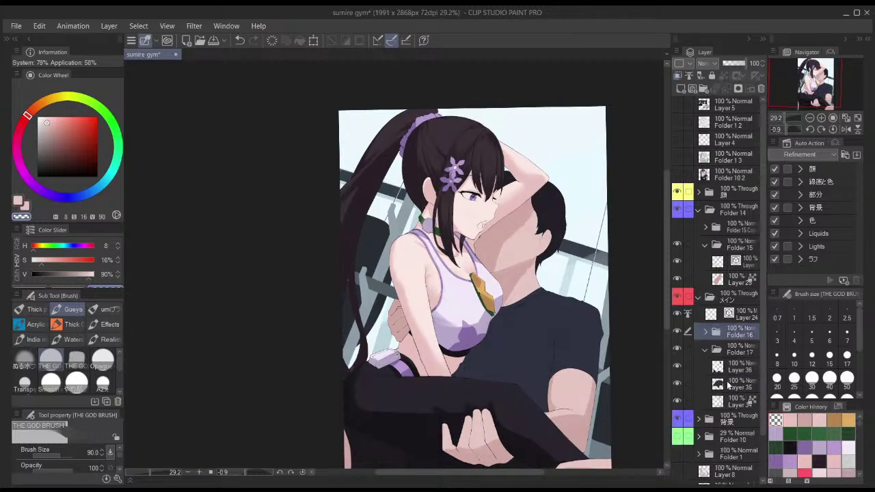
{"action": "left_click", "coordinate": [728, 385]}
- Sample the dark navy shirt shadow, HSV 226, 40, 17, from the Folder 10 2 reference and ready THE GOD BRUSH
{"action": "left_click", "coordinate": [677, 176]}
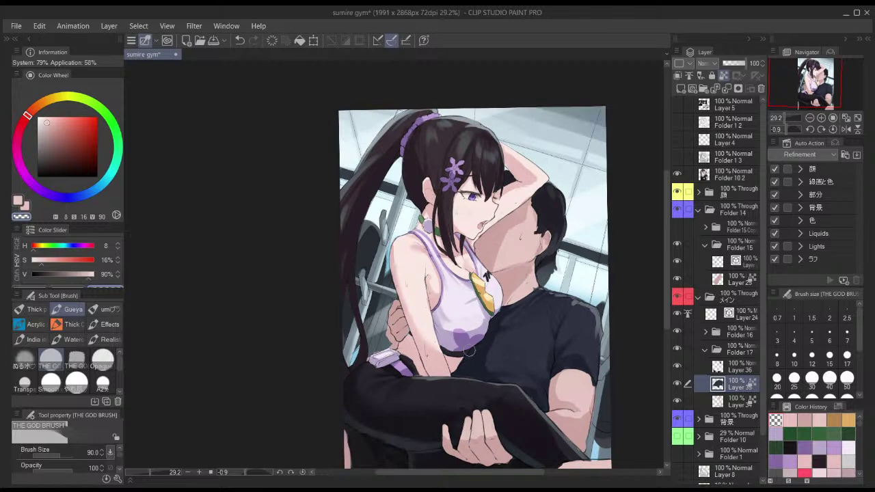
{"action": "left_click", "coordinate": [492, 334], "text": "alt"}
{"action": "left_click", "coordinate": [677, 176]}
{"action": "key", "text": "period"}
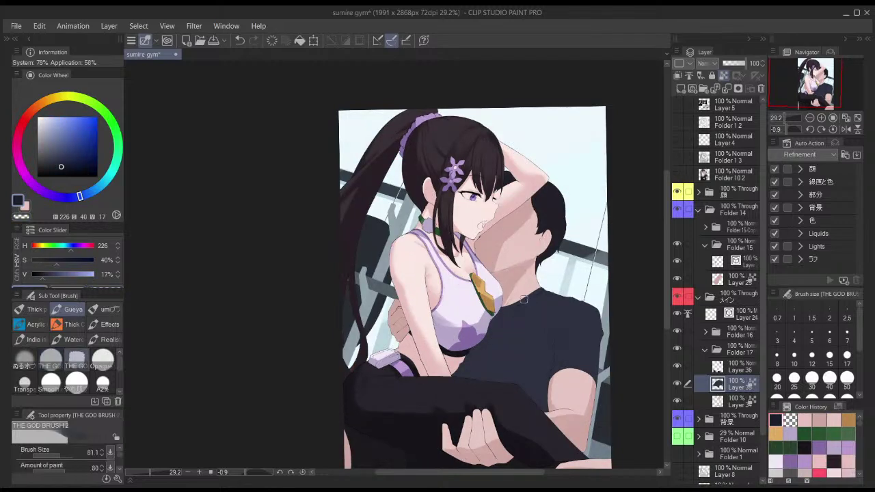
{"action": "key", "text": "comma"}
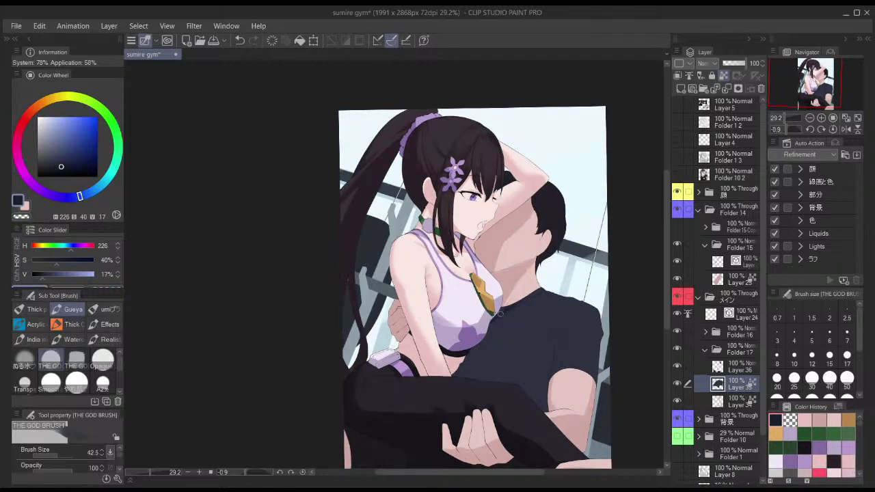
- Paint the navy shadow on the man's shirt beneath her chest and down his torso, undoing the last sleeve stroke
{"action": "left_click_drag", "start_coordinate": [498, 324], "coordinate": [465, 372]}
{"action": "key", "text": "bracketright"}
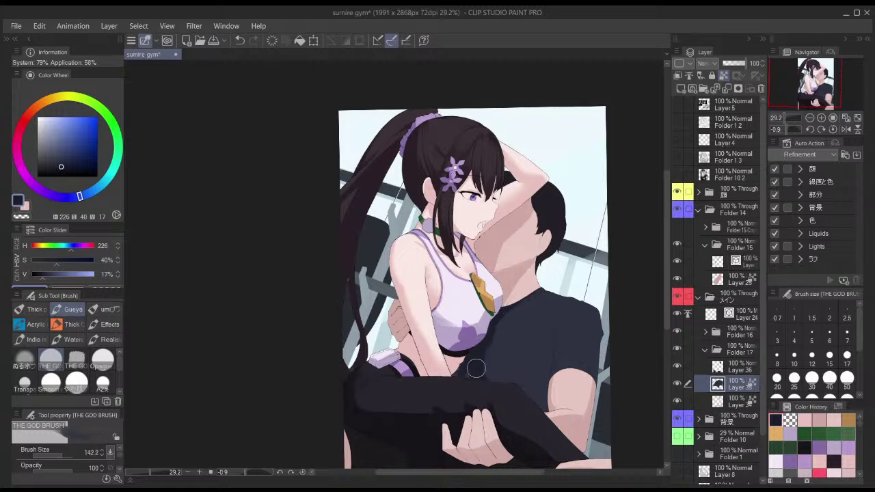
{"action": "left_click_drag", "start_coordinate": [492, 332], "coordinate": [498, 392]}
{"action": "key", "text": "bracketleft"}
{"action": "left_click_drag", "start_coordinate": [563, 352], "coordinate": [556, 348]}
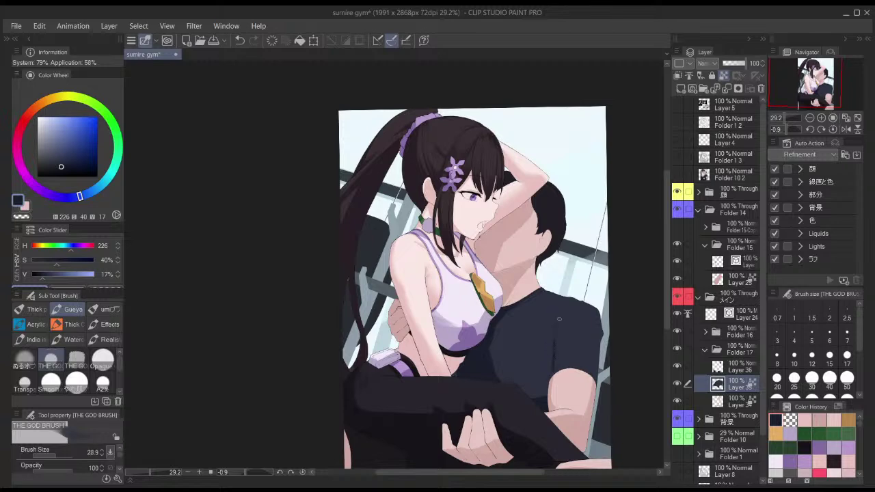
{"action": "key", "text": "ctrl+z"}
- Check the shirt against the Folder 10 2 reference and work the fold between the man's sleeve and torso
{"action": "left_click", "coordinate": [678, 175]}
{"action": "left_click", "coordinate": [678, 175]}
{"action": "left_click_drag", "start_coordinate": [595, 282], "coordinate": [558, 350]}
{"action": "scroll", "coordinate": [557, 342], "scroll_direction": "up", "scroll_amount": 5}
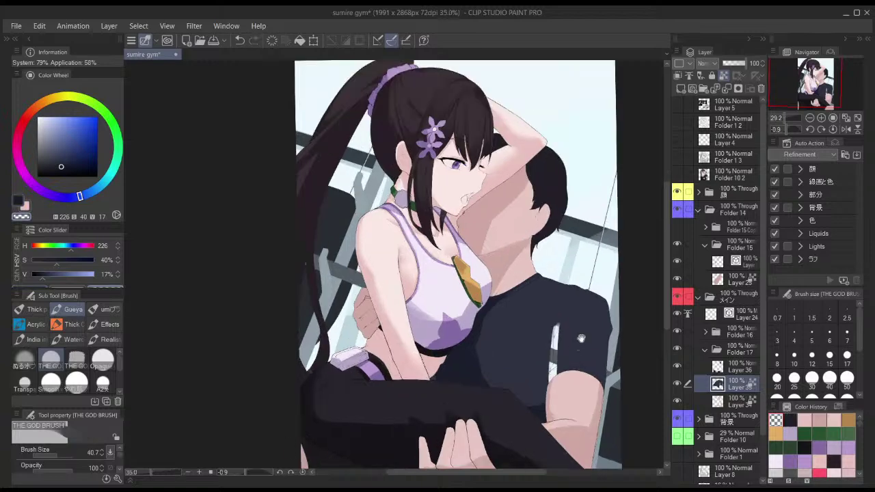
{"action": "key", "text": "c"}
{"action": "left_click_drag", "start_coordinate": [553, 350], "coordinate": [549, 350]}
{"action": "mouse_move", "coordinate": [545, 287]}
{"action": "left_mouse_down"}
{"action": "mouse_move", "coordinate": [549, 366]}
{"action": "mouse_move", "coordinate": [540, 404]}
{"action": "left_mouse_up"}
{"action": "key", "text": "ctrl+z"}
- Sample the shirt's dark navy again and refine the crease between the man's sleeve and torso using smaller and larger brush sizes
{"action": "left_click", "coordinate": [549, 293], "text": "alt"}
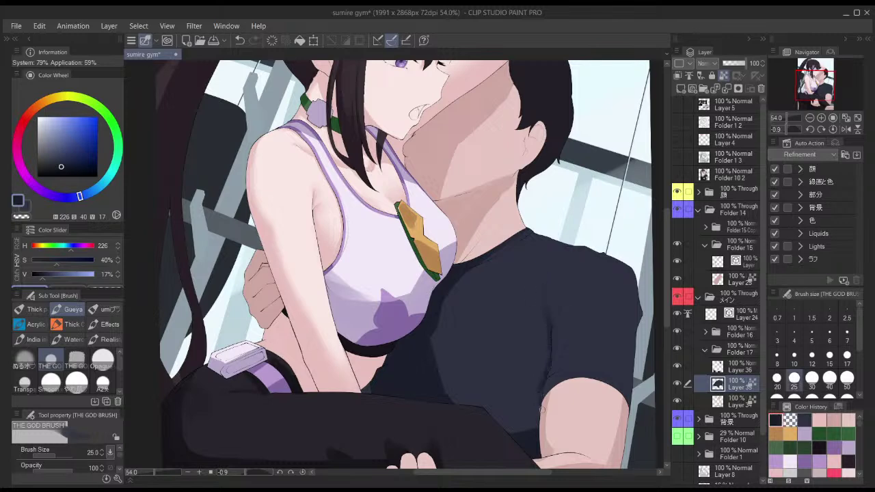
{"action": "key", "text": "bracketright"}
{"action": "key", "text": "bracketleft"}
{"action": "key", "text": "bracketleft"}
{"action": "key", "text": "bracketleft"}
{"action": "key", "text": "bracketleft"}
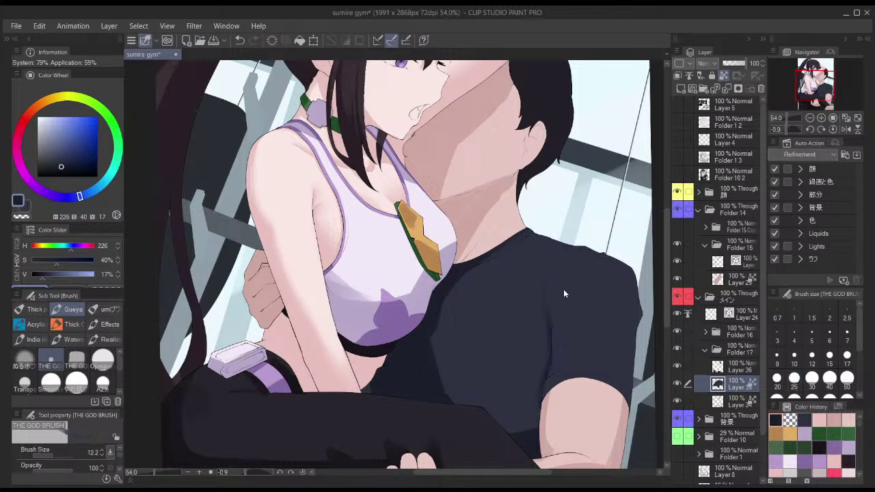
{"action": "key", "text": "bracketleft"}
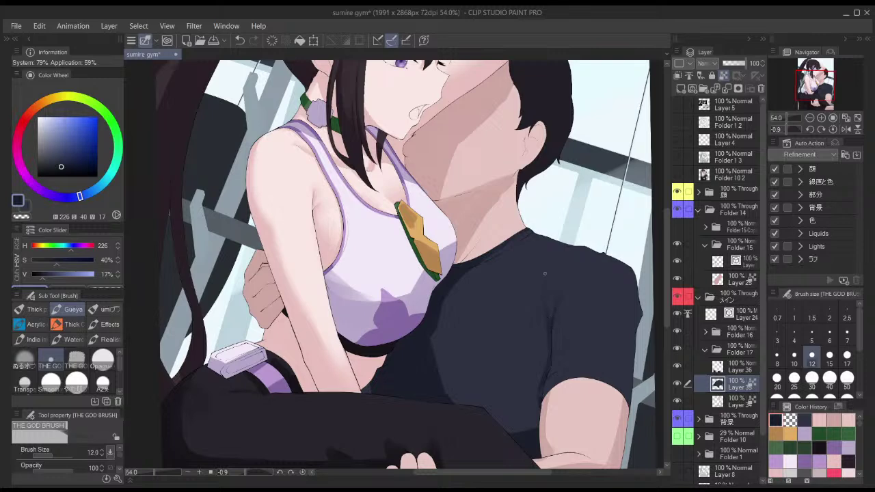
{"action": "key", "text": "bracketright"}
{"action": "key", "text": "bracketright"}
{"action": "key", "text": "bracketright"}
{"action": "key", "text": "bracketright"}
{"action": "key", "text": "bracketright"}
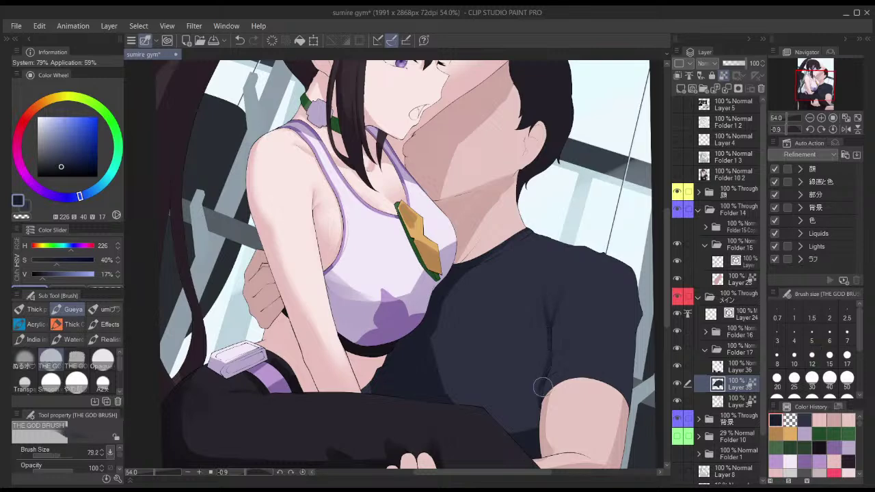
{"action": "scroll", "coordinate": [555, 415], "scroll_direction": "down", "scroll_amount": 3}
{"action": "mouse_move", "coordinate": [578, 327]}
{"action": "left_mouse_down"}
{"action": "mouse_move", "coordinate": [590, 289]}
{"action": "mouse_move", "coordinate": [553, 250]}
{"action": "left_mouse_up"}
{"action": "key", "text": "h"}
{"action": "key", "text": "h"}
- Reduce THE GOD BRUSH to about size 12 and touch up the shirt near the man's neckline
{"action": "key", "text": "bracketright"}
{"action": "key", "text": "bracketleft"}
{"action": "key", "text": "bracketleft"}
{"action": "key", "text": "bracketleft"}
{"action": "key", "text": "bracketleft"}
{"action": "key", "text": "bracketleft"}
{"action": "key", "text": "bracketleft"}
{"action": "key", "text": "bracketleft"}
{"action": "key", "text": "bracketleft"}
{"action": "key", "text": "bracketleft"}
{"action": "key", "text": "bracketleft"}
{"action": "key", "text": "bracketleft"}
{"action": "key", "text": "bracketleft"}
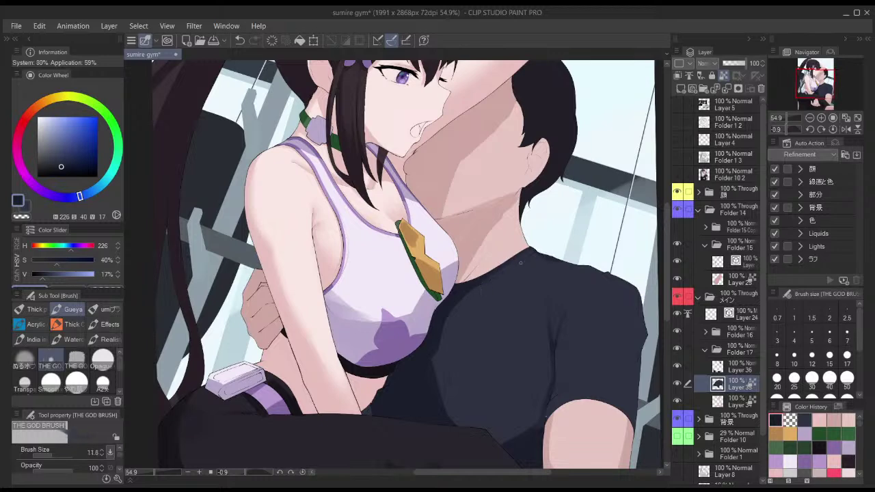
- Enlarge the brush to about 104 and rework the navy shadow across the shirt's chest and torso, resampling the shirt colours
{"action": "key", "text": "bracketright"}
{"action": "key", "text": "bracketright"}
{"action": "key", "text": "bracketright"}
{"action": "key", "text": "bracketright"}
{"action": "key", "text": "bracketright"}
{"action": "key", "text": "bracketright"}
{"action": "key", "text": "bracketright"}
{"action": "key", "text": "bracketright"}
{"action": "key", "text": "bracketright"}
{"action": "key", "text": "bracketright"}
{"action": "key", "text": "bracketright"}
{"action": "key", "text": "bracketright"}
{"action": "key", "text": "bracketright"}
{"action": "key", "text": "bracketright"}
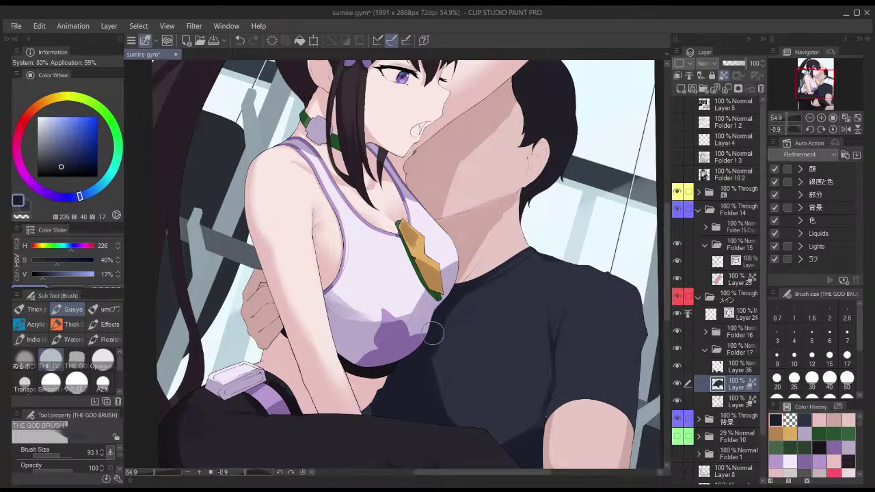
{"action": "left_click", "coordinate": [527, 282], "text": "alt"}
{"action": "left_click_drag", "start_coordinate": [478, 304], "coordinate": [471, 312]}
{"action": "mouse_move", "coordinate": [524, 300]}
{"action": "left_mouse_down"}
{"action": "mouse_move", "coordinate": [478, 318]}
{"action": "mouse_move", "coordinate": [463, 379]}
{"action": "left_mouse_up"}
{"action": "left_click", "coordinate": [465, 333], "text": "alt"}
{"action": "key", "text": "bracketright"}
{"action": "key", "text": "bracketright"}
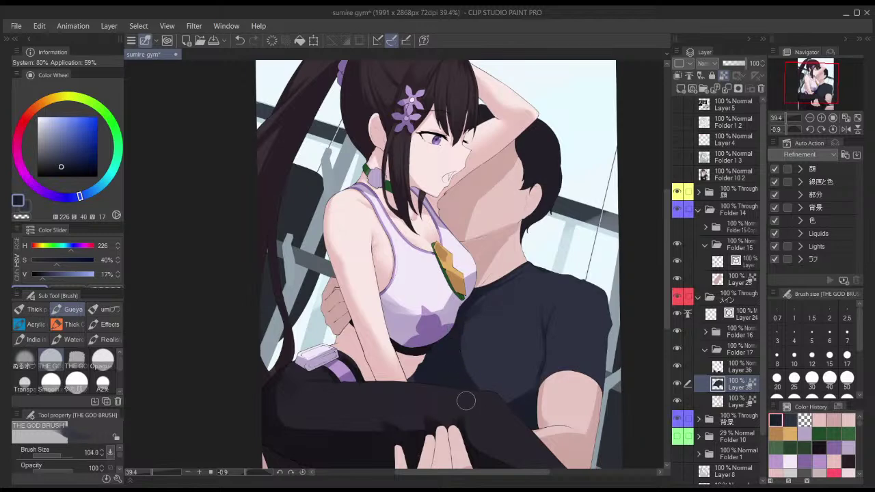
- Examine the whole illustration mirrored and normal, and compare it repeatedly against the Folder 10 2 reference
{"action": "scroll", "coordinate": [468, 377], "scroll_direction": "down", "scroll_amount": 3}
{"action": "key", "text": "bracketleft"}
{"action": "key", "text": "h"}
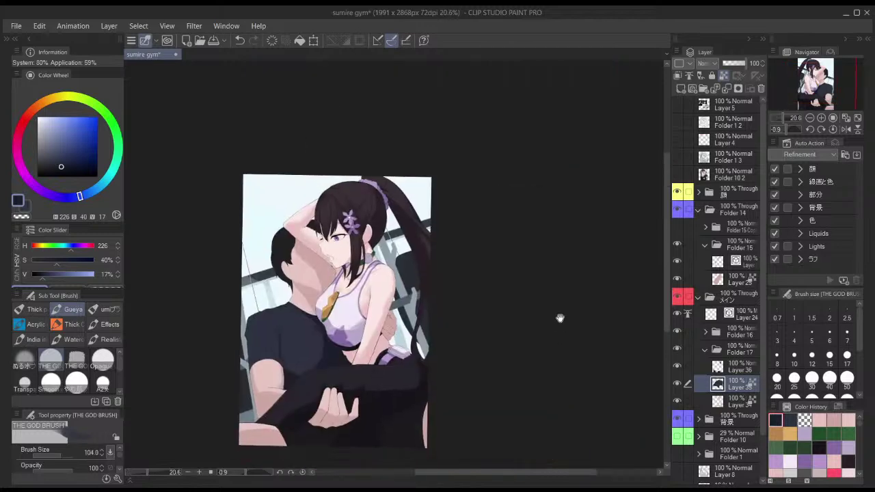
{"action": "key", "text": "h"}
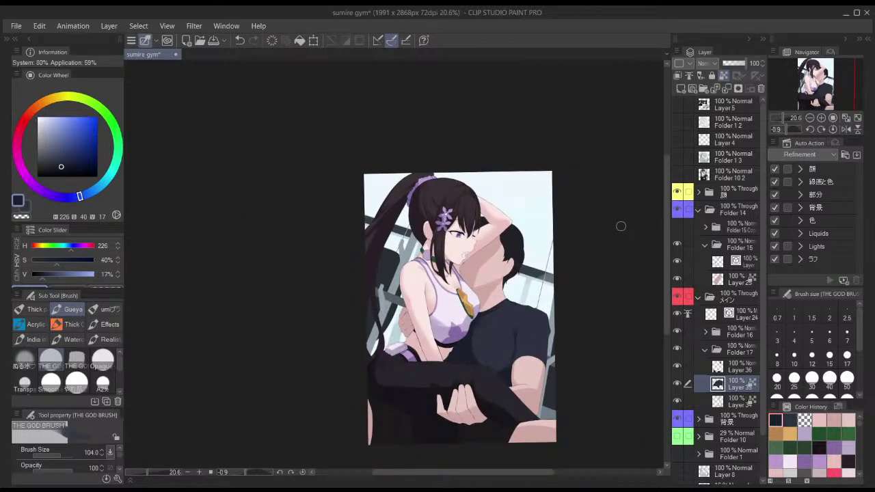
{"action": "scroll", "coordinate": [451, 253], "scroll_direction": "up", "scroll_amount": 4}
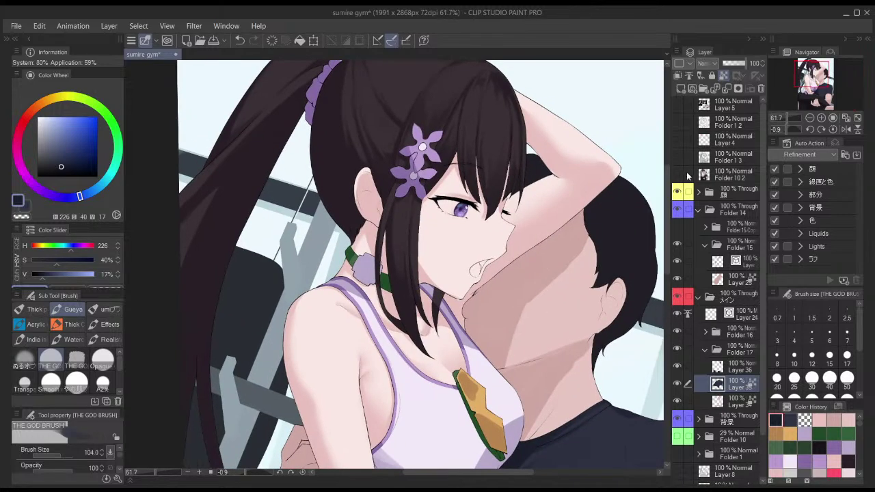
{"action": "left_click", "coordinate": [678, 175]}
{"action": "left_click", "coordinate": [678, 175]}
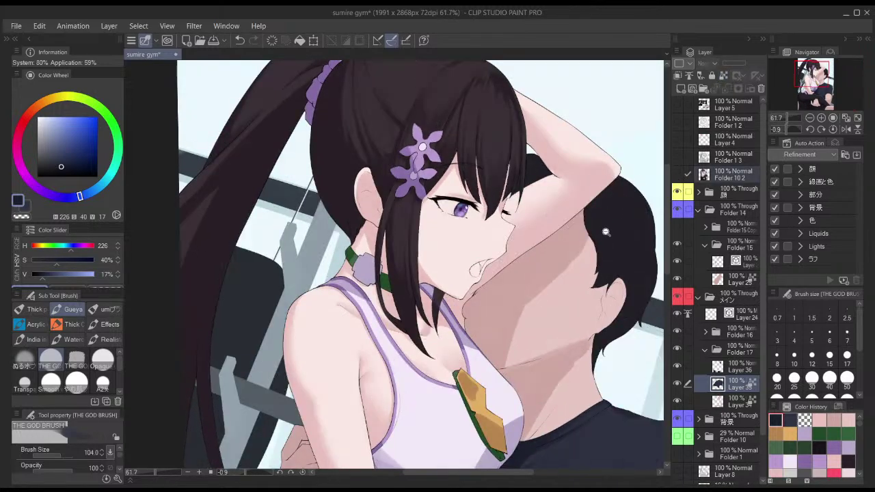
{"action": "scroll", "coordinate": [591, 234], "scroll_direction": "down", "scroll_amount": 2}
{"action": "left_click_drag", "start_coordinate": [592, 233], "coordinate": [575, 220]}
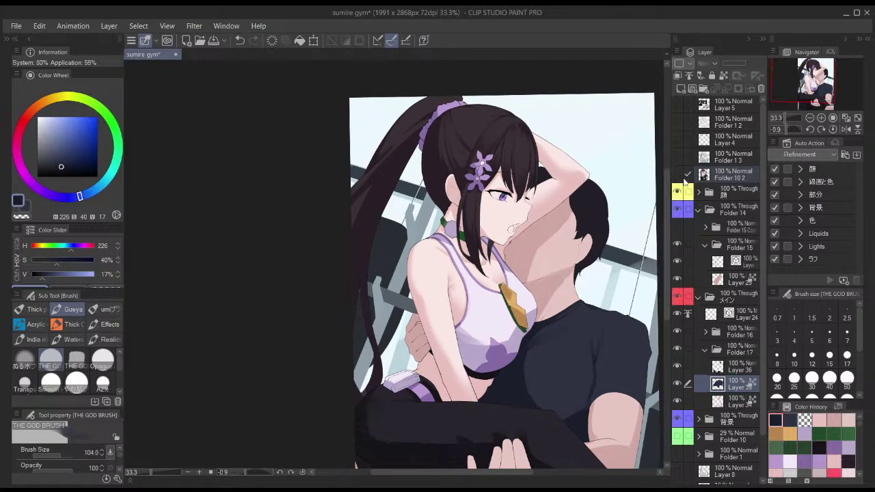
{"action": "scroll", "coordinate": [509, 188], "scroll_direction": "up", "scroll_amount": 9}
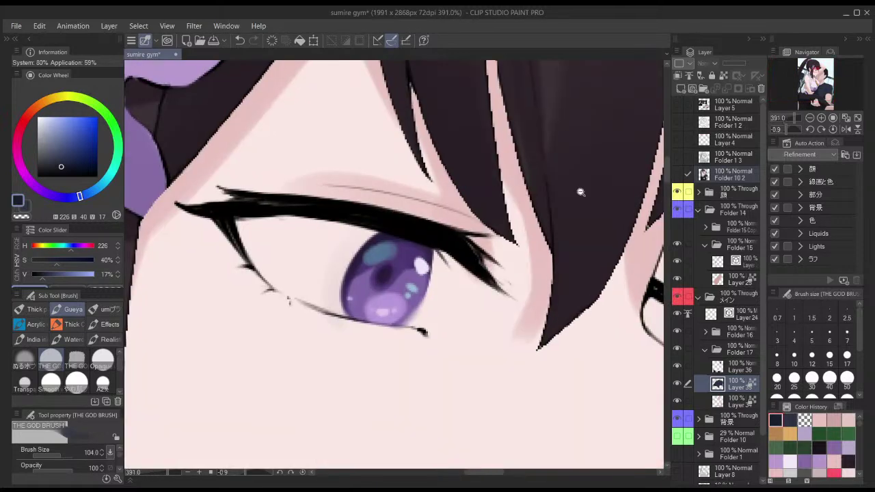
{"action": "scroll", "coordinate": [581, 192], "scroll_direction": "down", "scroll_amount": 11}
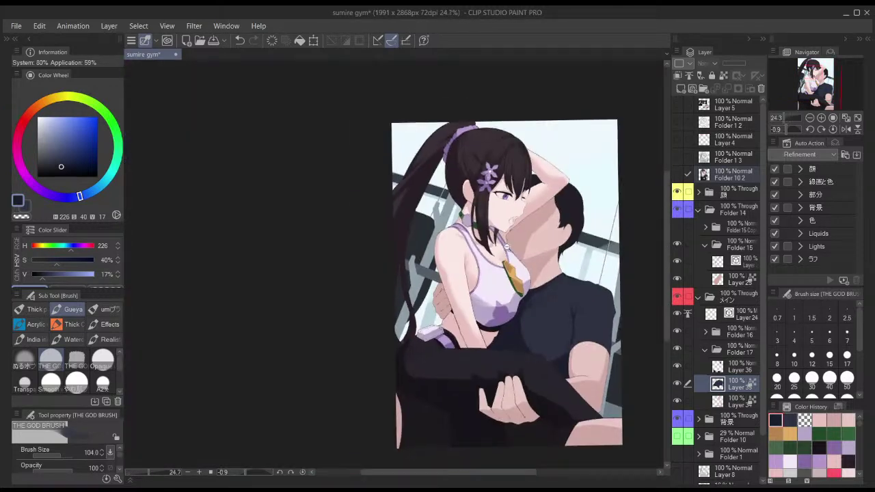
{"action": "left_click_drag", "start_coordinate": [553, 290], "coordinate": [507, 274]}
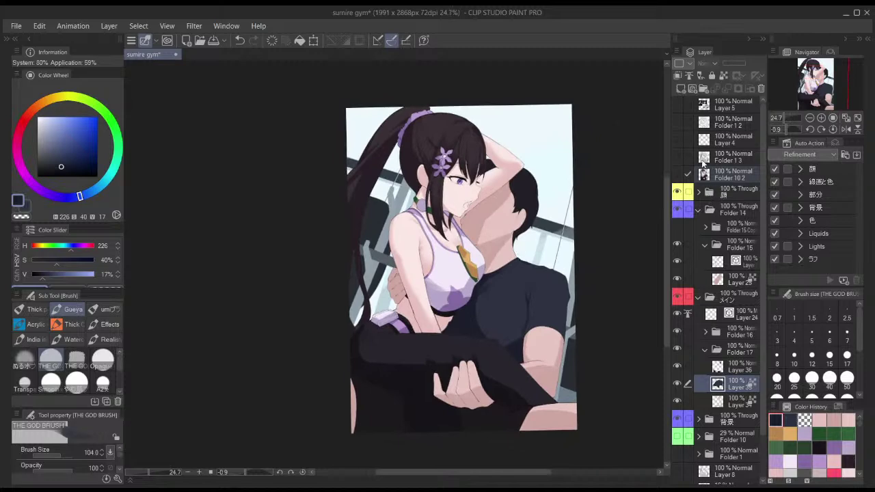
{"action": "left_click", "coordinate": [679, 175]}
{"action": "left_click", "coordinate": [679, 175]}
{"action": "left_click", "coordinate": [679, 175]}
{"action": "left_click", "coordinate": [679, 175]}
{"action": "left_click", "coordinate": [679, 175]}
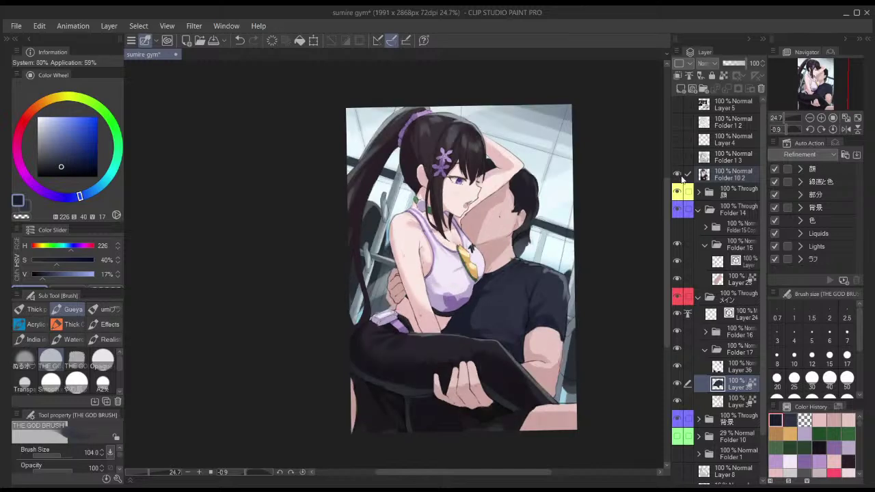
{"action": "left_click", "coordinate": [682, 178]}
{"action": "left_click", "coordinate": [682, 178]}
{"action": "left_click", "coordinate": [682, 178]}
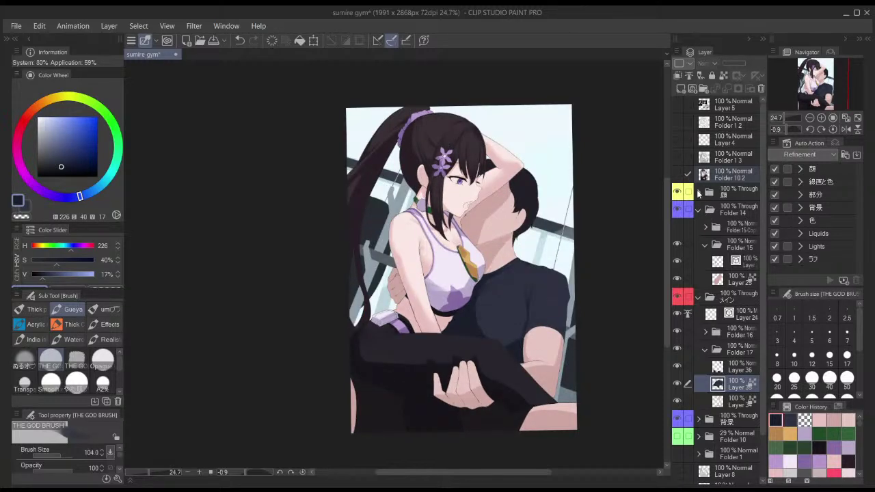
- Open the 顔 folder, expand Folder 11 and select Layer 60 inside Folder 13
{"action": "left_click", "coordinate": [698, 192]}
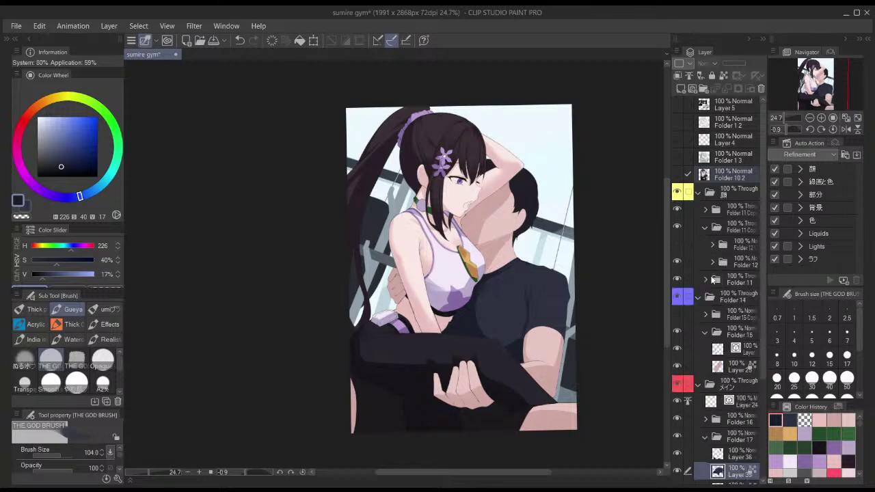
{"action": "left_click", "coordinate": [712, 280]}
{"action": "left_click", "coordinate": [706, 279]}
{"action": "left_click", "coordinate": [707, 226]}
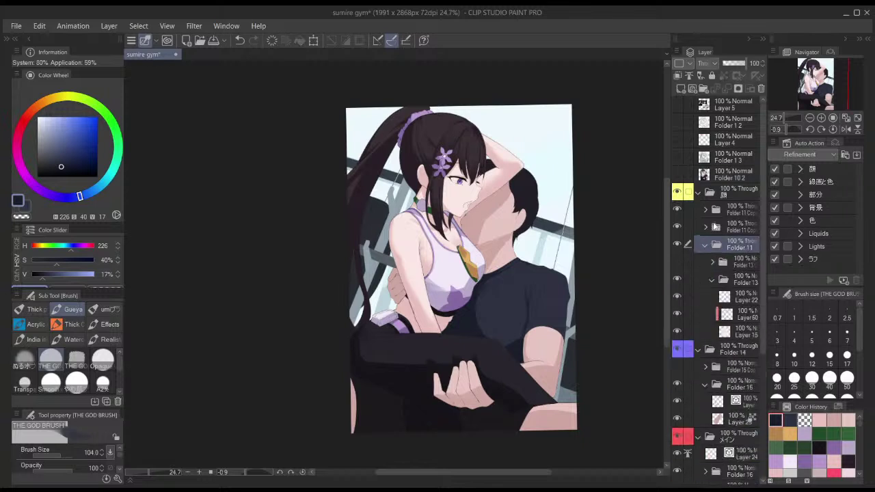
{"action": "left_click", "coordinate": [727, 315]}
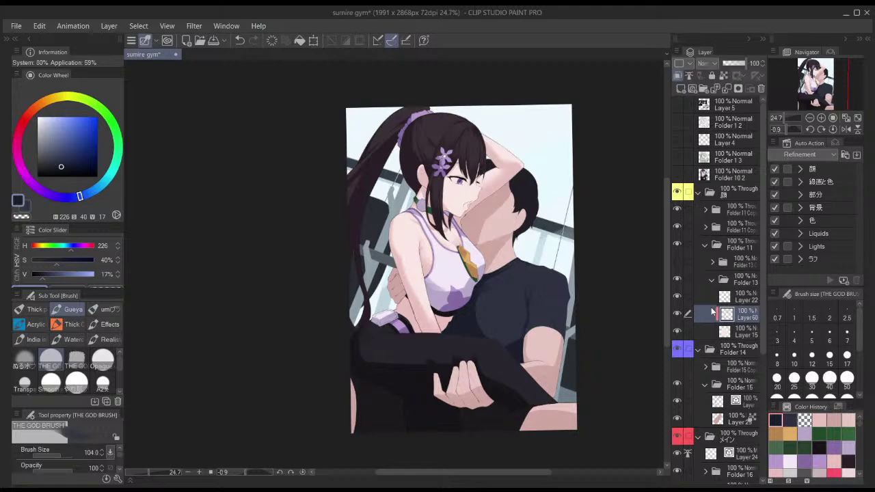
- Sample the skin shadow pink, HSV 4, 19, 91, and shade her cheek beside the hanging hair lock
{"action": "scroll", "coordinate": [449, 202], "scroll_direction": "up", "scroll_amount": 6}
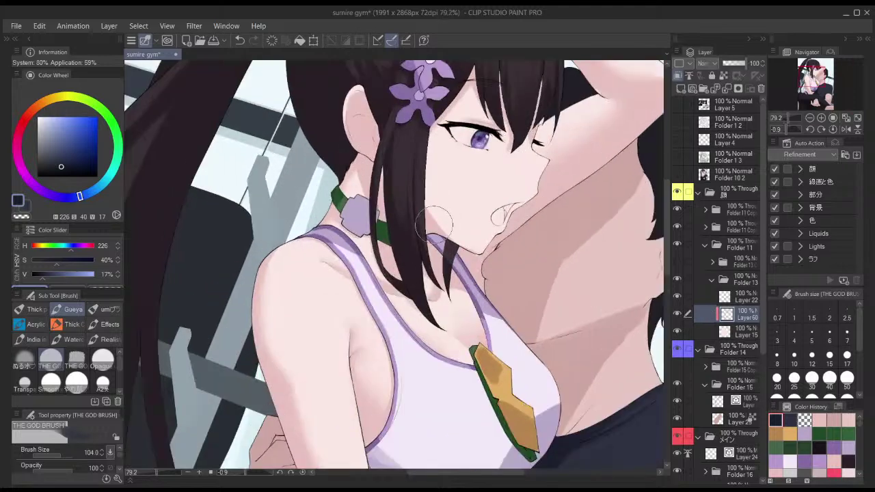
{"action": "left_click", "coordinate": [446, 214], "text": "alt"}
{"action": "scroll", "coordinate": [449, 201], "scroll_direction": "down", "scroll_amount": 4}
{"action": "scroll", "coordinate": [449, 201], "scroll_direction": "up", "scroll_amount": 2}
{"action": "left_click_drag", "start_coordinate": [446, 204], "coordinate": [439, 206]}
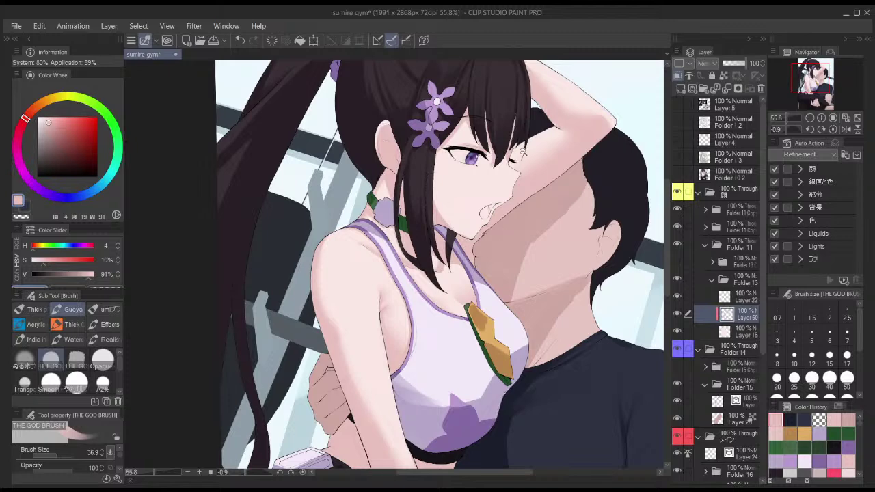
{"action": "scroll", "coordinate": [523, 152], "scroll_direction": "down", "scroll_amount": 2}
{"action": "scroll", "coordinate": [523, 152], "scroll_direction": "up", "scroll_amount": 4}
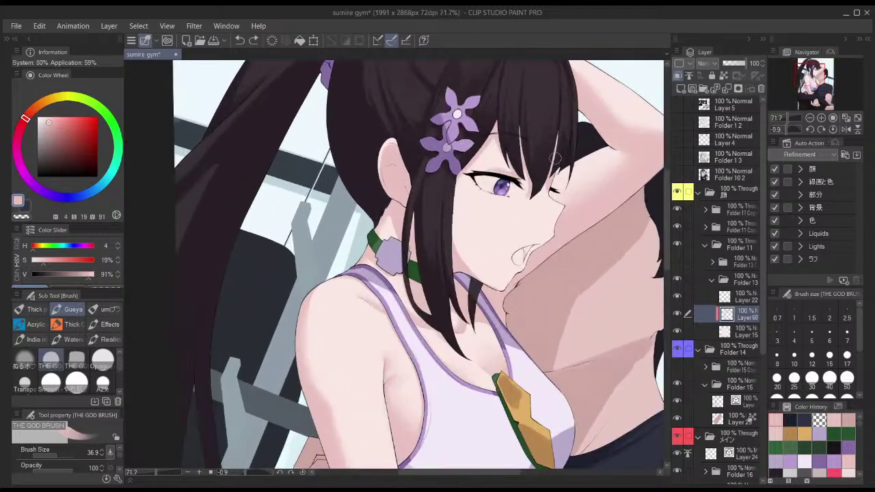
- Undo the last face stroke, rework the shadow along her jaw and switch to the transparent colour at brush size 30.9
{"action": "left_click_drag", "start_coordinate": [552, 189], "coordinate": [549, 197], "text": "ctrl+alt"}
{"action": "key", "text": "ctrl+z"}
{"action": "left_click_drag", "start_coordinate": [522, 273], "coordinate": [499, 301]}
{"action": "key", "text": "]"}
{"action": "key", "text": "bracketleft"}
{"action": "key", "text": "c"}
{"action": "scroll", "coordinate": [557, 207], "scroll_direction": "down", "scroll_amount": 3}
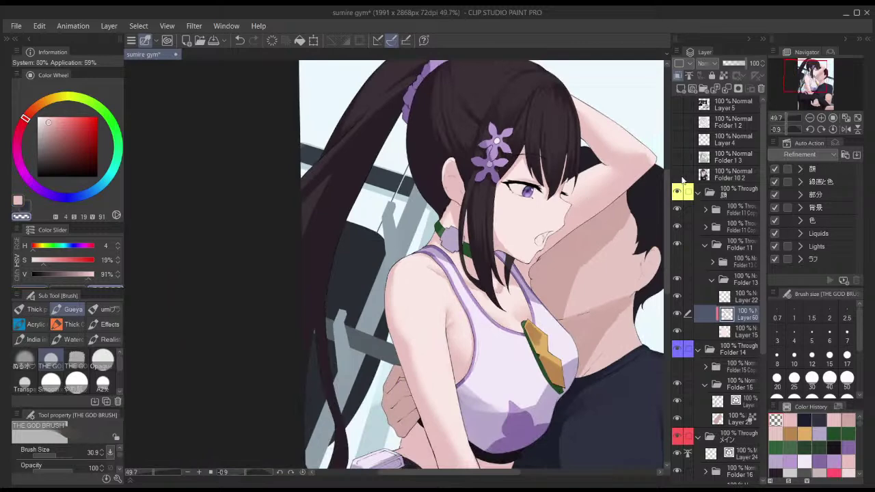
- Collapse Folder 11, open Folder 12 and clear the eye details on Layers 55, 56, 50, 53 and 49
{"action": "left_click", "coordinate": [679, 177]}
{"action": "left_click", "coordinate": [711, 279]}
{"action": "left_click", "coordinate": [705, 244]}
{"action": "left_click", "coordinate": [705, 227]}
{"action": "left_click", "coordinate": [677, 261]}
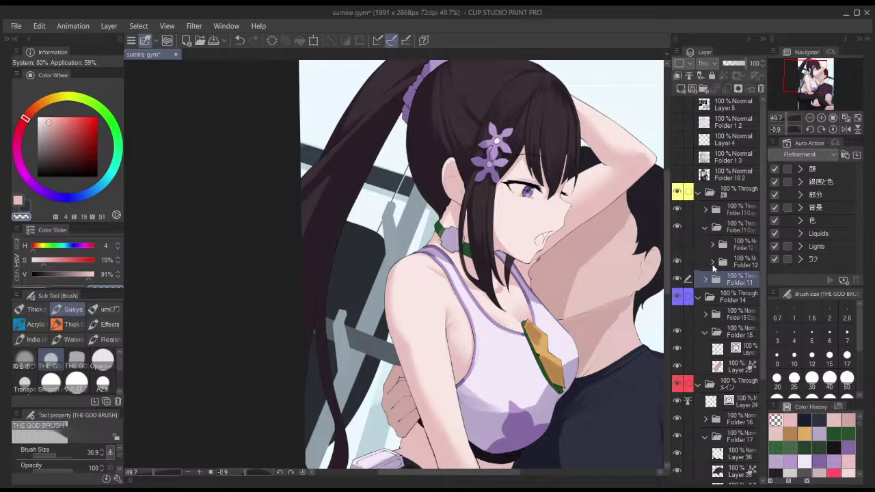
{"action": "left_click", "coordinate": [712, 262]}
{"action": "left_click", "coordinate": [737, 284]}
{"action": "left_click", "coordinate": [739, 352], "text": "shift"}
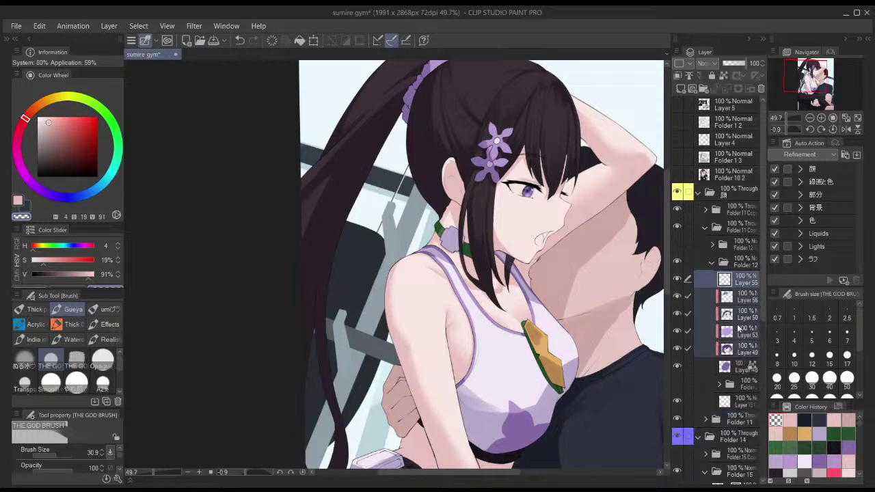
{"action": "key", "text": "Delete"}
- Sample the dark iris purple, HSV 262, 52, 44, from the Folder 10 2 reference and reduce the brush to 12.3
{"action": "scroll", "coordinate": [526, 191], "scroll_direction": "up", "scroll_amount": 6}
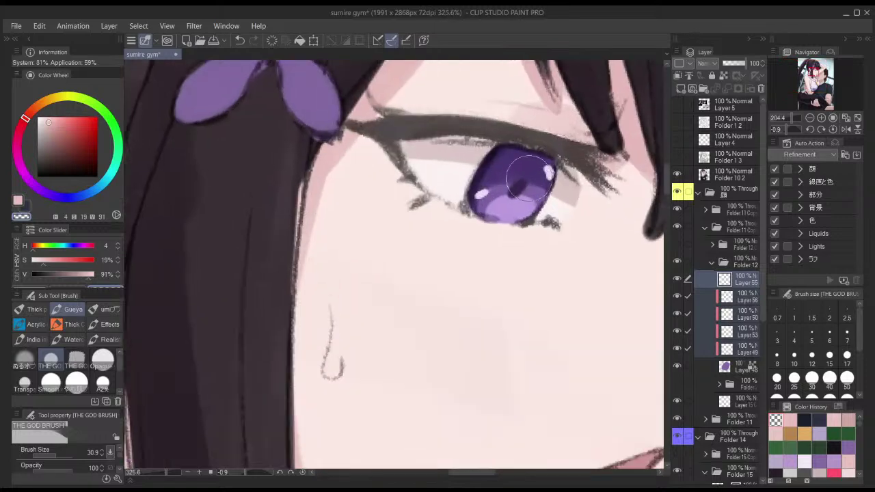
{"action": "left_click", "coordinate": [521, 162], "text": "alt"}
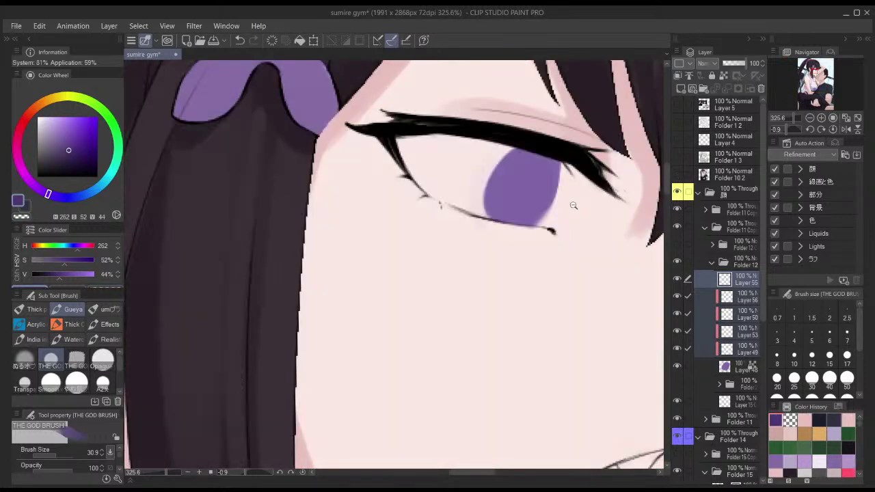
{"action": "scroll", "coordinate": [544, 196], "scroll_direction": "down", "scroll_amount": 3}
{"action": "key", "text": "["}
{"action": "key", "text": "["}
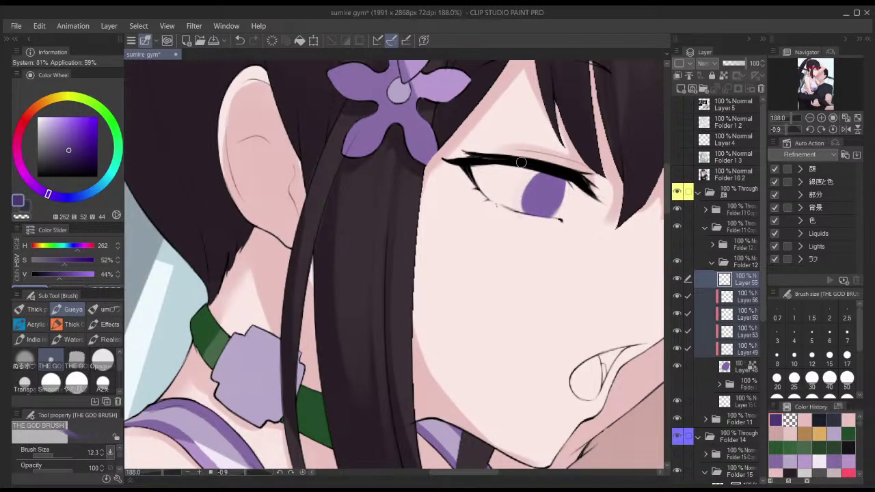
- Check the reference eye, undo the first stroke, and paint the dark purple shade over the upper iris on Layer 49
{"action": "left_click", "coordinate": [677, 176]}
{"action": "left_click", "coordinate": [677, 175]}
{"action": "left_click_drag", "start_coordinate": [516, 195], "coordinate": [572, 194]}
{"action": "key", "text": "ctrl+z"}
{"action": "key", "text": "]"}
{"action": "left_click", "coordinate": [729, 354]}
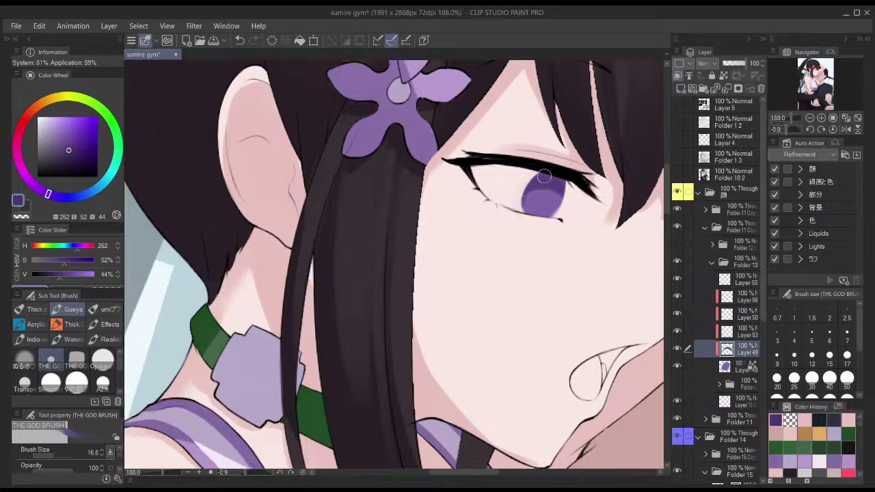
{"action": "left_click_drag", "start_coordinate": [571, 196], "coordinate": [559, 191]}
{"action": "scroll", "coordinate": [545, 221], "scroll_direction": "down", "scroll_amount": 2}
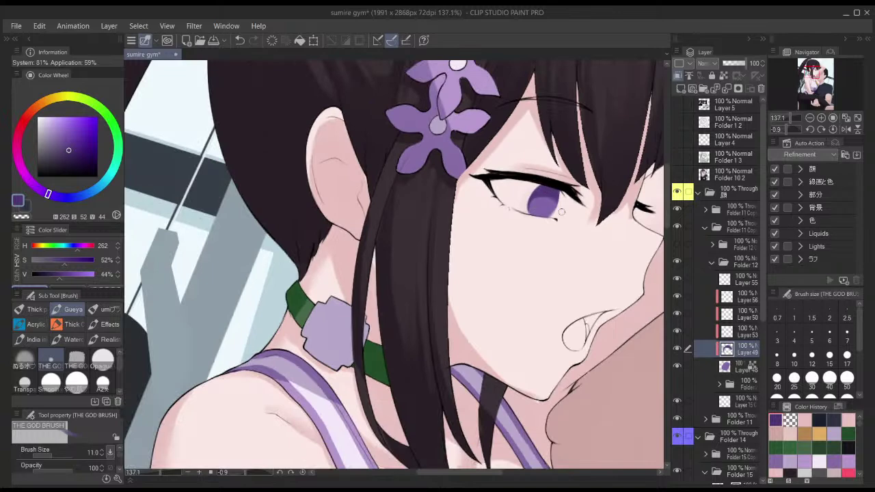
- Refine the dark pupil area of the iris with a brush of about 8.4 and check the face mirrored
{"action": "scroll", "coordinate": [578, 212], "scroll_direction": "down", "scroll_amount": 3}
{"action": "scroll", "coordinate": [565, 205], "scroll_direction": "up", "scroll_amount": 3}
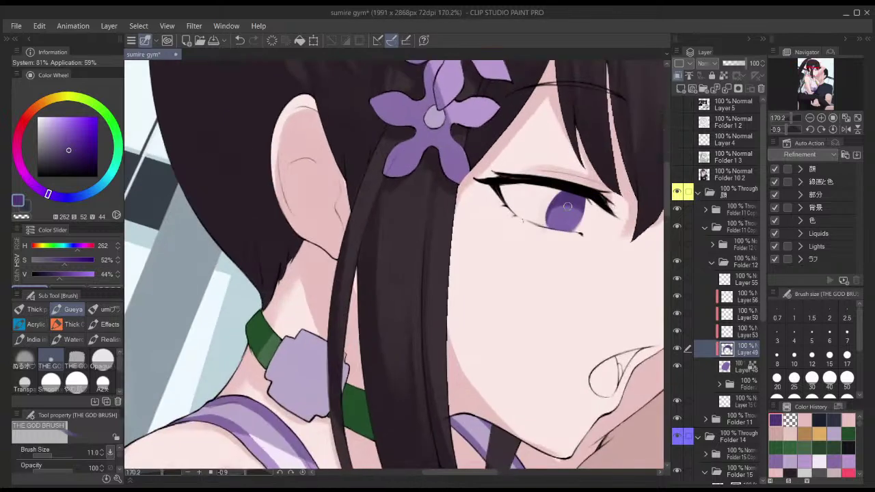
{"action": "left_click_drag", "start_coordinate": [565, 211], "coordinate": [567, 204]}
{"action": "scroll", "coordinate": [586, 202], "scroll_direction": "down", "scroll_amount": 2}
{"action": "key", "text": "h"}
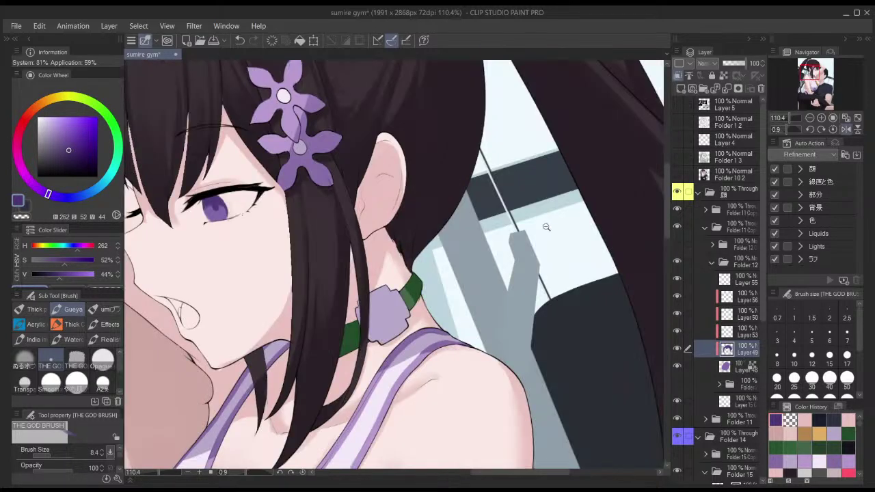
{"action": "scroll", "coordinate": [544, 229], "scroll_direction": "down", "scroll_amount": 3}
{"action": "key", "text": "h"}
{"action": "left_click_drag", "start_coordinate": [551, 199], "coordinate": [566, 192]}
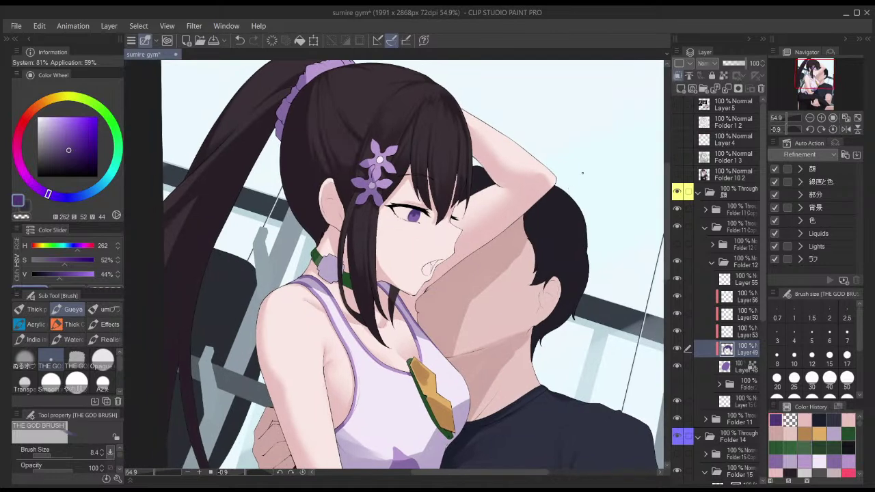
- Sample the dark pupil purple, HSV 262, 51, 29, from the reference and paint the pupil on Layer 50 with brush size 10
{"action": "left_click", "coordinate": [732, 333]}
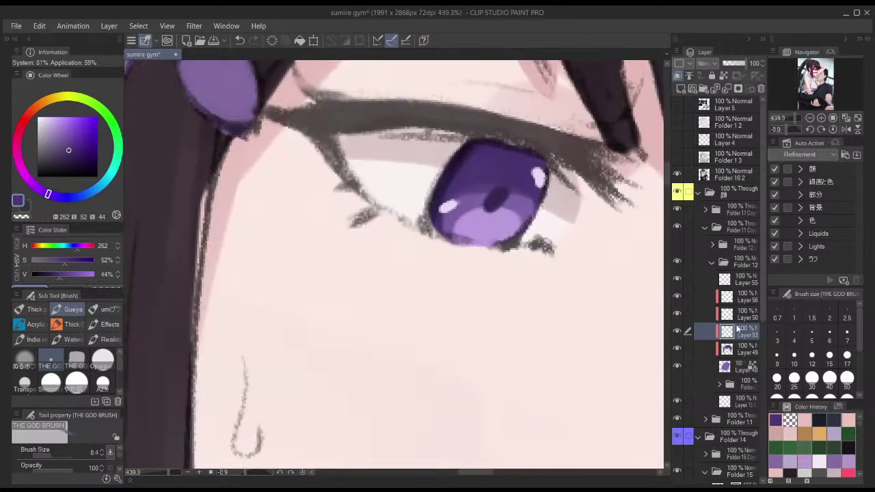
{"action": "left_click", "coordinate": [735, 315]}
{"action": "left_click", "coordinate": [495, 196], "text": "alt"}
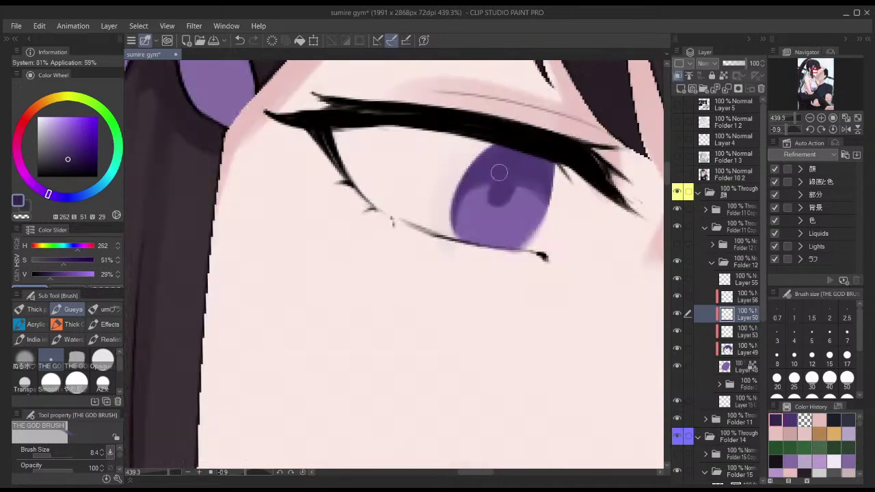
{"action": "mouse_move", "coordinate": [500, 185]}
{"action": "left_mouse_down", "text": "ctrl+alt"}
{"action": "mouse_move", "coordinate": [508, 194]}
{"action": "mouse_move", "coordinate": [498, 196]}
{"action": "mouse_move", "coordinate": [516, 165]}
{"action": "left_mouse_up", "text": "ctrl+alt"}
{"action": "scroll", "coordinate": [523, 190], "scroll_direction": "down", "scroll_amount": 4}
{"action": "left_click_drag", "start_coordinate": [516, 164], "coordinate": [485, 187]}
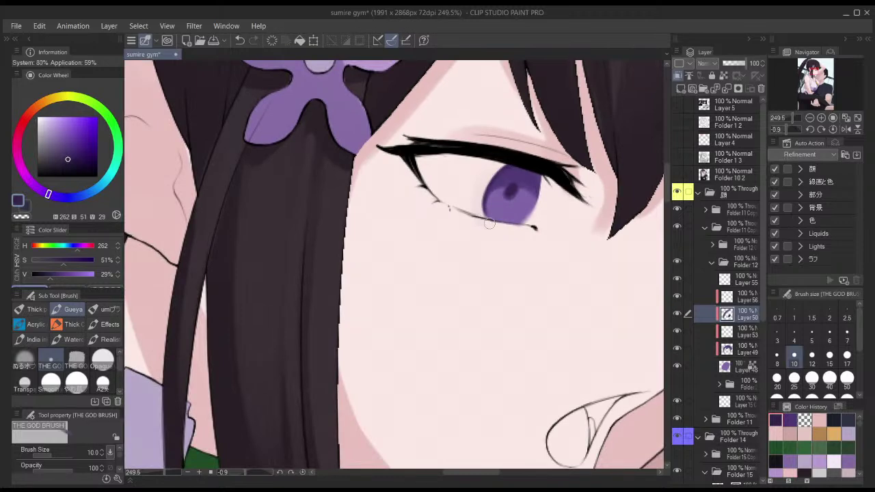
- Shade the upper iris around the pupil on Layer 50 in dark purple with brush size 15.8
{"action": "left_click_drag", "start_coordinate": [516, 166], "coordinate": [545, 183], "text": "ctrl+alt"}
{"action": "mouse_move", "coordinate": [490, 177]}
{"action": "left_mouse_down"}
{"action": "mouse_move", "coordinate": [544, 199]}
{"action": "mouse_move", "coordinate": [536, 184]}
{"action": "left_mouse_up"}
{"action": "scroll", "coordinate": [544, 208], "scroll_direction": "down", "scroll_amount": 2}
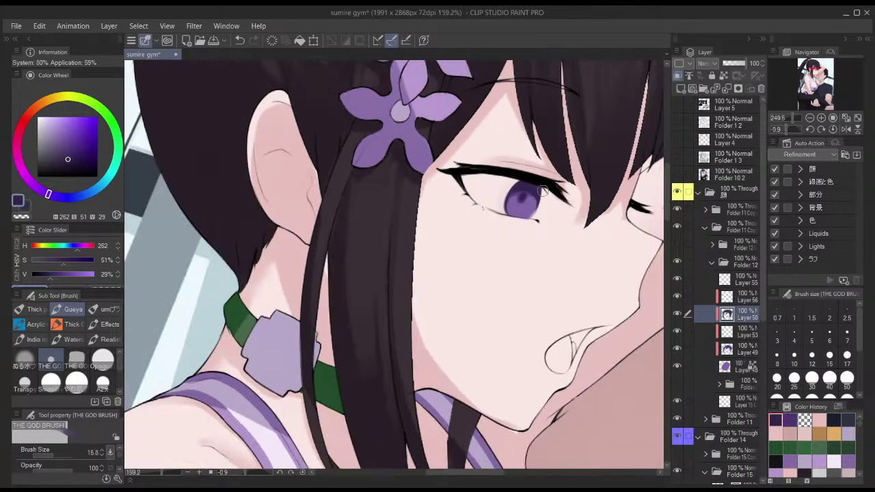
{"action": "scroll", "coordinate": [540, 197], "scroll_direction": "down", "scroll_amount": 4}
{"action": "scroll", "coordinate": [553, 149], "scroll_direction": "down", "scroll_amount": 1}
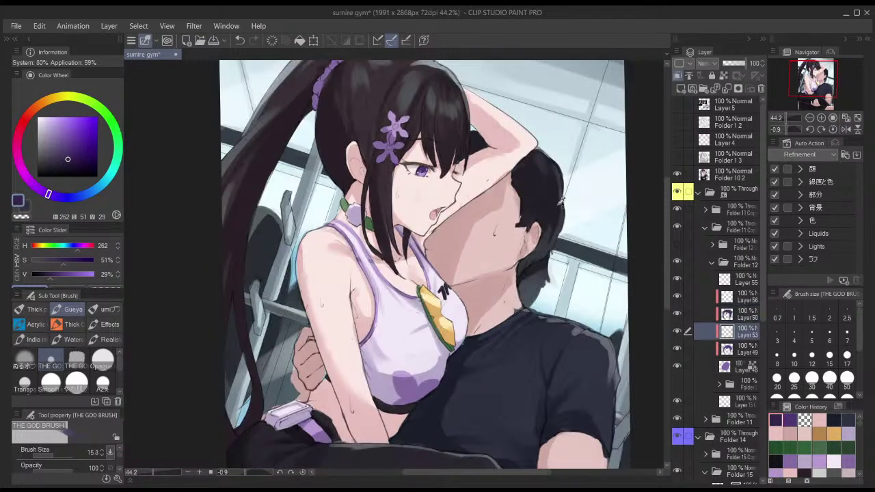
- Sample the light iris purple, HSV 270, 30, 87, from the reference for use on Layer 53
{"action": "scroll", "coordinate": [424, 168], "scroll_direction": "up", "scroll_amount": 5}
{"action": "scroll", "coordinate": [449, 166], "scroll_direction": "up", "scroll_amount": 1}
{"action": "left_click", "coordinate": [494, 201], "text": "alt"}
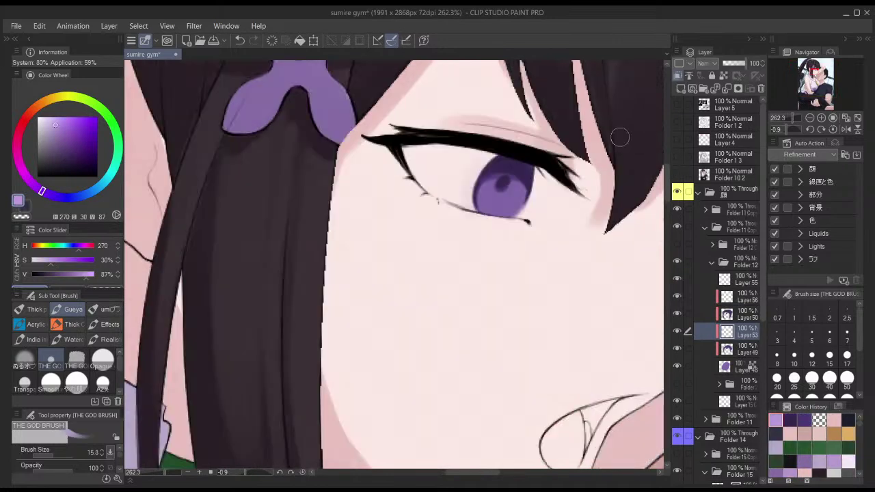
- Try a light purple glow over the lower iris on Layer 53, undoing stray strokes and enlarging the brush to 27.3
{"action": "key", "text": "]"}
{"action": "mouse_move", "coordinate": [487, 203]}
{"action": "left_mouse_down"}
{"action": "mouse_move", "coordinate": [525, 202]}
{"action": "mouse_move", "coordinate": [506, 199]}
{"action": "left_mouse_up"}
{"action": "key", "text": "ctrl+z"}
{"action": "scroll", "coordinate": [533, 196], "scroll_direction": "down", "scroll_amount": 2}
{"action": "key", "text": "ctrl+z"}
{"action": "key", "text": "ctrl+z"}
{"action": "key", "text": "["}
{"action": "key", "text": "bracketright"}
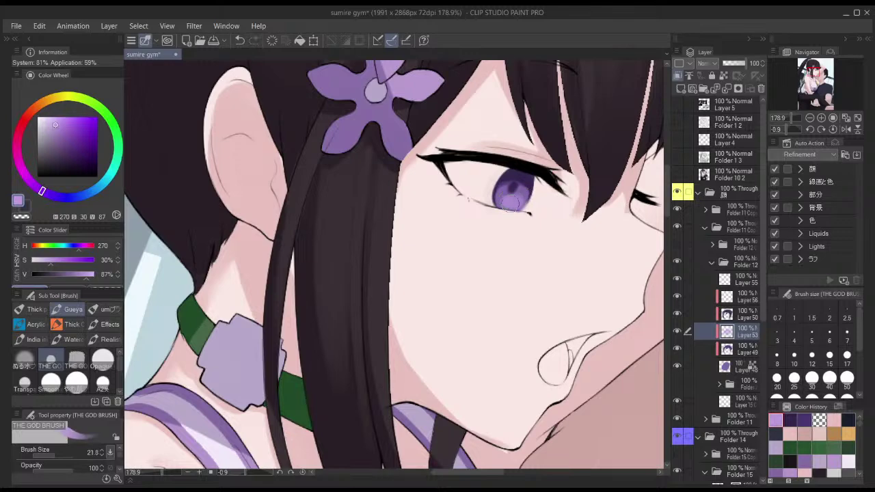
{"action": "scroll", "coordinate": [509, 201], "scroll_direction": "down", "scroll_amount": 1}
{"action": "key", "text": "bracketright"}
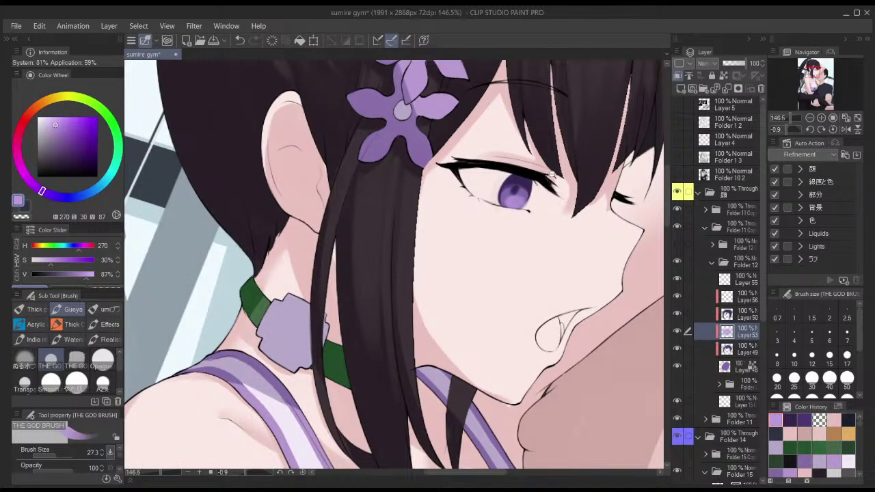
- Reduce the brush to 13.5 and add smaller light purple strokes to the lower iris glow
{"action": "scroll", "coordinate": [518, 199], "scroll_direction": "down", "scroll_amount": 4}
{"action": "scroll", "coordinate": [539, 186], "scroll_direction": "up", "scroll_amount": 5}
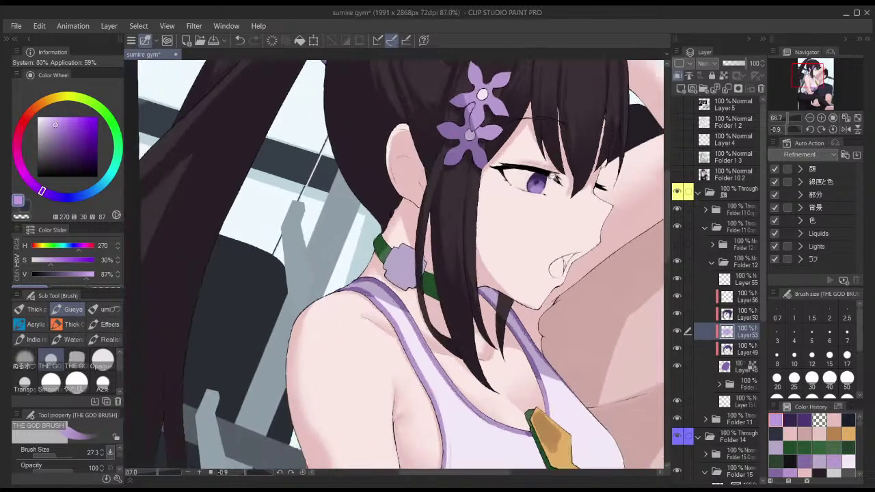
{"action": "mouse_move", "coordinate": [545, 193]}
{"action": "left_mouse_down"}
{"action": "mouse_move", "coordinate": [539, 204]}
{"action": "mouse_move", "coordinate": [532, 195]}
{"action": "left_mouse_up"}
{"action": "key", "text": "bracketleft"}
{"action": "key", "text": "bracketleft"}
{"action": "key", "text": "bracketleft"}
{"action": "key", "text": "bracketleft"}
{"action": "key", "text": "bracketleft"}
{"action": "key", "text": "bracketleft"}
{"action": "key", "text": "bracketleft"}
{"action": "key", "text": "bracketleft"}
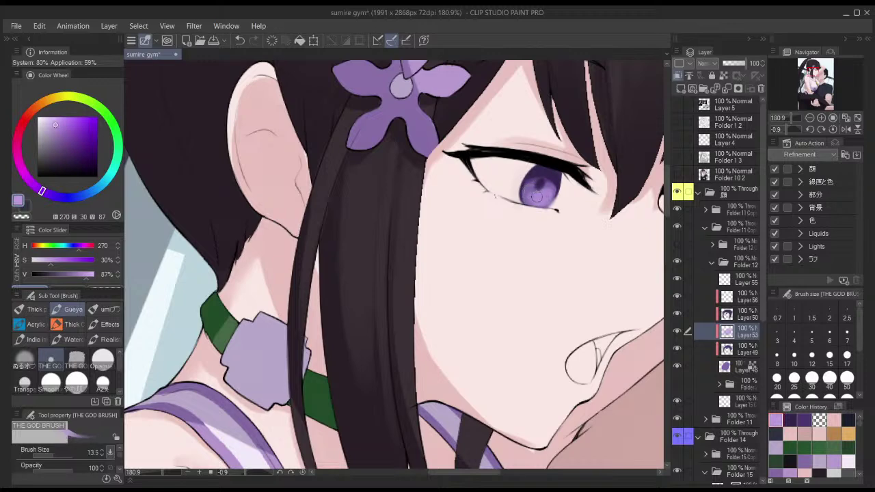
{"action": "left_click_drag", "start_coordinate": [536, 197], "coordinate": [539, 198]}
- Check the eye's light and dark shading in the mirrored view
{"action": "scroll", "coordinate": [533, 194], "scroll_direction": "down", "scroll_amount": 5}
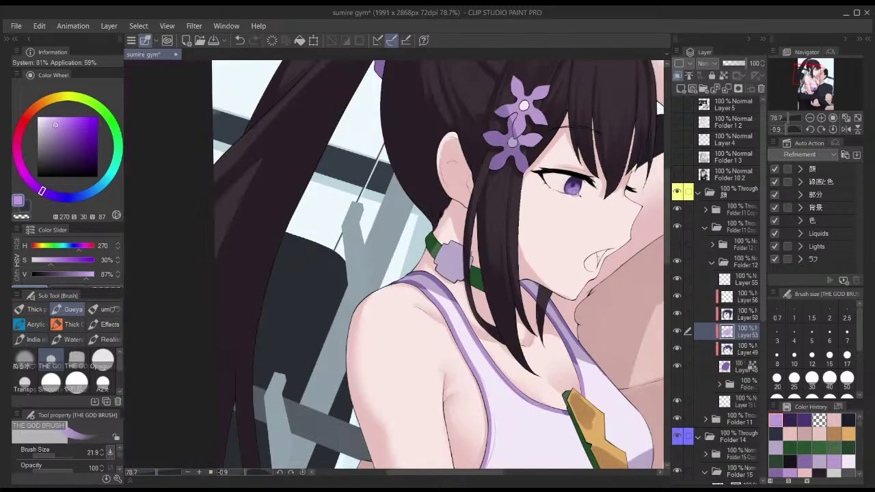
{"action": "key", "text": "h"}
{"action": "mouse_move", "coordinate": [573, 180]}
{"action": "left_mouse_down"}
{"action": "mouse_move", "coordinate": [581, 185]}
{"action": "mouse_move", "coordinate": [549, 197]}
{"action": "mouse_move", "coordinate": [560, 202]}
{"action": "left_mouse_up"}
{"action": "key", "text": "h"}
{"action": "scroll", "coordinate": [563, 197], "scroll_direction": "up", "scroll_amount": 9}
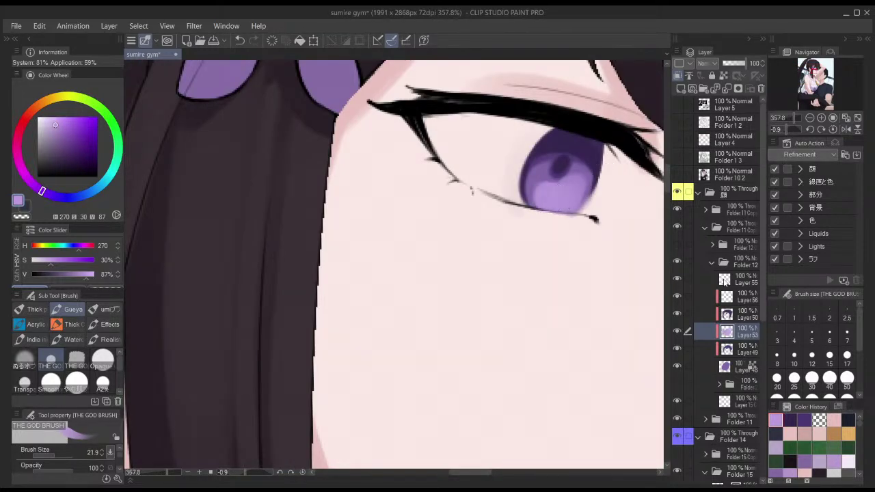
- Undo the light purple strokes on Layer 53 and the latest dark shading on Layer 50
{"action": "key", "text": "ctrl+z"}
{"action": "key", "text": "ctrl+z"}
{"action": "key", "text": "ctrl+z"}
{"action": "key", "text": "ctrl+z"}
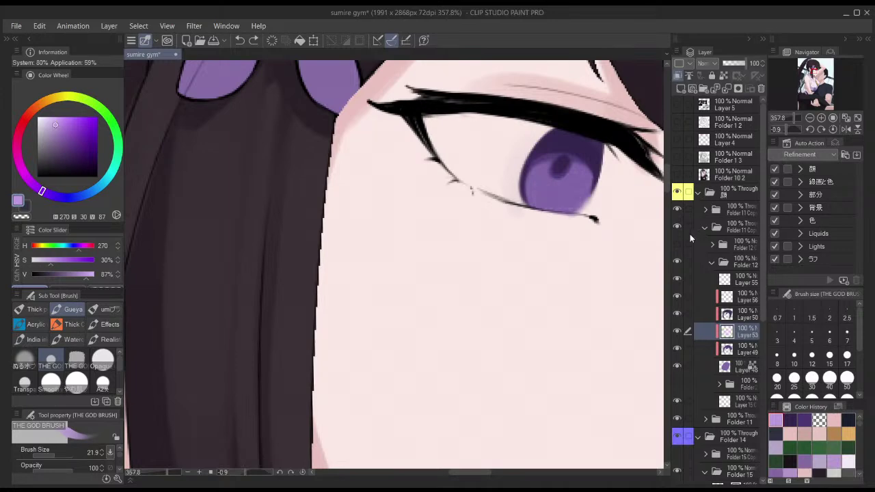
{"action": "key", "text": "ctrl+z"}
{"action": "key", "text": "ctrl+z"}
{"action": "key", "text": "ctrl+z"}
{"action": "key", "text": "ctrl+z"}
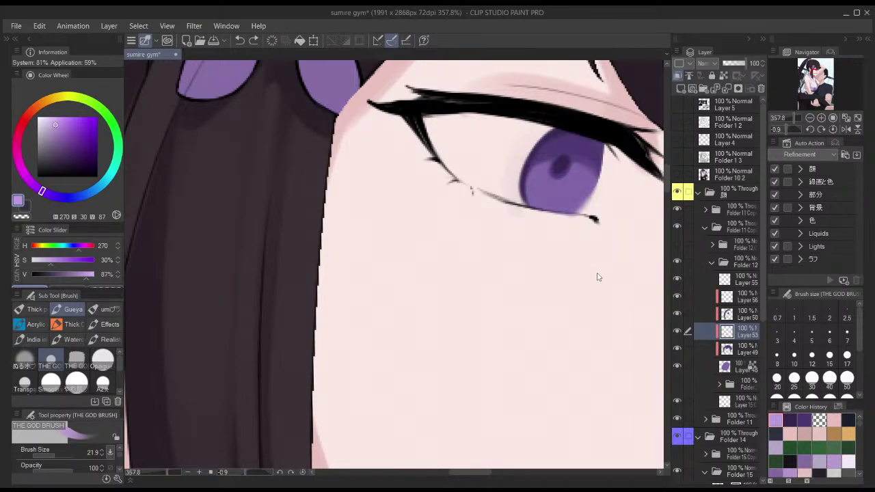
{"action": "left_click_drag", "start_coordinate": [606, 273], "coordinate": [586, 274]}
{"action": "scroll", "coordinate": [585, 273], "scroll_direction": "down", "scroll_amount": 5}
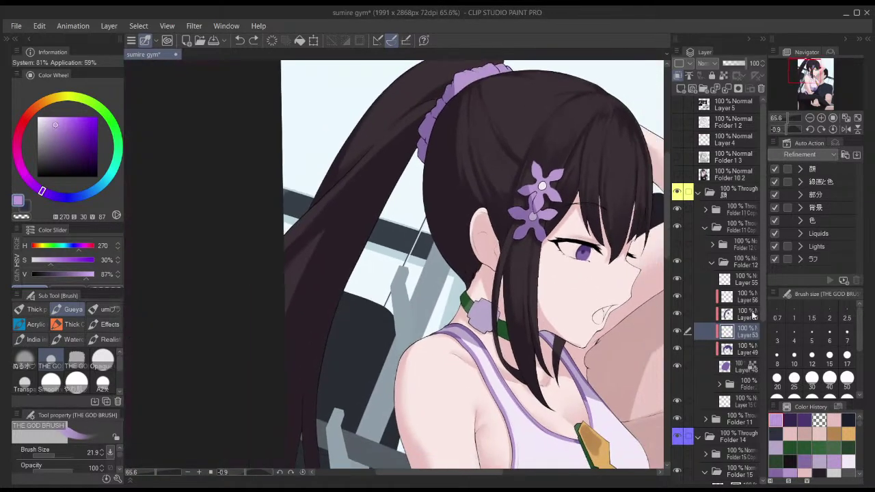
- Sample dark purple, HSV 262, 50, 30, and shade the iris edges on Layer 50 with brush size 10.2
{"action": "left_click", "coordinate": [742, 350]}
{"action": "left_click", "coordinate": [740, 316]}
{"action": "key", "text": "x"}
{"action": "scroll", "coordinate": [575, 236], "scroll_direction": "up", "scroll_amount": 8}
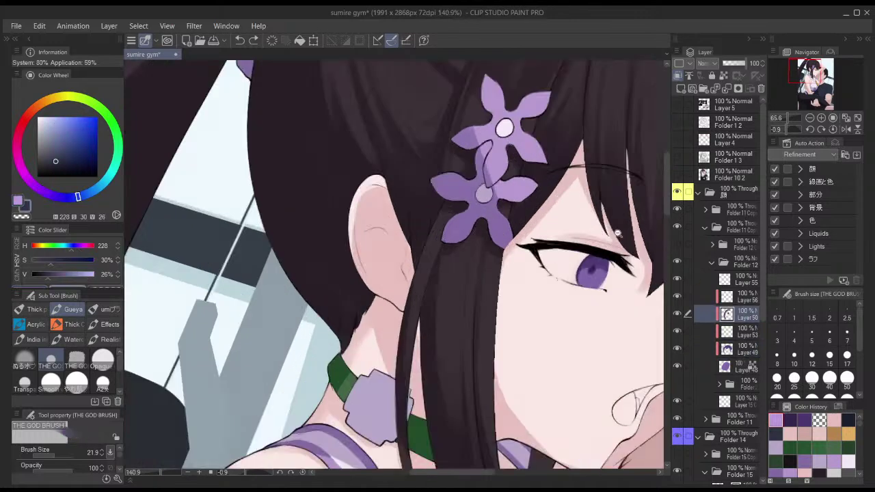
{"action": "left_click", "coordinate": [633, 322], "text": "alt"}
{"action": "mouse_move", "coordinate": [633, 321]}
{"action": "left_mouse_down"}
{"action": "mouse_move", "coordinate": [504, 187]}
{"action": "mouse_move", "coordinate": [480, 192]}
{"action": "left_mouse_up"}
{"action": "left_click_drag", "start_coordinate": [576, 193], "coordinate": [573, 233]}
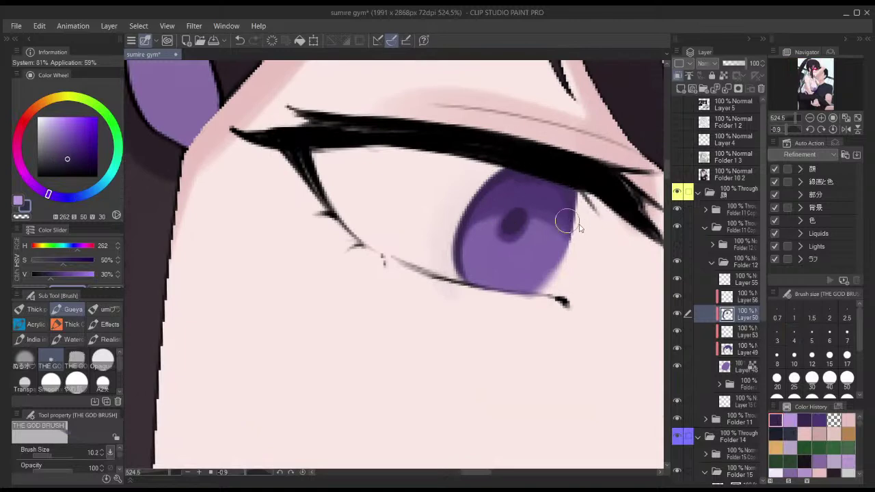
- Refine the dark shading beside the pupil with brush size 4.9, undoing unwanted strokes
{"action": "left_click_drag", "start_coordinate": [515, 240], "coordinate": [456, 236], "text": "ctrl+alt"}
{"action": "left_click_drag", "start_coordinate": [467, 231], "coordinate": [492, 221]}
{"action": "key", "text": "ctrl+z"}
{"action": "left_click_drag", "start_coordinate": [466, 225], "coordinate": [491, 214]}
{"action": "scroll", "coordinate": [564, 219], "scroll_direction": "down", "scroll_amount": 3}
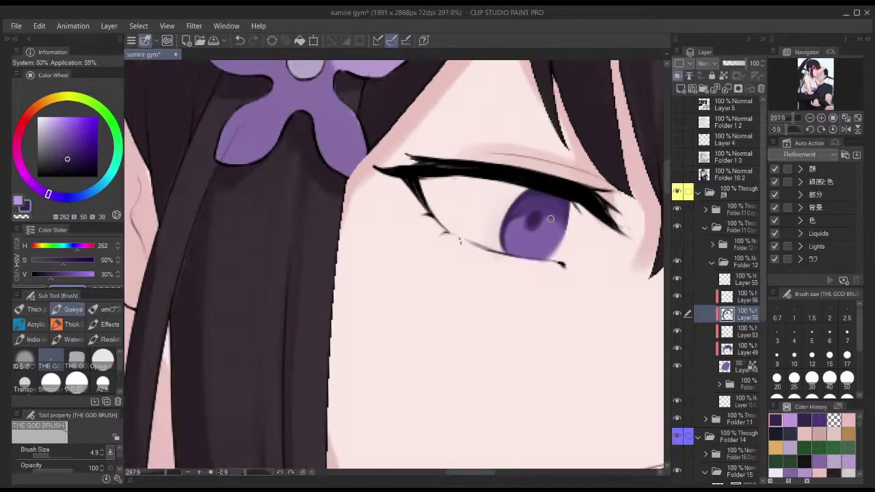
{"action": "key", "text": "ctrl+z"}
{"action": "scroll", "coordinate": [578, 207], "scroll_direction": "down", "scroll_amount": 5}
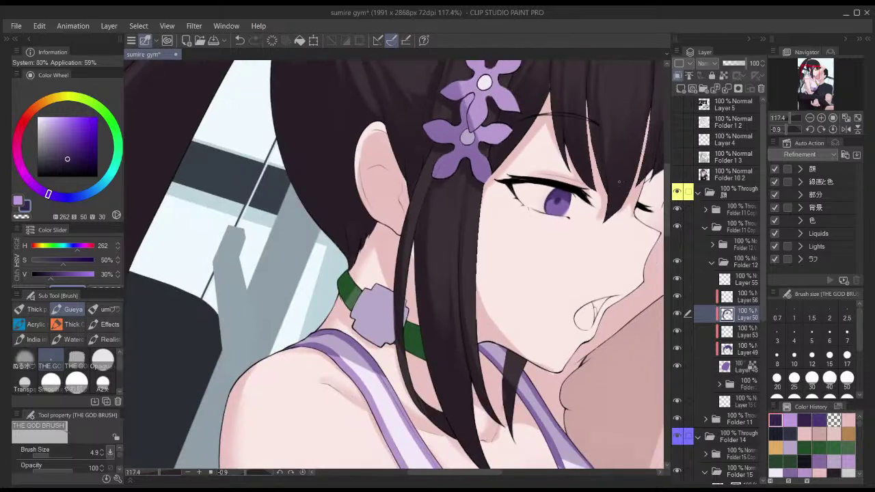
- Compare with the Folder 10 2 reference and paint a light purple glow, HSV 270, 30, 87, over the lower iris on Layer 53
{"action": "left_click", "coordinate": [743, 334]}
{"action": "left_click", "coordinate": [677, 176]}
{"action": "left_click", "coordinate": [677, 176]}
{"action": "scroll", "coordinate": [577, 217], "scroll_direction": "up", "scroll_amount": 5}
{"action": "mouse_move", "coordinate": [578, 217]}
{"action": "left_mouse_down"}
{"action": "mouse_move", "coordinate": [591, 227]}
{"action": "mouse_move", "coordinate": [601, 232]}
{"action": "mouse_move", "coordinate": [510, 237]}
{"action": "mouse_move", "coordinate": [492, 225]}
{"action": "mouse_move", "coordinate": [513, 218]}
{"action": "mouse_move", "coordinate": [493, 227]}
{"action": "left_mouse_up"}
{"action": "key", "text": "bracketright"}
{"action": "key", "text": "bracketright"}
{"action": "key", "text": "ctrl+z"}
{"action": "key", "text": "bracketleft"}
{"action": "key", "text": "bracketleft"}
{"action": "key", "text": "bracketright"}
{"action": "key", "text": "bracketright"}
{"action": "key", "text": "ctrl+z"}
{"action": "key", "text": "ctrl+z"}
{"action": "key", "text": "bracketleft"}
{"action": "scroll", "coordinate": [527, 216], "scroll_direction": "down", "scroll_amount": 6}
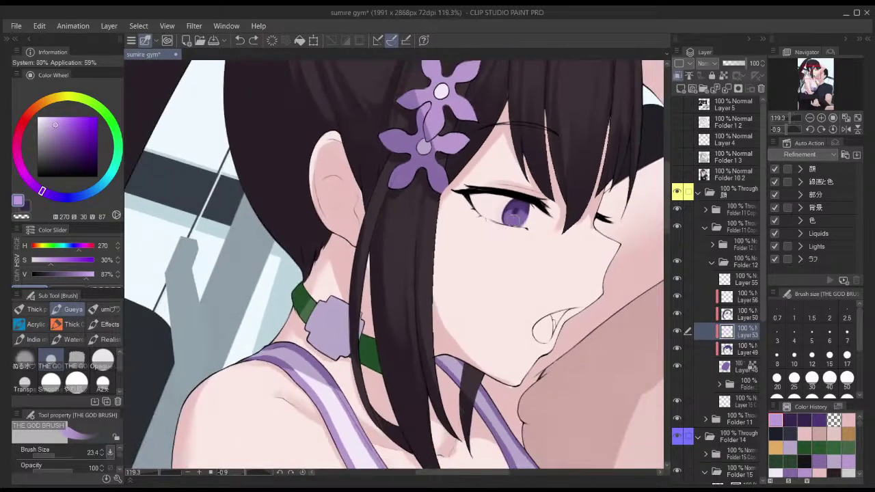
- Refine the lower iris glow with brush size 21.6 and check the face mirrored
{"action": "key", "text": "bracketright"}
{"action": "key", "text": "bracketleft"}
{"action": "key", "text": "bracketleft"}
{"action": "scroll", "coordinate": [517, 217], "scroll_direction": "down", "scroll_amount": 2}
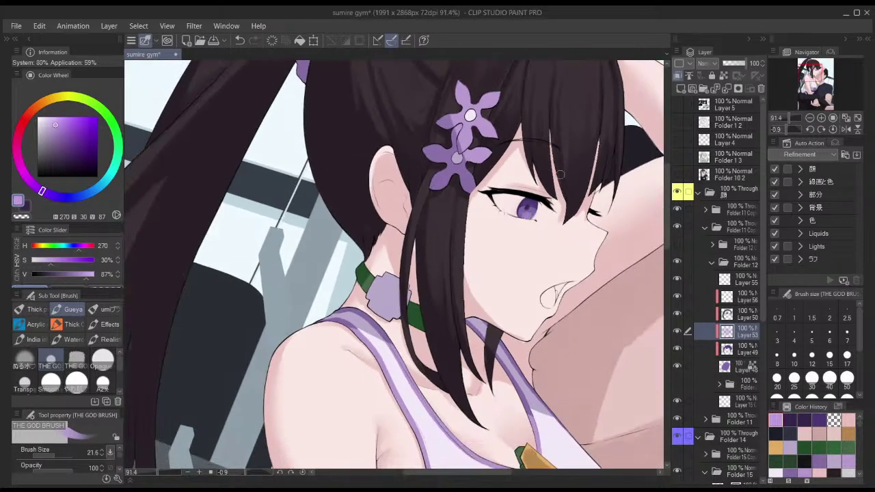
{"action": "key", "text": "h"}
{"action": "left_click_drag", "start_coordinate": [577, 207], "coordinate": [594, 199]}
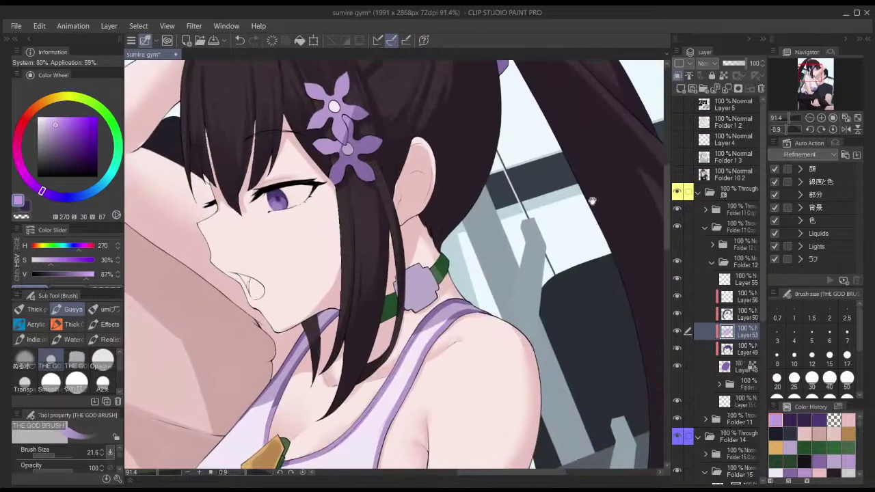
{"action": "key", "text": "h"}
- Return to Layer 50 and draw fine details around the pupil in dark purple, HSV 262, 50, 30, with brush size 3.2
{"action": "left_click", "coordinate": [739, 352]}
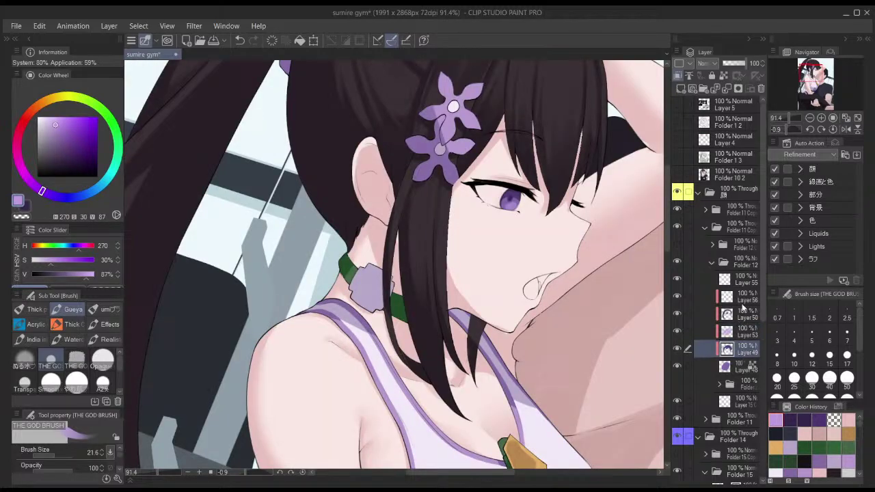
{"action": "left_click", "coordinate": [742, 312]}
{"action": "key", "text": "x"}
{"action": "scroll", "coordinate": [525, 185], "scroll_direction": "up", "scroll_amount": 8}
{"action": "key", "text": "bracketleft"}
{"action": "key", "text": "bracketleft"}
{"action": "key", "text": "bracketleft"}
{"action": "key", "text": "bracketleft"}
{"action": "key", "text": "bracketleft"}
{"action": "key", "text": "bracketleft"}
{"action": "key", "text": "bracketleft"}
{"action": "key", "text": "bracketleft"}
{"action": "key", "text": "bracketright"}
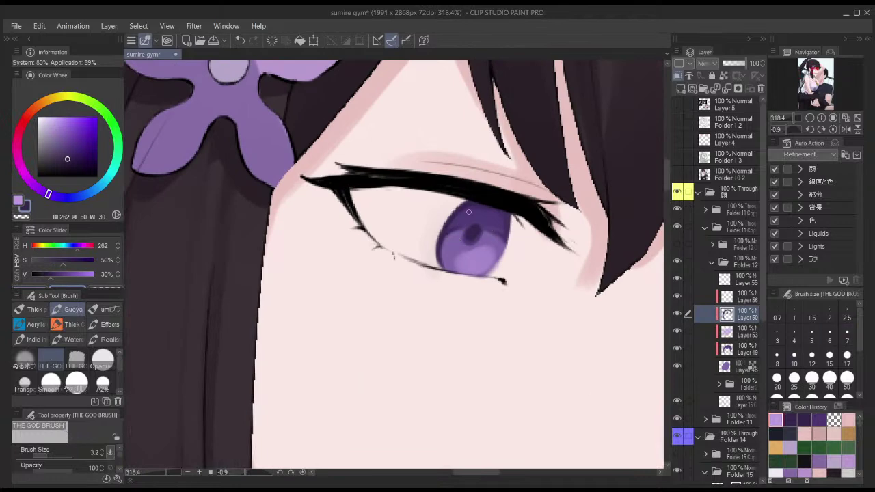
{"action": "left_click_drag", "start_coordinate": [468, 212], "coordinate": [469, 219]}
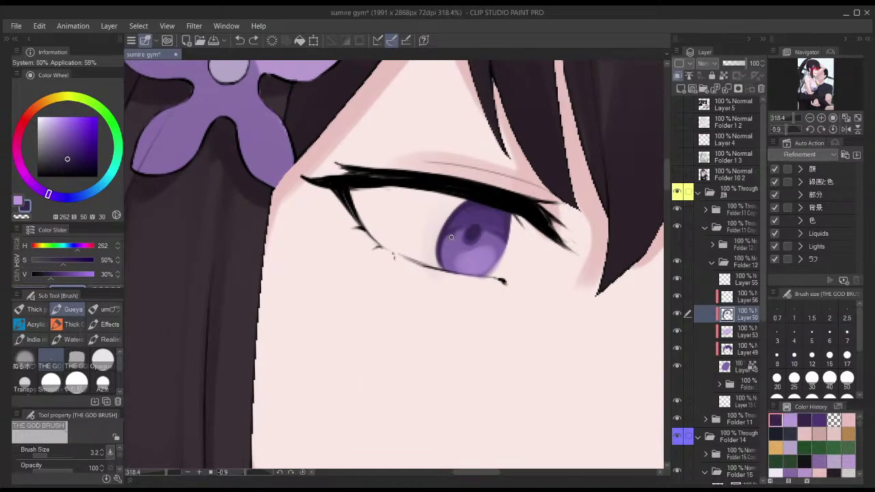
- Add more dark marks around the pupil with brush size 3.8 and check the face mirrored
{"action": "key", "text": "bracketright"}
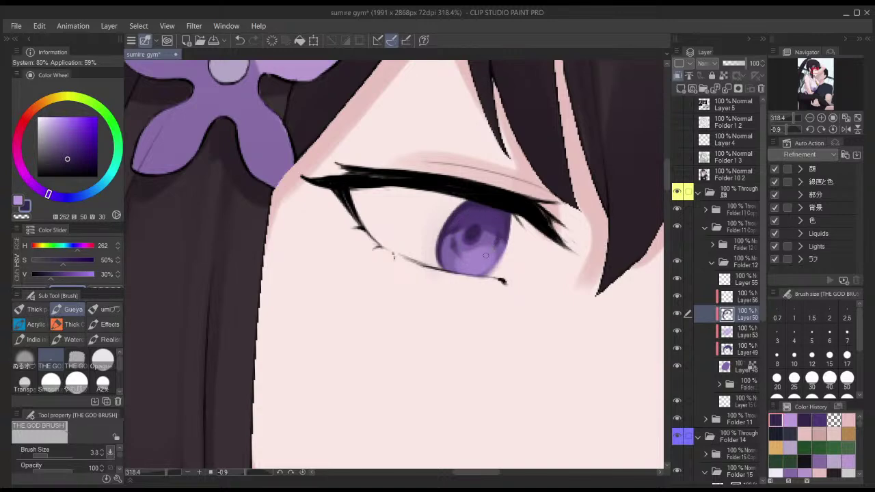
{"action": "scroll", "coordinate": [524, 213], "scroll_direction": "down", "scroll_amount": 4}
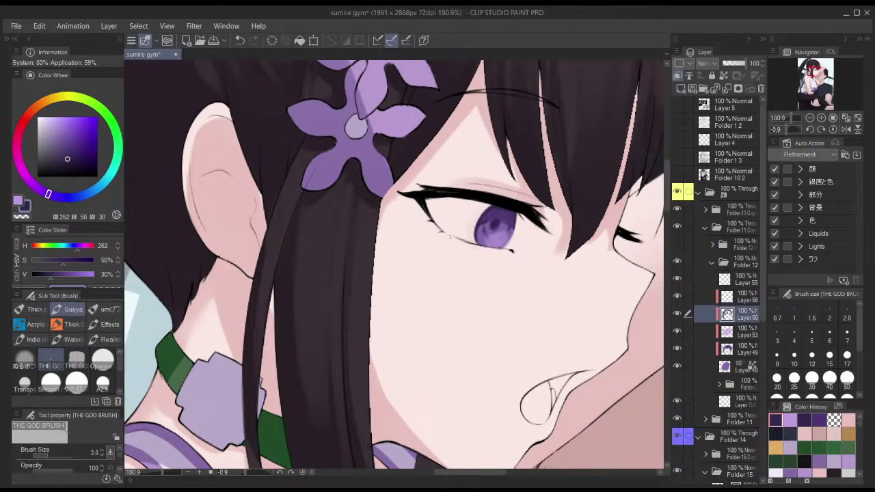
{"action": "key", "text": "h"}
{"action": "scroll", "coordinate": [590, 262], "scroll_direction": "down", "scroll_amount": 4}
{"action": "key", "text": "h"}
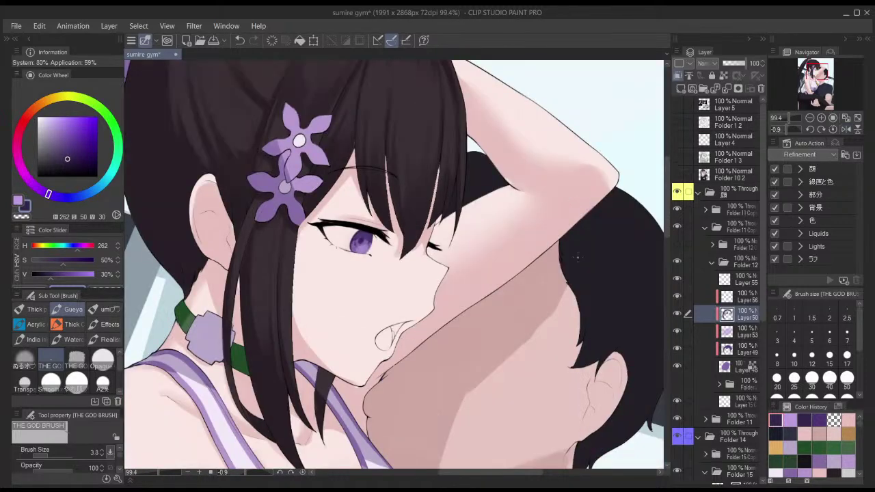
- Select Layer 56 and sample the upper iris purple, HSV 262, 51, 45
{"action": "scroll", "coordinate": [577, 272], "scroll_direction": "down", "scroll_amount": 2}
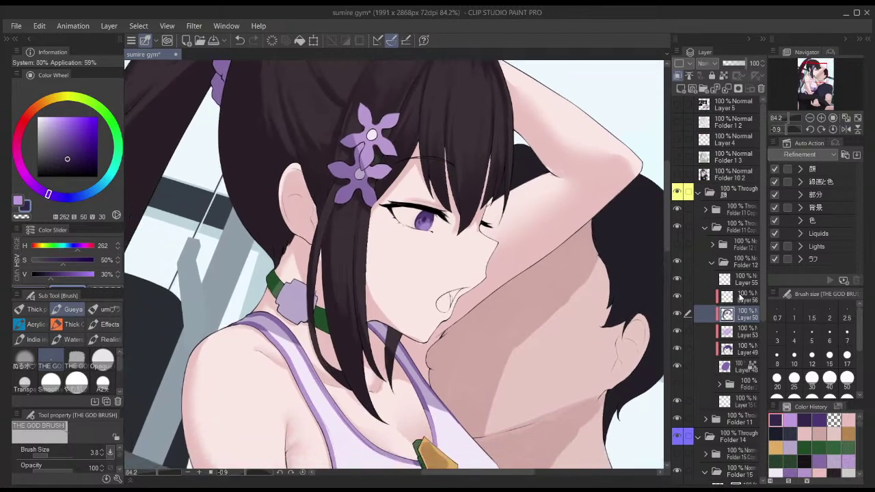
{"action": "left_click", "coordinate": [709, 296]}
{"action": "left_click_drag", "start_coordinate": [429, 211], "coordinate": [469, 218]}
{"action": "left_click", "coordinate": [427, 232], "text": "alt"}
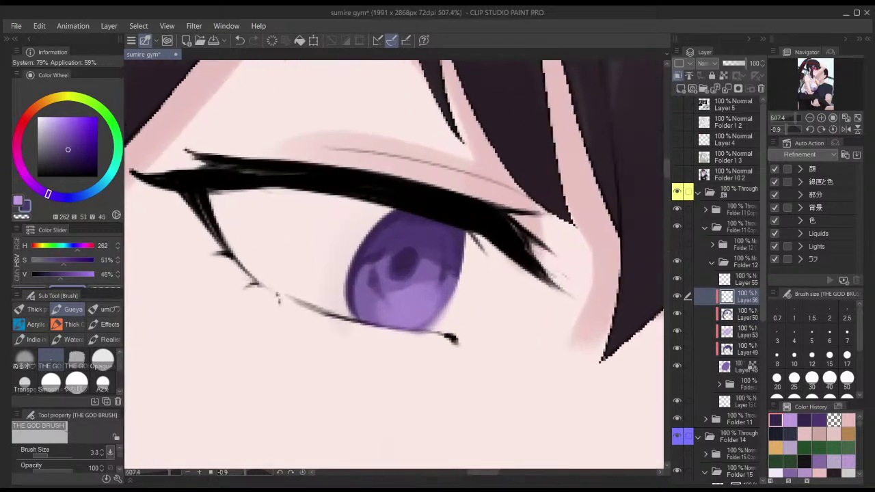
{"action": "scroll", "coordinate": [599, 216], "scroll_direction": "down", "scroll_amount": 5}
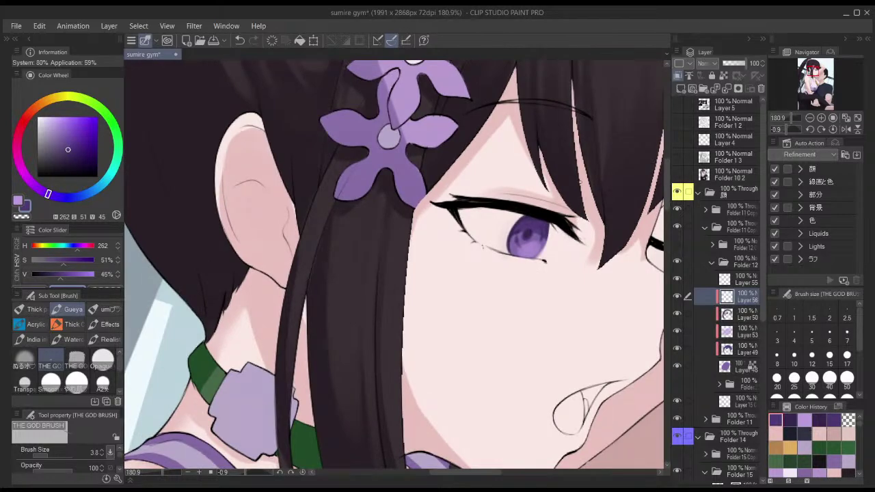
- Choose a muted blue, HSV 212, 41, 66, and try it over the upper iris with brush size 20.2
{"action": "left_click", "coordinate": [92, 194]}
{"action": "left_click", "coordinate": [62, 137]}
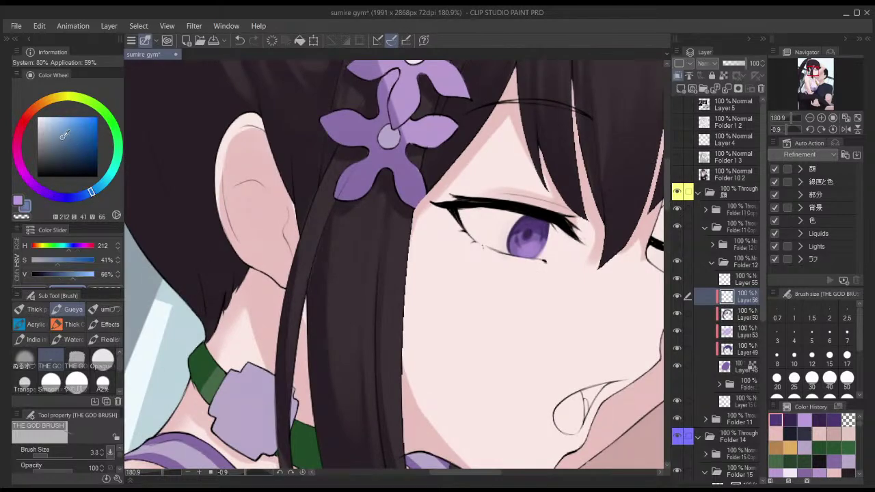
{"action": "key", "text": "]"}
{"action": "left_click_drag", "start_coordinate": [531, 229], "coordinate": [557, 228]}
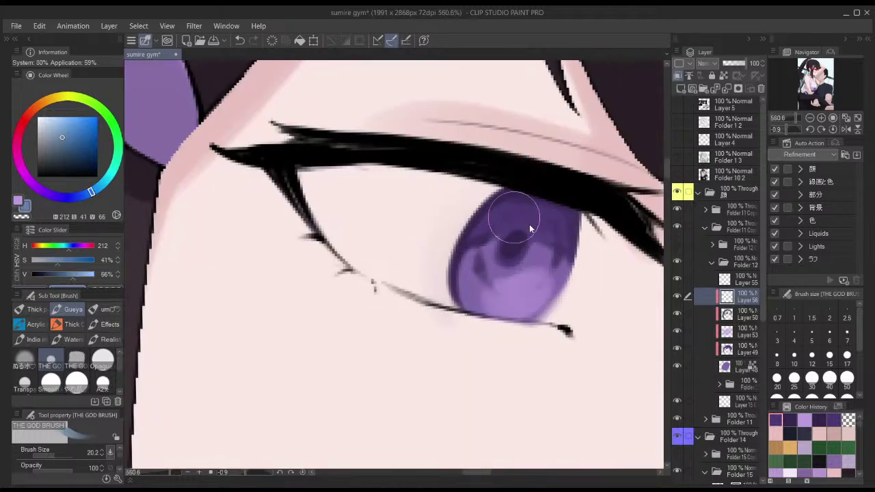
{"action": "left_click_drag", "start_coordinate": [493, 227], "coordinate": [556, 209]}
{"action": "key", "text": "ctrl+z"}
- Try the blue reflection again across the upper iris with the brush reduced to 16.1
{"action": "key", "text": "["}
{"action": "key", "text": "["}
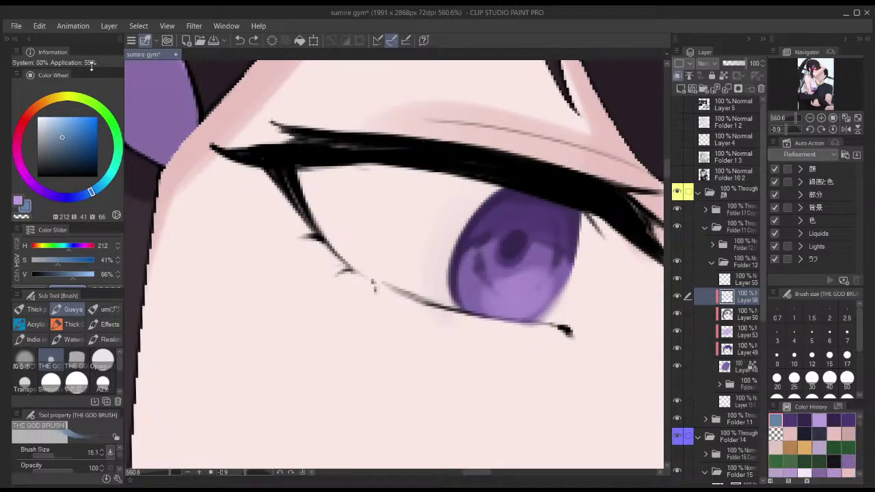
{"action": "left_click_drag", "start_coordinate": [497, 224], "coordinate": [556, 202]}
{"action": "key", "text": "ctrl+z"}
- Enlarge the brush to 25.3 and resample the upper iris purple, HSV 262, 51, 45
{"action": "key", "text": "]"}
{"action": "key", "text": "]"}
{"action": "left_click", "coordinate": [537, 215], "text": "alt"}
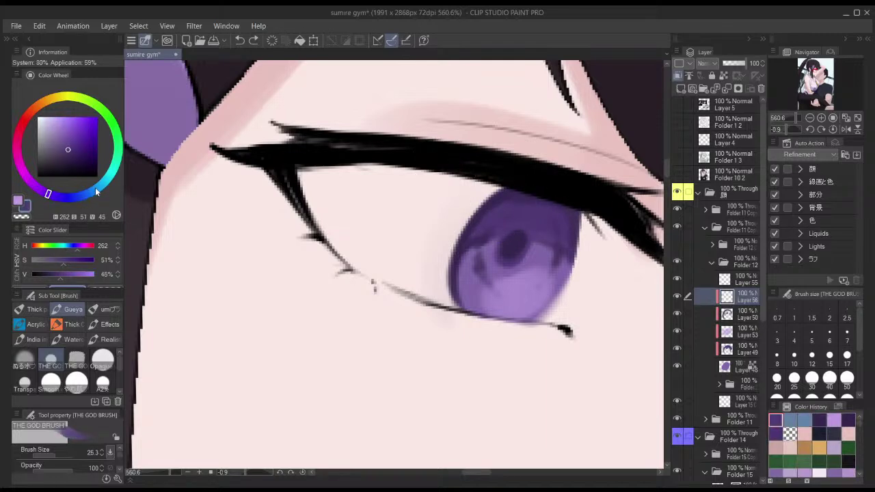
- Choose a muted blue, HSV 209, 40, 59, and try reflection strokes over the upper iris, reducing the brush to 16.1
{"action": "left_click", "coordinate": [94, 190]}
{"action": "left_click", "coordinate": [61, 142]}
{"action": "mouse_move", "coordinate": [525, 212]}
{"action": "left_mouse_down"}
{"action": "mouse_move", "coordinate": [555, 233]}
{"action": "mouse_move", "coordinate": [551, 217]}
{"action": "mouse_move", "coordinate": [544, 215]}
{"action": "mouse_move", "coordinate": [568, 238]}
{"action": "left_mouse_up"}
{"action": "key", "text": "ctrl+z"}
{"action": "key", "text": "["}
{"action": "key", "text": "["}
{"action": "key", "text": "["}
{"action": "key", "text": "ctrl+z"}
{"action": "key", "text": "]"}
{"action": "mouse_move", "coordinate": [482, 229]}
{"action": "left_mouse_down"}
{"action": "mouse_move", "coordinate": [526, 204]}
{"action": "mouse_move", "coordinate": [496, 212]}
{"action": "mouse_move", "coordinate": [525, 203]}
{"action": "mouse_move", "coordinate": [490, 223]}
{"action": "left_mouse_up"}
{"action": "key", "text": "ctrl+z"}
{"action": "key", "text": "ctrl+z"}
{"action": "scroll", "coordinate": [531, 207], "scroll_direction": "down", "scroll_amount": 2}
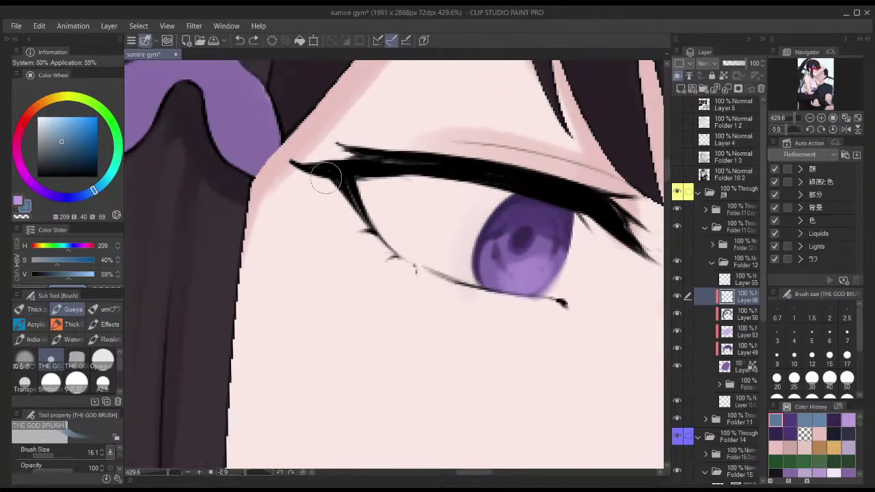
- Shift the blue to HSV 198, 40, 59 and paint the reflection across the upper iris with brush size 18.0
{"action": "left_click", "coordinate": [102, 185]}
{"action": "left_click_drag", "start_coordinate": [502, 226], "coordinate": [552, 207]}
{"action": "key", "text": "ctrl+z"}
{"action": "key", "text": "]"}
{"action": "left_click_drag", "start_coordinate": [499, 227], "coordinate": [541, 203]}
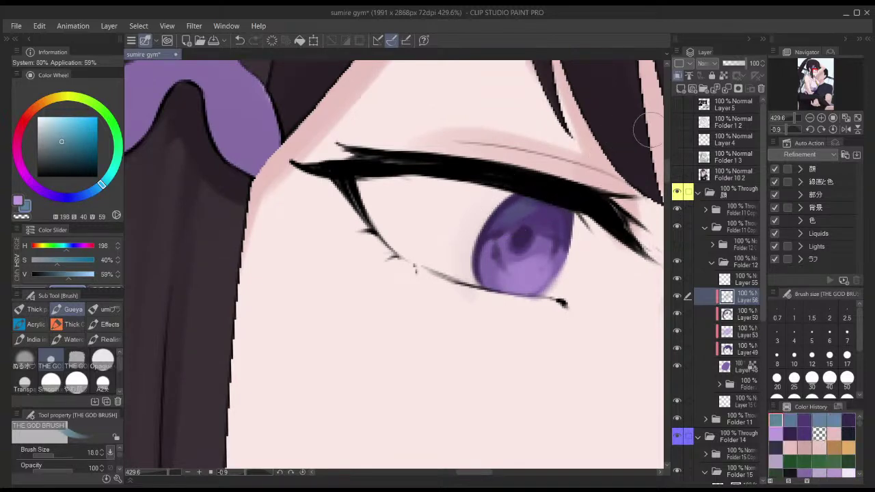
- Try reworking the blue reflection along the outer upper iris using transparent colour and fresh HSV 198, 40, 59 strokes
{"action": "scroll", "coordinate": [561, 228], "scroll_direction": "down", "scroll_amount": 10}
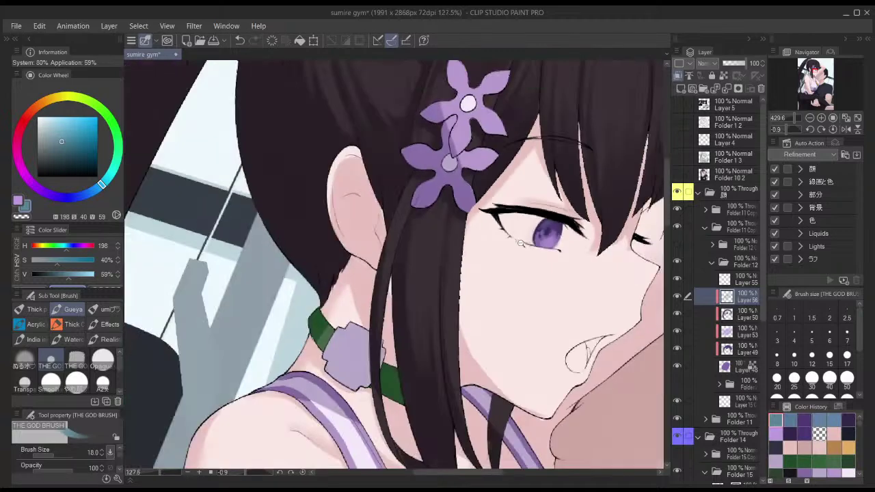
{"action": "scroll", "coordinate": [572, 218], "scroll_direction": "up", "scroll_amount": 7}
{"action": "key", "text": "c"}
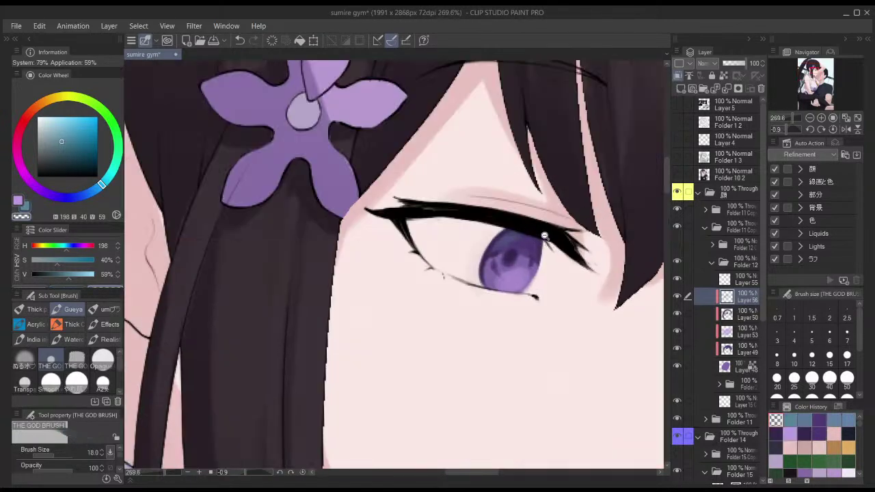
{"action": "scroll", "coordinate": [528, 241], "scroll_direction": "up", "scroll_amount": 3}
{"action": "key", "text": "c"}
{"action": "left_click_drag", "start_coordinate": [500, 247], "coordinate": [482, 244]}
{"action": "mouse_move", "coordinate": [484, 226]}
{"action": "left_mouse_down"}
{"action": "mouse_move", "coordinate": [447, 261]}
{"action": "mouse_move", "coordinate": [503, 214]}
{"action": "mouse_move", "coordinate": [443, 272]}
{"action": "mouse_move", "coordinate": [492, 238]}
{"action": "mouse_move", "coordinate": [447, 266]}
{"action": "left_mouse_up"}
{"action": "key", "text": "ctrl+z"}
{"action": "mouse_move", "coordinate": [490, 242]}
{"action": "left_mouse_down"}
{"action": "mouse_move", "coordinate": [512, 242]}
{"action": "mouse_move", "coordinate": [451, 275]}
{"action": "left_mouse_up"}
{"action": "key", "text": "ctrl+z"}
- Try a greyer reflection, HSV 198, 21, 56, over the upper iris with brush size 24.6
{"action": "left_click", "coordinate": [50, 143]}
{"action": "left_click_drag", "start_coordinate": [498, 221], "coordinate": [448, 276]}
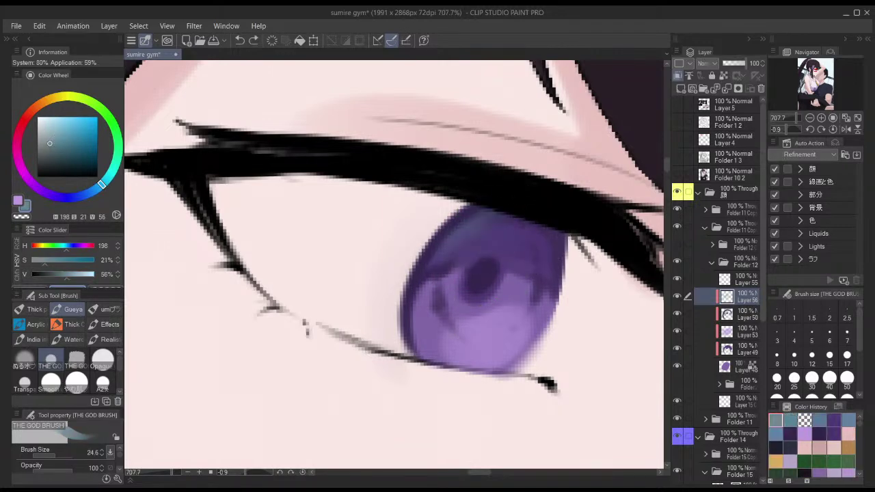
{"action": "scroll", "coordinate": [516, 268], "scroll_direction": "down", "scroll_amount": 3}
{"action": "key", "text": "ctrl+z"}
- Paint a lighter blue reflection, HSV 198, 30, 77, over the upper iris and trim it with transparent colour
{"action": "left_click", "coordinate": [59, 129]}
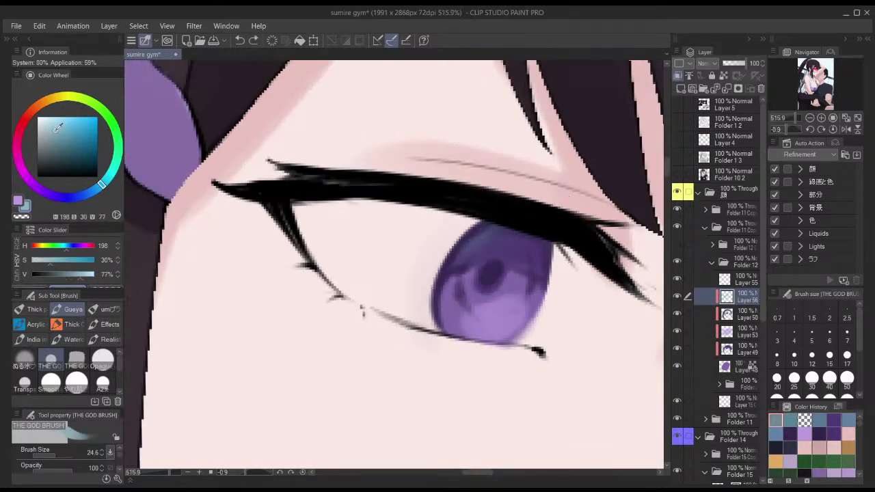
{"action": "mouse_move", "coordinate": [495, 235]}
{"action": "left_mouse_down"}
{"action": "mouse_move", "coordinate": [459, 271]}
{"action": "mouse_move", "coordinate": [482, 270]}
{"action": "mouse_move", "coordinate": [489, 261]}
{"action": "mouse_move", "coordinate": [467, 257]}
{"action": "mouse_move", "coordinate": [519, 234]}
{"action": "left_mouse_up"}
{"action": "key", "text": "ctrl+z"}
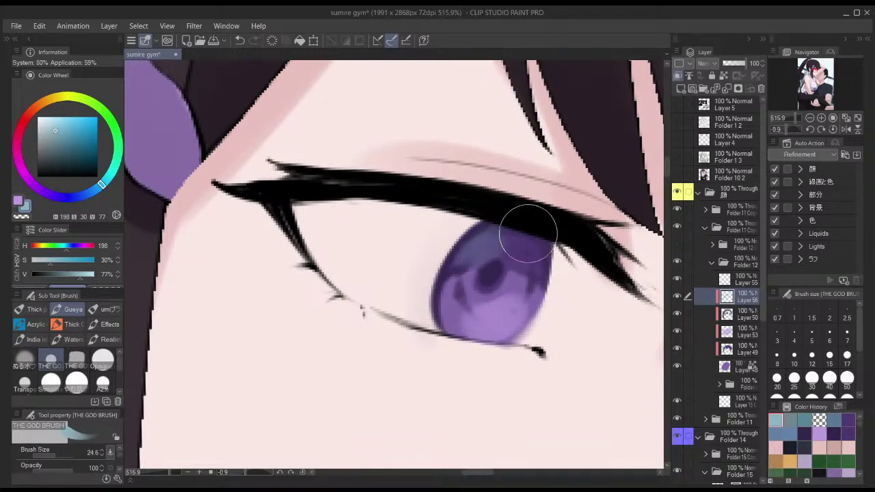
{"action": "key", "text": "h"}
{"action": "scroll", "coordinate": [445, 254], "scroll_direction": "down", "scroll_amount": 2}
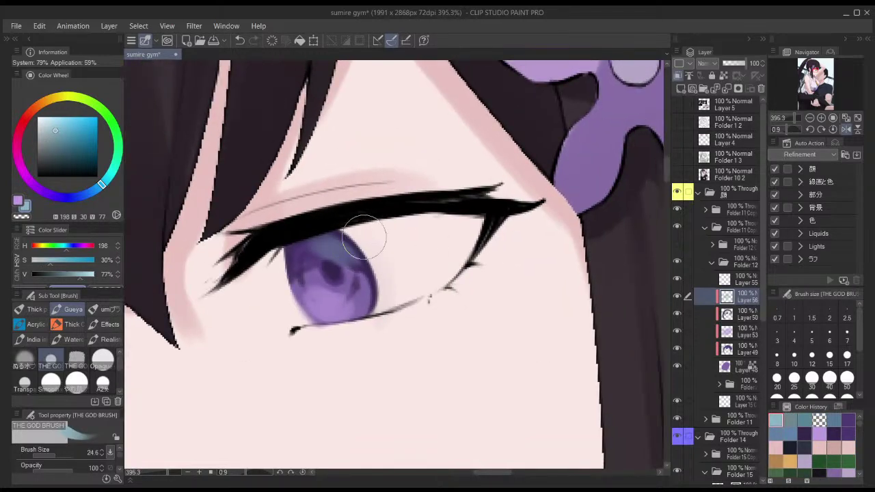
{"action": "key", "text": "c"}
{"action": "mouse_move", "coordinate": [299, 253]}
{"action": "left_mouse_down"}
{"action": "mouse_move", "coordinate": [377, 260]}
{"action": "mouse_move", "coordinate": [338, 252]}
{"action": "mouse_move", "coordinate": [347, 255]}
{"action": "left_mouse_up"}
{"action": "key", "text": "c"}
- Undo the lighter reflection strokes and try the same blue again on the upper iris with brush size 23.2
{"action": "key", "text": "["}
{"action": "left_click_drag", "start_coordinate": [324, 251], "coordinate": [357, 256]}
{"action": "key", "text": "ctrl+z"}
{"action": "key", "text": "ctrl+z"}
{"action": "key", "text": "ctrl+z"}
{"action": "key", "text": "h"}
{"action": "key", "text": "ctrl+z"}
{"action": "mouse_move", "coordinate": [458, 251]}
{"action": "left_mouse_down"}
{"action": "mouse_move", "coordinate": [431, 273]}
{"action": "mouse_move", "coordinate": [432, 251]}
{"action": "mouse_move", "coordinate": [436, 261]}
{"action": "mouse_move", "coordinate": [465, 240]}
{"action": "left_mouse_up"}
{"action": "key", "text": "bracketleft"}
{"action": "key", "text": "bracketleft"}
{"action": "key", "text": "bracketright"}
{"action": "scroll", "coordinate": [489, 251], "scroll_direction": "down", "scroll_amount": 5}
{"action": "scroll", "coordinate": [551, 216], "scroll_direction": "down", "scroll_amount": 3}
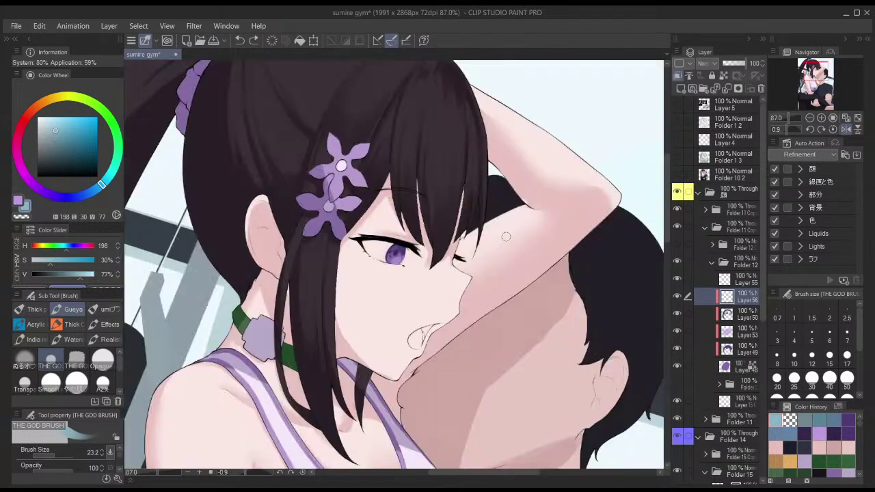
{"action": "scroll", "coordinate": [507, 239], "scroll_direction": "down", "scroll_amount": 1}
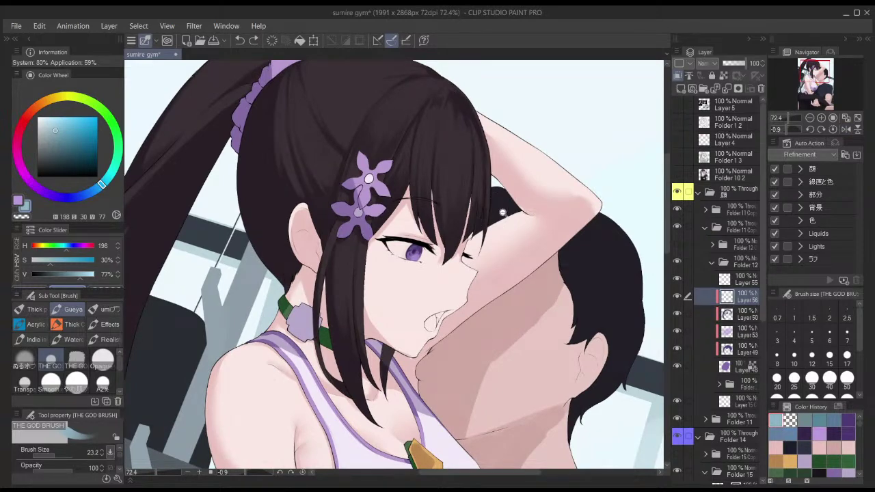
{"action": "scroll", "coordinate": [503, 213], "scroll_direction": "down", "scroll_amount": 1}
- Undo the light blue reflection and test one more stroke beside the pupil
{"action": "scroll", "coordinate": [502, 213], "scroll_direction": "up", "scroll_amount": 8}
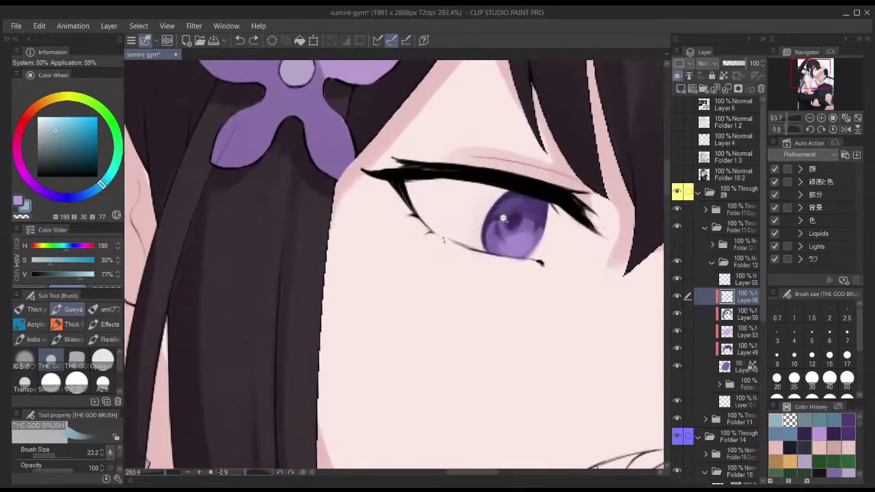
{"action": "scroll", "coordinate": [503, 218], "scroll_direction": "up", "scroll_amount": 3}
{"action": "key", "text": "ctrl+z"}
{"action": "mouse_move", "coordinate": [501, 220]}
{"action": "left_mouse_down"}
{"action": "mouse_move", "coordinate": [523, 203]}
{"action": "mouse_move", "coordinate": [499, 219]}
{"action": "mouse_move", "coordinate": [538, 198]}
{"action": "mouse_move", "coordinate": [484, 233]}
{"action": "left_mouse_up"}
{"action": "key", "text": "ctrl+z"}
{"action": "key", "text": "ctrl+z"}
{"action": "scroll", "coordinate": [527, 232], "scroll_direction": "down", "scroll_amount": 10}
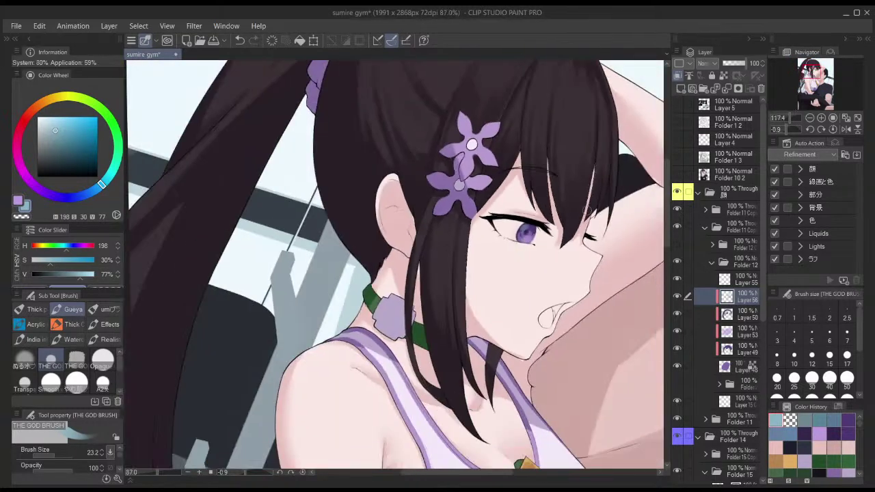
- Try broader reflection strokes over the upper iris, changing to a darker blue, HSV 198, 30, 55, with brush size 33.1
{"action": "scroll", "coordinate": [547, 218], "scroll_direction": "up", "scroll_amount": 10}
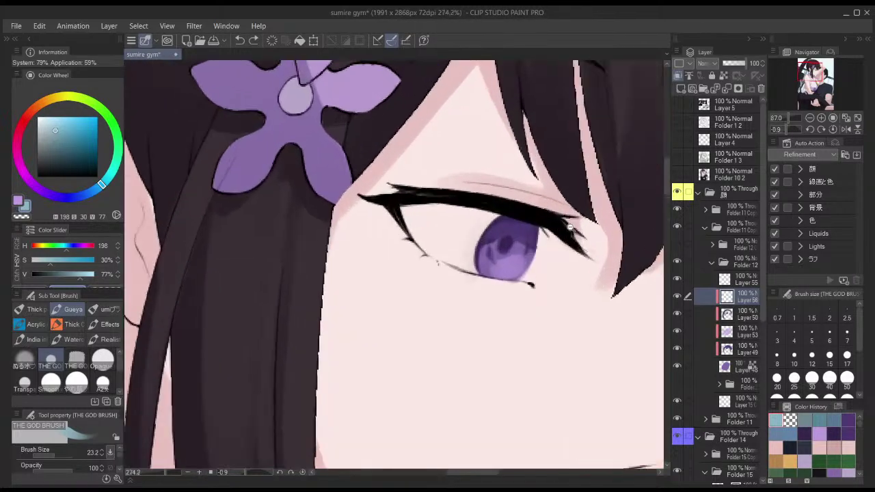
{"action": "left_click_drag", "start_coordinate": [436, 250], "coordinate": [475, 225]}
{"action": "key", "text": "ctrl+z"}
{"action": "left_click_drag", "start_coordinate": [432, 255], "coordinate": [477, 225]}
{"action": "key", "text": "ctrl+z"}
{"action": "left_click", "coordinate": [55, 143]}
{"action": "left_click_drag", "start_coordinate": [431, 259], "coordinate": [482, 225]}
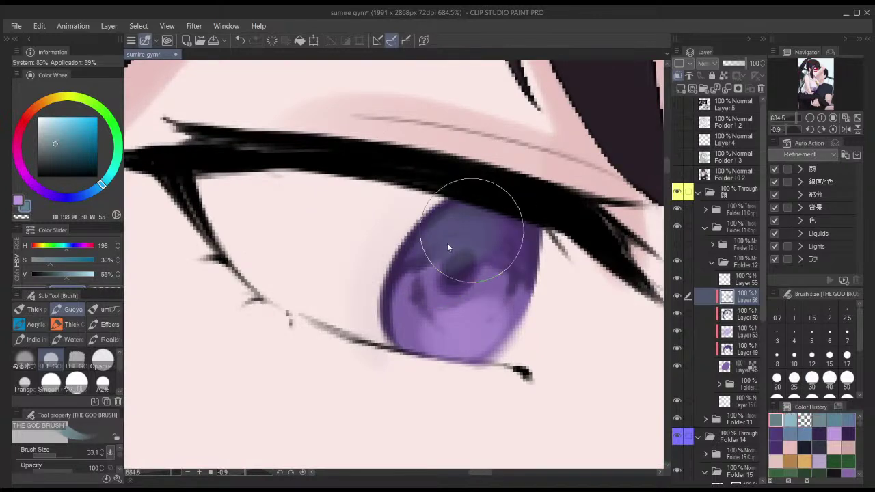
{"action": "key", "text": "ctrl+z"}
- Paint the upper iris reflection in HSV 198, 30, 55 with the brush reduced to 26.6
{"action": "key", "text": "["}
{"action": "left_click_drag", "start_coordinate": [429, 258], "coordinate": [484, 224]}
{"action": "key", "text": "ctrl+z"}
{"action": "left_click_drag", "start_coordinate": [419, 265], "coordinate": [476, 224]}
{"action": "mouse_move", "coordinate": [520, 241]}
{"action": "left_mouse_down"}
{"action": "mouse_move", "coordinate": [504, 241]}
{"action": "mouse_move", "coordinate": [475, 276]}
{"action": "left_mouse_up"}
{"action": "scroll", "coordinate": [476, 277], "scroll_direction": "down", "scroll_amount": 1}
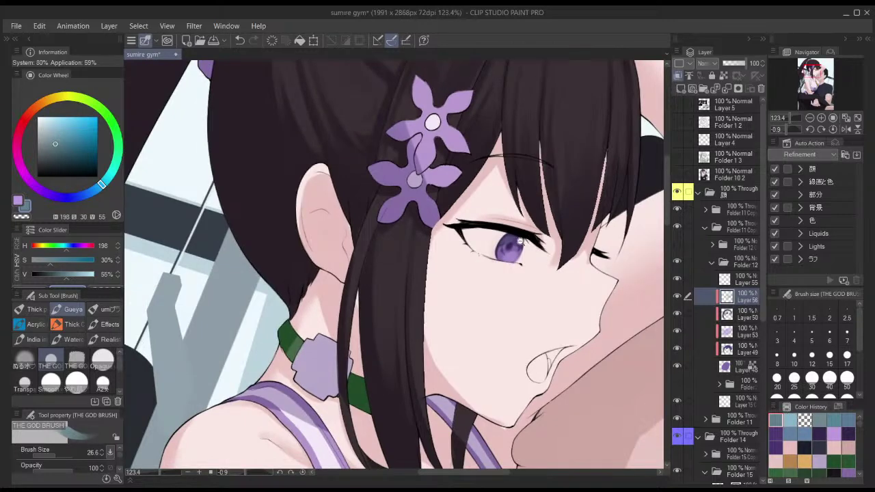
- Try extra reflection strokes over the upper iris with brush size 28.4
{"action": "scroll", "coordinate": [520, 241], "scroll_direction": "up", "scroll_amount": 5}
{"action": "mouse_move", "coordinate": [479, 229]}
{"action": "left_mouse_down"}
{"action": "mouse_move", "coordinate": [488, 244]}
{"action": "mouse_move", "coordinate": [483, 225]}
{"action": "mouse_move", "coordinate": [493, 218]}
{"action": "left_mouse_up"}
{"action": "mouse_move", "coordinate": [444, 232]}
{"action": "left_mouse_down"}
{"action": "mouse_move", "coordinate": [467, 241]}
{"action": "mouse_move", "coordinate": [452, 251]}
{"action": "mouse_move", "coordinate": [488, 230]}
{"action": "left_mouse_up"}
{"action": "key", "text": "ctrl+z"}
{"action": "key", "text": "ctrl+z"}
- Examine the eye's blue reflection from a distance and up close, in both mirrored and normal orientation
{"action": "scroll", "coordinate": [479, 246], "scroll_direction": "down", "scroll_amount": 9}
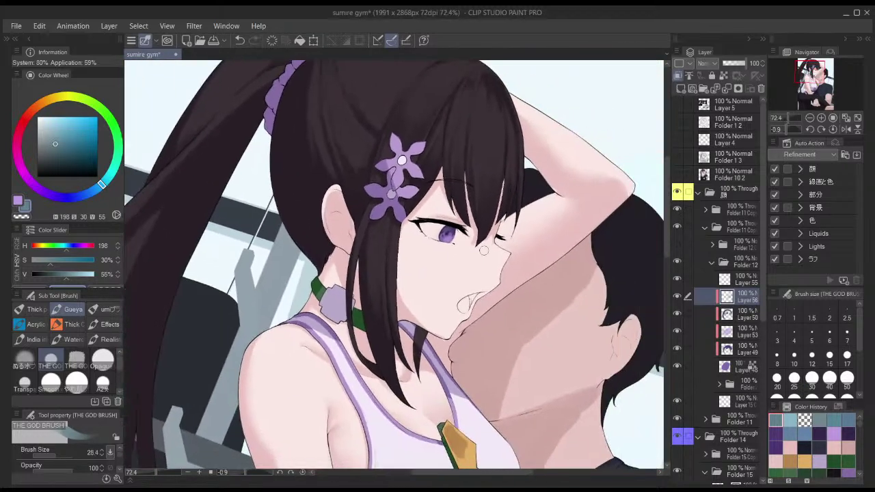
{"action": "left_click", "coordinate": [846, 129]}
{"action": "key", "text": "h"}
{"action": "key", "text": "h"}
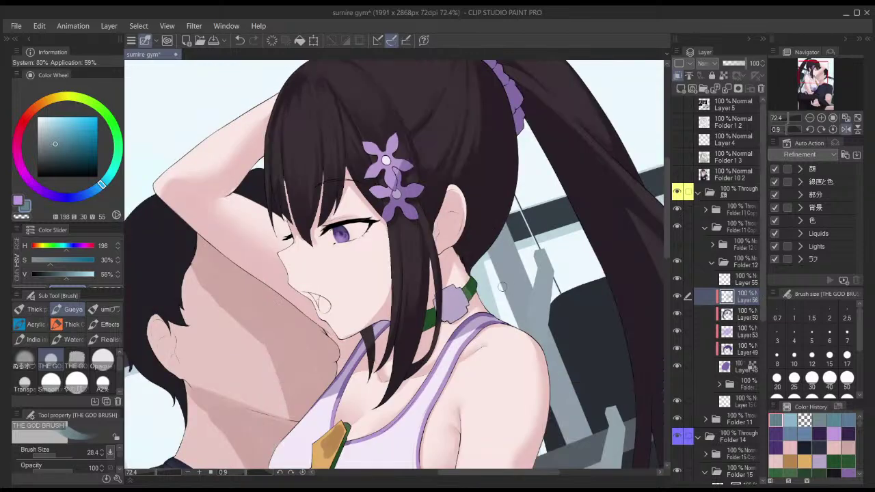
{"action": "key", "text": "h"}
{"action": "scroll", "coordinate": [458, 229], "scroll_direction": "up", "scroll_amount": 6}
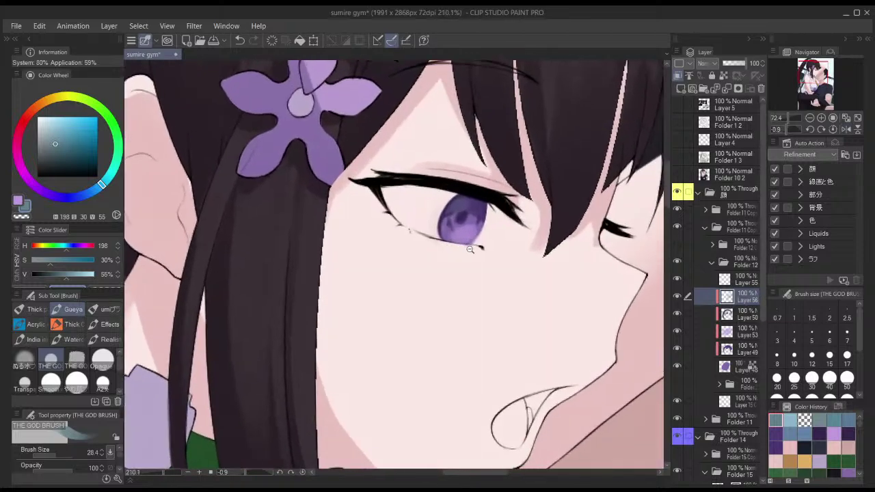
{"action": "scroll", "coordinate": [465, 212], "scroll_direction": "up", "scroll_amount": 3}
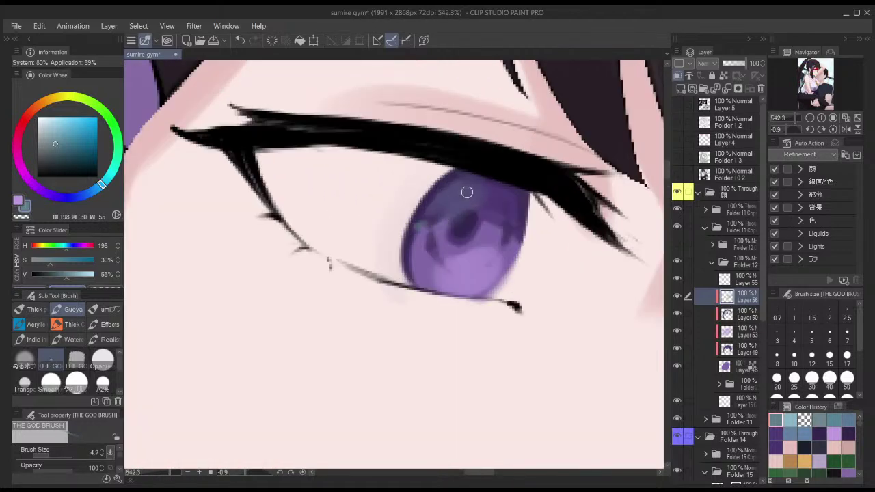
{"action": "scroll", "coordinate": [481, 218], "scroll_direction": "down", "scroll_amount": 3}
{"action": "scroll", "coordinate": [480, 218], "scroll_direction": "down", "scroll_amount": 2}
{"action": "scroll", "coordinate": [516, 225], "scroll_direction": "up", "scroll_amount": 5}
- Sample the iris purple, lighten it to HSV 274, 23, 90, and paint small highlights along the lower iris on Layer 56
{"action": "left_click", "coordinate": [466, 189], "text": "alt"}
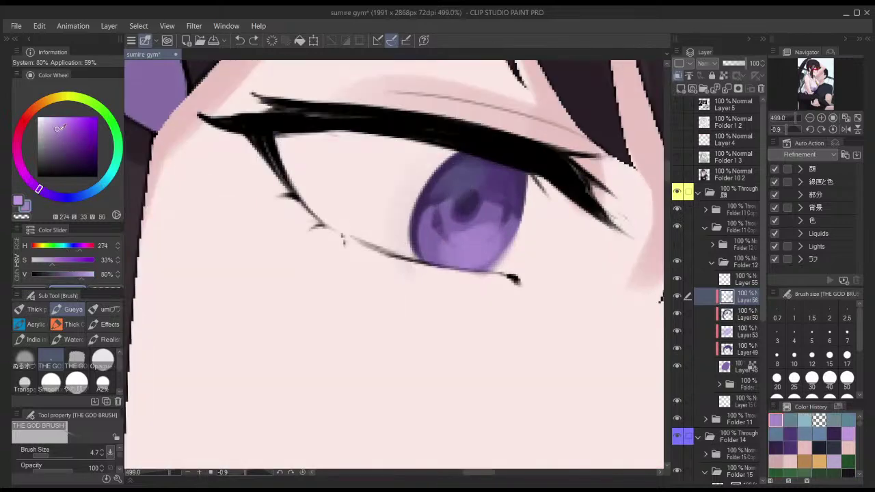
{"action": "left_click", "coordinate": [50, 121]}
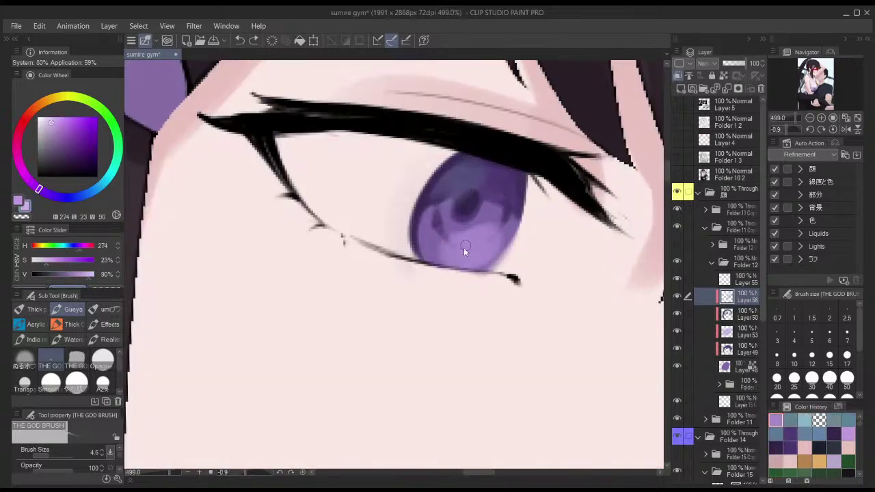
{"action": "left_click_drag", "start_coordinate": [434, 244], "coordinate": [455, 254]}
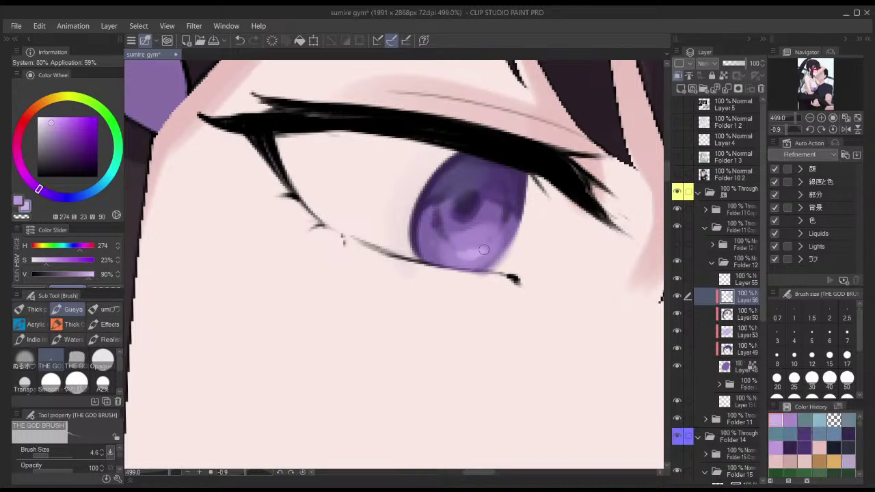
{"action": "key", "text": "ctrl+z"}
{"action": "scroll", "coordinate": [502, 229], "scroll_direction": "down", "scroll_amount": 2}
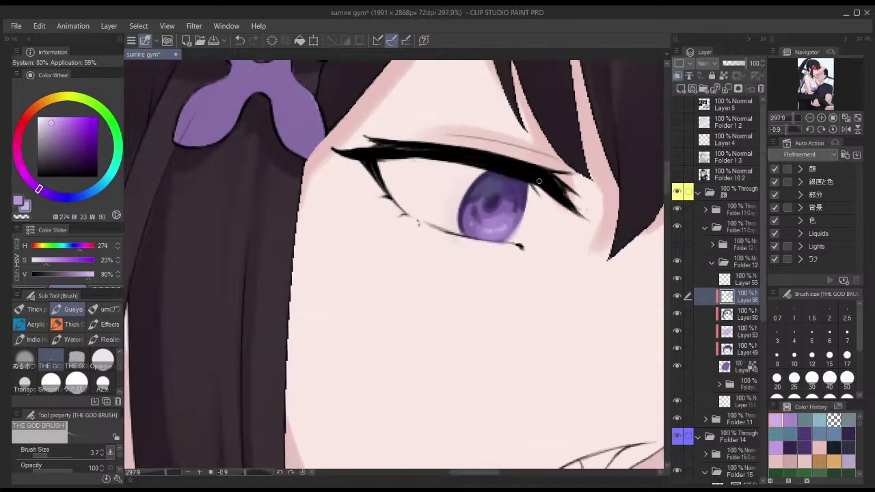
{"action": "key", "text": "h"}
{"action": "left_click_drag", "start_coordinate": [551, 218], "coordinate": [538, 189]}
{"action": "key", "text": "h"}
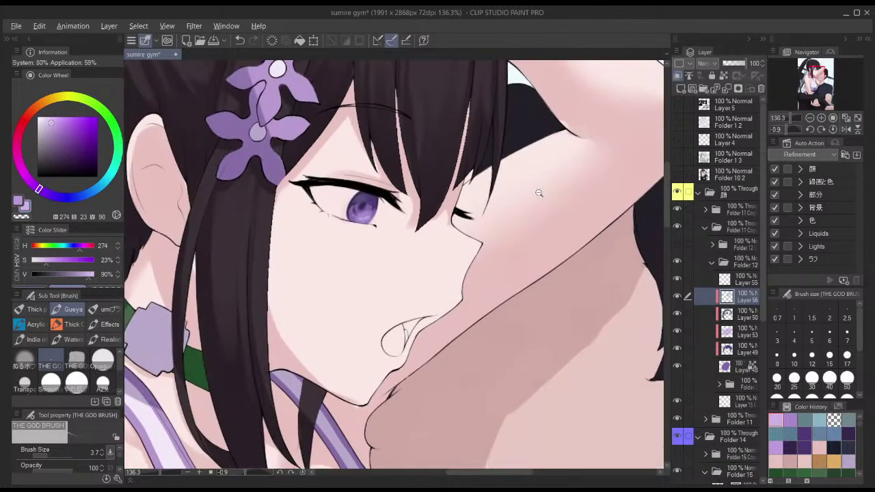
{"action": "scroll", "coordinate": [538, 189], "scroll_direction": "down", "scroll_amount": 1}
{"action": "scroll", "coordinate": [400, 212], "scroll_direction": "up", "scroll_amount": 5}
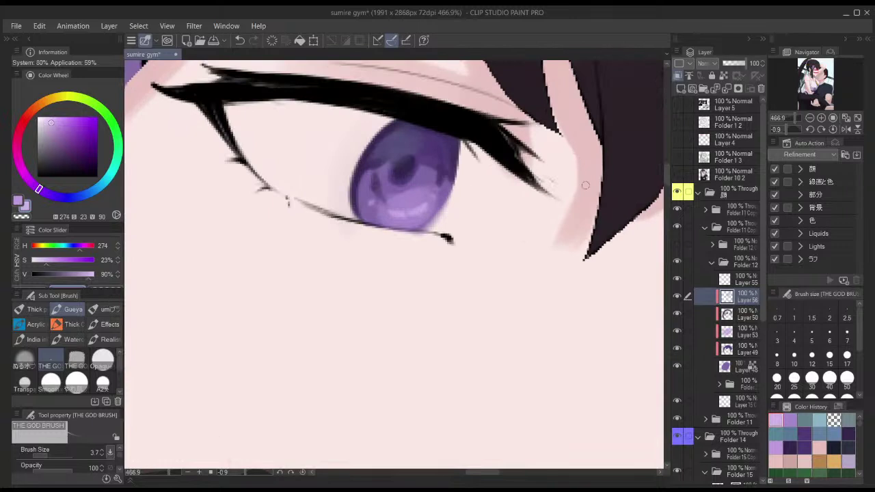
- Select Layer 50 and sample the pupil's dark purple, HSV 262, 51, 31
{"action": "left_click", "coordinate": [739, 315]}
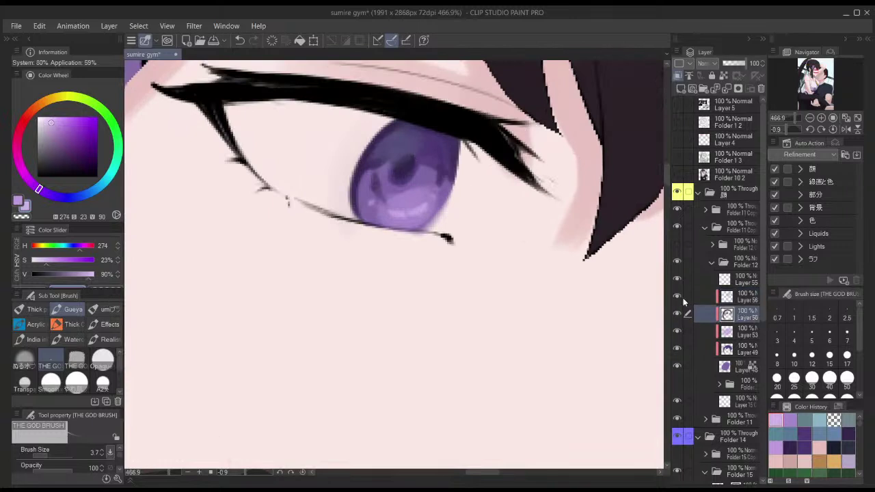
{"action": "left_click", "coordinate": [677, 296]}
{"action": "left_click", "coordinate": [402, 161], "text": "alt"}
{"action": "left_click_drag", "start_coordinate": [402, 160], "coordinate": [390, 200]}
- Erase the dark marks beside the pupil using transparent colour with the brush enlarged to 9.5
{"action": "key", "text": "c"}
{"action": "key", "text": "bracketright"}
{"action": "key", "text": "bracketright"}
{"action": "key", "text": "bracketright"}
{"action": "key", "text": "bracketright"}
{"action": "key", "text": "bracketright"}
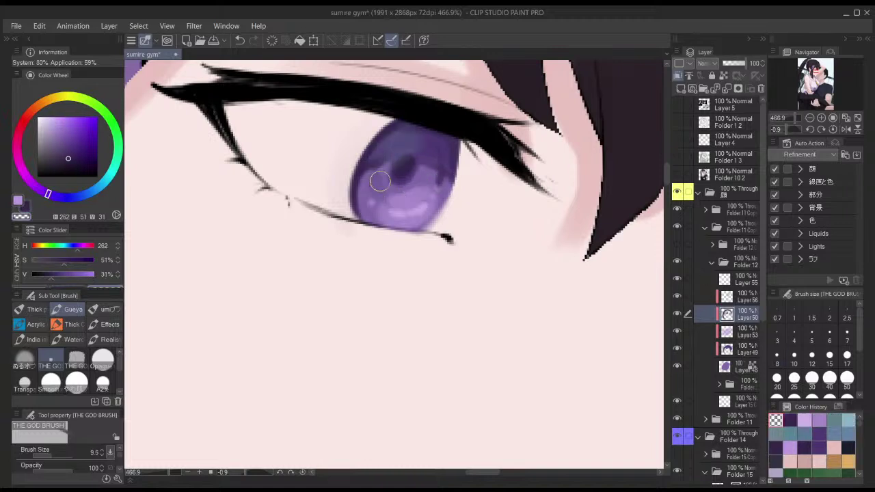
{"action": "key", "text": "bracketleft"}
{"action": "key", "text": "bracketleft"}
- Redraw thin dark purple lines on both sides of the pupil with brush sizes 4.6 and 2.4
{"action": "key", "text": "c"}
{"action": "key", "text": "bracketleft"}
{"action": "key", "text": "bracketleft"}
{"action": "key", "text": "bracketleft"}
{"action": "key", "text": "bracketleft"}
{"action": "key", "text": "bracketleft"}
{"action": "left_click_drag", "start_coordinate": [385, 159], "coordinate": [383, 166]}
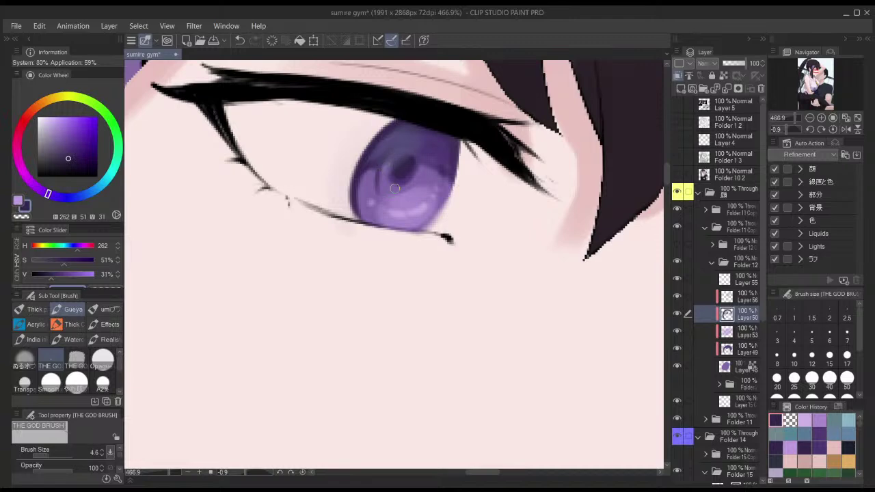
{"action": "left_click_drag", "start_coordinate": [419, 200], "coordinate": [440, 151]}
{"action": "scroll", "coordinate": [444, 179], "scroll_direction": "down", "scroll_amount": 3}
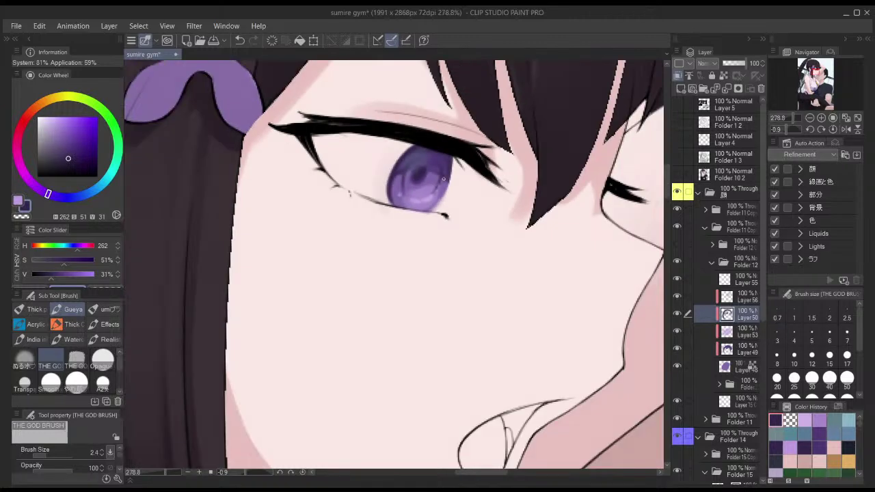
{"action": "key", "text": "h"}
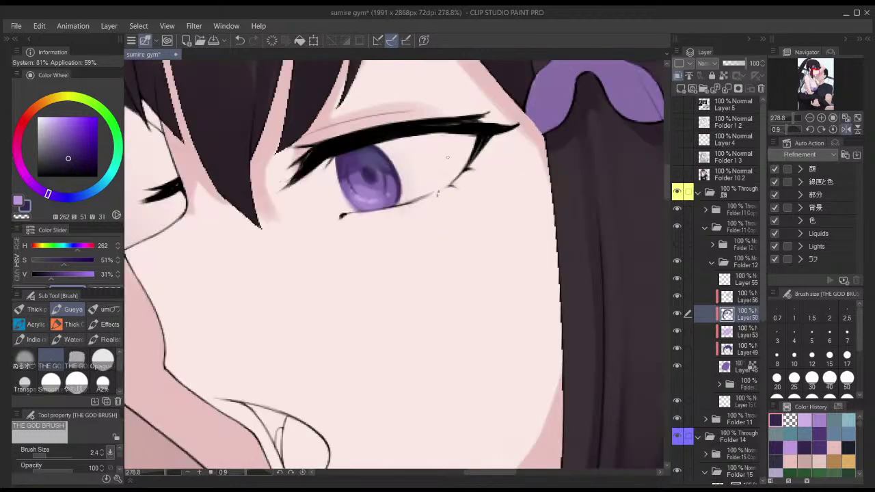
{"action": "key", "text": "h"}
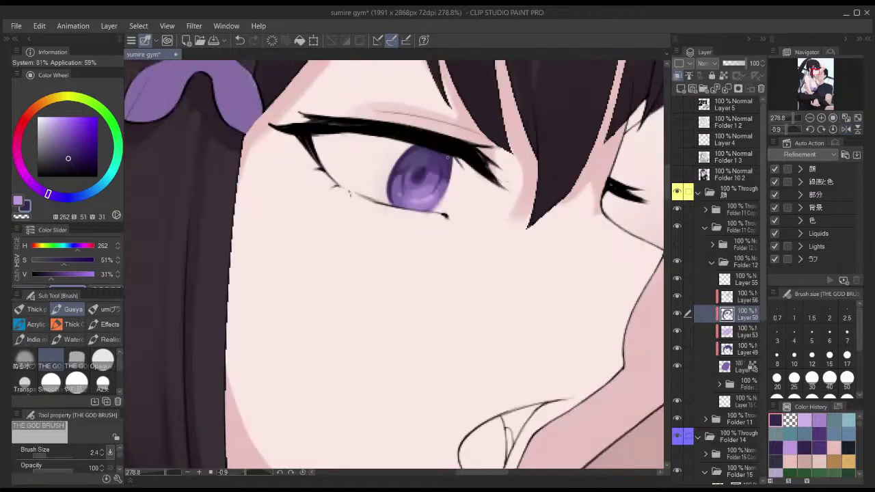
{"action": "scroll", "coordinate": [542, 201], "scroll_direction": "down", "scroll_amount": 6}
{"action": "scroll", "coordinate": [584, 185], "scroll_direction": "down", "scroll_amount": 2}
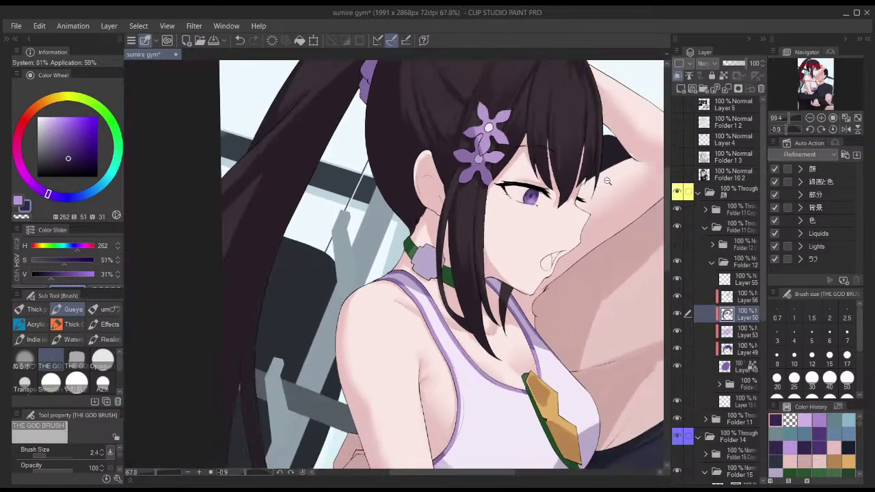
- Select Layer 55 and paint pale lilac highlights, HSV 265, 9, 95, on the upper iris with brush size 4.8
{"action": "left_click", "coordinate": [728, 280]}
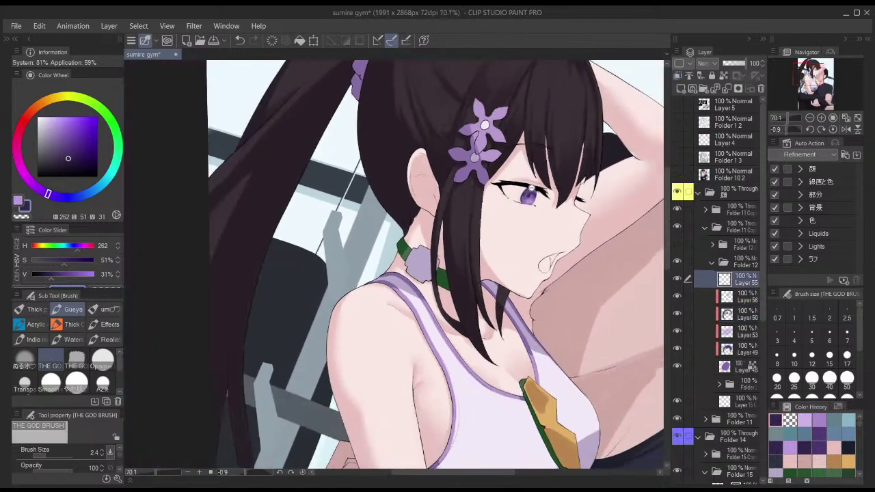
{"action": "scroll", "coordinate": [530, 186], "scroll_direction": "up", "scroll_amount": 6}
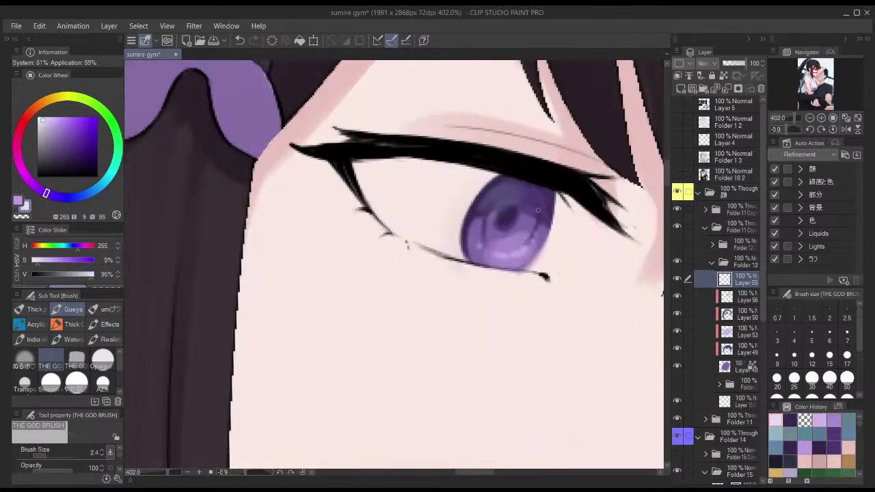
{"action": "left_click_drag", "start_coordinate": [547, 206], "coordinate": [537, 200]}
{"action": "scroll", "coordinate": [577, 214], "scroll_direction": "down", "scroll_amount": 3}
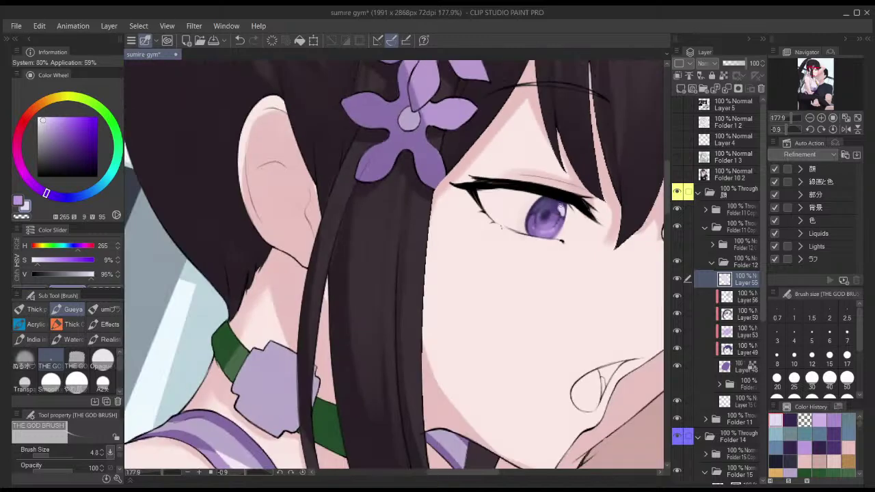
- Add a small pale lilac highlight at the iris's outer edge on Layer 55 and check the eye with the canvas mirrored
{"action": "key", "text": "h"}
{"action": "scroll", "coordinate": [558, 188], "scroll_direction": "down", "scroll_amount": 2}
{"action": "key", "text": "h"}
{"action": "left_click_drag", "start_coordinate": [536, 197], "coordinate": [550, 181]}
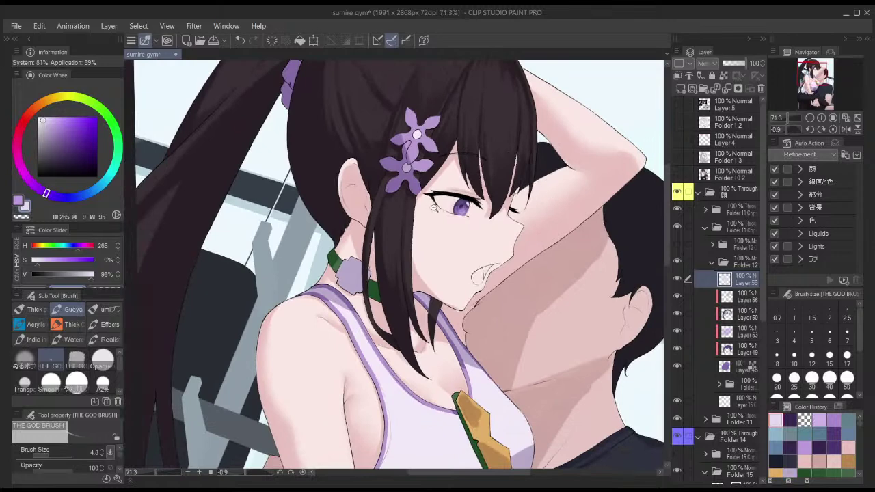
{"action": "scroll", "coordinate": [432, 206], "scroll_direction": "up", "scroll_amount": 4}
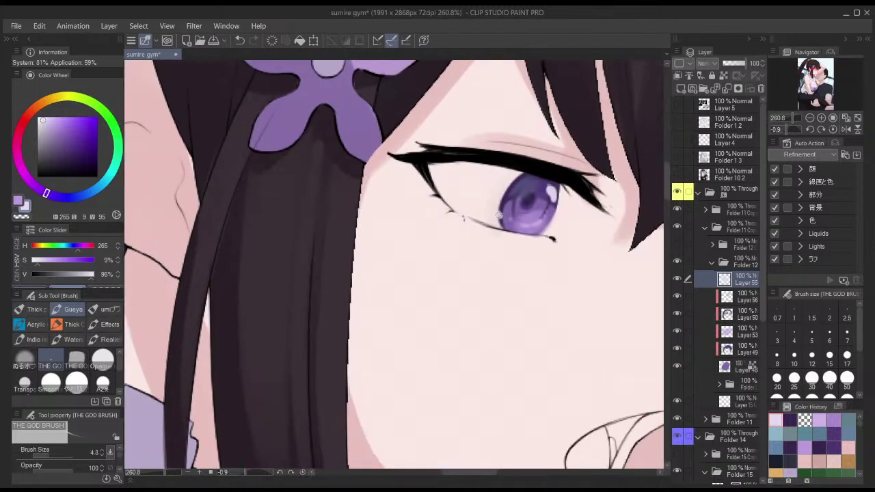
{"action": "scroll", "coordinate": [520, 205], "scroll_direction": "down", "scroll_amount": 1}
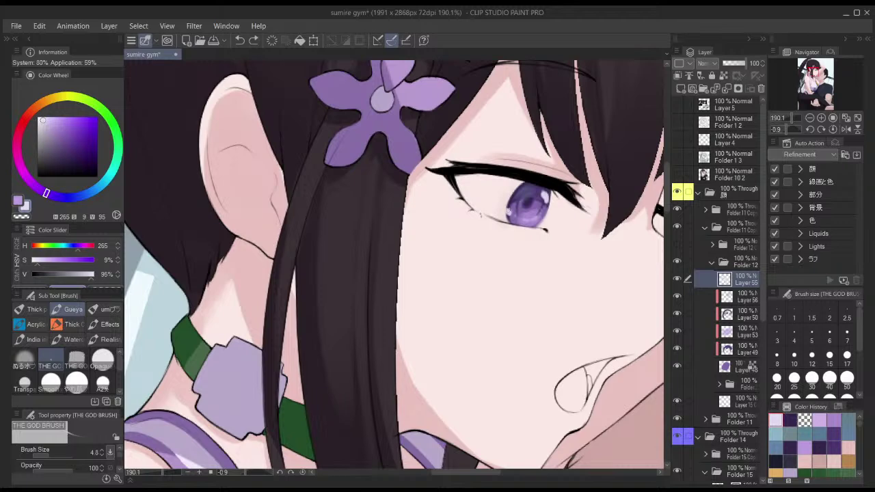
{"action": "scroll", "coordinate": [553, 189], "scroll_direction": "down", "scroll_amount": 5}
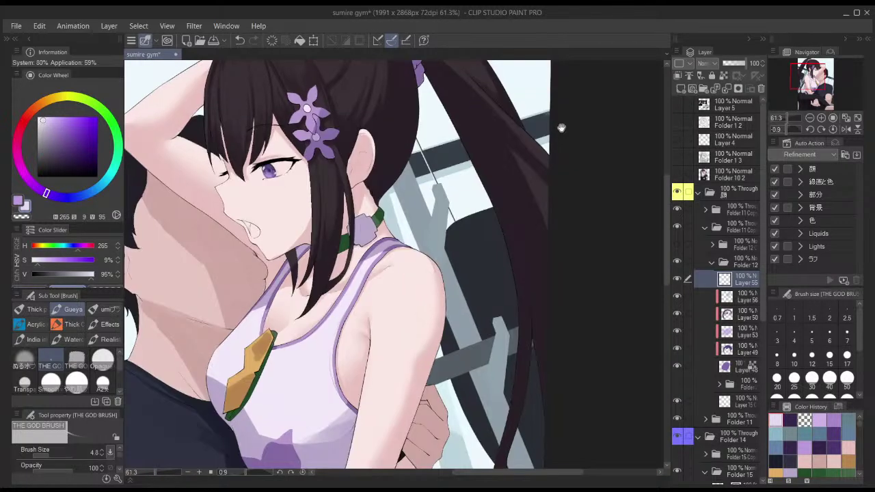
{"action": "left_click", "coordinate": [846, 129]}
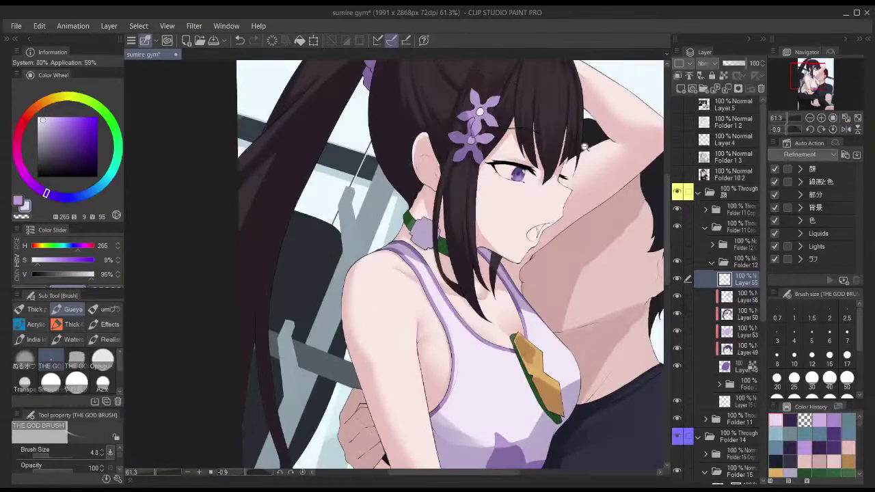
{"action": "scroll", "coordinate": [592, 165], "scroll_direction": "down", "scroll_amount": 1}
{"action": "left_click_drag", "start_coordinate": [629, 144], "coordinate": [604, 133]}
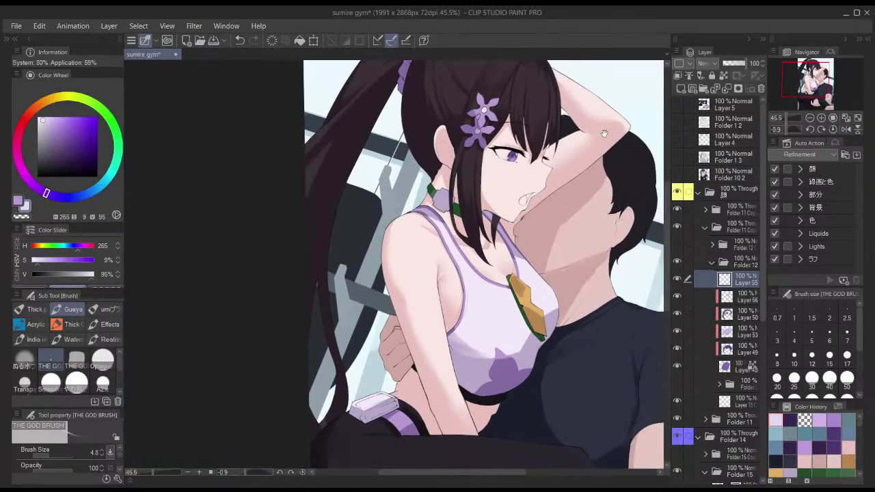
- Select Layer 50, sample muted purple HSV 268, 34, 39 and shade the iris with the Soft airbrush at size 32.9
{"action": "left_click", "coordinate": [728, 314]}
{"action": "scroll", "coordinate": [543, 165], "scroll_direction": "up", "scroll_amount": 2}
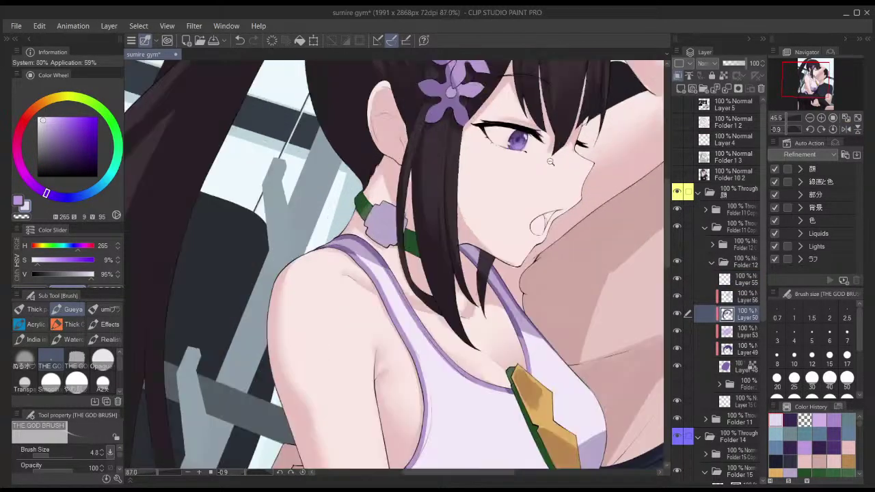
{"action": "scroll", "coordinate": [544, 165], "scroll_direction": "up", "scroll_amount": 4}
{"action": "left_click", "coordinate": [470, 213], "text": "alt"}
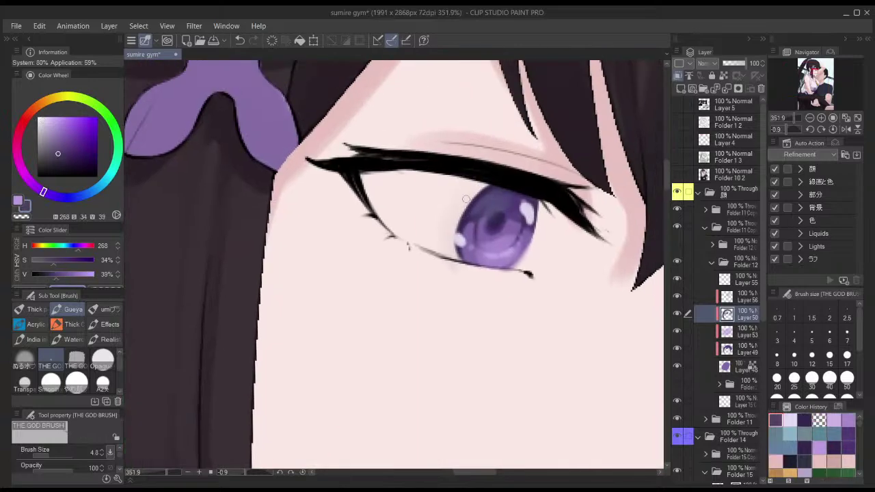
{"action": "key", "text": "b"}
{"action": "mouse_move", "coordinate": [487, 151]}
{"action": "left_mouse_down"}
{"action": "mouse_move", "coordinate": [496, 179]}
{"action": "mouse_move", "coordinate": [518, 181]}
{"action": "left_mouse_up"}
{"action": "scroll", "coordinate": [590, 221], "scroll_direction": "down", "scroll_amount": 3}
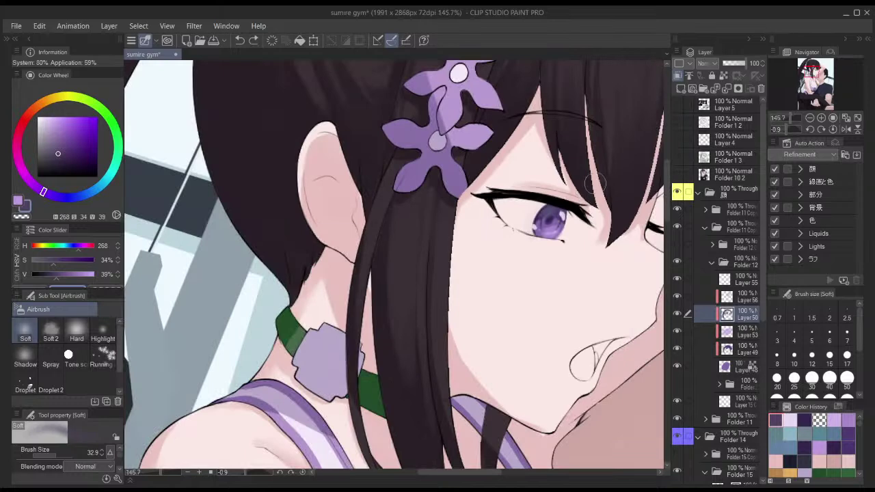
{"action": "scroll", "coordinate": [594, 179], "scroll_direction": "down", "scroll_amount": 3}
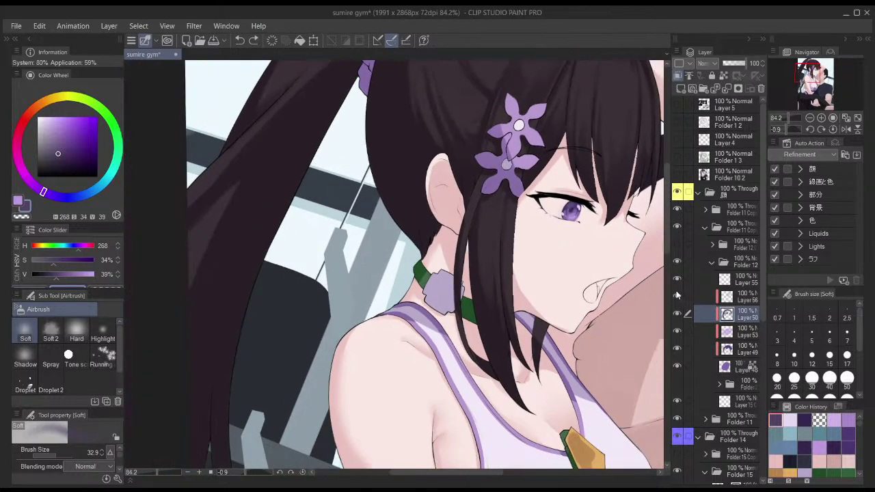
{"action": "scroll", "coordinate": [612, 202], "scroll_direction": "up", "scroll_amount": 6}
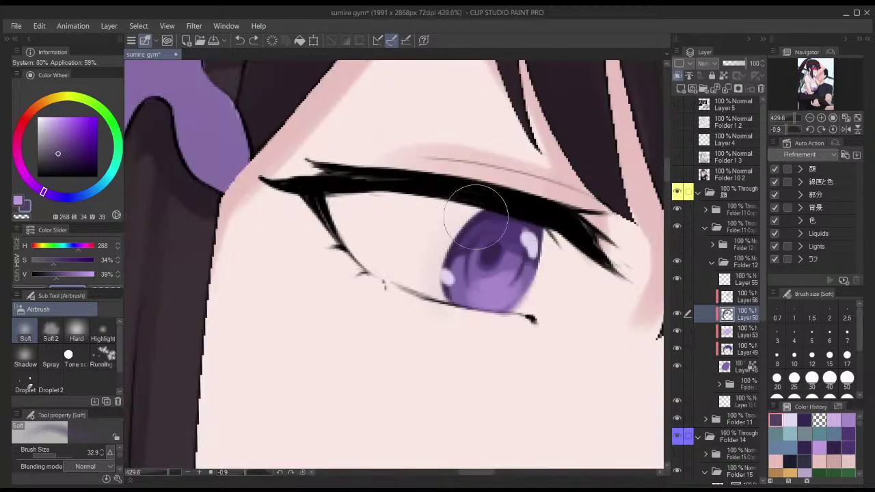
- Sample dark purple HSV 262, 51, 32 and darken the upper iris with the Soft airbrush, reduced to size 26.7
{"action": "left_click", "coordinate": [563, 208], "text": "alt"}
{"action": "left_click", "coordinate": [456, 240], "text": "alt"}
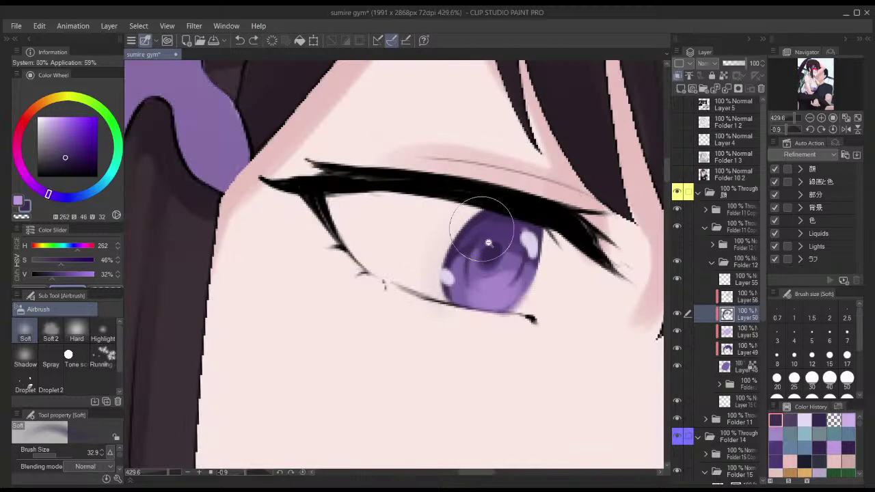
{"action": "scroll", "coordinate": [480, 277], "scroll_direction": "up", "scroll_amount": 4}
{"action": "scroll", "coordinate": [605, 181], "scroll_direction": "down", "scroll_amount": 3}
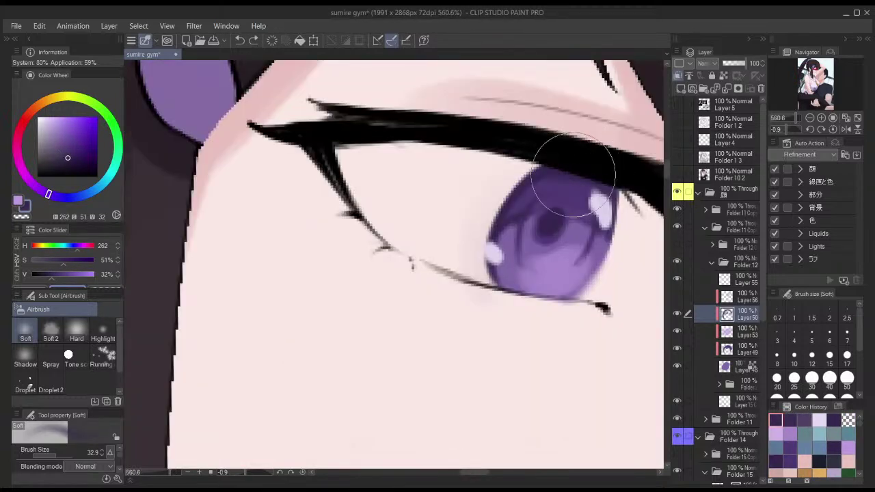
{"action": "scroll", "coordinate": [578, 233], "scroll_direction": "down", "scroll_amount": 4}
{"action": "scroll", "coordinate": [577, 232], "scroll_direction": "down", "scroll_amount": 2}
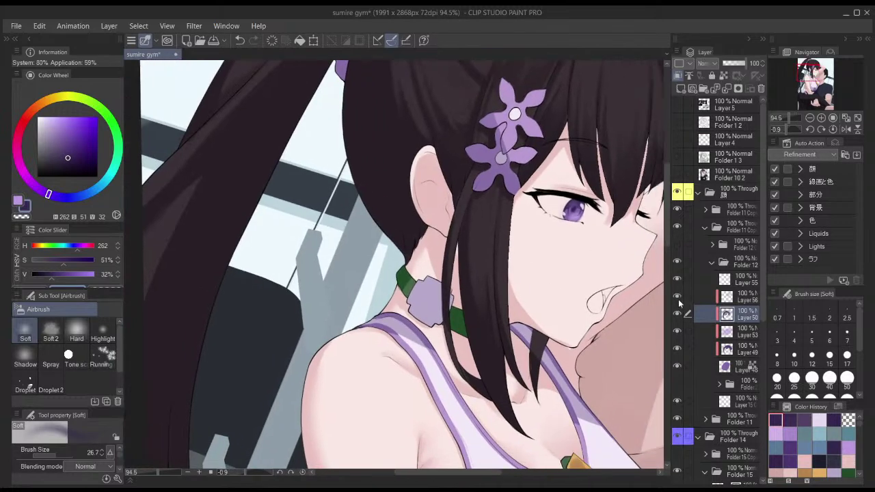
{"action": "left_click_drag", "start_coordinate": [577, 210], "coordinate": [562, 210]}
{"action": "left_click_drag", "start_coordinate": [626, 149], "coordinate": [573, 133]}
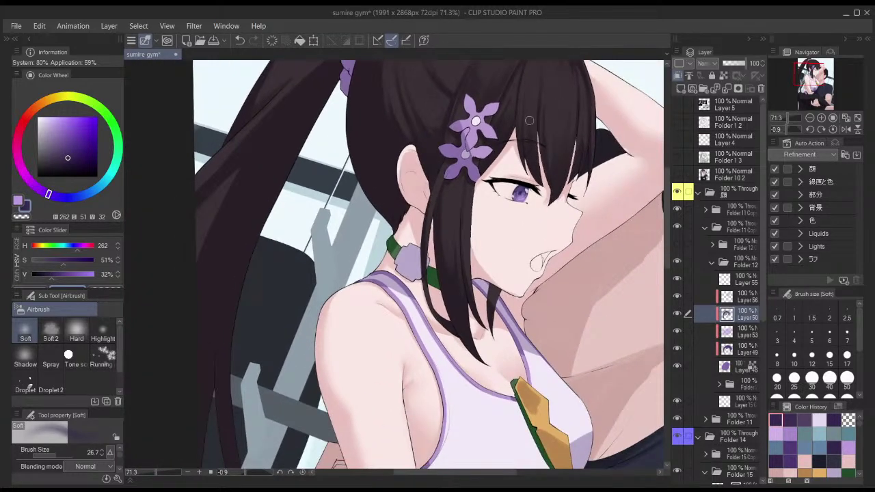
- Refine the iris lines and edge in dark purple using THE GOD BRUSH at size 5.0
{"action": "key", "text": "b"}
{"action": "left_click_drag", "start_coordinate": [523, 192], "coordinate": [559, 179]}
{"action": "scroll", "coordinate": [559, 179], "scroll_direction": "up", "scroll_amount": 5}
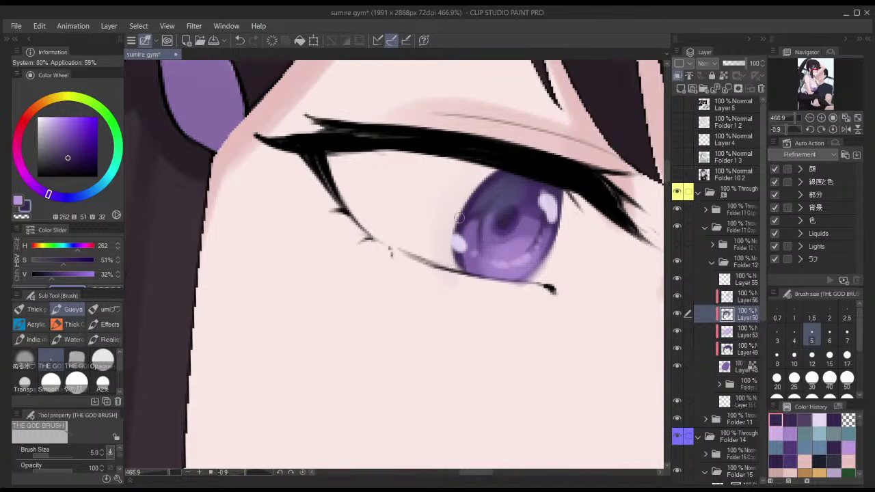
{"action": "scroll", "coordinate": [457, 241], "scroll_direction": "down", "scroll_amount": 10}
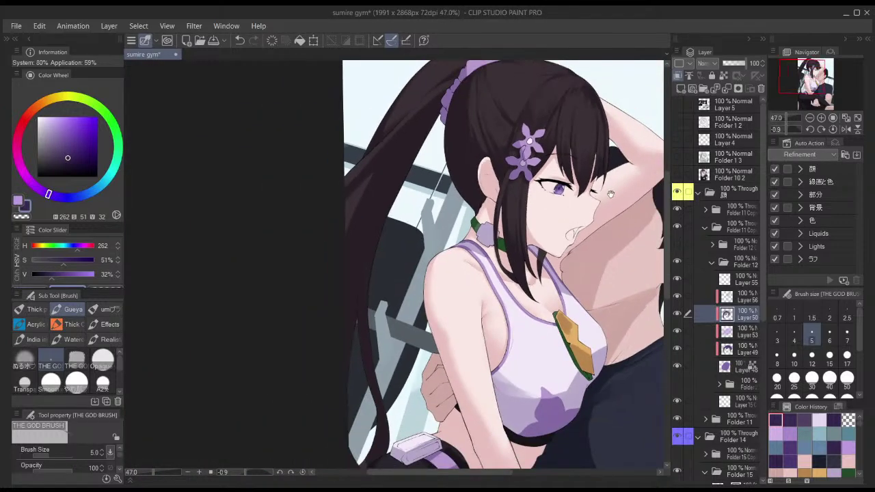
{"action": "left_click_drag", "start_coordinate": [633, 156], "coordinate": [594, 145]}
- Collapse and hide Folder 12, show its Folder 12 copy instead, and examine the alternative iris up close
{"action": "left_click", "coordinate": [712, 263]}
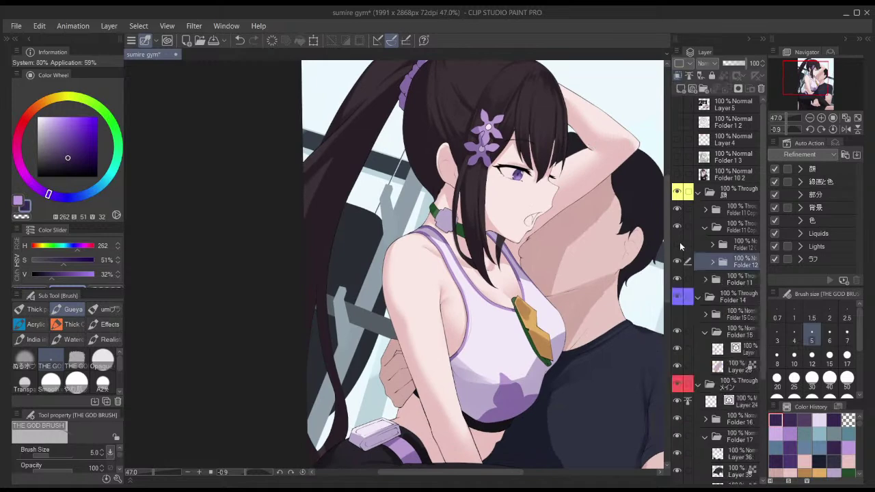
{"action": "left_click", "coordinate": [677, 261]}
{"action": "left_click", "coordinate": [677, 244]}
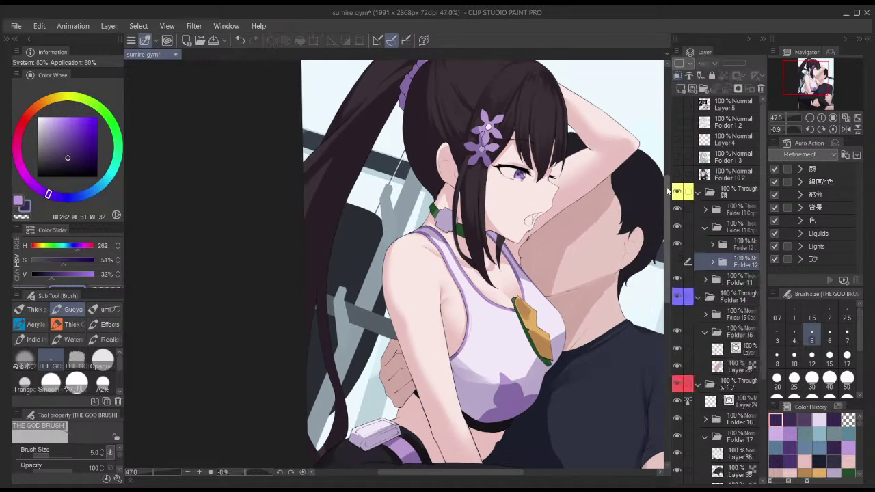
{"action": "scroll", "coordinate": [569, 155], "scroll_direction": "up", "scroll_amount": 8}
{"action": "scroll", "coordinate": [530, 227], "scroll_direction": "up", "scroll_amount": 2}
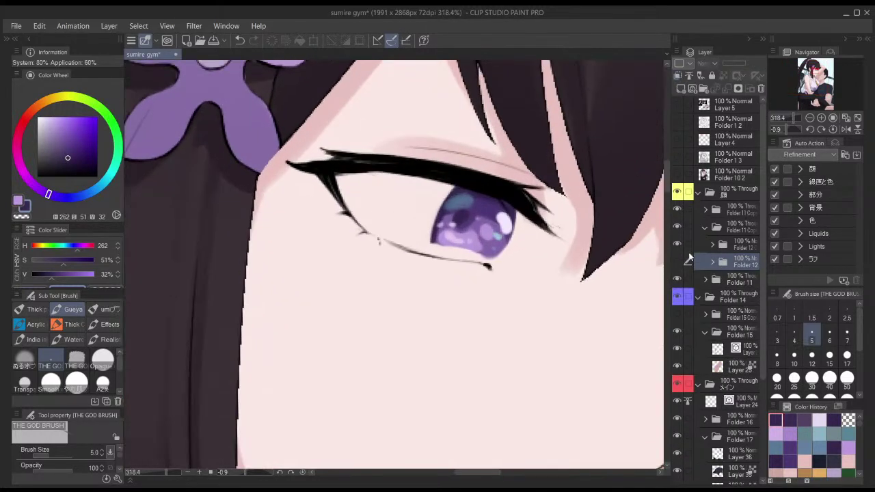
{"action": "scroll", "coordinate": [617, 242], "scroll_direction": "down", "scroll_amount": 5}
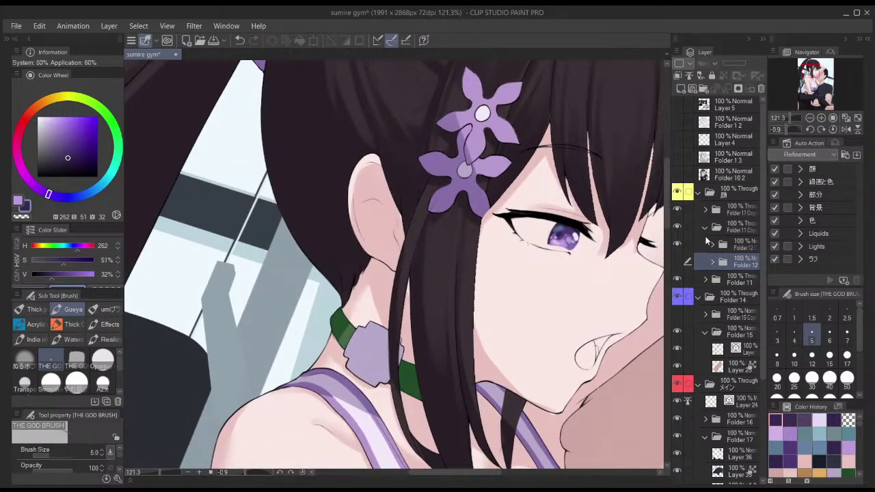
- Hide the Layer 15 copy in the uppermost Folder 11 copy and show Layer 16 to switch the eye line art
{"action": "left_click", "coordinate": [705, 227]}
{"action": "left_click", "coordinate": [705, 208]}
{"action": "left_click", "coordinate": [678, 244]}
{"action": "left_click", "coordinate": [677, 227]}
{"action": "left_click_drag", "start_coordinate": [605, 261], "coordinate": [549, 242]}
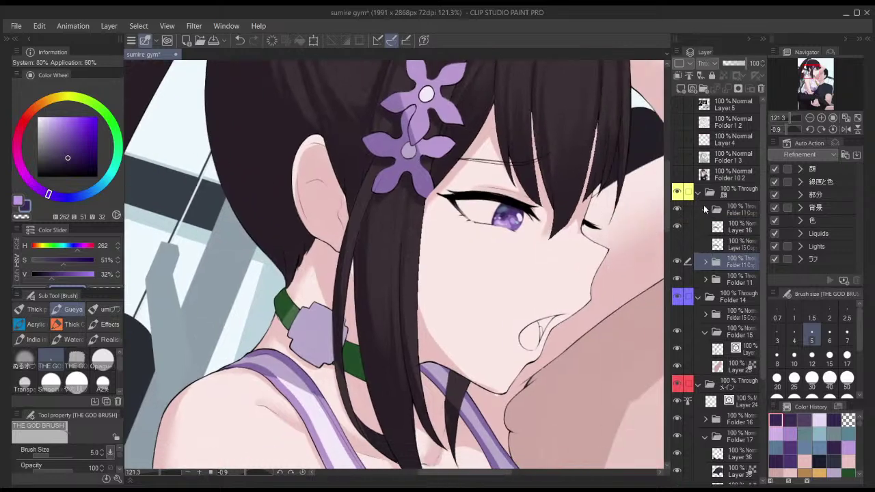
{"action": "left_click", "coordinate": [705, 209]}
- Expand the Folder 12 copy, select Layers 59, 58, 52, 57 and 51 together and clear their contents
{"action": "left_click", "coordinate": [705, 227]}
{"action": "left_click", "coordinate": [713, 262]}
{"action": "left_click", "coordinate": [713, 244]}
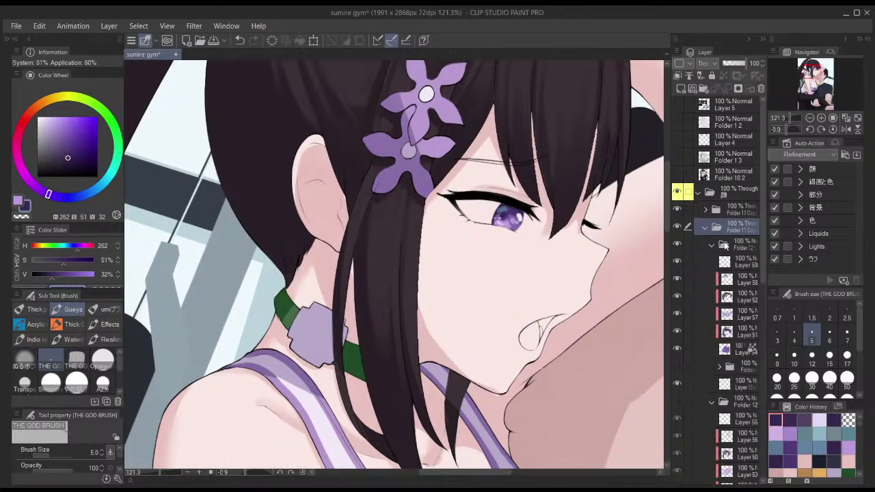
{"action": "left_click", "coordinate": [712, 402]}
{"action": "left_click", "coordinate": [738, 329]}
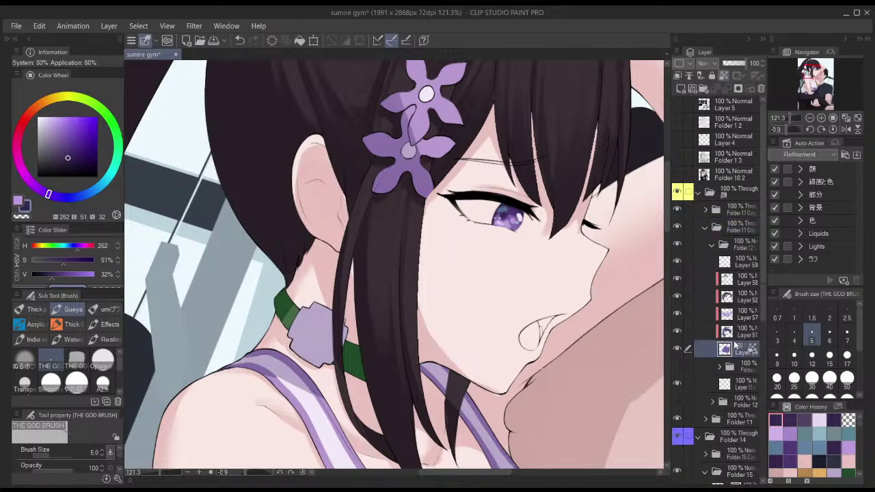
{"action": "left_click", "coordinate": [742, 261], "text": "shift"}
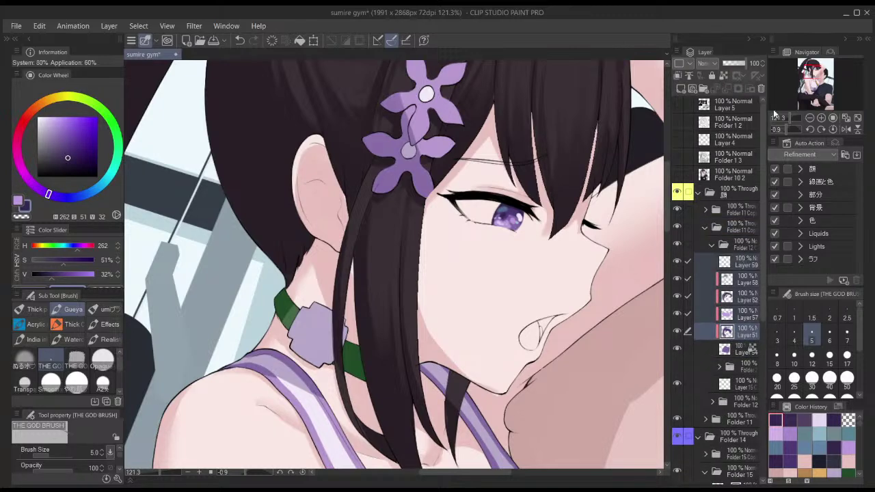
{"action": "key", "text": "Delete"}
- Sample iris purple HSV 262, 53, 44 from the Folder 10 2 reference, hide it, and select Layer 51 with brush size 12.4
{"action": "scroll", "coordinate": [446, 217], "scroll_direction": "up", "scroll_amount": 6}
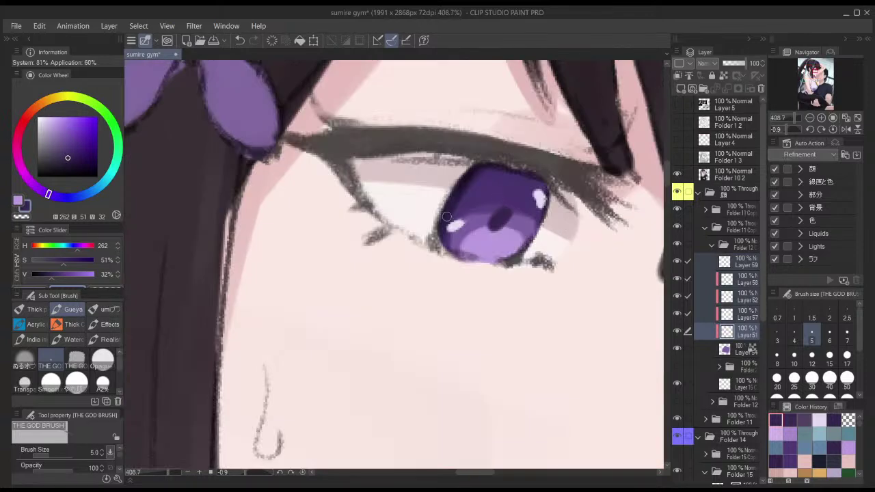
{"action": "left_click", "coordinate": [677, 175]}
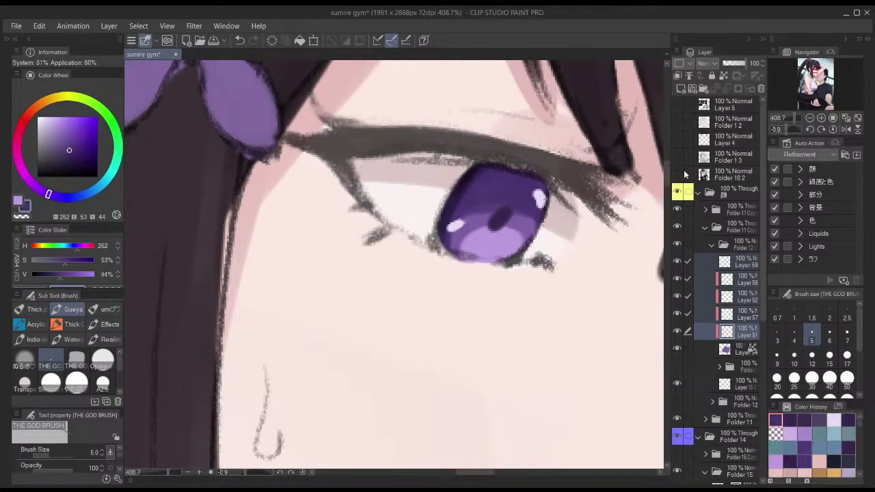
{"action": "left_click", "coordinate": [733, 332]}
{"action": "key", "text": "bracketright"}
{"action": "key", "text": "bracketright"}
{"action": "key", "text": "bracketright"}
{"action": "key", "text": "bracketright"}
{"action": "key", "text": "bracketright"}
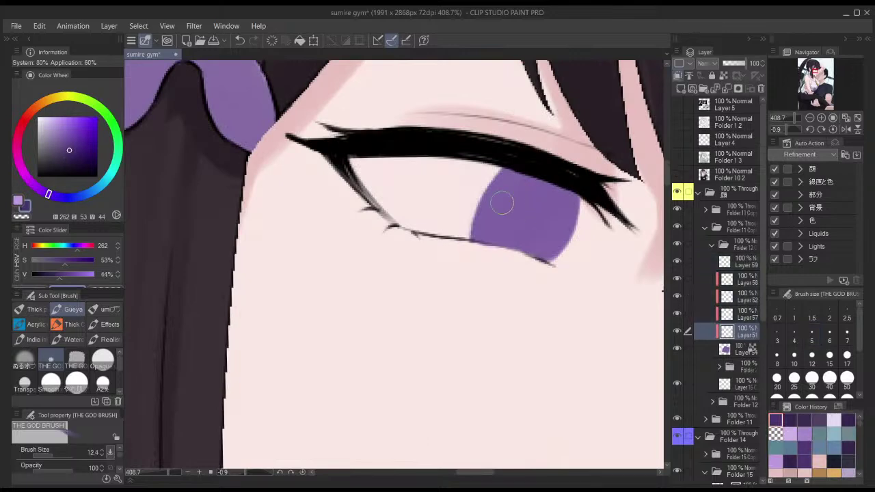
- Paint the darker purple shadow across the upper iris on Layer 51, undoing the last stray stroke
{"action": "left_click_drag", "start_coordinate": [466, 211], "coordinate": [582, 220]}
{"action": "scroll", "coordinate": [580, 221], "scroll_direction": "down", "scroll_amount": 1}
{"action": "scroll", "coordinate": [507, 195], "scroll_direction": "down", "scroll_amount": 3}
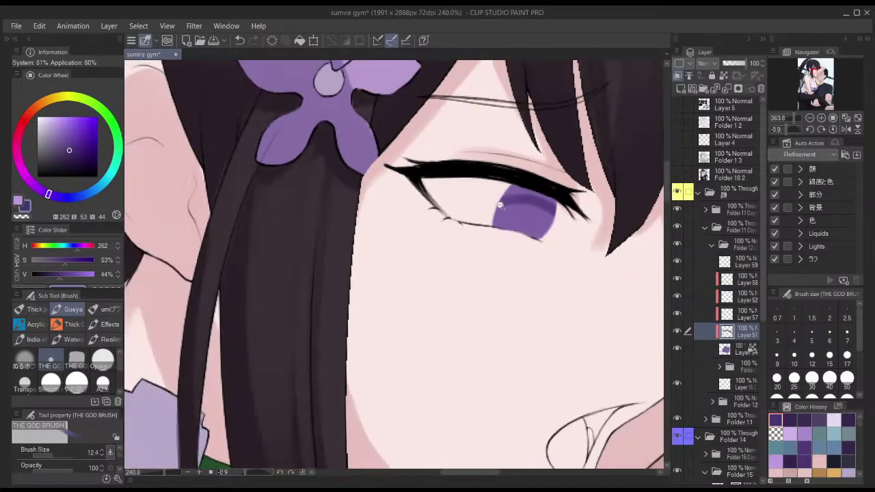
{"action": "mouse_move", "coordinate": [486, 214]}
{"action": "left_mouse_down"}
{"action": "mouse_move", "coordinate": [553, 210]}
{"action": "mouse_move", "coordinate": [484, 210]}
{"action": "mouse_move", "coordinate": [568, 231]}
{"action": "left_mouse_up"}
{"action": "left_click_drag", "start_coordinate": [521, 206], "coordinate": [559, 229]}
{"action": "key", "text": "ctrl+z"}
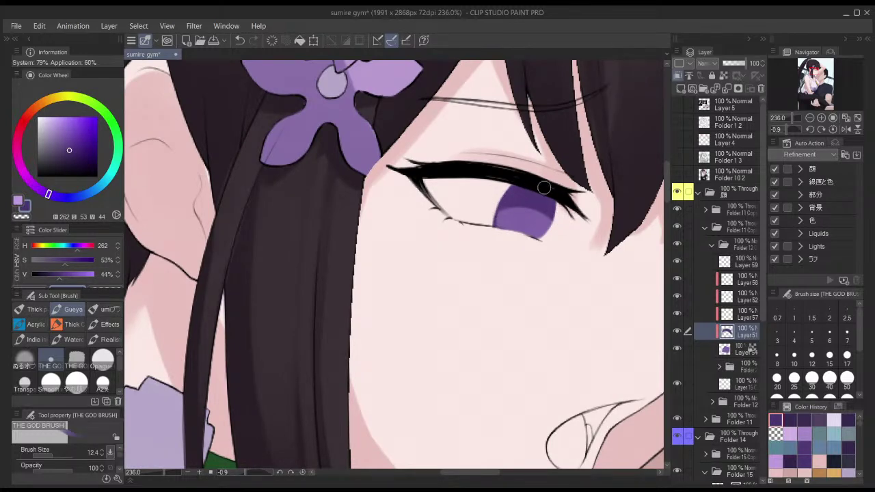
{"action": "scroll", "coordinate": [533, 183], "scroll_direction": "down", "scroll_amount": 3}
{"action": "scroll", "coordinate": [527, 197], "scroll_direction": "up", "scroll_amount": 4}
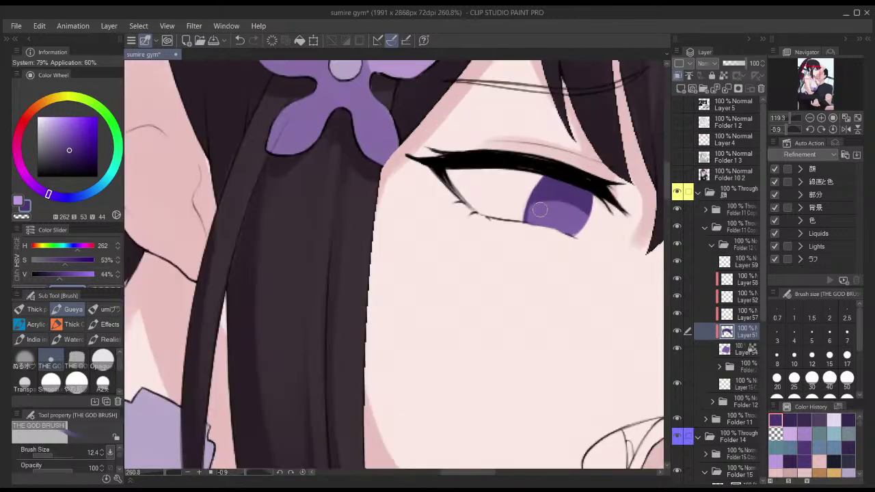
- Paint the pupil in dark purple at the iris's centre with brush size 8.4 and check the face mirrored
{"action": "key", "text": "["}
{"action": "left_click_drag", "start_coordinate": [549, 205], "coordinate": [561, 203]}
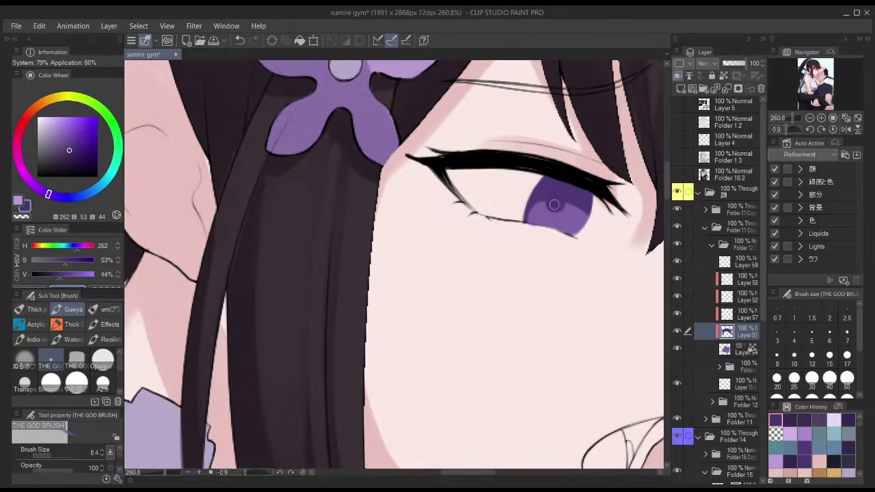
{"action": "scroll", "coordinate": [599, 230], "scroll_direction": "down", "scroll_amount": 5}
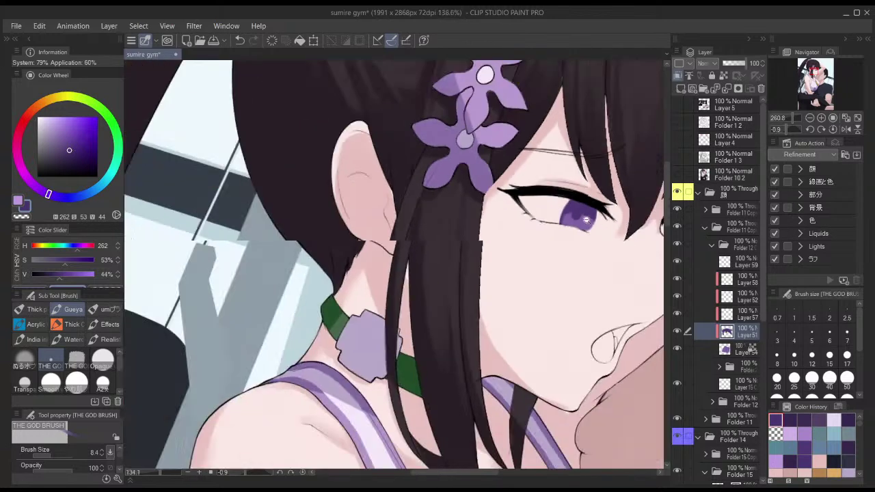
{"action": "key", "text": "h"}
{"action": "scroll", "coordinate": [558, 221], "scroll_direction": "down", "scroll_amount": 4}
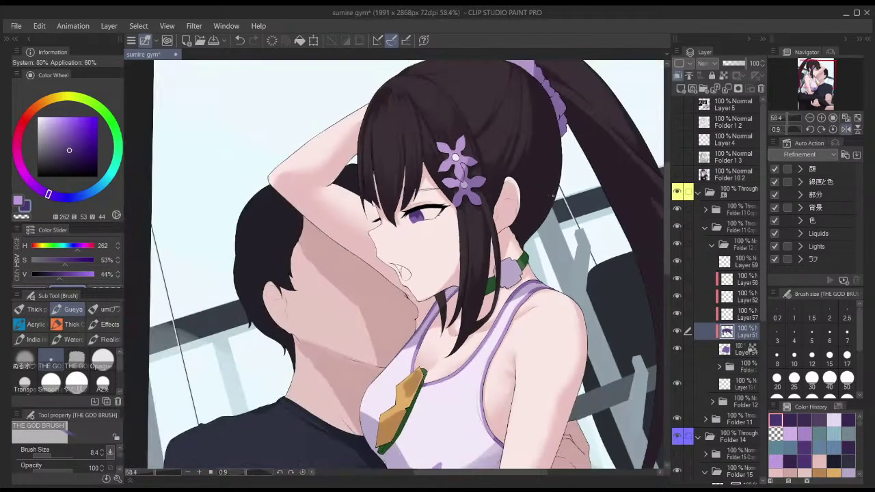
{"action": "key", "text": "h"}
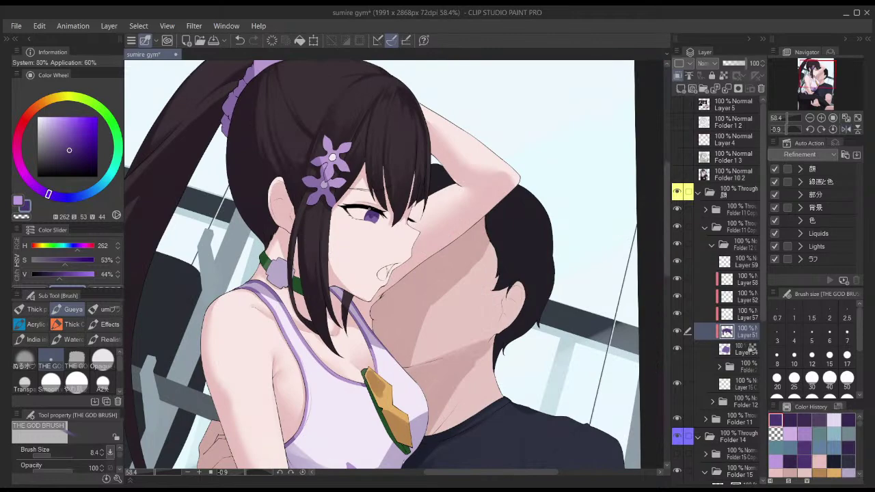
- Adjust the placement of the Folder 12 copy's iris with a Scale/Rotate transform and check the face mirrored
{"action": "scroll", "coordinate": [430, 196], "scroll_direction": "down", "scroll_amount": 2}
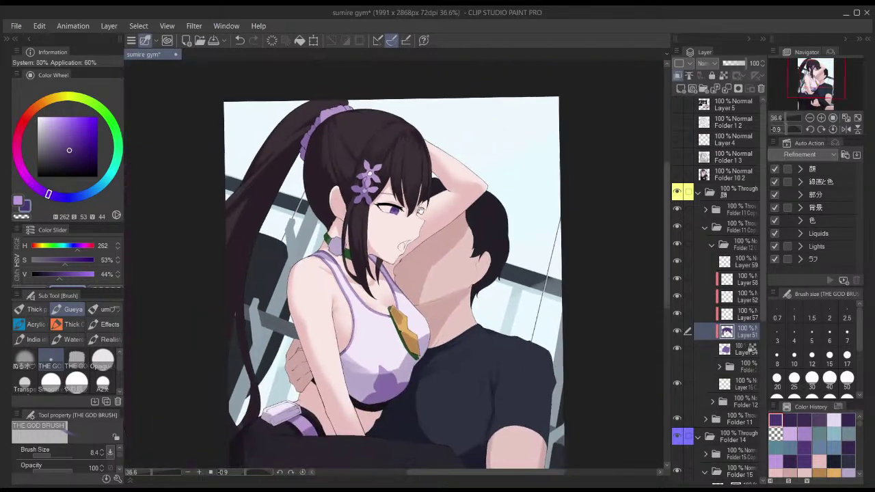
{"action": "scroll", "coordinate": [442, 217], "scroll_direction": "up", "scroll_amount": 5}
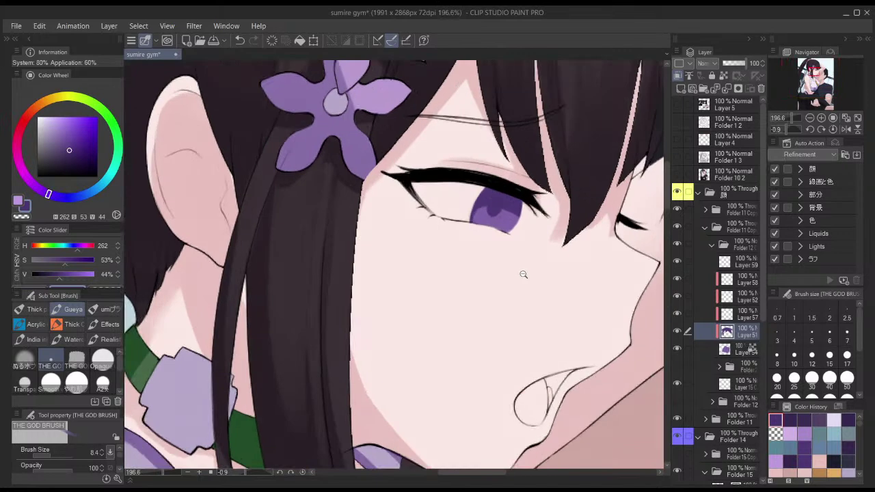
{"action": "left_click", "coordinate": [730, 249]}
{"action": "key", "text": "ctrl+t"}
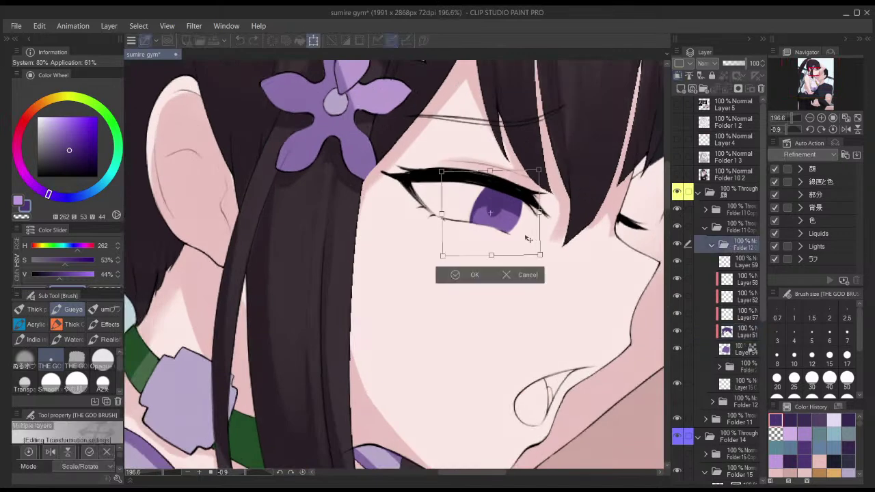
{"action": "left_click", "coordinate": [471, 274]}
{"action": "left_click_drag", "start_coordinate": [579, 216], "coordinate": [546, 246]}
{"action": "key", "text": "h"}
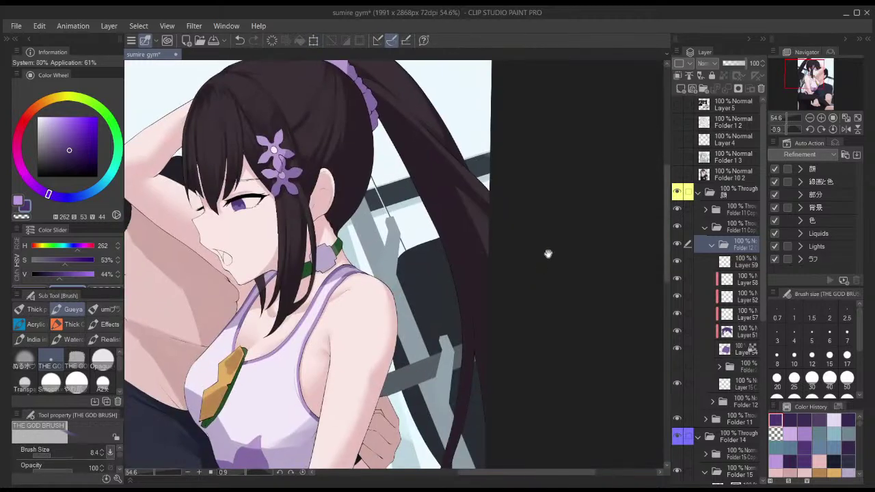
{"action": "key", "text": "h"}
- Select Layer 52, sample dark purple HSV 263, 50, 29 from the iris in the Folder 10 2 reference, and hide the reference
{"action": "scroll", "coordinate": [587, 248], "scroll_direction": "down", "scroll_amount": 2}
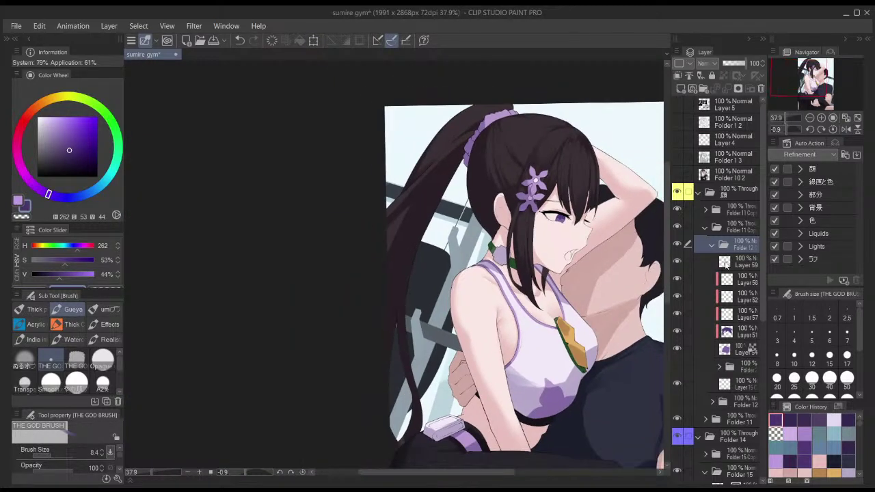
{"action": "left_click", "coordinate": [733, 315]}
{"action": "left_click", "coordinate": [733, 296]}
{"action": "left_click", "coordinate": [677, 174]}
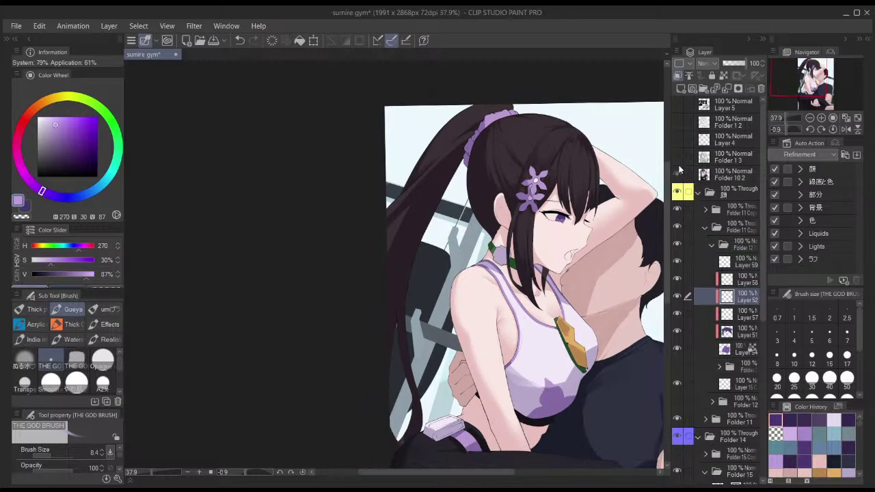
{"action": "scroll", "coordinate": [585, 194], "scroll_direction": "up", "scroll_amount": 9}
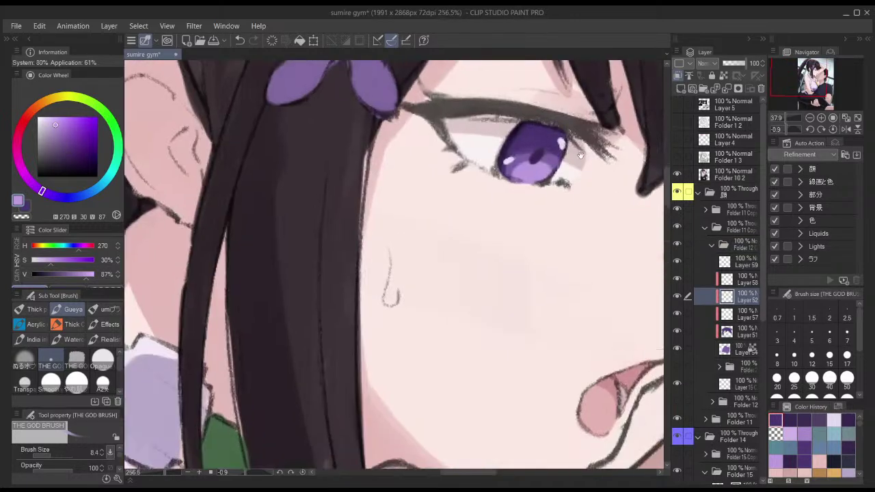
{"action": "left_click", "coordinate": [550, 179], "text": "alt"}
{"action": "left_click", "coordinate": [677, 175]}
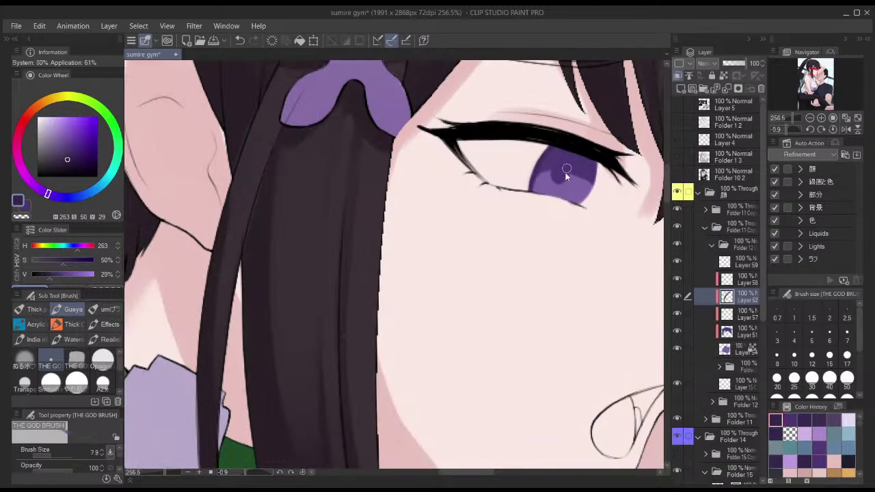
- Paint the dark purple pupil and shade the upper iris under the lashes on Layer 52, using brush sizes 5.4 to 12.1
{"action": "key", "text": "ctrl+z"}
{"action": "scroll", "coordinate": [579, 160], "scroll_direction": "down", "scroll_amount": 5}
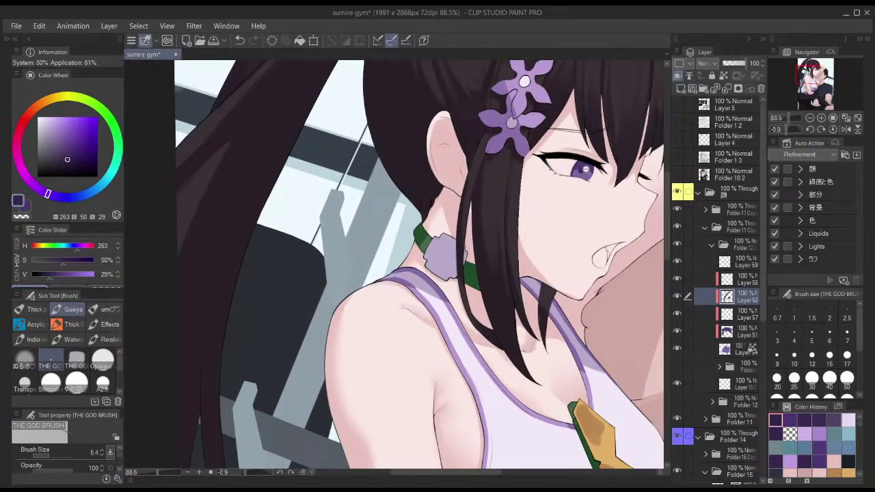
{"action": "scroll", "coordinate": [571, 162], "scroll_direction": "up", "scroll_amount": 3}
{"action": "key", "text": "bracketright"}
{"action": "key", "text": "bracketright"}
{"action": "key", "text": "bracketright"}
{"action": "mouse_move", "coordinate": [567, 150]}
{"action": "left_mouse_down"}
{"action": "mouse_move", "coordinate": [589, 150]}
{"action": "mouse_move", "coordinate": [581, 151]}
{"action": "mouse_move", "coordinate": [606, 171]}
{"action": "mouse_move", "coordinate": [599, 159]}
{"action": "left_mouse_up"}
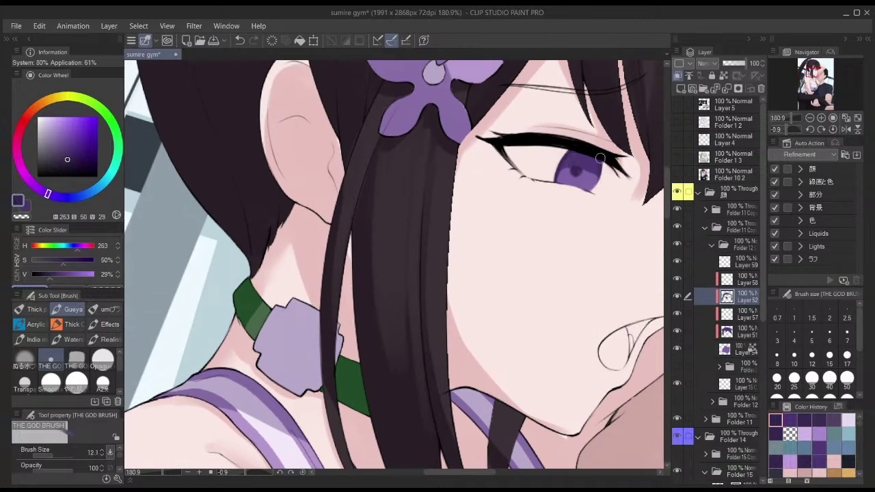
- Refine the dark rim of the iris with brush size 7.5, undoing the stray stroke, and check the face mirrored
{"action": "mouse_move", "coordinate": [557, 188]}
{"action": "left_mouse_down"}
{"action": "mouse_move", "coordinate": [571, 164]}
{"action": "mouse_move", "coordinate": [567, 177]}
{"action": "mouse_move", "coordinate": [606, 161]}
{"action": "mouse_move", "coordinate": [597, 183]}
{"action": "left_mouse_up"}
{"action": "key", "text": "ctrl+z"}
{"action": "key", "text": "bracketleft"}
{"action": "key", "text": "bracketleft"}
{"action": "key", "text": "bracketleft"}
{"action": "key", "text": "h"}
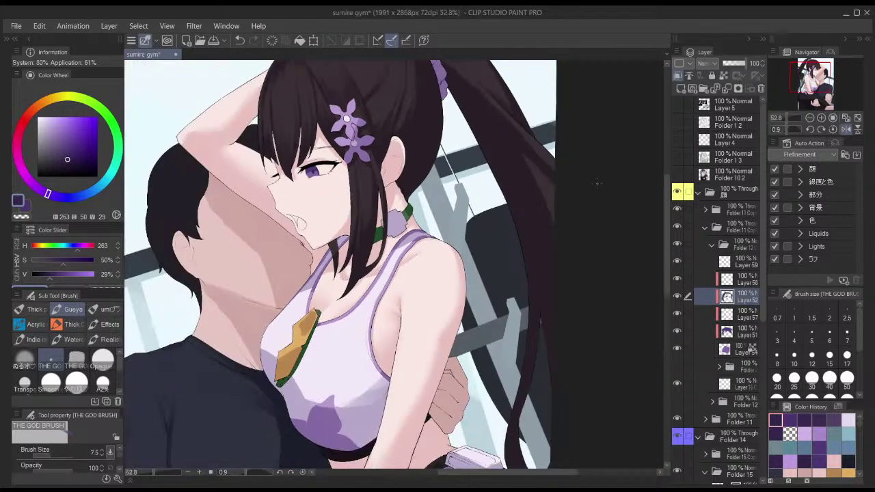
{"action": "key", "text": "h"}
- Select Layer 57, sample light purple HSV 270, 30, 87 from the Folder 10 2 reference's iris, and hide the reference
{"action": "left_click", "coordinate": [745, 315]}
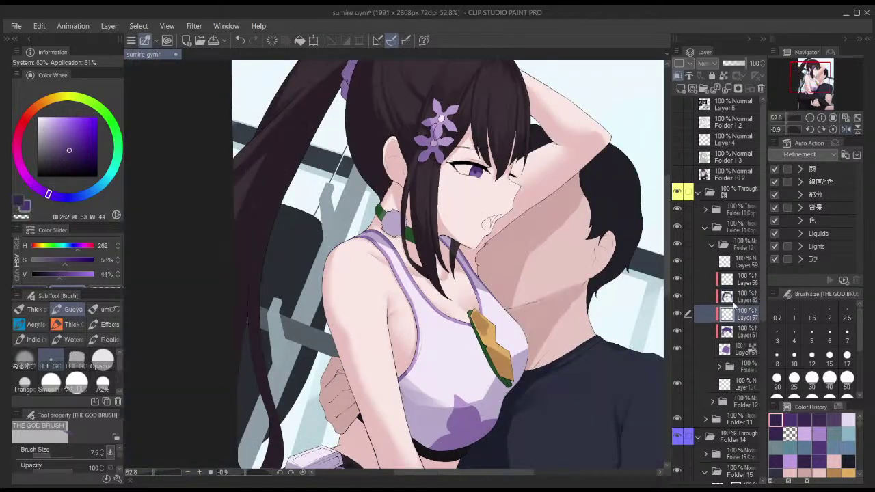
{"action": "left_click", "coordinate": [679, 175]}
{"action": "mouse_move", "coordinate": [472, 170]}
{"action": "left_mouse_down"}
{"action": "mouse_move", "coordinate": [534, 168]}
{"action": "mouse_move", "coordinate": [502, 168]}
{"action": "mouse_move", "coordinate": [521, 170]}
{"action": "mouse_move", "coordinate": [502, 172]}
{"action": "mouse_move", "coordinate": [509, 175]}
{"action": "mouse_move", "coordinate": [528, 168]}
{"action": "left_mouse_up"}
{"action": "left_click", "coordinate": [489, 175], "text": "alt"}
{"action": "left_click", "coordinate": [677, 174]}
- Paint a light purple glow across the lower iris on Layer 57 with brush size 7.7 and check the face mirrored
{"action": "key", "text": "["}
{"action": "key", "text": "bracketright"}
{"action": "key", "text": "bracketright"}
{"action": "key", "text": "bracketleft"}
{"action": "key", "text": "bracketright"}
{"action": "key", "text": "bracketright"}
{"action": "scroll", "coordinate": [544, 172], "scroll_direction": "down", "scroll_amount": 3}
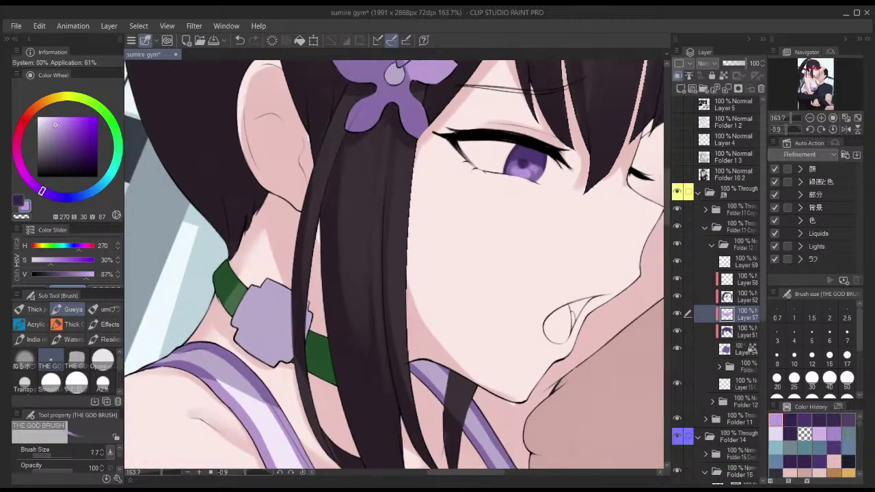
{"action": "key", "text": "h"}
{"action": "scroll", "coordinate": [531, 179], "scroll_direction": "down", "scroll_amount": 5}
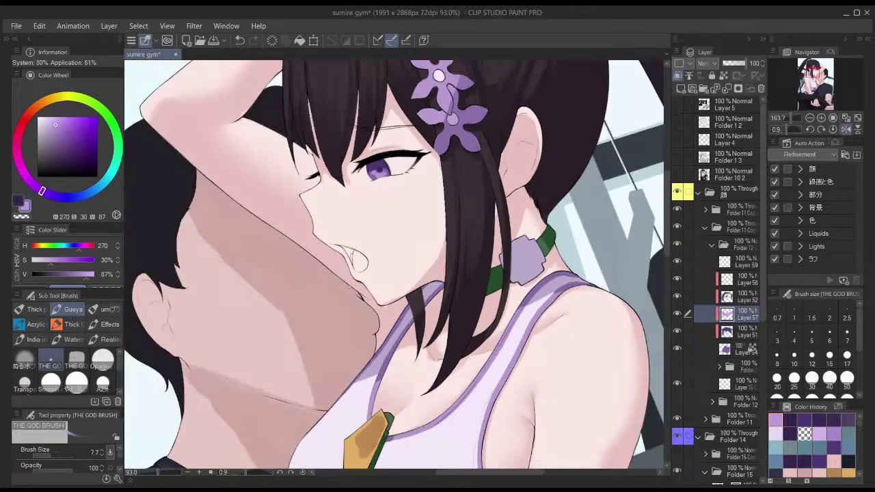
{"action": "scroll", "coordinate": [375, 173], "scroll_direction": "up", "scroll_amount": 4}
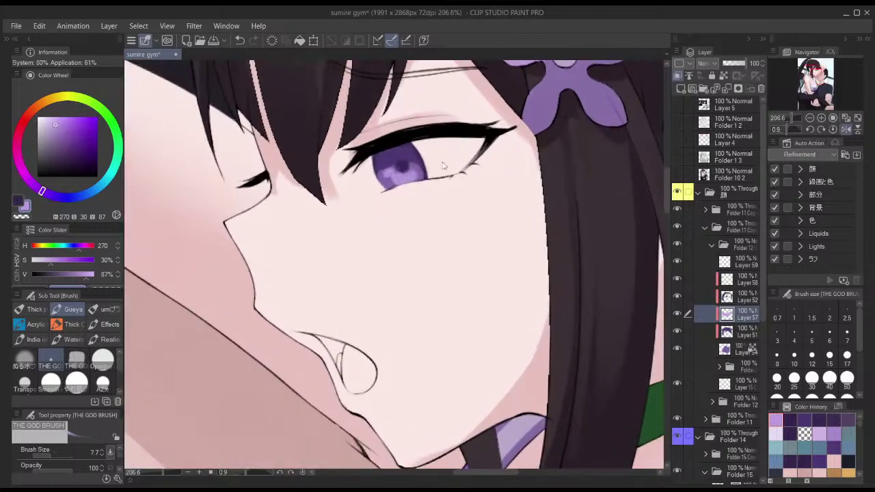
- Try a broader light purple glow on the lower iris with brush sizes 13.0 to 16.4, and undo it
{"action": "key", "text": "bracketright"}
{"action": "key", "text": "bracketright"}
{"action": "key", "text": "ctrl+z"}
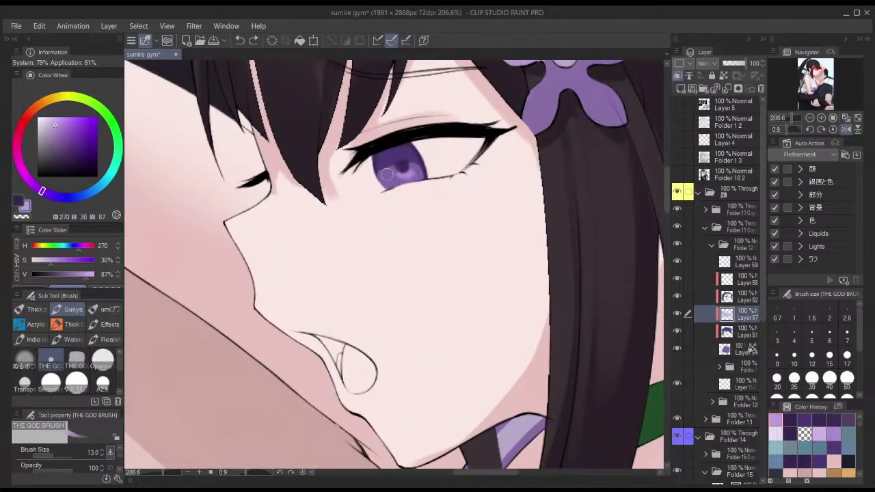
{"action": "left_click_drag", "start_coordinate": [392, 180], "coordinate": [415, 180]}
{"action": "scroll", "coordinate": [404, 178], "scroll_direction": "down", "scroll_amount": 2}
{"action": "key", "text": "h"}
{"action": "scroll", "coordinate": [561, 123], "scroll_direction": "down", "scroll_amount": 3}
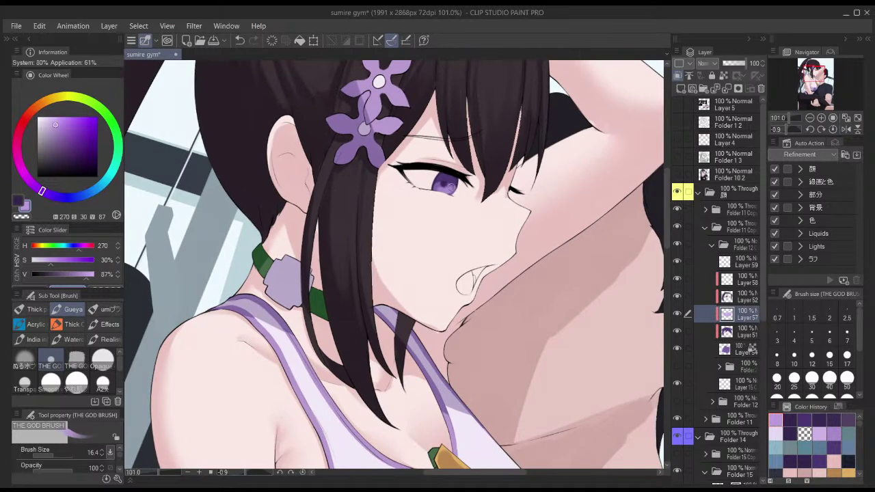
{"action": "scroll", "coordinate": [450, 181], "scroll_direction": "up", "scroll_amount": 4}
{"action": "key", "text": "]"}
{"action": "left_click_drag", "start_coordinate": [476, 177], "coordinate": [480, 181]}
{"action": "key", "text": "ctrl+z"}
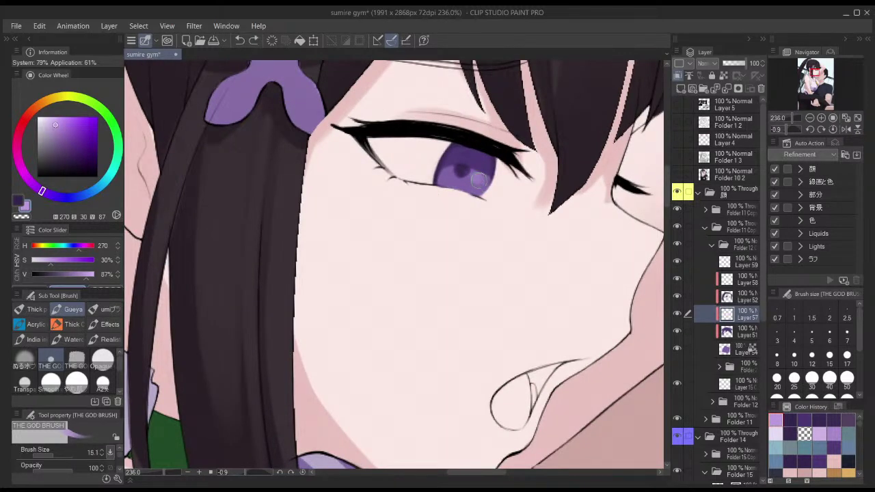
- Repaint the light purple patches along the lower iris on Layer 57 with brush sizes 8.8 to 9.8 and check them mirrored
{"action": "key", "text": "bracketleft"}
{"action": "key", "text": "bracketleft"}
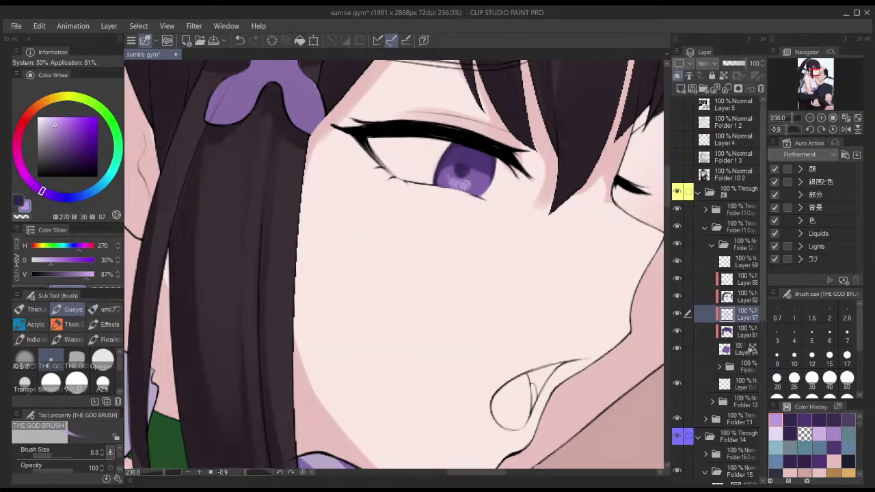
{"action": "left_click_drag", "start_coordinate": [475, 179], "coordinate": [441, 180]}
{"action": "key", "text": "ctrl+z"}
{"action": "key", "text": "bracketleft"}
{"action": "key", "text": "bracketright"}
{"action": "key", "text": "bracketright"}
{"action": "key", "text": "bracketright"}
{"action": "key", "text": "bracketright"}
{"action": "key", "text": "bracketright"}
{"action": "key", "text": "bracketright"}
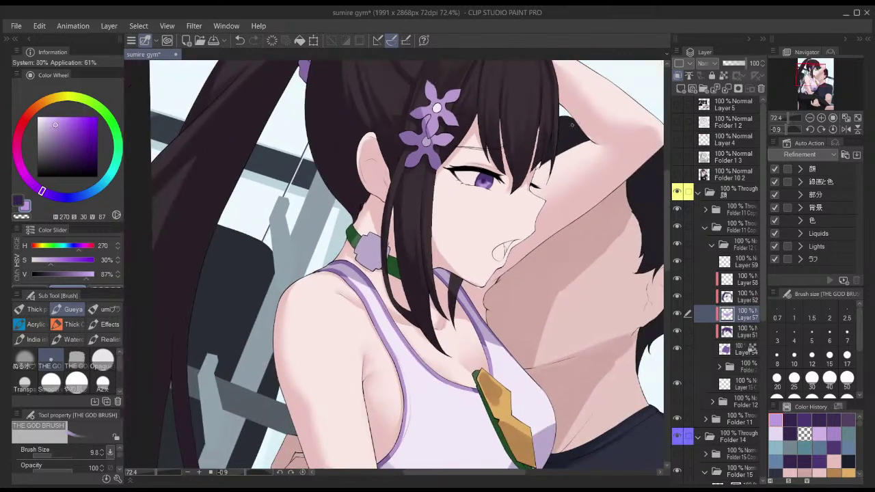
{"action": "key", "text": "h"}
{"action": "key", "text": "h"}
- Compare the eye with the Folder 10 2 reference, then ready Layer 52 with dark purple HSV 263, 50, 29 and brush size 3.8
{"action": "left_click", "coordinate": [678, 175]}
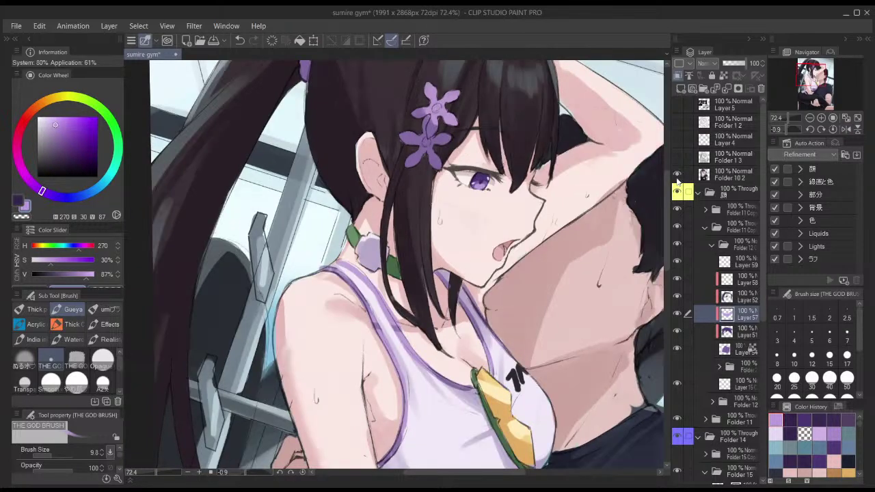
{"action": "left_click", "coordinate": [678, 175]}
{"action": "left_click", "coordinate": [726, 299]}
{"action": "key", "text": "x"}
{"action": "scroll", "coordinate": [455, 156], "scroll_direction": "up", "scroll_amount": 5}
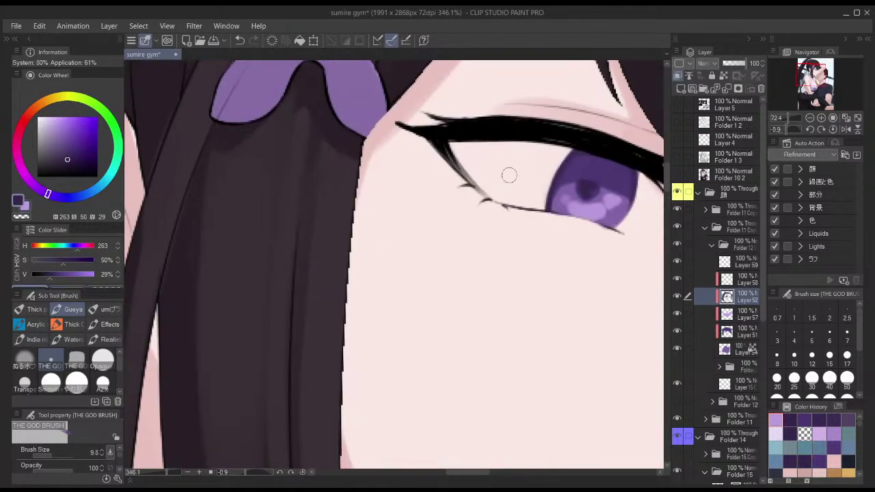
{"action": "key", "text": "bracketleft"}
{"action": "key", "text": "bracketleft"}
{"action": "key", "text": "bracketleft"}
{"action": "key", "text": "bracketleft"}
{"action": "key", "text": "bracketleft"}
{"action": "key", "text": "bracketleft"}
{"action": "key", "text": "bracketleft"}
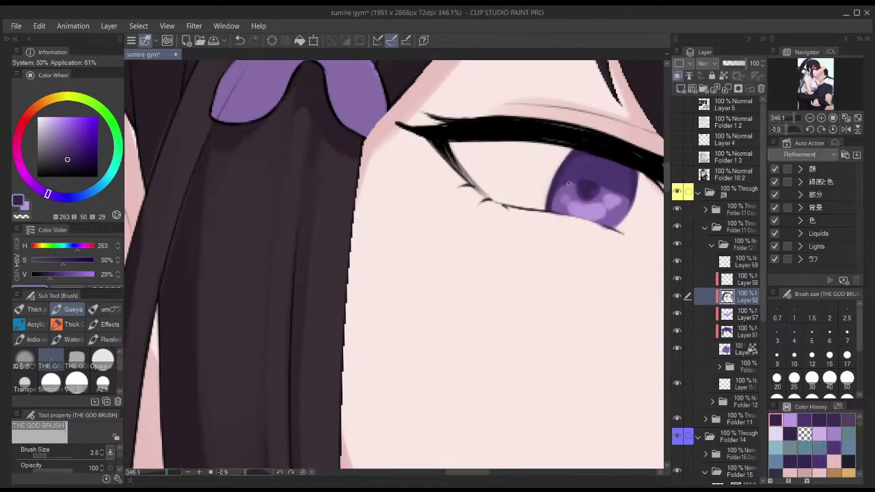
{"action": "key", "text": "bracketright"}
{"action": "key", "text": "bracketright"}
{"action": "key", "text": "bracketright"}
{"action": "key", "text": "bracketright"}
- Draw a thin dark purple arc around the pupil on Layer 52, undoing stray strokes, and check the face mirrored
{"action": "left_click_drag", "start_coordinate": [619, 182], "coordinate": [604, 212]}
{"action": "key", "text": "ctrl+z"}
{"action": "mouse_move", "coordinate": [566, 185]}
{"action": "left_mouse_down"}
{"action": "mouse_move", "coordinate": [567, 195]}
{"action": "mouse_move", "coordinate": [612, 202]}
{"action": "mouse_move", "coordinate": [586, 212]}
{"action": "left_mouse_up"}
{"action": "key", "text": "ctrl+z"}
{"action": "key", "text": "ctrl+z"}
{"action": "key", "text": "h"}
{"action": "left_click_drag", "start_coordinate": [511, 200], "coordinate": [552, 189]}
{"action": "key", "text": "h"}
- Tint the upper iris on Layer 58 with grey-blue HSV 198, 30, 55 and brush size 26.2, undoing the unwanted strokes
{"action": "left_click", "coordinate": [742, 280]}
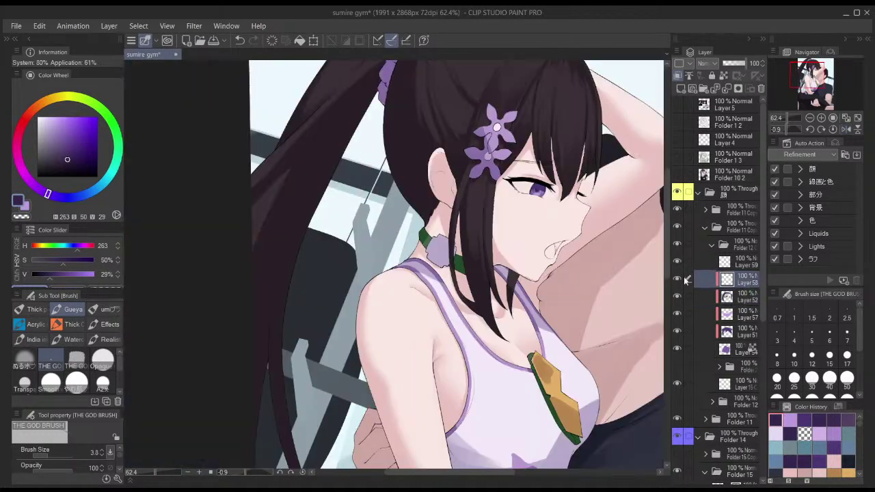
{"action": "scroll", "coordinate": [542, 186], "scroll_direction": "up", "scroll_amount": 9}
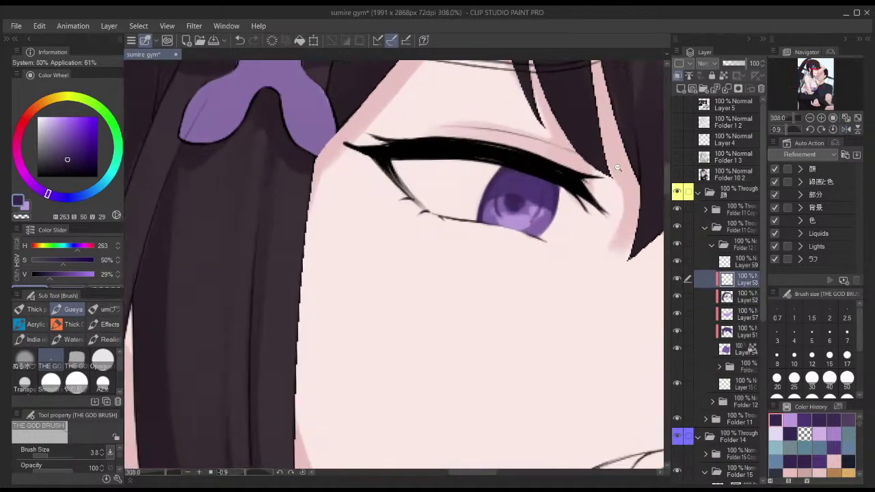
{"action": "left_click", "coordinate": [849, 431]}
{"action": "mouse_move", "coordinate": [503, 179]}
{"action": "left_mouse_down"}
{"action": "mouse_move", "coordinate": [540, 179]}
{"action": "mouse_move", "coordinate": [516, 174]}
{"action": "mouse_move", "coordinate": [526, 174]}
{"action": "mouse_move", "coordinate": [500, 197]}
{"action": "mouse_move", "coordinate": [510, 186]}
{"action": "mouse_move", "coordinate": [495, 177]}
{"action": "mouse_move", "coordinate": [495, 191]}
{"action": "mouse_move", "coordinate": [539, 178]}
{"action": "mouse_move", "coordinate": [498, 189]}
{"action": "mouse_move", "coordinate": [525, 175]}
{"action": "mouse_move", "coordinate": [506, 193]}
{"action": "left_mouse_up"}
{"action": "key", "text": "ctrl+z"}
{"action": "key", "text": "ctrl+z"}
{"action": "key", "text": "]"}
{"action": "key", "text": "ctrl+z"}
{"action": "key", "text": "ctrl+z"}
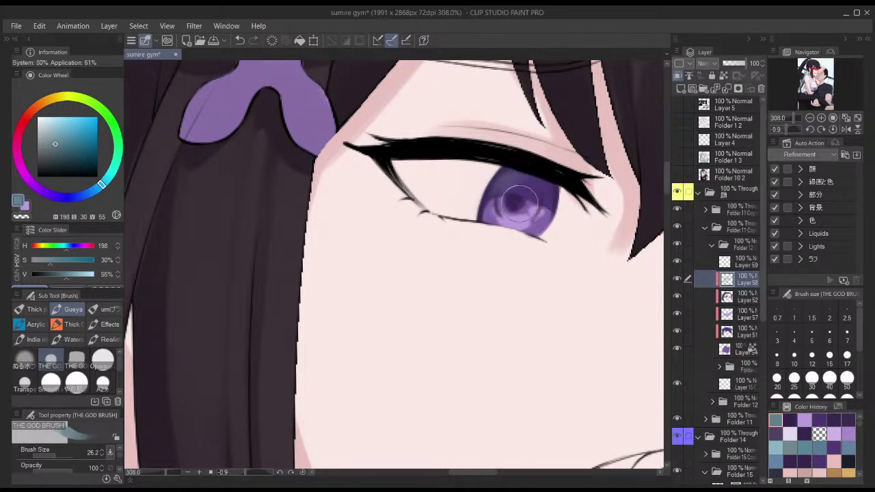
{"action": "scroll", "coordinate": [520, 198], "scroll_direction": "down", "scroll_amount": 5}
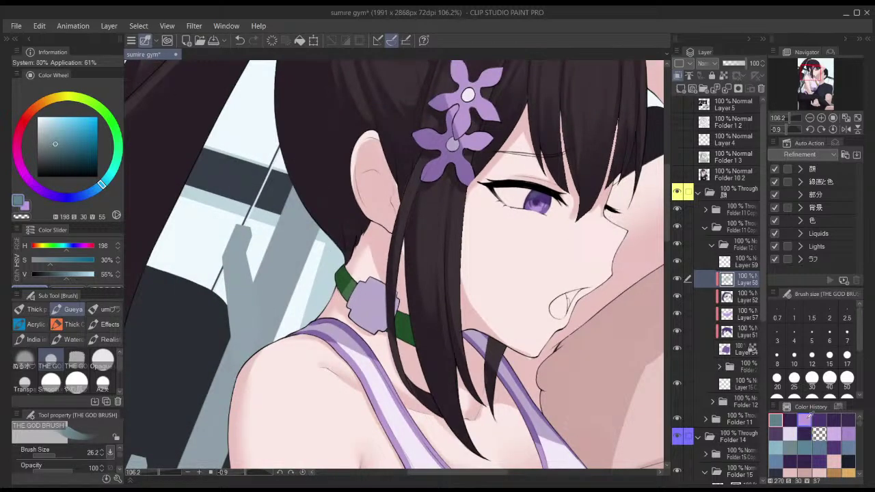
- Choose pale purple HSV 274, 23, 90 and paint a small highlight at the iris's left edge with brush size 4.0
{"action": "left_click", "coordinate": [835, 418]}
{"action": "scroll", "coordinate": [530, 200], "scroll_direction": "up", "scroll_amount": 5}
{"action": "key", "text": "bracketleft"}
{"action": "key", "text": "bracketleft"}
{"action": "key", "text": "bracketleft"}
{"action": "key", "text": "bracketleft"}
{"action": "key", "text": "bracketleft"}
{"action": "key", "text": "bracketleft"}
{"action": "key", "text": "bracketleft"}
{"action": "key", "text": "bracketleft"}
{"action": "key", "text": "bracketleft"}
{"action": "key", "text": "bracketleft"}
{"action": "key", "text": "bracketleft"}
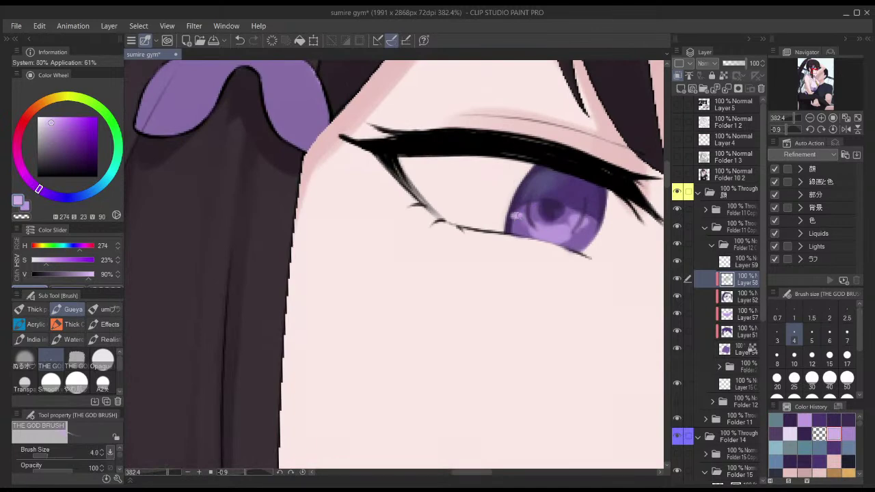
{"action": "left_click_drag", "start_coordinate": [514, 215], "coordinate": [525, 219]}
{"action": "key", "text": "bracketleft"}
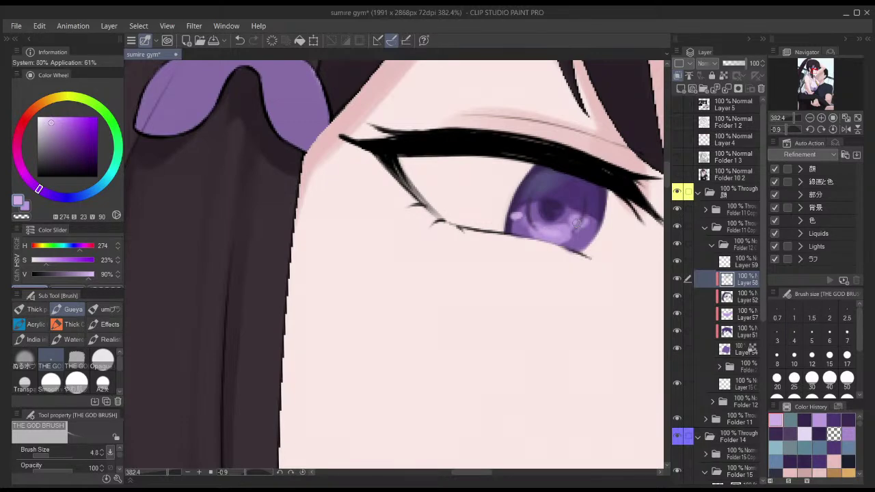
- Add pale purple highlights along the lower iris with brush size 5.5 and check the face mirrored
{"action": "key", "text": "bracketright"}
{"action": "left_click_drag", "start_coordinate": [560, 251], "coordinate": [506, 252]}
{"action": "key", "text": "h"}
{"action": "key", "text": "h"}
{"action": "mouse_move", "coordinate": [537, 213]}
{"action": "left_mouse_down"}
{"action": "mouse_move", "coordinate": [553, 203]}
{"action": "mouse_move", "coordinate": [545, 221]}
{"action": "left_mouse_up"}
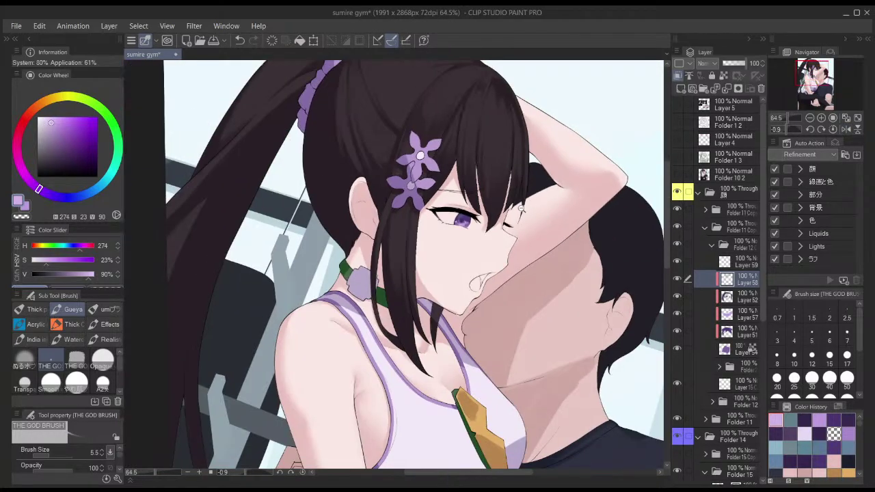
{"action": "scroll", "coordinate": [523, 204], "scroll_direction": "down", "scroll_amount": 1}
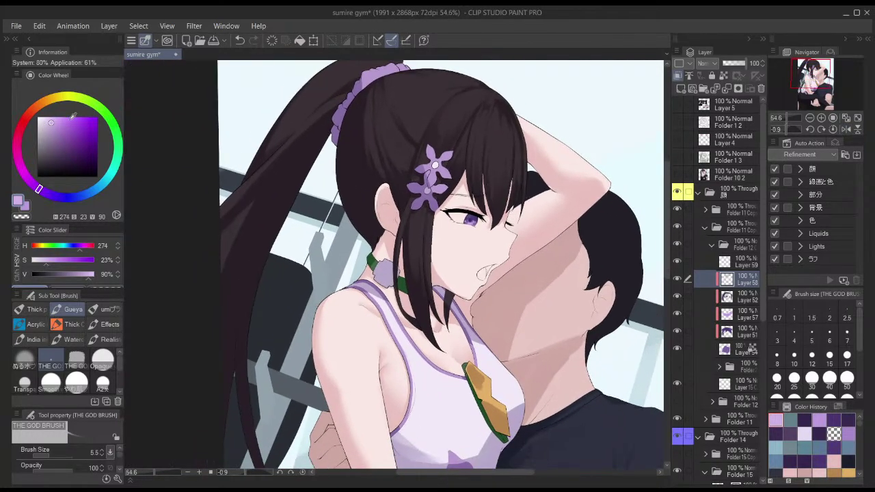
- Sample the iris purple HSV 262, 52, 45 and touch up the upper iris on Layer 58 with brush size 5.5
{"action": "left_click_drag", "start_coordinate": [42, 194], "coordinate": [44, 193]}
{"action": "left_click_drag", "start_coordinate": [52, 119], "coordinate": [48, 108]}
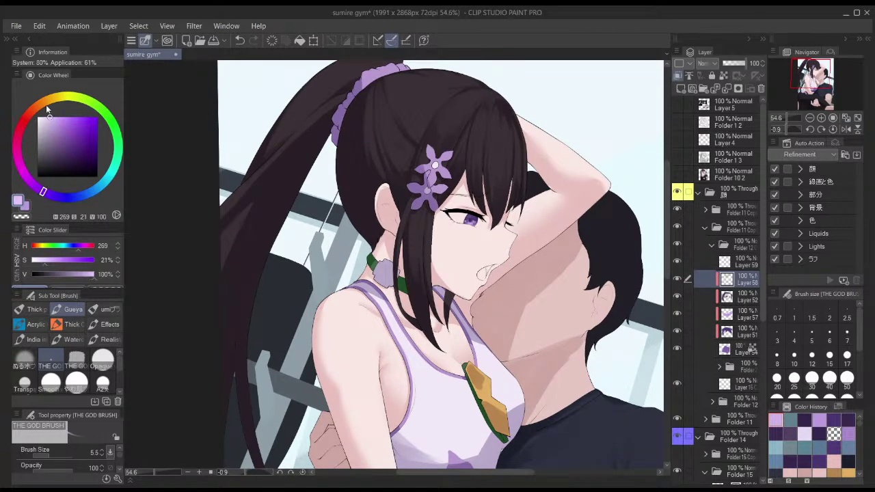
{"action": "left_click_drag", "start_coordinate": [471, 230], "coordinate": [527, 217]}
{"action": "left_click", "coordinate": [508, 159], "text": "alt"}
{"action": "left_click_drag", "start_coordinate": [496, 155], "coordinate": [462, 139]}
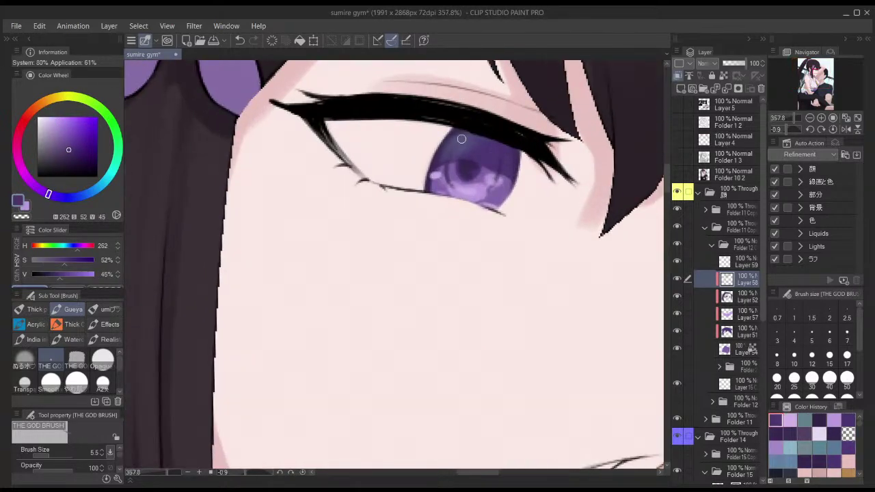
- Brighten the colour to HSV 268, 48, 62 and paint a reflection beside the pupil with brush size 7.9, undoing the last stroke
{"action": "left_click_drag", "start_coordinate": [46, 193], "coordinate": [43, 191]}
{"action": "left_click", "coordinate": [69, 137]}
{"action": "left_click_drag", "start_coordinate": [500, 156], "coordinate": [508, 159]}
{"action": "mouse_move", "coordinate": [483, 153]}
{"action": "left_mouse_down"}
{"action": "mouse_move", "coordinate": [516, 147]}
{"action": "mouse_move", "coordinate": [516, 161]}
{"action": "mouse_move", "coordinate": [506, 160]}
{"action": "left_mouse_up"}
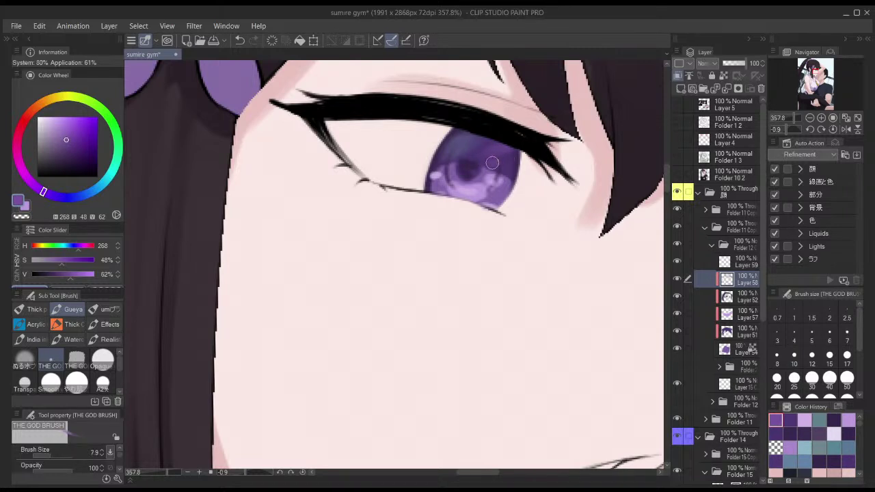
{"action": "left_click_drag", "start_coordinate": [499, 151], "coordinate": [486, 159]}
{"action": "left_click_drag", "start_coordinate": [499, 151], "coordinate": [494, 151]}
{"action": "key", "text": "ctrl+z"}
- Refine the brighter purple reflection in the iris with an adjusted brush size and check the face mirrored
{"action": "key", "text": "bracketleft"}
{"action": "key", "text": "bracketleft"}
{"action": "scroll", "coordinate": [511, 170], "scroll_direction": "down", "scroll_amount": 2}
{"action": "left_click_drag", "start_coordinate": [506, 165], "coordinate": [524, 177]}
{"action": "key", "text": "h"}
{"action": "scroll", "coordinate": [504, 188], "scroll_direction": "down", "scroll_amount": 2}
{"action": "key", "text": "h"}
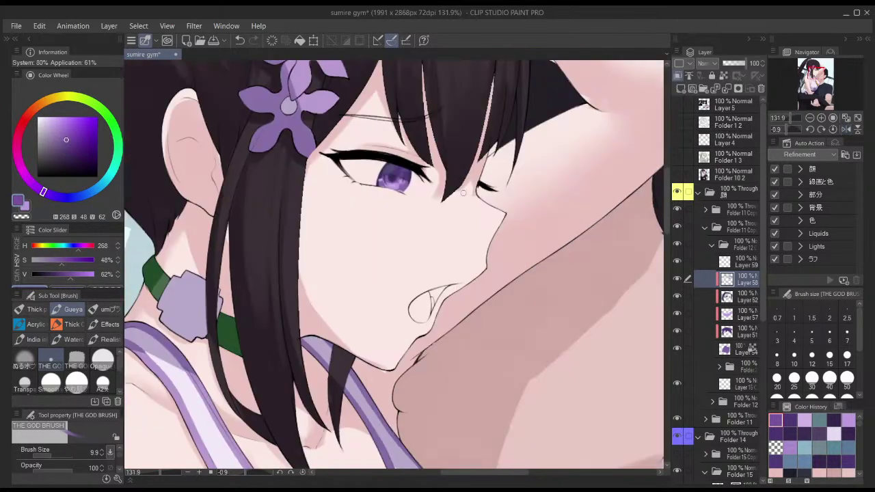
- Select Layer 59, check the Folder 10 2 reference, and sample the pale lavender HSV 262, 9, 95
{"action": "scroll", "coordinate": [472, 202], "scroll_direction": "down", "scroll_amount": 2}
{"action": "left_click", "coordinate": [465, 210], "text": "alt"}
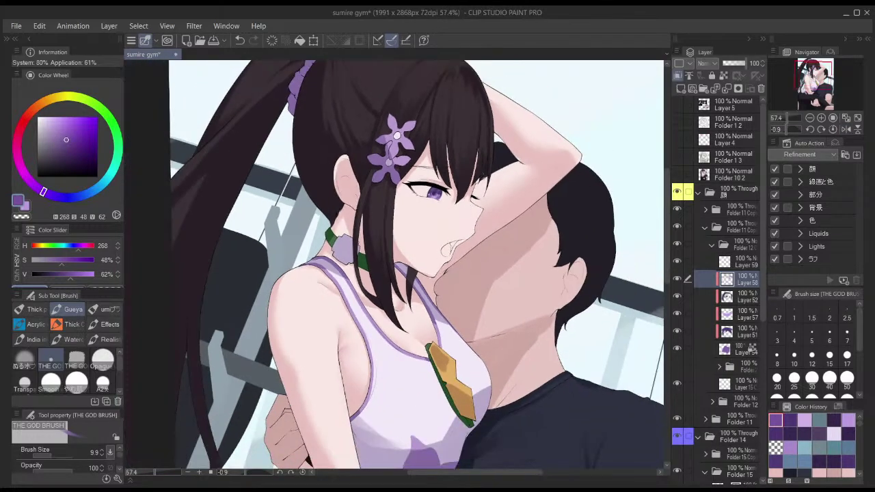
{"action": "left_click", "coordinate": [737, 262]}
{"action": "left_click", "coordinate": [677, 175]}
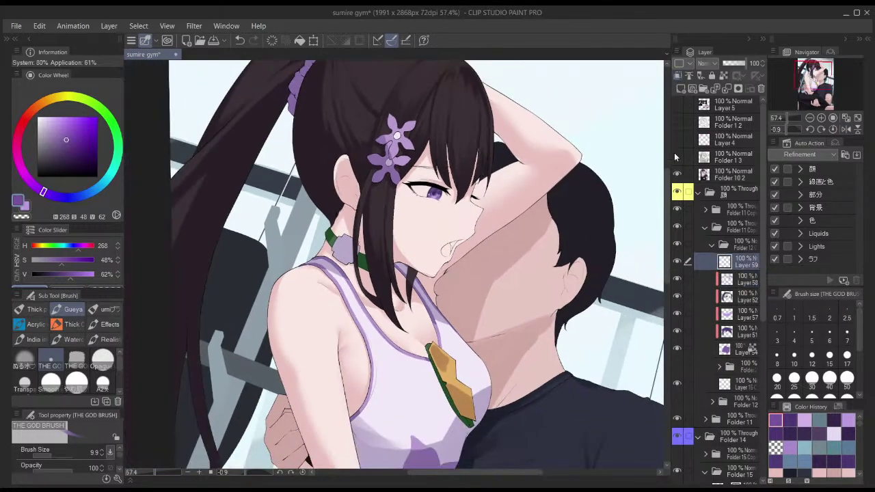
{"action": "scroll", "coordinate": [439, 199], "scroll_direction": "up", "scroll_amount": 6}
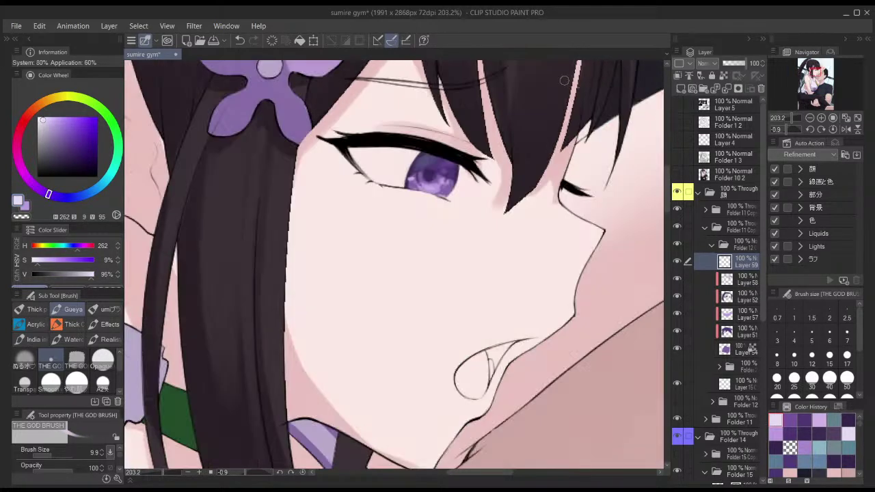
- Paint pale lavender highlights on both sides and the upper part of the iris, adjusting the brush size between 4.1 and 5.8
{"action": "key", "text": "["}
{"action": "key", "text": "["}
{"action": "key", "text": "["}
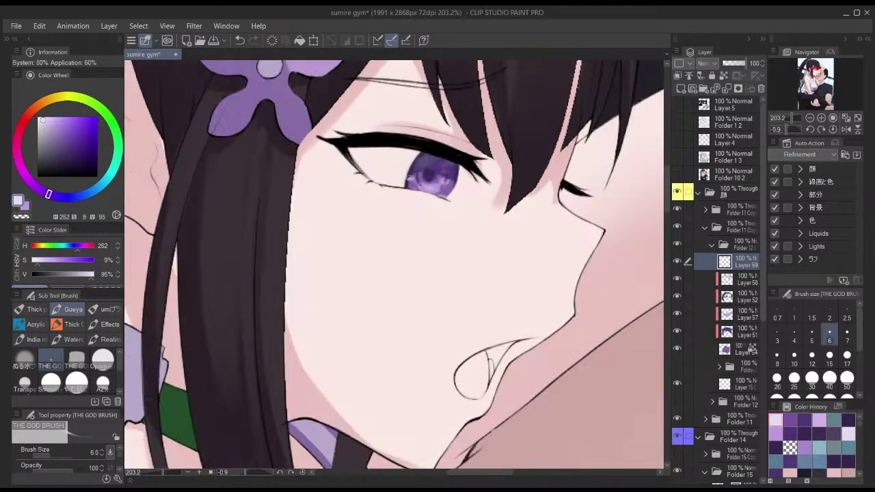
{"action": "key", "text": "bracketleft"}
{"action": "key", "text": "bracketleft"}
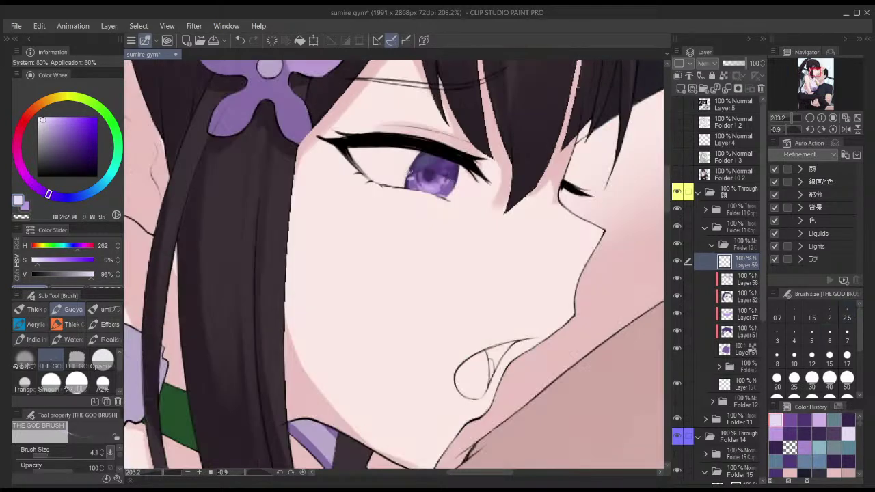
{"action": "key", "text": "bracketright"}
{"action": "key", "text": "bracketright"}
{"action": "key", "text": "bracketleft"}
{"action": "key", "text": "bracketright"}
{"action": "key", "text": "ctrl+z"}
{"action": "key", "text": "ctrl+y"}
{"action": "key", "text": "bracketright"}
{"action": "key", "text": "bracketright"}
{"action": "left_click_drag", "start_coordinate": [446, 165], "coordinate": [451, 172]}
- Clean up the iris highlights with transparent colour at brush size 5.8 and check the face mirrored
{"action": "scroll", "coordinate": [512, 156], "scroll_direction": "down", "scroll_amount": 5}
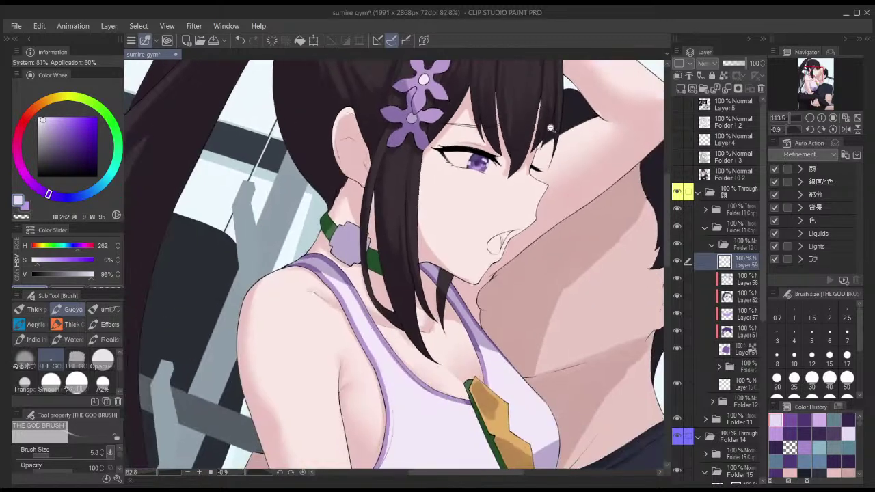
{"action": "key", "text": "h"}
{"action": "key", "text": "h"}
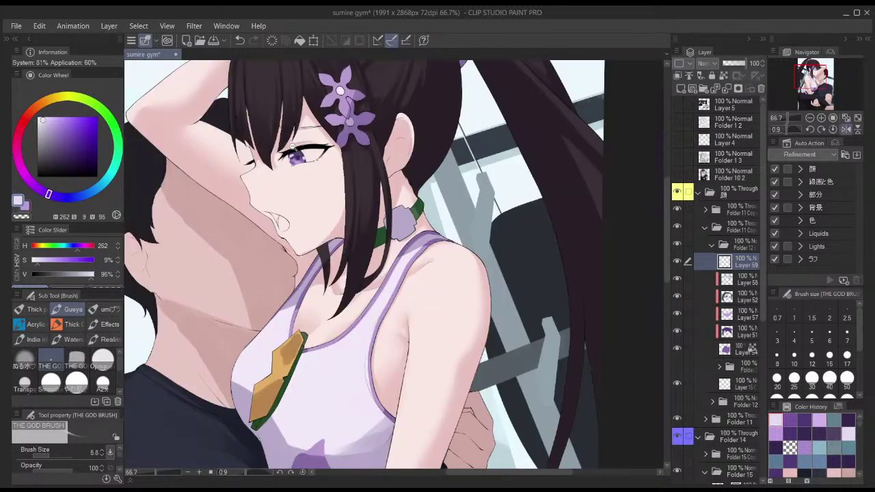
{"action": "scroll", "coordinate": [294, 181], "scroll_direction": "up", "scroll_amount": 5}
{"action": "key", "text": "h"}
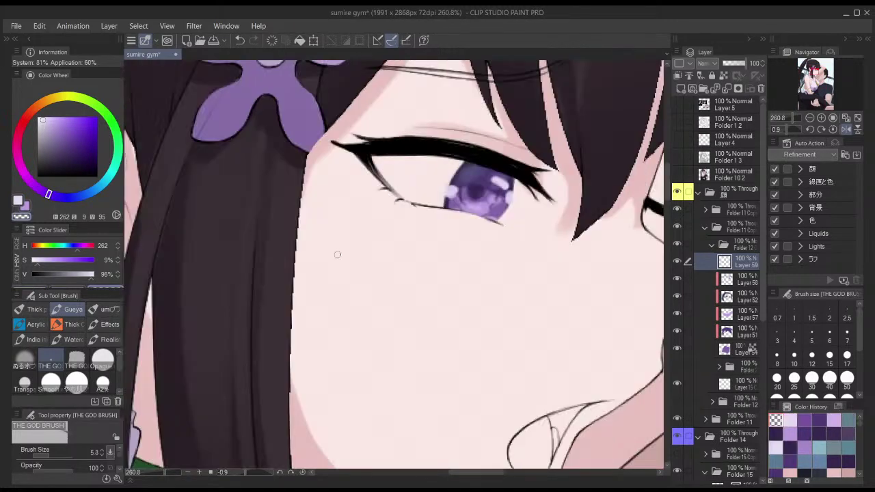
{"action": "scroll", "coordinate": [337, 254], "scroll_direction": "down", "scroll_amount": 4}
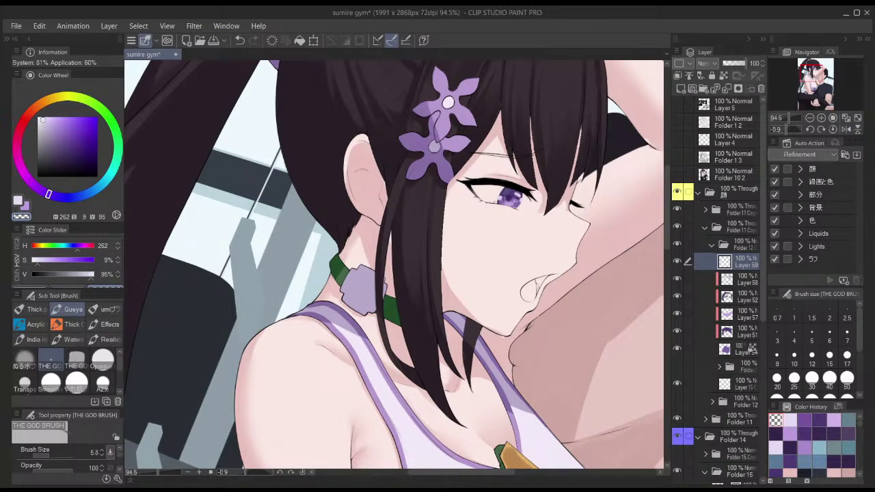
{"action": "key", "text": "h"}
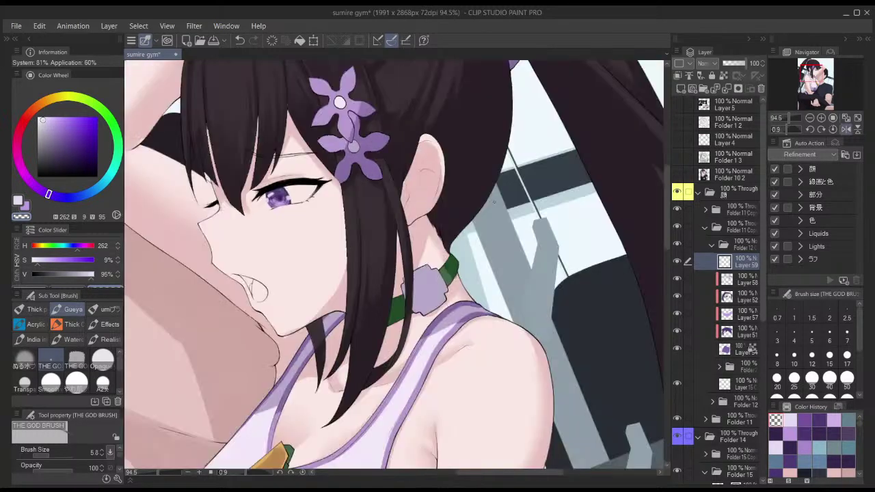
{"action": "key", "text": "h"}
- On Layer 58, try a Soft airbrush glow along the lower iris in HSV 270, 21, 100 and undo it
{"action": "left_click", "coordinate": [739, 278]}
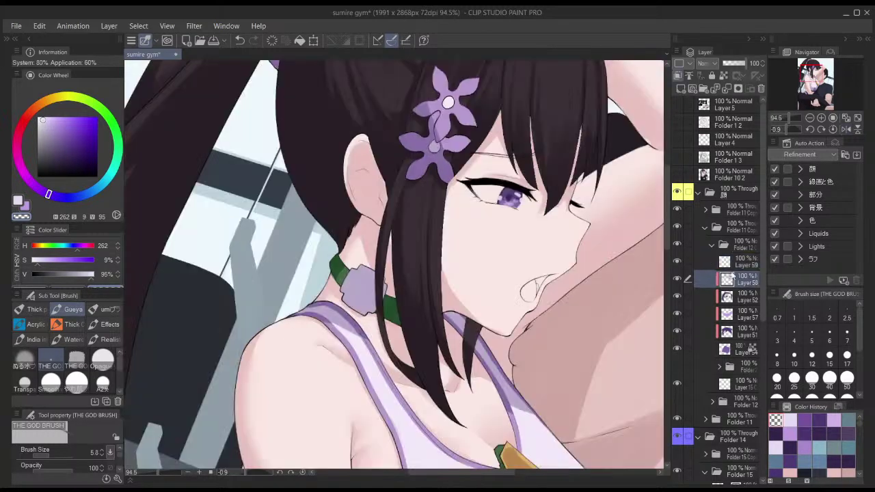
{"action": "scroll", "coordinate": [507, 187], "scroll_direction": "up", "scroll_amount": 5}
{"action": "left_click", "coordinate": [507, 255], "text": "alt"}
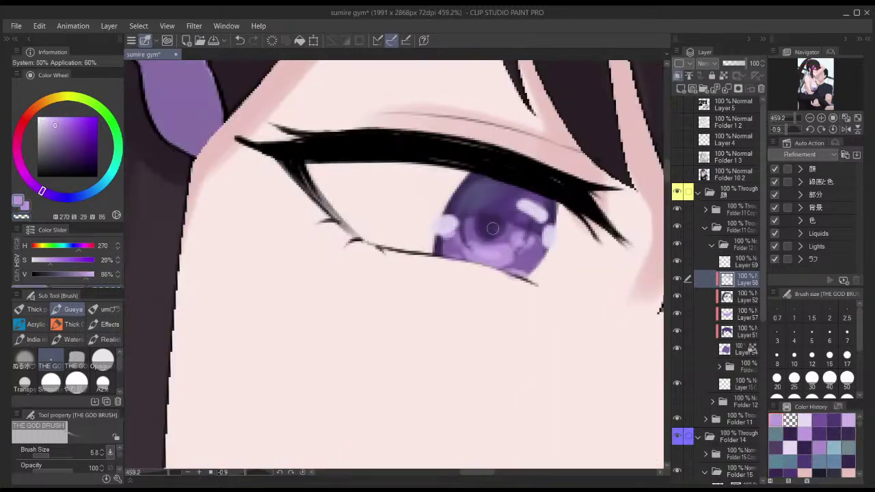
{"action": "left_click", "coordinate": [45, 115]}
{"action": "key", "text": "b"}
{"action": "mouse_move", "coordinate": [509, 251]}
{"action": "left_mouse_down"}
{"action": "mouse_move", "coordinate": [536, 272]}
{"action": "mouse_move", "coordinate": [518, 255]}
{"action": "left_mouse_up"}
{"action": "key", "text": "ctrl+z"}
{"action": "left_click_drag", "start_coordinate": [467, 261], "coordinate": [549, 270]}
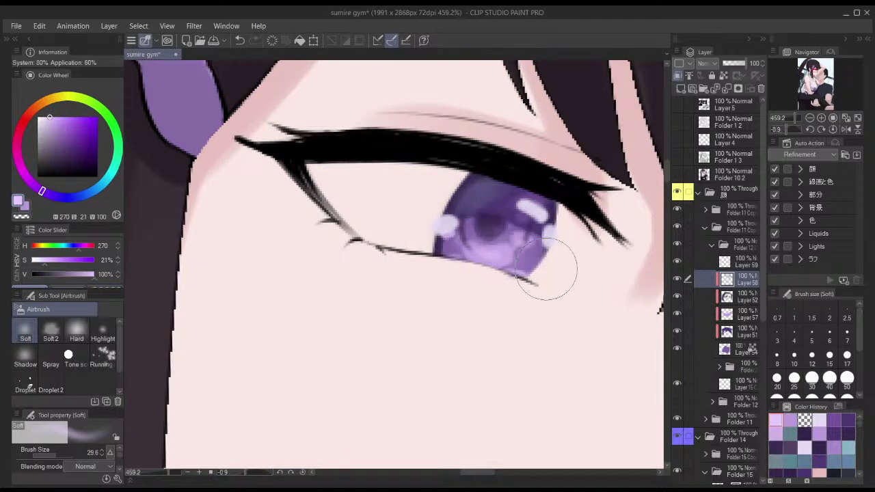
{"action": "key", "text": "ctrl+z"}
- Try the lower iris glow in HSV 270, 40, 100, undo it, and reduce the airbrush size to 25
{"action": "left_click_drag", "start_coordinate": [66, 123], "coordinate": [61, 116]}
{"action": "mouse_move", "coordinate": [467, 259]}
{"action": "left_mouse_down"}
{"action": "mouse_move", "coordinate": [524, 256]}
{"action": "mouse_move", "coordinate": [529, 269]}
{"action": "mouse_move", "coordinate": [473, 231]}
{"action": "mouse_move", "coordinate": [544, 259]}
{"action": "mouse_move", "coordinate": [535, 267]}
{"action": "mouse_move", "coordinate": [497, 248]}
{"action": "mouse_move", "coordinate": [530, 255]}
{"action": "left_mouse_up"}
{"action": "key", "text": "ctrl+z"}
{"action": "key", "text": "["}
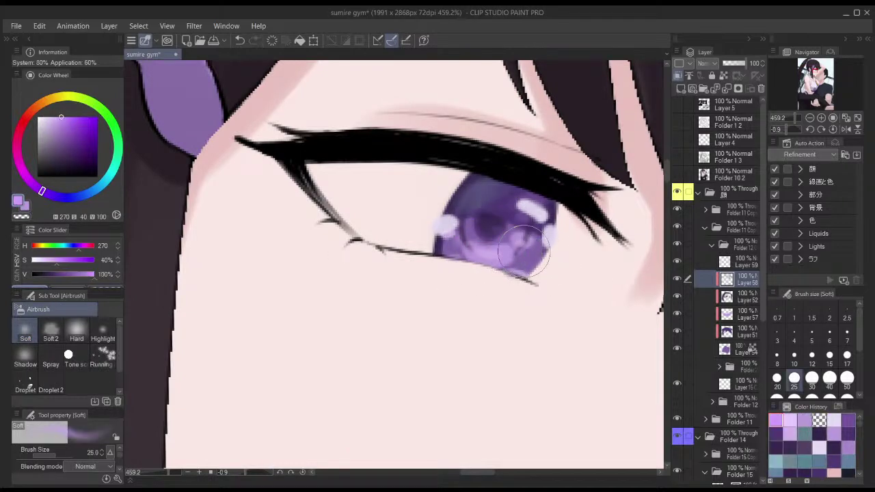
- Shift the colour to pinkish purple HSV 287, 32, 100, airbrush the lower iris down to size 20.5, and check the face mirrored
{"action": "left_click_drag", "start_coordinate": [55, 127], "coordinate": [57, 116]}
{"action": "left_click_drag", "start_coordinate": [33, 191], "coordinate": [29, 181]}
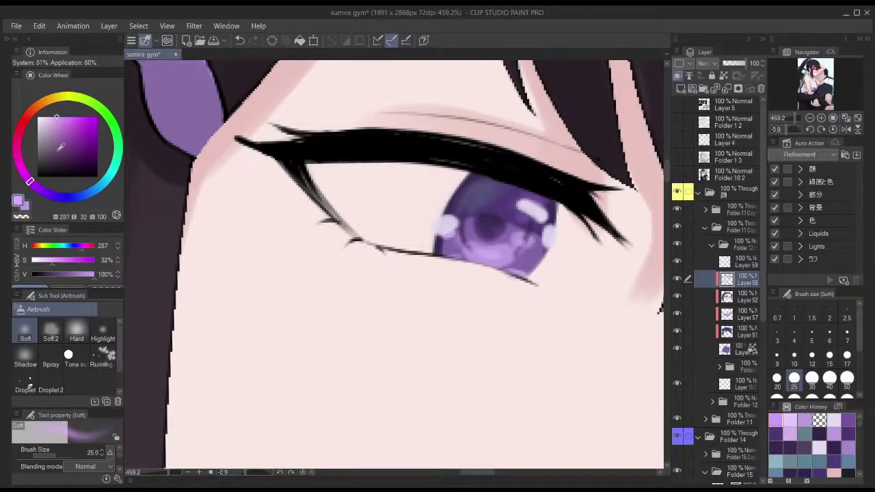
{"action": "mouse_move", "coordinate": [471, 256]}
{"action": "left_mouse_down"}
{"action": "mouse_move", "coordinate": [540, 240]}
{"action": "mouse_move", "coordinate": [480, 247]}
{"action": "mouse_move", "coordinate": [519, 261]}
{"action": "mouse_move", "coordinate": [528, 252]}
{"action": "mouse_move", "coordinate": [452, 275]}
{"action": "left_mouse_up"}
{"action": "key", "text": "]"}
{"action": "key", "text": "]"}
{"action": "key", "text": "["}
{"action": "key", "text": "ctrl+z"}
{"action": "key", "text": "["}
{"action": "key", "text": "["}
{"action": "key", "text": "["}
{"action": "key", "text": "h"}
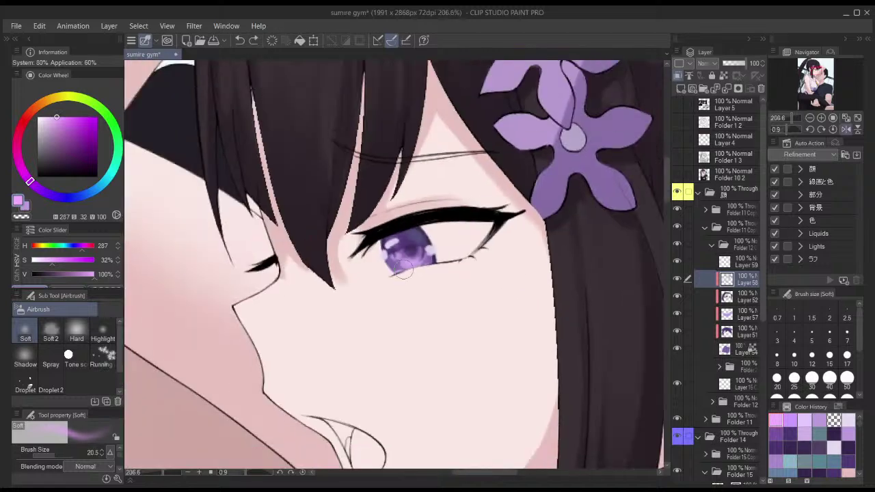
{"action": "key", "text": "h"}
{"action": "mouse_move", "coordinate": [500, 303]}
{"action": "left_mouse_down"}
{"action": "mouse_move", "coordinate": [469, 309]}
{"action": "mouse_move", "coordinate": [473, 219]}
{"action": "left_mouse_up"}
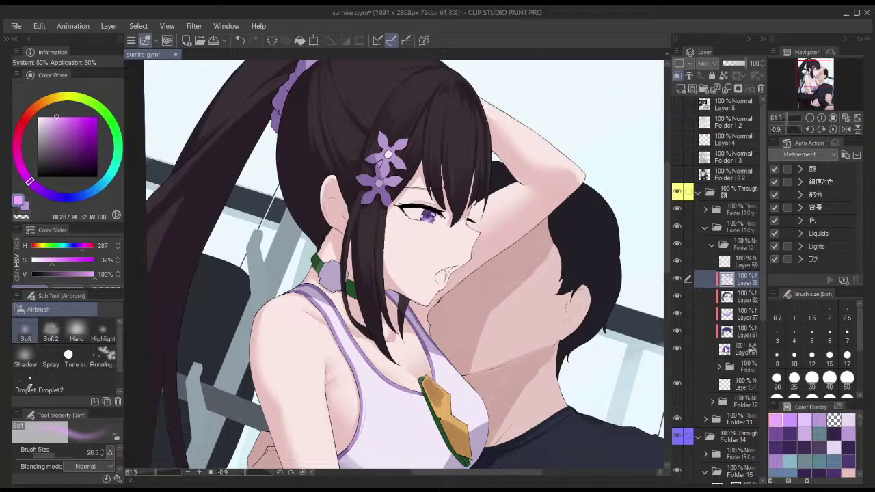
- Soften the iris's left edge on Layer 54 with the Blur tool at size 11.1
{"action": "left_click", "coordinate": [727, 349]}
{"action": "key", "text": "j"}
{"action": "scroll", "coordinate": [490, 267], "scroll_direction": "up", "scroll_amount": 12}
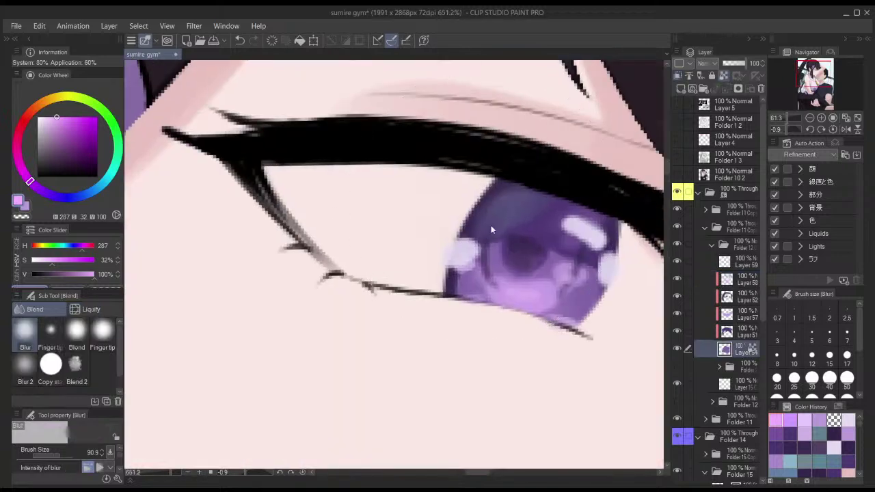
{"action": "left_click_drag", "start_coordinate": [490, 266], "coordinate": [405, 234]}
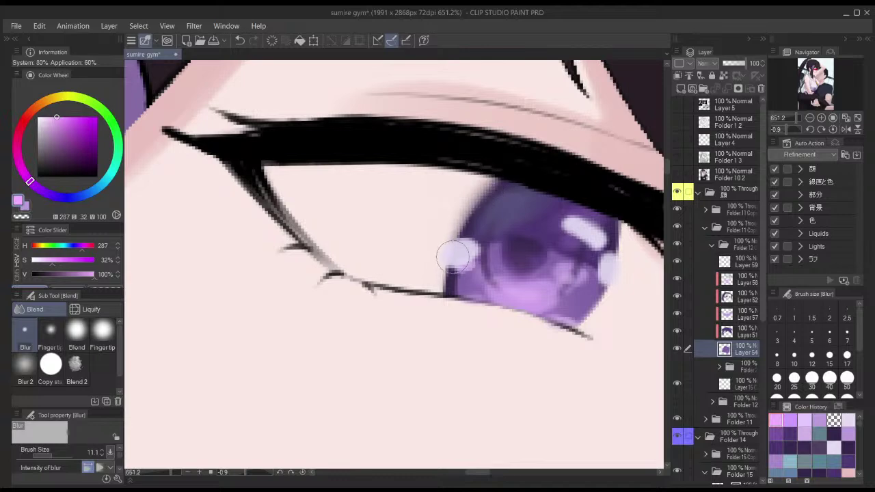
- Blur the iris's upper-left and left outline on Layer 54 to soften it beneath the upper lashes
{"action": "mouse_move", "coordinate": [498, 176]}
{"action": "left_mouse_down"}
{"action": "mouse_move", "coordinate": [473, 204]}
{"action": "mouse_move", "coordinate": [463, 238]}
{"action": "mouse_move", "coordinate": [446, 232]}
{"action": "mouse_move", "coordinate": [494, 183]}
{"action": "mouse_move", "coordinate": [456, 244]}
{"action": "left_mouse_up"}
{"action": "key", "text": "ctrl+z"}
{"action": "mouse_move", "coordinate": [497, 179]}
{"action": "left_mouse_down"}
{"action": "mouse_move", "coordinate": [460, 236]}
{"action": "mouse_move", "coordinate": [474, 208]}
{"action": "mouse_move", "coordinate": [447, 290]}
{"action": "mouse_move", "coordinate": [464, 226]}
{"action": "mouse_move", "coordinate": [502, 176]}
{"action": "mouse_move", "coordinate": [448, 271]}
{"action": "left_mouse_up"}
{"action": "scroll", "coordinate": [448, 271], "scroll_direction": "down", "scroll_amount": 10}
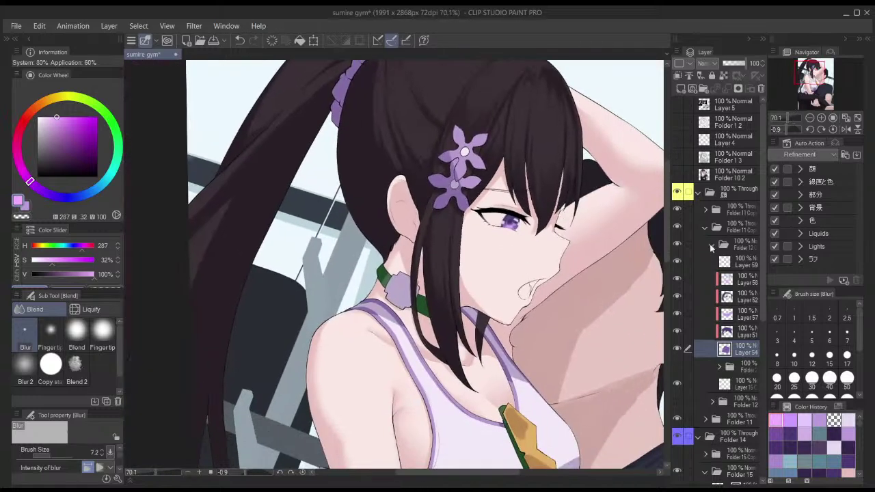
- Show the other face variant: make Folder 12 and Layer 15 Copy visible, and hide Layer 16 and the Folder 12 copy
{"action": "left_click", "coordinate": [712, 244]}
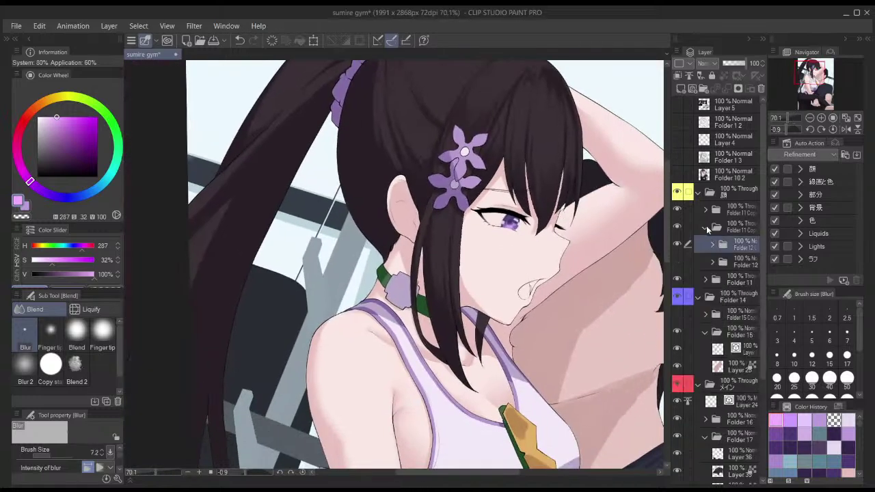
{"action": "left_click", "coordinate": [705, 227]}
{"action": "left_click", "coordinate": [706, 228]}
{"action": "left_click", "coordinate": [707, 210]}
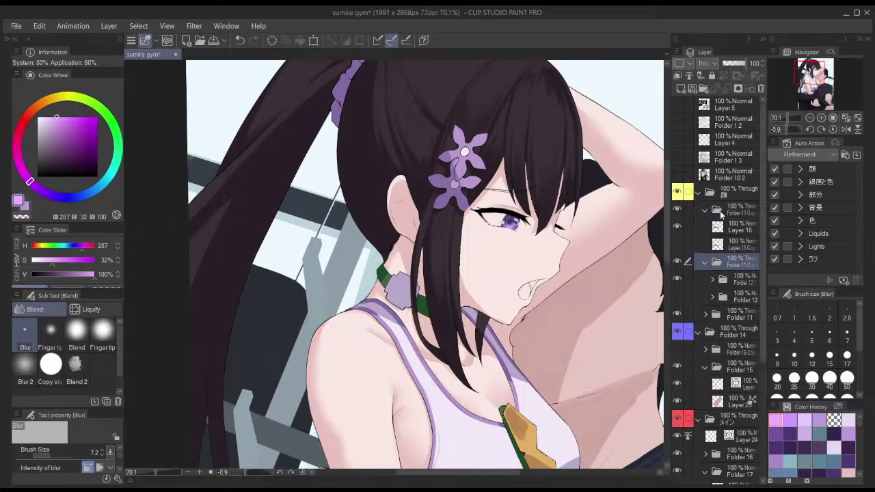
{"action": "left_click", "coordinate": [677, 227]}
{"action": "left_click", "coordinate": [678, 297]}
{"action": "left_click", "coordinate": [678, 297]}
{"action": "left_click", "coordinate": [678, 296]}
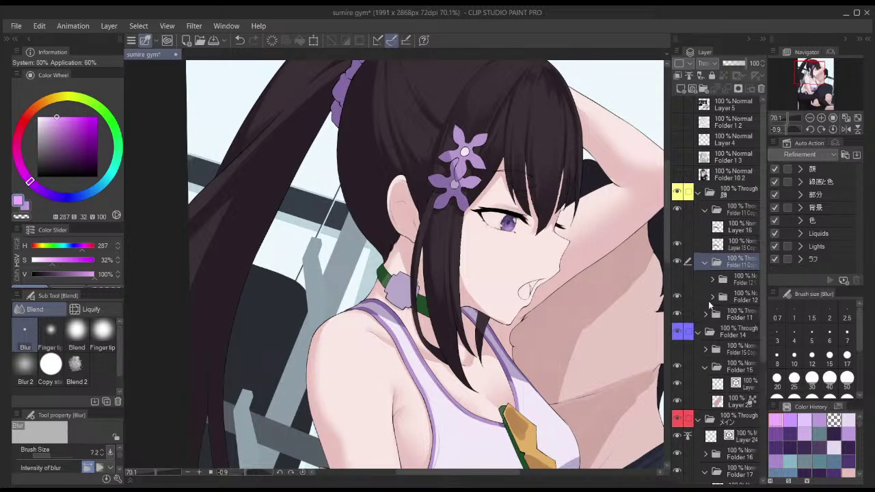
- Unlock transparent pixels on Layer 48 in Folder 12 and blur the outline of this eye's iris
{"action": "left_click", "coordinate": [711, 297]}
{"action": "left_click", "coordinate": [737, 384]}
{"action": "left_click", "coordinate": [738, 401]}
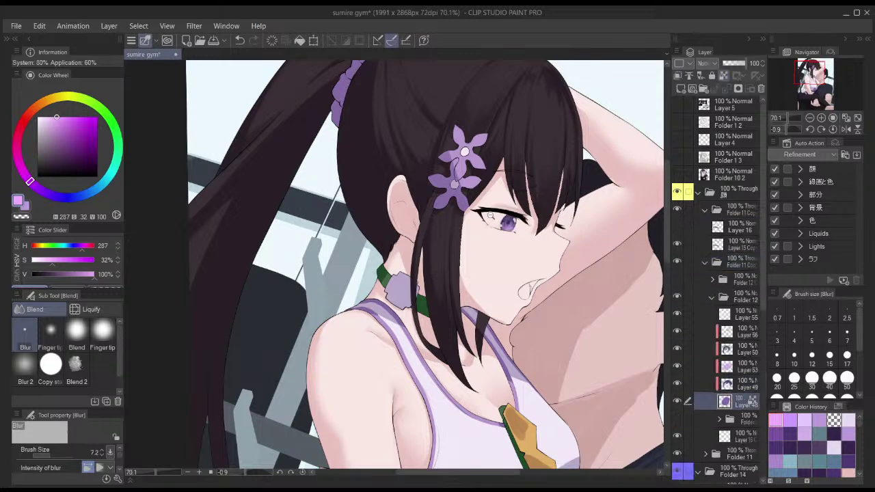
{"action": "scroll", "coordinate": [495, 220], "scroll_direction": "up", "scroll_amount": 8}
{"action": "left_click", "coordinate": [724, 76]}
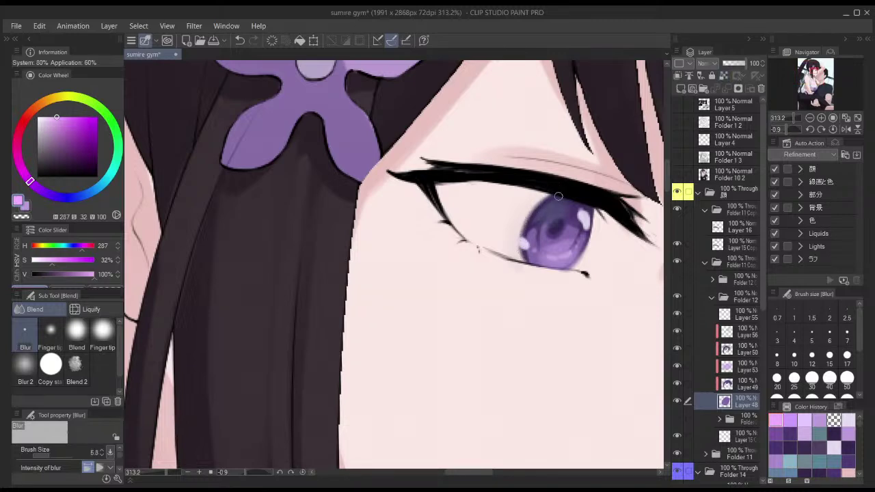
{"action": "scroll", "coordinate": [543, 290], "scroll_direction": "down", "scroll_amount": 8}
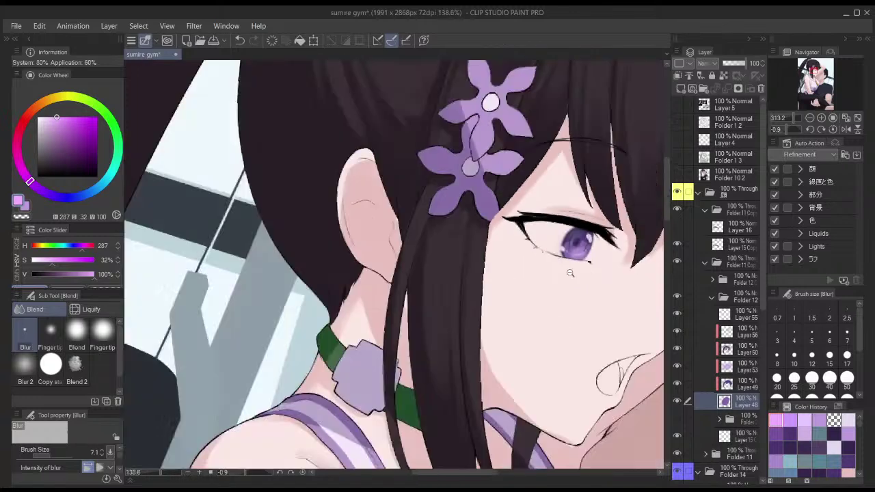
{"action": "scroll", "coordinate": [544, 291], "scroll_direction": "down", "scroll_amount": 2}
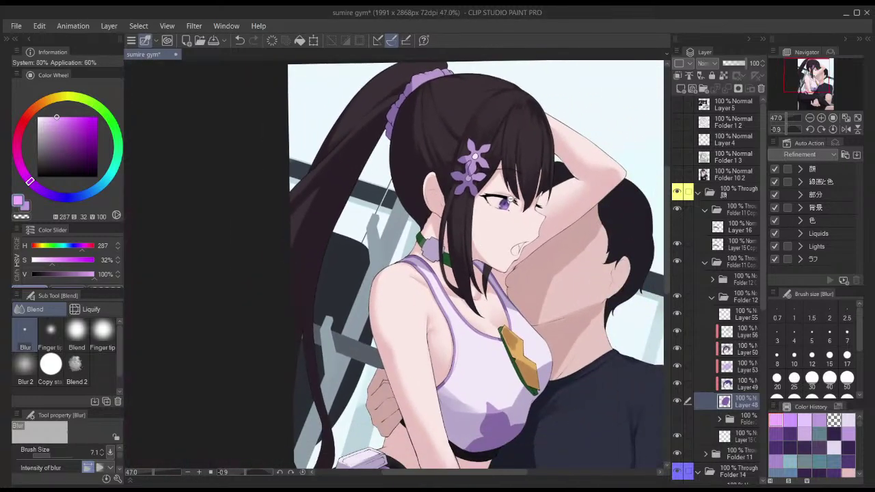
{"action": "scroll", "coordinate": [536, 201], "scroll_direction": "up", "scroll_amount": 6}
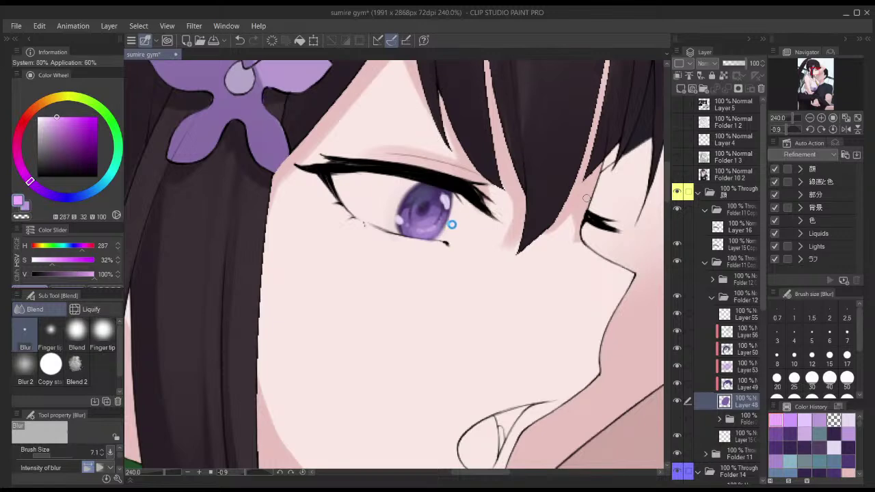
{"action": "left_click", "coordinate": [506, 296]}
{"action": "key", "text": "h"}
{"action": "key", "text": "h"}
- Try a muted teal reflection across the upper iris on Layer 56 with THE GOD BRUSH
{"action": "left_click", "coordinate": [729, 322]}
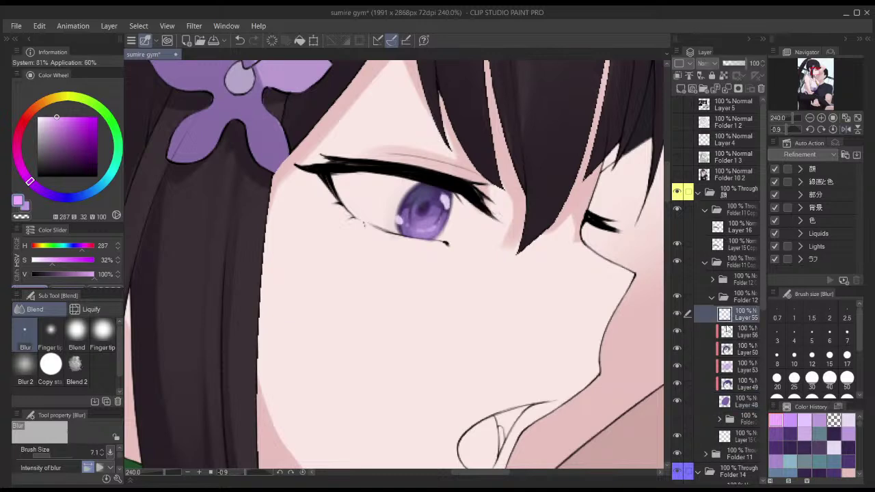
{"action": "left_click", "coordinate": [726, 332]}
{"action": "key", "text": "b"}
{"action": "key", "text": "c"}
{"action": "key", "text": "]"}
{"action": "mouse_move", "coordinate": [410, 203]}
{"action": "left_mouse_down"}
{"action": "mouse_move", "coordinate": [345, 234]}
{"action": "mouse_move", "coordinate": [428, 205]}
{"action": "left_mouse_up"}
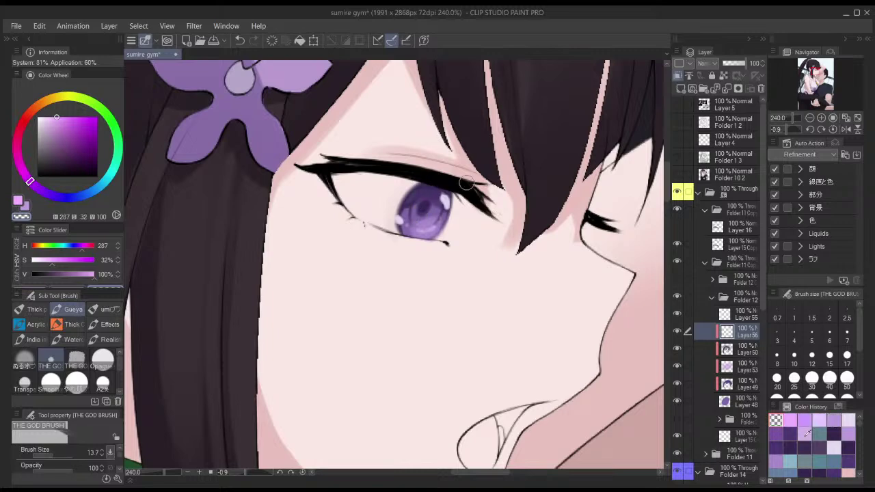
{"action": "left_click", "coordinate": [819, 436]}
{"action": "left_click_drag", "start_coordinate": [412, 200], "coordinate": [444, 190]}
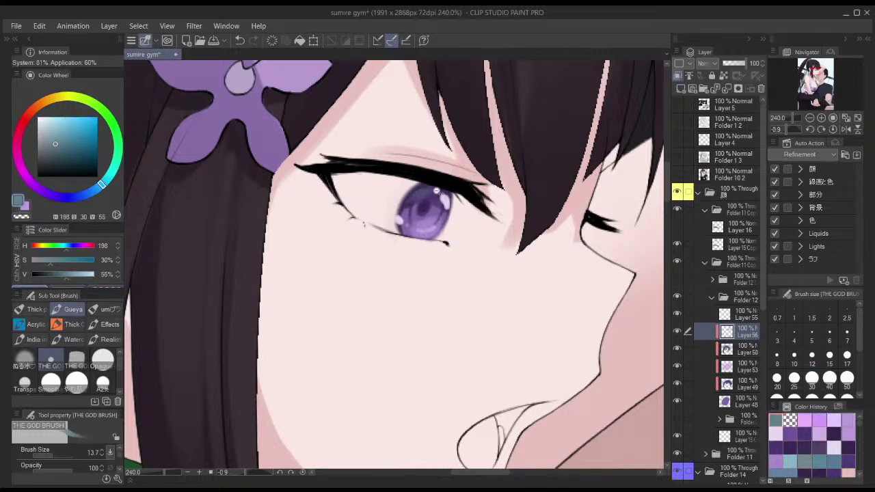
{"action": "scroll", "coordinate": [444, 188], "scroll_direction": "up", "scroll_amount": 3}
{"action": "key", "text": "bracketleft"}
{"action": "key", "text": "bracketright"}
{"action": "key", "text": "ctrl+z"}
- Repaint the muted teal reflection on the upper iris of Layer 56, using a smaller brush
{"action": "left_click_drag", "start_coordinate": [429, 184], "coordinate": [406, 219]}
{"action": "key", "text": "ctrl+z"}
{"action": "key", "text": "bracketleft"}
{"action": "mouse_move", "coordinate": [422, 185]}
{"action": "left_mouse_down"}
{"action": "mouse_move", "coordinate": [410, 203]}
{"action": "mouse_move", "coordinate": [419, 213]}
{"action": "left_mouse_up"}
{"action": "scroll", "coordinate": [435, 204], "scroll_direction": "down", "scroll_amount": 5}
{"action": "scroll", "coordinate": [460, 213], "scroll_direction": "down", "scroll_amount": 2}
{"action": "scroll", "coordinate": [450, 218], "scroll_direction": "up", "scroll_amount": 4}
{"action": "key", "text": "bracketright"}
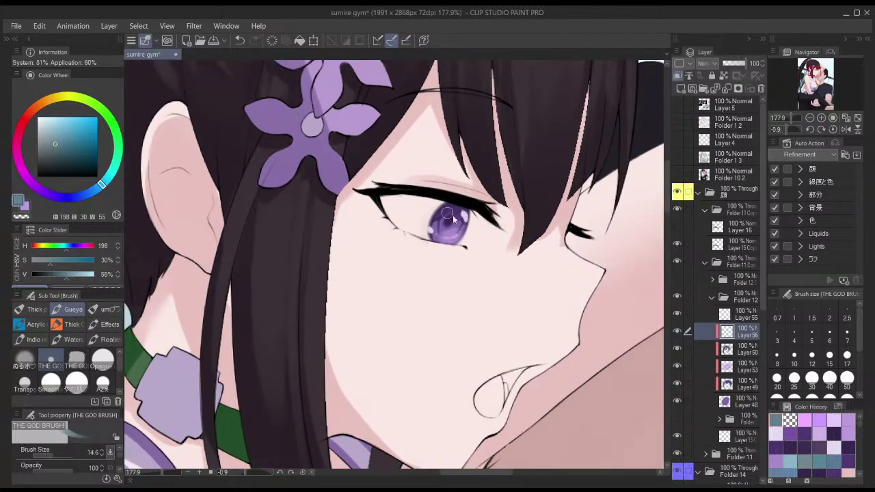
{"action": "scroll", "coordinate": [483, 208], "scroll_direction": "down", "scroll_amount": 3}
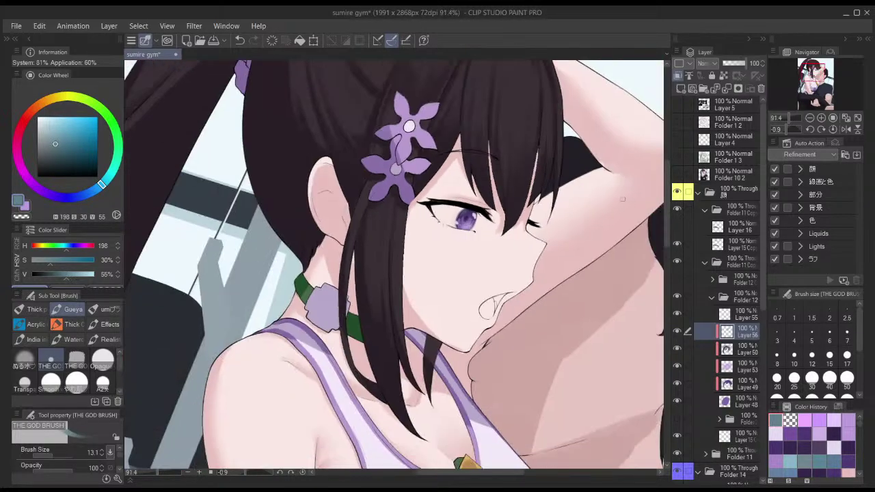
- Show the Folder 12 copy eye instead of Folder 12 and try a reflection on its upper iris on Layer 58
{"action": "left_click", "coordinate": [713, 297]}
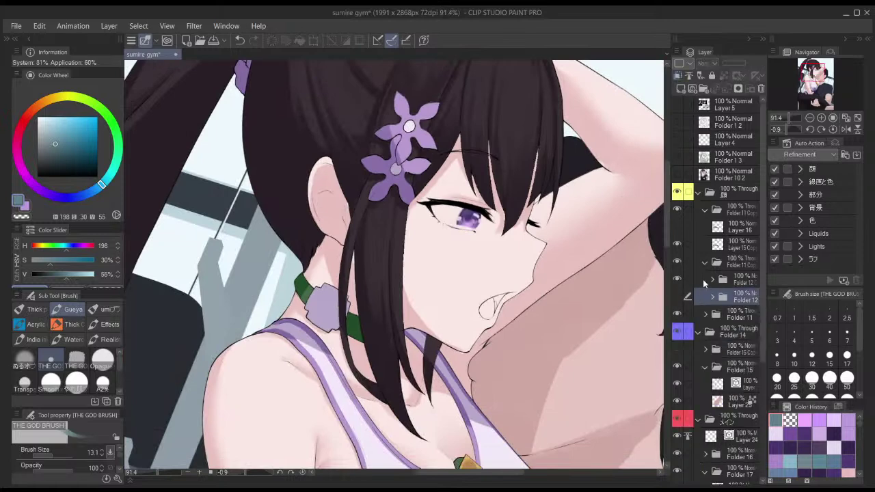
{"action": "left_click", "coordinate": [721, 281]}
{"action": "left_click", "coordinate": [712, 281]}
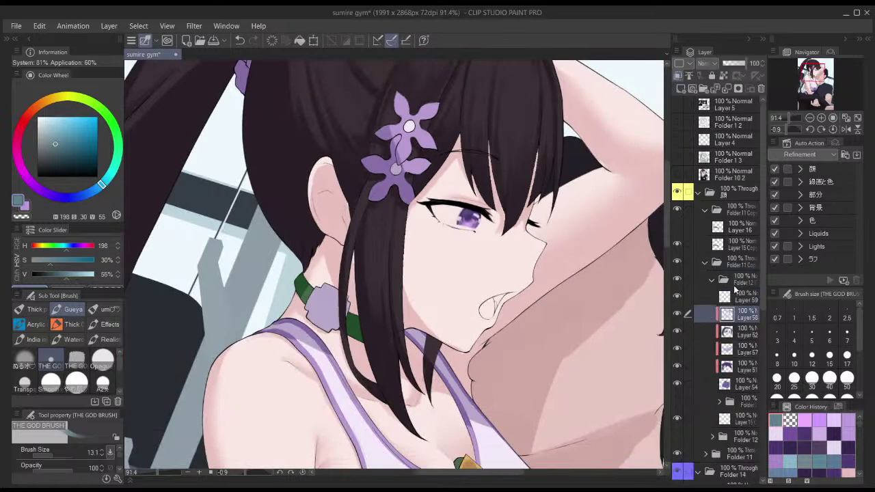
{"action": "left_click", "coordinate": [736, 314]}
{"action": "scroll", "coordinate": [493, 194], "scroll_direction": "up", "scroll_amount": 2}
{"action": "scroll", "coordinate": [494, 193], "scroll_direction": "up", "scroll_amount": 3}
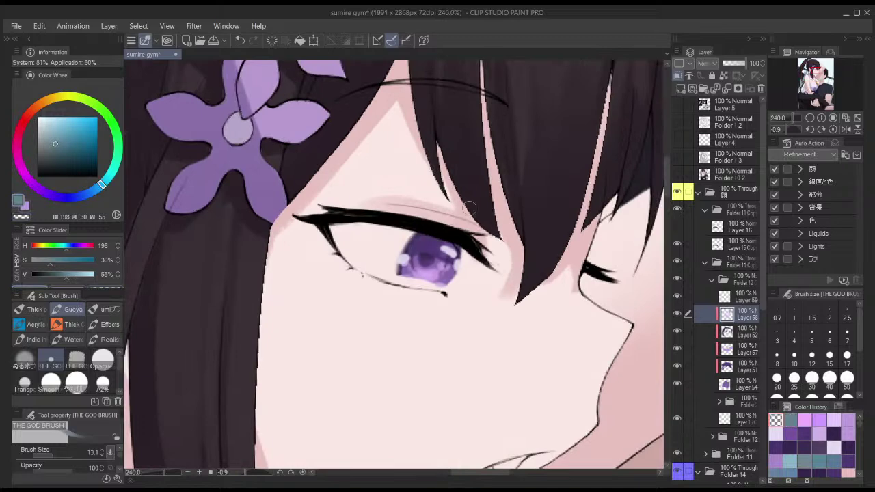
{"action": "key", "text": "]"}
{"action": "left_click_drag", "start_coordinate": [415, 245], "coordinate": [428, 238]}
{"action": "key", "text": "ctrl+z"}
{"action": "key", "text": "bracketleft"}
{"action": "scroll", "coordinate": [420, 243], "scroll_direction": "down", "scroll_amount": 4}
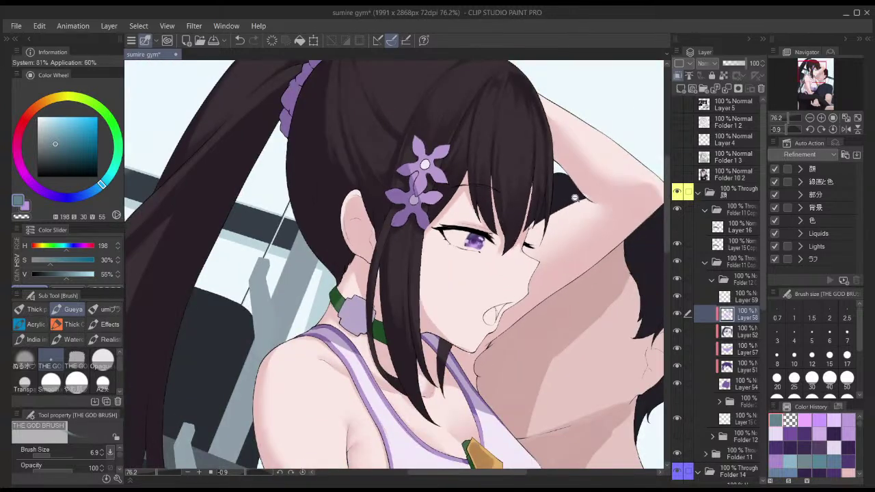
- Collapse the eye folders and the 顔 folder, review the whole illustration, and save the file
{"action": "left_click", "coordinate": [710, 280]}
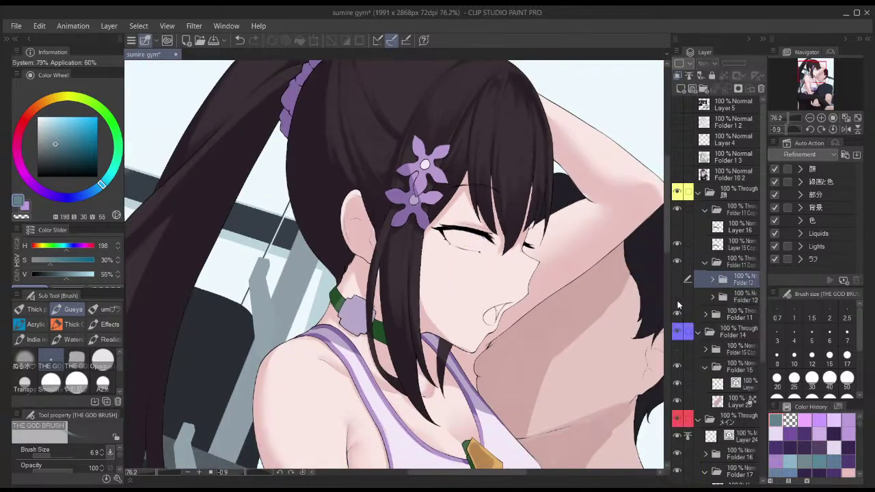
{"action": "left_click", "coordinate": [707, 261]}
{"action": "left_click", "coordinate": [699, 193]}
{"action": "scroll", "coordinate": [574, 236], "scroll_direction": "down", "scroll_amount": 2}
{"action": "left_click_drag", "start_coordinate": [602, 274], "coordinate": [583, 182]}
{"action": "key", "text": "h"}
{"action": "key", "text": "h"}
{"action": "scroll", "coordinate": [592, 212], "scroll_direction": "down", "scroll_amount": 1}
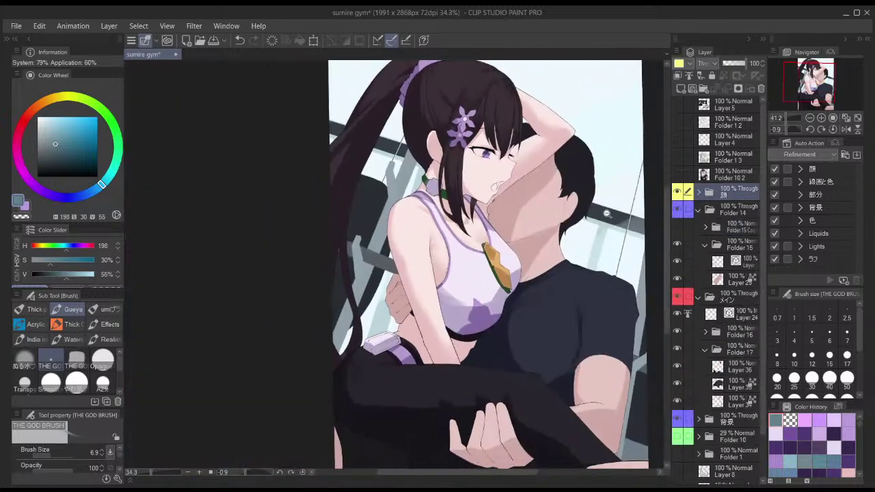
{"action": "scroll", "coordinate": [594, 218], "scroll_direction": "down", "scroll_amount": 2}
{"action": "left_click_drag", "start_coordinate": [615, 241], "coordinate": [583, 217]}
{"action": "key", "text": "r"}
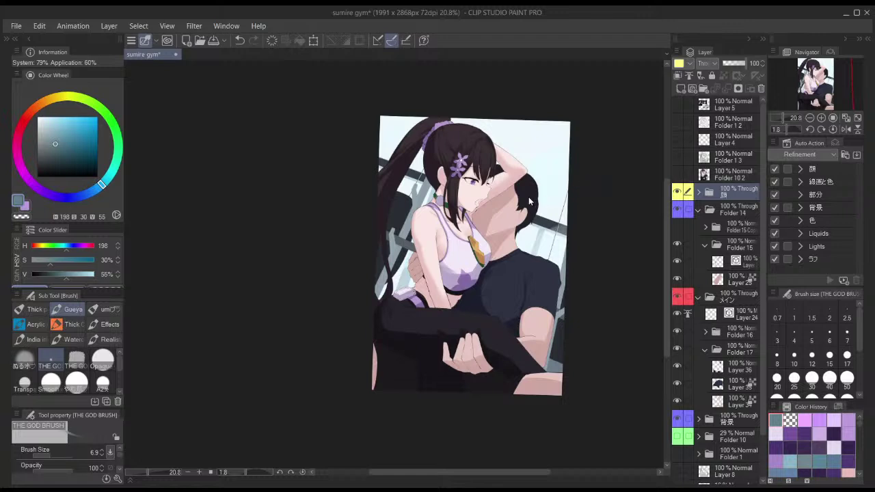
{"action": "key", "text": "ctrl+s"}
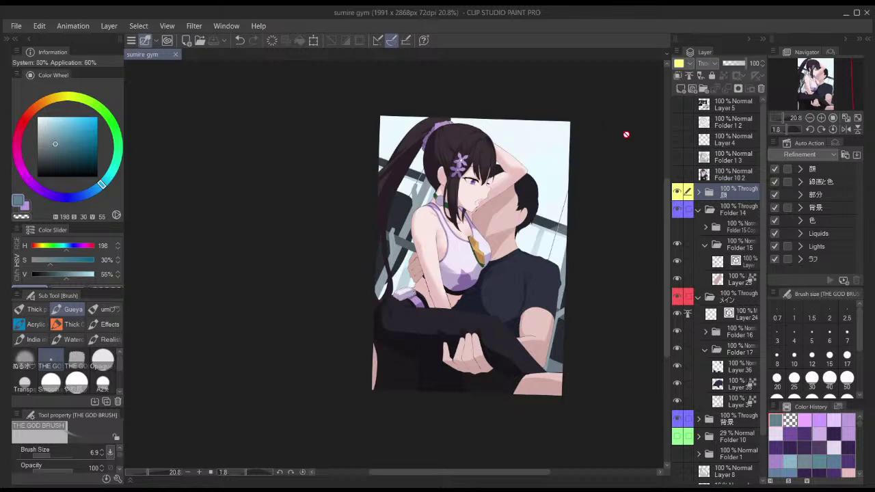
- Compare the current painting with the earlier rendered version by toggling the visibility of Folder 10 2
{"action": "left_click", "coordinate": [677, 176]}
{"action": "left_click", "coordinate": [677, 176]}
{"action": "left_click", "coordinate": [676, 176]}
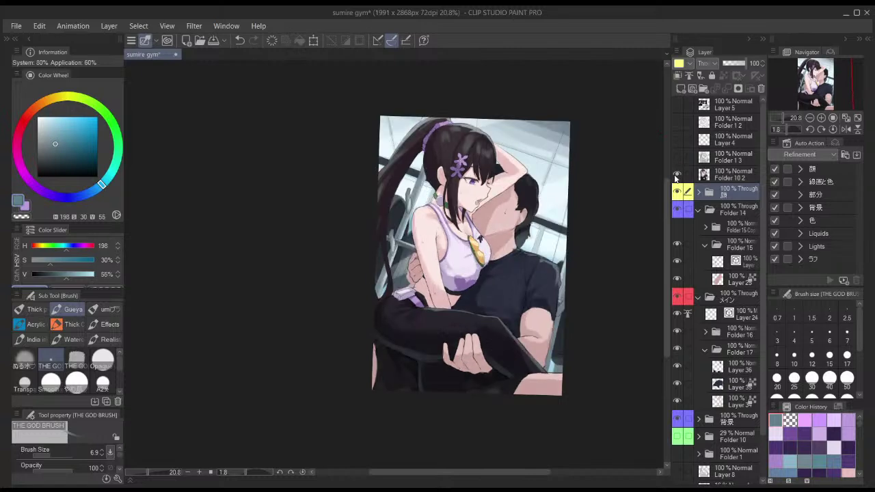
{"action": "left_click", "coordinate": [677, 176]}
{"action": "left_click", "coordinate": [677, 178]}
{"action": "left_click", "coordinate": [678, 177]}
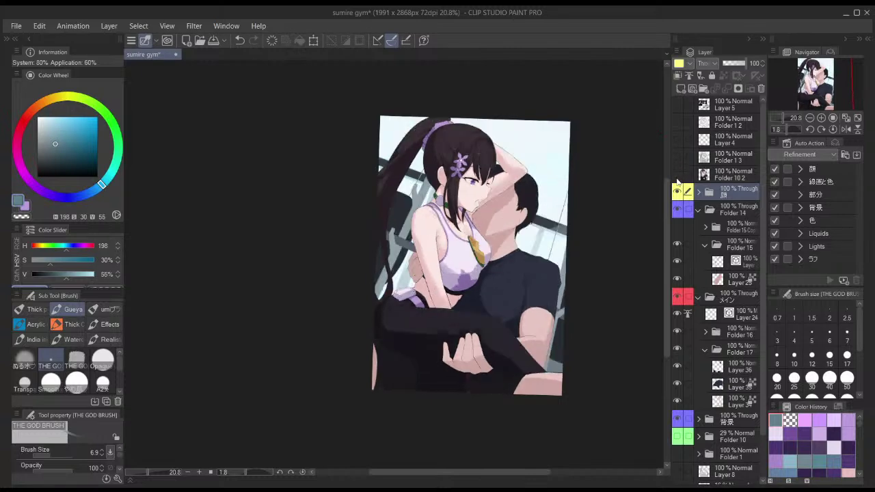
{"action": "left_click", "coordinate": [677, 176]}
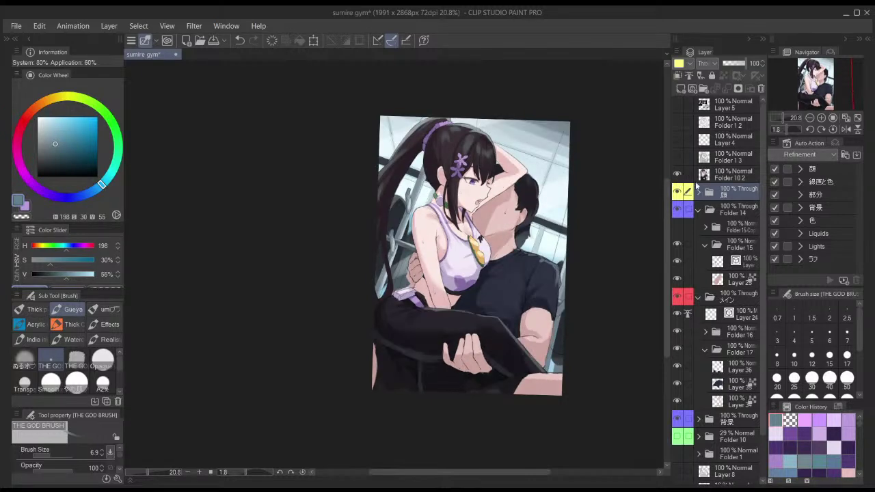
{"action": "left_click", "coordinate": [678, 177]}
- Collapse Folders 14 and 17, expand Folder 16, and select Layer 61 inside Folder 24 for skin shading
{"action": "left_click", "coordinate": [698, 211]}
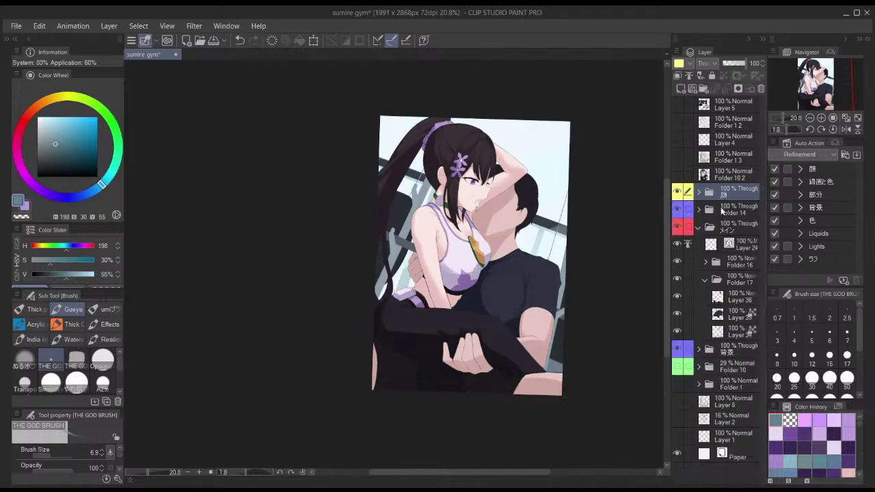
{"action": "left_click", "coordinate": [711, 331]}
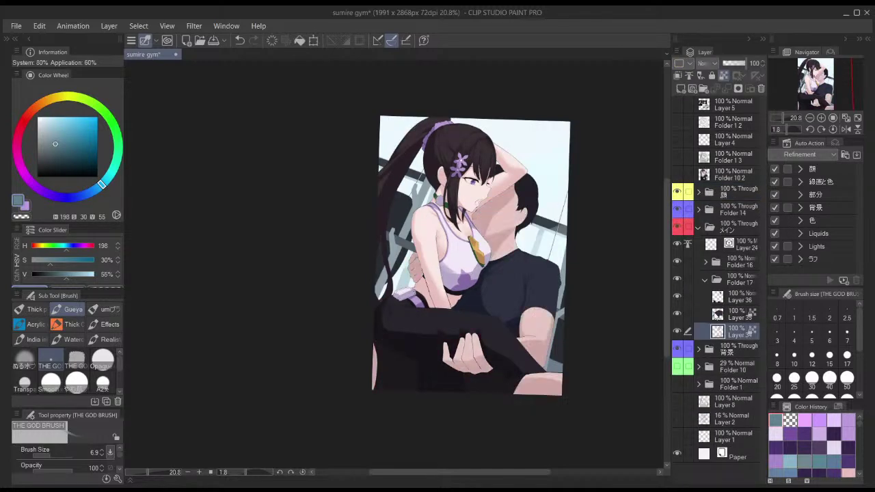
{"action": "left_click", "coordinate": [703, 281]}
{"action": "left_click", "coordinate": [706, 262]}
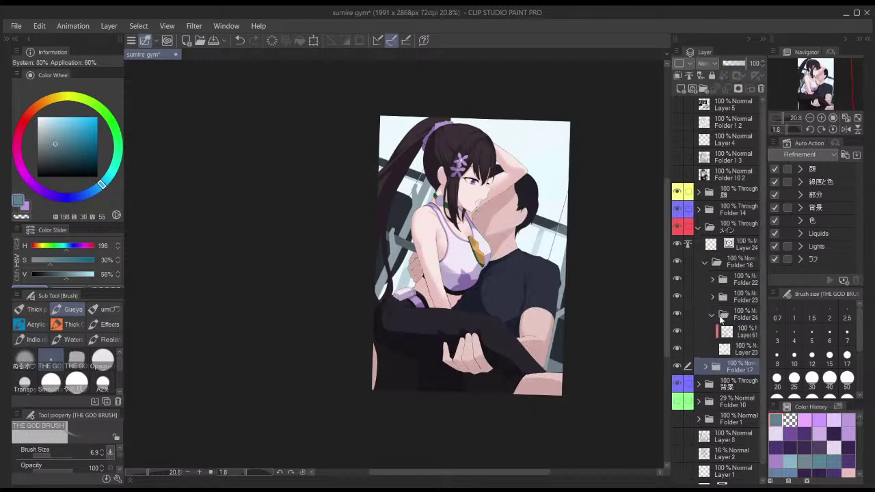
{"action": "left_click", "coordinate": [725, 334]}
{"action": "left_click", "coordinate": [679, 333]}
{"action": "left_click", "coordinate": [679, 334]}
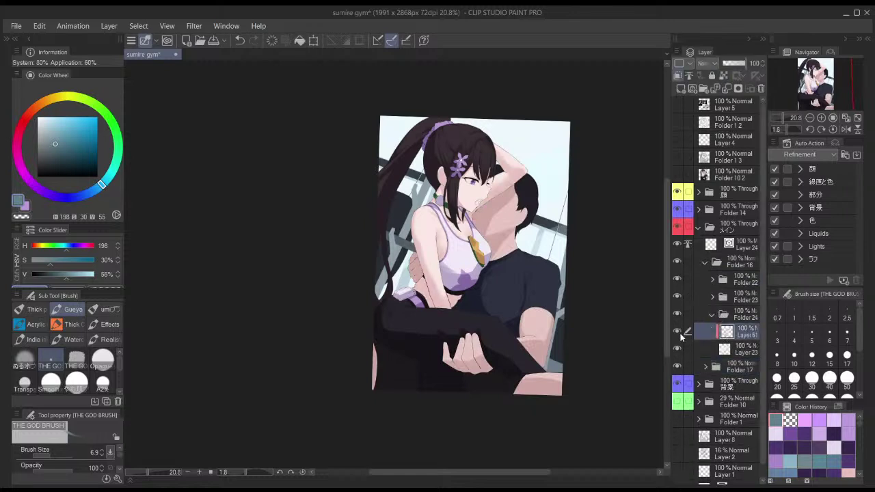
{"action": "left_click", "coordinate": [679, 189]}
{"action": "left_click", "coordinate": [679, 186]}
{"action": "left_click", "coordinate": [679, 178]}
- Sample the light pink skin shadow colour and paint a soft shadow on the shoulder beside the strap on Layer 61
{"action": "key", "text": "period"}
{"action": "left_click", "coordinate": [441, 297], "text": "alt"}
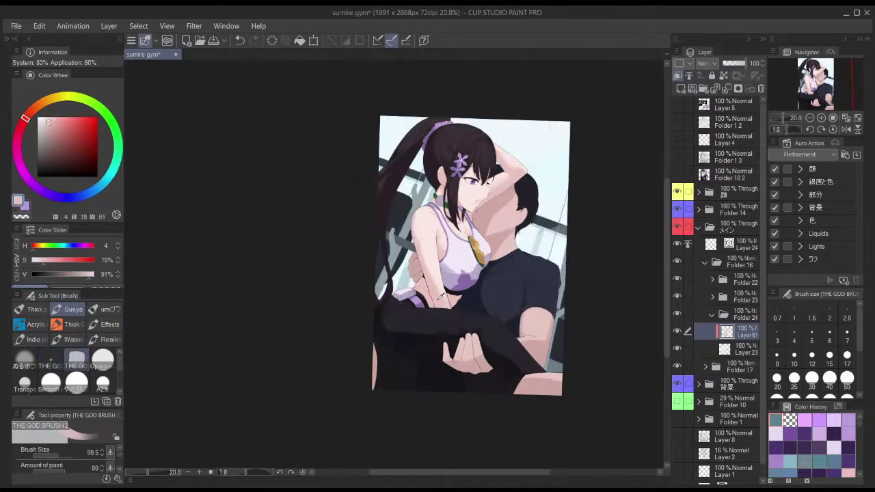
{"action": "left_click_drag", "start_coordinate": [423, 219], "coordinate": [465, 198]}
{"action": "mouse_move", "coordinate": [489, 189]}
{"action": "left_mouse_down"}
{"action": "mouse_move", "coordinate": [470, 181]}
{"action": "mouse_move", "coordinate": [486, 192]}
{"action": "left_mouse_up"}
{"action": "key", "text": "comma"}
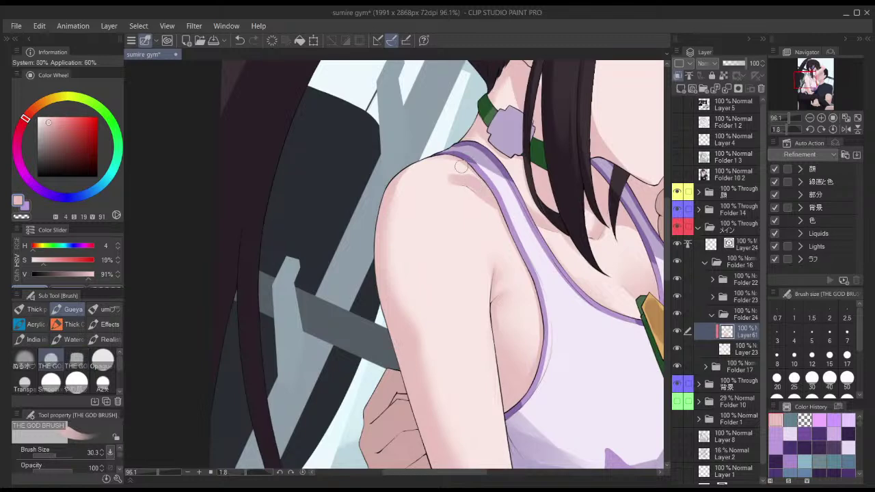
{"action": "key", "text": "j"}
{"action": "scroll", "coordinate": [447, 172], "scroll_direction": "down", "scroll_amount": 2}
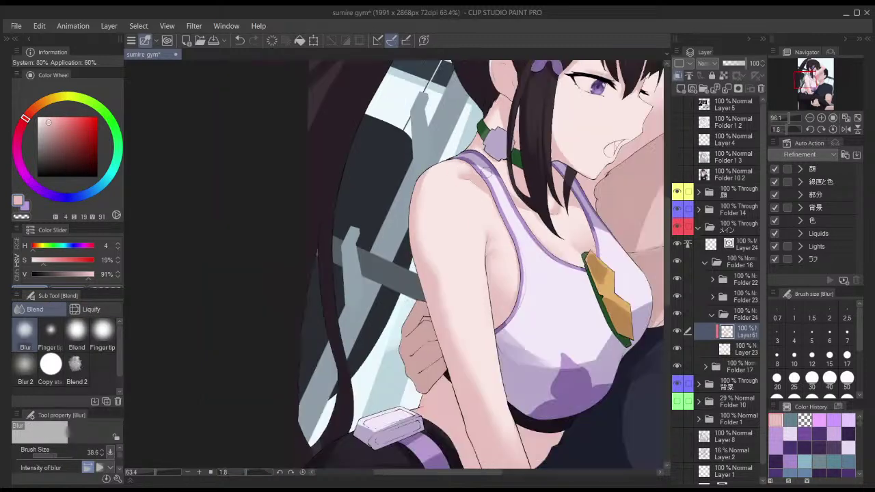
{"action": "key", "text": "b"}
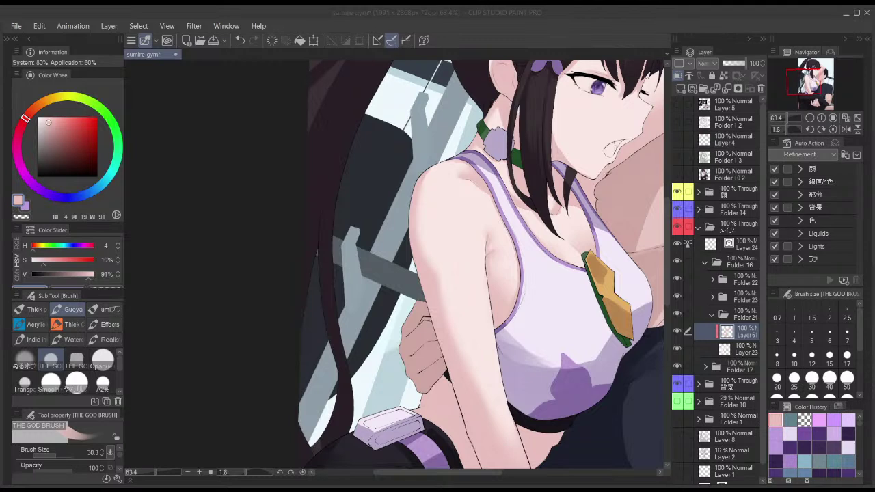
- Check the shaded shoulder and upper body against the rendered version in Folder 10 2
{"action": "left_click", "coordinate": [677, 177]}
{"action": "left_click", "coordinate": [677, 177]}
{"action": "scroll", "coordinate": [617, 231], "scroll_direction": "down", "scroll_amount": 2}
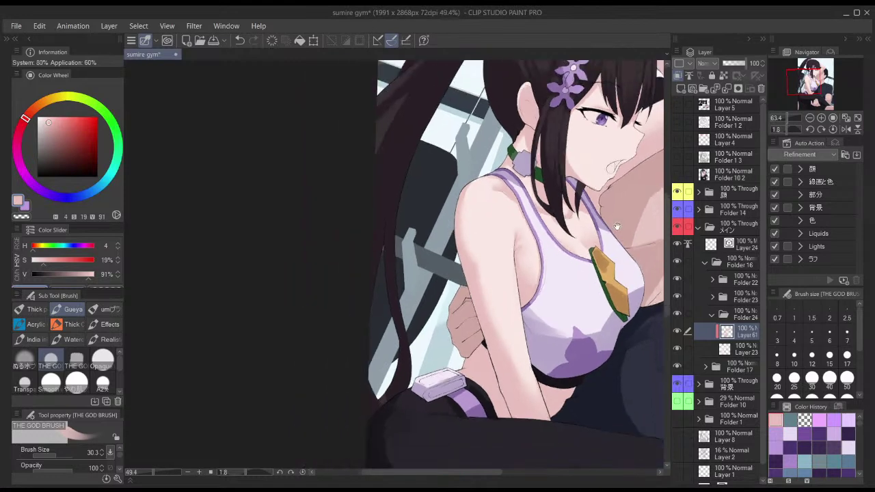
{"action": "left_click_drag", "start_coordinate": [641, 219], "coordinate": [551, 279]}
{"action": "left_click_drag", "start_coordinate": [591, 258], "coordinate": [565, 267]}
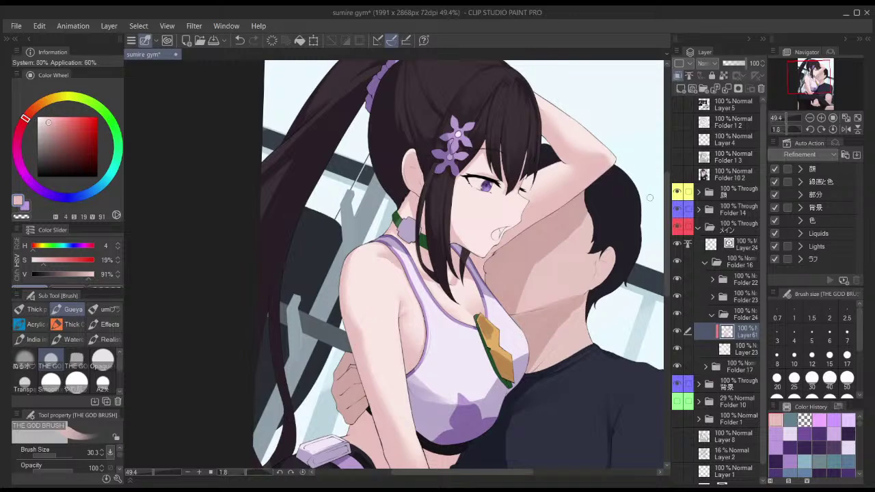
- Collapse Folder 24, expand Folder 22, and identify and select its lowest layer, which holds the tank top's base colours
{"action": "scroll", "coordinate": [611, 238], "scroll_direction": "down", "scroll_amount": 2}
{"action": "mouse_move", "coordinate": [605, 252]}
{"action": "left_mouse_down"}
{"action": "mouse_move", "coordinate": [589, 179]}
{"action": "mouse_move", "coordinate": [573, 220]}
{"action": "mouse_move", "coordinate": [575, 238]}
{"action": "left_mouse_up"}
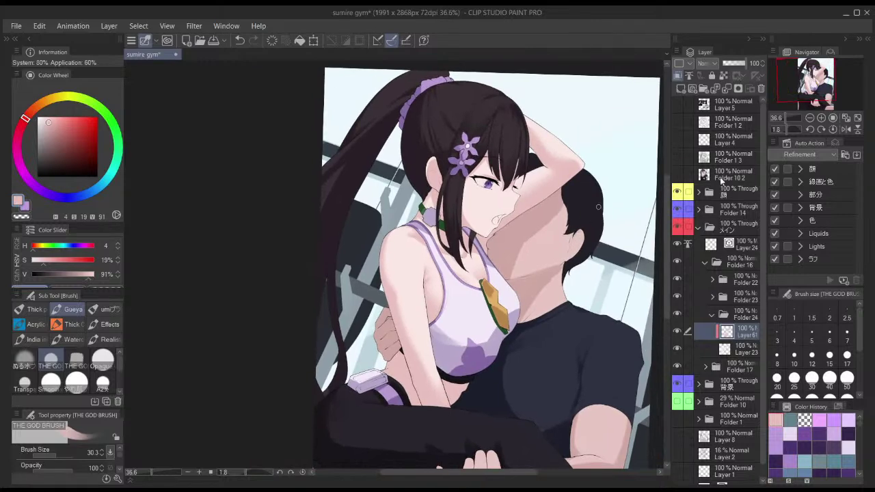
{"action": "left_click", "coordinate": [712, 315]}
{"action": "left_click", "coordinate": [713, 298]}
{"action": "left_click", "coordinate": [714, 296]}
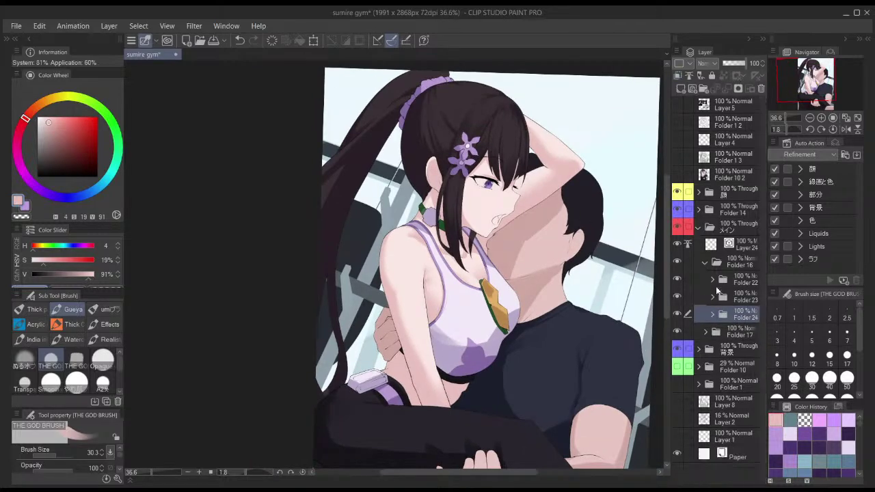
{"action": "left_click", "coordinate": [713, 280]}
{"action": "left_click", "coordinate": [678, 347]}
{"action": "left_click", "coordinate": [678, 347]}
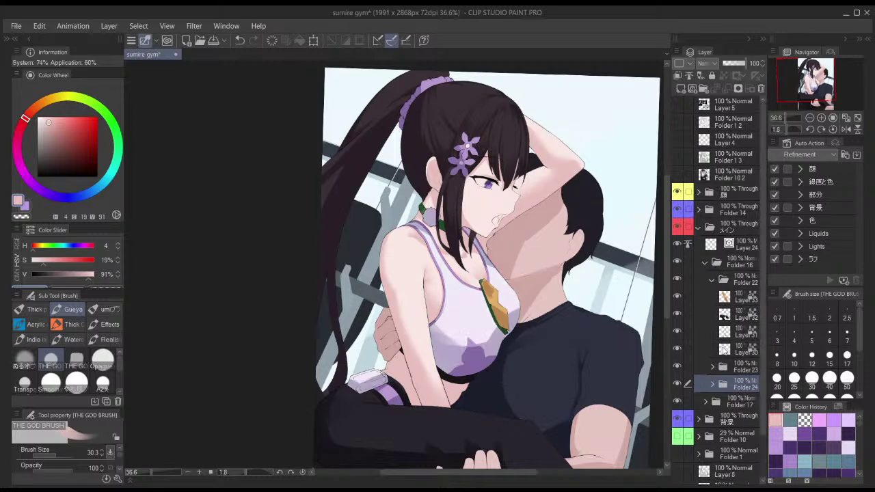
{"action": "left_click", "coordinate": [723, 348]}
- Paint over the tank top's side shadow in sampled lavender tones with THE GOD BRUSH 2 and compare it with Folder 10 2
{"action": "key", "text": "period"}
{"action": "left_click_drag", "start_coordinate": [445, 270], "coordinate": [489, 269]}
{"action": "left_click_drag", "start_coordinate": [489, 269], "coordinate": [484, 172]}
{"action": "left_click_drag", "start_coordinate": [468, 211], "coordinate": [476, 183]}
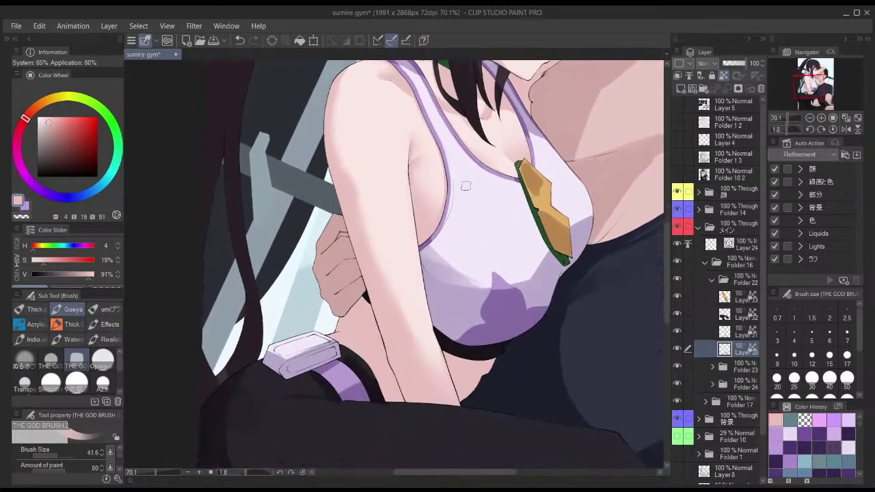
{"action": "left_click", "coordinate": [471, 231], "text": "alt"}
{"action": "left_click_drag", "start_coordinate": [444, 257], "coordinate": [454, 264]}
{"action": "left_click", "coordinate": [446, 311], "text": "alt"}
{"action": "left_click_drag", "start_coordinate": [445, 312], "coordinate": [451, 301]}
{"action": "left_click", "coordinate": [451, 298], "text": "alt"}
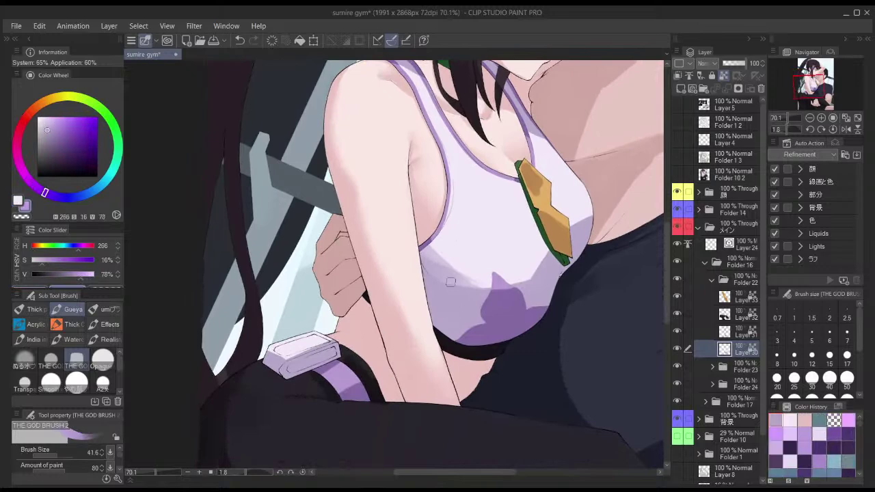
{"action": "left_click_drag", "start_coordinate": [496, 207], "coordinate": [485, 235]}
{"action": "left_click", "coordinate": [677, 175]}
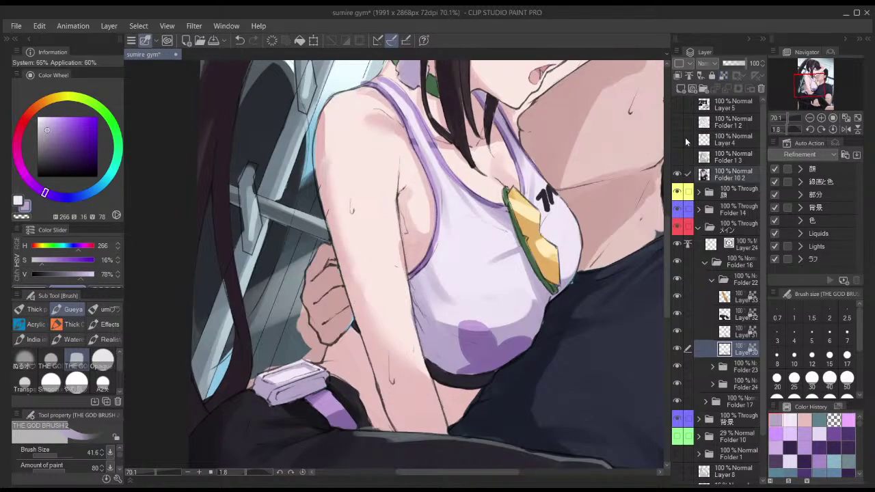
{"action": "left_click", "coordinate": [679, 177]}
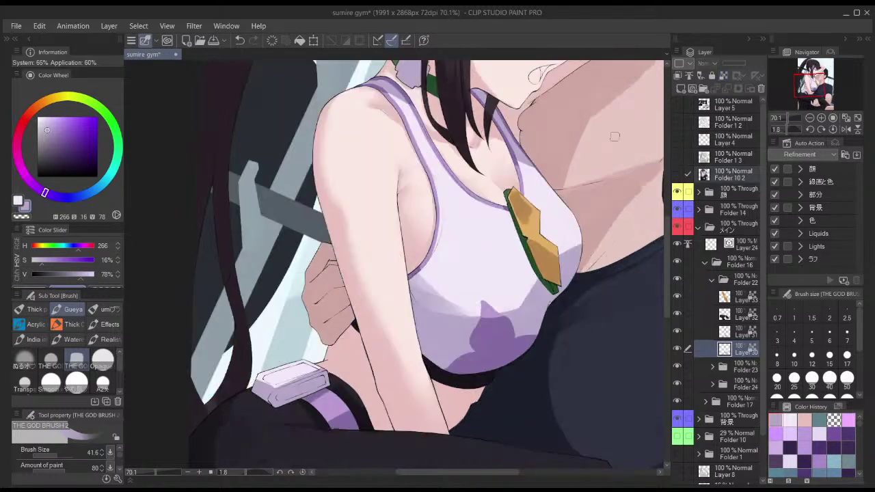
- Paint a thin lavender fold below the neckline beside the gold ornament, using a smaller brush of about 19
{"action": "key", "text": "bracketleft"}
{"action": "key", "text": "bracketleft"}
{"action": "key", "text": "bracketleft"}
{"action": "left_click_drag", "start_coordinate": [511, 215], "coordinate": [497, 214]}
{"action": "mouse_move", "coordinate": [537, 161]}
{"action": "left_mouse_down"}
{"action": "mouse_move", "coordinate": [512, 167]}
{"action": "mouse_move", "coordinate": [543, 152]}
{"action": "mouse_move", "coordinate": [524, 130]}
{"action": "left_mouse_up"}
{"action": "key", "text": "shift+space"}
{"action": "scroll", "coordinate": [448, 181], "scroll_direction": "up", "scroll_amount": 5}
{"action": "key", "text": "ctrl+z"}
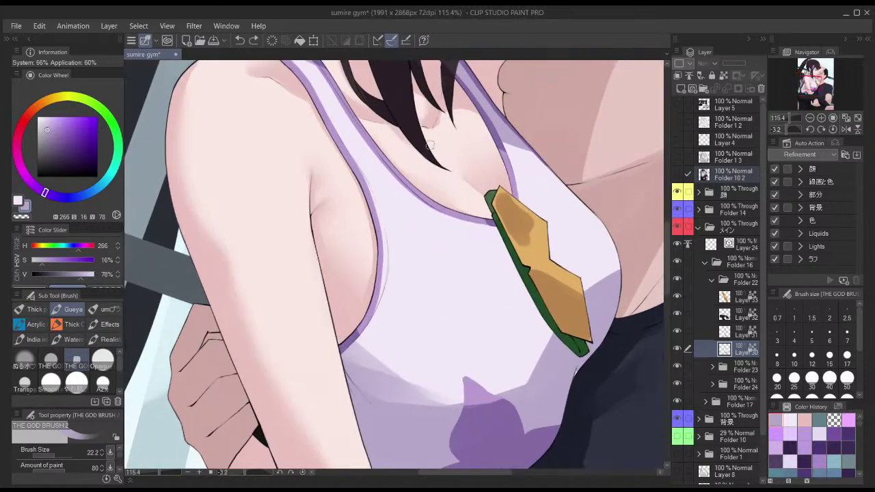
{"action": "key", "text": "bracketleft"}
{"action": "left_click_drag", "start_coordinate": [483, 226], "coordinate": [504, 227]}
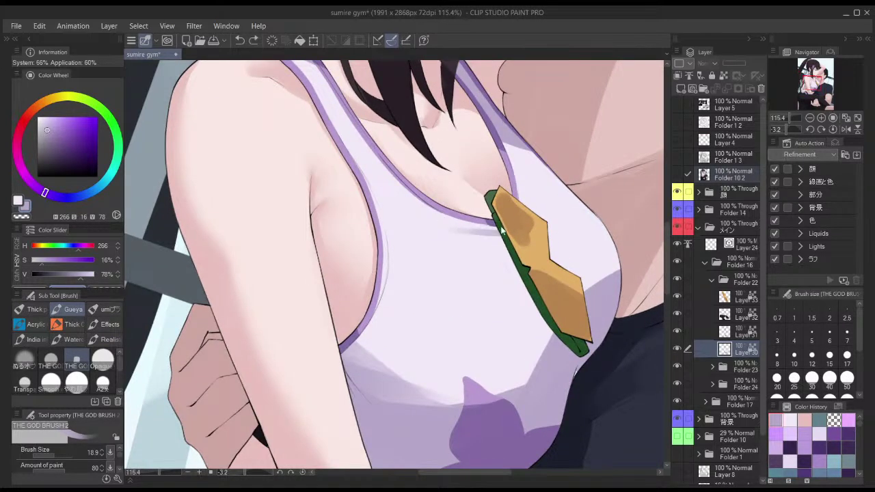
- Soften the neckline fold with the sampled pale lavender, then restore its shadow with the darker lavender
{"action": "key", "text": "bracketright"}
{"action": "key", "text": "bracketright"}
{"action": "key", "text": "bracketright"}
{"action": "key", "text": "bracketright"}
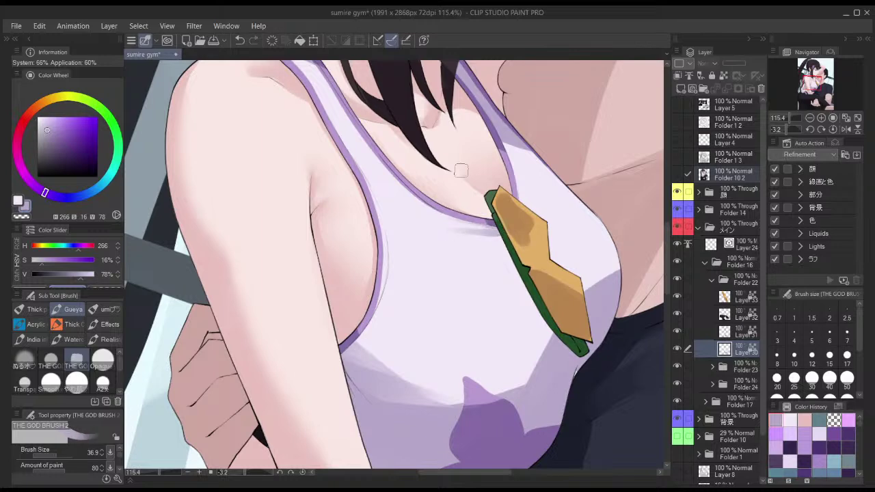
{"action": "left_click", "coordinate": [448, 222], "text": "alt"}
{"action": "left_click_drag", "start_coordinate": [449, 227], "coordinate": [503, 230]}
{"action": "scroll", "coordinate": [503, 231], "scroll_direction": "down", "scroll_amount": 1}
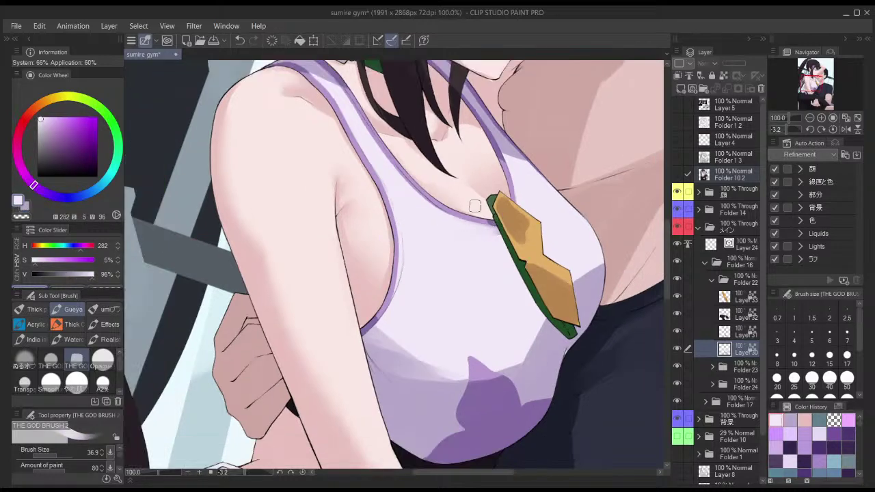
{"action": "key", "text": "comma"}
{"action": "key", "text": "x"}
{"action": "key", "text": "bracketleft"}
{"action": "key", "text": "bracketleft"}
{"action": "mouse_move", "coordinate": [503, 231]}
{"action": "left_mouse_down"}
{"action": "mouse_move", "coordinate": [441, 246]}
{"action": "mouse_move", "coordinate": [490, 228]}
{"action": "left_mouse_up"}
{"action": "key", "text": "x"}
{"action": "key", "text": "period"}
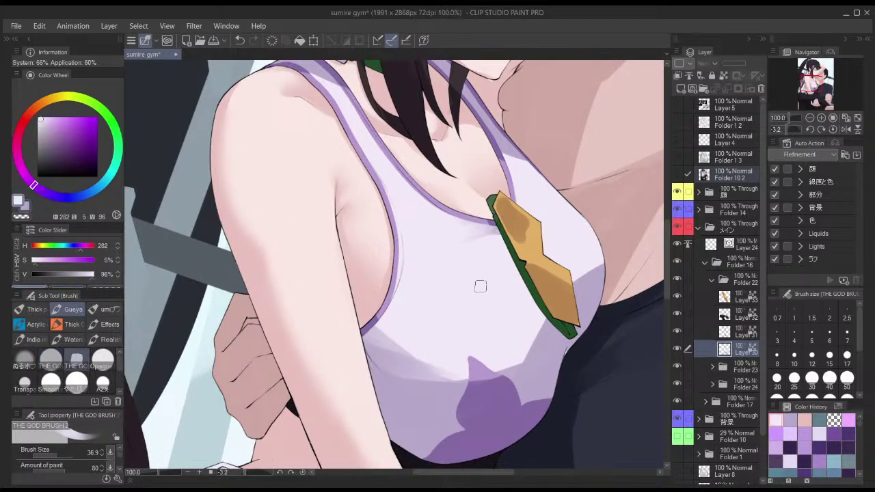
{"action": "key", "text": "x"}
{"action": "left_click_drag", "start_coordinate": [471, 273], "coordinate": [473, 339]}
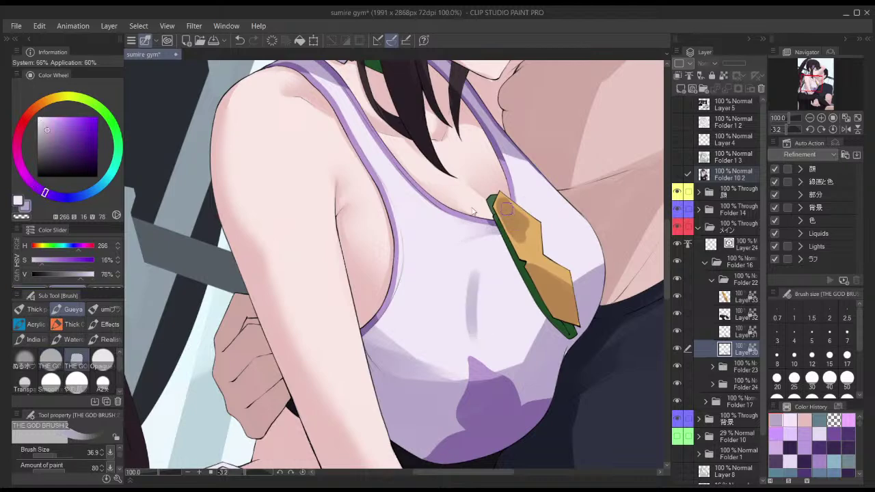
{"action": "key", "text": "ctrl+z"}
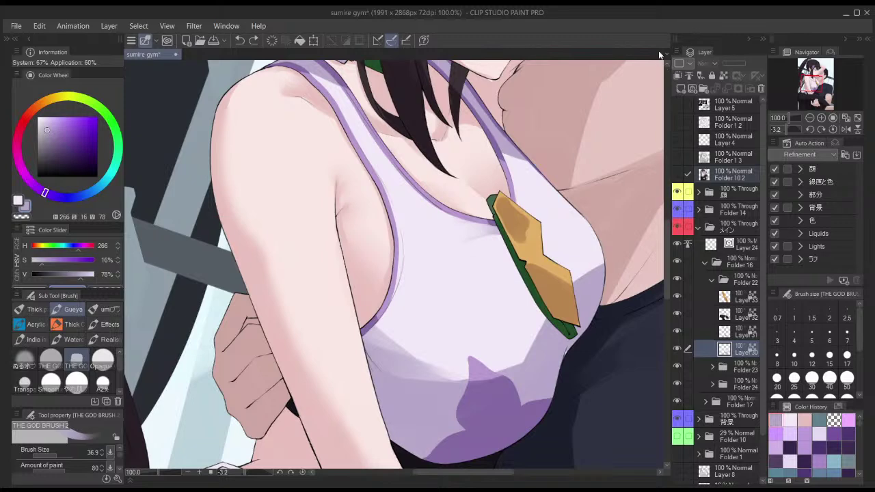
{"action": "key", "text": "x"}
{"action": "key", "text": "x"}
{"action": "key", "text": "comma"}
{"action": "left_click_drag", "start_coordinate": [486, 294], "coordinate": [499, 333]}
{"action": "key", "text": "ctrl+z"}
{"action": "key", "text": "bracketleft"}
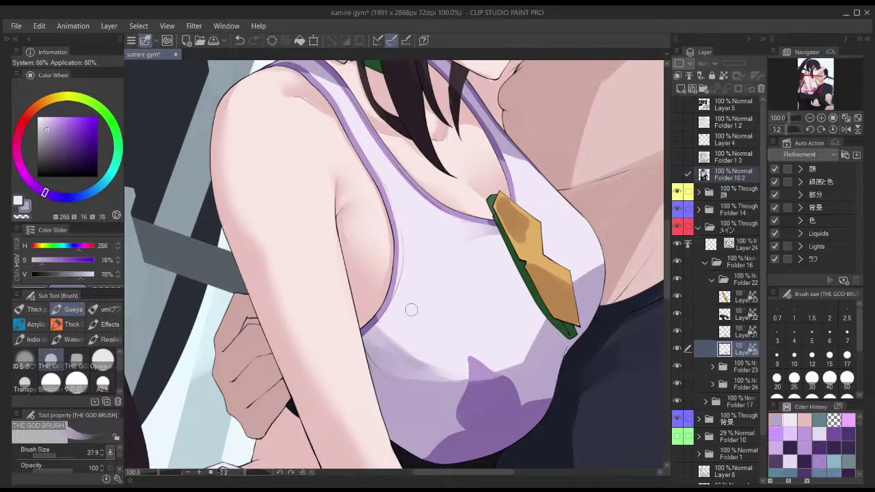
{"action": "key", "text": "bracketleft"}
{"action": "key", "text": "ctrl+z"}
{"action": "key", "text": "ctrl+z"}
- Paint a small lavender fold beside the armhole and a lavender shadow down the nearer shoulder strap with THE GOD BRUSH
{"action": "key", "text": "bracketleft"}
{"action": "left_click_drag", "start_coordinate": [380, 323], "coordinate": [398, 292]}
{"action": "left_click_drag", "start_coordinate": [418, 160], "coordinate": [436, 217]}
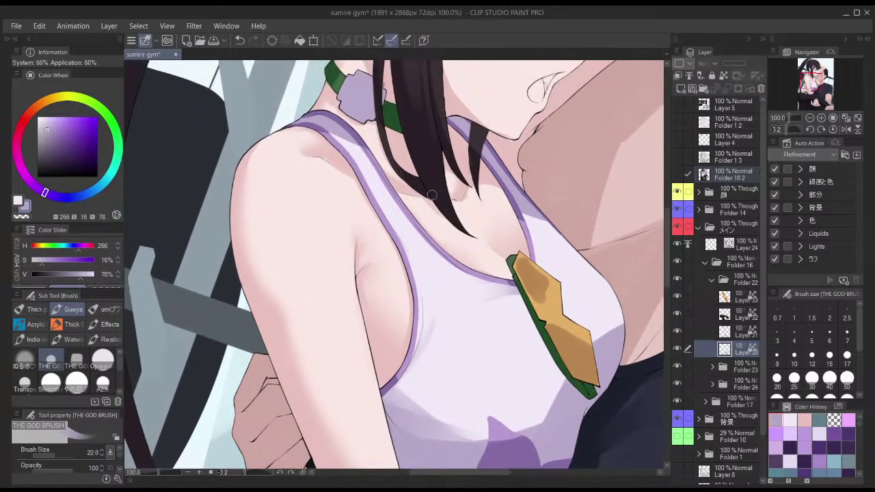
{"action": "mouse_move", "coordinate": [362, 154]}
{"action": "left_mouse_down"}
{"action": "mouse_move", "coordinate": [373, 177]}
{"action": "mouse_move", "coordinate": [356, 167]}
{"action": "mouse_move", "coordinate": [384, 177]}
{"action": "mouse_move", "coordinate": [358, 174]}
{"action": "mouse_move", "coordinate": [383, 197]}
{"action": "mouse_move", "coordinate": [376, 181]}
{"action": "mouse_move", "coordinate": [435, 261]}
{"action": "left_mouse_up"}
- Build up the nearer strap's shading by alternating strokes of pale and darker lavender along its length
{"action": "key", "text": "x"}
{"action": "left_click_drag", "start_coordinate": [380, 207], "coordinate": [443, 279]}
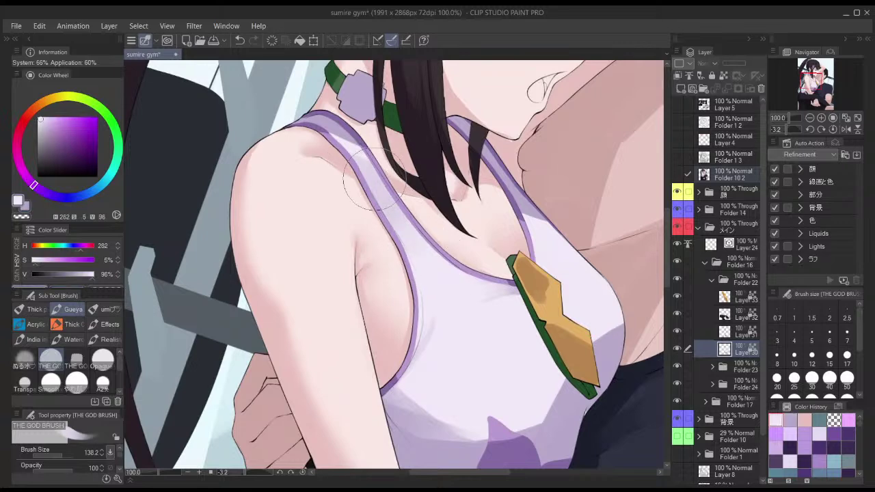
{"action": "mouse_move", "coordinate": [380, 185]}
{"action": "left_mouse_down"}
{"action": "mouse_move", "coordinate": [441, 274]}
{"action": "mouse_move", "coordinate": [375, 177]}
{"action": "mouse_move", "coordinate": [423, 249]}
{"action": "left_mouse_up"}
{"action": "key", "text": "x"}
{"action": "mouse_move", "coordinate": [373, 181]}
{"action": "left_mouse_down"}
{"action": "mouse_move", "coordinate": [339, 165]}
{"action": "mouse_move", "coordinate": [405, 179]}
{"action": "mouse_move", "coordinate": [365, 171]}
{"action": "mouse_move", "coordinate": [378, 183]}
{"action": "mouse_move", "coordinate": [347, 179]}
{"action": "mouse_move", "coordinate": [394, 200]}
{"action": "mouse_move", "coordinate": [363, 179]}
{"action": "mouse_move", "coordinate": [383, 205]}
{"action": "mouse_move", "coordinate": [370, 188]}
{"action": "mouse_move", "coordinate": [395, 199]}
{"action": "mouse_move", "coordinate": [350, 168]}
{"action": "mouse_move", "coordinate": [389, 185]}
{"action": "mouse_move", "coordinate": [364, 184]}
{"action": "mouse_move", "coordinate": [429, 268]}
{"action": "left_mouse_up"}
{"action": "key", "text": "x"}
{"action": "key", "text": "x"}
{"action": "mouse_move", "coordinate": [353, 173]}
{"action": "left_mouse_down"}
{"action": "mouse_move", "coordinate": [378, 180]}
{"action": "mouse_move", "coordinate": [362, 175]}
{"action": "left_mouse_up"}
{"action": "key", "text": "x"}
{"action": "mouse_move", "coordinate": [361, 161]}
{"action": "left_mouse_down"}
{"action": "mouse_move", "coordinate": [398, 182]}
{"action": "mouse_move", "coordinate": [360, 181]}
{"action": "mouse_move", "coordinate": [408, 206]}
{"action": "mouse_move", "coordinate": [390, 188]}
{"action": "mouse_move", "coordinate": [341, 172]}
{"action": "mouse_move", "coordinate": [359, 187]}
{"action": "mouse_move", "coordinate": [340, 170]}
{"action": "mouse_move", "coordinate": [398, 194]}
{"action": "mouse_move", "coordinate": [370, 198]}
{"action": "mouse_move", "coordinate": [410, 238]}
{"action": "left_mouse_up"}
{"action": "key", "text": "x"}
- Soften the transition from the strap to the chest with broad pale lavender strokes, using a brush size of about 154
{"action": "key", "text": "bracketright"}
{"action": "key", "text": "bracketright"}
{"action": "key", "text": "bracketright"}
{"action": "key", "text": "bracketright"}
{"action": "key", "text": "bracketright"}
{"action": "key", "text": "bracketright"}
{"action": "key", "text": "x"}
{"action": "left_click_drag", "start_coordinate": [435, 282], "coordinate": [397, 229]}
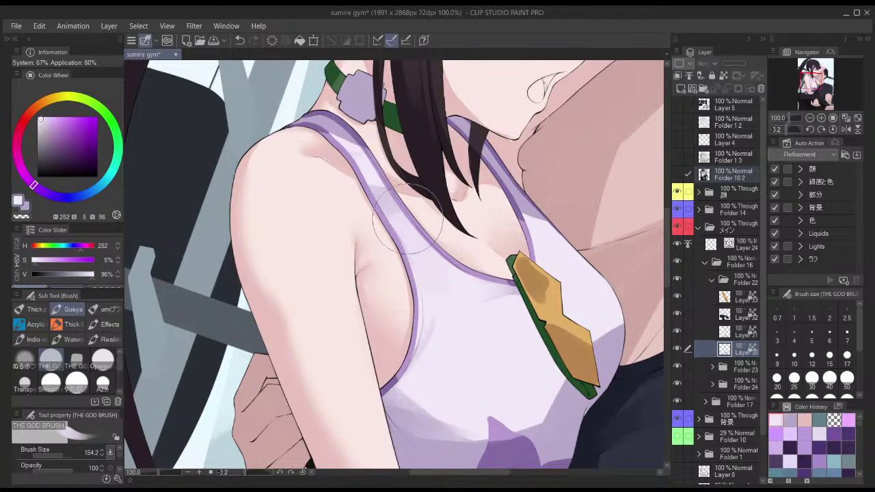
{"action": "mouse_move", "coordinate": [391, 196]}
{"action": "left_mouse_down"}
{"action": "mouse_move", "coordinate": [424, 192]}
{"action": "mouse_move", "coordinate": [397, 213]}
{"action": "left_mouse_up"}
{"action": "mouse_move", "coordinate": [448, 241]}
{"action": "left_mouse_down"}
{"action": "mouse_move", "coordinate": [434, 249]}
{"action": "mouse_move", "coordinate": [400, 241]}
{"action": "left_mouse_up"}
{"action": "left_click_drag", "start_coordinate": [376, 175], "coordinate": [407, 231]}
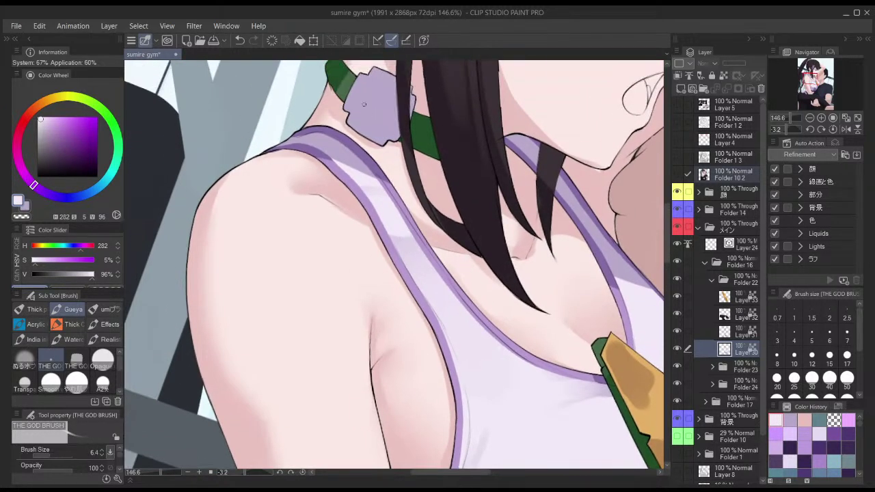
- Refine the shadow edge on the upper strap with the sampled lavender shade
{"action": "left_click_drag", "start_coordinate": [350, 124], "coordinate": [370, 126]}
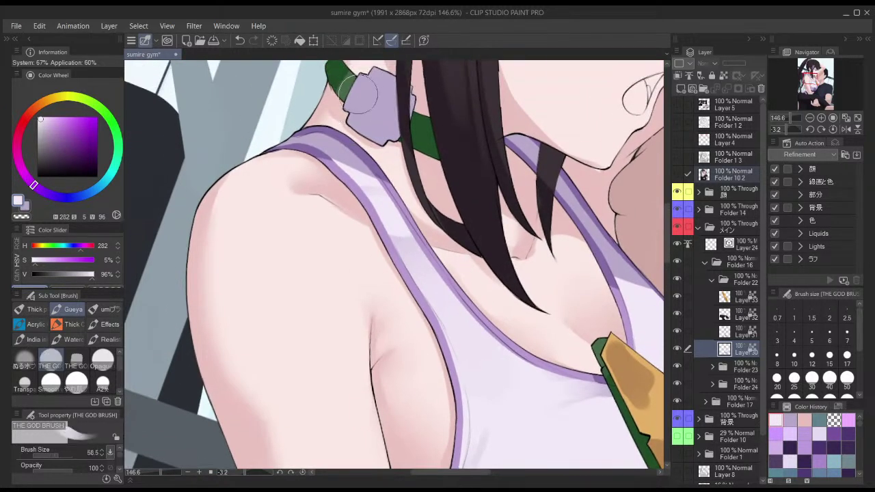
{"action": "left_click", "coordinate": [397, 195], "text": "alt"}
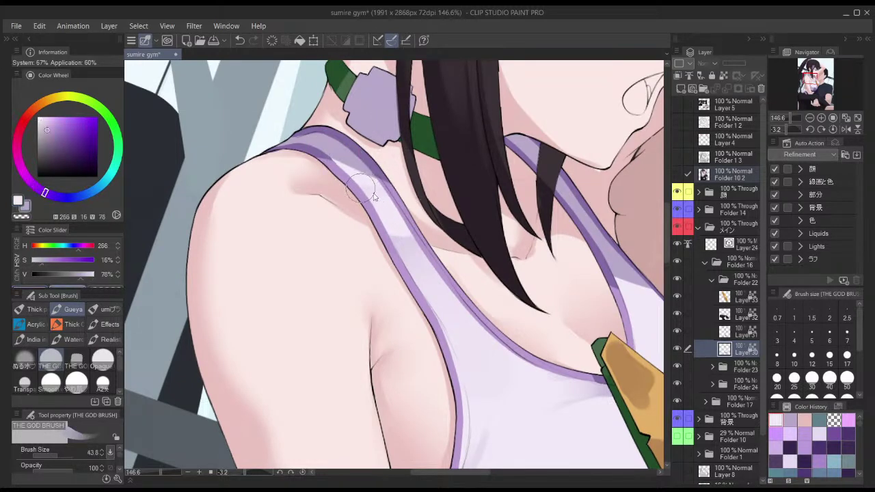
{"action": "key", "text": "bracketleft"}
{"action": "key", "text": "bracketleft"}
{"action": "key", "text": "bracketleft"}
{"action": "key", "text": "bracketright"}
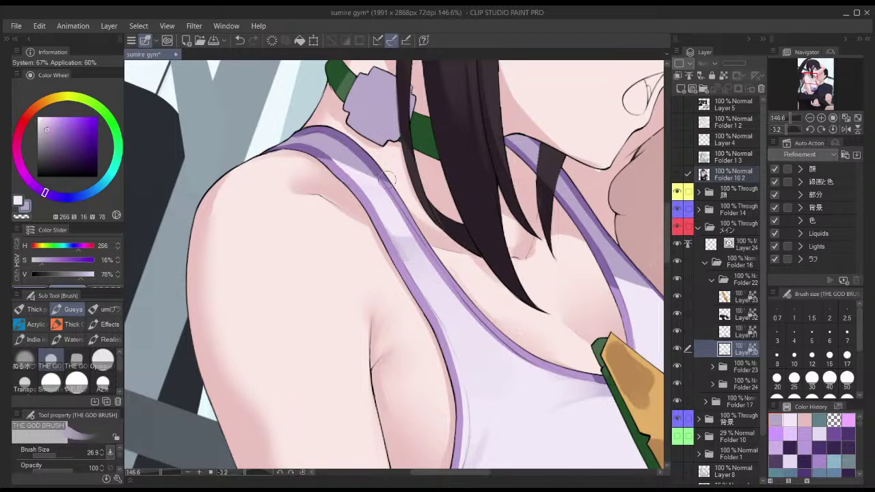
{"action": "scroll", "coordinate": [429, 251], "scroll_direction": "down", "scroll_amount": 4}
{"action": "key", "text": "bracketright"}
{"action": "key", "text": "bracketright"}
{"action": "key", "text": "bracketright"}
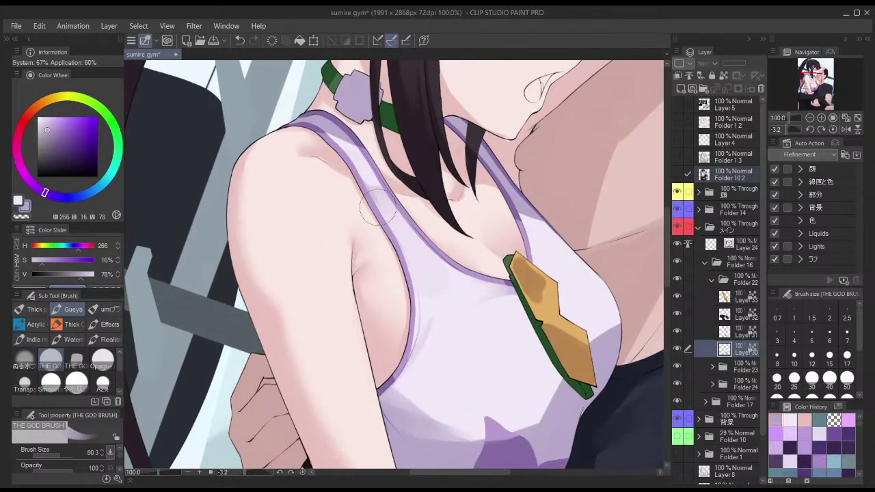
{"action": "key", "text": "bracketright"}
- Repaint the thin lavender fold running down the side of the tank top beside the armhole, retrying the stroke as needed
{"action": "left_click_drag", "start_coordinate": [409, 263], "coordinate": [361, 186]}
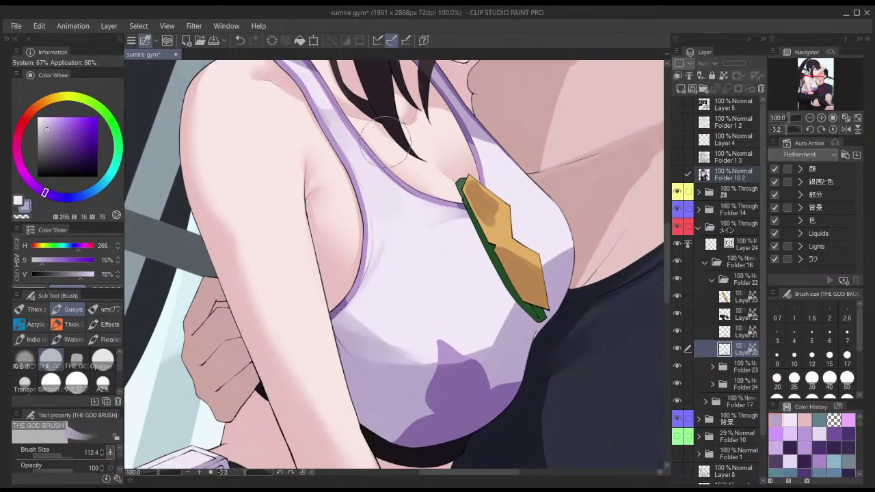
{"action": "key", "text": "bracketleft"}
{"action": "key", "text": "bracketleft"}
{"action": "key", "text": "bracketleft"}
{"action": "key", "text": "bracketleft"}
{"action": "key", "text": "bracketleft"}
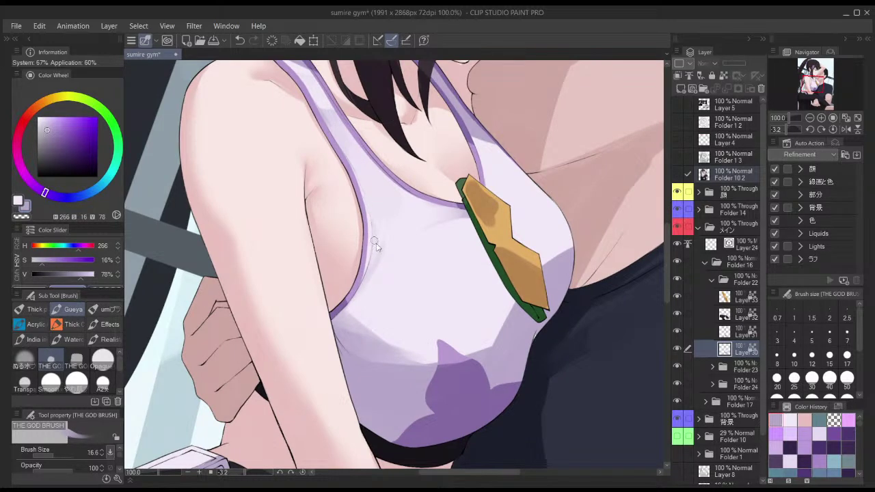
{"action": "left_click_drag", "start_coordinate": [375, 198], "coordinate": [370, 270]}
{"action": "key", "text": "ctrl+z"}
{"action": "left_click_drag", "start_coordinate": [365, 191], "coordinate": [367, 261]}
{"action": "key", "text": "ctrl+z"}
{"action": "key", "text": "ctrl+z"}
{"action": "left_click_drag", "start_coordinate": [374, 224], "coordinate": [362, 290]}
{"action": "left_click_drag", "start_coordinate": [374, 245], "coordinate": [357, 286]}
{"action": "key", "text": "ctrl+z"}
{"action": "left_click_drag", "start_coordinate": [374, 232], "coordinate": [356, 290]}
- Soften the lower part of the armhole fold with a wide pale lavender stroke
{"action": "key", "text": "]"}
{"action": "key", "text": "]"}
{"action": "key", "text": "]"}
{"action": "key", "text": "]"}
{"action": "key", "text": "]"}
{"action": "key", "text": "]"}
{"action": "key", "text": "]"}
{"action": "key", "text": "x"}
{"action": "left_click_drag", "start_coordinate": [386, 264], "coordinate": [363, 300]}
{"action": "key", "text": "x"}
- Sharpen the armhole fold with finer lavender strokes that follow the trim down to the side seam
{"action": "key", "text": "["}
{"action": "key", "text": "["}
{"action": "key", "text": "["}
{"action": "left_click_drag", "start_coordinate": [375, 262], "coordinate": [348, 296]}
{"action": "key", "text": "ctrl+z"}
{"action": "left_click_drag", "start_coordinate": [380, 247], "coordinate": [354, 293]}
{"action": "key", "text": "["}
{"action": "key", "text": "["}
{"action": "key", "text": "["}
{"action": "left_click_drag", "start_coordinate": [373, 249], "coordinate": [343, 300]}
{"action": "left_click_drag", "start_coordinate": [384, 247], "coordinate": [392, 238]}
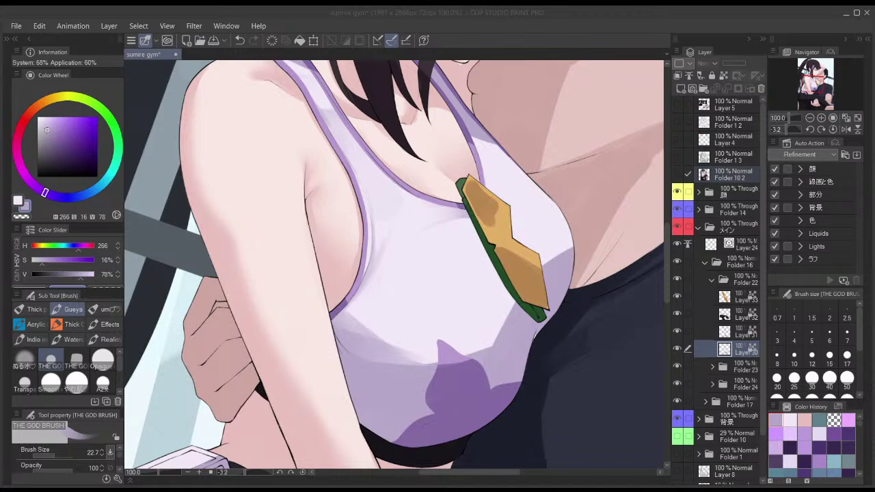
- Examine the whole illustration both mirrored and unmirrored to judge the tank top's shading
{"action": "scroll", "coordinate": [521, 124], "scroll_direction": "down", "scroll_amount": 4}
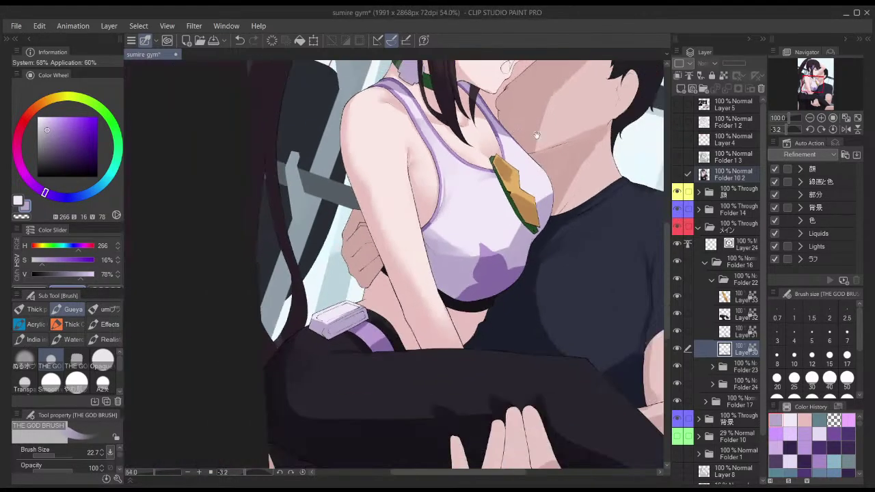
{"action": "left_click_drag", "start_coordinate": [542, 142], "coordinate": [483, 201]}
{"action": "left_click_drag", "start_coordinate": [509, 137], "coordinate": [491, 209]}
{"action": "key", "text": "h"}
{"action": "scroll", "coordinate": [532, 163], "scroll_direction": "down", "scroll_amount": 3}
{"action": "left_click_drag", "start_coordinate": [533, 166], "coordinate": [531, 159]}
{"action": "key", "text": "h"}
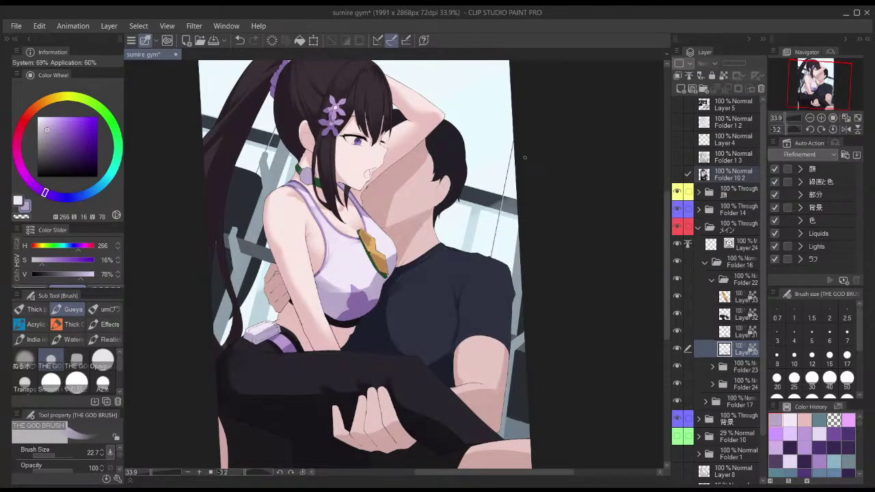
{"action": "left_click_drag", "start_coordinate": [524, 168], "coordinate": [563, 121]}
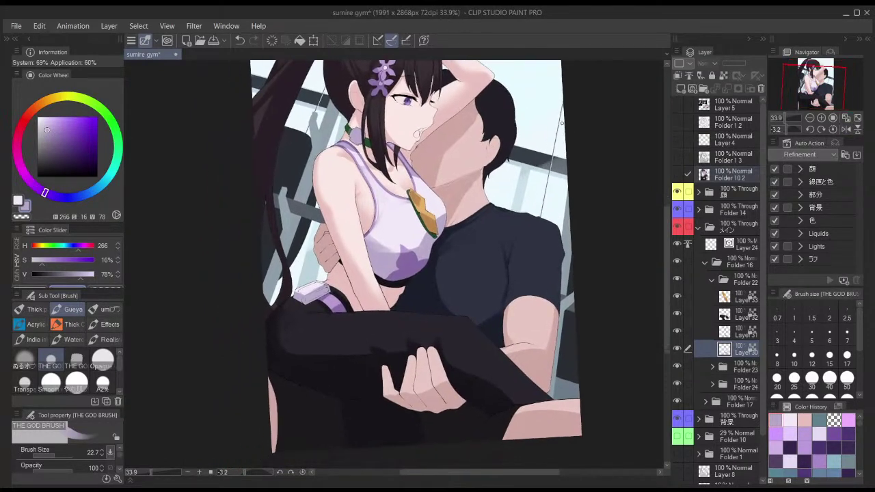
- Paint over the hard edge of the tank top's lower shadow in lavender and smooth it with the Blur tool
{"action": "scroll", "coordinate": [406, 228], "scroll_direction": "up", "scroll_amount": 5}
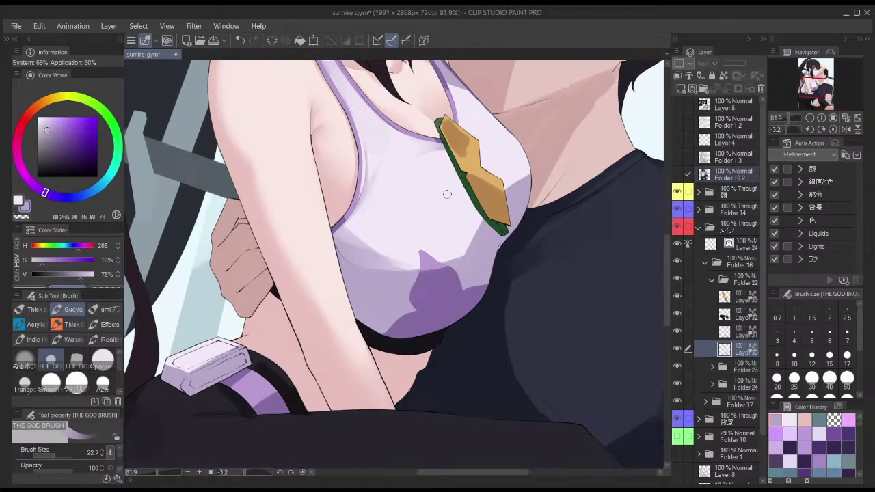
{"action": "left_click_drag", "start_coordinate": [448, 188], "coordinate": [455, 171]}
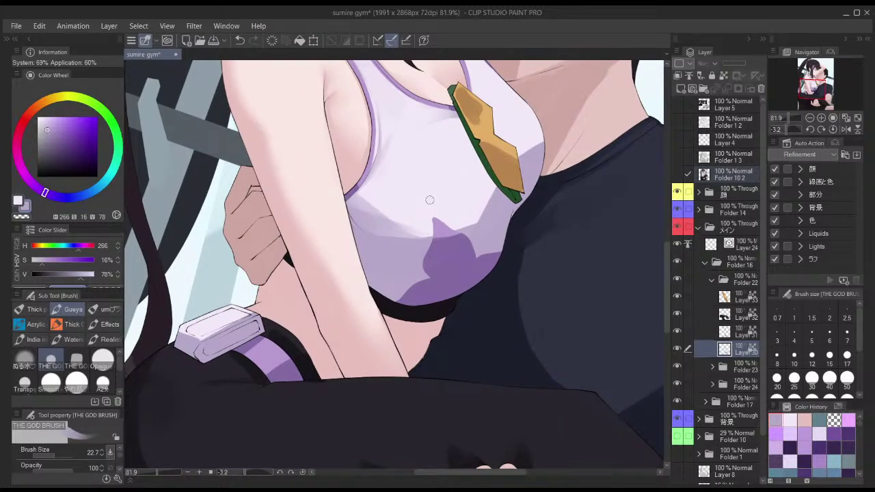
{"action": "key", "text": "]"}
{"action": "left_click_drag", "start_coordinate": [354, 199], "coordinate": [429, 246]}
{"action": "left_click_drag", "start_coordinate": [367, 214], "coordinate": [447, 234]}
{"action": "key", "text": "ctrl+z"}
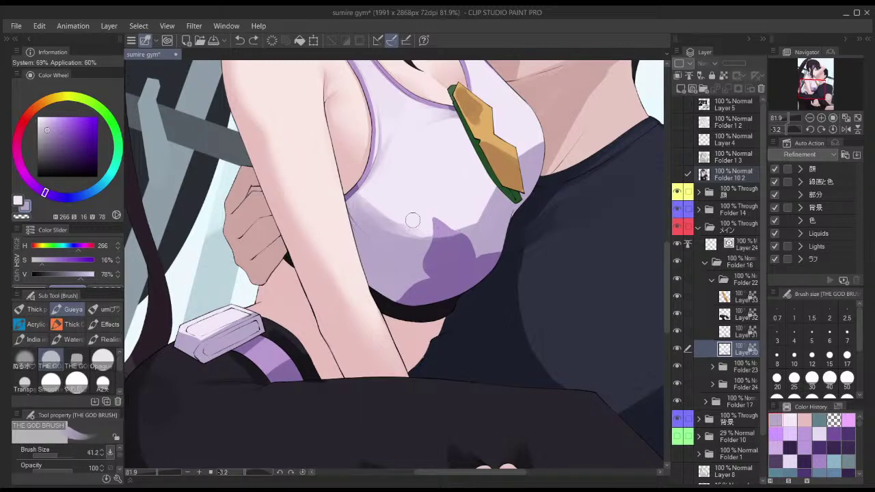
{"action": "key", "text": "j"}
{"action": "left_click_drag", "start_coordinate": [370, 203], "coordinate": [450, 227]}
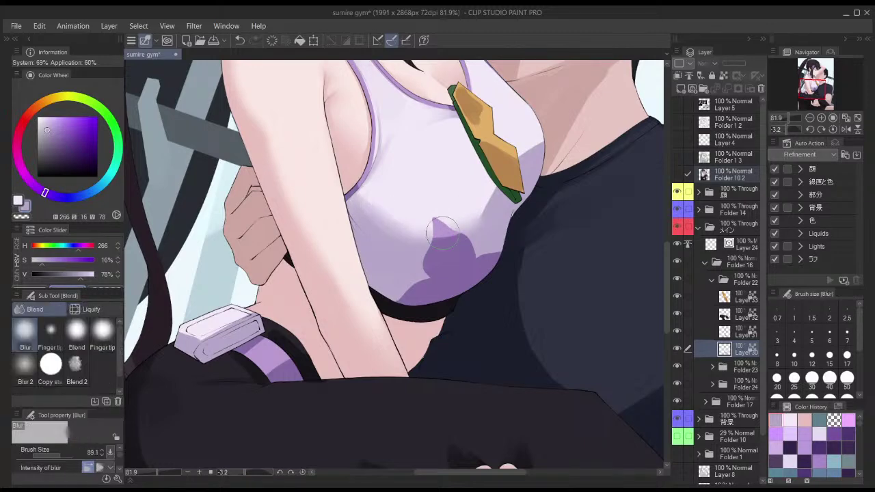
- Paint a lavender fold from the side seam below the armhole across the tank top's chest with THE GOD BRUSH
{"action": "key", "text": "b"}
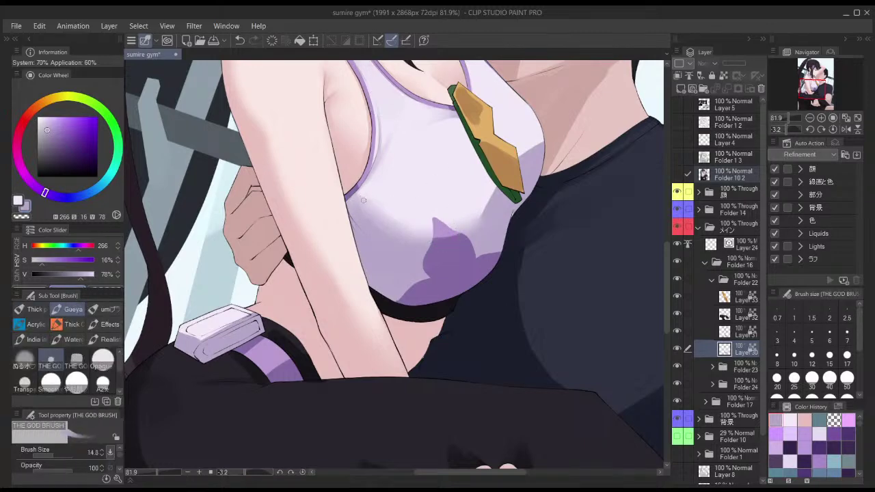
{"action": "key", "text": "bracketright"}
{"action": "key", "text": "bracketright"}
{"action": "key", "text": "bracketright"}
{"action": "key", "text": "bracketright"}
{"action": "left_click_drag", "start_coordinate": [356, 198], "coordinate": [401, 180]}
{"action": "key", "text": "ctrl+z"}
{"action": "left_click_drag", "start_coordinate": [349, 203], "coordinate": [401, 179]}
{"action": "key", "text": "bracketright"}
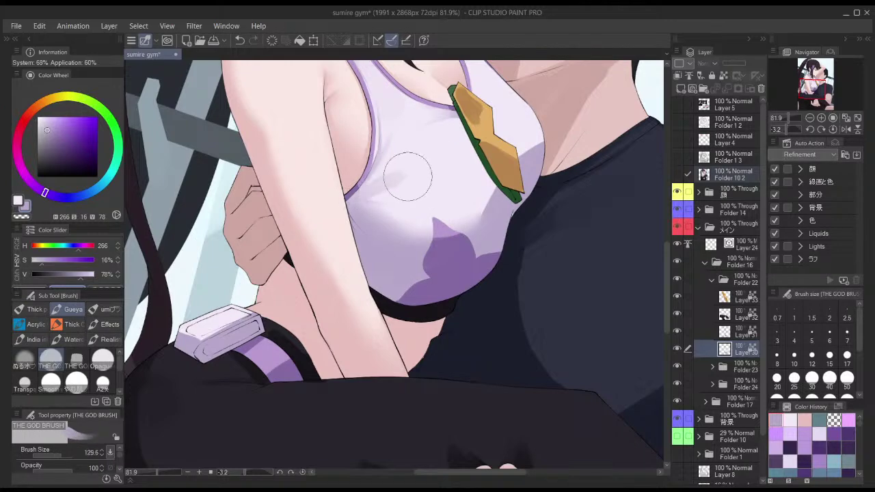
{"action": "key", "text": "j"}
{"action": "scroll", "coordinate": [451, 176], "scroll_direction": "down", "scroll_amount": 2}
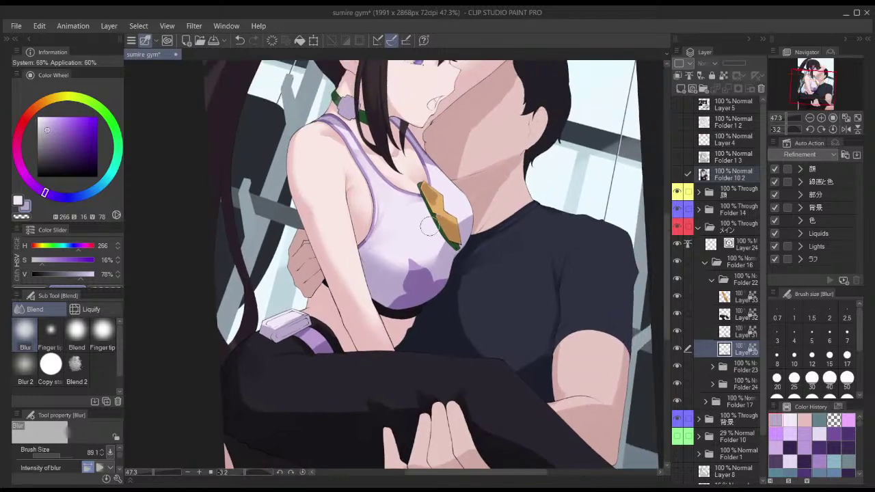
- Add light lavender shading along the near shoulder strap and beneath the tank top's neckline trim
{"action": "key", "text": "b"}
{"action": "scroll", "coordinate": [372, 119], "scroll_direction": "up", "scroll_amount": 2}
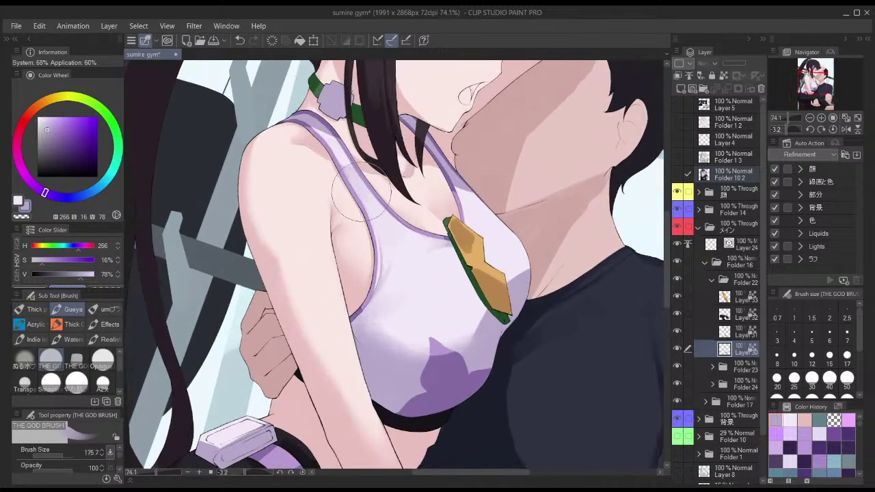
{"action": "mouse_move", "coordinate": [408, 203]}
{"action": "left_mouse_down"}
{"action": "mouse_move", "coordinate": [381, 202]}
{"action": "mouse_move", "coordinate": [337, 166]}
{"action": "left_mouse_up"}
{"action": "left_click_drag", "start_coordinate": [372, 202], "coordinate": [406, 237]}
{"action": "key", "text": "ctrl+z"}
{"action": "key", "text": "]"}
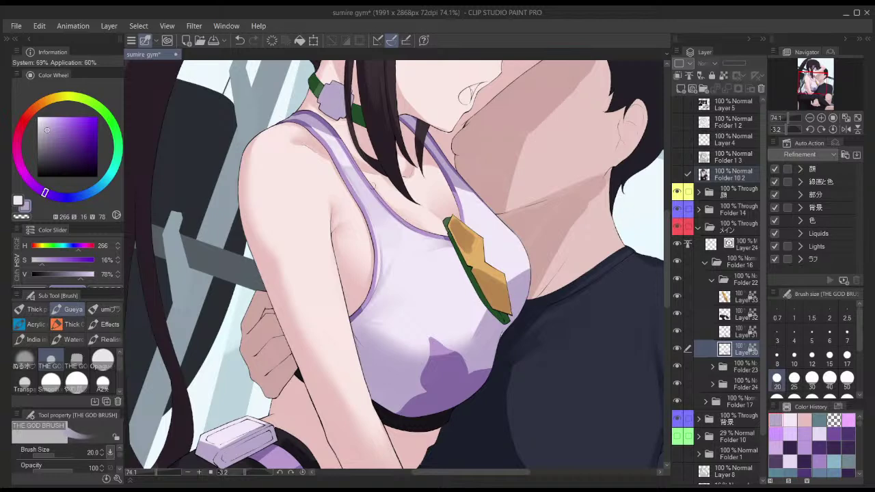
{"action": "key", "text": "["}
{"action": "key", "text": "ctrl+z"}
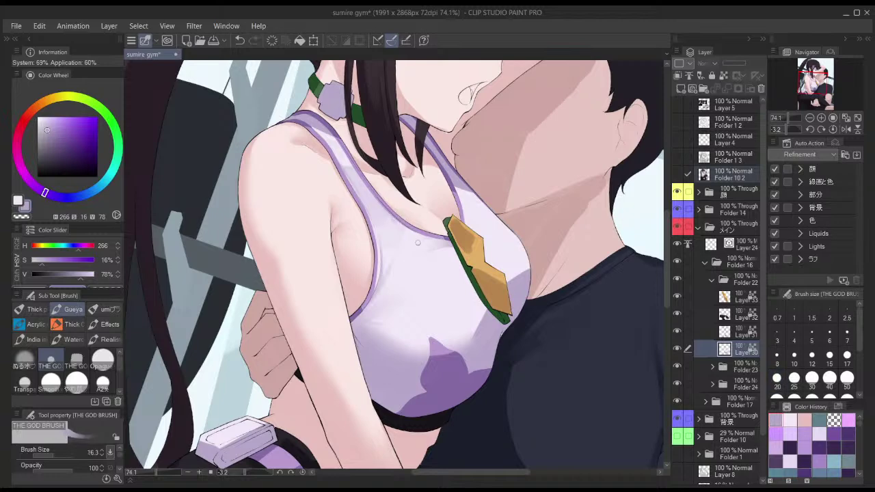
{"action": "scroll", "coordinate": [465, 234], "scroll_direction": "down", "scroll_amount": 2}
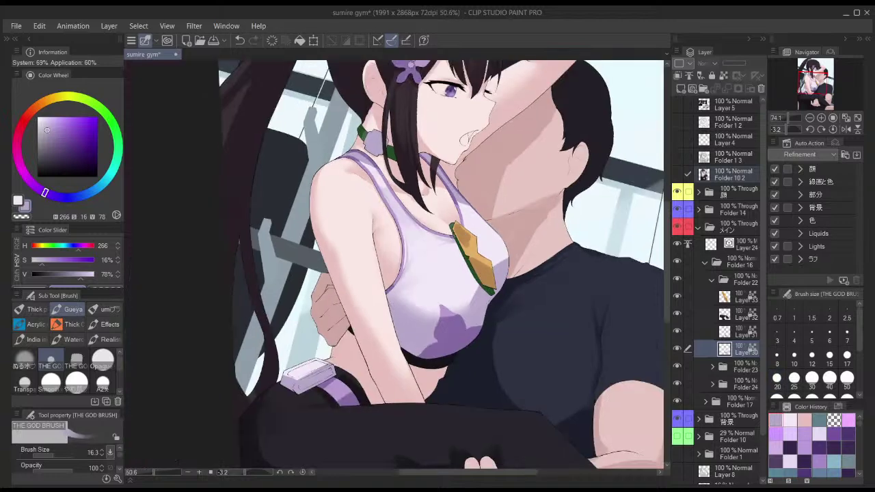
{"action": "scroll", "coordinate": [441, 235], "scroll_direction": "up", "scroll_amount": 3}
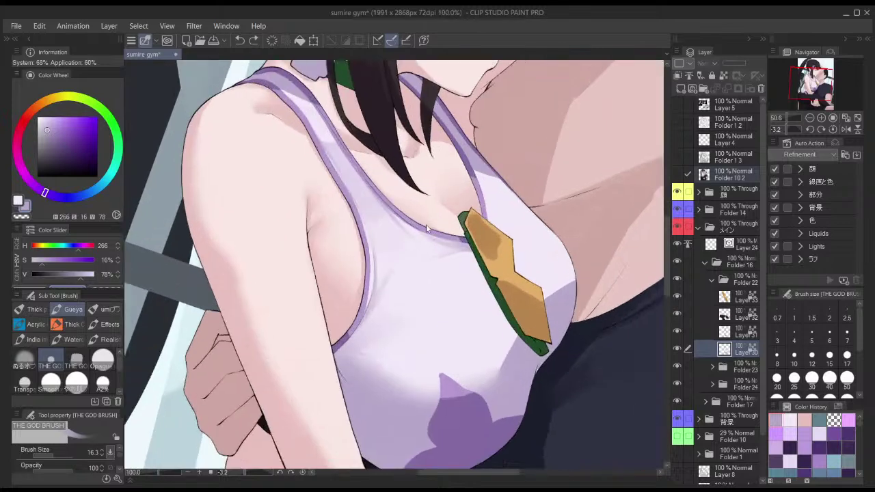
{"action": "scroll", "coordinate": [482, 232], "scroll_direction": "down", "scroll_amount": 3}
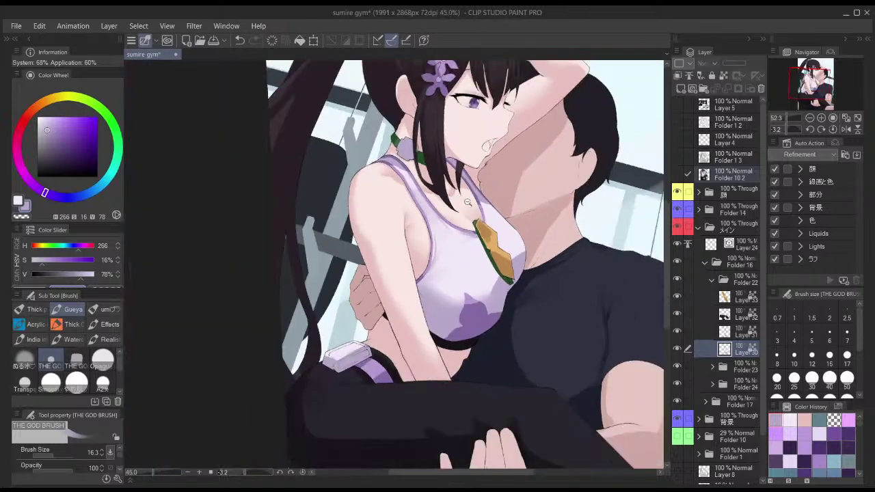
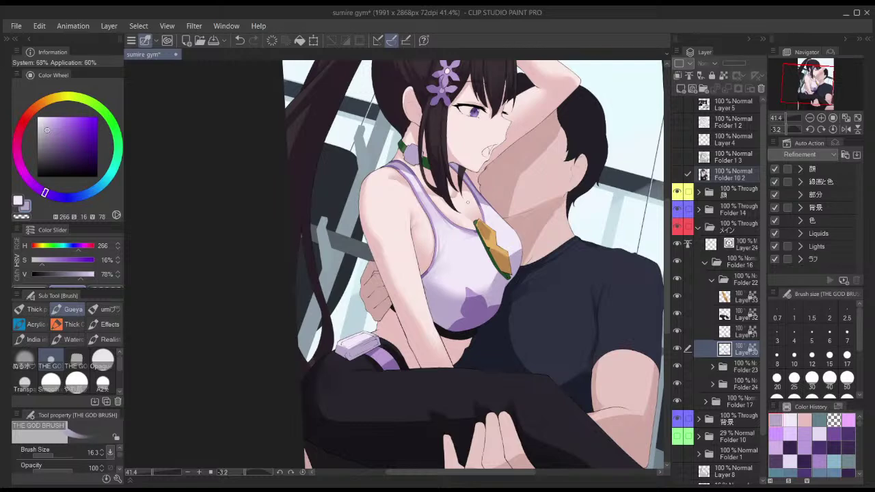
- Paint a thin lavender fold beside the far shoulder strap, just above the gold ornament
{"action": "scroll", "coordinate": [505, 190], "scroll_direction": "up", "scroll_amount": 2}
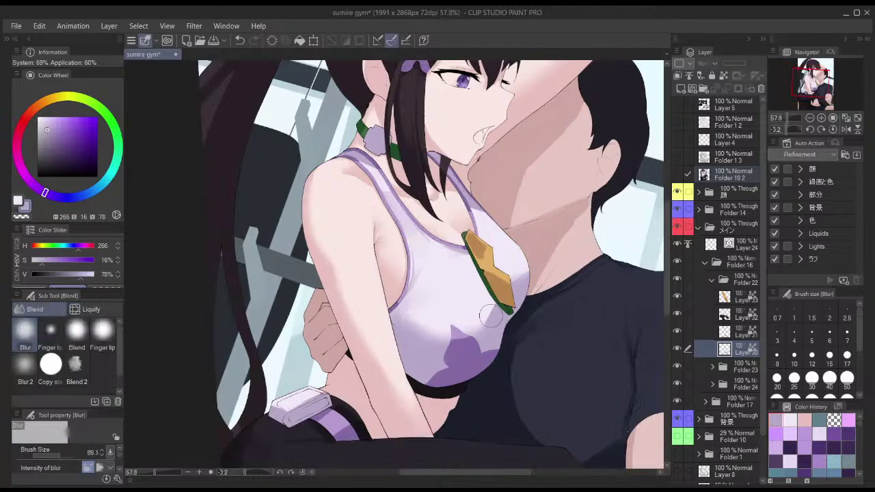
{"action": "left_click_drag", "start_coordinate": [492, 312], "coordinate": [519, 234]}
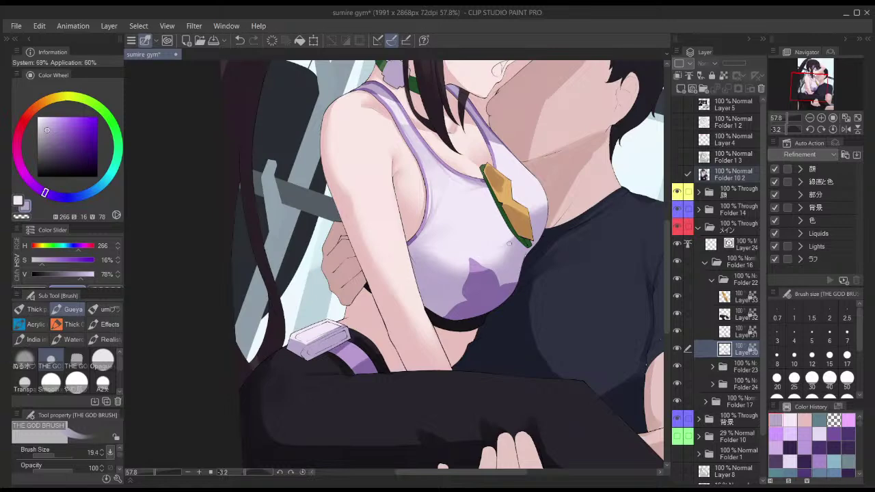
{"action": "key", "text": "bracketright"}
{"action": "scroll", "coordinate": [520, 241], "scroll_direction": "down", "scroll_amount": 3}
{"action": "scroll", "coordinate": [507, 200], "scroll_direction": "up", "scroll_amount": 3}
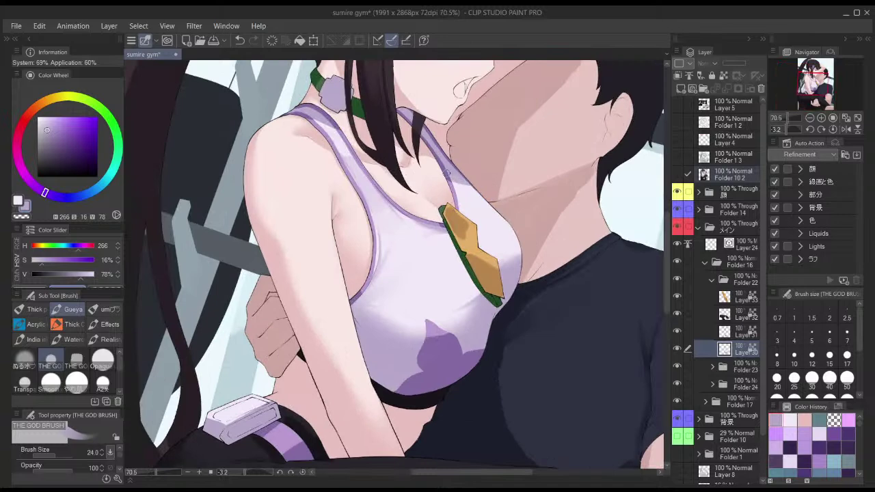
{"action": "key", "text": "bracketleft"}
{"action": "key", "text": "bracketleft"}
{"action": "mouse_move", "coordinate": [464, 209]}
{"action": "left_mouse_down"}
{"action": "mouse_move", "coordinate": [458, 195]}
{"action": "mouse_move", "coordinate": [463, 208]}
{"action": "left_mouse_up"}
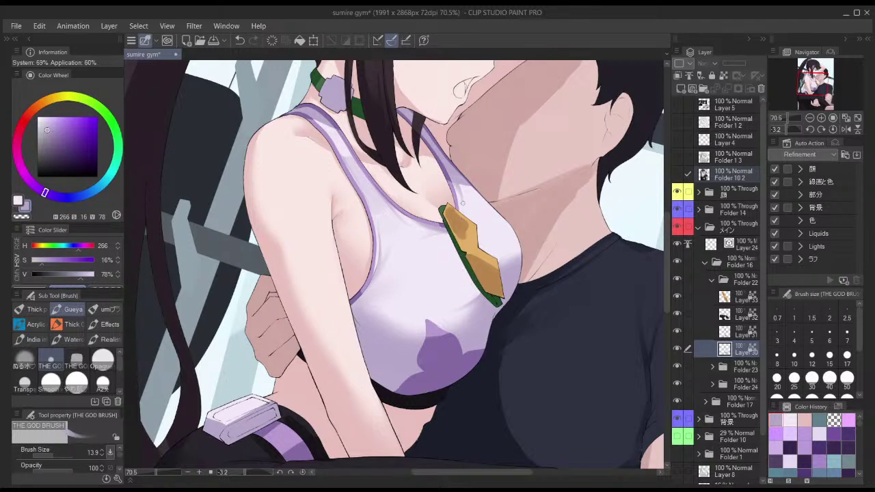
- Paint the chest fabric between the gold ornament and the far edge with a large soft lavender brush and check it mirrored
{"action": "key", "text": "bracketright"}
{"action": "key", "text": "bracketright"}
{"action": "key", "text": "bracketright"}
{"action": "key", "text": "bracketright"}
{"action": "key", "text": "bracketright"}
{"action": "key", "text": "bracketright"}
{"action": "key", "text": "bracketright"}
{"action": "key", "text": "bracketright"}
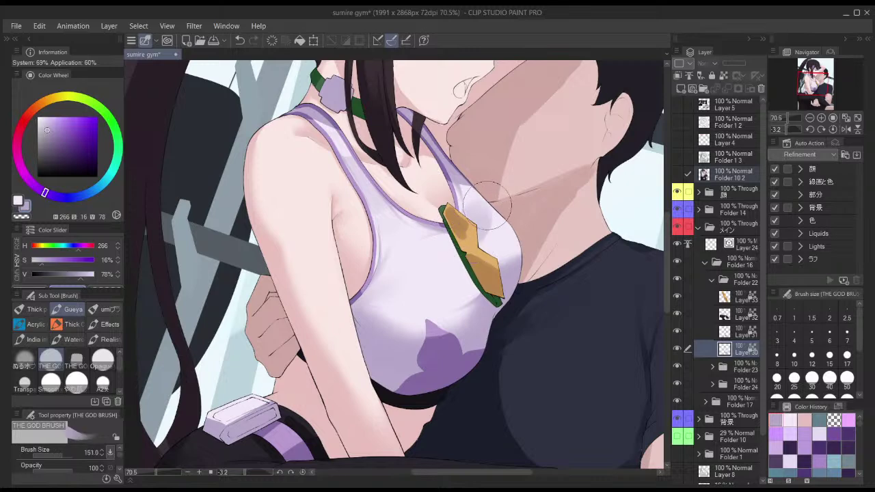
{"action": "key", "text": "j"}
{"action": "key", "text": "b"}
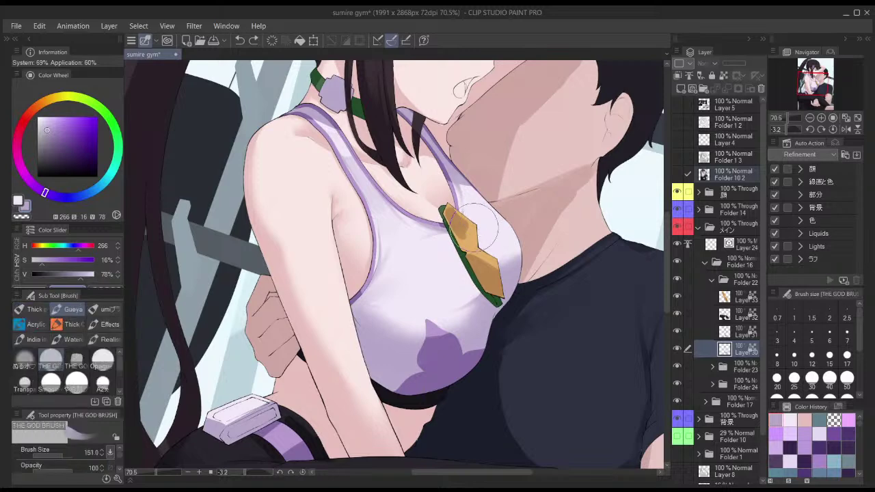
{"action": "left_click_drag", "start_coordinate": [479, 227], "coordinate": [477, 236]}
{"action": "key", "text": "ctrl+z"}
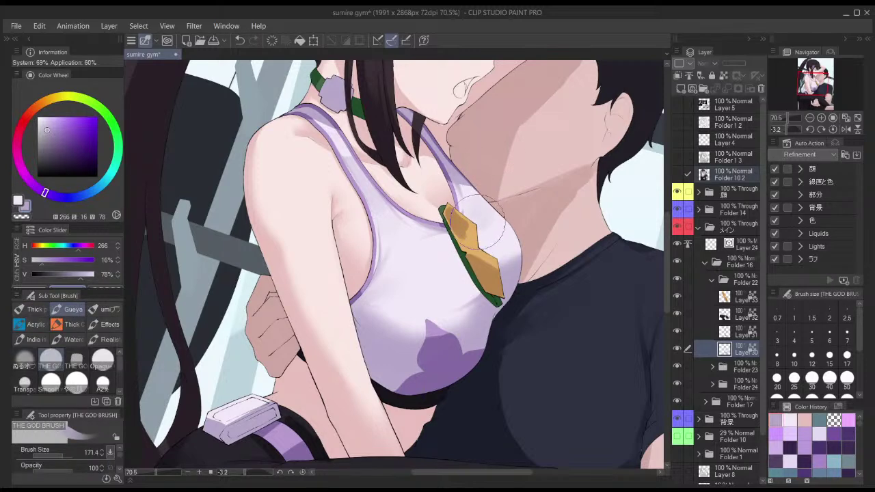
{"action": "left_click_drag", "start_coordinate": [480, 212], "coordinate": [475, 233]}
{"action": "key", "text": "j"}
{"action": "key", "text": "h"}
{"action": "scroll", "coordinate": [528, 179], "scroll_direction": "down", "scroll_amount": 2}
{"action": "key", "text": "h"}
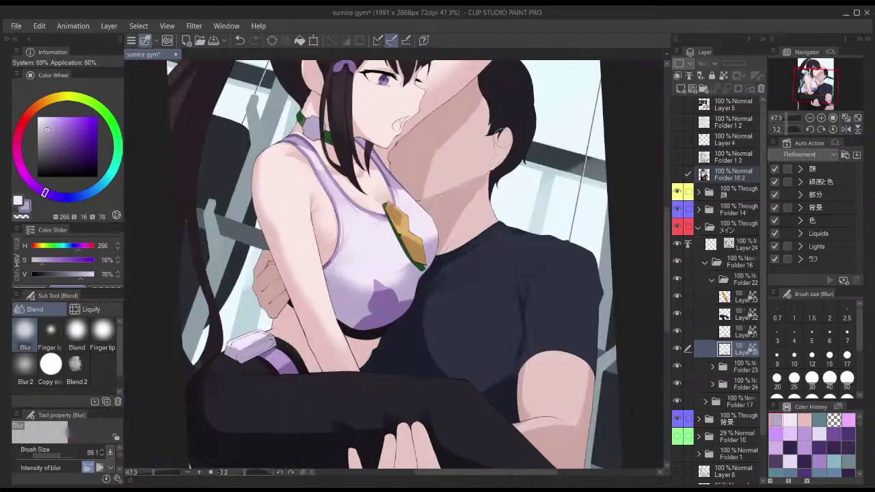
- Touch up the shading beside the far shoulder strap with brush and Blur, and compare the figure mirrored and unmirrored
{"action": "key", "text": "b"}
{"action": "scroll", "coordinate": [432, 179], "scroll_direction": "down", "scroll_amount": 2}
{"action": "mouse_move", "coordinate": [432, 178]}
{"action": "left_mouse_down"}
{"action": "mouse_move", "coordinate": [430, 218]}
{"action": "mouse_move", "coordinate": [404, 232]}
{"action": "mouse_move", "coordinate": [434, 223]}
{"action": "mouse_move", "coordinate": [400, 227]}
{"action": "mouse_move", "coordinate": [402, 260]}
{"action": "mouse_move", "coordinate": [403, 244]}
{"action": "mouse_move", "coordinate": [429, 259]}
{"action": "left_mouse_up"}
{"action": "scroll", "coordinate": [433, 222], "scroll_direction": "up", "scroll_amount": 3}
{"action": "key", "text": "c"}
{"action": "key", "text": "x"}
{"action": "key", "text": "x"}
{"action": "key", "text": "j"}
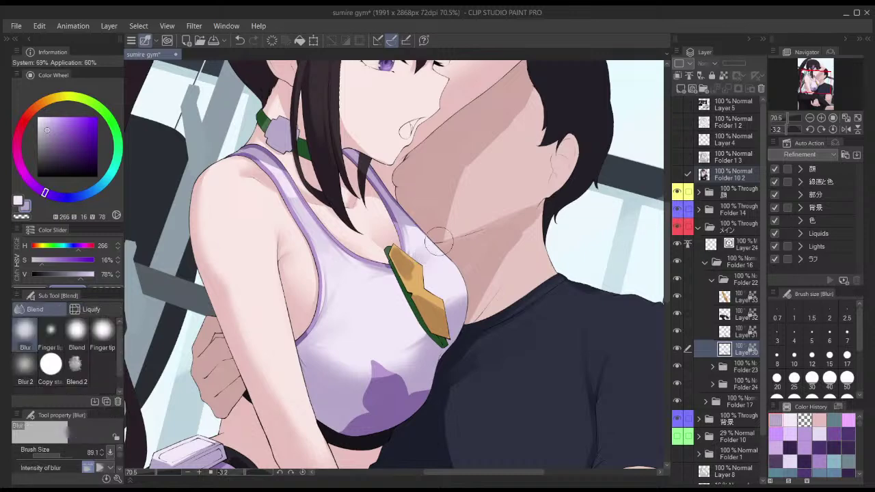
{"action": "scroll", "coordinate": [438, 232], "scroll_direction": "down", "scroll_amount": 2}
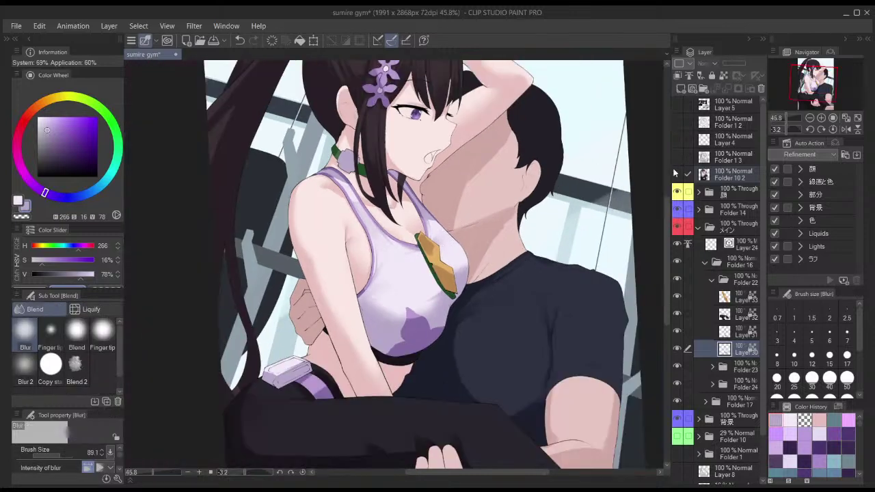
{"action": "scroll", "coordinate": [482, 161], "scroll_direction": "down", "scroll_amount": 1}
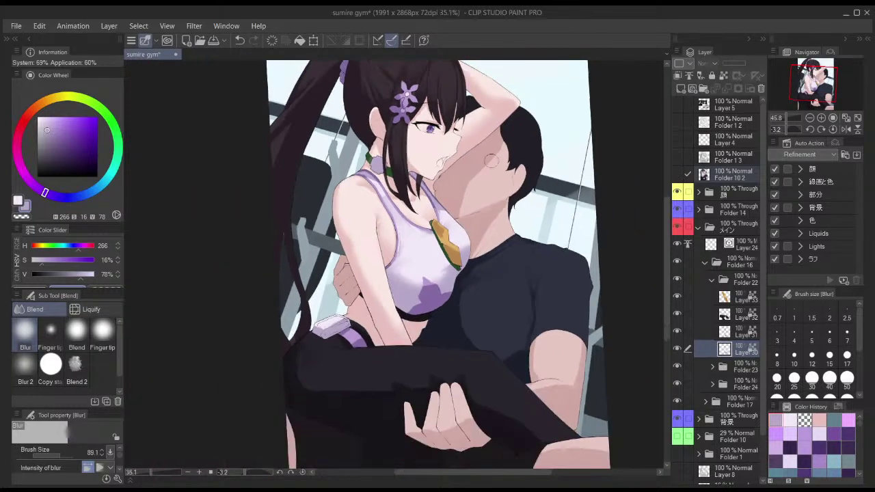
{"action": "key", "text": "h"}
{"action": "left_click_drag", "start_coordinate": [497, 172], "coordinate": [495, 172]}
{"action": "key", "text": "h"}
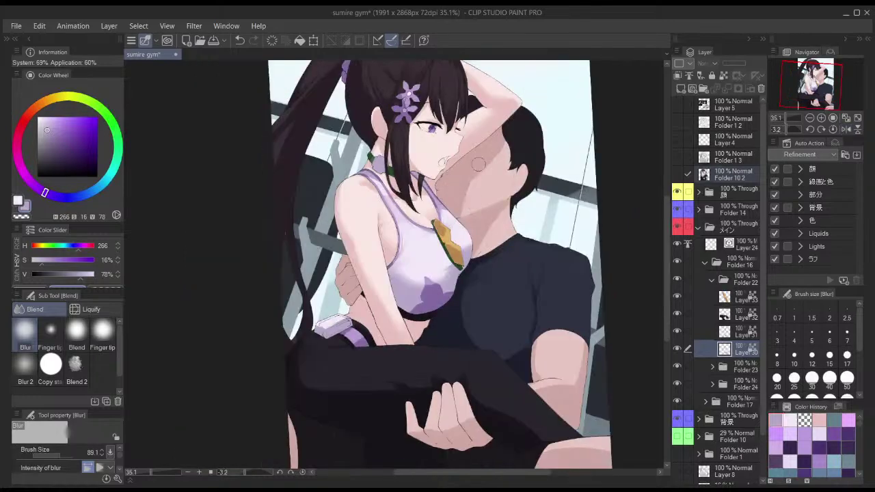
- Shade the rim around the top panel of the belt buckle in lavender with a fine brush
{"action": "left_click_drag", "start_coordinate": [357, 282], "coordinate": [448, 143]}
{"action": "key", "text": "b"}
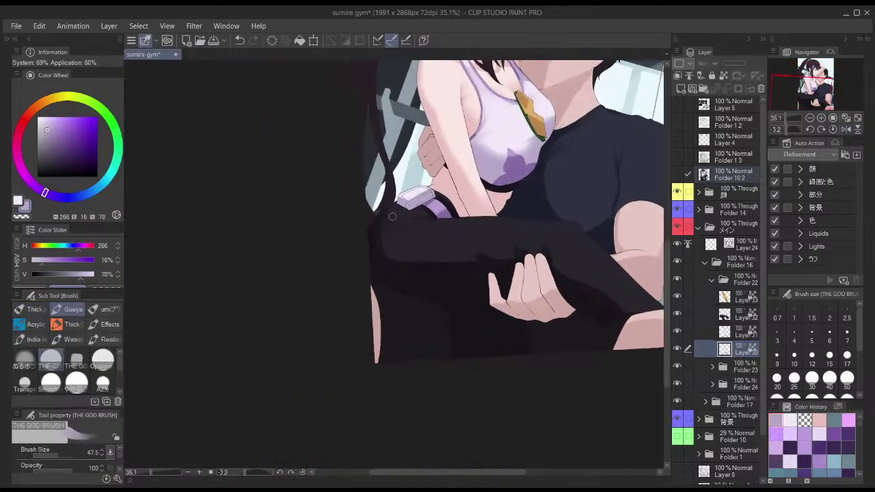
{"action": "scroll", "coordinate": [393, 214], "scroll_direction": "up", "scroll_amount": 5}
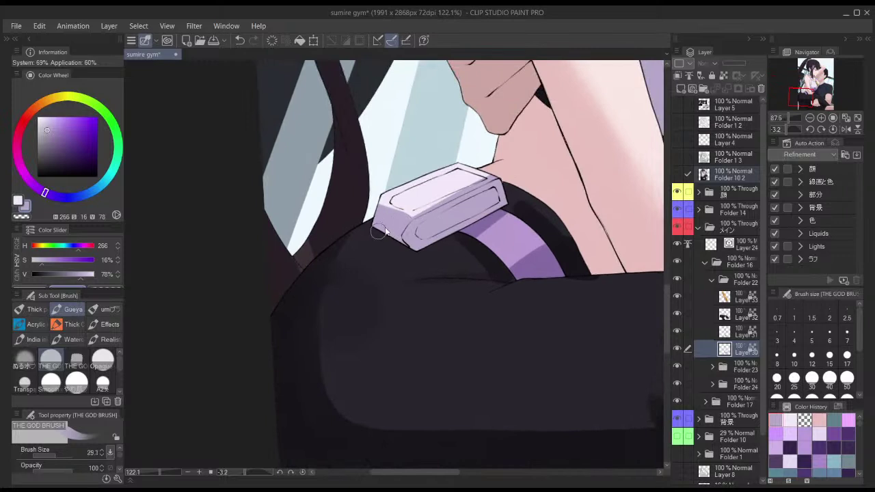
{"action": "key", "text": "bracketleft"}
{"action": "key", "text": "ctrl+z"}
{"action": "left_click_drag", "start_coordinate": [375, 199], "coordinate": [419, 228]}
{"action": "key", "text": "ctrl+z"}
{"action": "key", "text": "bracketleft"}
{"action": "key", "text": "bracketleft"}
{"action": "key", "text": "bracketleft"}
{"action": "key", "text": "bracketleft"}
{"action": "key", "text": "bracketleft"}
{"action": "key", "text": "bracketleft"}
{"action": "key", "text": "bracketleft"}
{"action": "key", "text": "bracketleft"}
{"action": "key", "text": "bracketleft"}
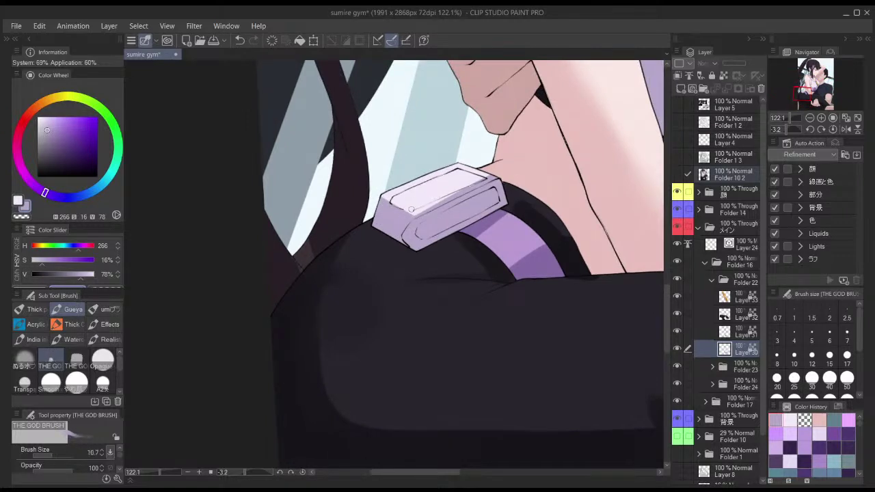
{"action": "left_click_drag", "start_coordinate": [398, 195], "coordinate": [464, 164]}
{"action": "key", "text": "ctrl+z"}
{"action": "key", "text": "ctrl+z"}
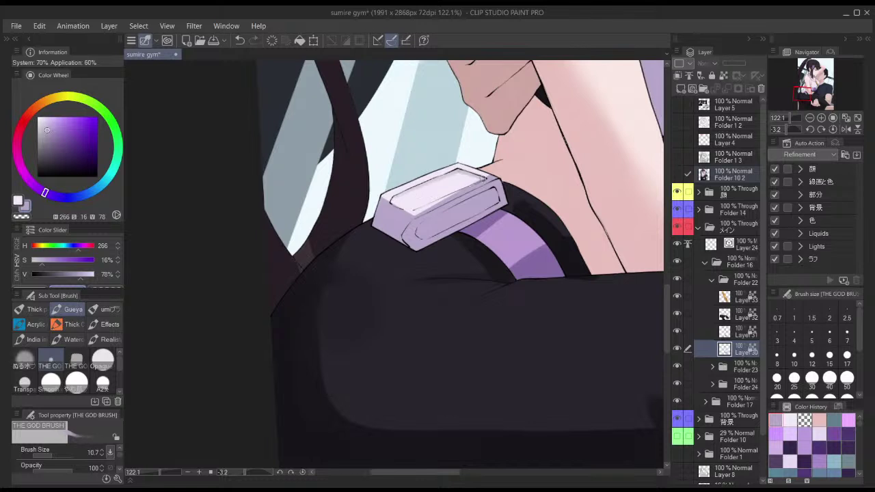
- Refine the belt buckle's top panel and front edge with pale lavender-white sampled from it and check the figure mirrored
{"action": "left_click", "coordinate": [457, 195], "text": "alt"}
{"action": "left_click_drag", "start_coordinate": [454, 197], "coordinate": [478, 184]}
{"action": "left_click_drag", "start_coordinate": [425, 210], "coordinate": [493, 178]}
{"action": "key", "text": "ctrl+z"}
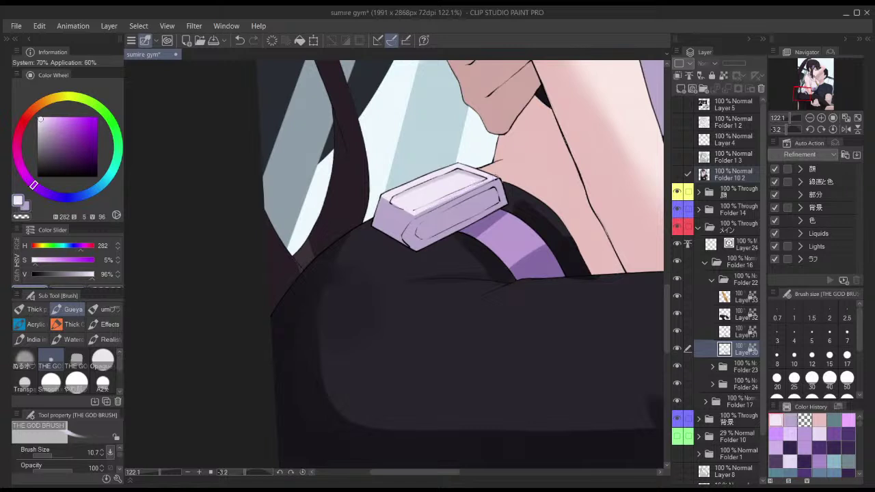
{"action": "mouse_move", "coordinate": [446, 202]}
{"action": "left_mouse_down"}
{"action": "mouse_move", "coordinate": [422, 212]}
{"action": "mouse_move", "coordinate": [402, 206]}
{"action": "mouse_move", "coordinate": [408, 213]}
{"action": "left_mouse_up"}
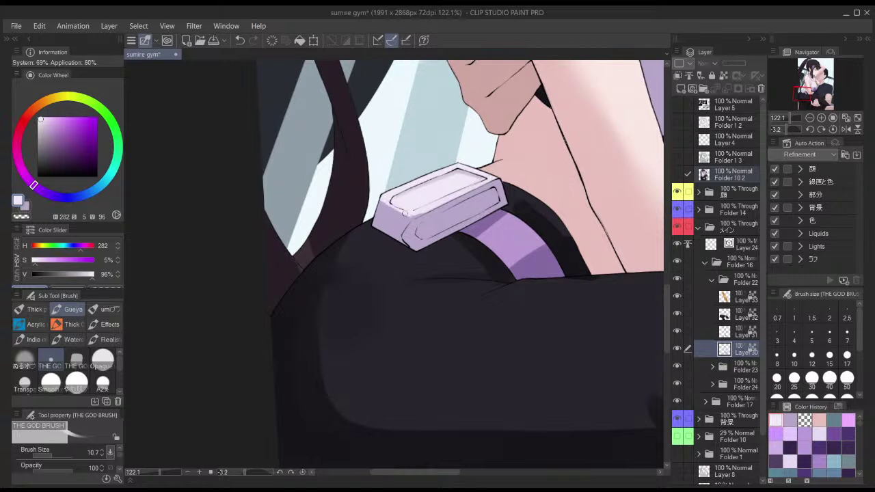
{"action": "key", "text": "x"}
{"action": "mouse_move", "coordinate": [396, 212]}
{"action": "left_mouse_down"}
{"action": "mouse_move", "coordinate": [430, 207]}
{"action": "mouse_move", "coordinate": [414, 214]}
{"action": "mouse_move", "coordinate": [447, 205]}
{"action": "mouse_move", "coordinate": [419, 218]}
{"action": "left_mouse_up"}
{"action": "left_click", "coordinate": [413, 214], "text": "alt"}
{"action": "key", "text": "]"}
{"action": "key", "text": "ctrl+z"}
{"action": "key", "text": "ctrl+z"}
{"action": "left_click_drag", "start_coordinate": [496, 182], "coordinate": [424, 218]}
{"action": "scroll", "coordinate": [432, 214], "scroll_direction": "down", "scroll_amount": 5}
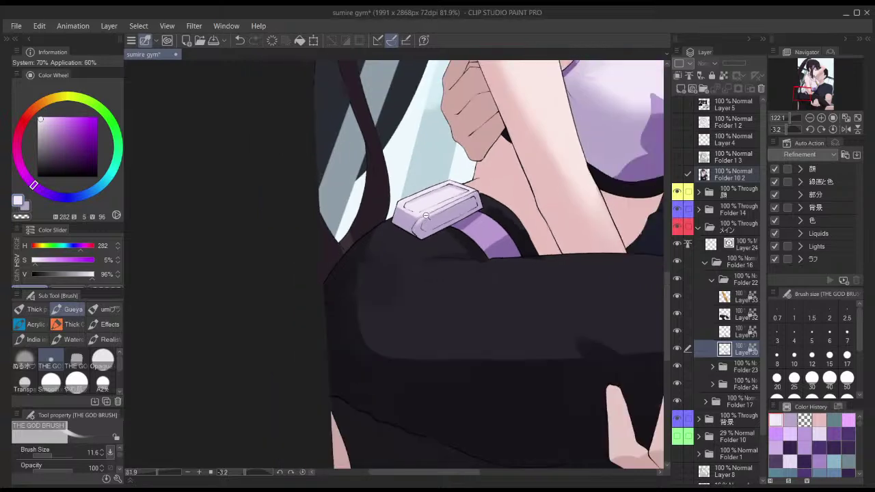
{"action": "scroll", "coordinate": [467, 207], "scroll_direction": "down", "scroll_amount": 5}
{"action": "mouse_move", "coordinate": [518, 188]}
{"action": "left_mouse_down"}
{"action": "mouse_move", "coordinate": [494, 199]}
{"action": "mouse_move", "coordinate": [504, 232]}
{"action": "mouse_move", "coordinate": [538, 152]}
{"action": "mouse_move", "coordinate": [538, 171]}
{"action": "left_mouse_up"}
{"action": "key", "text": "h"}
{"action": "key", "text": "h"}
- Rework the lavender shading on the tank top's lower near side and smooth its edge with the Blur tool
{"action": "key", "text": "x"}
{"action": "scroll", "coordinate": [512, 195], "scroll_direction": "up", "scroll_amount": 5}
{"action": "key", "text": "ctrl+z"}
{"action": "key", "text": "]"}
{"action": "key", "text": "]"}
{"action": "key", "text": "]"}
{"action": "key", "text": "]"}
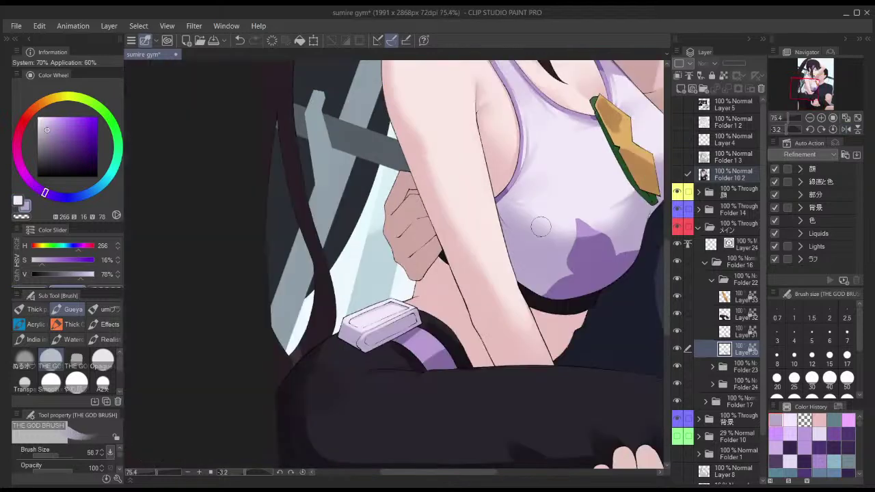
{"action": "mouse_move", "coordinate": [572, 251]}
{"action": "left_mouse_down"}
{"action": "mouse_move", "coordinate": [505, 227]}
{"action": "mouse_move", "coordinate": [574, 231]}
{"action": "mouse_move", "coordinate": [557, 238]}
{"action": "mouse_move", "coordinate": [550, 221]}
{"action": "mouse_move", "coordinate": [521, 211]}
{"action": "mouse_move", "coordinate": [555, 216]}
{"action": "mouse_move", "coordinate": [509, 216]}
{"action": "mouse_move", "coordinate": [564, 220]}
{"action": "left_mouse_up"}
{"action": "key", "text": "j"}
{"action": "left_click", "coordinate": [540, 216], "text": "alt"}
{"action": "key", "text": "b"}
{"action": "key", "text": "]"}
{"action": "key", "text": "j"}
{"action": "mouse_move", "coordinate": [504, 211]}
{"action": "left_mouse_down"}
{"action": "mouse_move", "coordinate": [582, 230]}
{"action": "mouse_move", "coordinate": [531, 256]}
{"action": "mouse_move", "coordinate": [573, 208]}
{"action": "left_mouse_up"}
- Paint lavender shading along the tank top's far edge beside the lower half of the gold ornament
{"action": "key", "text": "b"}
{"action": "left_click_drag", "start_coordinate": [649, 117], "coordinate": [521, 223]}
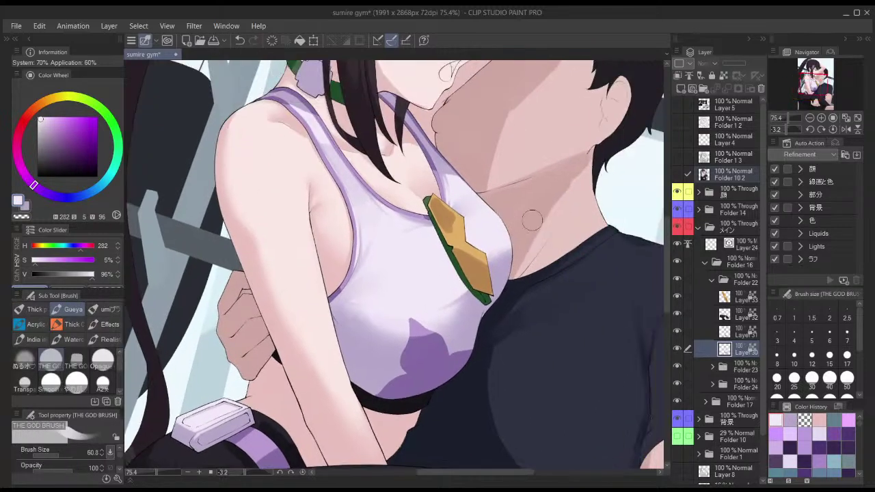
{"action": "left_click", "coordinate": [519, 235], "text": "alt"}
{"action": "mouse_move", "coordinate": [518, 236]}
{"action": "left_mouse_down"}
{"action": "mouse_move", "coordinate": [513, 231]}
{"action": "mouse_move", "coordinate": [509, 257]}
{"action": "left_mouse_up"}
{"action": "key", "text": "bracketright"}
{"action": "key", "text": "bracketright"}
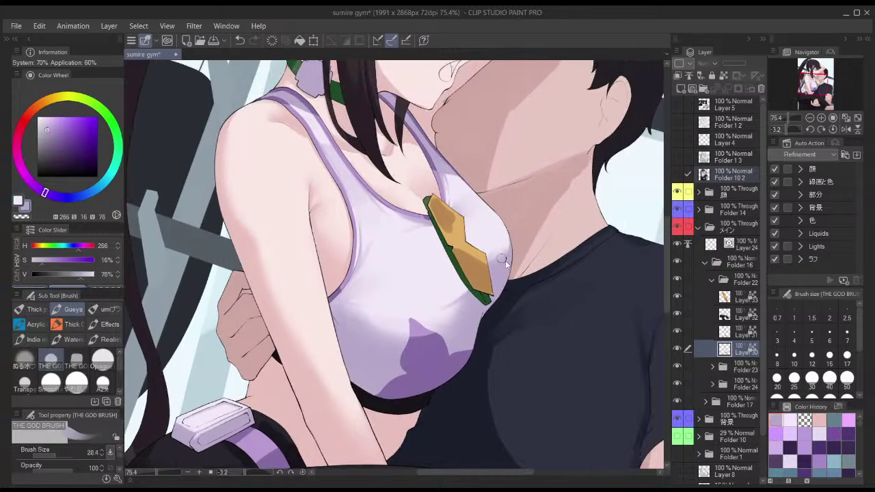
- Unlock the layer's transparent pixels and fill the white gap at the tank top's outline below the ornament in lavender
{"action": "mouse_move", "coordinate": [480, 354]}
{"action": "left_mouse_down"}
{"action": "mouse_move", "coordinate": [514, 352]}
{"action": "mouse_move", "coordinate": [553, 301]}
{"action": "left_mouse_up"}
{"action": "key", "text": "slash"}
{"action": "left_click_drag", "start_coordinate": [515, 274], "coordinate": [505, 266]}
{"action": "key", "text": "bracketleft"}
{"action": "key", "text": "bracketleft"}
{"action": "key", "text": "bracketleft"}
{"action": "key", "text": "bracketleft"}
{"action": "key", "text": "bracketleft"}
{"action": "key", "text": "bracketleft"}
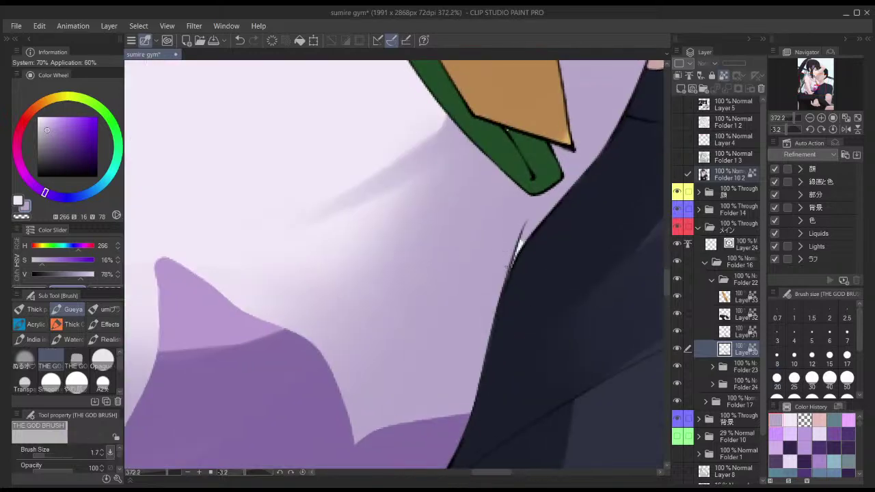
{"action": "key", "text": "bracketright"}
{"action": "key", "text": "bracketright"}
{"action": "key", "text": "bracketright"}
{"action": "left_click_drag", "start_coordinate": [536, 212], "coordinate": [501, 280]}
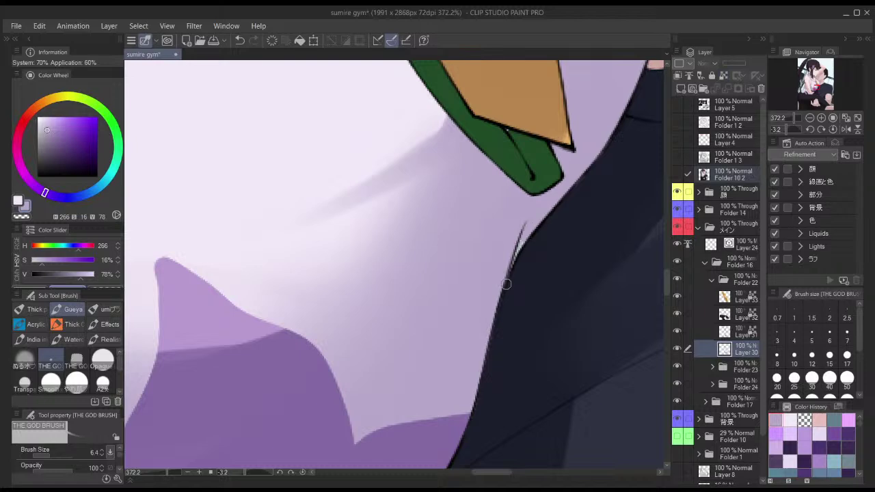
{"action": "scroll", "coordinate": [549, 248], "scroll_direction": "down", "scroll_amount": 8}
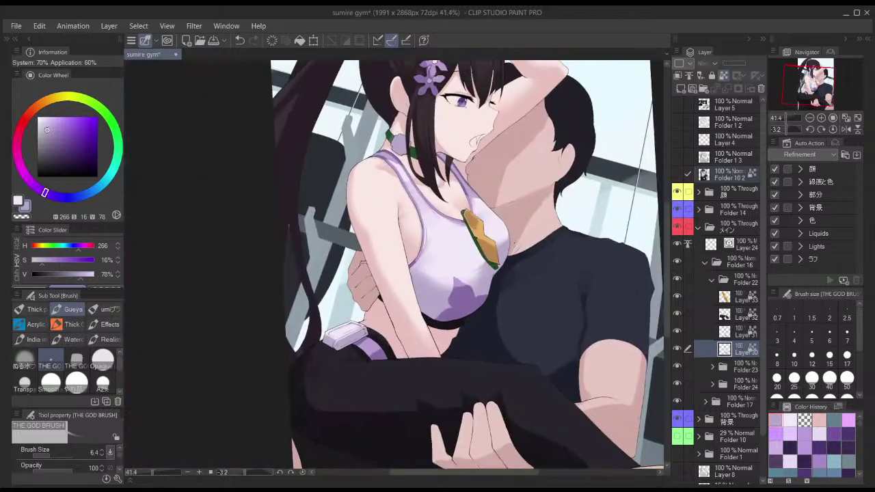
- Paint a pale lavender-white highlight along the upper edge of the lavender ornament on the green choker
{"action": "key", "text": "h"}
{"action": "key", "text": "h"}
{"action": "left_click", "coordinate": [678, 176]}
{"action": "left_click", "coordinate": [677, 176]}
{"action": "scroll", "coordinate": [395, 134], "scroll_direction": "up", "scroll_amount": 4}
{"action": "key", "text": "x"}
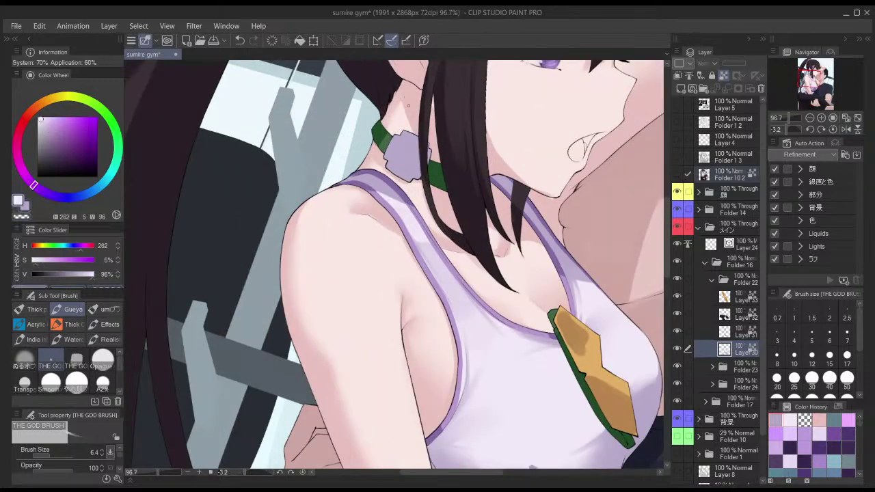
{"action": "scroll", "coordinate": [402, 128], "scroll_direction": "up", "scroll_amount": 3}
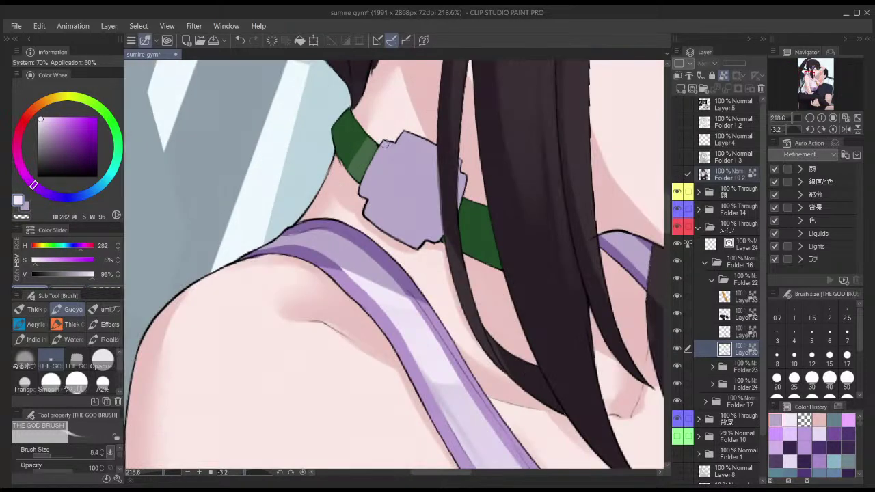
{"action": "key", "text": "bracketright"}
{"action": "key", "text": "bracketright"}
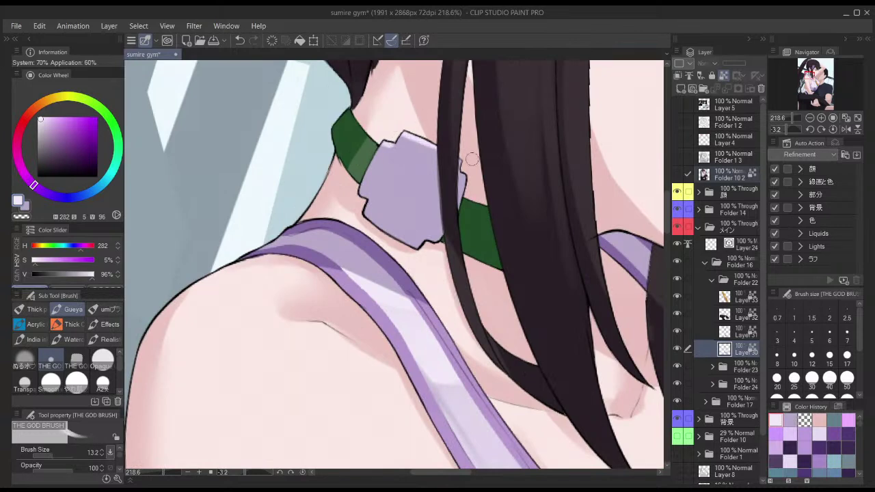
{"action": "key", "text": "bracketleft"}
{"action": "key", "text": "ctrl+z"}
{"action": "left_click_drag", "start_coordinate": [390, 143], "coordinate": [398, 140]}
- Check the whole figure mirrored and compare it with the rough painting in Folder 10 2
{"action": "scroll", "coordinate": [400, 140], "scroll_direction": "down", "scroll_amount": 4}
{"action": "left_click_drag", "start_coordinate": [473, 120], "coordinate": [398, 245]}
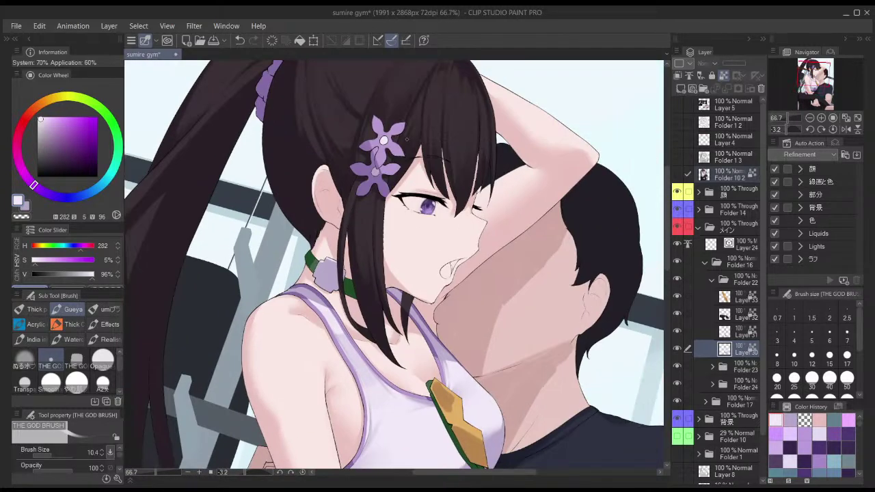
{"action": "scroll", "coordinate": [408, 143], "scroll_direction": "down", "scroll_amount": 4}
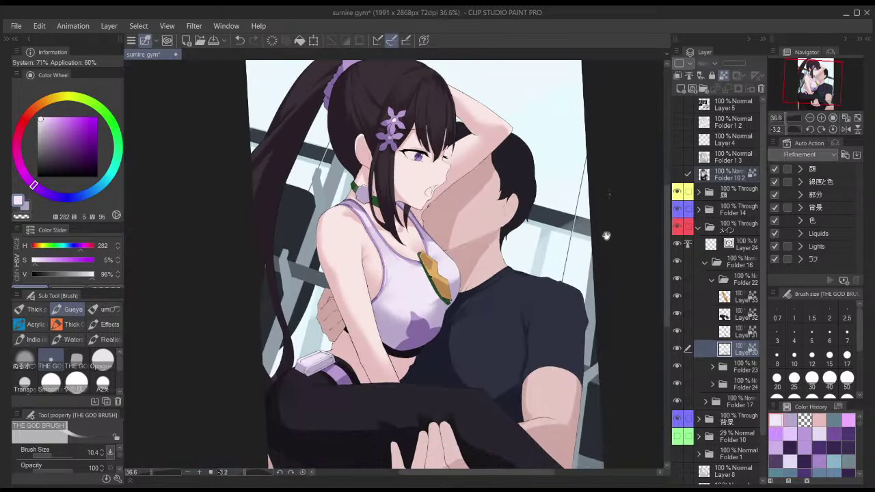
{"action": "key", "text": "h"}
{"action": "left_click_drag", "start_coordinate": [593, 150], "coordinate": [593, 158]}
{"action": "left_click", "coordinate": [677, 177]}
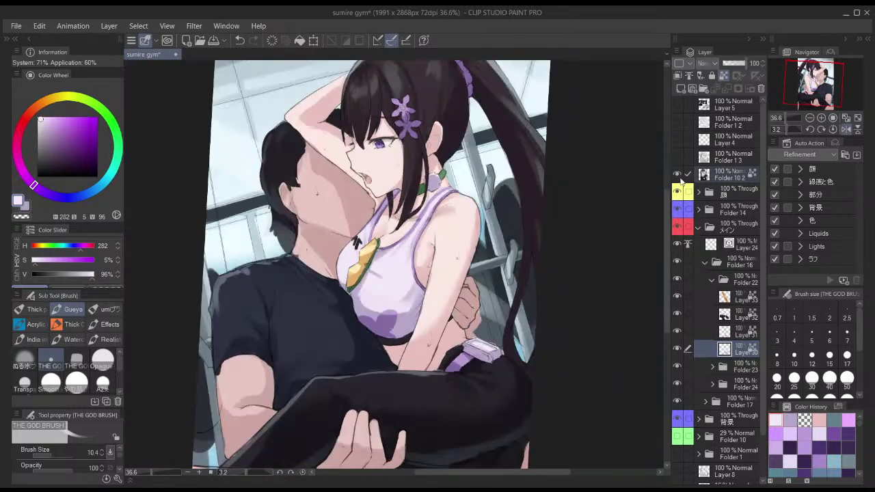
{"action": "left_click", "coordinate": [677, 175]}
- Switch to the purple accents layer, Layer 31, set the paint colour to muted purple (H 267, S 34, V 64) and compare with the rough painting
{"action": "left_click", "coordinate": [733, 333]}
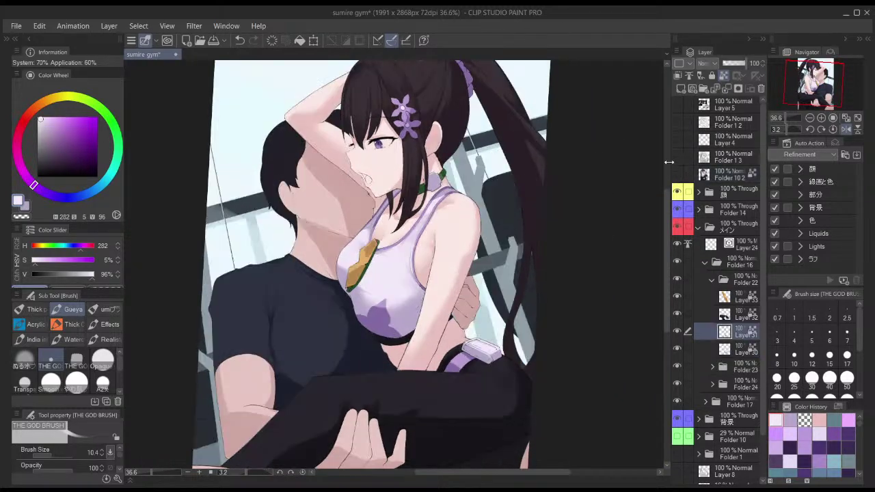
{"action": "left_click", "coordinate": [677, 173]}
{"action": "key", "text": "h"}
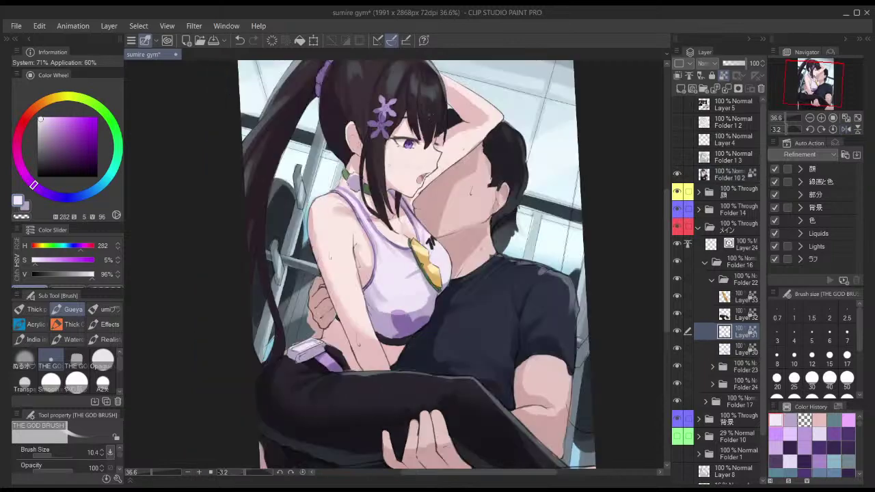
{"action": "scroll", "coordinate": [374, 122], "scroll_direction": "up", "scroll_amount": 3}
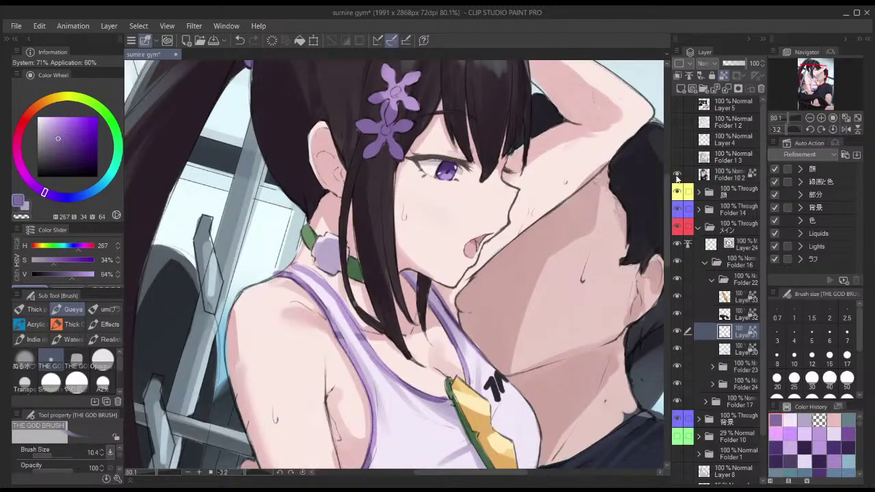
{"action": "left_click", "coordinate": [678, 176]}
- Shade the folds of the purple scrunchie at the base of the ponytail in muted purple
{"action": "scroll", "coordinate": [581, 205], "scroll_direction": "down", "scroll_amount": 4}
{"action": "scroll", "coordinate": [403, 184], "scroll_direction": "up", "scroll_amount": 6}
{"action": "key", "text": "bracketright"}
{"action": "key", "text": "bracketright"}
{"action": "key", "text": "bracketright"}
{"action": "key", "text": "bracketright"}
{"action": "key", "text": "bracketright"}
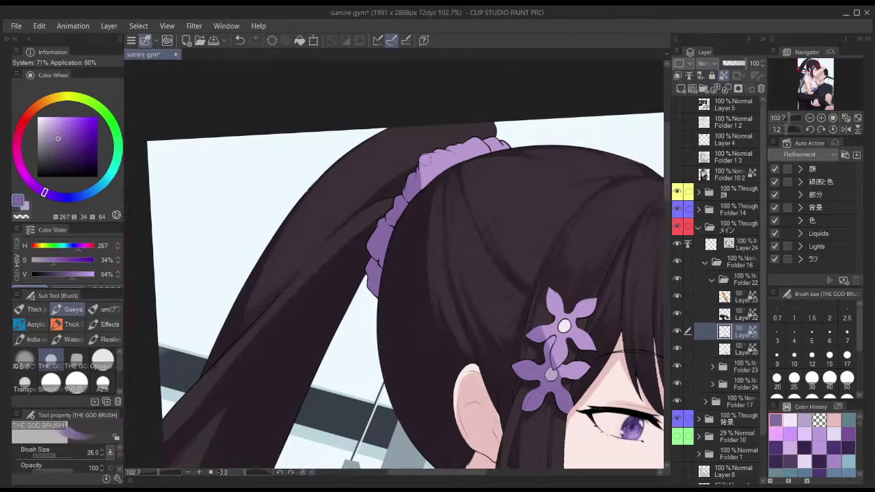
{"action": "mouse_move", "coordinate": [420, 161]}
{"action": "left_mouse_down"}
{"action": "mouse_move", "coordinate": [417, 183]}
{"action": "mouse_move", "coordinate": [439, 162]}
{"action": "mouse_move", "coordinate": [426, 162]}
{"action": "mouse_move", "coordinate": [447, 172]}
{"action": "mouse_move", "coordinate": [447, 159]}
{"action": "mouse_move", "coordinate": [460, 164]}
{"action": "mouse_move", "coordinate": [447, 159]}
{"action": "mouse_move", "coordinate": [456, 165]}
{"action": "mouse_move", "coordinate": [436, 170]}
{"action": "mouse_move", "coordinate": [466, 149]}
{"action": "mouse_move", "coordinate": [448, 147]}
{"action": "mouse_move", "coordinate": [479, 155]}
{"action": "left_mouse_up"}
{"action": "key", "text": "ctrl+z"}
{"action": "key", "text": "ctrl+z"}
{"action": "key", "text": "ctrl+z"}
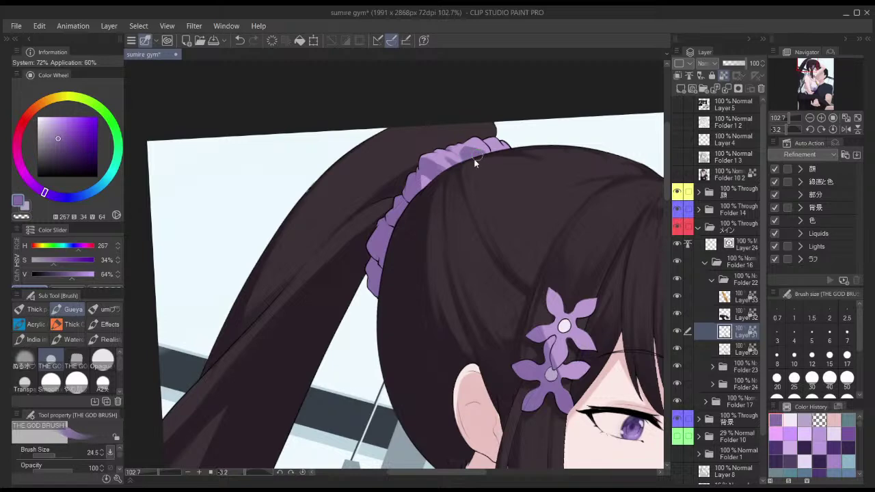
{"action": "mouse_move", "coordinate": [476, 160]}
{"action": "left_mouse_down"}
{"action": "mouse_move", "coordinate": [497, 150]}
{"action": "mouse_move", "coordinate": [489, 148]}
{"action": "left_mouse_up"}
{"action": "scroll", "coordinate": [523, 155], "scroll_direction": "down", "scroll_amount": 4}
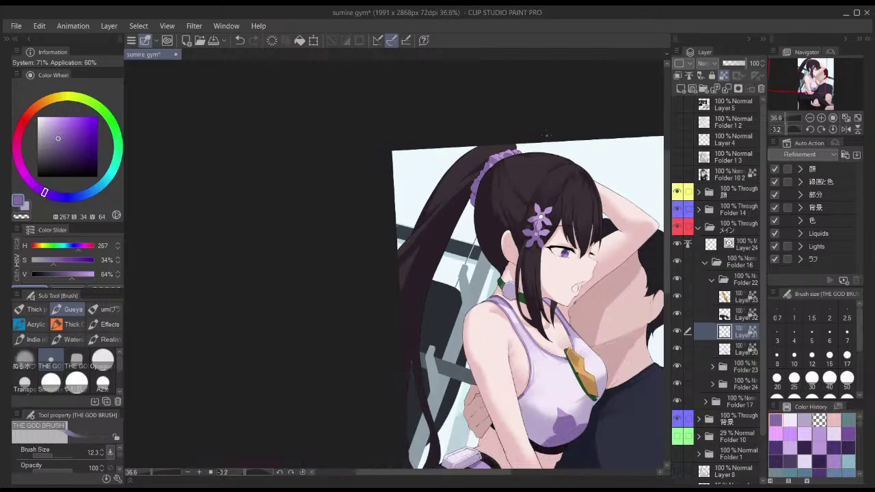
- Examine the purple hair flowers on the character reference in Layer 5 and hide the reference
{"action": "left_click_drag", "start_coordinate": [609, 137], "coordinate": [577, 137]}
{"action": "left_click", "coordinate": [679, 176]}
{"action": "left_click", "coordinate": [678, 175]}
{"action": "left_click", "coordinate": [685, 106]}
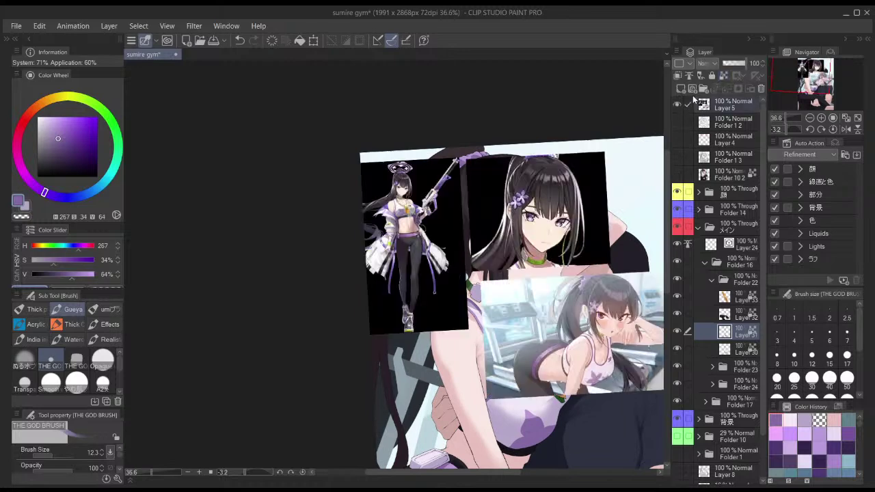
{"action": "scroll", "coordinate": [523, 195], "scroll_direction": "up", "scroll_amount": 6}
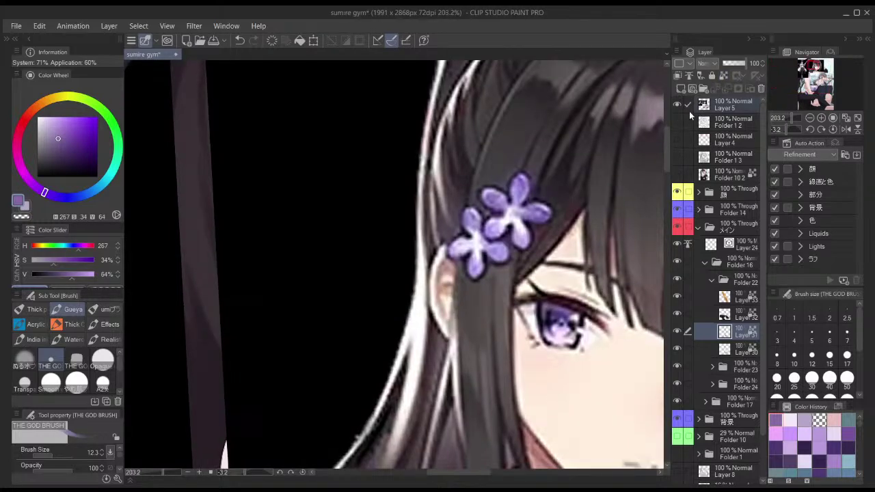
{"action": "left_click", "coordinate": [676, 106]}
{"action": "scroll", "coordinate": [562, 196], "scroll_direction": "down", "scroll_amount": 3}
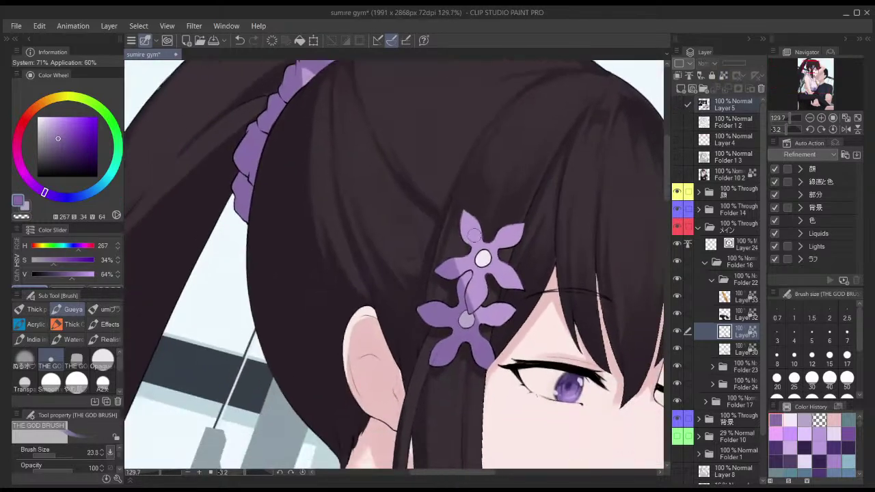
- Shade the petals of the upper hair flower in muted purple, leaving soft lighter edges
{"action": "key", "text": "]"}
{"action": "mouse_move", "coordinate": [469, 223]}
{"action": "left_mouse_down"}
{"action": "mouse_move", "coordinate": [476, 248]}
{"action": "mouse_move", "coordinate": [514, 236]}
{"action": "mouse_move", "coordinate": [499, 240]}
{"action": "left_mouse_up"}
{"action": "key", "text": "["}
{"action": "key", "text": "ctrl+z"}
{"action": "key", "text": "["}
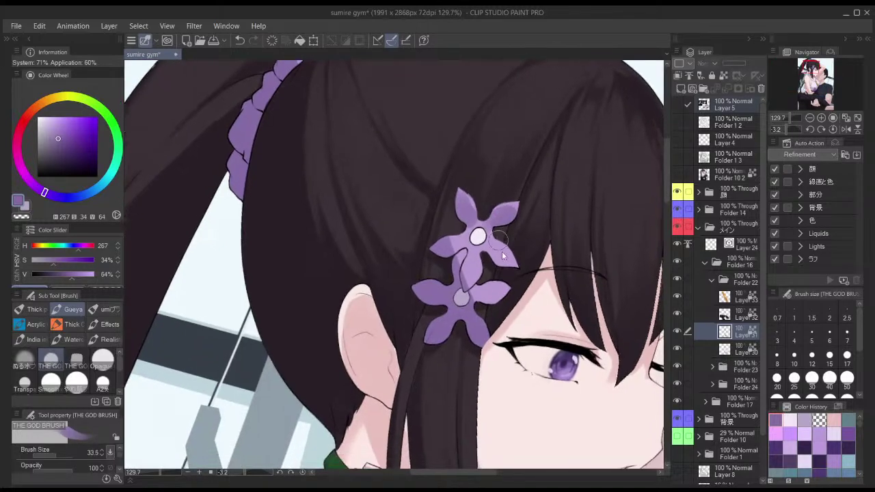
{"action": "key", "text": "bracketleft"}
{"action": "key", "text": "bracketleft"}
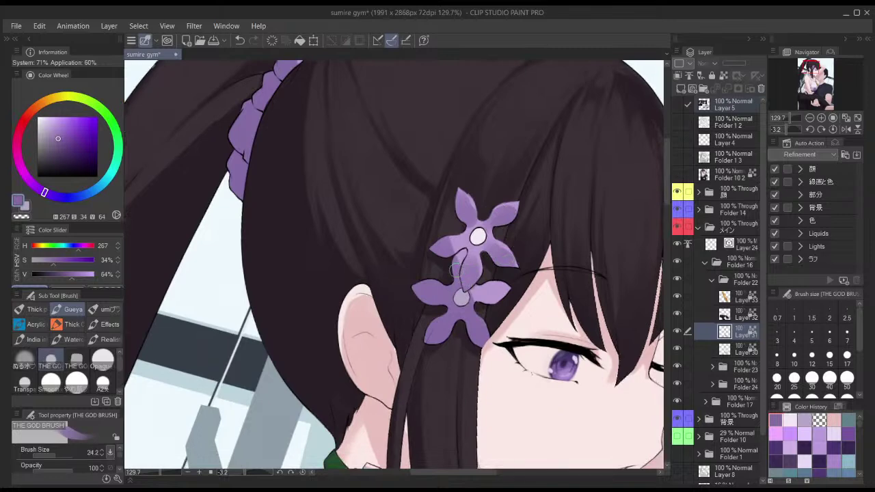
- Shade the lower hair flower's light petals and the upper flower's centre, and check the figure mirrored
{"action": "key", "text": "bracketright"}
{"action": "key", "text": "bracketright"}
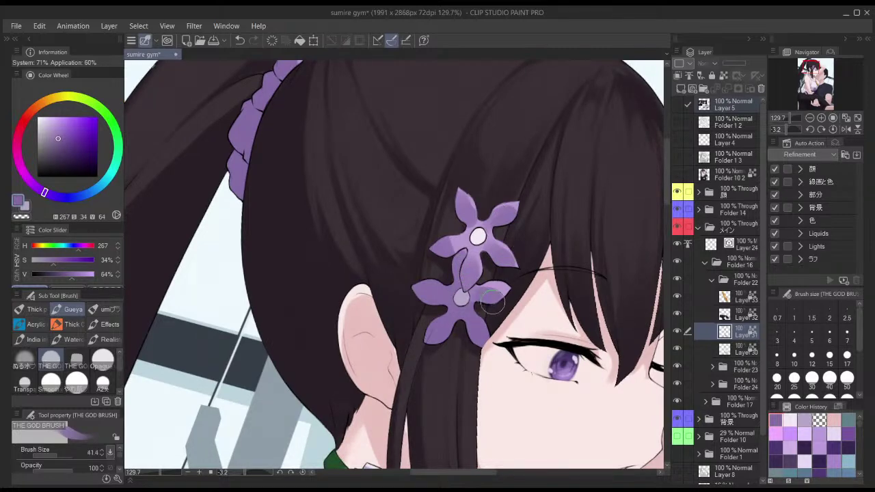
{"action": "left_click_drag", "start_coordinate": [489, 306], "coordinate": [497, 283]}
{"action": "left_click_drag", "start_coordinate": [445, 251], "coordinate": [473, 238]}
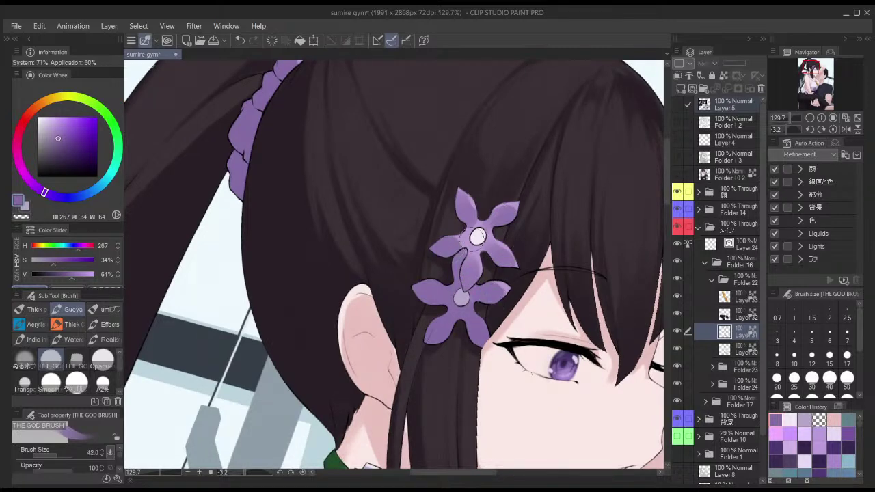
{"action": "scroll", "coordinate": [462, 258], "scroll_direction": "down", "scroll_amount": 3}
{"action": "scroll", "coordinate": [530, 251], "scroll_direction": "down", "scroll_amount": 3}
{"action": "left_click_drag", "start_coordinate": [525, 300], "coordinate": [514, 255]}
{"action": "key", "text": "h"}
{"action": "key", "text": "h"}
{"action": "scroll", "coordinate": [540, 250], "scroll_direction": "down", "scroll_amount": 2}
{"action": "scroll", "coordinate": [433, 142], "scroll_direction": "up", "scroll_amount": 4}
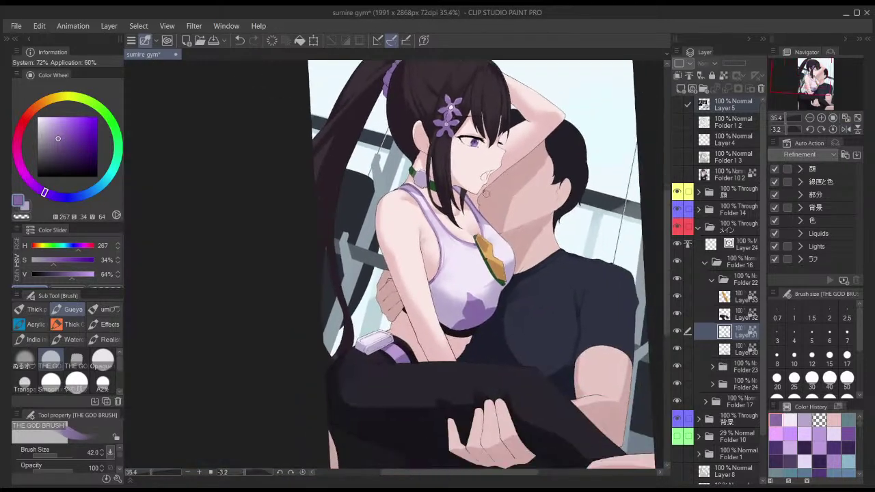
- Shade the purple trim on the tank top's near shoulder strap, sampling lavender from the strap as the second colour
{"action": "key", "text": "bracketleft"}
{"action": "key", "text": "bracketleft"}
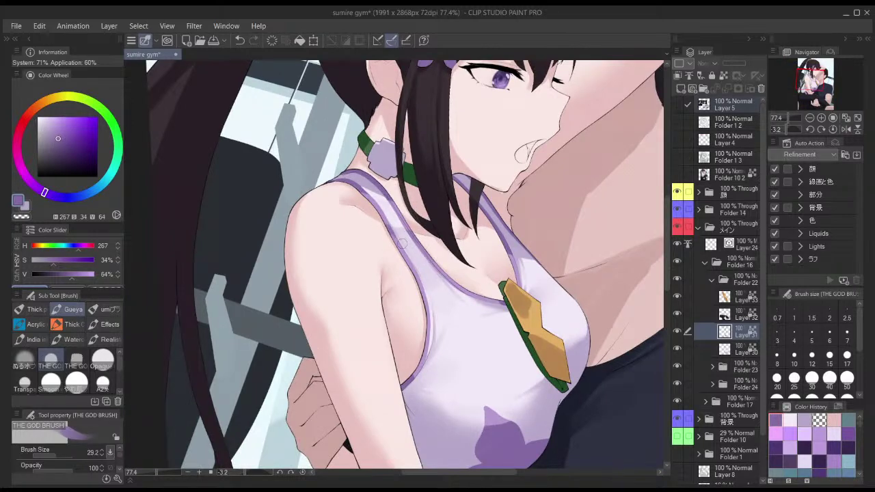
{"action": "key", "text": "bracketright"}
{"action": "key", "text": "c"}
{"action": "mouse_move", "coordinate": [385, 216]}
{"action": "left_mouse_down"}
{"action": "mouse_move", "coordinate": [396, 224]}
{"action": "mouse_move", "coordinate": [397, 209]}
{"action": "left_mouse_up"}
{"action": "left_click", "coordinate": [382, 212], "text": "alt"}
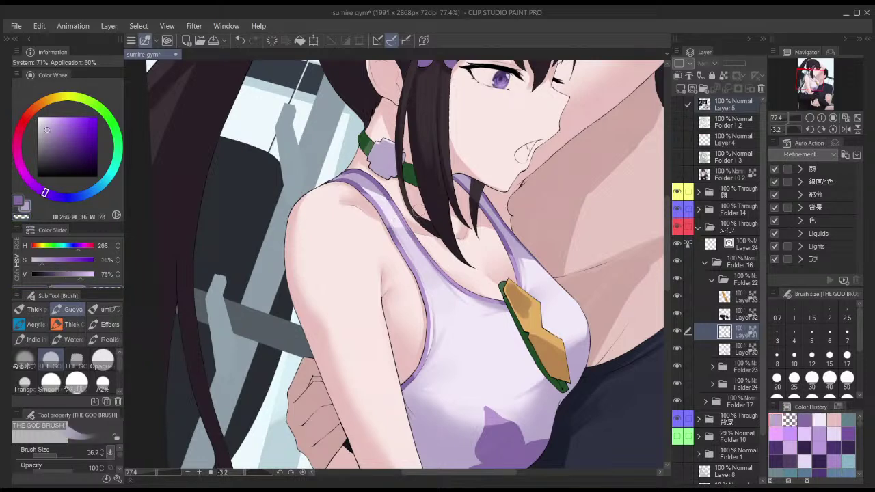
{"action": "left_click_drag", "start_coordinate": [498, 182], "coordinate": [499, 171]}
{"action": "key", "text": "x"}
{"action": "key", "text": "x"}
{"action": "key", "text": "x"}
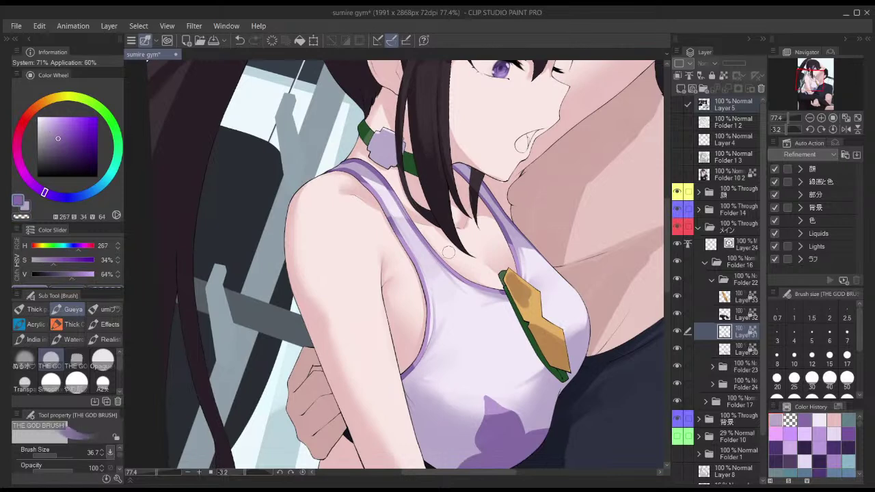
{"action": "left_click_drag", "start_coordinate": [416, 221], "coordinate": [463, 277]}
- Refine the purple trim along the tank top's neckline and far strap with a finer brush, rotating the canvas as needed
{"action": "key", "text": "bracketleft"}
{"action": "key", "text": "bracketleft"}
{"action": "key", "text": "bracketleft"}
{"action": "key", "text": "bracketleft"}
{"action": "key", "text": "bracketleft"}
{"action": "key", "text": "bracketleft"}
{"action": "key", "text": "bracketleft"}
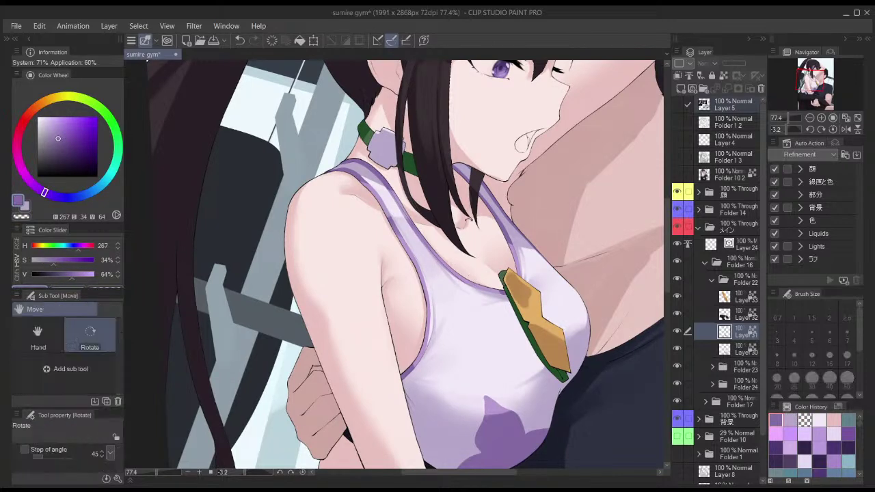
{"action": "key", "text": "r"}
{"action": "left_click_drag", "start_coordinate": [468, 220], "coordinate": [487, 285]}
{"action": "key", "text": "bracketright"}
{"action": "key", "text": "bracketright"}
{"action": "key", "text": "bracketright"}
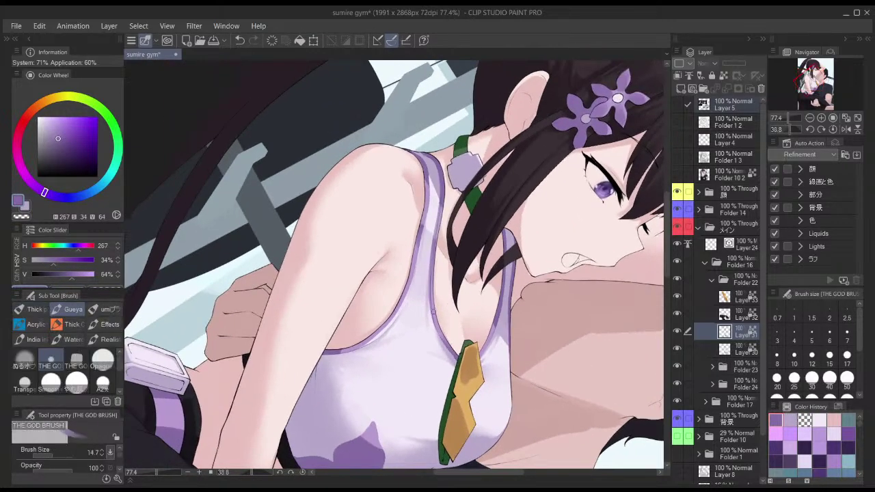
{"action": "left_click_drag", "start_coordinate": [500, 320], "coordinate": [514, 234]}
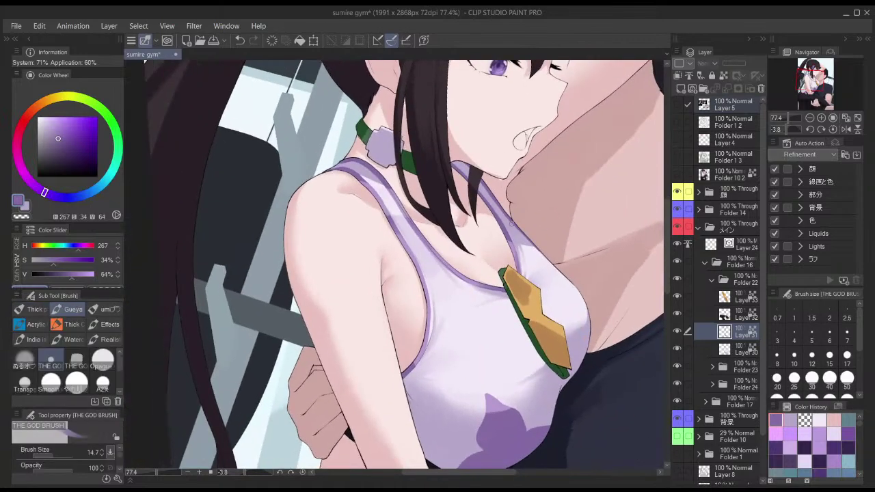
- Touch up the purple trim shading along the tank top's near armhole with a slightly larger brush
{"action": "scroll", "coordinate": [532, 269], "scroll_direction": "down", "scroll_amount": 1}
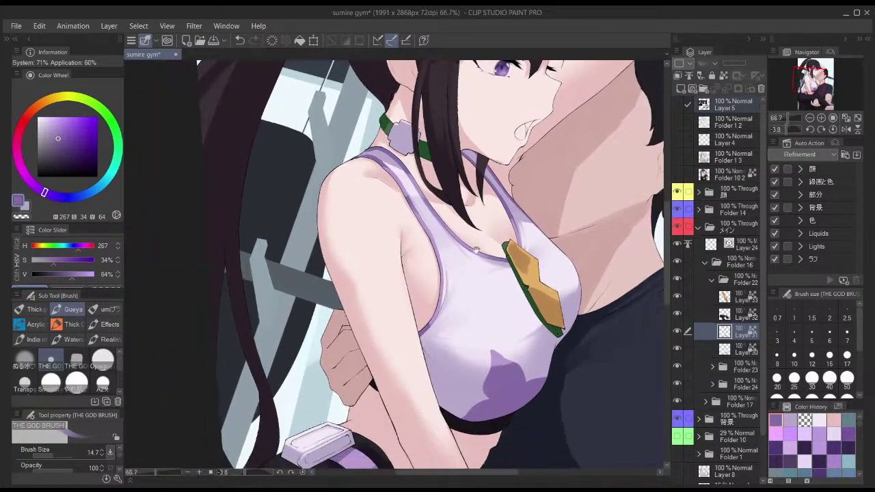
{"action": "key", "text": "bracketright"}
{"action": "key", "text": "bracketright"}
{"action": "key", "text": "bracketright"}
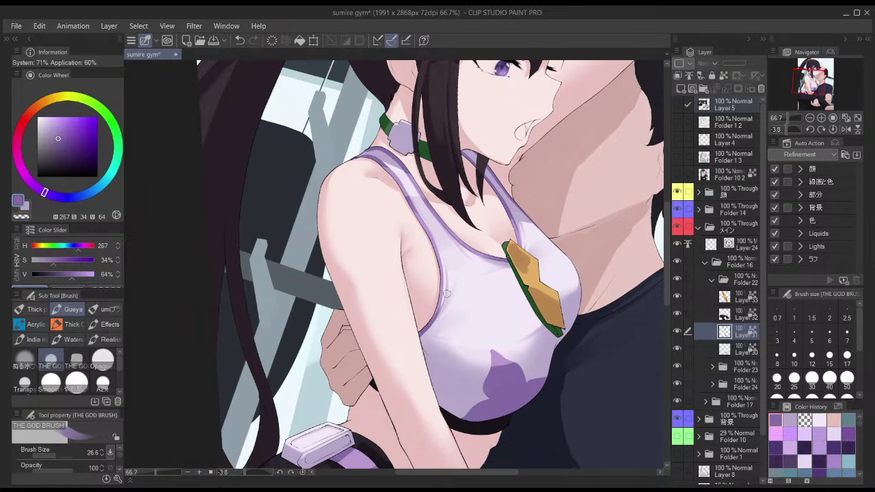
- Shade the purple star on the lower tank top softly with a large brush
{"action": "scroll", "coordinate": [451, 187], "scroll_direction": "down", "scroll_amount": 1}
{"action": "key", "text": "j"}
{"action": "key", "text": "b"}
{"action": "key", "text": "bracketright"}
{"action": "key", "text": "bracketright"}
{"action": "key", "text": "bracketright"}
{"action": "key", "text": "bracketright"}
{"action": "key", "text": "bracketright"}
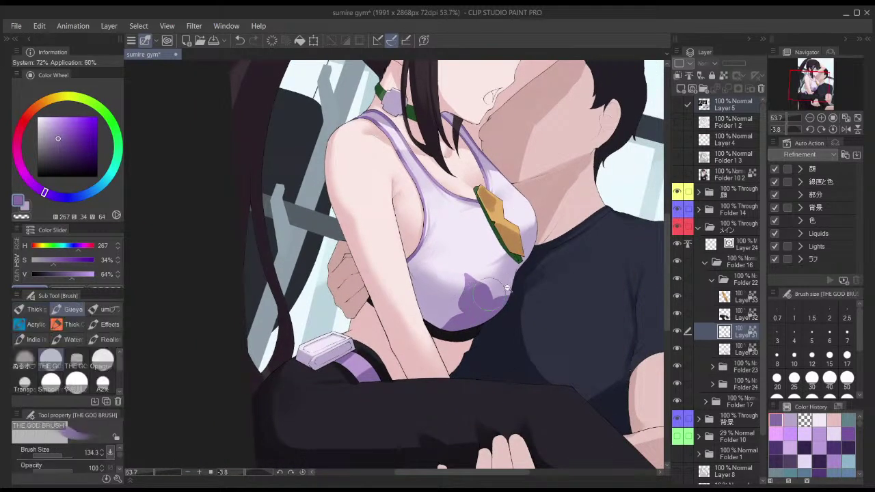
{"action": "scroll", "coordinate": [483, 300], "scroll_direction": "down", "scroll_amount": 1}
{"action": "scroll", "coordinate": [478, 321], "scroll_direction": "down", "scroll_amount": 1}
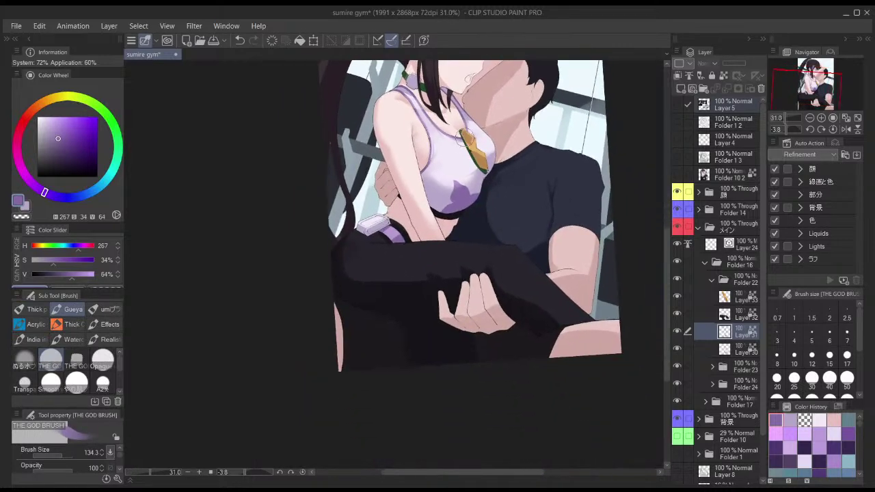
- Shade the purple belt band beside the buckle, using muted purple and a lighter purple sampled from the band
{"action": "scroll", "coordinate": [404, 200], "scroll_direction": "up", "scroll_amount": 3}
{"action": "key", "text": "bracketleft"}
{"action": "key", "text": "bracketleft"}
{"action": "key", "text": "bracketleft"}
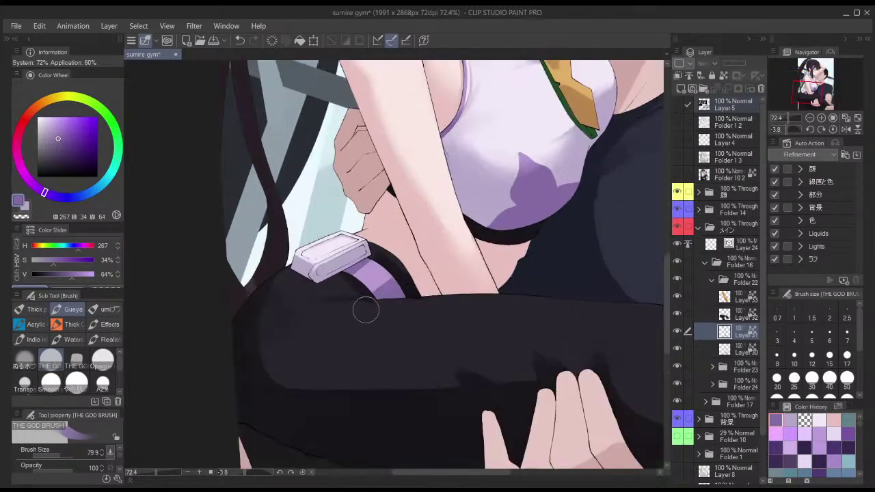
{"action": "key", "text": "bracketleft"}
{"action": "mouse_move", "coordinate": [374, 292]}
{"action": "left_mouse_down"}
{"action": "mouse_move", "coordinate": [402, 268]}
{"action": "mouse_move", "coordinate": [411, 281]}
{"action": "left_mouse_up"}
{"action": "mouse_move", "coordinate": [336, 294]}
{"action": "left_mouse_down"}
{"action": "mouse_move", "coordinate": [390, 256]}
{"action": "mouse_move", "coordinate": [384, 269]}
{"action": "mouse_move", "coordinate": [374, 259]}
{"action": "mouse_move", "coordinate": [332, 281]}
{"action": "mouse_move", "coordinate": [398, 237]}
{"action": "mouse_move", "coordinate": [343, 288]}
{"action": "mouse_move", "coordinate": [392, 272]}
{"action": "mouse_move", "coordinate": [383, 283]}
{"action": "mouse_move", "coordinate": [362, 281]}
{"action": "left_mouse_up"}
{"action": "key", "text": "x"}
{"action": "left_click", "coordinate": [375, 273], "text": "alt"}
{"action": "key", "text": "x"}
{"action": "key", "text": "x"}
{"action": "scroll", "coordinate": [410, 277], "scroll_direction": "down", "scroll_amount": 2}
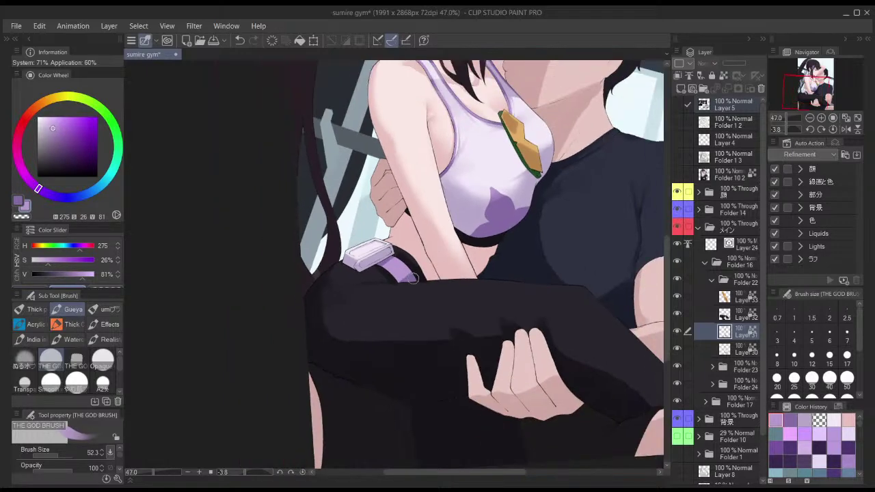
- Darken the belt band's lower end above the thigh with muted purple sampled from it
{"action": "key", "text": "j"}
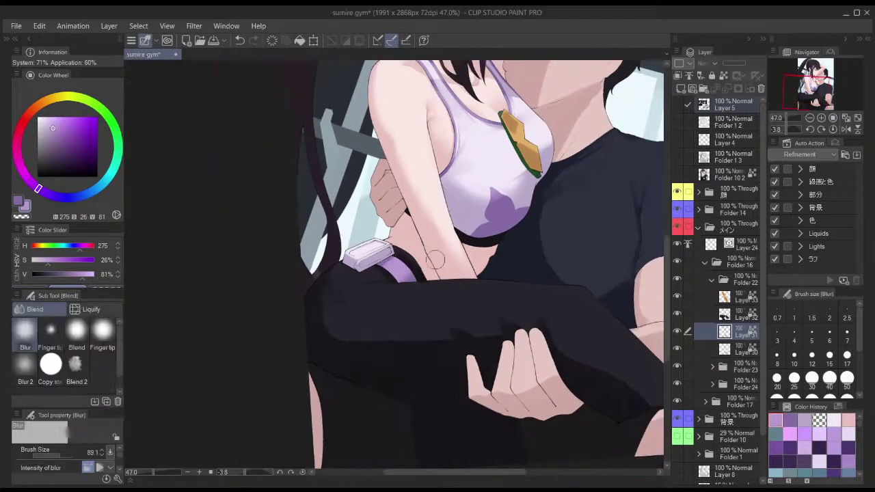
{"action": "left_click", "coordinate": [413, 277], "text": "alt"}
{"action": "key", "text": "b"}
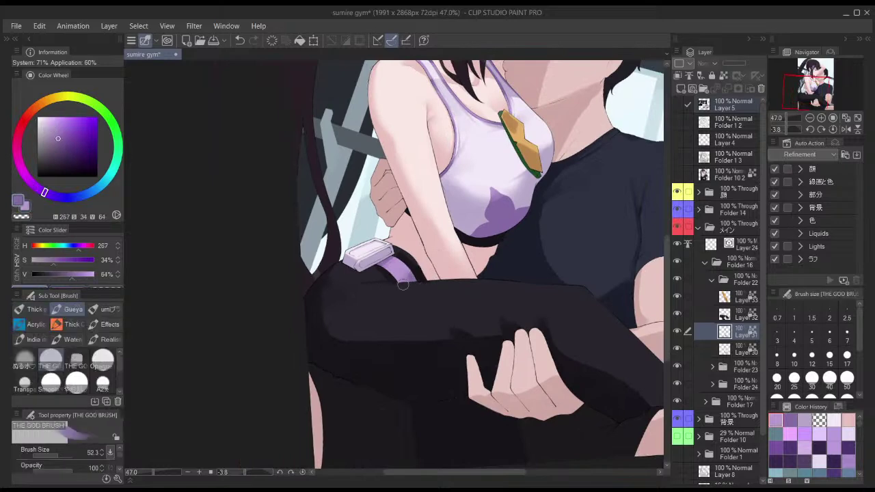
{"action": "left_click_drag", "start_coordinate": [413, 281], "coordinate": [417, 275]}
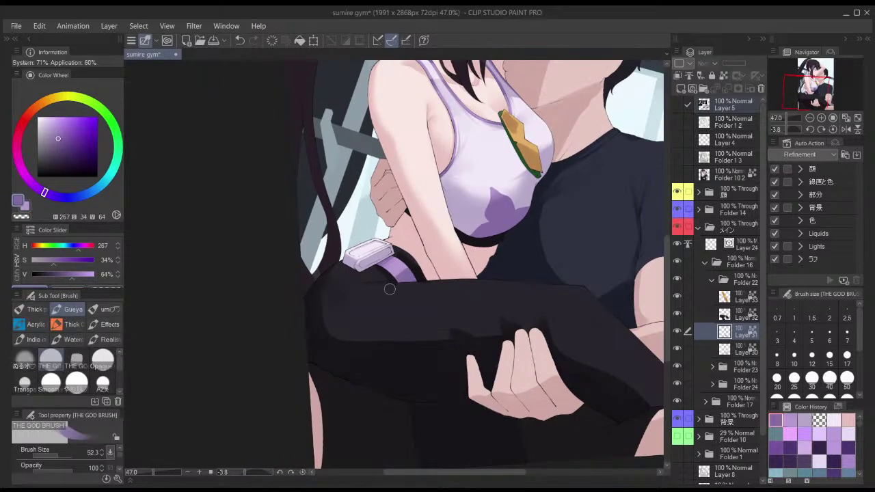
- Soften the purple belt band's shading with the Blur tool and check the figure both mirrored and unmirrored
{"action": "key", "text": "j"}
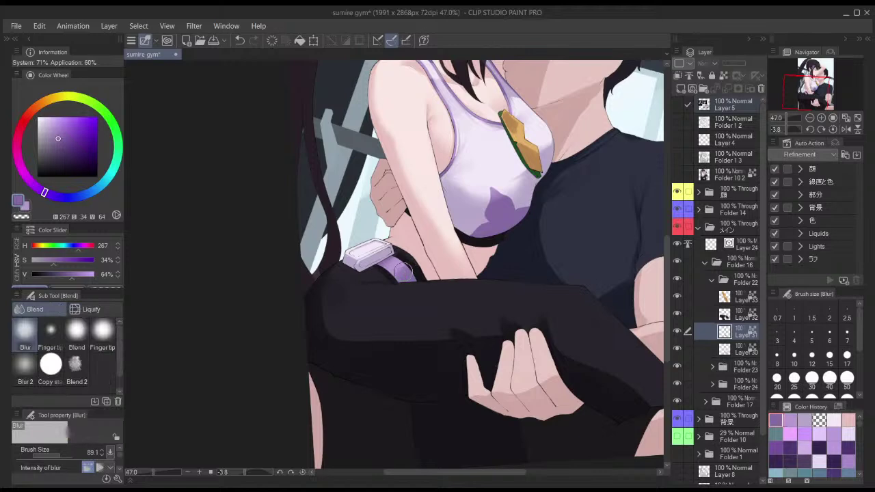
{"action": "key", "text": "h"}
{"action": "scroll", "coordinate": [483, 198], "scroll_direction": "down", "scroll_amount": 4}
{"action": "key", "text": "h"}
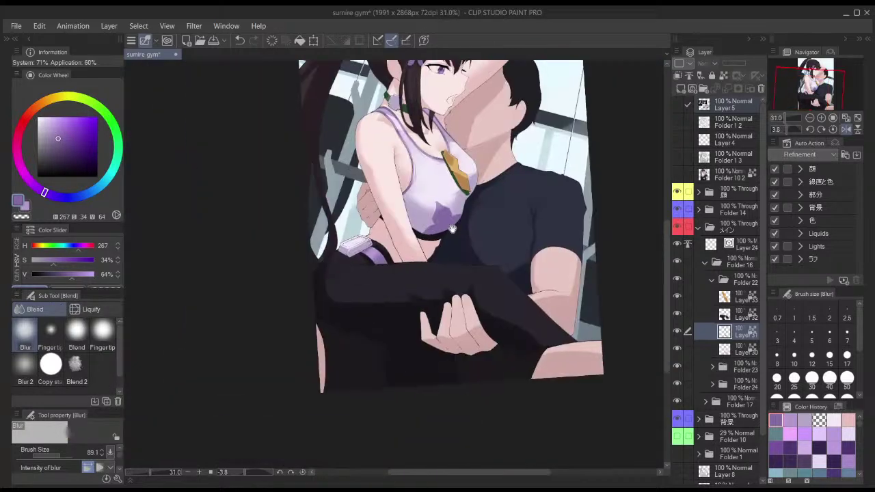
{"action": "key", "text": "b"}
{"action": "key", "text": "ctrl+minus"}
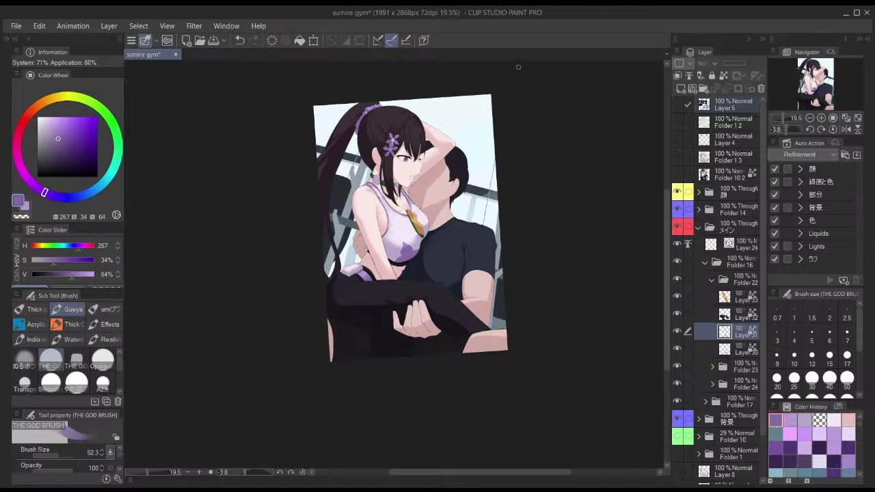
{"action": "scroll", "coordinate": [421, 206], "scroll_direction": "up", "scroll_amount": 4}
{"action": "key", "text": "h"}
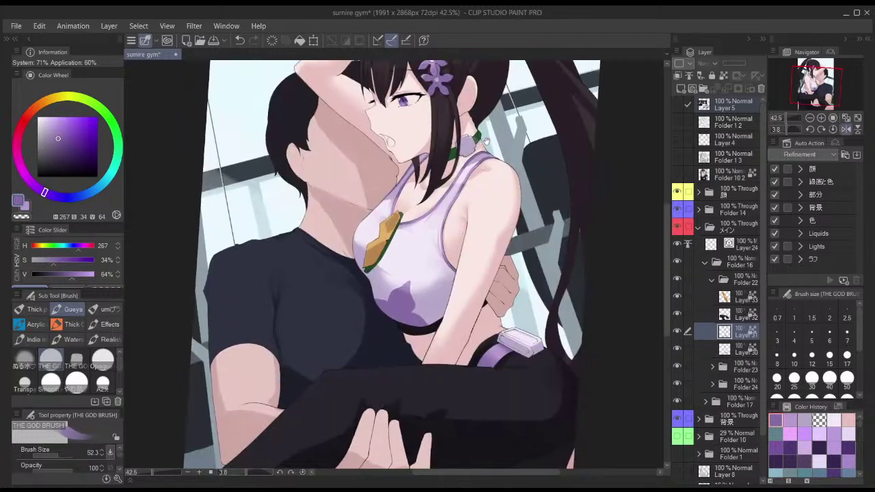
{"action": "key", "text": "h"}
- Select the black leggings layer, Layer 32, and shade the hip end of the thigh with sampled near-black using THE GOD BRUSH 2
{"action": "left_click", "coordinate": [677, 315]}
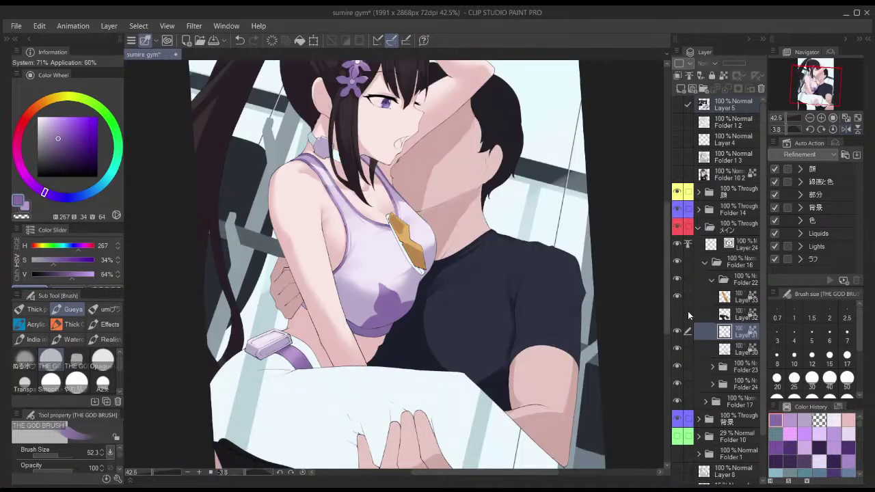
{"action": "left_click", "coordinate": [727, 320]}
{"action": "left_click", "coordinate": [677, 315]}
{"action": "left_click_drag", "start_coordinate": [629, 116], "coordinate": [625, 73]}
{"action": "key", "text": "period"}
{"action": "left_click_drag", "start_coordinate": [564, 193], "coordinate": [605, 143]}
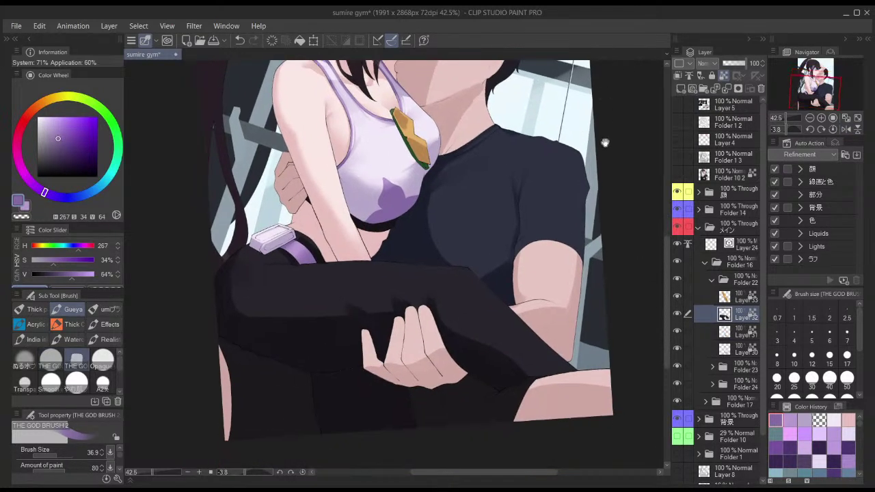
{"action": "left_click", "coordinate": [298, 320], "text": "alt"}
{"action": "key", "text": "bracketright"}
{"action": "left_click_drag", "start_coordinate": [236, 290], "coordinate": [267, 308]}
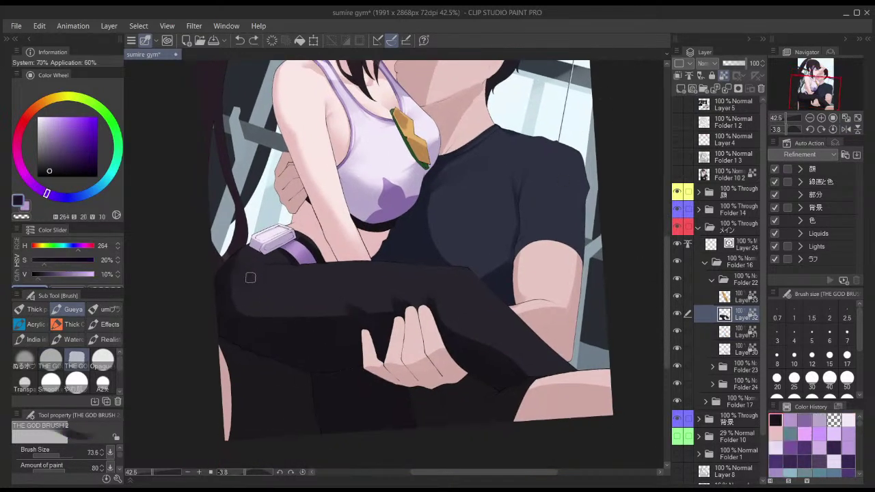
- Blend the near-black shading along the thigh from the hip towards the knee with a large Blur brush
{"action": "key", "text": "j"}
{"action": "key", "text": "bracketright"}
{"action": "key", "text": "bracketright"}
{"action": "key", "text": "bracketright"}
{"action": "mouse_move", "coordinate": [242, 290]}
{"action": "left_mouse_down"}
{"action": "mouse_move", "coordinate": [264, 314]}
{"action": "mouse_move", "coordinate": [326, 308]}
{"action": "left_mouse_up"}
{"action": "key", "text": "bracketleft"}
{"action": "key", "text": "bracketleft"}
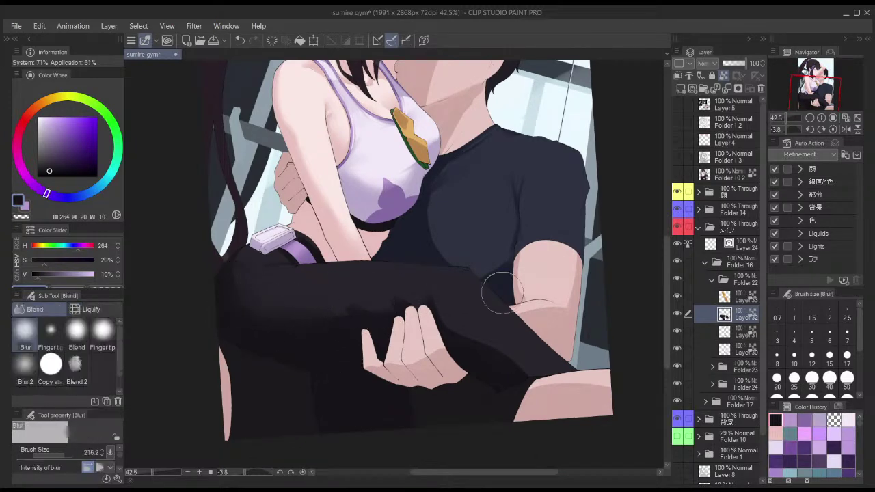
- Paint near-black contact shadows on the leggings around the gripping fingertips and soften them with a smaller Blur brush
{"action": "key", "text": "b"}
{"action": "key", "text": "bracketleft"}
{"action": "key", "text": "bracketleft"}
{"action": "key", "text": "bracketleft"}
{"action": "left_click_drag", "start_coordinate": [426, 298], "coordinate": [423, 312]}
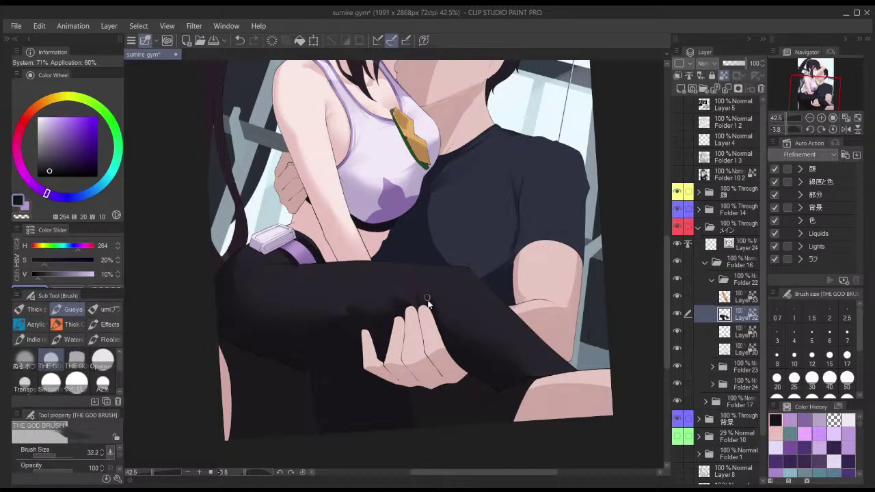
{"action": "key", "text": "j"}
{"action": "scroll", "coordinate": [431, 297], "scroll_direction": "up", "scroll_amount": 3}
{"action": "key", "text": "bracketleft"}
{"action": "left_click_drag", "start_coordinate": [414, 298], "coordinate": [411, 272]}
{"action": "left_click_drag", "start_coordinate": [375, 295], "coordinate": [381, 327]}
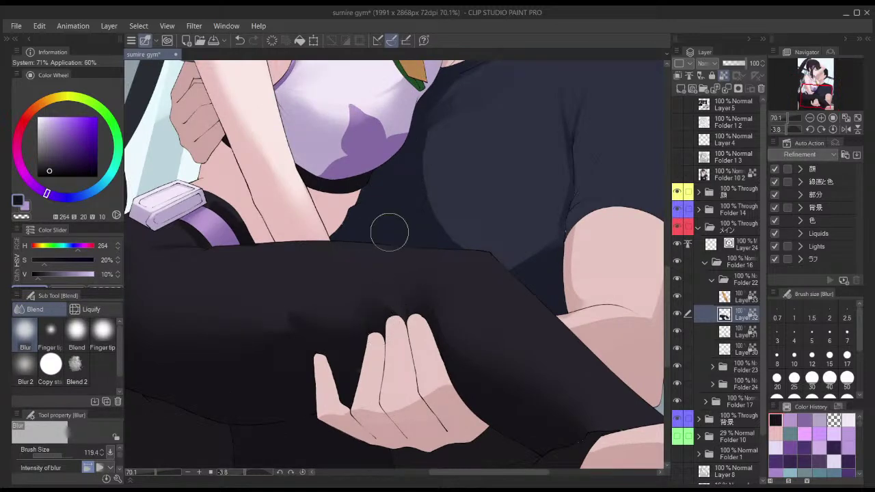
- Undo the last blur stroke and rework the shadow above the middle fingertips with a smaller brush and Blur
{"action": "key", "text": "b"}
{"action": "key", "text": "ctrl+z"}
{"action": "key", "text": "bracketleft"}
{"action": "key", "text": "h"}
{"action": "mouse_move", "coordinate": [417, 308]}
{"action": "left_mouse_down"}
{"action": "mouse_move", "coordinate": [414, 281]}
{"action": "mouse_move", "coordinate": [439, 257]}
{"action": "left_mouse_up"}
{"action": "key", "text": "j"}
{"action": "key", "text": "b"}
{"action": "key", "text": "bracketleft"}
{"action": "key", "text": "j"}
{"action": "key", "text": "h"}
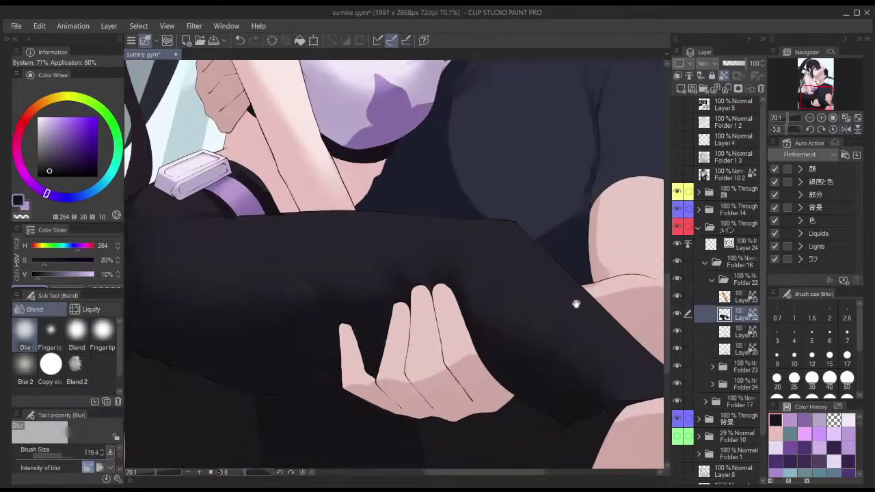
- Compare the leggings with the reference layer Folder 10 2, then shape the folds above the fingertips with sampled dark charcoal
{"action": "left_click", "coordinate": [677, 174]}
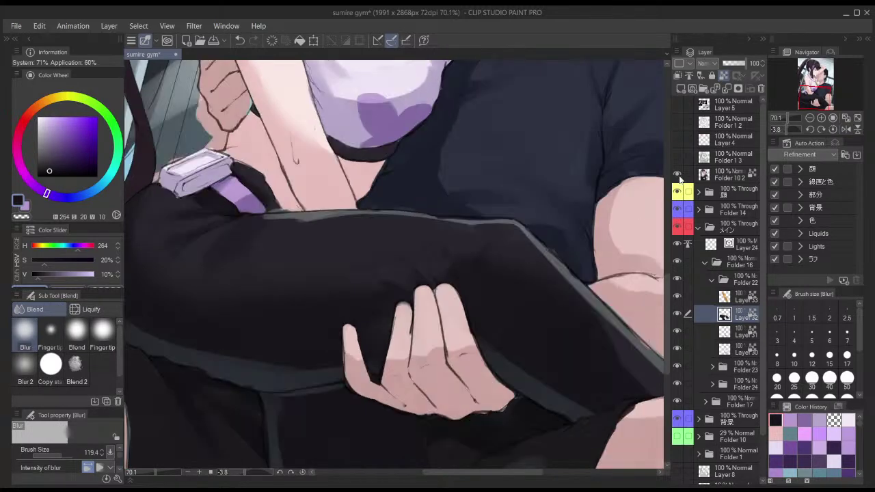
{"action": "left_click", "coordinate": [678, 175]}
{"action": "key", "text": "b"}
{"action": "left_click_drag", "start_coordinate": [419, 285], "coordinate": [460, 281]}
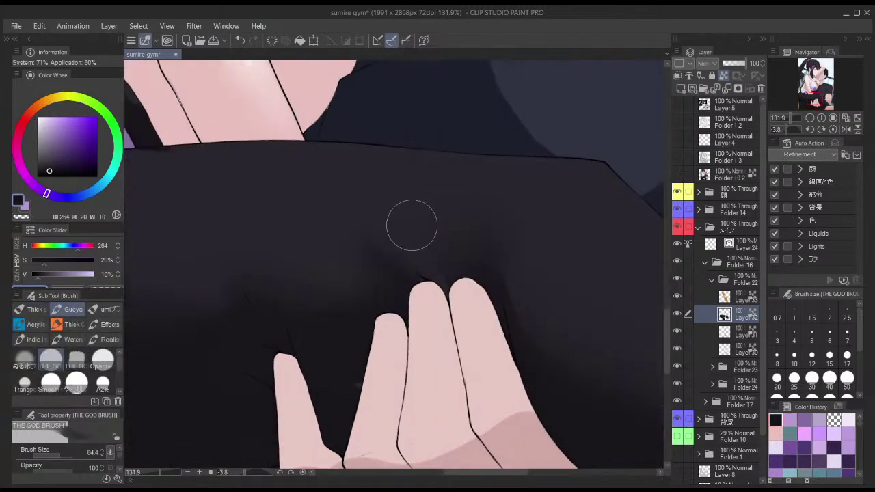
{"action": "left_click_drag", "start_coordinate": [404, 269], "coordinate": [370, 267]}
{"action": "left_click", "coordinate": [404, 226], "text": "alt"}
{"action": "left_click_drag", "start_coordinate": [402, 211], "coordinate": [379, 233]}
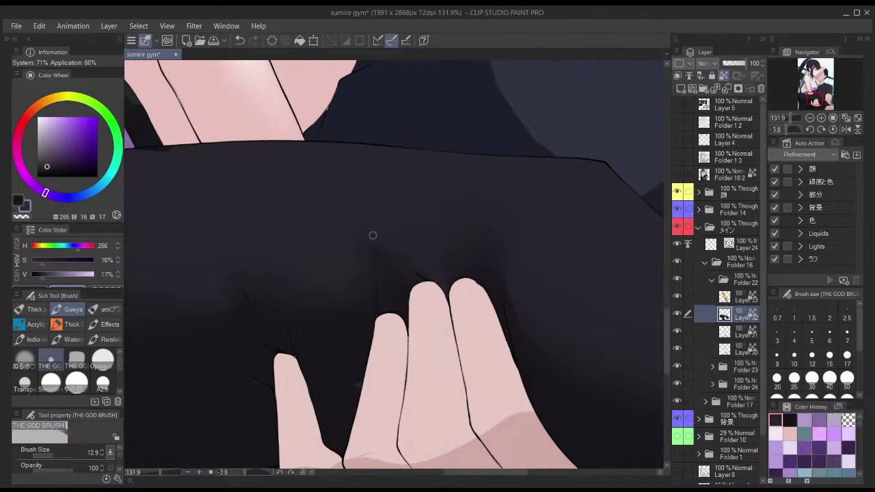
{"action": "mouse_move", "coordinate": [430, 249]}
{"action": "left_mouse_down"}
{"action": "mouse_move", "coordinate": [481, 259]}
{"action": "mouse_move", "coordinate": [520, 242]}
{"action": "mouse_move", "coordinate": [500, 207]}
{"action": "mouse_move", "coordinate": [489, 210]}
{"action": "mouse_move", "coordinate": [472, 245]}
{"action": "left_mouse_up"}
{"action": "left_click_drag", "start_coordinate": [469, 242], "coordinate": [475, 242]}
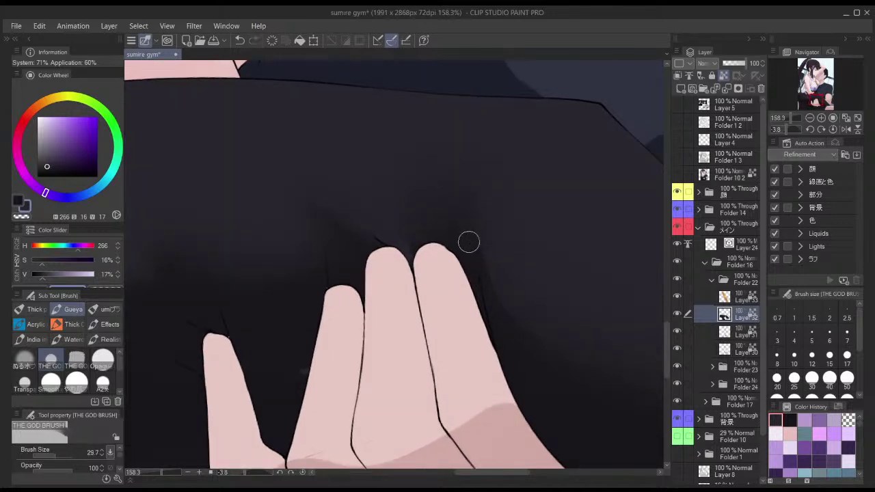
- Refine the creases around the middle fingertips, alternating between the charcoal and near-black tones
{"action": "mouse_move", "coordinate": [413, 232]}
{"action": "left_mouse_down"}
{"action": "mouse_move", "coordinate": [407, 229]}
{"action": "mouse_move", "coordinate": [419, 252]}
{"action": "left_mouse_up"}
{"action": "key", "text": "x"}
{"action": "left_click_drag", "start_coordinate": [434, 197], "coordinate": [393, 181]}
{"action": "left_click_drag", "start_coordinate": [356, 250], "coordinate": [361, 251]}
- Add a fold crease above the little fingertip, undoing the first stroke and repainting with an adjusted brush size
{"action": "mouse_move", "coordinate": [355, 228]}
{"action": "left_mouse_down"}
{"action": "mouse_move", "coordinate": [374, 259]}
{"action": "mouse_move", "coordinate": [324, 233]}
{"action": "mouse_move", "coordinate": [253, 248]}
{"action": "mouse_move", "coordinate": [270, 252]}
{"action": "mouse_move", "coordinate": [267, 197]}
{"action": "left_mouse_up"}
{"action": "left_click", "coordinate": [267, 198], "text": "alt"}
{"action": "key", "text": "ctrl+z"}
{"action": "key", "text": "bracketright"}
{"action": "key", "text": "bracketright"}
{"action": "left_click_drag", "start_coordinate": [274, 271], "coordinate": [276, 247]}
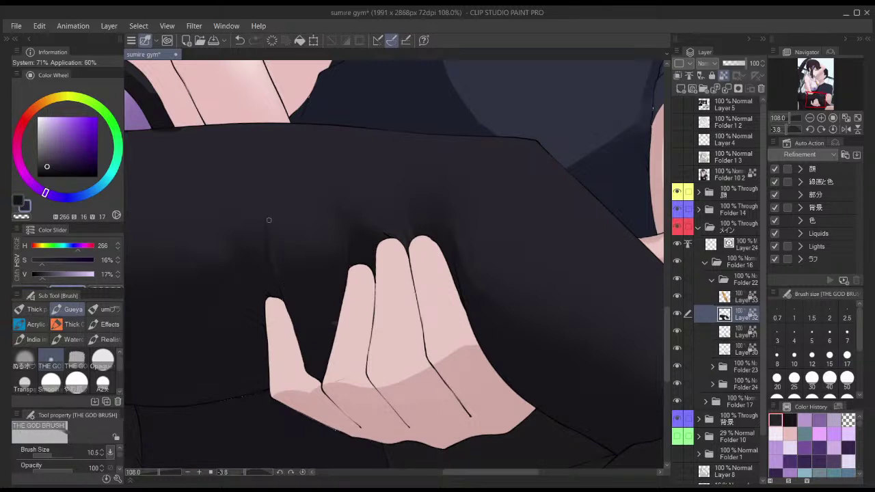
- Deepen the crease beside the little finger with sampled near-black and trim its edge with charcoal
{"action": "left_click", "coordinate": [230, 214], "text": "alt"}
{"action": "left_click_drag", "start_coordinate": [248, 262], "coordinate": [259, 289]}
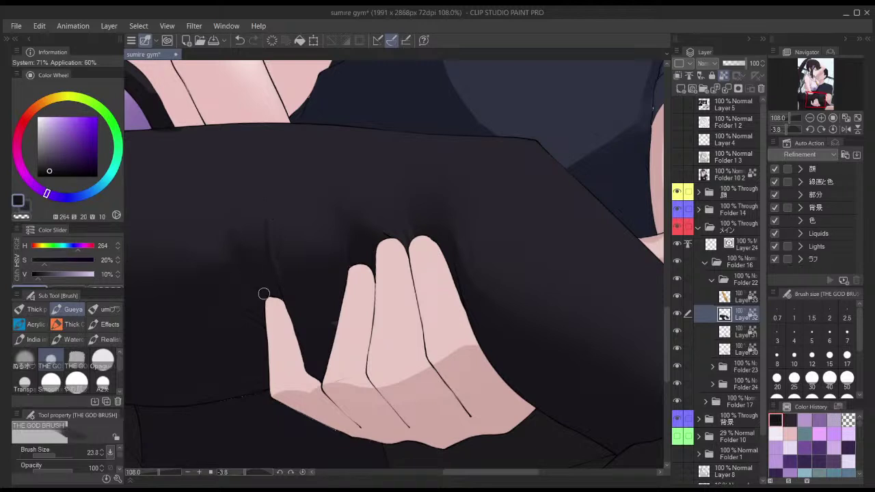
{"action": "key", "text": "x"}
{"action": "left_click_drag", "start_coordinate": [242, 240], "coordinate": [229, 223]}
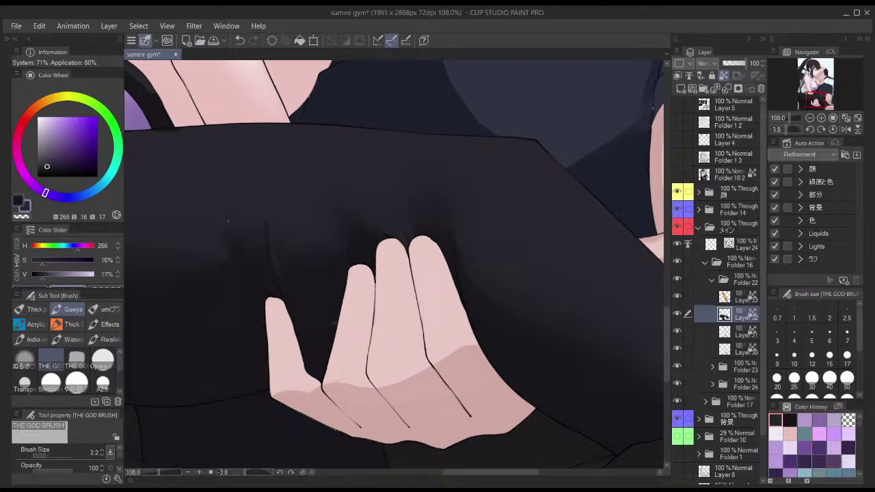
{"action": "left_click", "coordinate": [284, 271], "text": "alt"}
{"action": "left_click", "coordinate": [304, 240], "text": "alt"}
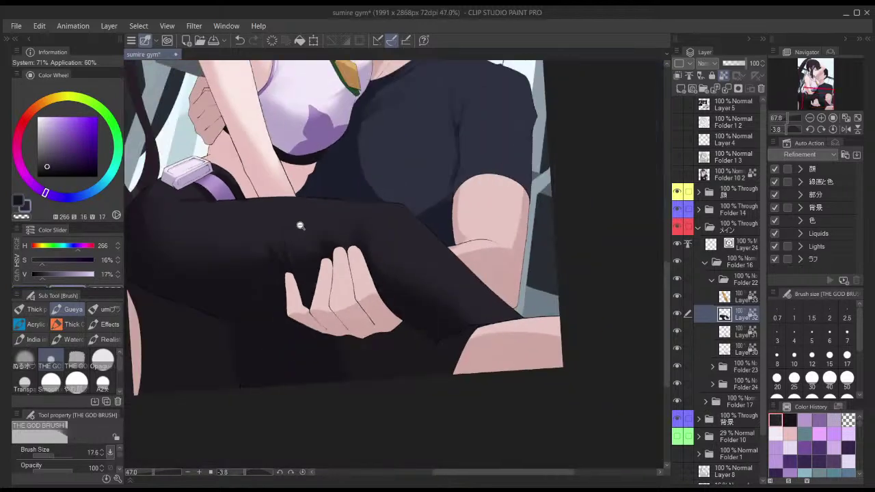
- Darken the folds above the middle fingertips with near-black, undo one stroke, and blend the area with Blur
{"action": "mouse_move", "coordinate": [298, 226]}
{"action": "left_mouse_down"}
{"action": "mouse_move", "coordinate": [351, 247]}
{"action": "mouse_move", "coordinate": [368, 215]}
{"action": "left_mouse_up"}
{"action": "mouse_move", "coordinate": [374, 255]}
{"action": "left_mouse_down"}
{"action": "mouse_move", "coordinate": [330, 235]}
{"action": "mouse_move", "coordinate": [376, 261]}
{"action": "mouse_move", "coordinate": [357, 232]}
{"action": "mouse_move", "coordinate": [334, 230]}
{"action": "mouse_move", "coordinate": [377, 257]}
{"action": "mouse_move", "coordinate": [363, 208]}
{"action": "mouse_move", "coordinate": [386, 270]}
{"action": "left_mouse_up"}
{"action": "key", "text": "x"}
{"action": "key", "text": "x"}
{"action": "key", "text": "x"}
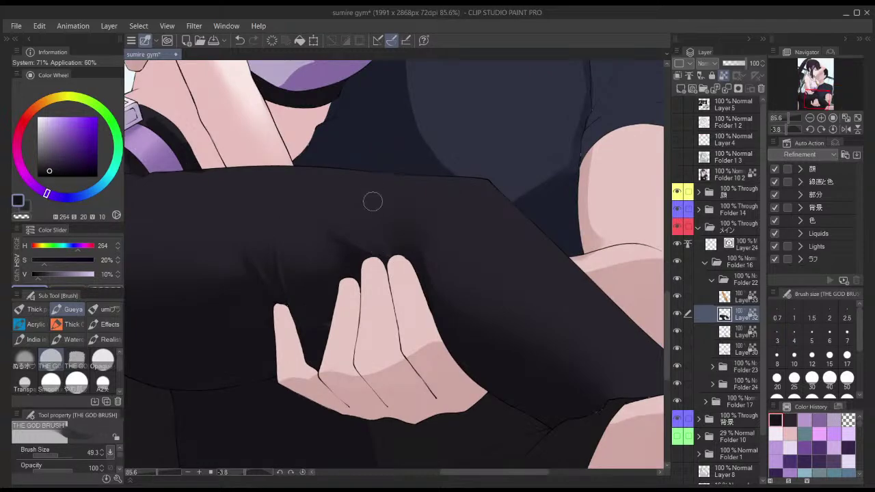
{"action": "key", "text": "j"}
{"action": "key", "text": "ctrl+z"}
{"action": "mouse_move", "coordinate": [367, 226]}
{"action": "left_mouse_down"}
{"action": "mouse_move", "coordinate": [385, 243]}
{"action": "mouse_move", "coordinate": [376, 233]}
{"action": "left_mouse_up"}
{"action": "key", "text": "h"}
{"action": "key", "text": "b"}
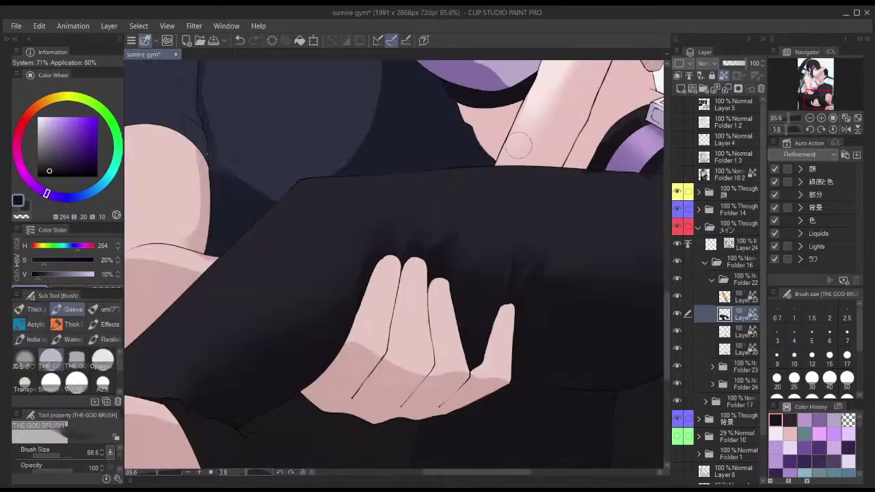
- Compare with reference layer Folder 10 2 again and sharpen the little finger's creases with sampled charcoal at varying brush sizes
{"action": "scroll", "coordinate": [518, 142], "scroll_direction": "down", "scroll_amount": 3}
{"action": "key", "text": "h"}
{"action": "left_click", "coordinate": [677, 175]}
{"action": "left_click", "coordinate": [677, 175]}
{"action": "scroll", "coordinate": [305, 197], "scroll_direction": "up", "scroll_amount": 3}
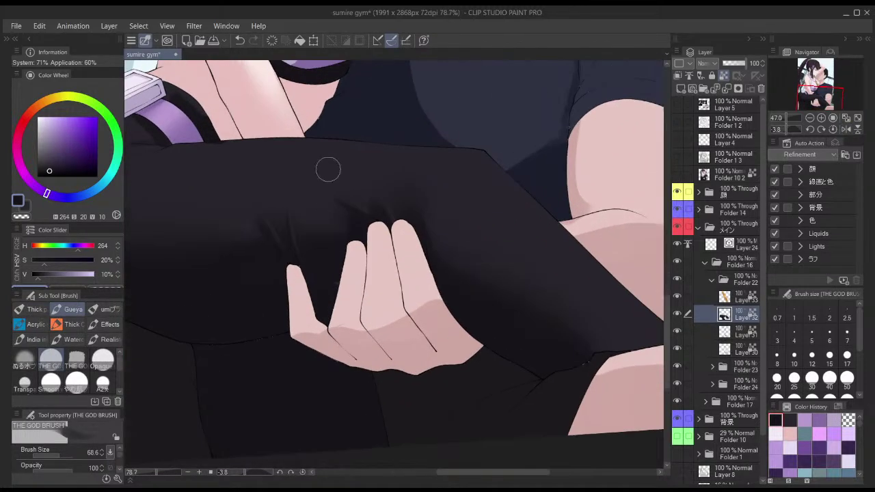
{"action": "left_click", "coordinate": [255, 167], "text": "alt"}
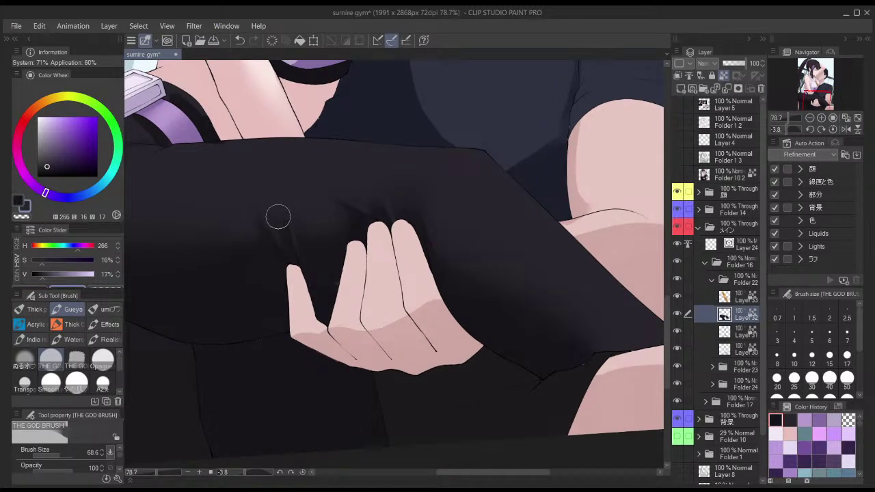
{"action": "key", "text": "["}
{"action": "left_click_drag", "start_coordinate": [269, 213], "coordinate": [284, 238]}
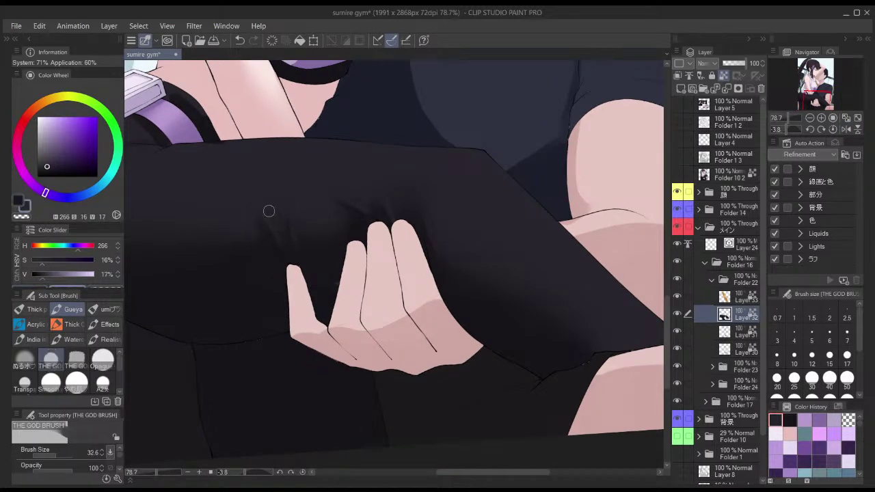
{"action": "key", "text": "bracketright"}
{"action": "key", "text": "bracketright"}
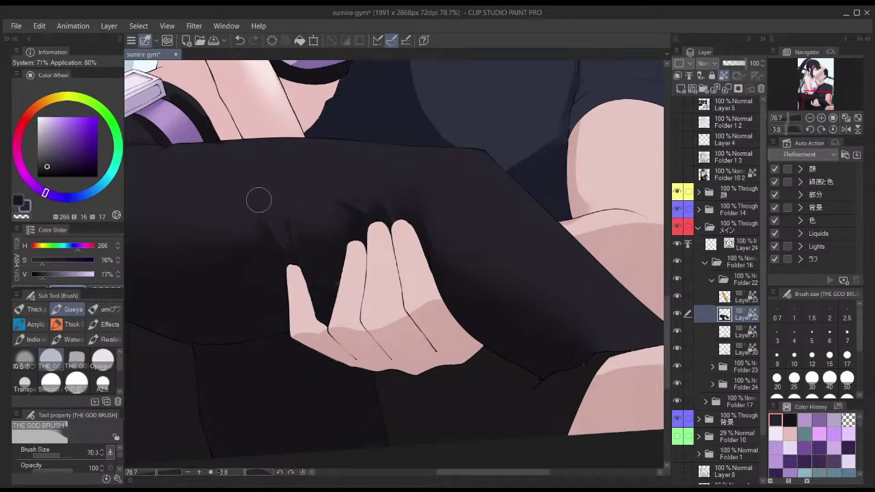
{"action": "key", "text": "bracketleft"}
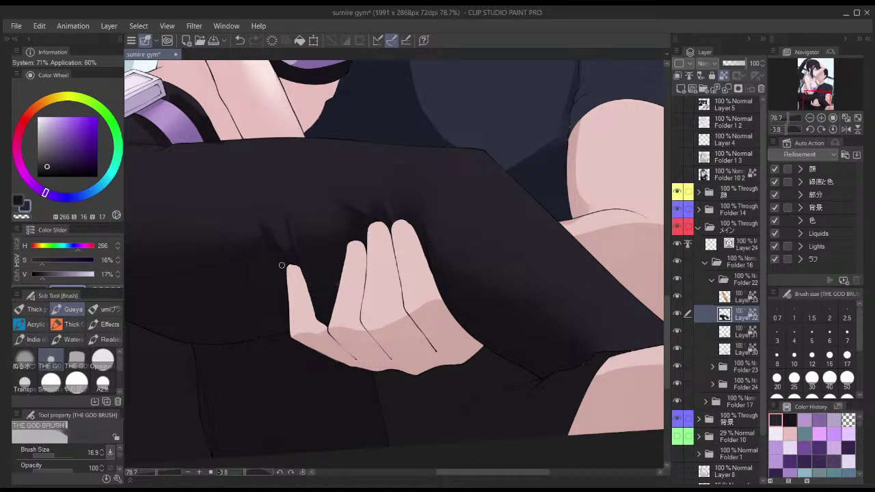
- Shade the thigh beside the little finger with near-black, soften it with Blur, and check the leg mirrored
{"action": "key", "text": "x"}
{"action": "scroll", "coordinate": [335, 235], "scroll_direction": "down", "scroll_amount": 3}
{"action": "key", "text": "bracketright"}
{"action": "key", "text": "bracketright"}
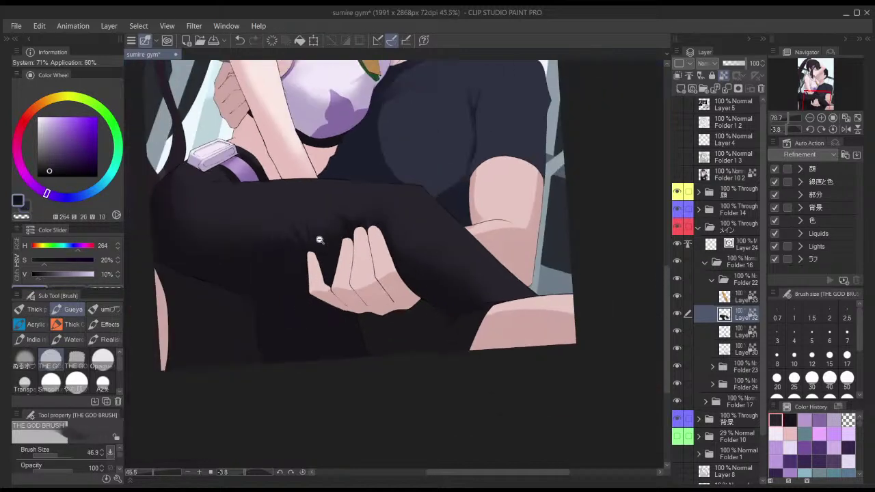
{"action": "left_click_drag", "start_coordinate": [303, 251], "coordinate": [290, 246]}
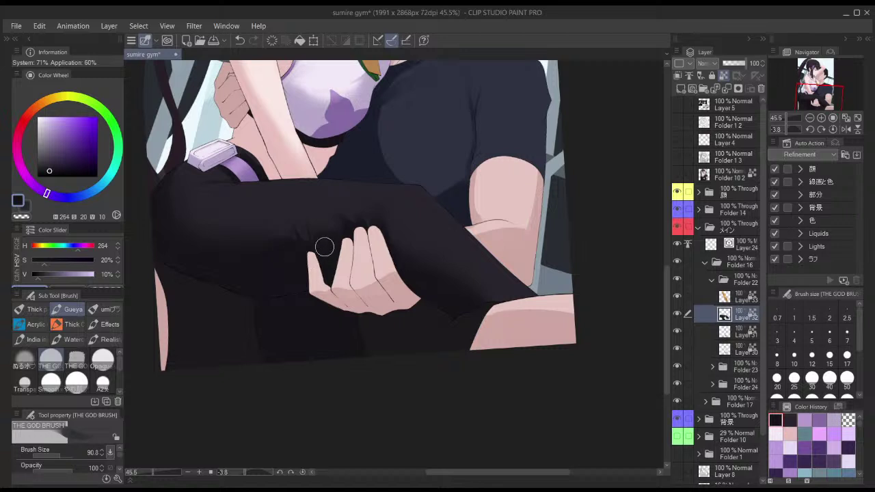
{"action": "key", "text": "j"}
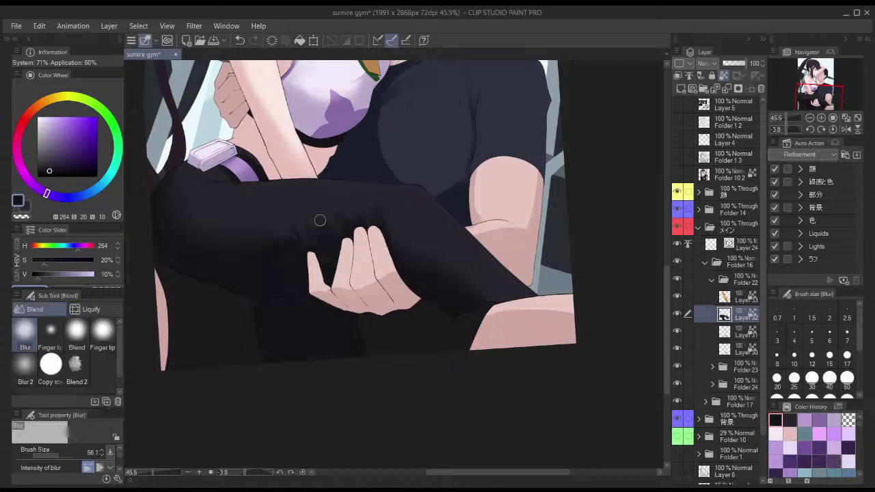
{"action": "key", "text": "h"}
{"action": "left_click_drag", "start_coordinate": [451, 133], "coordinate": [445, 126]}
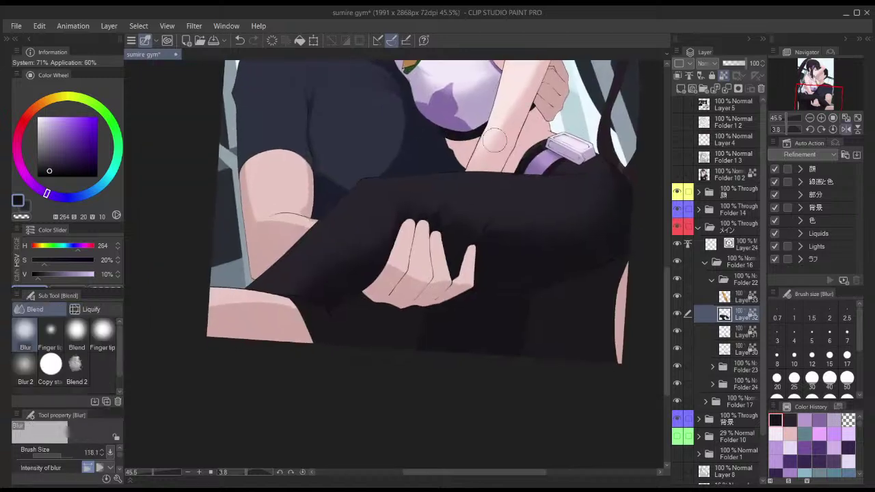
{"action": "key", "text": "h"}
- Lighten the fabric between the little and ring fingertips with charcoal, blend it with Blur, and review the figure mirrored
{"action": "key", "text": "x"}
{"action": "scroll", "coordinate": [303, 203], "scroll_direction": "up", "scroll_amount": 3}
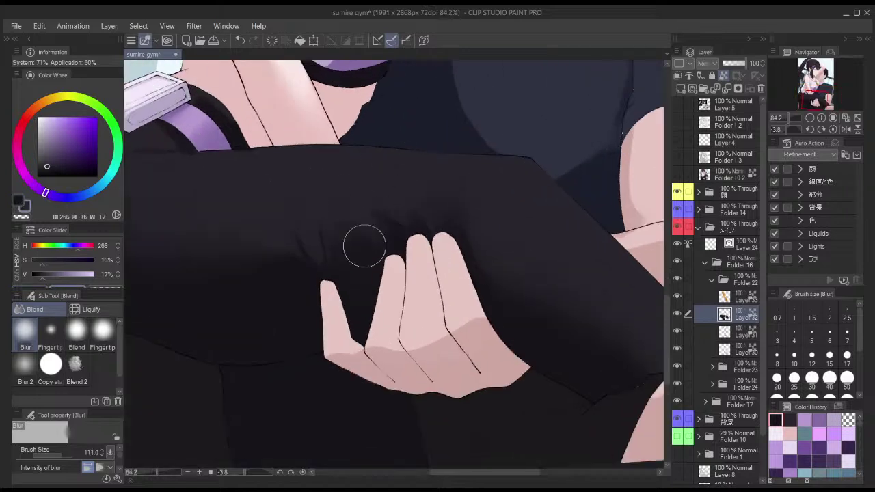
{"action": "key", "text": "b"}
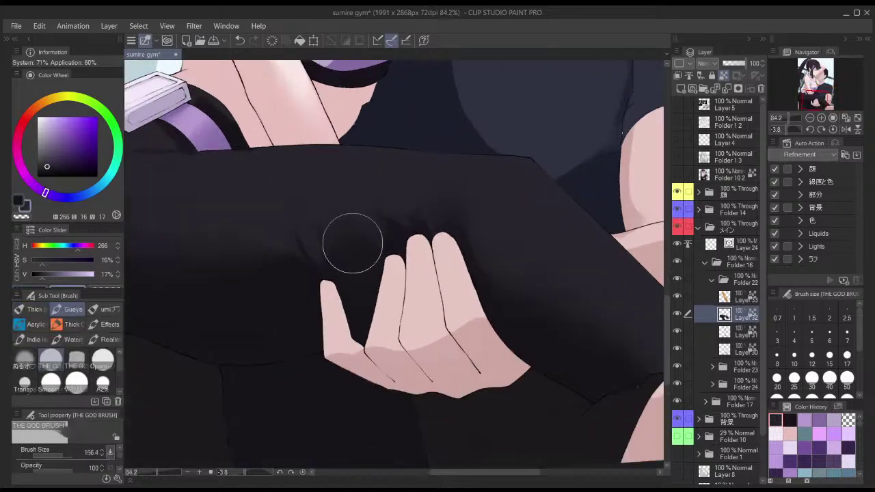
{"action": "left_click_drag", "start_coordinate": [351, 238], "coordinate": [381, 240]}
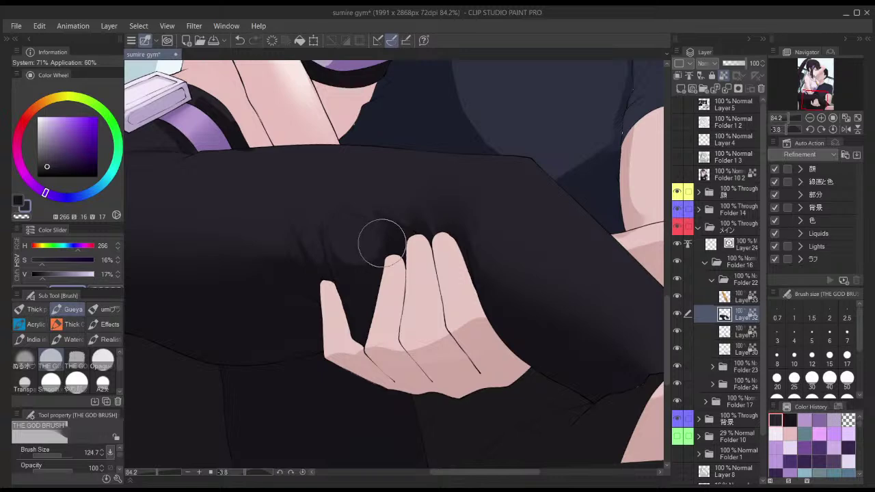
{"action": "key", "text": "j"}
{"action": "scroll", "coordinate": [371, 209], "scroll_direction": "down", "scroll_amount": 2}
{"action": "scroll", "coordinate": [437, 144], "scroll_direction": "down", "scroll_amount": 1}
{"action": "key", "text": "h"}
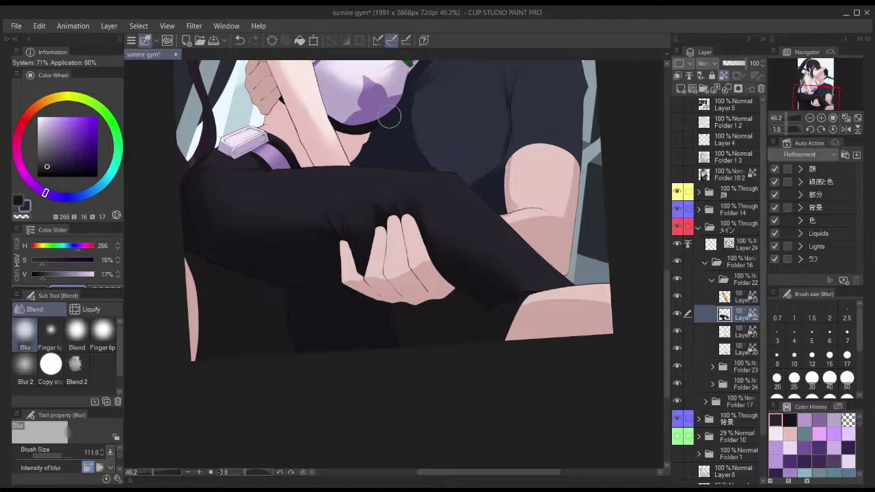
{"action": "key", "text": "b"}
{"action": "key", "text": "h"}
{"action": "left_click_drag", "start_coordinate": [446, 130], "coordinate": [398, 321]}
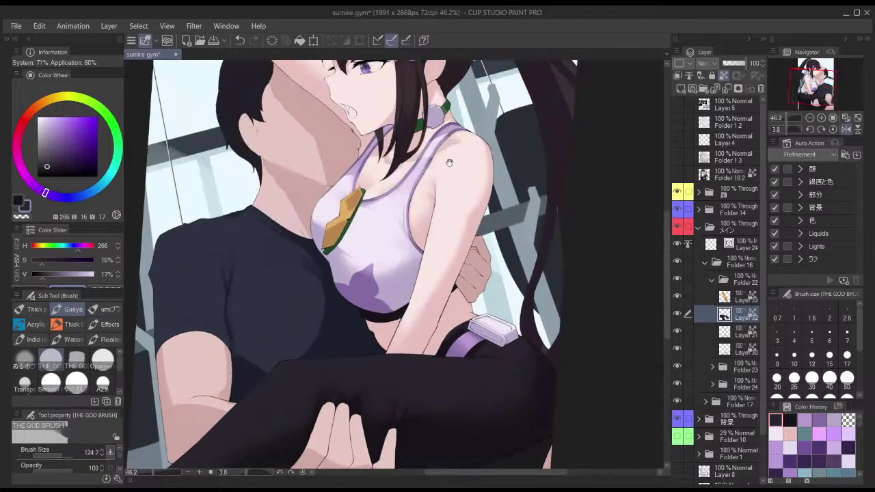
- Inspect the figure and face mirrored and unmirrored, and compare the leggings with reference layer Folder 10 2
{"action": "left_click_drag", "start_coordinate": [452, 153], "coordinate": [448, 201]}
{"action": "key", "text": "h"}
{"action": "scroll", "coordinate": [450, 198], "scroll_direction": "down", "scroll_amount": 1}
{"action": "scroll", "coordinate": [450, 198], "scroll_direction": "down", "scroll_amount": 1}
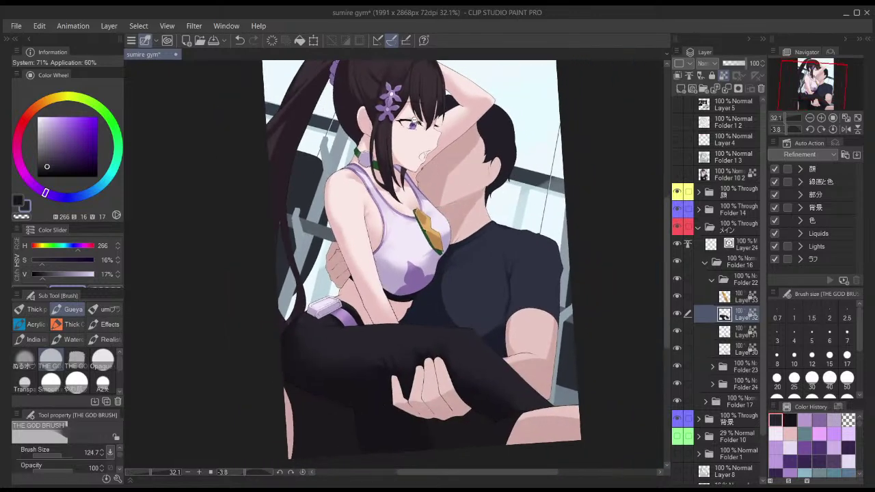
{"action": "scroll", "coordinate": [427, 140], "scroll_direction": "up", "scroll_amount": 6}
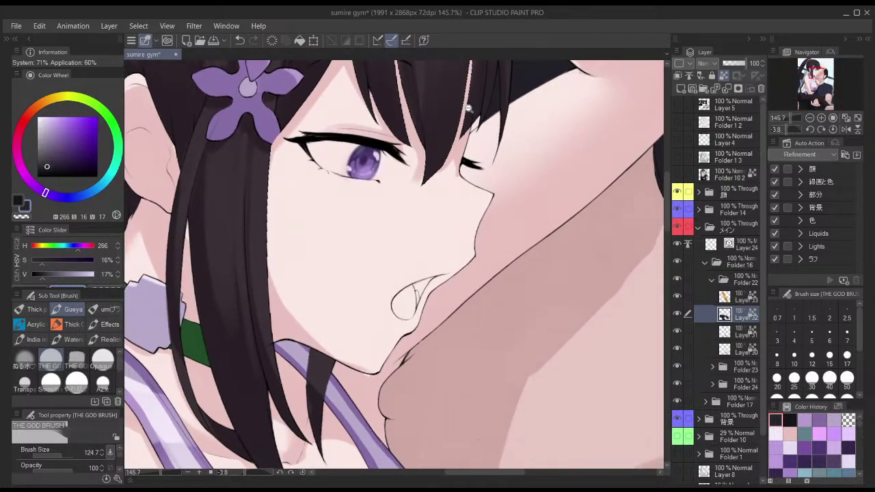
{"action": "scroll", "coordinate": [469, 108], "scroll_direction": "down", "scroll_amount": 1}
{"action": "key", "text": "h"}
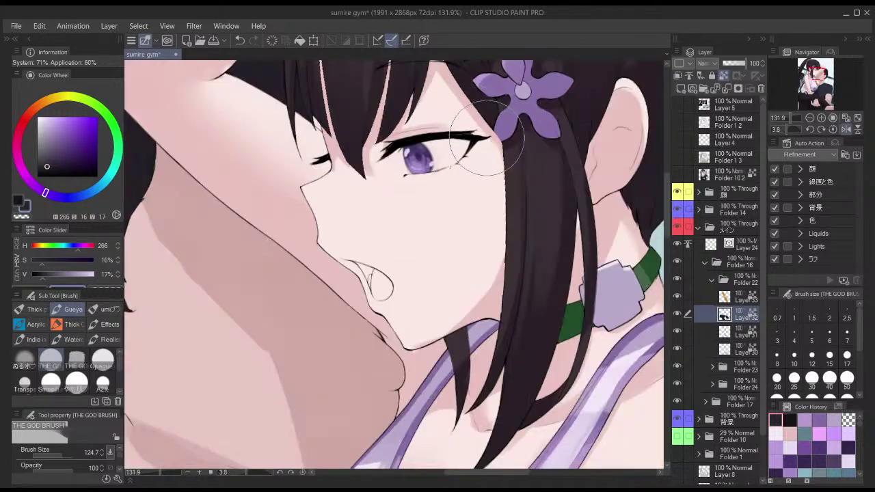
{"action": "key", "text": "h"}
{"action": "scroll", "coordinate": [437, 185], "scroll_direction": "down", "scroll_amount": 5}
{"action": "left_click_drag", "start_coordinate": [436, 187], "coordinate": [432, 212]}
{"action": "mouse_move", "coordinate": [462, 320]}
{"action": "left_mouse_down"}
{"action": "mouse_move", "coordinate": [428, 183]}
{"action": "mouse_move", "coordinate": [449, 166]}
{"action": "left_mouse_up"}
{"action": "left_click", "coordinate": [677, 176]}
{"action": "left_click", "coordinate": [677, 176]}
- Shade the leg between the index finger and the knee with sampled near-black at about brush size 200, softening it with Blur
{"action": "key", "text": "."}
{"action": "left_click", "coordinate": [472, 216], "text": "alt"}
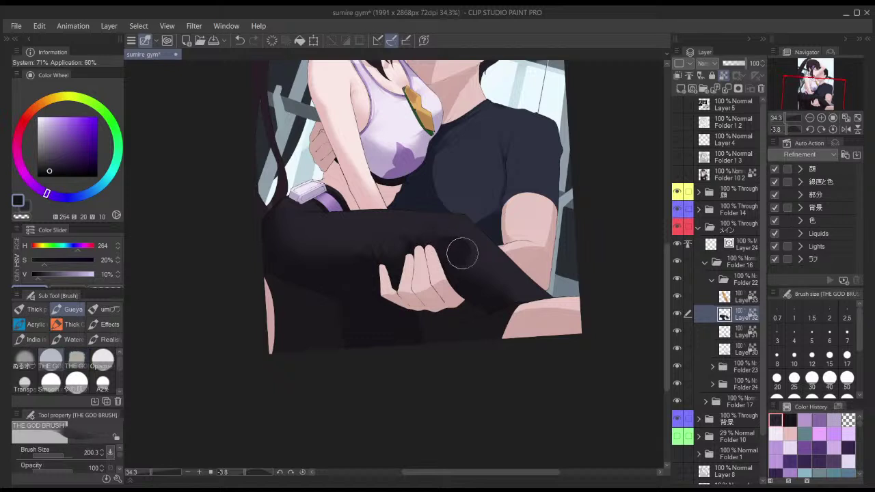
{"action": "left_click_drag", "start_coordinate": [456, 251], "coordinate": [500, 289]}
{"action": "key", "text": "j"}
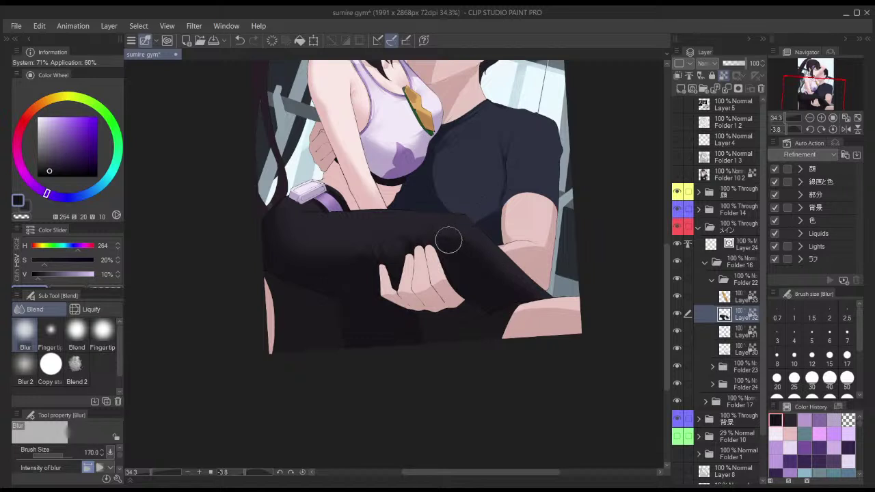
- Refine the creases above the index fingertip with small strokes of near-black, transparent colour and sampled charcoal
{"action": "key", "text": "b"}
{"action": "scroll", "coordinate": [455, 206], "scroll_direction": "up", "scroll_amount": 3}
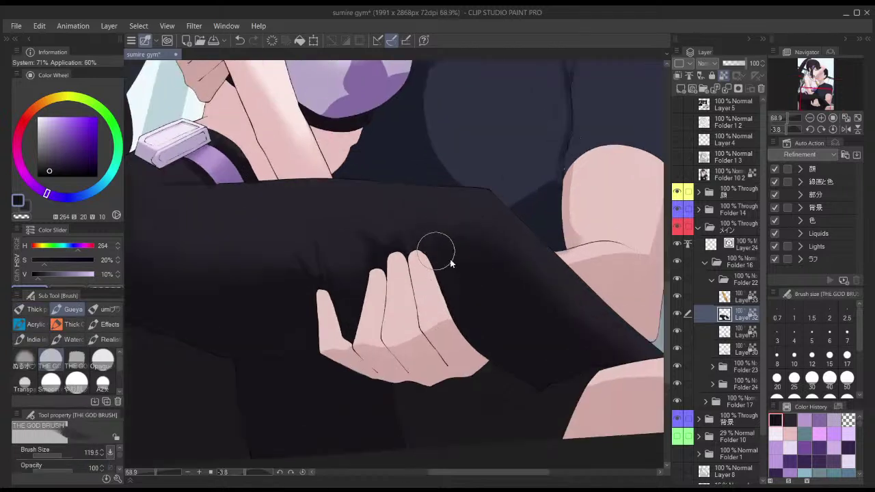
{"action": "key", "text": "bracketright"}
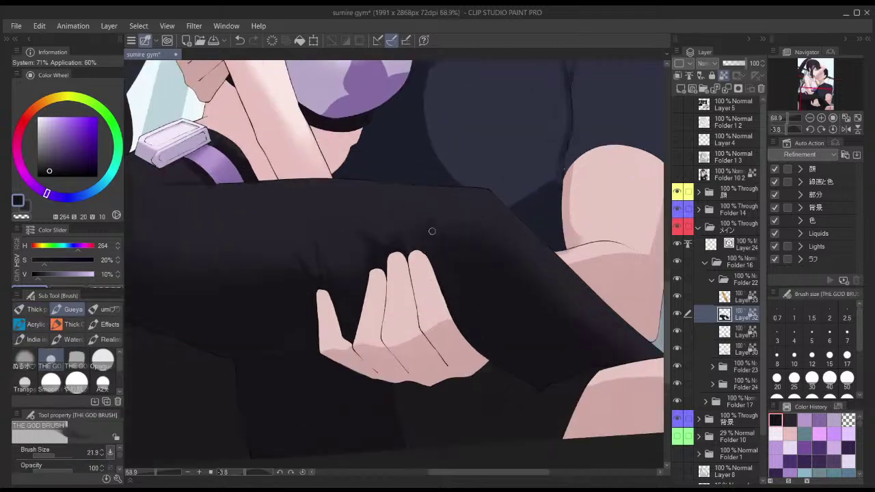
{"action": "key", "text": "c"}
{"action": "left_click_drag", "start_coordinate": [437, 204], "coordinate": [429, 221]}
{"action": "left_click", "coordinate": [432, 228], "text": "alt"}
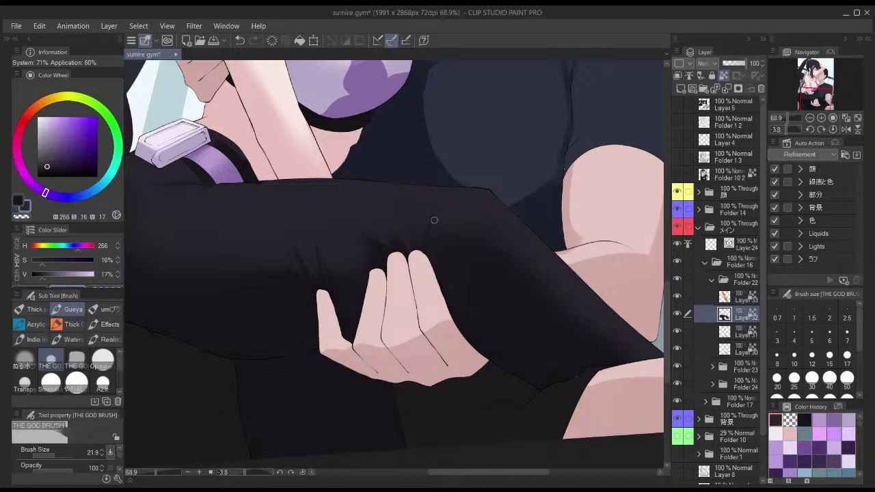
{"action": "key", "text": "bracketright"}
{"action": "key", "text": "bracketleft"}
{"action": "left_click", "coordinate": [430, 244], "text": "alt"}
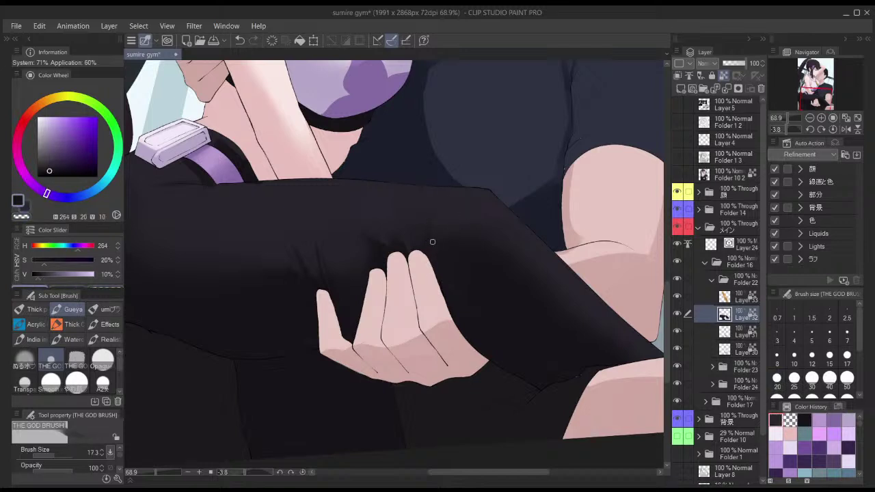
{"action": "scroll", "coordinate": [489, 205], "scroll_direction": "down", "scroll_amount": 2}
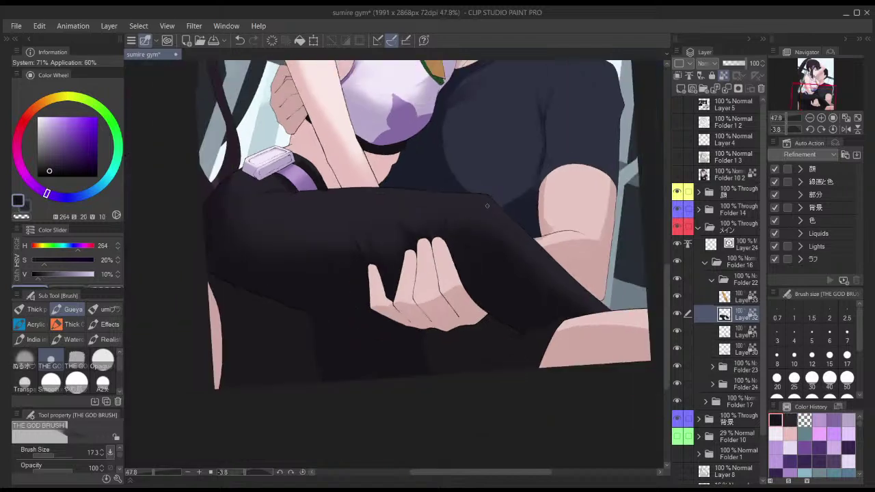
{"action": "left_click_drag", "start_coordinate": [434, 232], "coordinate": [443, 228], "text": "ctrl+alt"}
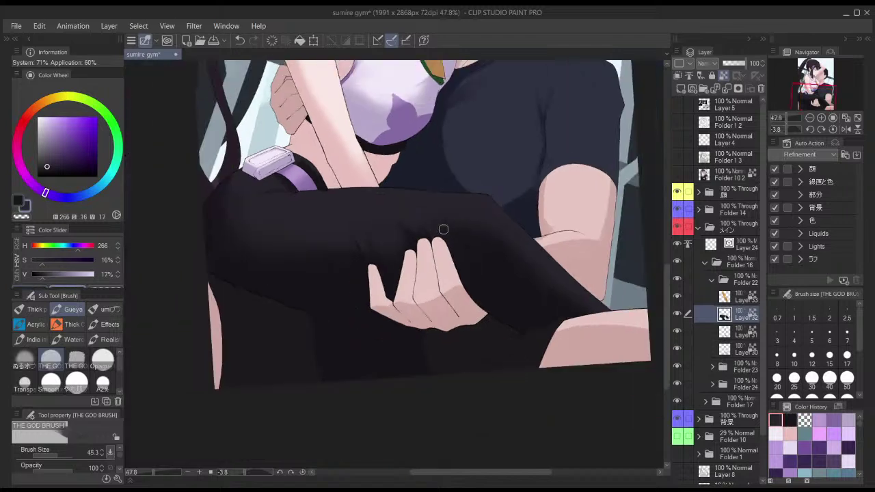
- Paint a near-black fold on the hip below the purple belt, blend it with Blur, and undo the last stroke
{"action": "mouse_move", "coordinate": [443, 184]}
{"action": "left_mouse_down"}
{"action": "mouse_move", "coordinate": [506, 195]}
{"action": "mouse_move", "coordinate": [469, 153]}
{"action": "left_mouse_up"}
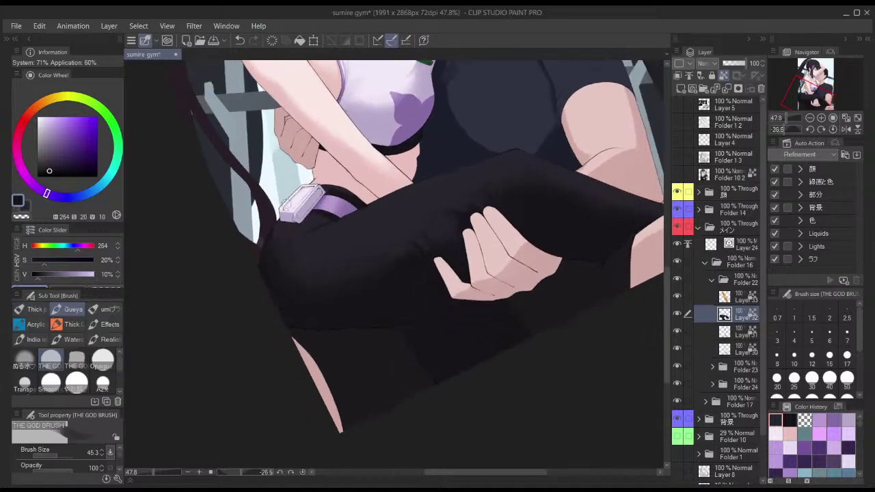
{"action": "scroll", "coordinate": [350, 213], "scroll_direction": "up", "scroll_amount": 3}
{"action": "key", "text": "bracketright"}
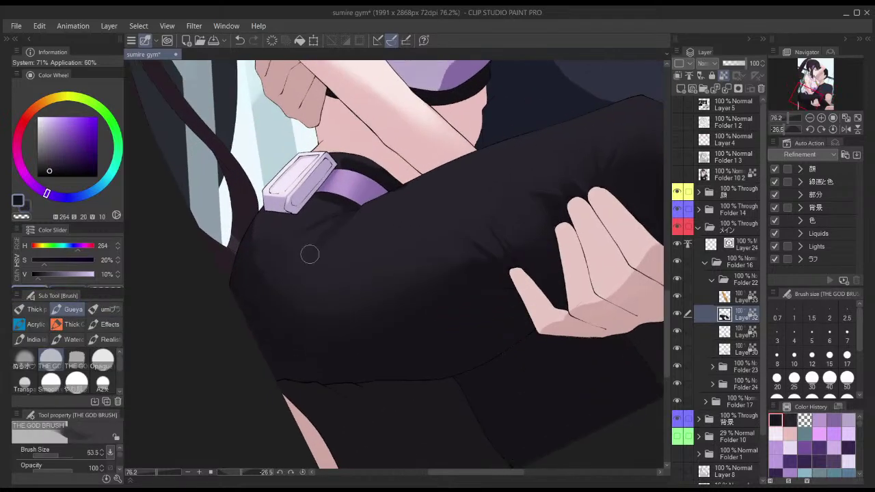
{"action": "key", "text": "j"}
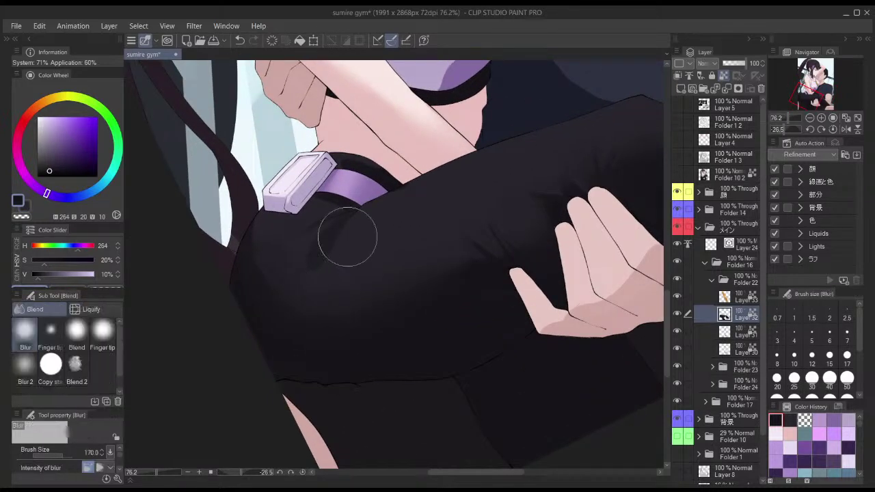
{"action": "key", "text": "b"}
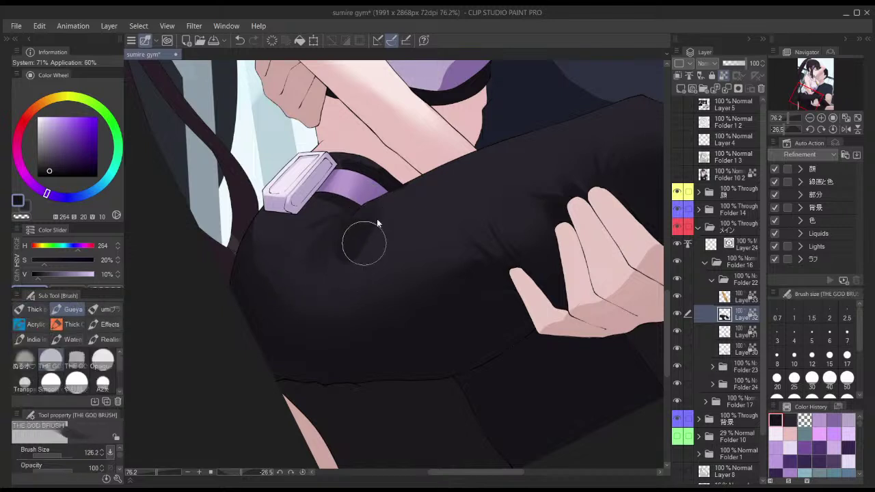
{"action": "key", "text": "j"}
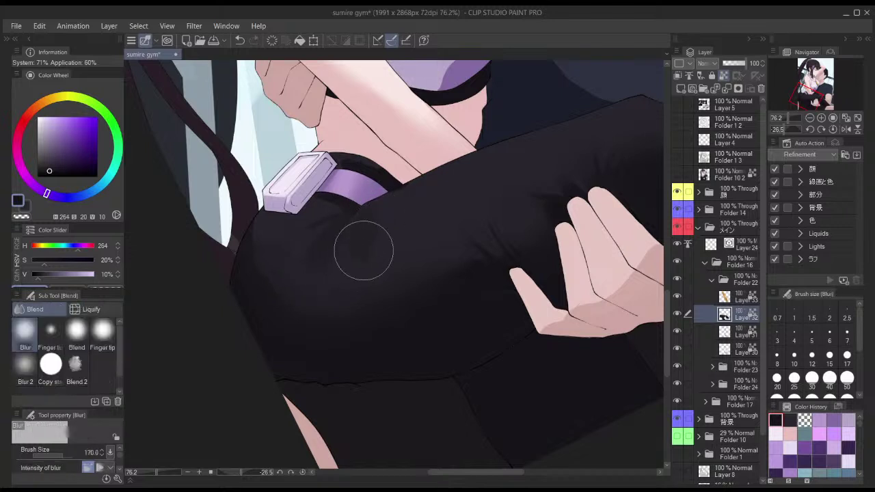
{"action": "key", "text": "b"}
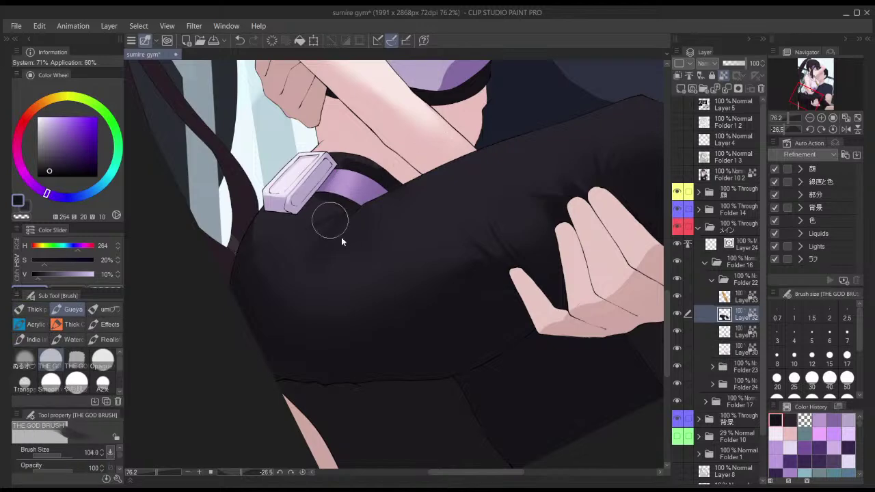
{"action": "left_click_drag", "start_coordinate": [330, 221], "coordinate": [332, 219]}
{"action": "key", "text": "ctrl+z"}
- Rework the fold under the belt with near-black and sampled charcoal, and smooth it with Blur
{"action": "left_click_drag", "start_coordinate": [410, 203], "coordinate": [395, 180]}
{"action": "left_click_drag", "start_coordinate": [340, 222], "coordinate": [430, 181]}
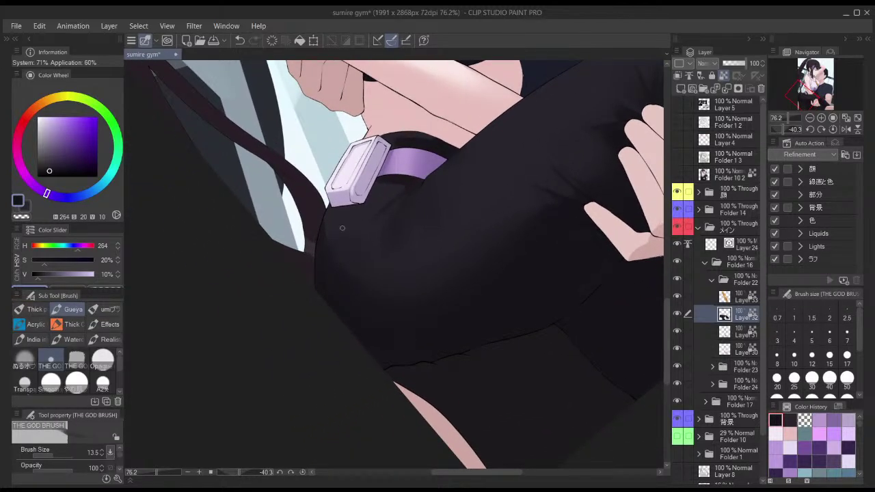
{"action": "left_click_drag", "start_coordinate": [375, 206], "coordinate": [401, 192]}
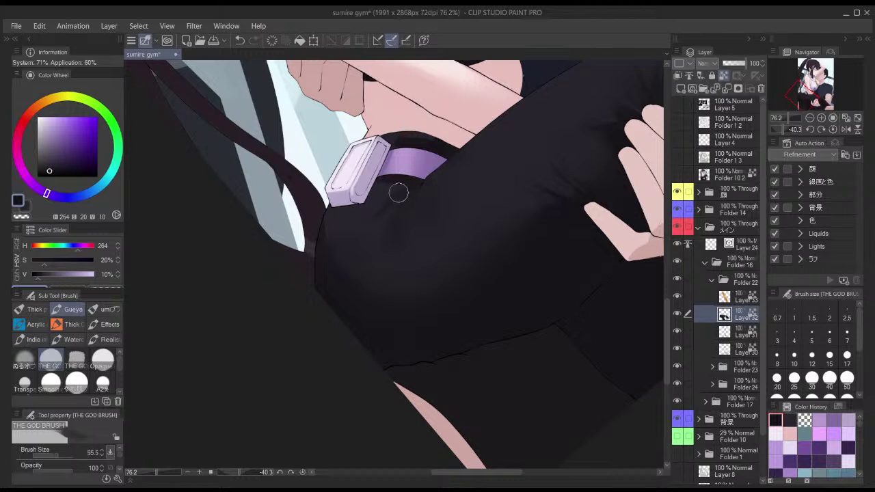
{"action": "left_click", "coordinate": [391, 205], "text": "alt"}
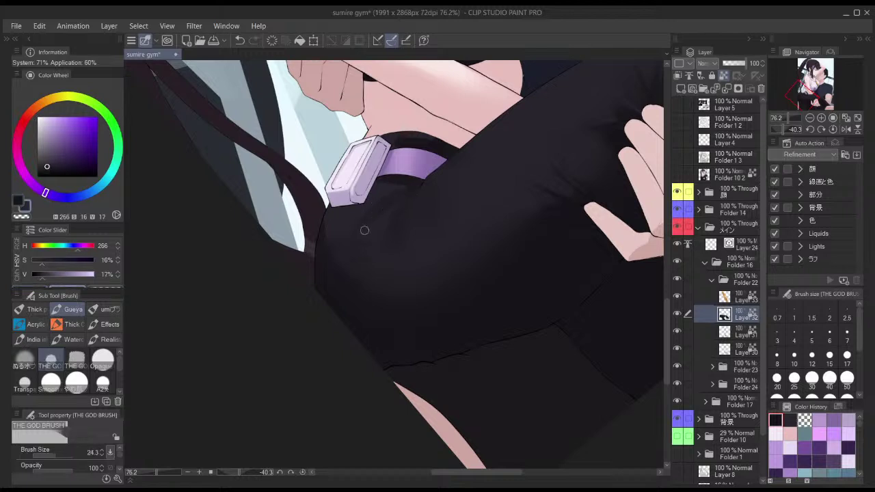
{"action": "key", "text": "j"}
- Add small creases beneath the belt buckle with sampled near-black and blend them with Blur
{"action": "key", "text": "b"}
{"action": "left_click", "coordinate": [397, 196], "text": "alt"}
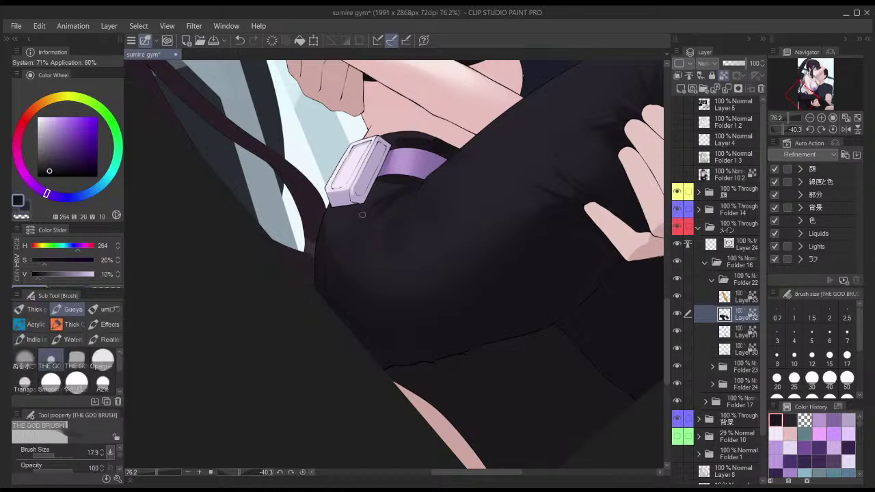
{"action": "mouse_move", "coordinate": [333, 249]}
{"action": "left_mouse_down"}
{"action": "mouse_move", "coordinate": [347, 290]}
{"action": "mouse_move", "coordinate": [375, 179]}
{"action": "left_mouse_up"}
{"action": "key", "text": "j"}
- Darken the hip's outer edge beside the buckle with near-black and soften the shading with Blur
{"action": "key", "text": "b"}
{"action": "left_click_drag", "start_coordinate": [435, 181], "coordinate": [410, 182]}
{"action": "left_click_drag", "start_coordinate": [508, 157], "coordinate": [520, 171]}
{"action": "mouse_move", "coordinate": [371, 195]}
{"action": "left_mouse_down"}
{"action": "mouse_move", "coordinate": [408, 203]}
{"action": "mouse_move", "coordinate": [387, 223]}
{"action": "mouse_move", "coordinate": [420, 195]}
{"action": "mouse_move", "coordinate": [402, 189]}
{"action": "left_mouse_up"}
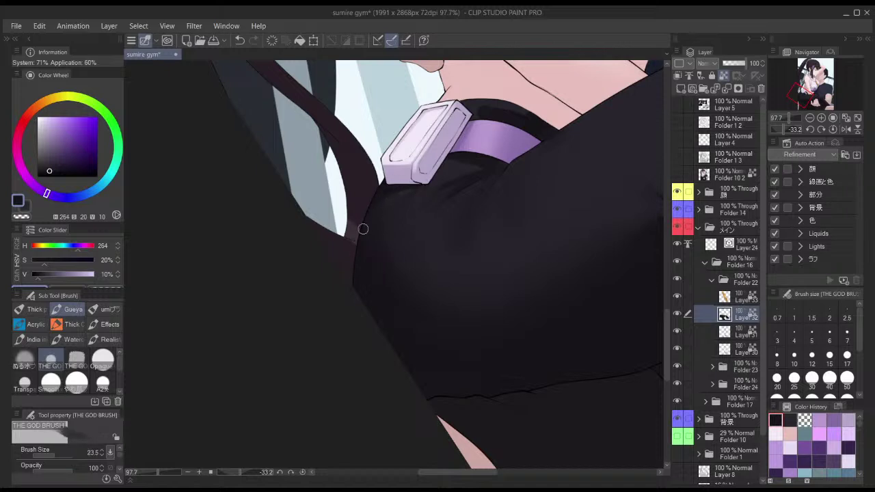
{"action": "key", "text": "j"}
{"action": "mouse_move", "coordinate": [372, 216]}
{"action": "left_mouse_down"}
{"action": "mouse_move", "coordinate": [387, 219]}
{"action": "mouse_move", "coordinate": [373, 215]}
{"action": "left_mouse_up"}
{"action": "key", "text": "b"}
- Draw thin near-black creases fanning out from the belt's lower corner at about brush size 17
{"action": "scroll", "coordinate": [501, 164], "scroll_direction": "down", "scroll_amount": 3}
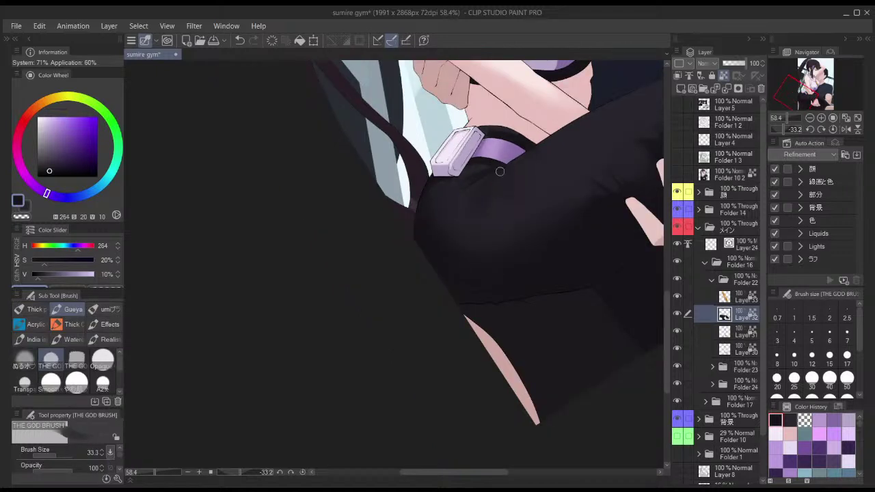
{"action": "scroll", "coordinate": [504, 164], "scroll_direction": "up", "scroll_amount": 4}
{"action": "left_click_drag", "start_coordinate": [538, 150], "coordinate": [520, 147]}
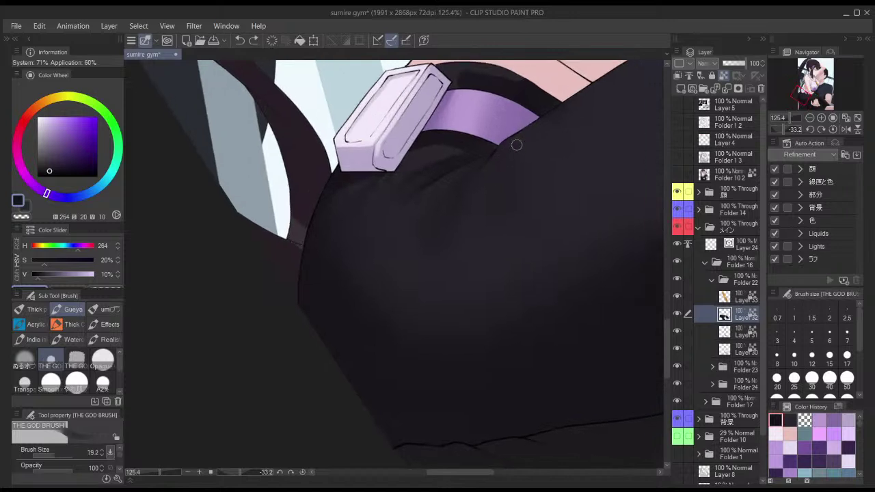
{"action": "left_click_drag", "start_coordinate": [477, 184], "coordinate": [472, 184]}
{"action": "key", "text": "bracketright"}
{"action": "key", "text": "bracketright"}
{"action": "key", "text": "bracketright"}
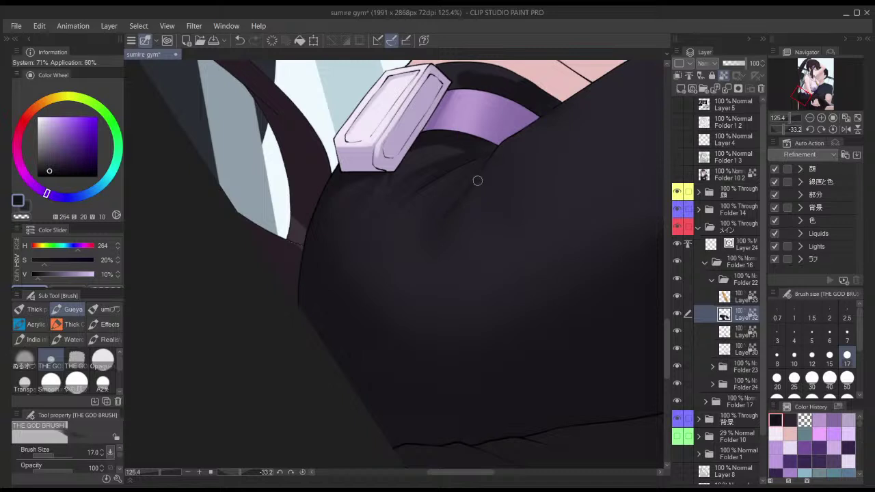
{"action": "key", "text": "bracketleft"}
- Extend the creases down the hip with near-black up to brush size 66, and blend the ends with Blur at 69.3
{"action": "key", "text": "bracketright"}
{"action": "key", "text": "bracketright"}
{"action": "key", "text": "bracketright"}
{"action": "key", "text": "bracketright"}
{"action": "key", "text": "bracketright"}
{"action": "key", "text": "bracketright"}
{"action": "key", "text": "bracketright"}
{"action": "key", "text": "bracketright"}
{"action": "key", "text": "bracketright"}
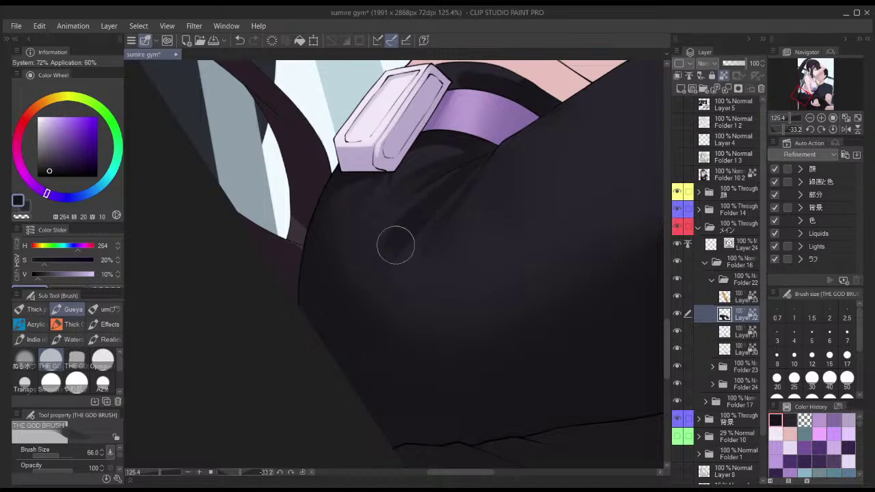
{"action": "key", "text": "j"}
{"action": "key", "text": "bracketright"}
{"action": "key", "text": "bracketright"}
{"action": "key", "text": "bracketright"}
{"action": "key", "text": "bracketright"}
{"action": "key", "text": "bracketright"}
{"action": "key", "text": "bracketright"}
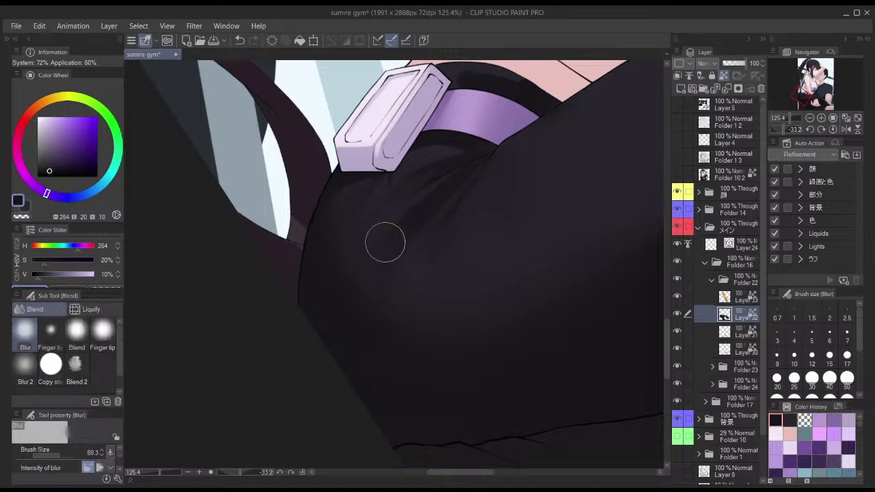
- Lighten the fabric between the belt creases with sampled charcoal at brush sizes from 7.5 to about 21
{"action": "key", "text": "b"}
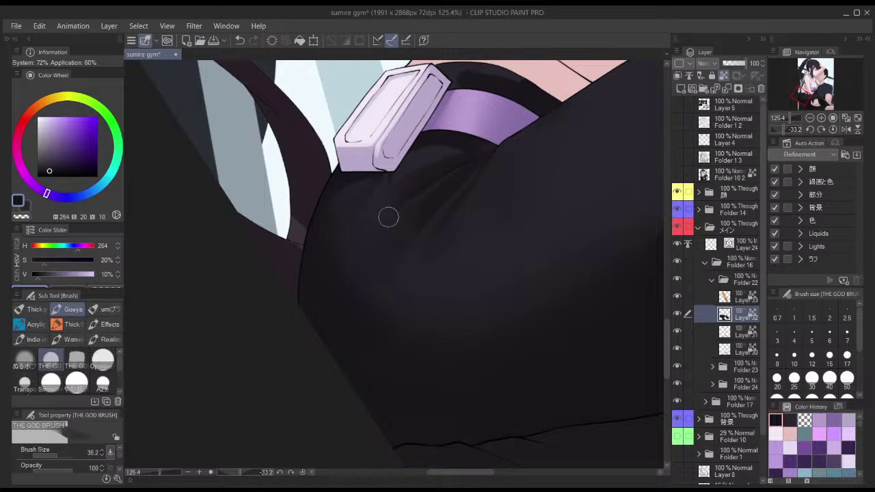
{"action": "left_click", "coordinate": [440, 182], "text": "alt"}
{"action": "key", "text": "bracketleft"}
{"action": "key", "text": "bracketleft"}
{"action": "key", "text": "bracketleft"}
{"action": "key", "text": "bracketleft"}
{"action": "key", "text": "bracketleft"}
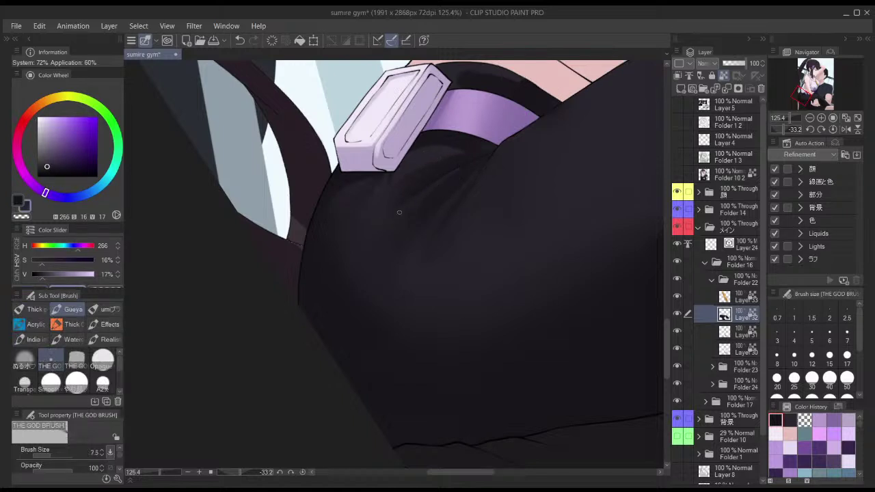
{"action": "left_click_drag", "start_coordinate": [480, 159], "coordinate": [408, 195]}
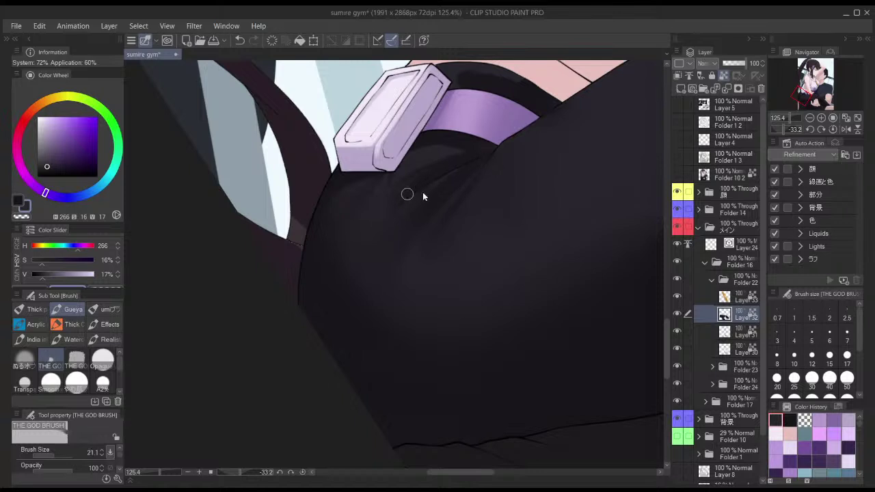
{"action": "key", "text": "bracketright"}
{"action": "key", "text": "bracketright"}
{"action": "key", "text": "bracketright"}
{"action": "left_click_drag", "start_coordinate": [452, 161], "coordinate": [393, 200]}
- Deepen the creases below the belt with near-black at brush sizes from about 10 to 31, and soften them with Blur at 69.3
{"action": "key", "text": "x"}
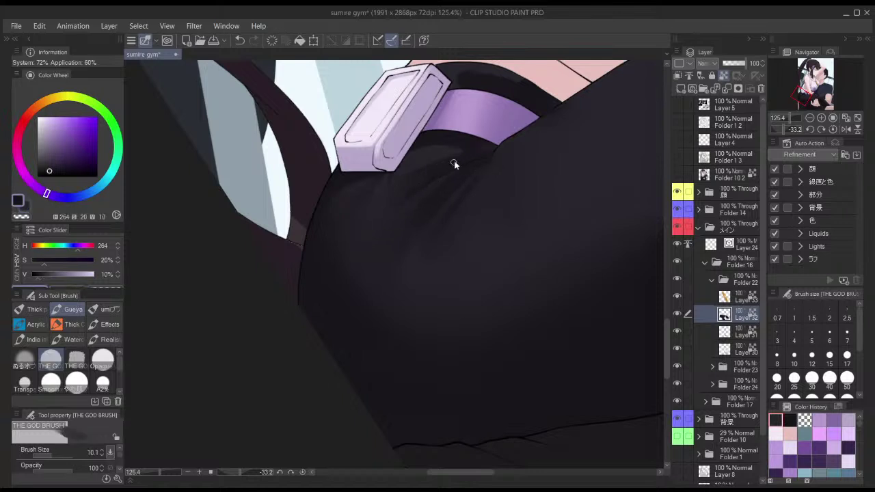
{"action": "key", "text": "bracketright"}
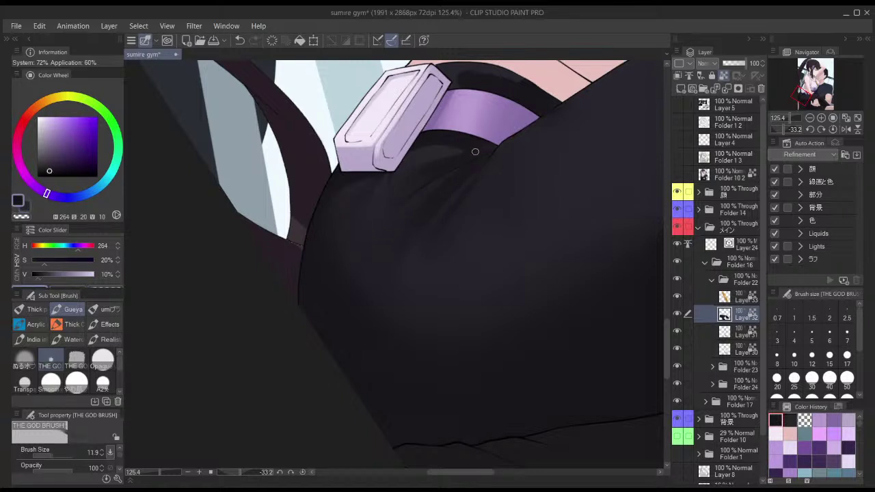
{"action": "key", "text": "bracketright"}
{"action": "key", "text": "bracketright"}
{"action": "key", "text": "bracketright"}
{"action": "key", "text": "bracketright"}
{"action": "key", "text": "bracketright"}
{"action": "key", "text": "bracketright"}
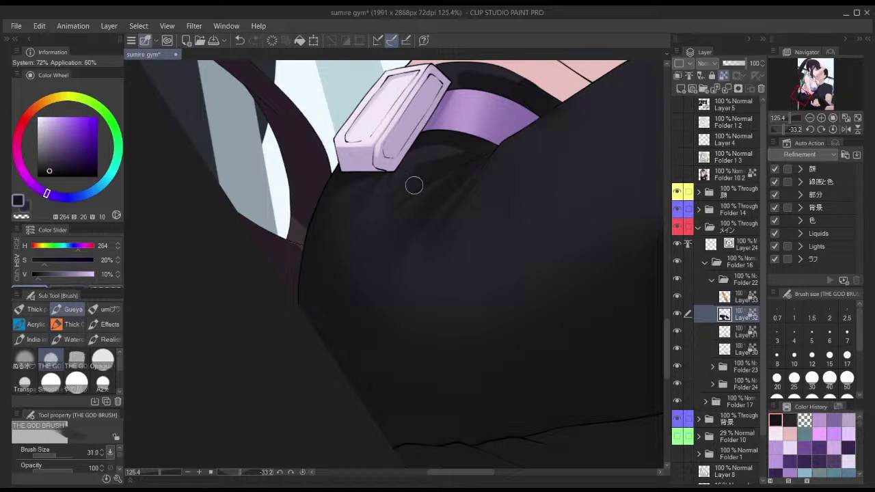
{"action": "scroll", "coordinate": [416, 206], "scroll_direction": "down", "scroll_amount": 4}
{"action": "key", "text": "j"}
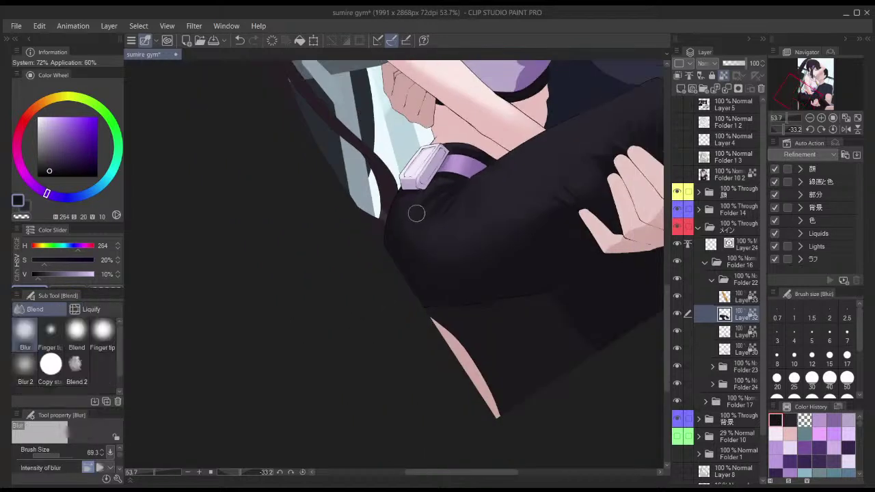
{"action": "scroll", "coordinate": [485, 176], "scroll_direction": "up", "scroll_amount": 4}
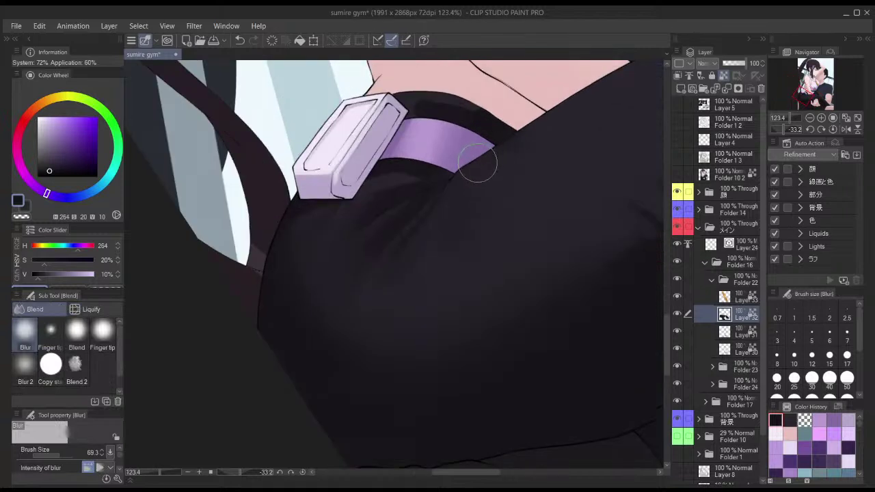
- Refine the crease running down from the belt's lower corner with near-black at brush size 16.9
{"action": "key", "text": "b"}
{"action": "key", "text": "bracketleft"}
{"action": "key", "text": "bracketleft"}
{"action": "key", "text": "bracketleft"}
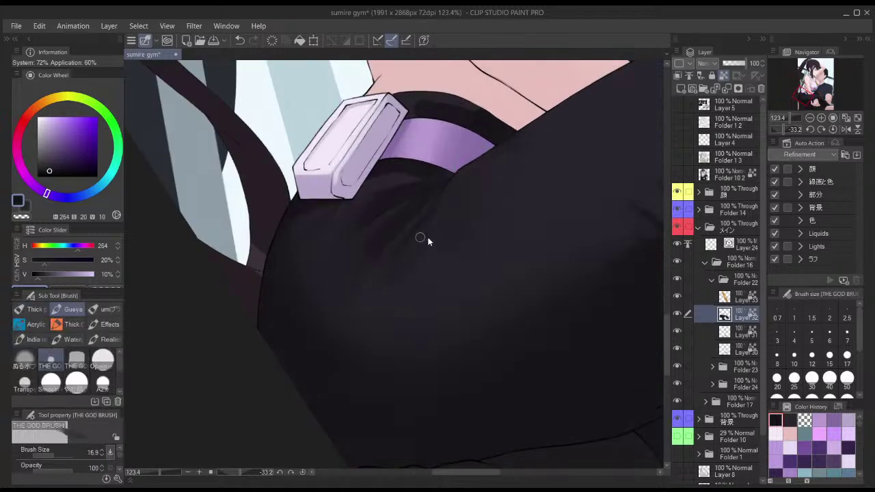
- Lighten the hip fabric below the belt creases with charcoal at brush sizes up to 89.1, and switch to Blur
{"action": "key", "text": "bracketright"}
{"action": "key", "text": "bracketright"}
{"action": "key", "text": "bracketright"}
{"action": "key", "text": "bracketright"}
{"action": "key", "text": "x"}
{"action": "mouse_move", "coordinate": [414, 257]}
{"action": "left_mouse_down"}
{"action": "mouse_move", "coordinate": [388, 289]}
{"action": "mouse_move", "coordinate": [452, 218]}
{"action": "mouse_move", "coordinate": [424, 222]}
{"action": "mouse_move", "coordinate": [401, 276]}
{"action": "left_mouse_up"}
{"action": "key", "text": "bracketright"}
{"action": "key", "text": "bracketright"}
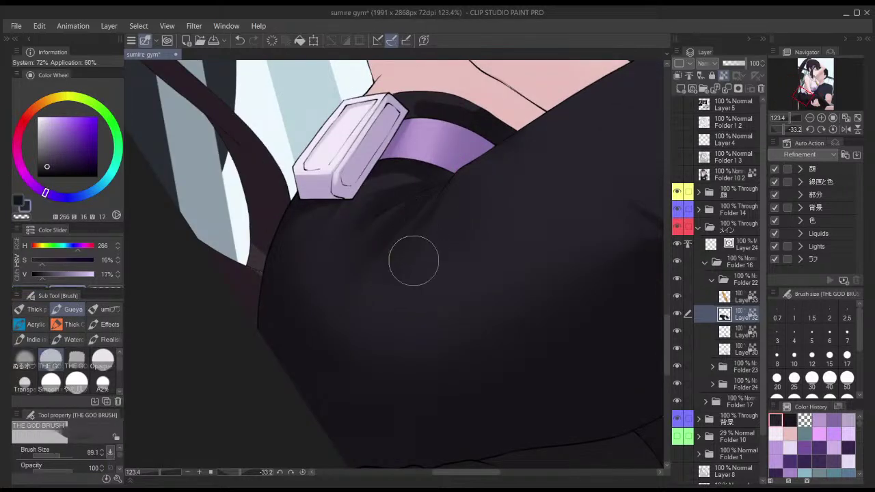
{"action": "key", "text": "j"}
- Examine the whole illustration in normal and mirrored view, and compare it with the Folder 10 2 reference painting
{"action": "scroll", "coordinate": [469, 236], "scroll_direction": "down", "scroll_amount": 3}
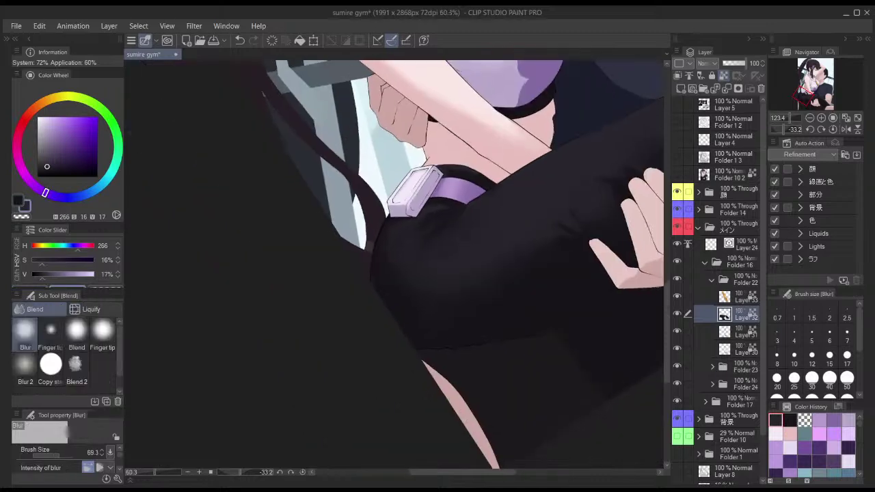
{"action": "scroll", "coordinate": [504, 189], "scroll_direction": "down", "scroll_amount": 3}
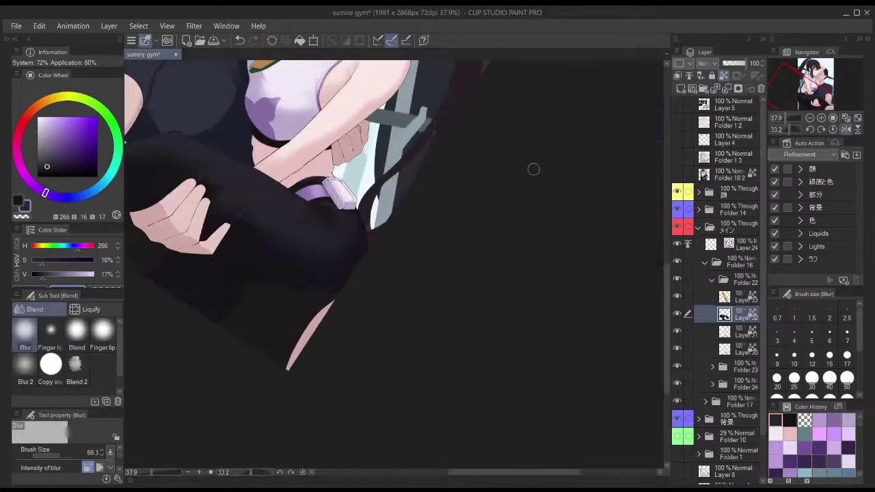
{"action": "left_click_drag", "start_coordinate": [526, 172], "coordinate": [447, 264]}
{"action": "scroll", "coordinate": [418, 203], "scroll_direction": "down", "scroll_amount": 3}
{"action": "key", "text": "shift+space"}
{"action": "left_click_drag", "start_coordinate": [467, 217], "coordinate": [487, 237]}
{"action": "key", "text": "h"}
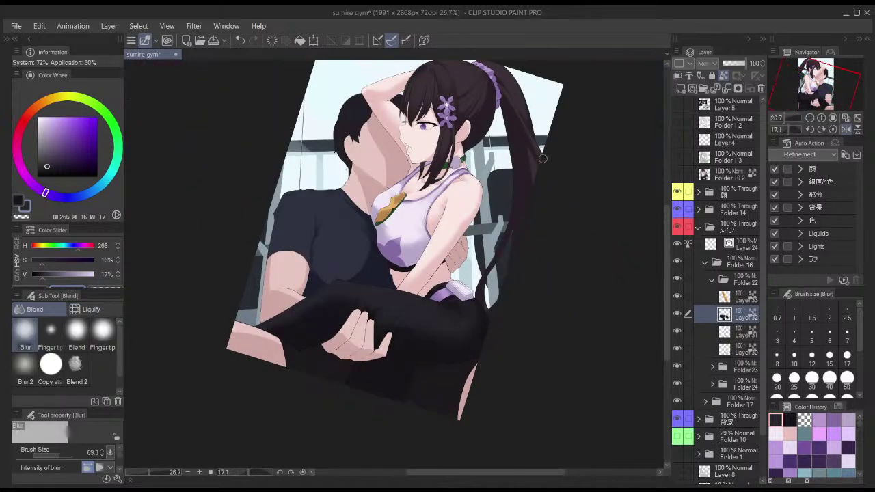
{"action": "key", "text": "h"}
{"action": "left_click", "coordinate": [677, 175]}
{"action": "left_click", "coordinate": [677, 175]}
{"action": "left_click_drag", "start_coordinate": [588, 163], "coordinate": [614, 181]}
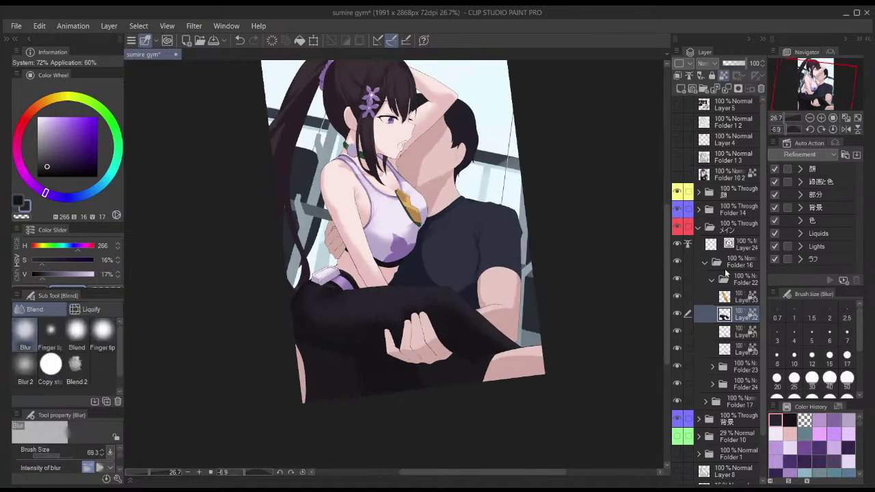
- Collapse Folder 22 and the メイン folder, and select Layer 60 inside Folder 11 of the 顔 group
{"action": "left_click", "coordinate": [712, 279]}
{"action": "left_click", "coordinate": [699, 227]}
{"action": "left_click", "coordinate": [699, 193]}
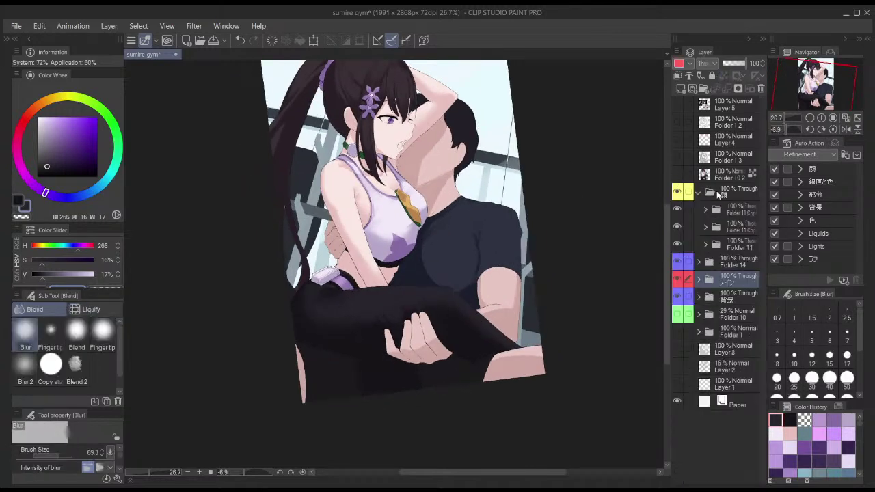
{"action": "left_click", "coordinate": [706, 244]}
{"action": "left_click", "coordinate": [745, 315]}
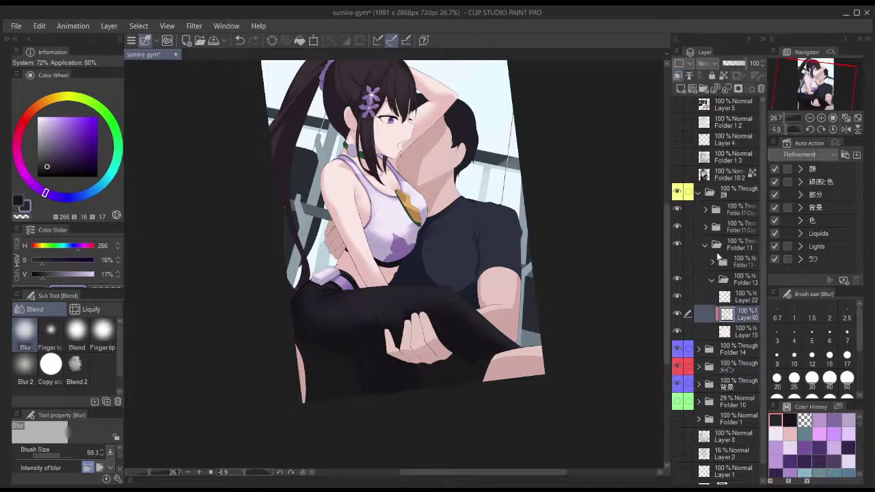
- Shade the woman's face beside the side hair strands with sampled pale pink at brush sizes from about 49 to 57
{"action": "left_click", "coordinate": [419, 115], "text": "alt"}
{"action": "scroll", "coordinate": [405, 117], "scroll_direction": "up", "scroll_amount": 5}
{"action": "key", "text": "b"}
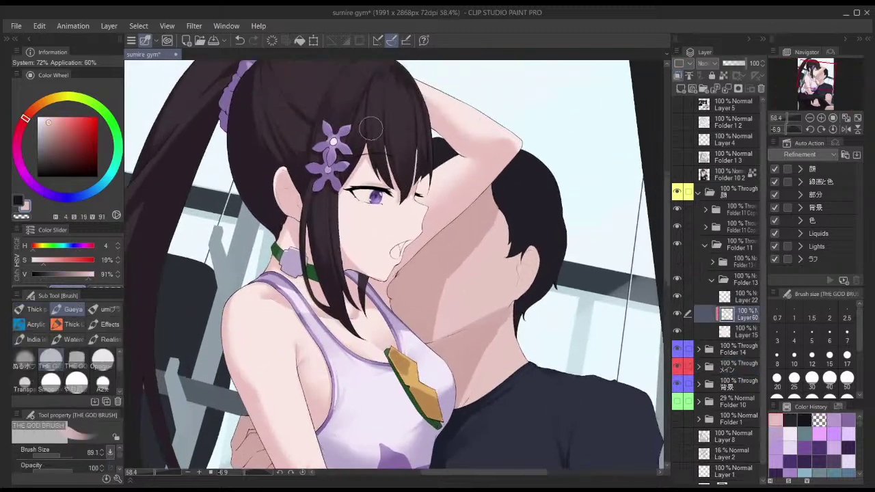
{"action": "left_click_drag", "start_coordinate": [339, 197], "coordinate": [339, 196]}
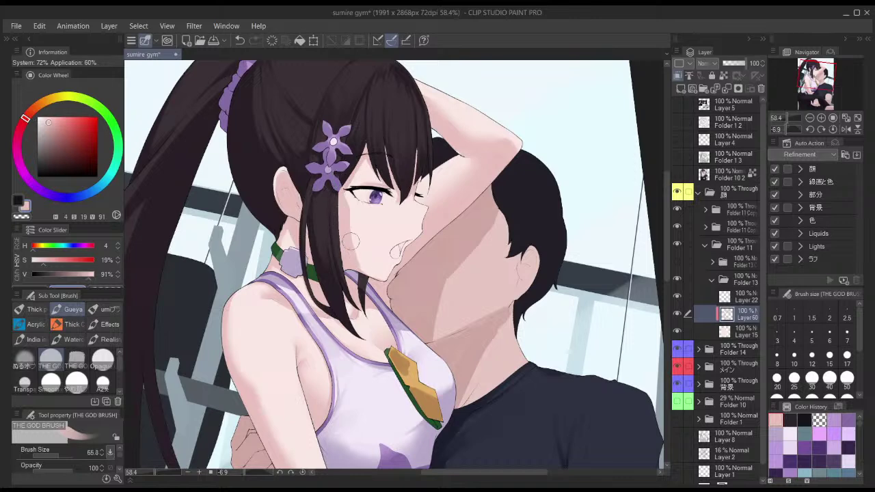
{"action": "key", "text": "ctrl+z"}
{"action": "key", "text": "h"}
{"action": "left_click_drag", "start_coordinate": [482, 206], "coordinate": [455, 194]}
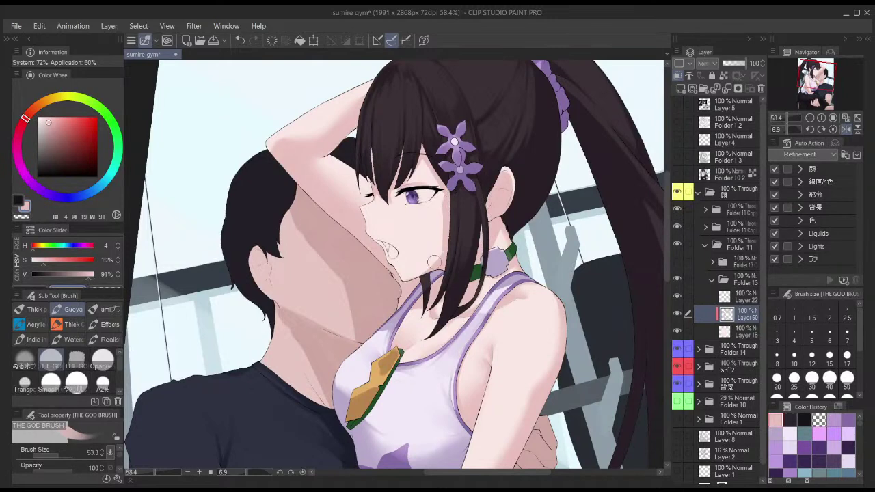
{"action": "key", "text": "h"}
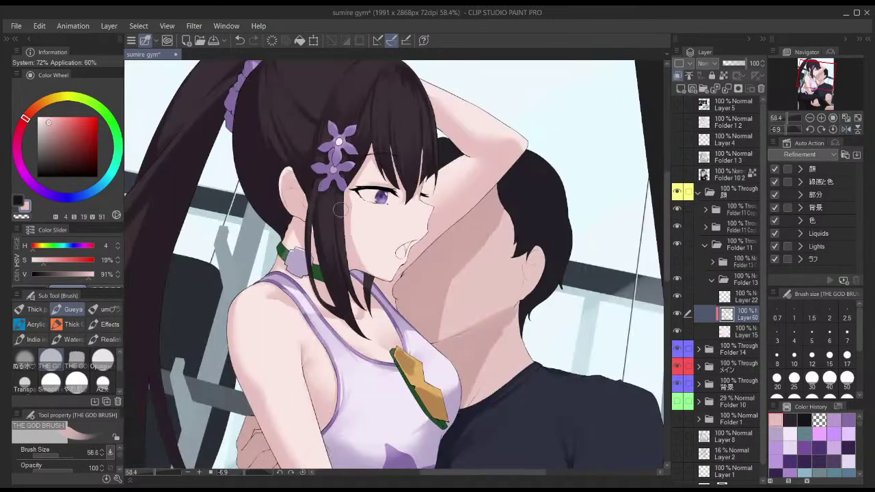
{"action": "key", "text": "h"}
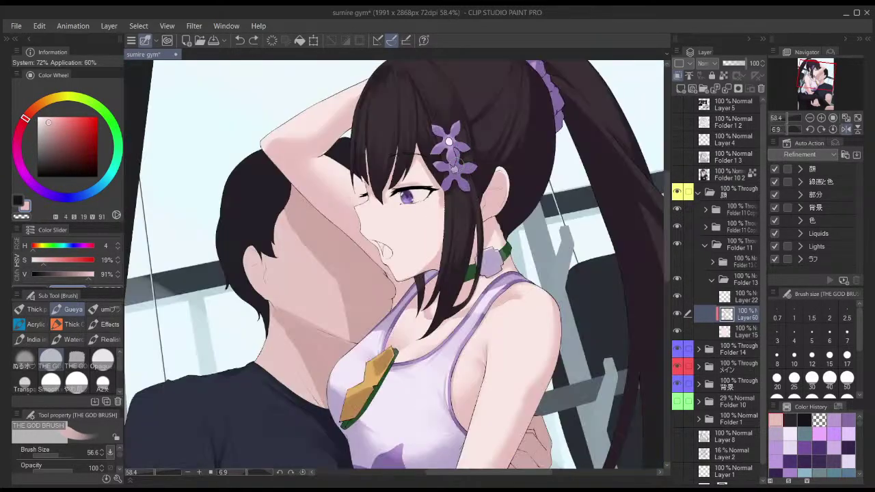
{"action": "key", "text": "h"}
{"action": "key", "text": "bracketleft"}
{"action": "key", "text": "bracketright"}
- Compare the face and full figure with the Folder 10 2 and Layer 5 references, including in mirrored view
{"action": "left_click", "coordinate": [677, 176]}
{"action": "left_click", "coordinate": [678, 174]}
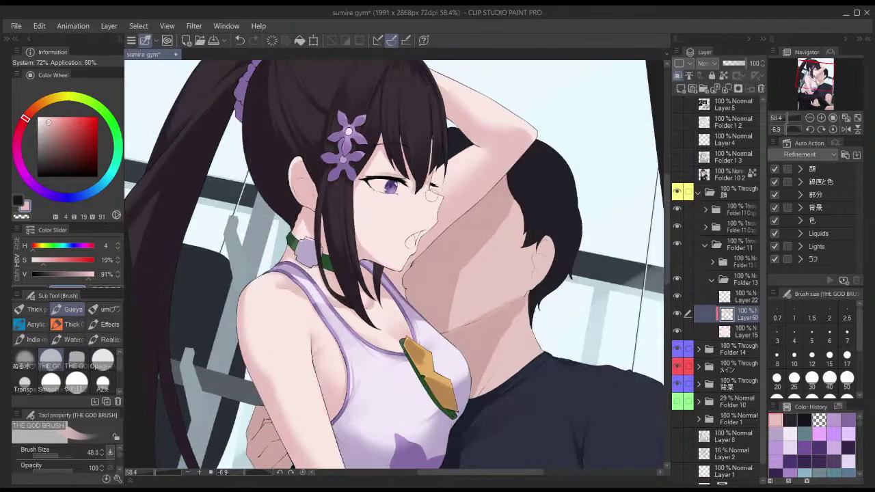
{"action": "scroll", "coordinate": [472, 192], "scroll_direction": "down", "scroll_amount": 3}
{"action": "key", "text": "h"}
{"action": "key", "text": "h"}
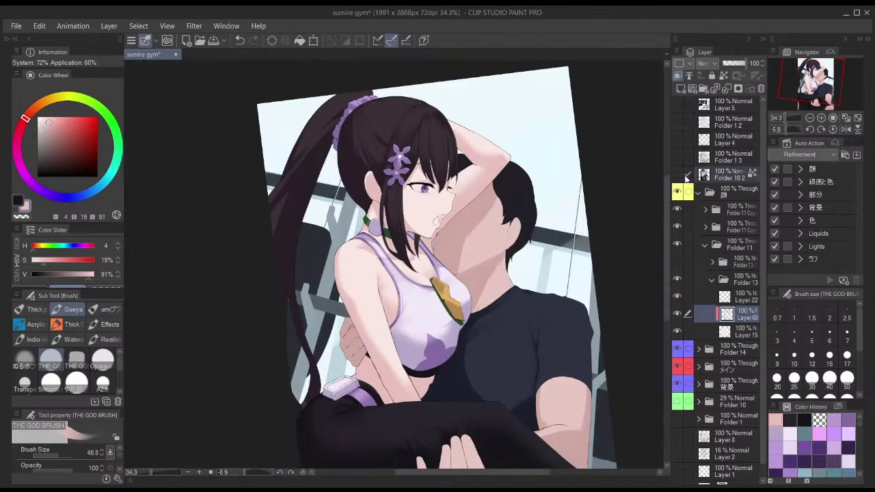
{"action": "left_click", "coordinate": [678, 176]}
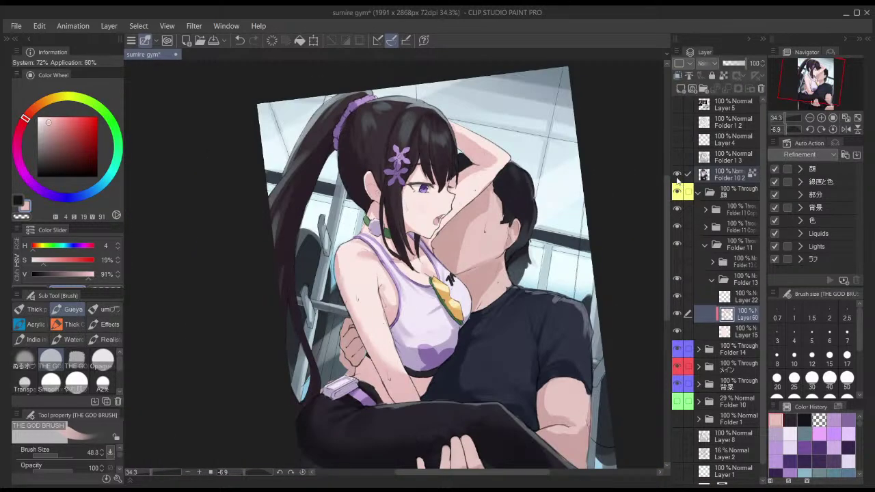
{"action": "left_click", "coordinate": [677, 176]}
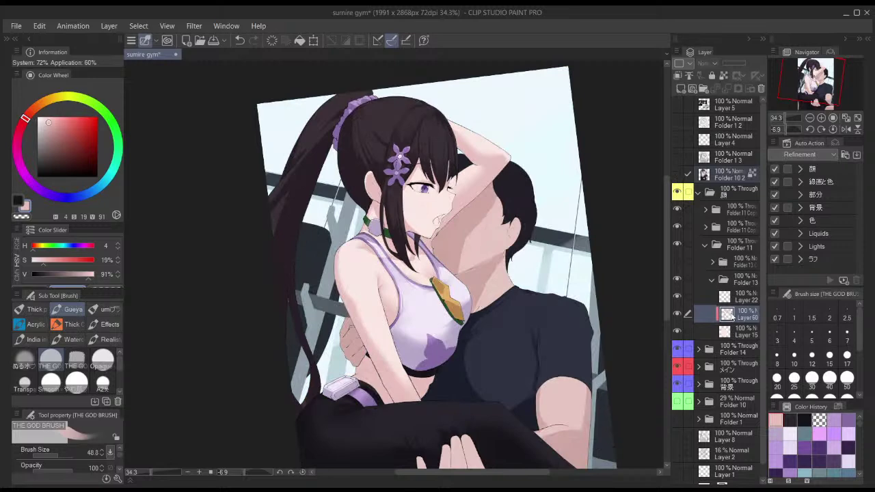
{"action": "left_click", "coordinate": [677, 104]}
{"action": "left_click", "coordinate": [677, 103]}
- Add a new layer above Layer 60 and fill the open mouth with pink sampled from the reference painting
{"action": "key", "text": "ctrl+shift+n"}
{"action": "left_click", "coordinate": [676, 176]}
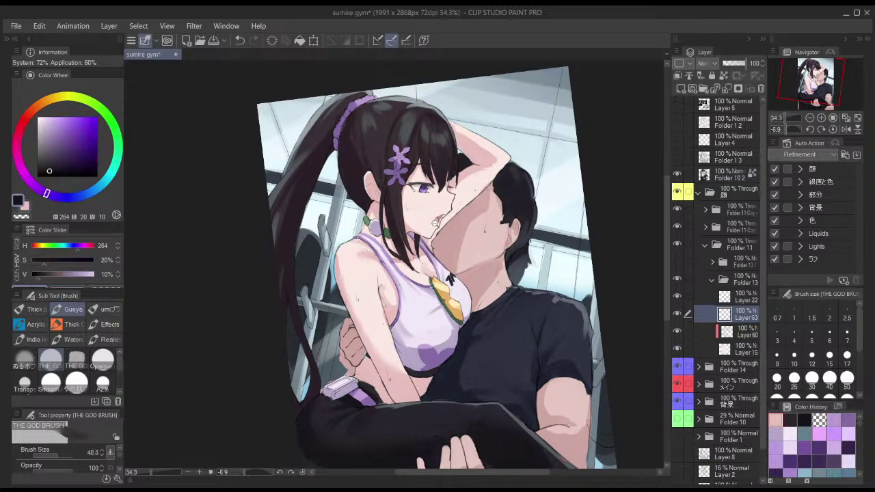
{"action": "scroll", "coordinate": [438, 205], "scroll_direction": "up", "scroll_amount": 10}
{"action": "left_click", "coordinate": [677, 176]}
{"action": "scroll", "coordinate": [539, 215], "scroll_direction": "down", "scroll_amount": 5}
{"action": "key", "text": "g"}
{"action": "left_click", "coordinate": [487, 203]}
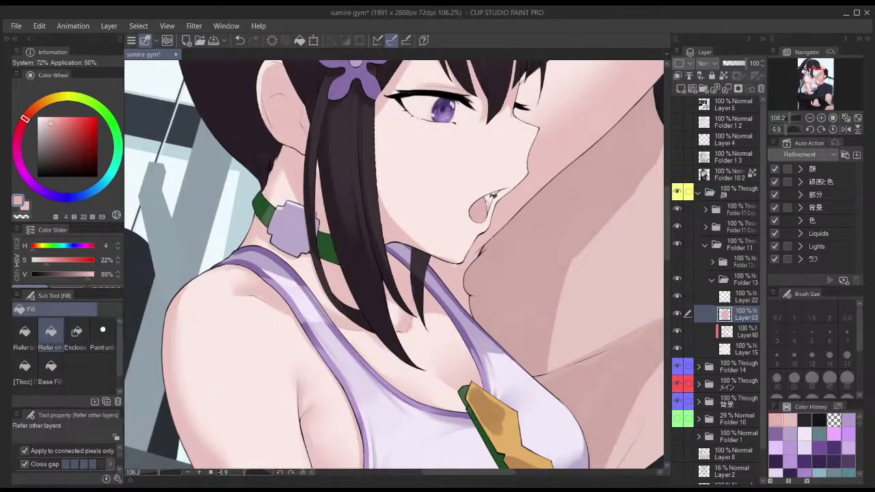
- Touch up the pink inside the mouth with the Mapping pen at size 7.7 and check it in mirrored view
{"action": "scroll", "coordinate": [494, 194], "scroll_direction": "up", "scroll_amount": 6}
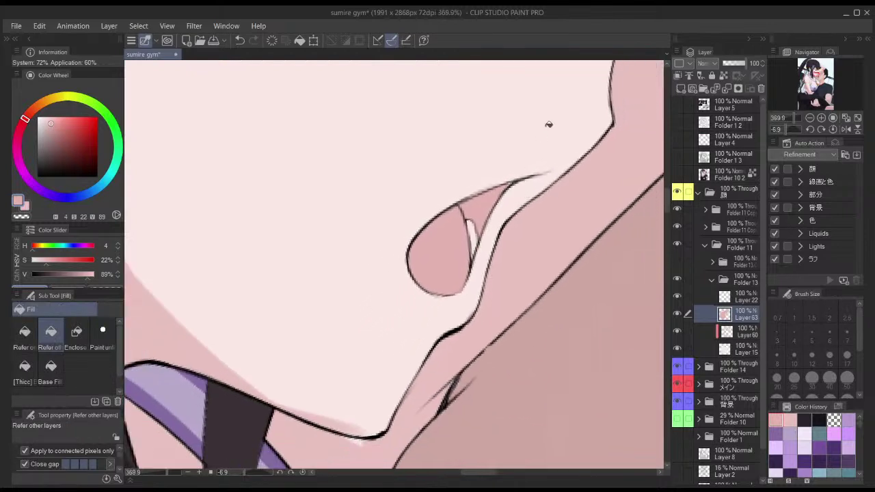
{"action": "key", "text": "p"}
{"action": "key", "text": "bracketleft"}
{"action": "key", "text": "bracketleft"}
{"action": "scroll", "coordinate": [514, 192], "scroll_direction": "down", "scroll_amount": 8}
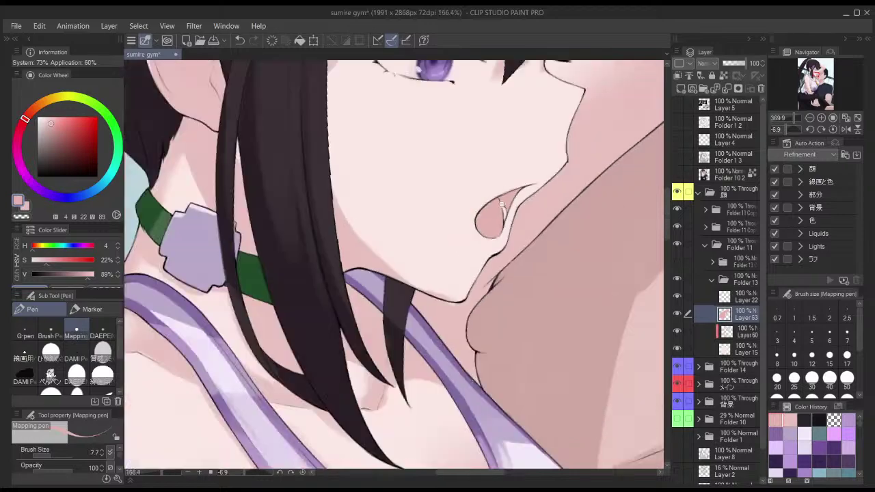
{"action": "scroll", "coordinate": [515, 192], "scroll_direction": "down", "scroll_amount": 3}
{"action": "key", "text": "h"}
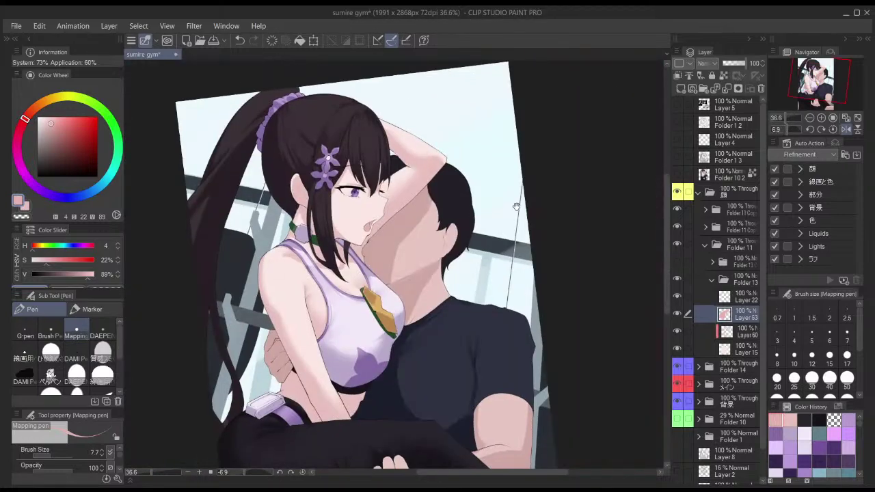
- Add another layer above the mouth colour and fill the teeth with pale greyish pink sampled from the reference painting
{"action": "scroll", "coordinate": [329, 214], "scroll_direction": "up", "scroll_amount": 9}
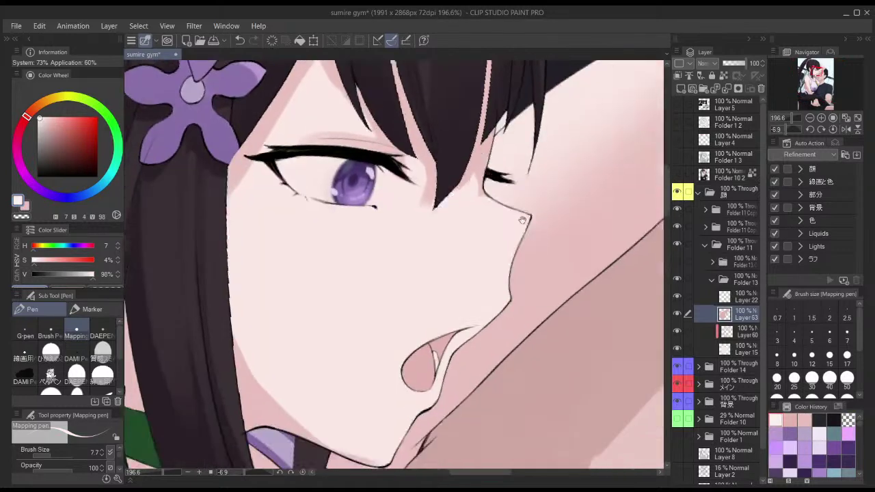
{"action": "key", "text": "g"}
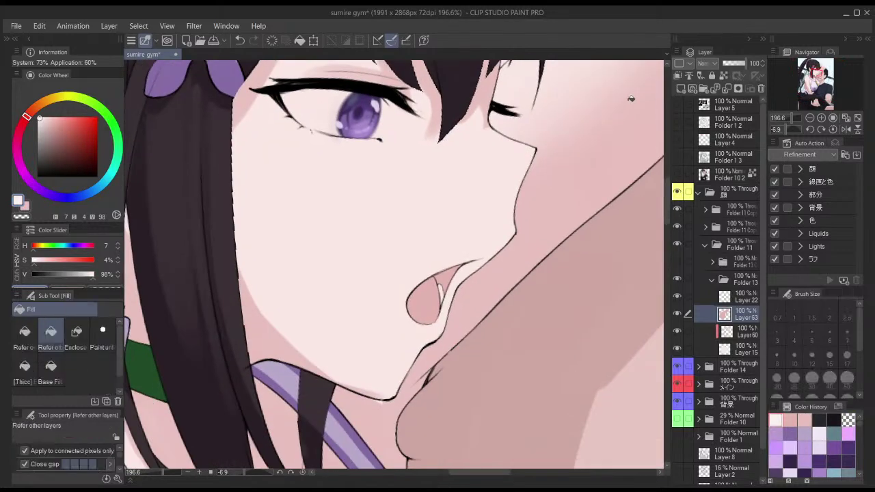
{"action": "left_click", "coordinate": [681, 89]}
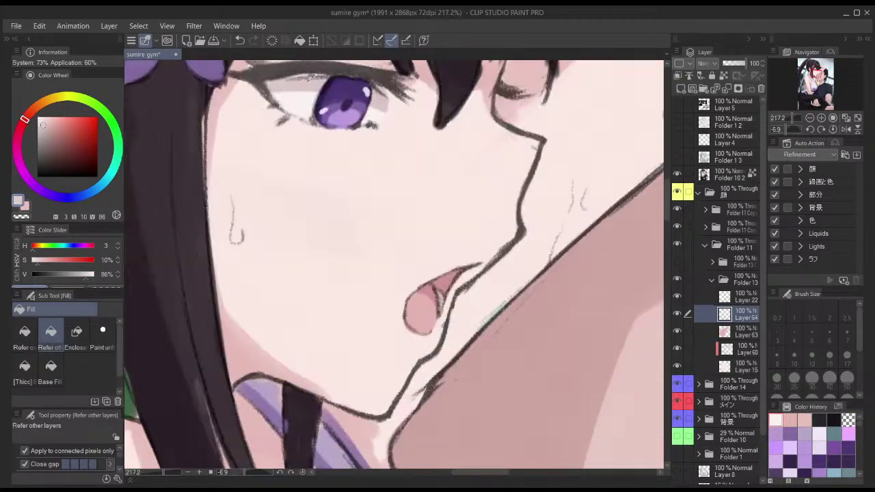
{"action": "left_click", "coordinate": [339, 81]}
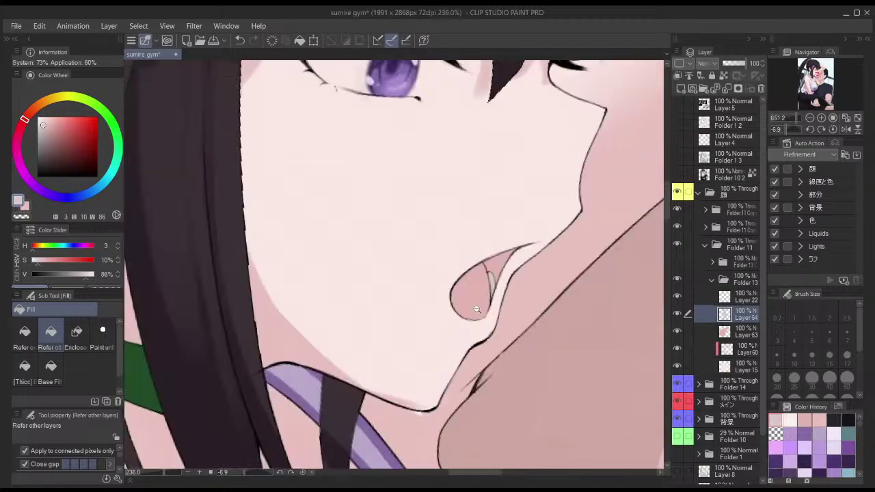
- Check the face in mirrored view and compare the upright full illustration with the Folder 10 2 reference
{"action": "left_click_drag", "start_coordinate": [477, 309], "coordinate": [328, 328]}
{"action": "key", "text": "h"}
{"action": "left_click_drag", "start_coordinate": [494, 273], "coordinate": [507, 211]}
{"action": "key", "text": "h"}
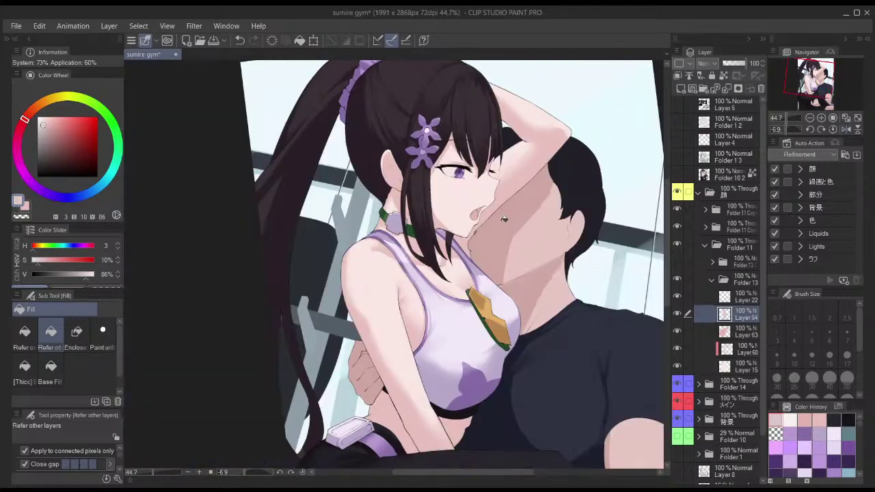
{"action": "left_click_drag", "start_coordinate": [522, 242], "coordinate": [441, 239]}
{"action": "left_click_drag", "start_coordinate": [573, 176], "coordinate": [585, 197]}
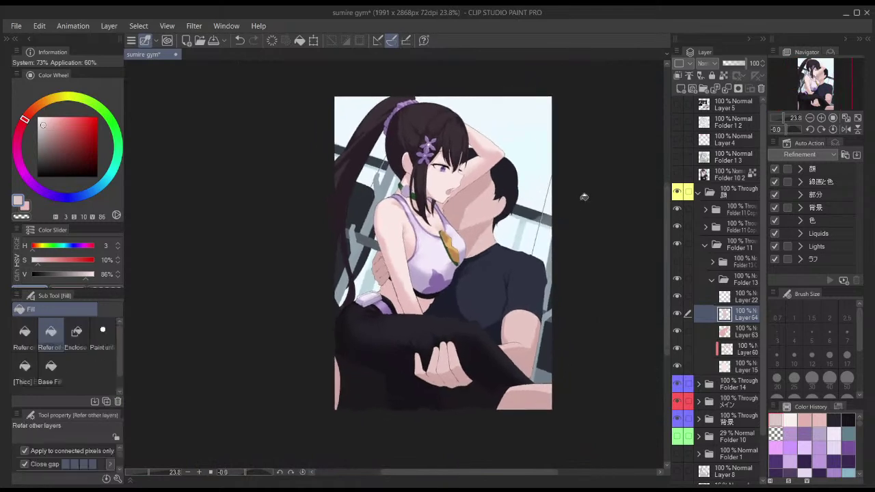
{"action": "left_click", "coordinate": [678, 174]}
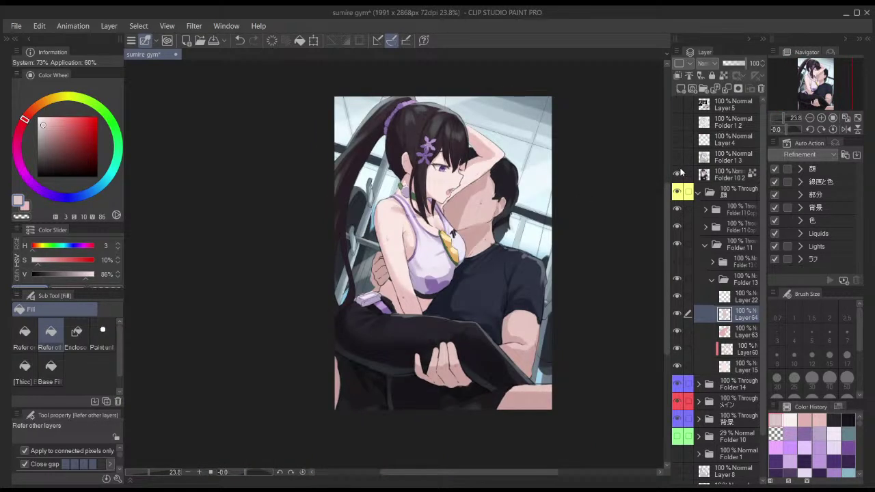
{"action": "left_click", "coordinate": [679, 174]}
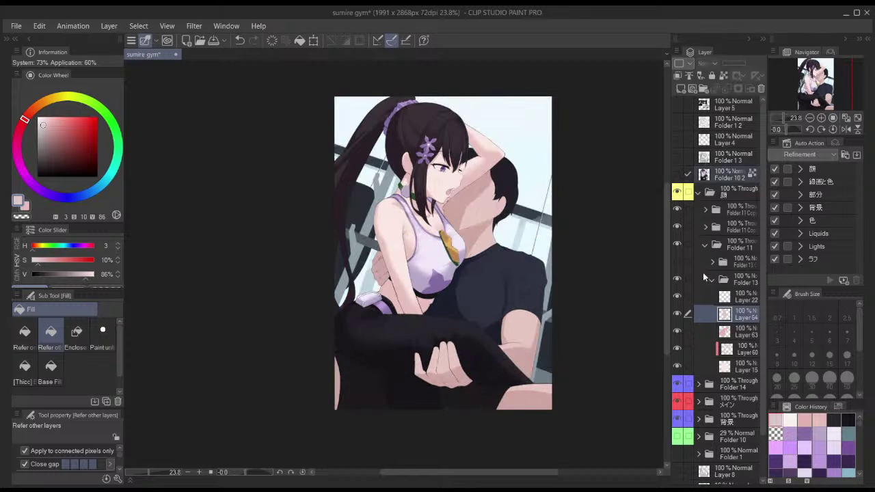
- Collapse Folder 11, open Folder 17, check Layer 35's visibility and select Layer 36
{"action": "left_click", "coordinate": [704, 245]}
{"action": "left_click", "coordinate": [698, 278]}
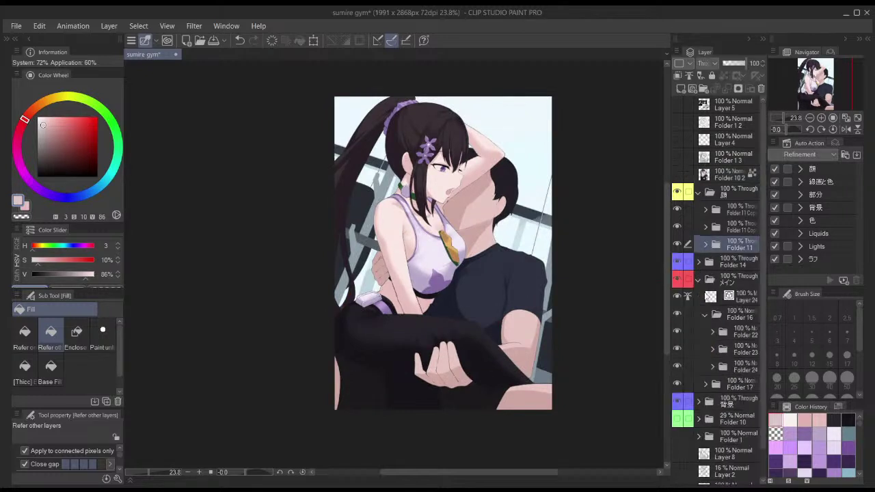
{"action": "left_click", "coordinate": [705, 316]}
{"action": "left_click", "coordinate": [705, 332]}
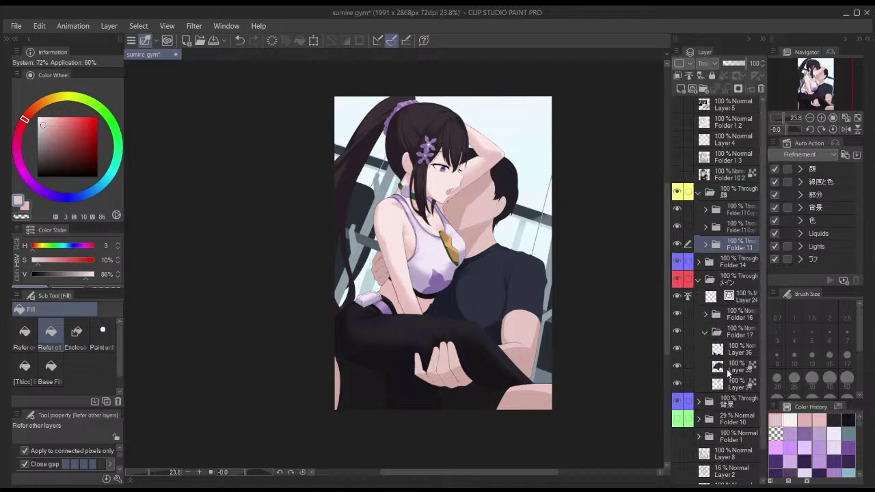
{"action": "left_click", "coordinate": [729, 369]}
{"action": "left_click", "coordinate": [677, 366]}
{"action": "left_click", "coordinate": [676, 367]}
{"action": "left_click", "coordinate": [719, 348]}
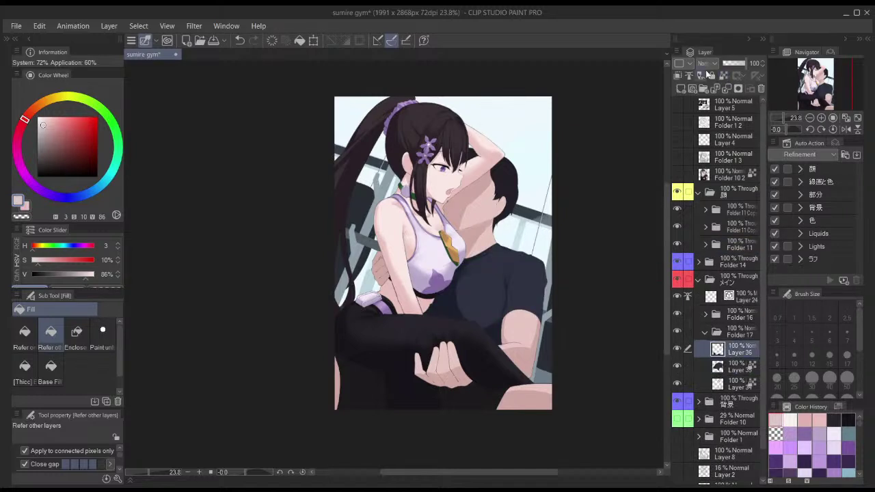
- Lock Layer 36's transparent pixels and deepen the leggings shadow with THE GOD BRUSH in near-black sampled from the Folder 10 2 reference
{"action": "left_click", "coordinate": [677, 173]}
{"action": "left_click_drag", "start_coordinate": [371, 376], "coordinate": [397, 376]}
{"action": "left_click", "coordinate": [393, 376], "text": "alt"}
{"action": "left_click", "coordinate": [394, 377]}
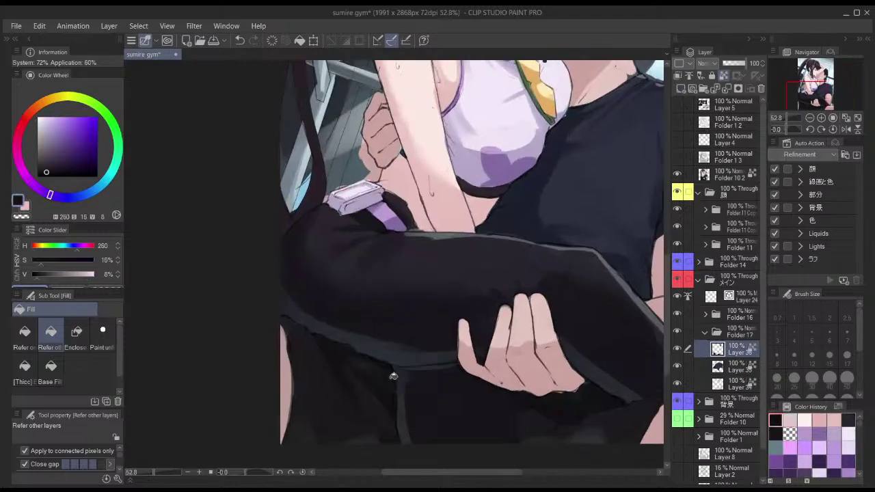
{"action": "left_click", "coordinate": [676, 174]}
{"action": "key", "text": "b"}
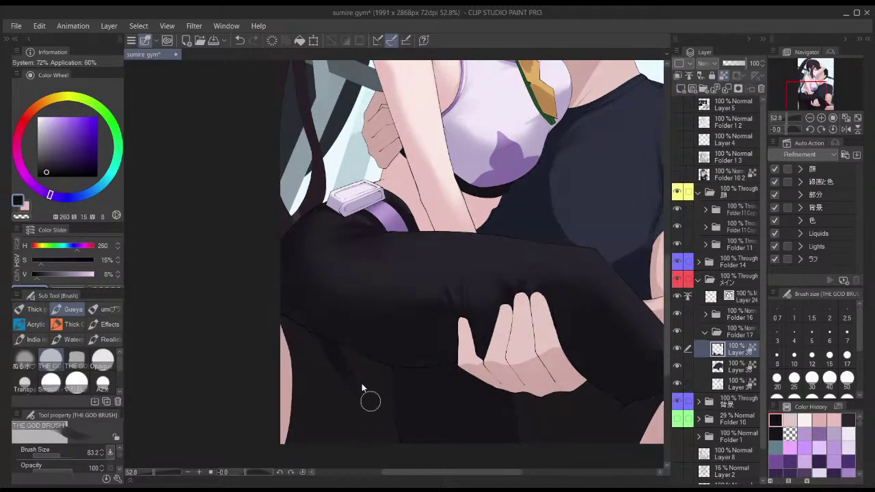
{"action": "scroll", "coordinate": [440, 426], "scroll_direction": "down", "scroll_amount": 2}
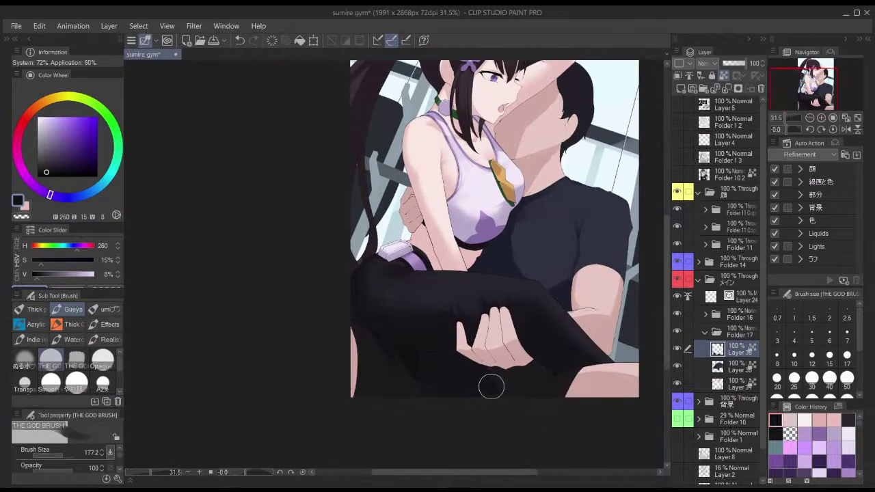
{"action": "key", "text": "["}
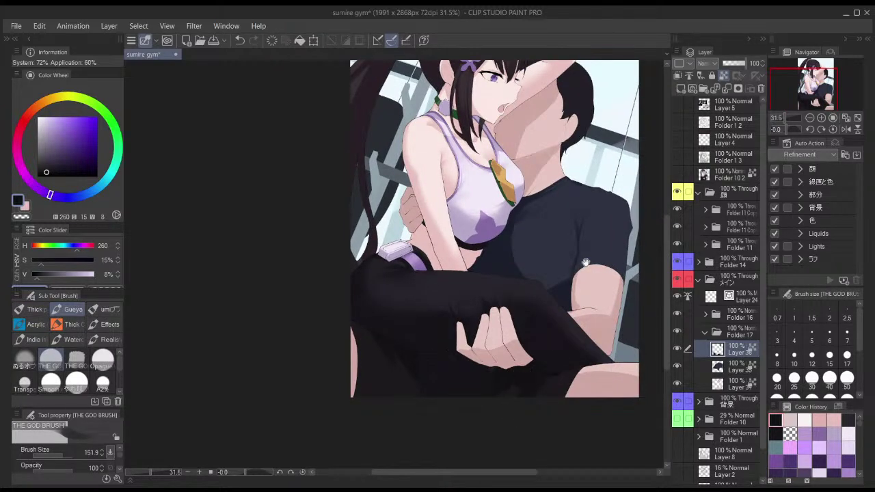
- Touch up the dark shading on the man's hair under the raised arm, checking it against the Folder 10 2 reference and in mirrored view
{"action": "left_click_drag", "start_coordinate": [613, 189], "coordinate": [580, 231]}
{"action": "scroll", "coordinate": [579, 231], "scroll_direction": "up", "scroll_amount": 3}
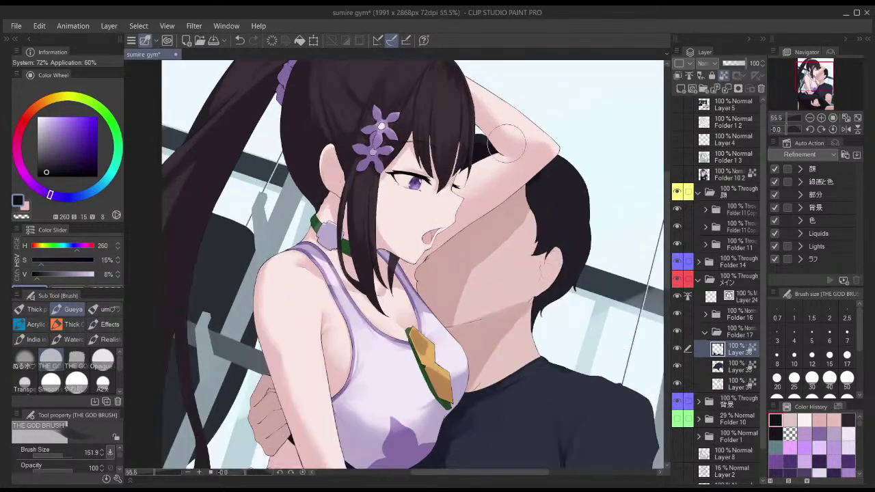
{"action": "key", "text": "bracketleft"}
{"action": "left_click", "coordinate": [679, 176]}
{"action": "left_click", "coordinate": [678, 176]}
{"action": "key", "text": "bracketright"}
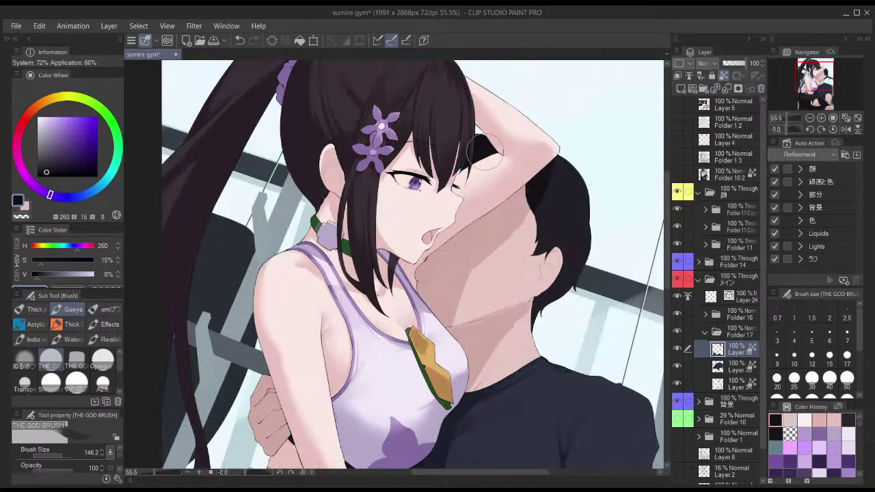
{"action": "scroll", "coordinate": [557, 169], "scroll_direction": "down", "scroll_amount": 3}
{"action": "key", "text": "h"}
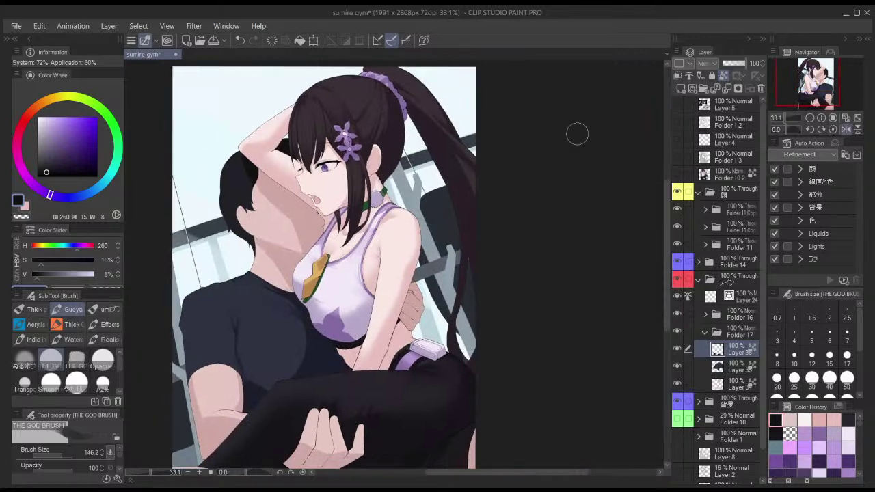
{"action": "key", "text": "h"}
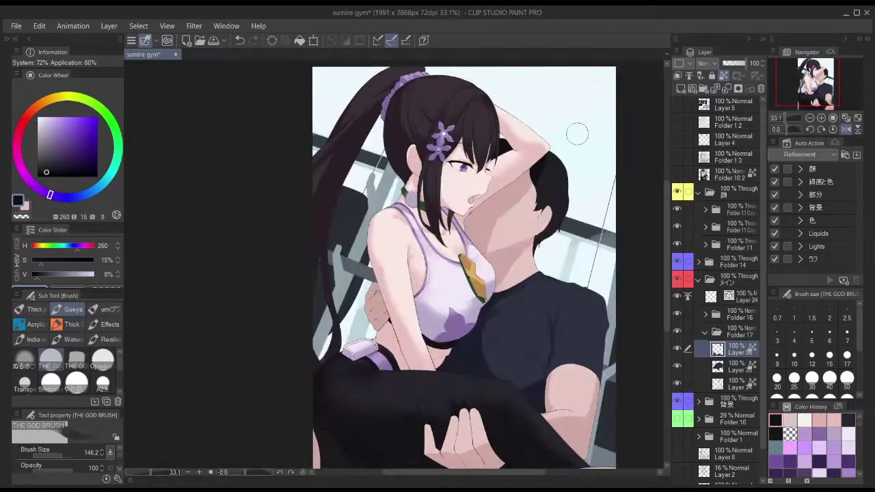
- Collapse the 顔 folder and Folder 17 after checking its bottom layer, and select Layer 61 in Folder 24 inside Folder 16
{"action": "left_click", "coordinate": [698, 193]}
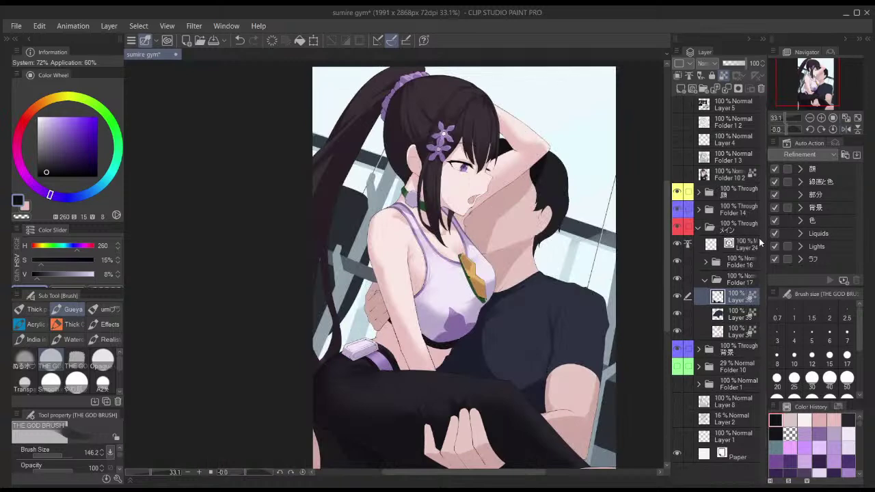
{"action": "left_click", "coordinate": [724, 331]}
{"action": "left_click", "coordinate": [677, 331]}
{"action": "left_click", "coordinate": [677, 332]}
{"action": "left_click", "coordinate": [705, 279]}
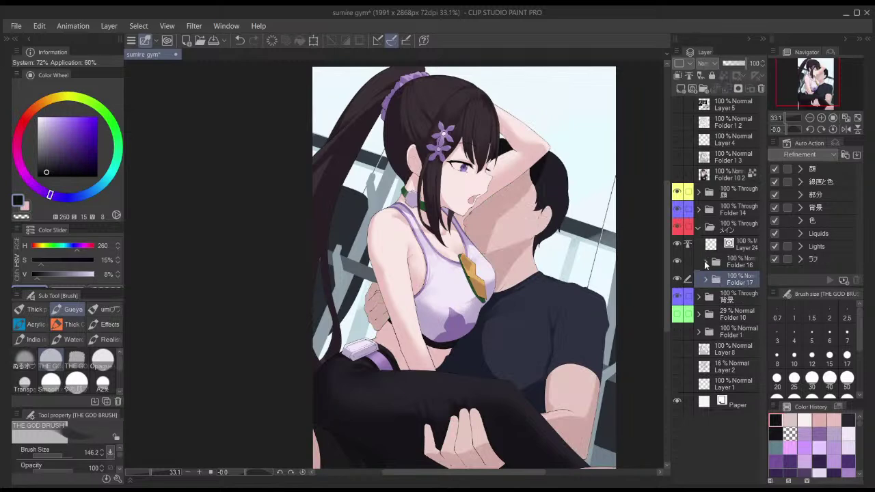
{"action": "left_click", "coordinate": [705, 263]}
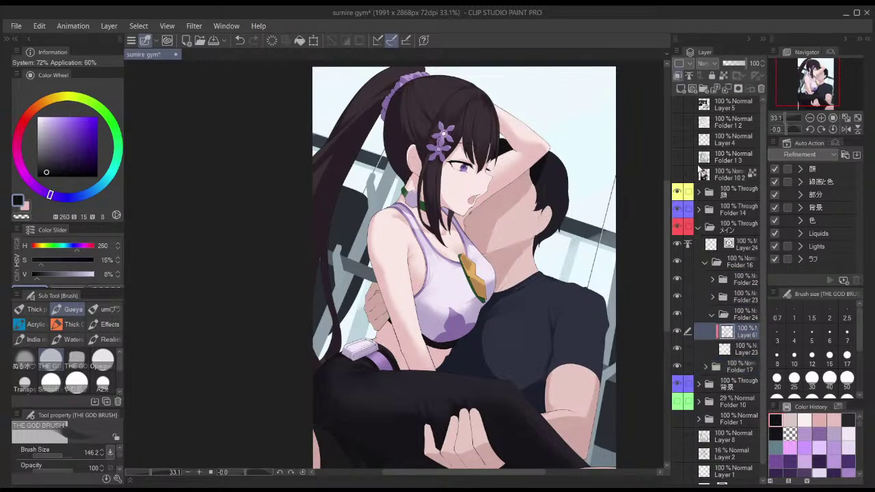
- Sample the light and pink skin tones from the raised arm and rework its shading on Layer 61 with THE GOD BRUSH
{"action": "key", "text": "."}
{"action": "key", "text": "x"}
{"action": "left_click", "coordinate": [516, 163], "text": "alt"}
{"action": "key", "text": "x"}
{"action": "left_click", "coordinate": [526, 134], "text": "alt"}
{"action": "mouse_move", "coordinate": [528, 132]}
{"action": "left_mouse_down"}
{"action": "mouse_move", "coordinate": [513, 165]}
{"action": "mouse_move", "coordinate": [517, 188]}
{"action": "mouse_move", "coordinate": [523, 177]}
{"action": "mouse_move", "coordinate": [501, 166]}
{"action": "mouse_move", "coordinate": [534, 159]}
{"action": "left_mouse_up"}
{"action": "key", "text": "c"}
{"action": "mouse_move", "coordinate": [489, 180]}
{"action": "left_mouse_down"}
{"action": "mouse_move", "coordinate": [525, 171]}
{"action": "mouse_move", "coordinate": [471, 207]}
{"action": "mouse_move", "coordinate": [544, 159]}
{"action": "mouse_move", "coordinate": [495, 113]}
{"action": "left_mouse_up"}
- Check the raised arm in mirrored view and try an extra shading stroke along the forearm with THE GOD BRUSH
{"action": "key", "text": "h"}
{"action": "left_click_drag", "start_coordinate": [584, 117], "coordinate": [593, 119]}
{"action": "key", "text": "h"}
{"action": "key", "text": "x"}
{"action": "mouse_move", "coordinate": [497, 175]}
{"action": "left_mouse_down"}
{"action": "mouse_move", "coordinate": [480, 159]}
{"action": "mouse_move", "coordinate": [514, 148]}
{"action": "mouse_move", "coordinate": [508, 161]}
{"action": "mouse_move", "coordinate": [483, 111]}
{"action": "mouse_move", "coordinate": [495, 136]}
{"action": "mouse_move", "coordinate": [505, 137]}
{"action": "mouse_move", "coordinate": [484, 117]}
{"action": "mouse_move", "coordinate": [514, 153]}
{"action": "left_mouse_up"}
{"action": "key", "text": "ctrl+z"}
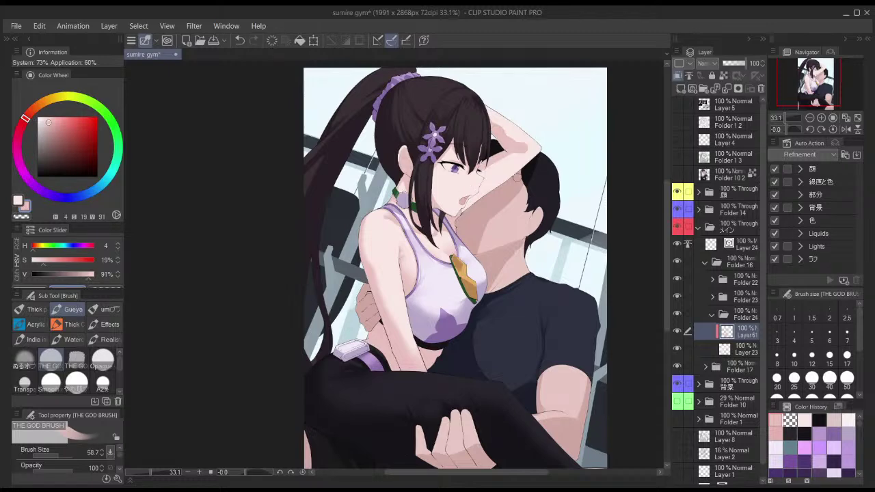
- Compare the raised arm with the mirrored view and the Folder 10 2 reference, and soften its shading with Blur at size 144
{"action": "key", "text": "h"}
{"action": "key", "text": "h"}
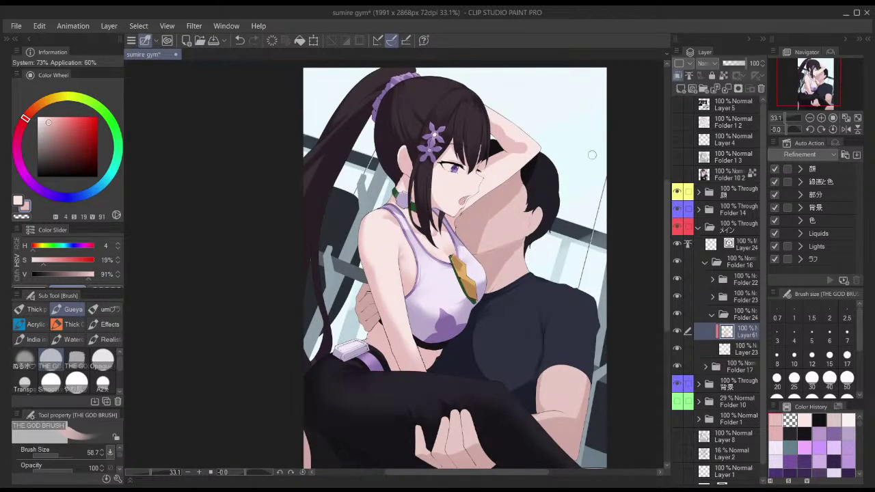
{"action": "left_click", "coordinate": [677, 175]}
{"action": "left_click", "coordinate": [678, 175]}
{"action": "key", "text": "j"}
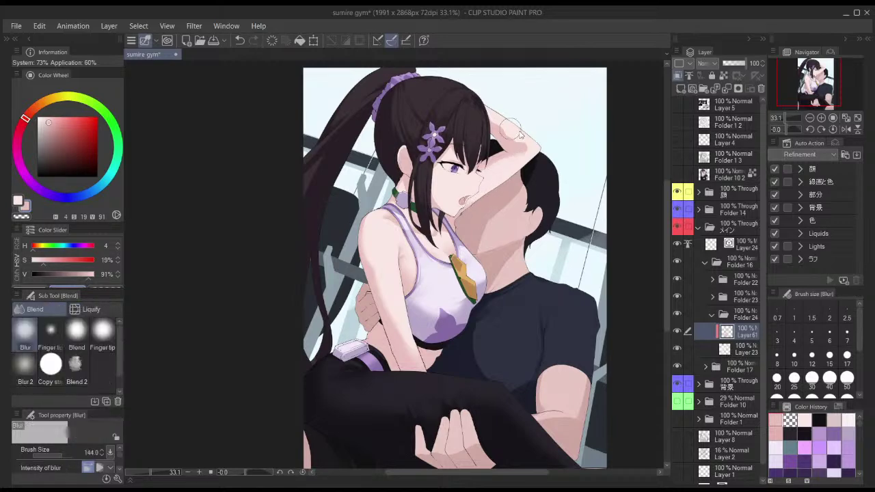
- Refine the elbow shading with THE GOD BRUSH at size 28.3, checking it in mirrored view and against the Folder 10 2 reference
{"action": "key", "text": "b"}
{"action": "key", "text": "bracketleft"}
{"action": "key", "text": "bracketleft"}
{"action": "key", "text": "bracketleft"}
{"action": "key", "text": "bracketleft"}
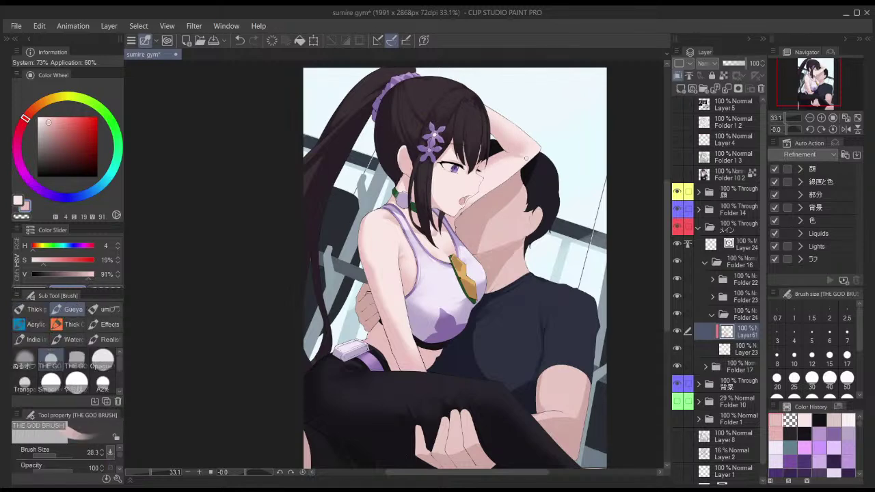
{"action": "key", "text": "h"}
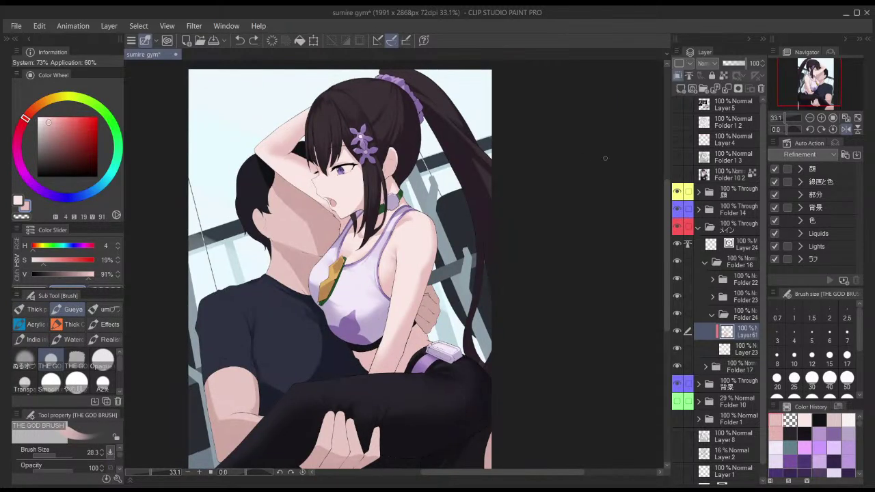
{"action": "key", "text": "h"}
{"action": "left_click", "coordinate": [678, 174]}
{"action": "left_click_drag", "start_coordinate": [607, 190], "coordinate": [626, 178]}
{"action": "left_click", "coordinate": [677, 176]}
- Erase excess pink from the raised upper arm down to the elbow with THE GOD BRUSH in transparent colour at size 64
{"action": "left_click_drag", "start_coordinate": [526, 153], "coordinate": [545, 155]}
{"action": "key", "text": "x"}
{"action": "key", "text": "x"}
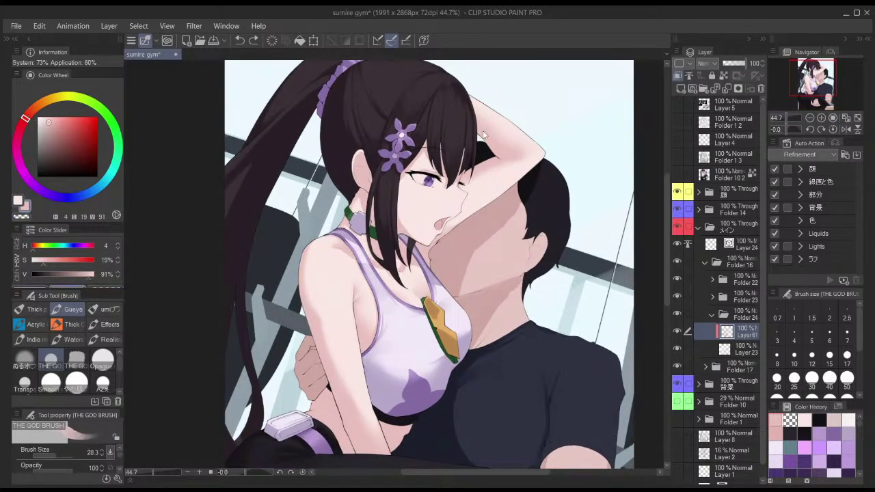
{"action": "key", "text": "bracketright"}
{"action": "key", "text": "bracketright"}
{"action": "key", "text": "bracketright"}
{"action": "key", "text": "bracketright"}
{"action": "key", "text": "bracketright"}
{"action": "key", "text": "c"}
{"action": "left_click_drag", "start_coordinate": [488, 118], "coordinate": [539, 142]}
{"action": "key", "text": "ctrl+z"}
{"action": "mouse_move", "coordinate": [488, 118]}
{"action": "left_mouse_down"}
{"action": "mouse_move", "coordinate": [551, 145]}
{"action": "mouse_move", "coordinate": [501, 121]}
{"action": "mouse_move", "coordinate": [526, 132]}
{"action": "mouse_move", "coordinate": [504, 134]}
{"action": "mouse_move", "coordinate": [537, 160]}
{"action": "left_mouse_up"}
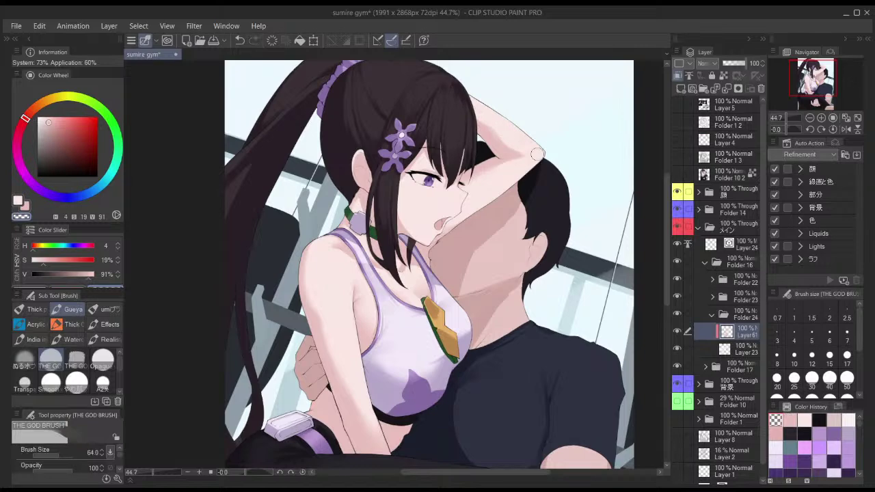
{"action": "key", "text": "c"}
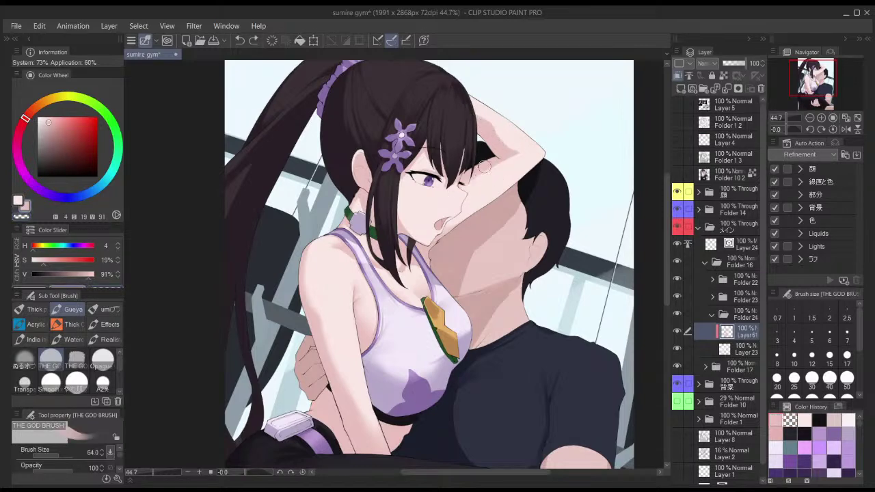
- Blur the raised arm's shading at size 144 and redefine the inner elbow crease with THE GOD BRUSH at size 22.8
{"action": "key", "text": "j"}
{"action": "scroll", "coordinate": [509, 133], "scroll_direction": "down", "scroll_amount": 1}
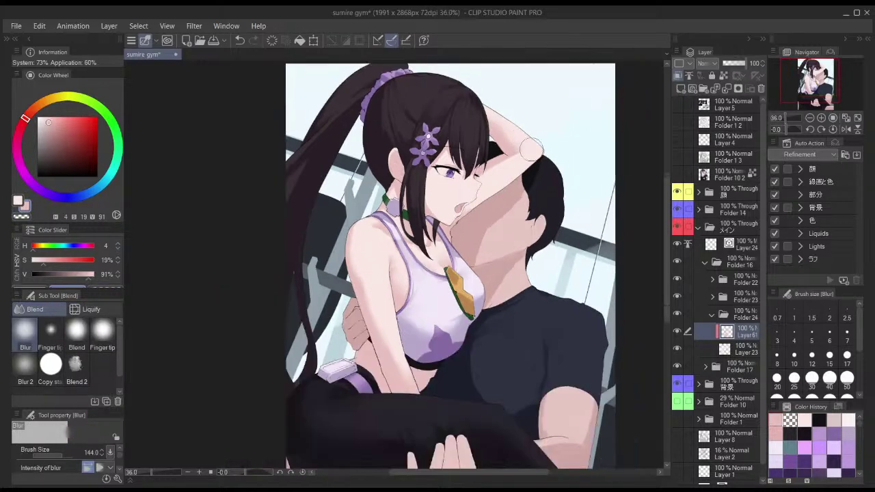
{"action": "key", "text": "b"}
{"action": "scroll", "coordinate": [514, 149], "scroll_direction": "up", "scroll_amount": 1}
{"action": "left_click_drag", "start_coordinate": [511, 161], "coordinate": [506, 162]}
{"action": "key", "text": "ctrl+z"}
{"action": "key", "text": "bracketleft"}
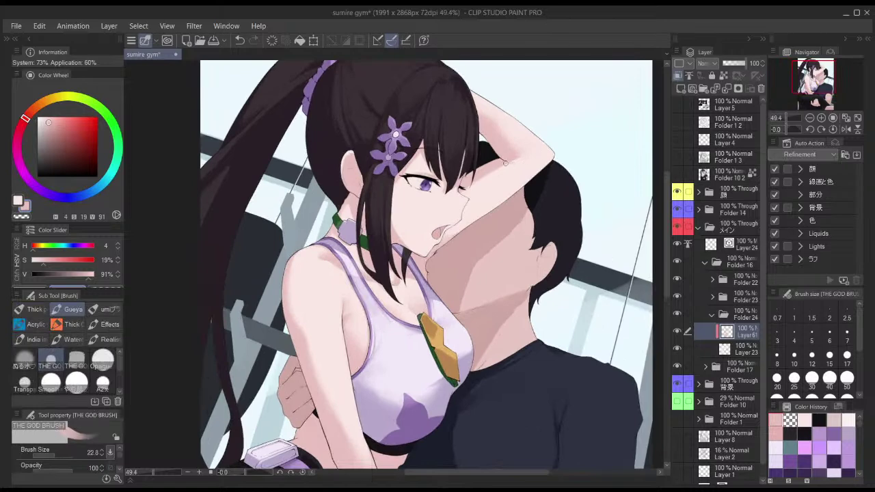
- Smooth the elbow shading by alternating Blur at size 63.9 with THE GOD BRUSH at size 64.1, checking it in mirrored view
{"action": "key", "text": "j"}
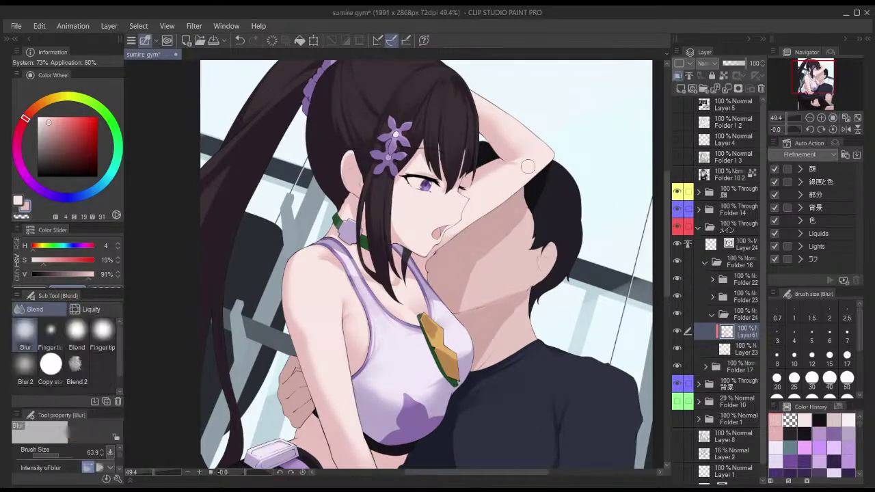
{"action": "scroll", "coordinate": [540, 167], "scroll_direction": "down", "scroll_amount": 3}
{"action": "key", "text": "h"}
{"action": "key", "text": "h"}
{"action": "key", "text": "b"}
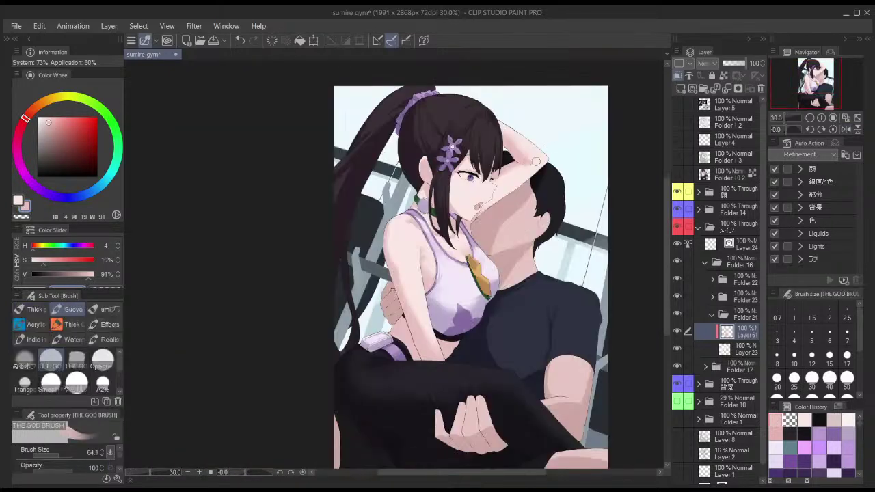
{"action": "key", "text": "j"}
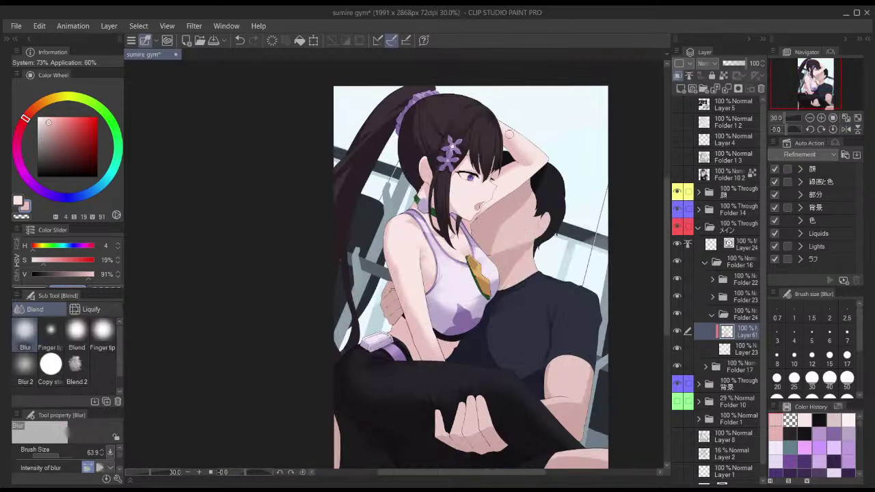
{"action": "key", "text": "b"}
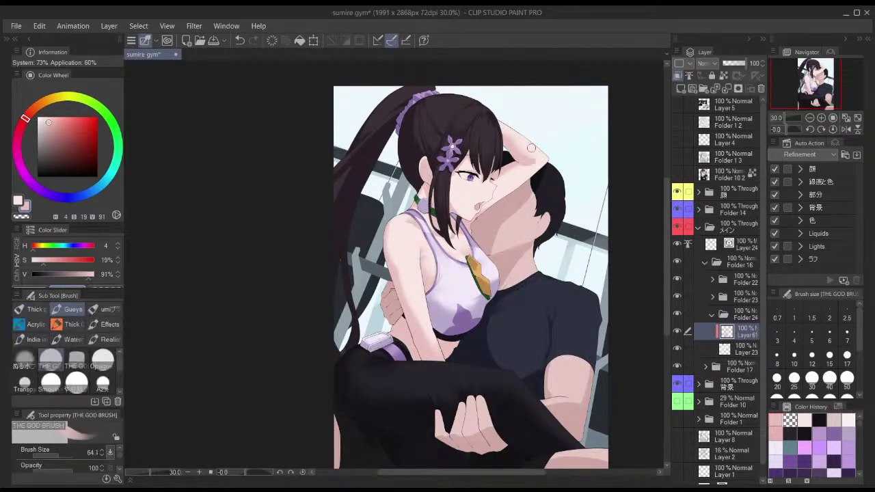
{"action": "key", "text": "j"}
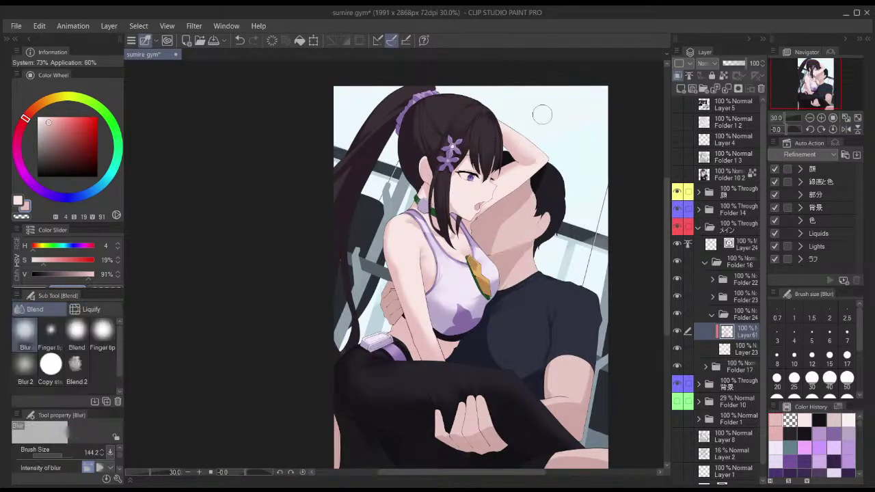
- Check the whole illustration in mirrored view and compare it with the Folder 10 2 reference
{"action": "scroll", "coordinate": [555, 134], "scroll_direction": "down", "scroll_amount": 2}
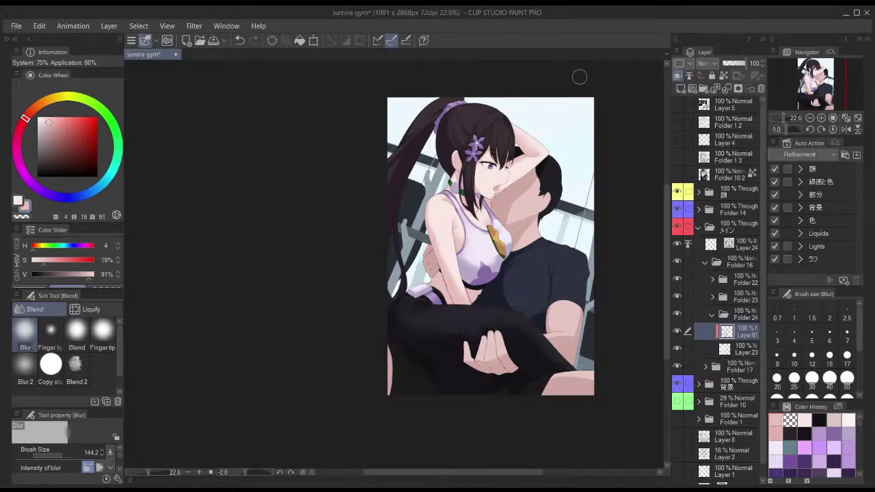
{"action": "key", "text": "h"}
{"action": "left_click_drag", "start_coordinate": [537, 102], "coordinate": [539, 101]}
{"action": "key", "text": "h"}
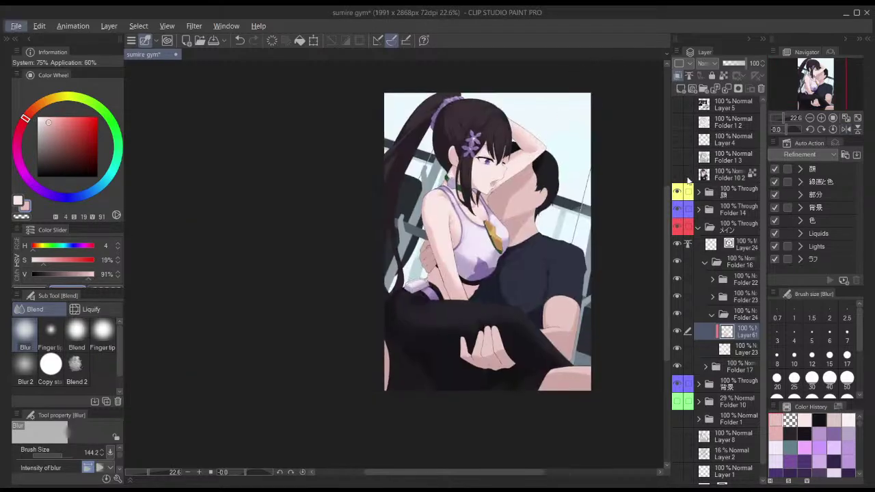
{"action": "left_click", "coordinate": [677, 175]}
- Touch up the skin shading where the raised arm meets the woman's mouth and chin with THE GOD BRUSH, reducing it to size 31.2
{"action": "scroll", "coordinate": [494, 184], "scroll_direction": "up", "scroll_amount": 5}
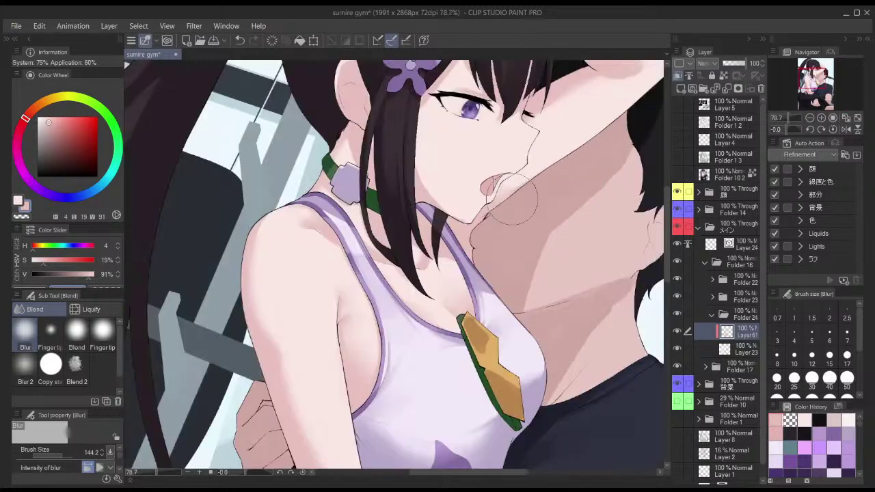
{"action": "key", "text": "c"}
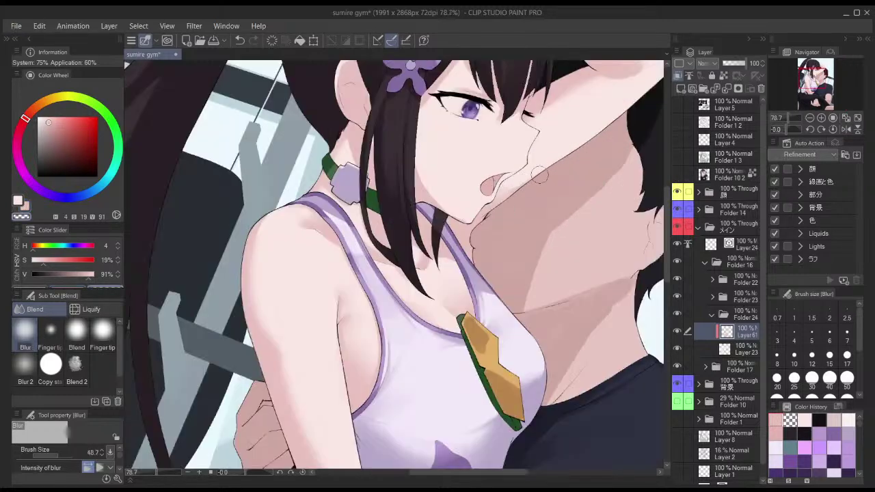
{"action": "key", "text": "b"}
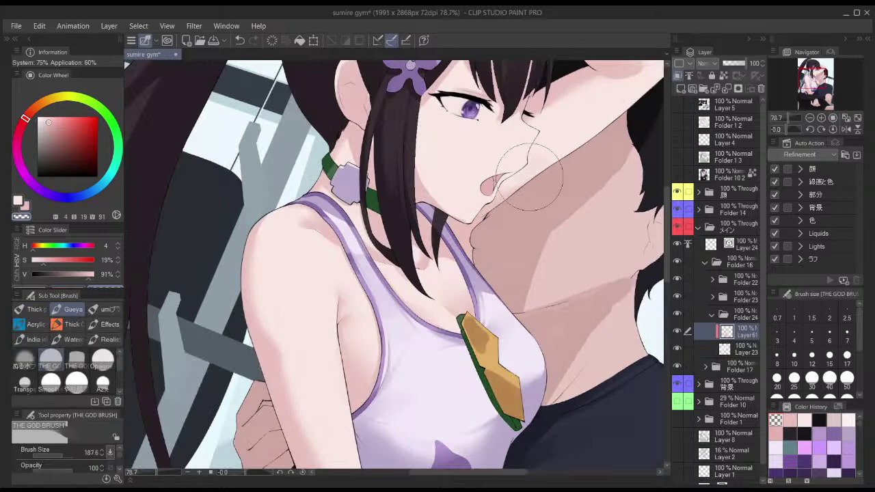
{"action": "key", "text": "x"}
{"action": "key", "text": "x"}
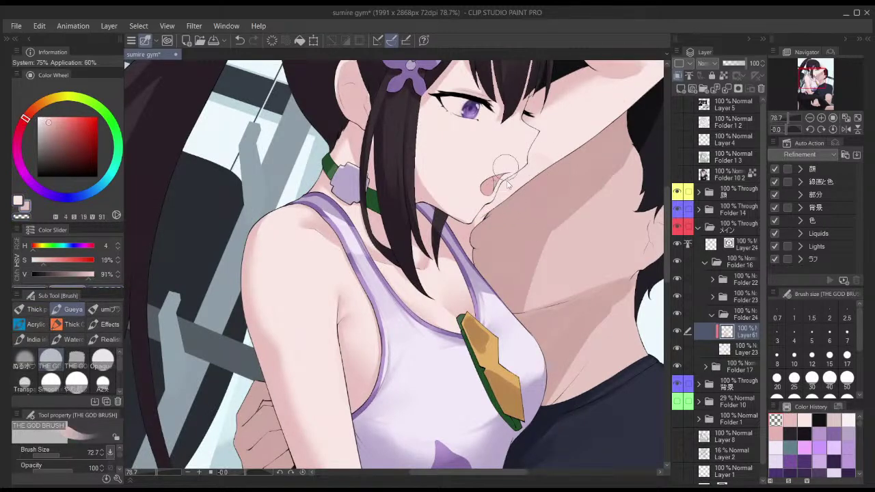
{"action": "left_click_drag", "start_coordinate": [480, 216], "coordinate": [478, 243]}
{"action": "key", "text": "["}
{"action": "key", "text": "["}
{"action": "left_click_drag", "start_coordinate": [483, 213], "coordinate": [487, 208]}
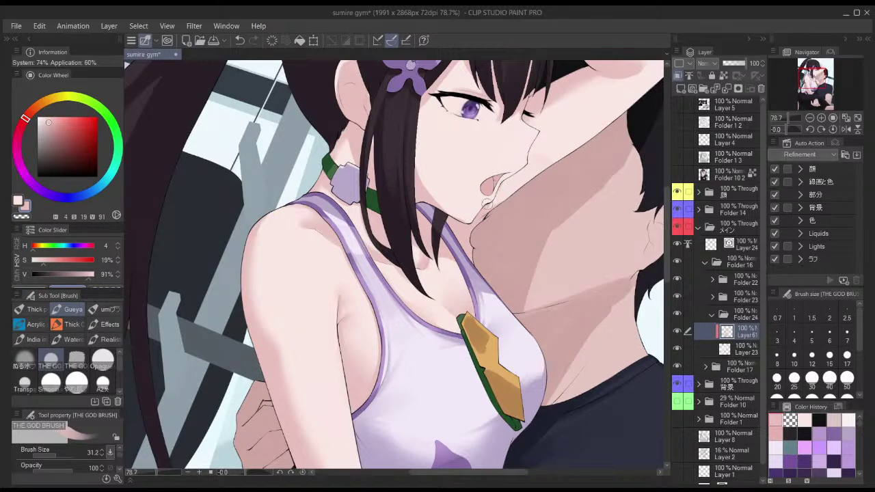
- Check the arm and chin shading in mirrored view and compare it with the Folder 10 2 reference
{"action": "key", "text": "j"}
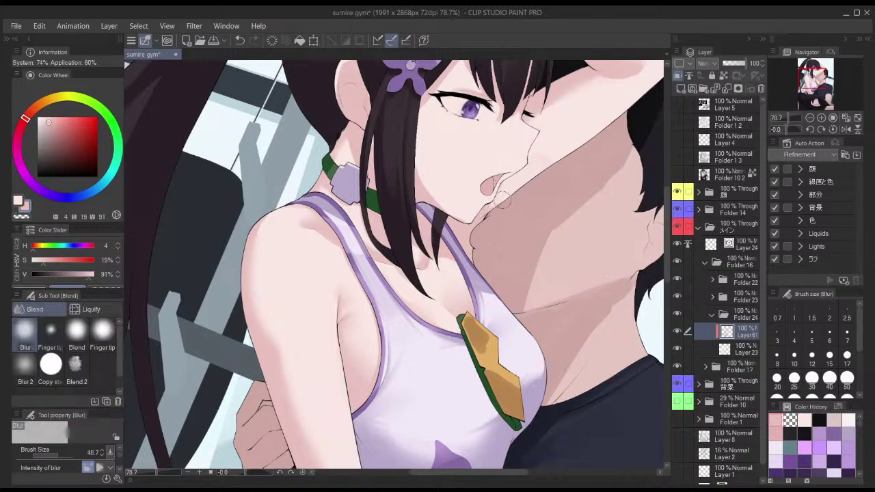
{"action": "key", "text": "b"}
{"action": "key", "text": "j"}
{"action": "key", "text": "h"}
{"action": "scroll", "coordinate": [527, 189], "scroll_direction": "down", "scroll_amount": 3}
{"action": "key", "text": "h"}
{"action": "left_click_drag", "start_coordinate": [529, 181], "coordinate": [544, 166]}
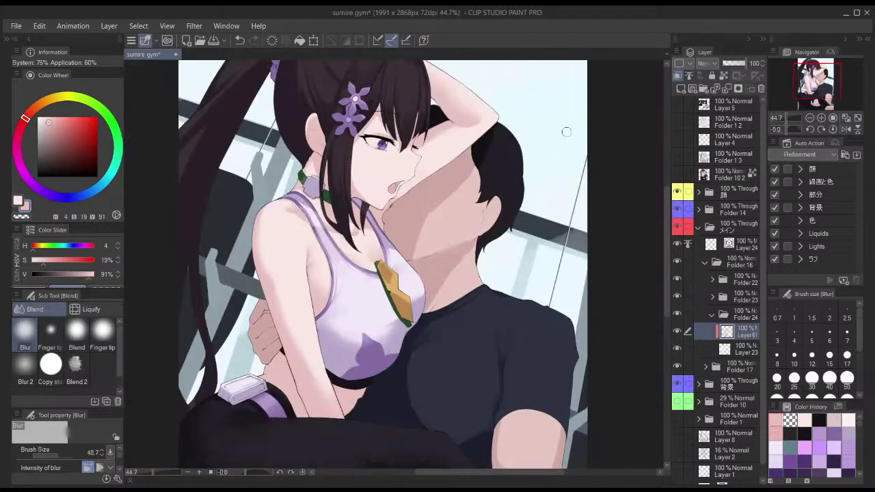
{"action": "key", "text": "b"}
{"action": "left_click", "coordinate": [678, 175]}
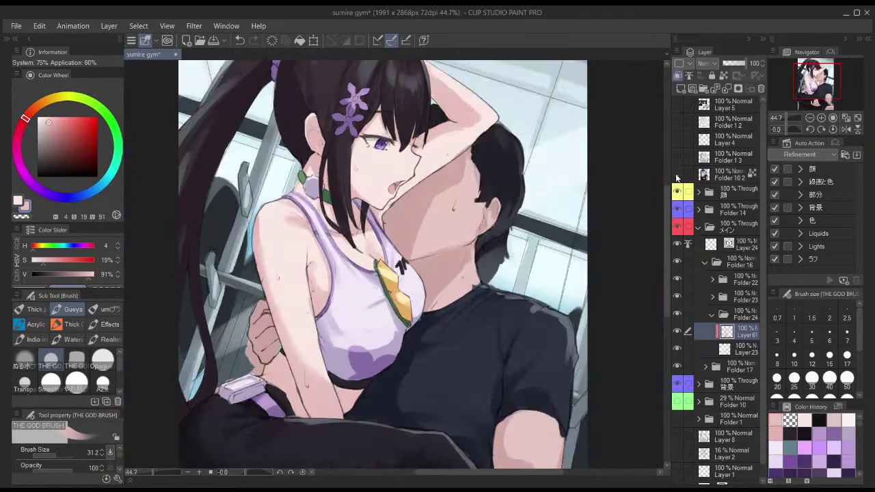
{"action": "left_click", "coordinate": [677, 175]}
- Set THE GOD BRUSH to size 20 and select Layer 60 in Folder 13, inside Folder 11 of the 顔 group
{"action": "scroll", "coordinate": [398, 129], "scroll_direction": "up", "scroll_amount": 5}
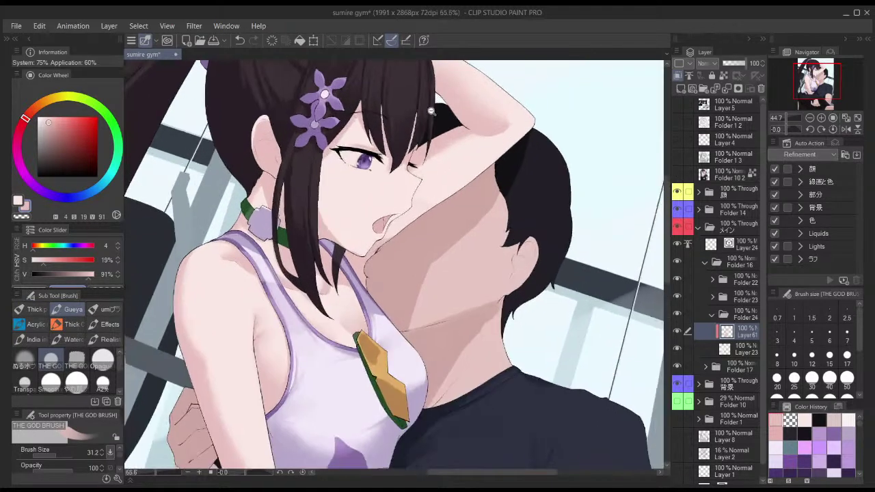
{"action": "key", "text": "["}
{"action": "key", "text": "["}
{"action": "key", "text": "["}
{"action": "key", "text": "["}
{"action": "key", "text": "["}
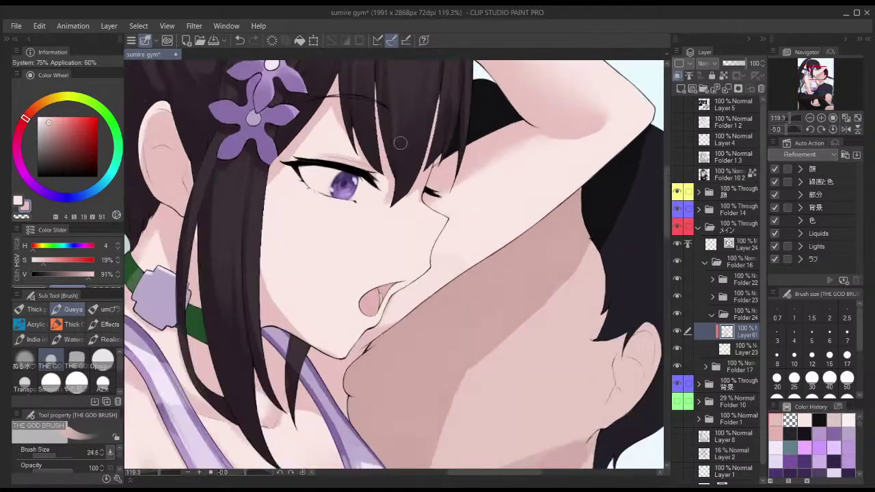
{"action": "key", "text": "bracketleft"}
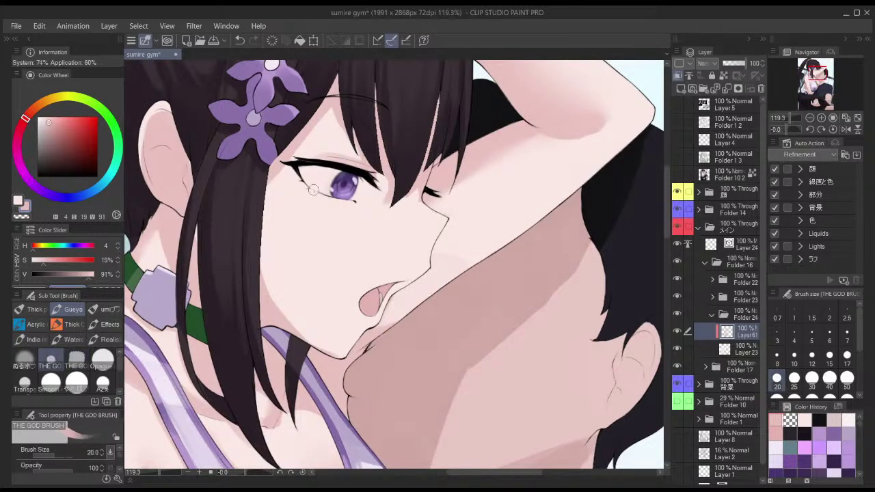
{"action": "left_click", "coordinate": [703, 232]}
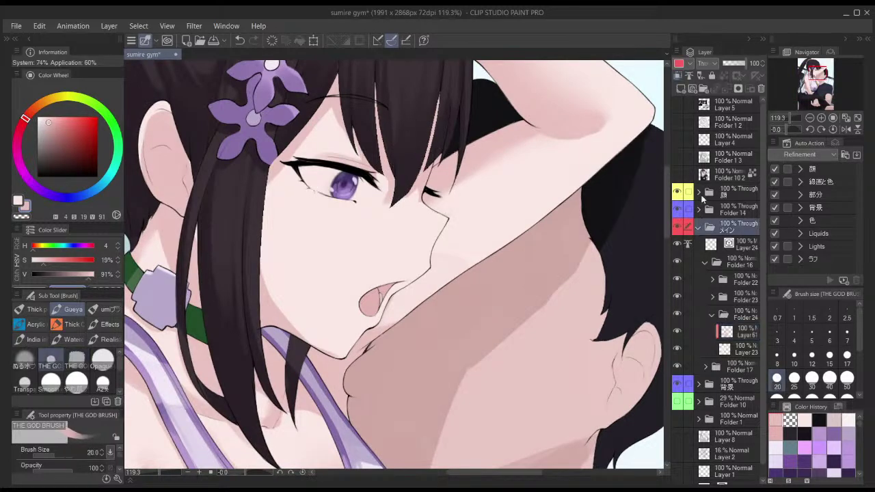
{"action": "left_click", "coordinate": [698, 194]}
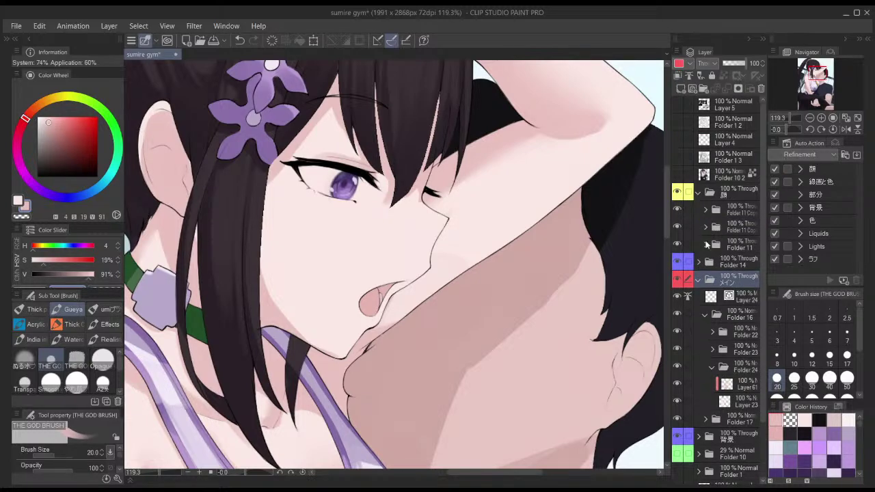
{"action": "left_click", "coordinate": [706, 244]}
{"action": "left_click", "coordinate": [732, 352]}
- Shade the skin around the inner eye and nose bridge on Layer 60, alternating THE GOD BRUSH between pink and transparent colour
{"action": "mouse_move", "coordinate": [391, 125]}
{"action": "left_mouse_down"}
{"action": "mouse_move", "coordinate": [392, 161]}
{"action": "mouse_move", "coordinate": [381, 124]}
{"action": "left_mouse_up"}
{"action": "left_click_drag", "start_coordinate": [402, 229], "coordinate": [397, 228]}
{"action": "key", "text": "c"}
{"action": "left_click_drag", "start_coordinate": [386, 195], "coordinate": [386, 235]}
{"action": "key", "text": "c"}
{"action": "mouse_move", "coordinate": [403, 188]}
{"action": "left_mouse_down"}
{"action": "mouse_move", "coordinate": [392, 220]}
{"action": "mouse_move", "coordinate": [392, 212]}
{"action": "left_mouse_up"}
{"action": "key", "text": "bracketright"}
{"action": "key", "text": "bracketright"}
{"action": "key", "text": "bracketright"}
{"action": "key", "text": "bracketright"}
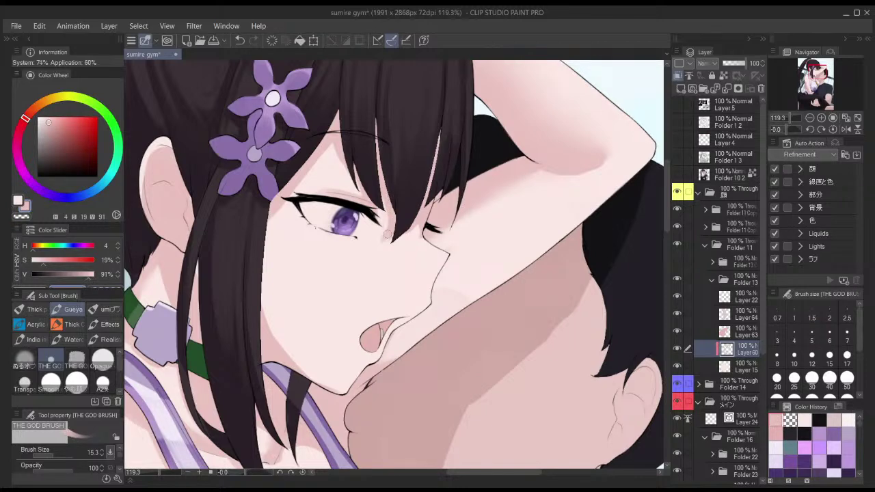
- Refine the nose bridge shading with THE GOD BRUSH between sizes 15.3 and 26.2, and check the face in mirrored view
{"action": "key", "text": "c"}
{"action": "key", "text": "c"}
{"action": "key", "text": "bracketright"}
{"action": "key", "text": "bracketleft"}
{"action": "key", "text": "bracketleft"}
{"action": "key", "text": "bracketright"}
{"action": "key", "text": "bracketright"}
{"action": "key", "text": "bracketright"}
{"action": "key", "text": "bracketright"}
{"action": "key", "text": "c"}
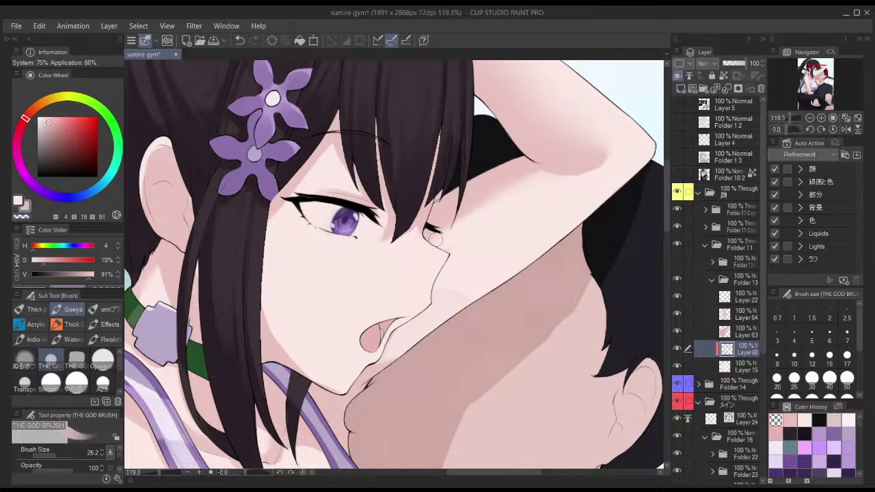
{"action": "scroll", "coordinate": [454, 205], "scroll_direction": "down", "scroll_amount": 4}
{"action": "key", "text": "h"}
{"action": "key", "text": "h"}
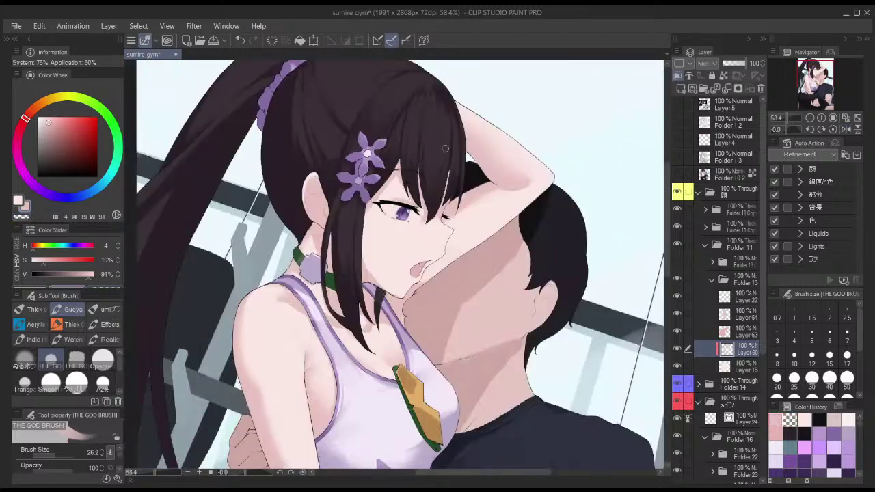
- Clean up the shading between the eye and nose bridge with THE GOD BRUSH in transparent colour at size 14.1
{"action": "scroll", "coordinate": [412, 172], "scroll_direction": "up", "scroll_amount": 5}
{"action": "key", "text": "bracketleft"}
{"action": "key", "text": "bracketleft"}
{"action": "key", "text": "bracketleft"}
{"action": "key", "text": "bracketleft"}
{"action": "key", "text": "c"}
{"action": "mouse_move", "coordinate": [386, 193]}
{"action": "left_mouse_down"}
{"action": "mouse_move", "coordinate": [402, 231]}
{"action": "mouse_move", "coordinate": [415, 238]}
{"action": "mouse_move", "coordinate": [413, 216]}
{"action": "mouse_move", "coordinate": [410, 237]}
{"action": "left_mouse_up"}
{"action": "key", "text": "c"}
{"action": "scroll", "coordinate": [433, 223], "scroll_direction": "down", "scroll_amount": 3}
{"action": "scroll", "coordinate": [431, 190], "scroll_direction": "down", "scroll_amount": 1}
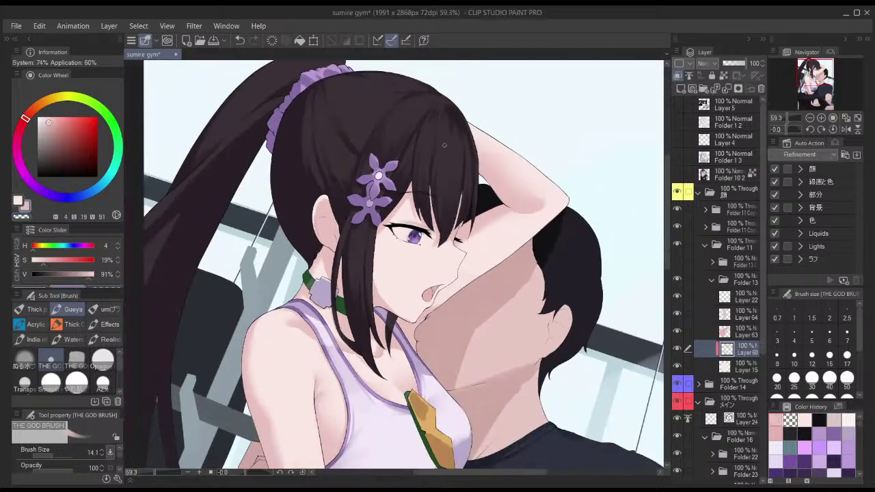
- Compare the face with the Folder 10 2 reference, undo the last eye-area stroke and rework the shading there with THE GOD BRUSH at size 19.2
{"action": "left_click", "coordinate": [677, 175]}
{"action": "key", "text": "c"}
{"action": "left_click_drag", "start_coordinate": [406, 227], "coordinate": [411, 227]}
{"action": "mouse_move", "coordinate": [396, 225]}
{"action": "left_mouse_down"}
{"action": "mouse_move", "coordinate": [417, 224]}
{"action": "mouse_move", "coordinate": [428, 234]}
{"action": "left_mouse_up"}
{"action": "key", "text": "c"}
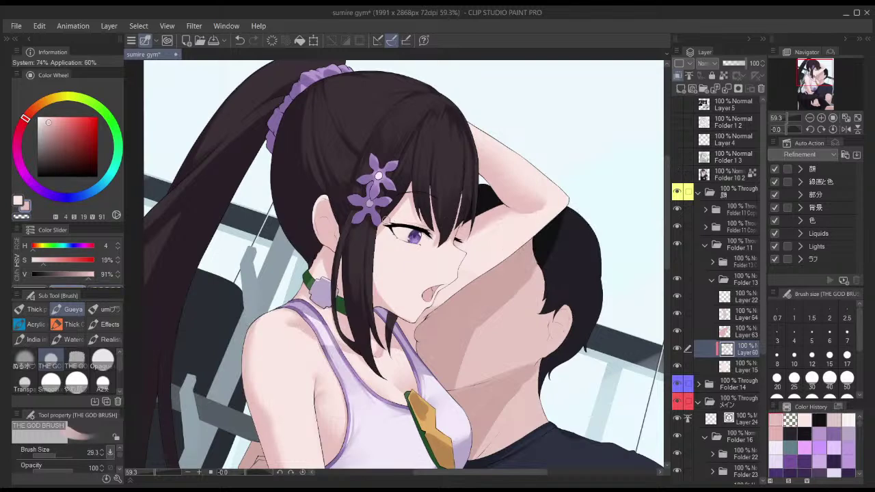
{"action": "key", "text": "ctrl+z"}
{"action": "key", "text": "bracketleft"}
{"action": "key", "text": "bracketleft"}
{"action": "left_click_drag", "start_coordinate": [391, 231], "coordinate": [395, 236]}
- Check the whole illustration in mirrored and normal view, and save the file
{"action": "scroll", "coordinate": [470, 226], "scroll_direction": "down", "scroll_amount": 3}
{"action": "left_click_drag", "start_coordinate": [538, 166], "coordinate": [521, 142]}
{"action": "key", "text": "h"}
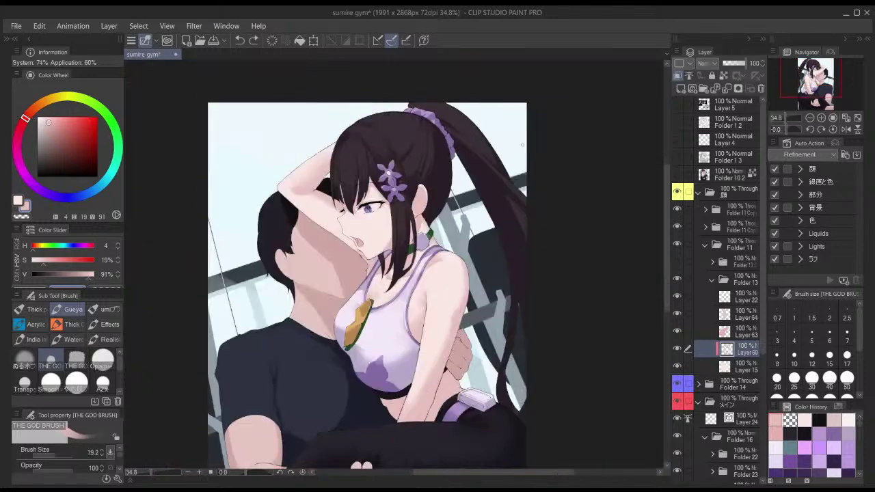
{"action": "key", "text": "h"}
{"action": "scroll", "coordinate": [506, 164], "scroll_direction": "down", "scroll_amount": 3}
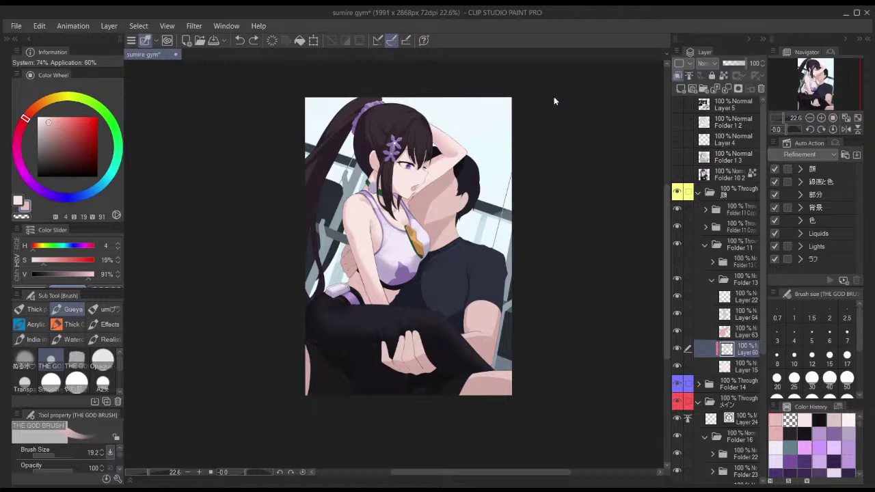
{"action": "key", "text": "ctrl+s"}
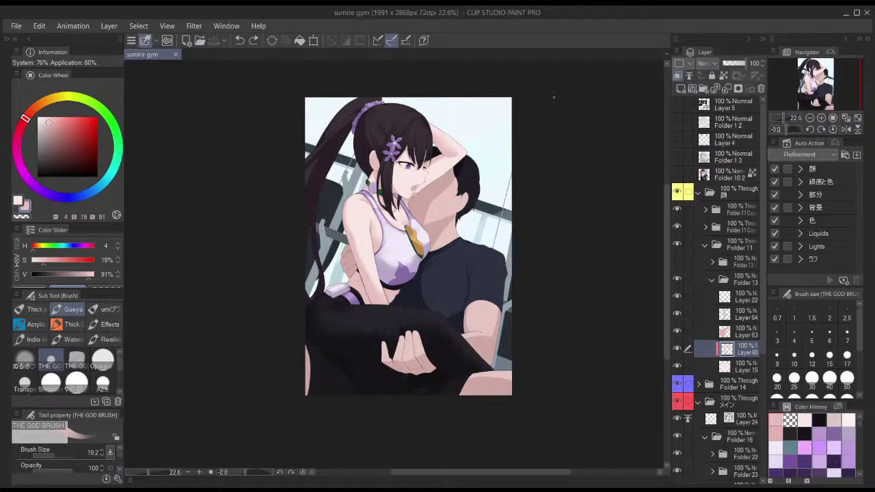